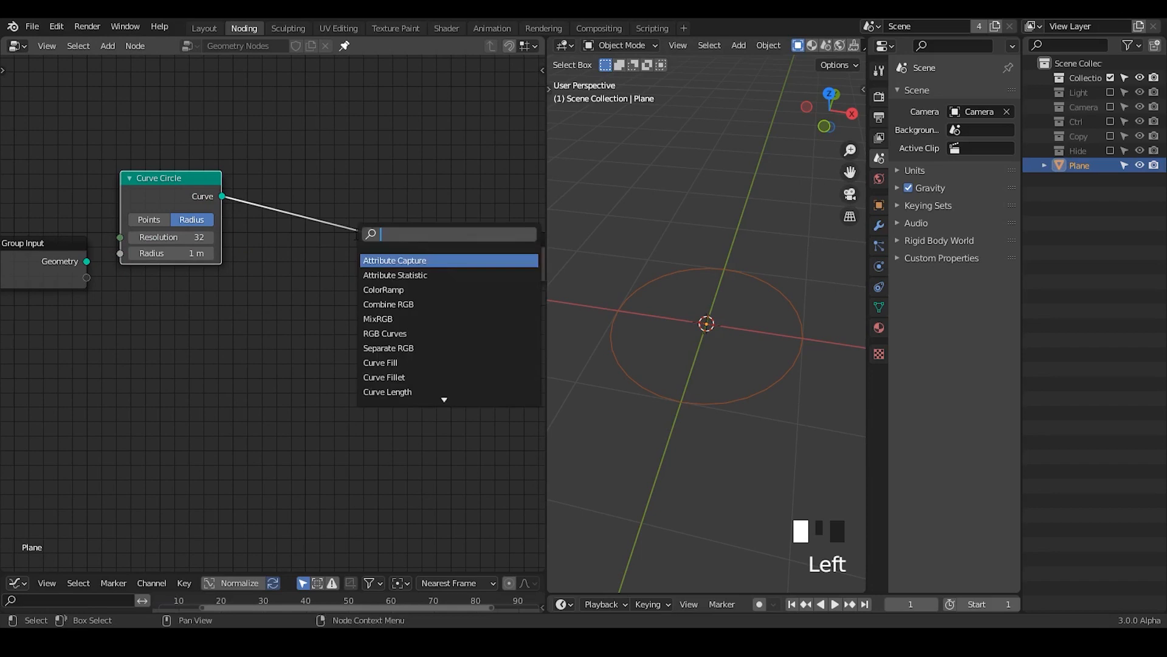
Step: Add a Curve to Mesh node between the Curve Circle and the Group Output
{"action": "type", "text": "curve tom"}
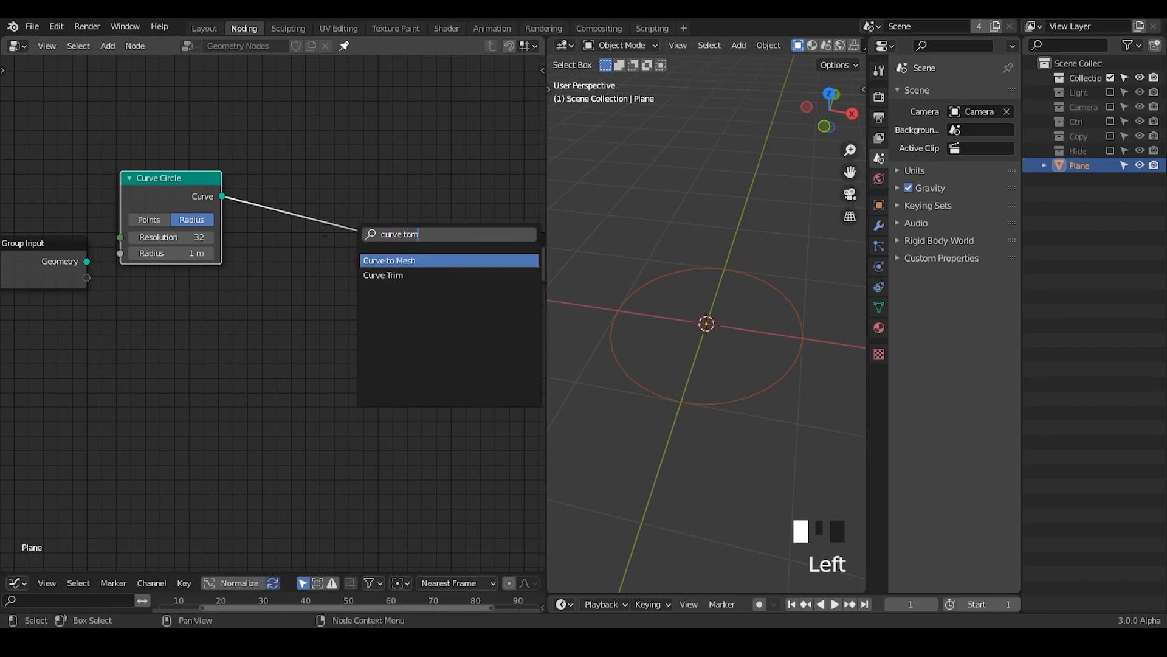
{"action": "key", "text": "Return"}
{"action": "left_click", "coordinate": [268, 233]}
Step: Duplicate the Curve Circle, connect the copy to the Profile Curve input, and set its radius to 0.06 m
{"action": "left_click", "coordinate": [159, 194]}
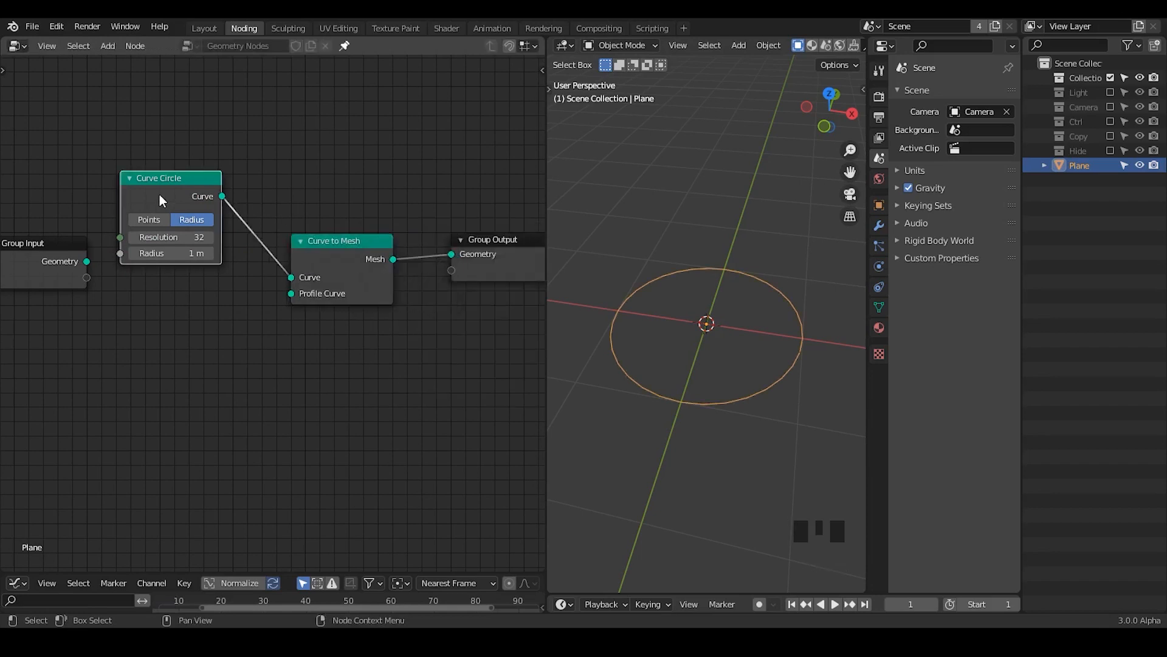
{"action": "key", "text": "shift+d"}
{"action": "left_click", "coordinate": [166, 345]}
{"action": "left_click_drag", "start_coordinate": [228, 348], "coordinate": [291, 294]}
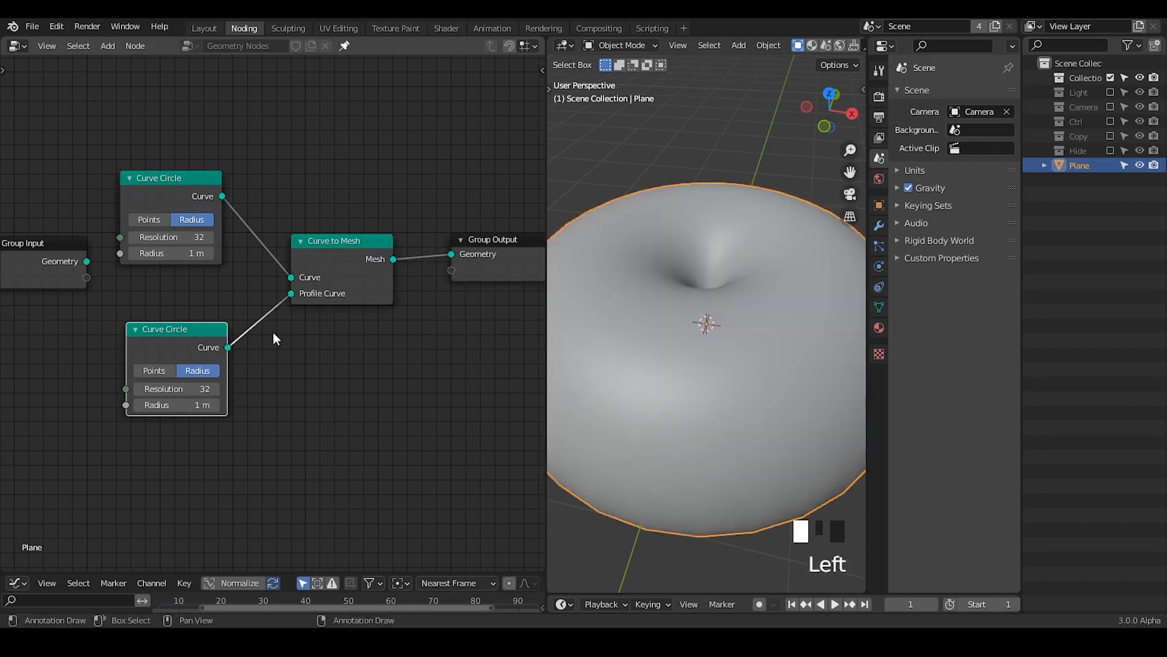
{"action": "left_click_drag", "start_coordinate": [182, 405], "coordinate": [158, 405], "text": "shift"}
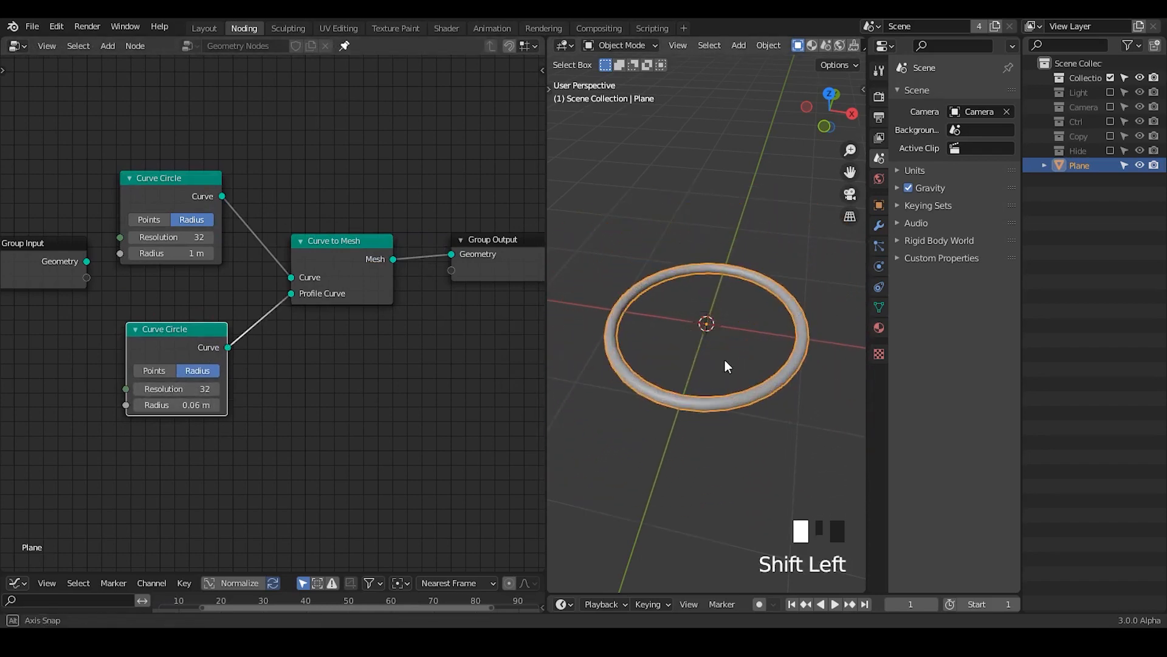
Step: View the ring from above, trace part of its outline with an annotation stroke, and erase it
{"action": "middle_click_drag", "start_coordinate": [725, 360], "coordinate": [743, 424]}
{"action": "left_click_drag", "start_coordinate": [699, 229], "coordinate": [673, 364]}
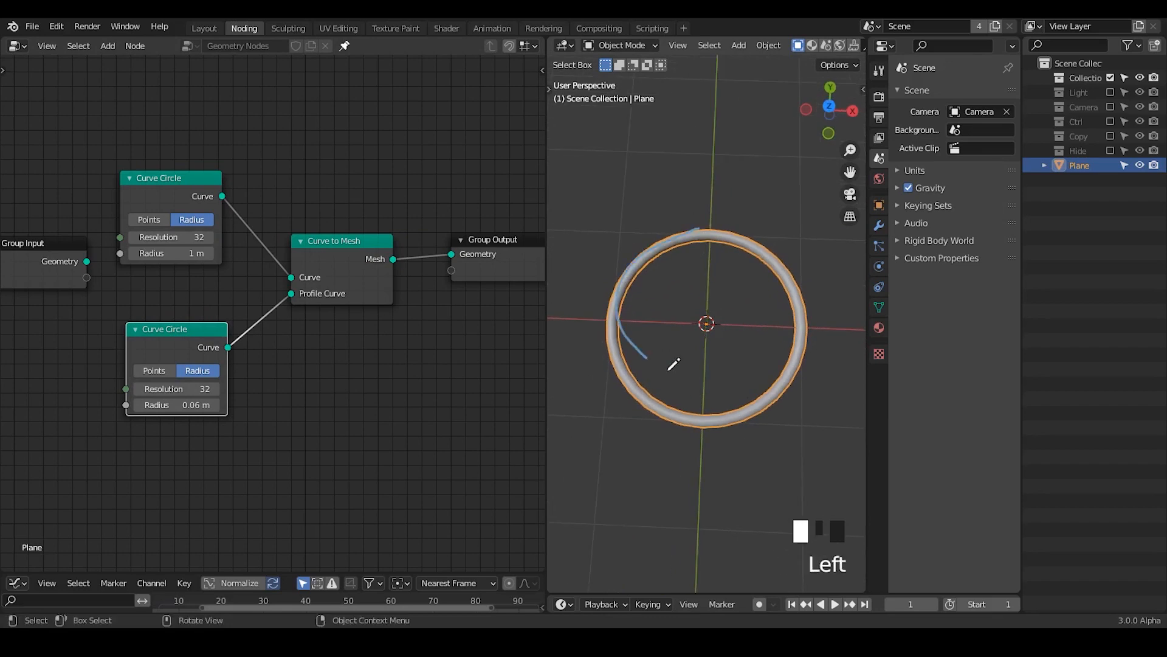
{"action": "mouse_move", "coordinate": [699, 234]}
{"action": "right_mouse_down"}
{"action": "mouse_move", "coordinate": [638, 390]}
{"action": "mouse_move", "coordinate": [776, 325]}
{"action": "right_mouse_up"}
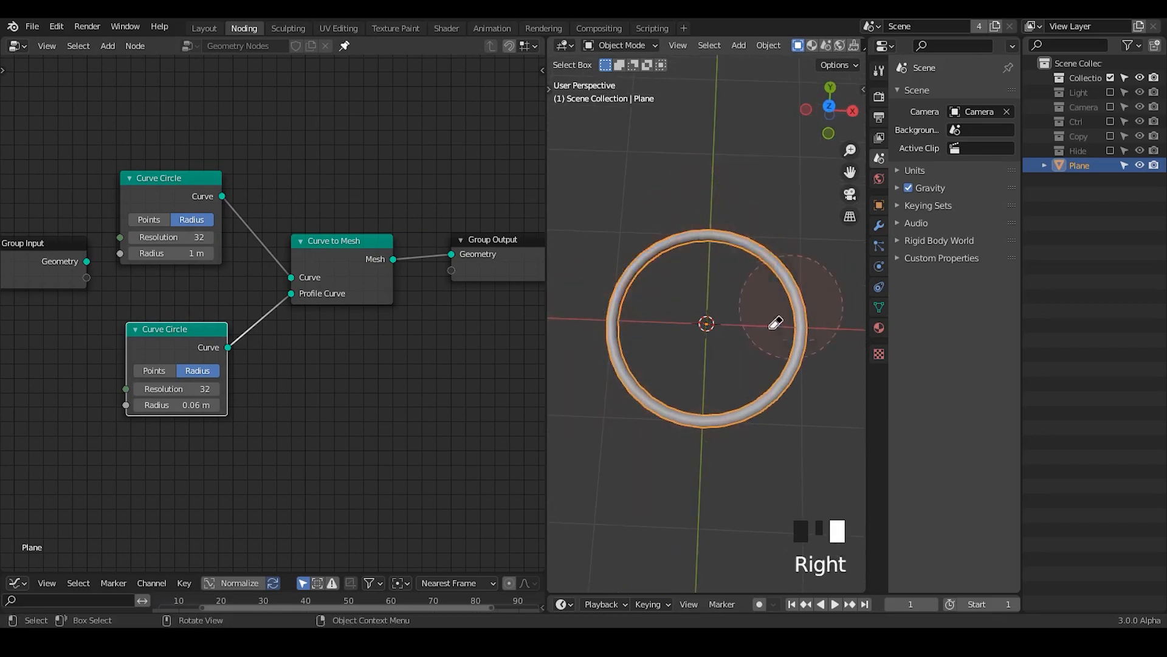
Step: Move the Group Input node away to make room and shift both Curve Circle nodes slightly closer to Curve to Mesh
{"action": "middle_click_drag", "start_coordinate": [183, 264], "coordinate": [434, 206]}
{"action": "left_click_drag", "start_coordinate": [332, 177], "coordinate": [125, 210]}
{"action": "left_click_drag", "start_coordinate": [288, 190], "coordinate": [3, 249]}
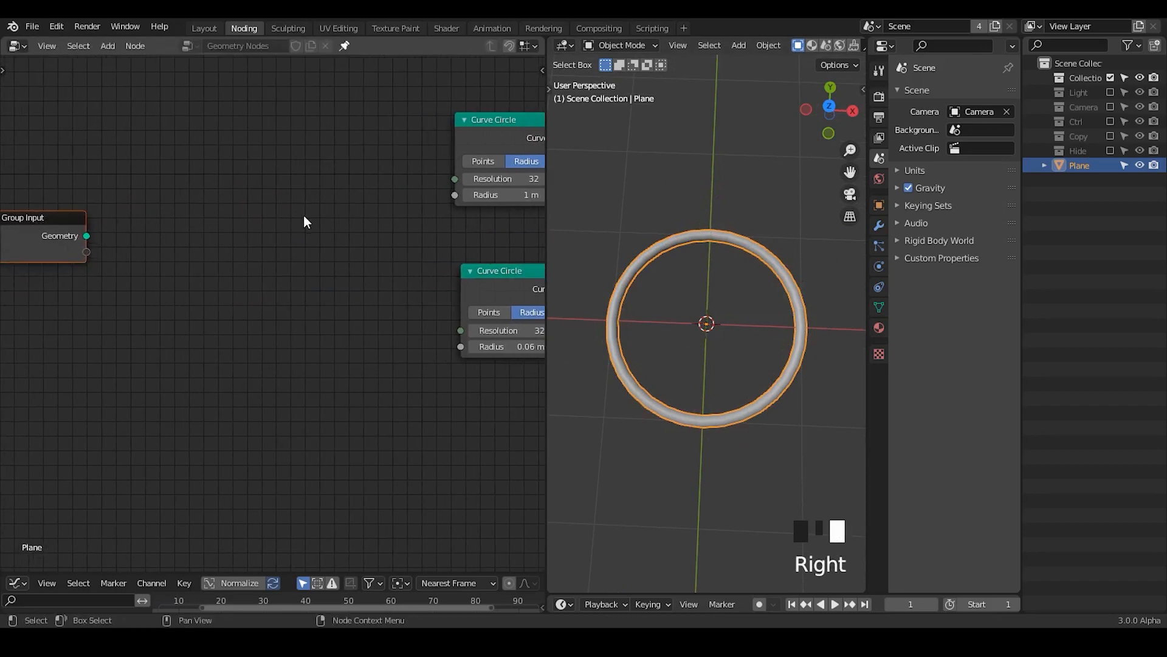
{"action": "middle_click_drag", "start_coordinate": [347, 287], "coordinate": [61, 247]}
{"action": "middle_click_drag", "start_coordinate": [167, 208], "coordinate": [197, 205]}
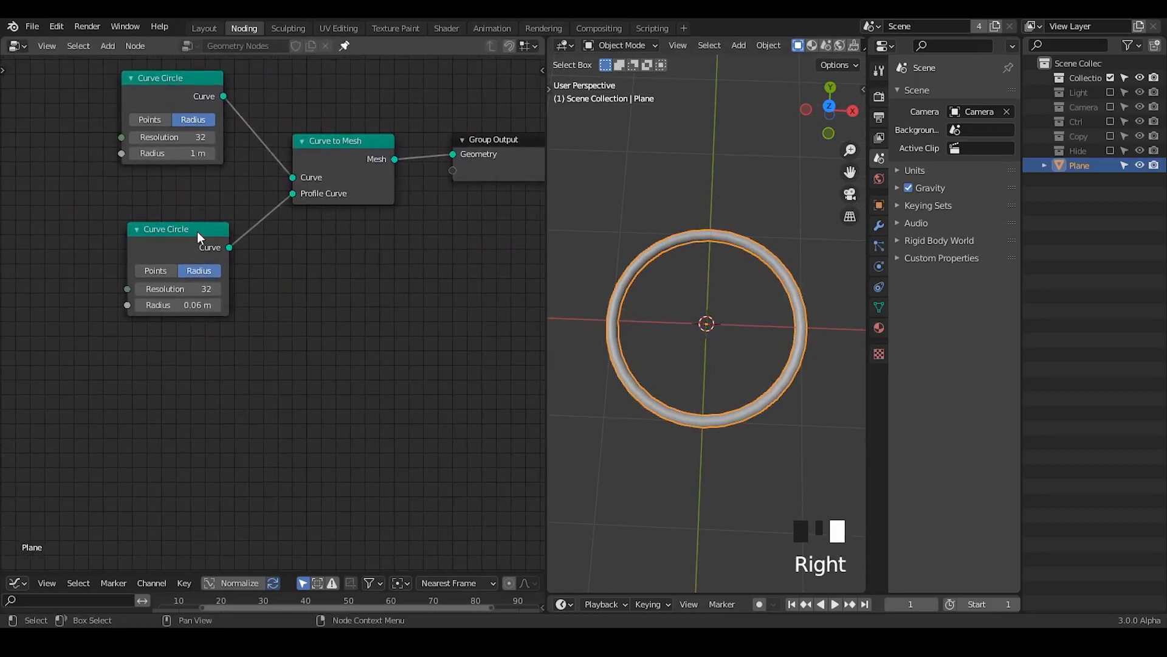
{"action": "left_click_drag", "start_coordinate": [198, 232], "coordinate": [219, 235]}
{"action": "left_click", "coordinate": [156, 78]}
{"action": "left_click_drag", "start_coordinate": [157, 79], "coordinate": [179, 85]}
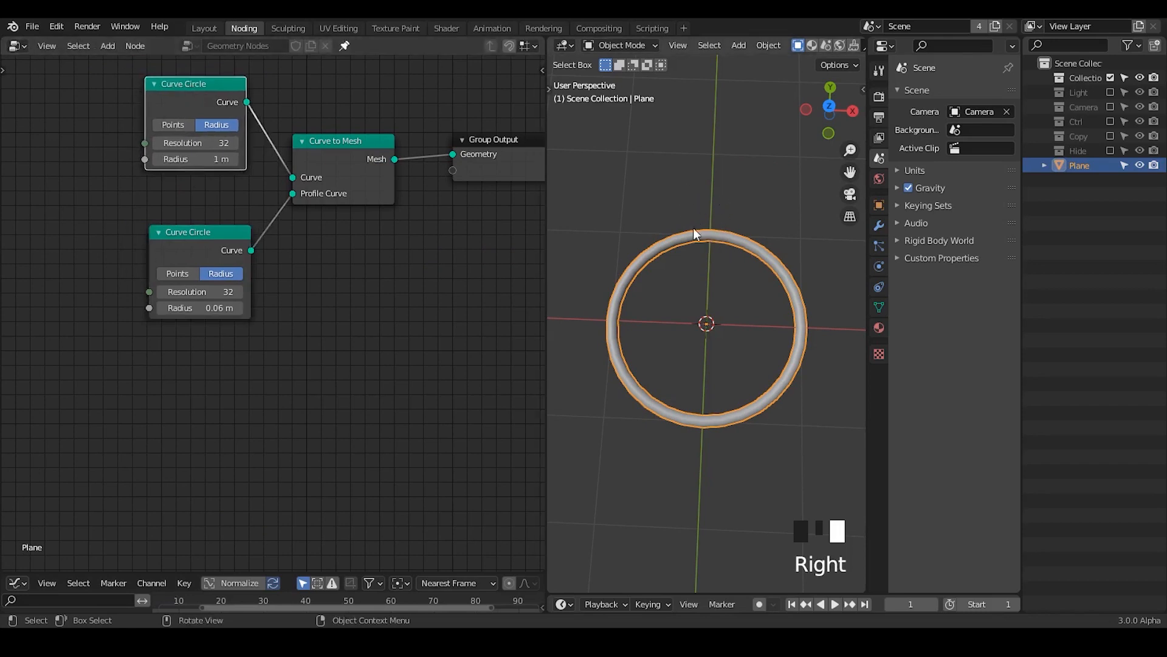
Step: Move the 1 m Curve Circle away from Curve to Mesh and insert a reroute point on their link
{"action": "middle_click_drag", "start_coordinate": [258, 220], "coordinate": [282, 228]}
{"action": "left_click_drag", "start_coordinate": [242, 254], "coordinate": [242, 237]}
{"action": "middle_click_drag", "start_coordinate": [256, 244], "coordinate": [412, 289]}
{"action": "left_click_drag", "start_coordinate": [353, 158], "coordinate": [49, 144]}
{"action": "right_click_drag", "start_coordinate": [250, 116], "coordinate": [214, 170], "text": "shift"}
{"action": "left_click_drag", "start_coordinate": [216, 161], "coordinate": [421, 134]}
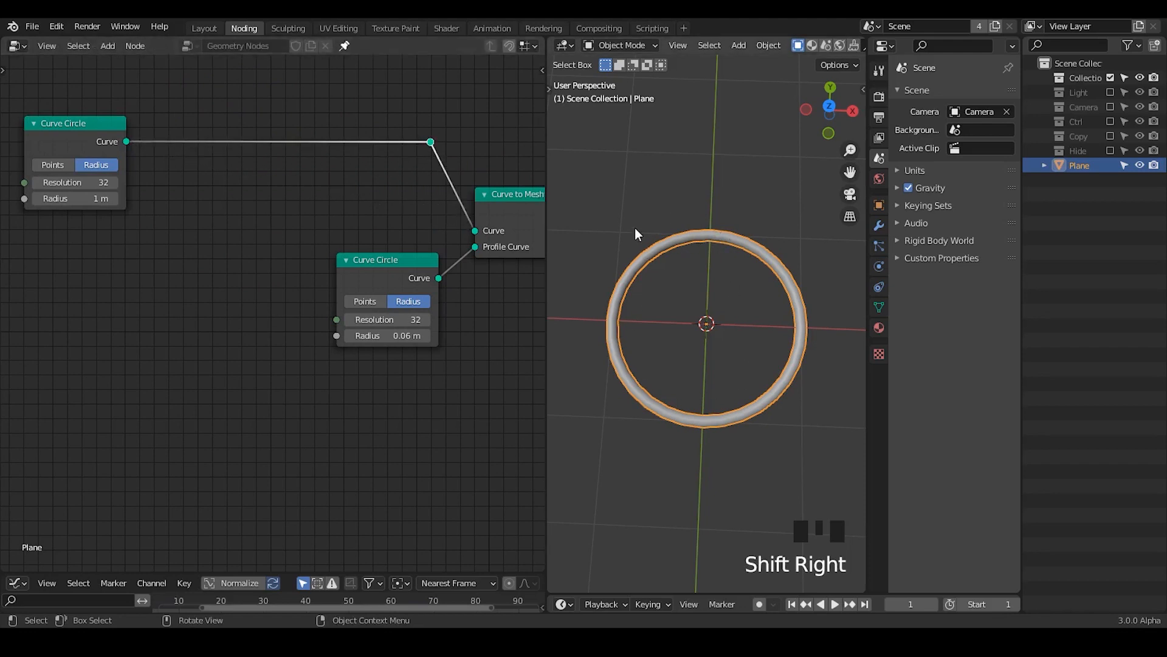
Step: Spread the layout by moving the 1 m Curve Circle and reroute point farther out and the 0.06 m Curve Circle lower
{"action": "middle_click_drag", "start_coordinate": [510, 193], "coordinate": [548, 182]}
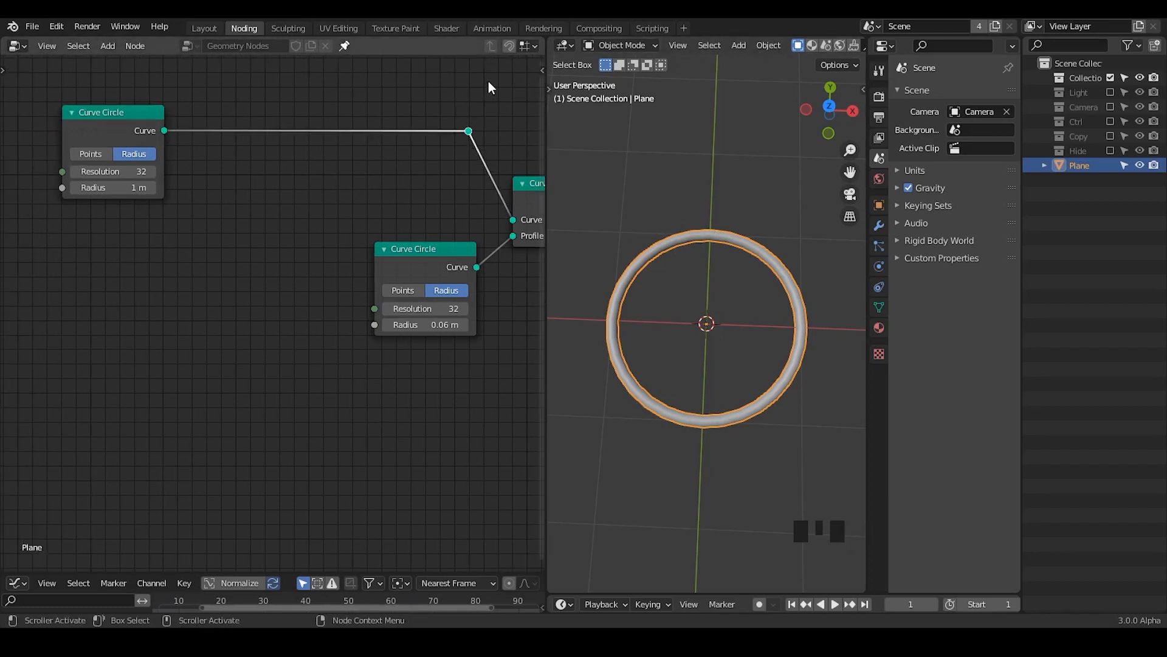
{"action": "left_click_drag", "start_coordinate": [488, 83], "coordinate": [61, 214]}
{"action": "key", "text": "g"}
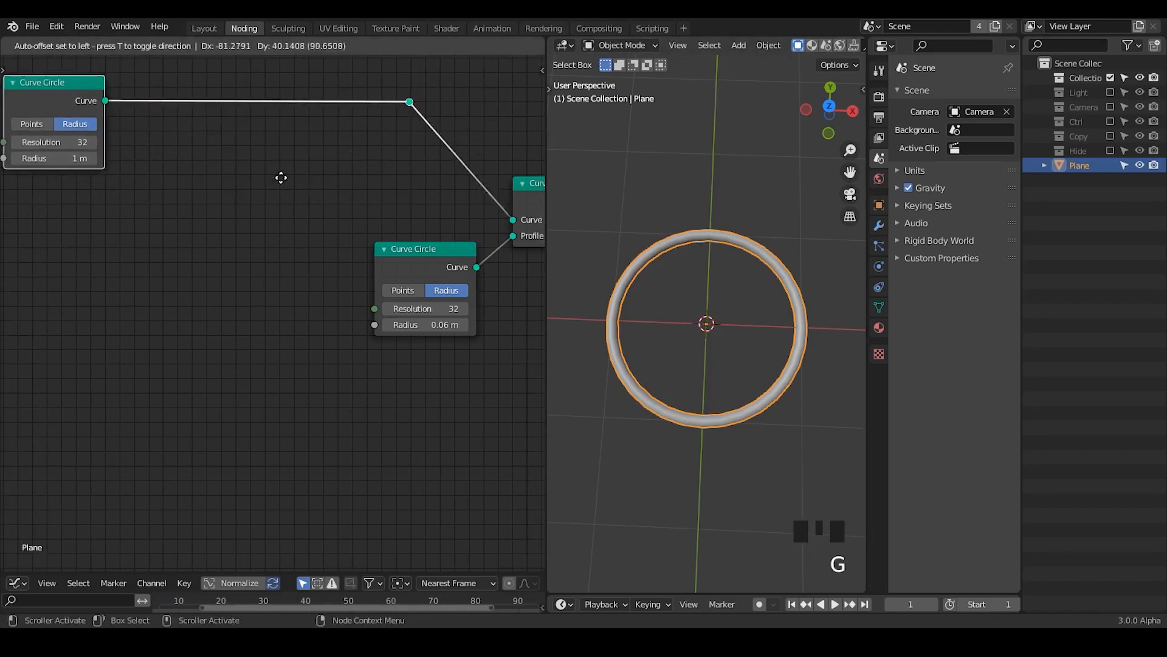
{"action": "left_click", "coordinate": [308, 205]}
{"action": "left_click", "coordinate": [308, 200]}
{"action": "left_click_drag", "start_coordinate": [432, 83], "coordinate": [332, 179]}
{"action": "key", "text": "g"}
{"action": "key", "text": "x"}
{"action": "left_click", "coordinate": [407, 240]}
{"action": "left_click_drag", "start_coordinate": [411, 257], "coordinate": [397, 310]}
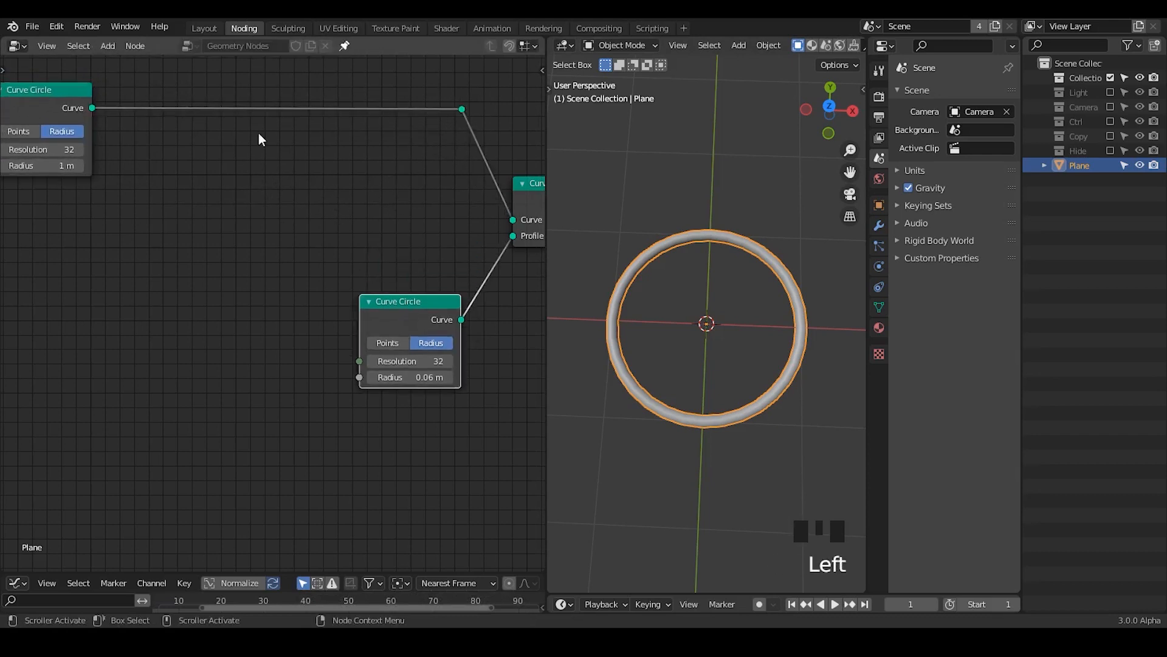
Step: Move the Group Input node up beside the 1 m Curve Circle
{"action": "middle_click_drag", "start_coordinate": [284, 203], "coordinate": [293, 206]}
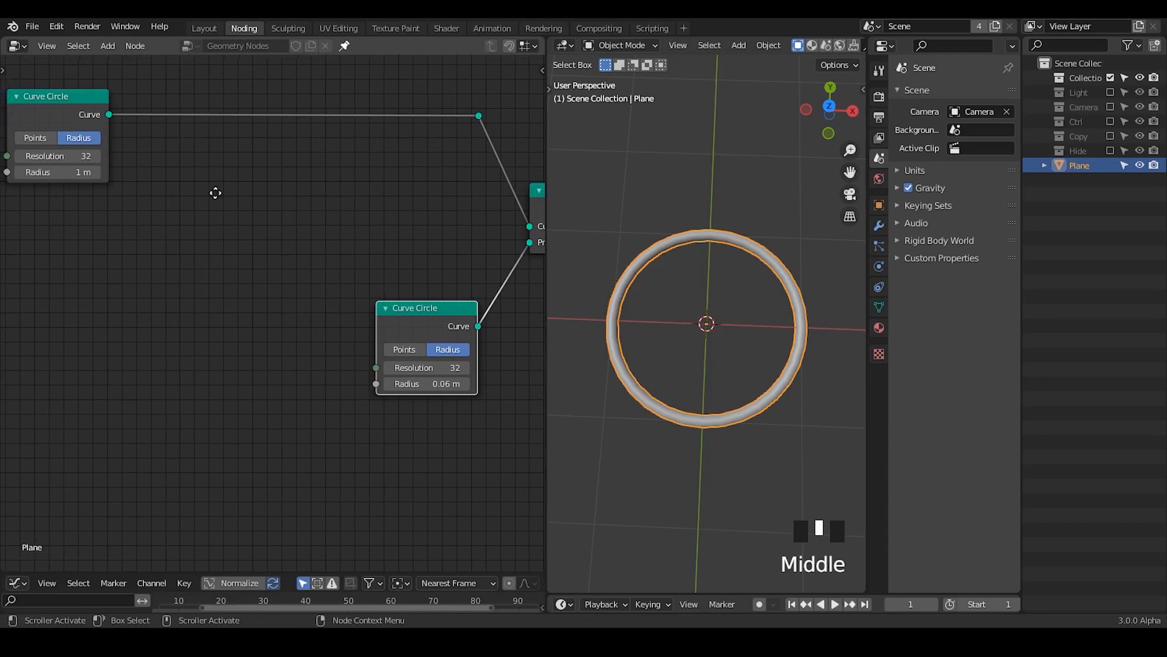
{"action": "middle_click_drag", "start_coordinate": [216, 193], "coordinate": [307, 186]}
{"action": "left_click_drag", "start_coordinate": [61, 237], "coordinate": [45, 139]}
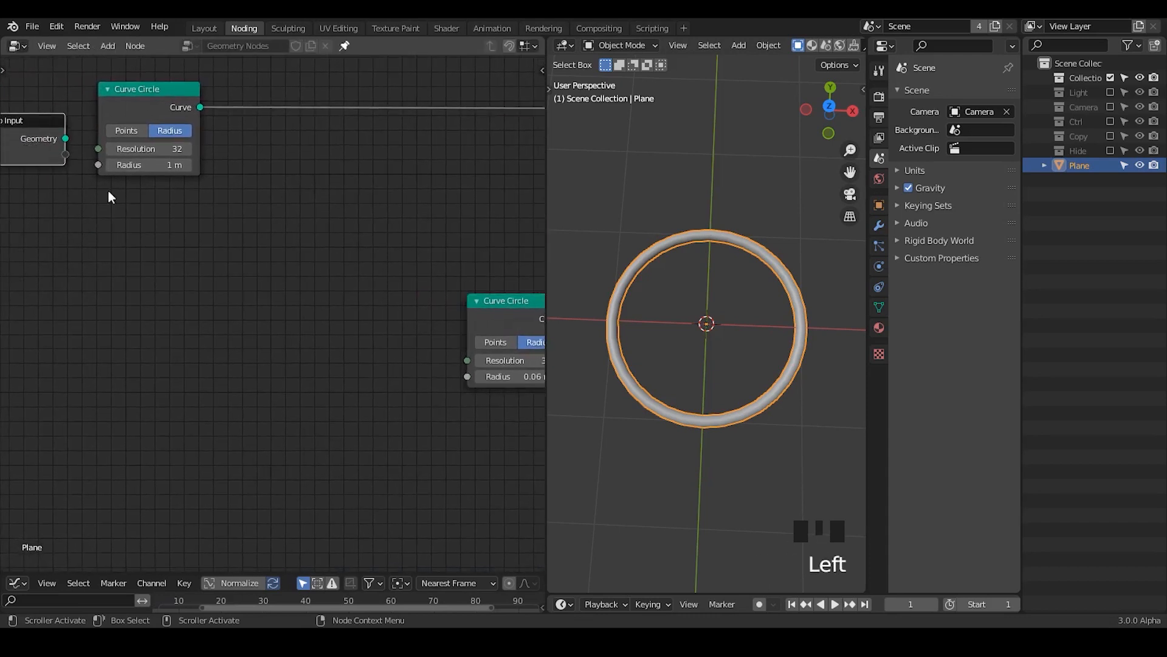
{"action": "mouse_move", "coordinate": [287, 244]}
{"action": "middle_mouse_down"}
{"action": "mouse_move", "coordinate": [240, 239]}
{"action": "mouse_move", "coordinate": [286, 242]}
{"action": "middle_mouse_up"}
{"action": "left_click", "coordinate": [20, 137]}
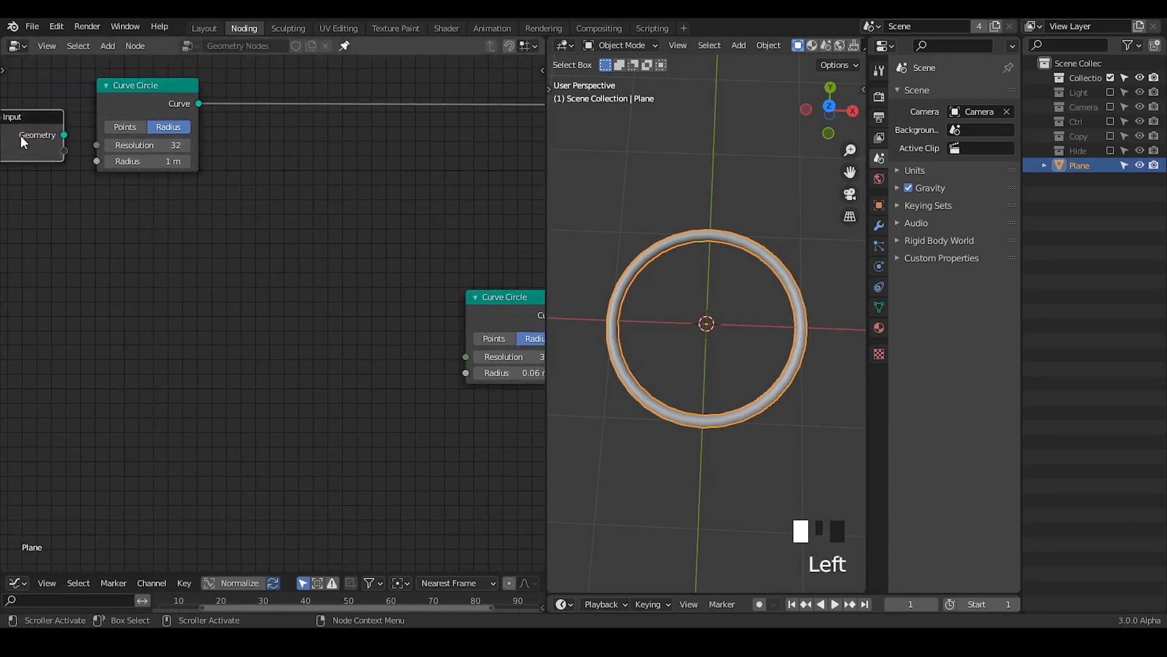
{"action": "left_click_drag", "start_coordinate": [21, 136], "coordinate": [117, 278]}
{"action": "middle_click_drag", "start_coordinate": [527, 265], "coordinate": [279, 257]}
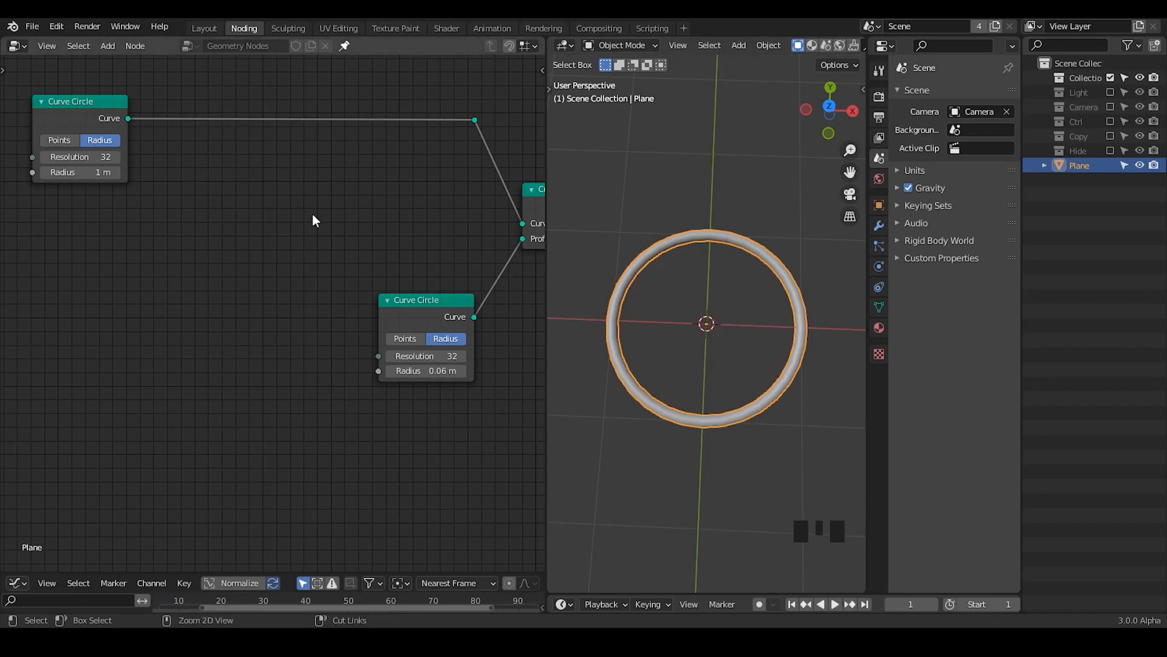
Step: Insert a Set Position node on the link between the 1 m Curve Circle and the reroute point
{"action": "key", "text": "ctrl+a"}
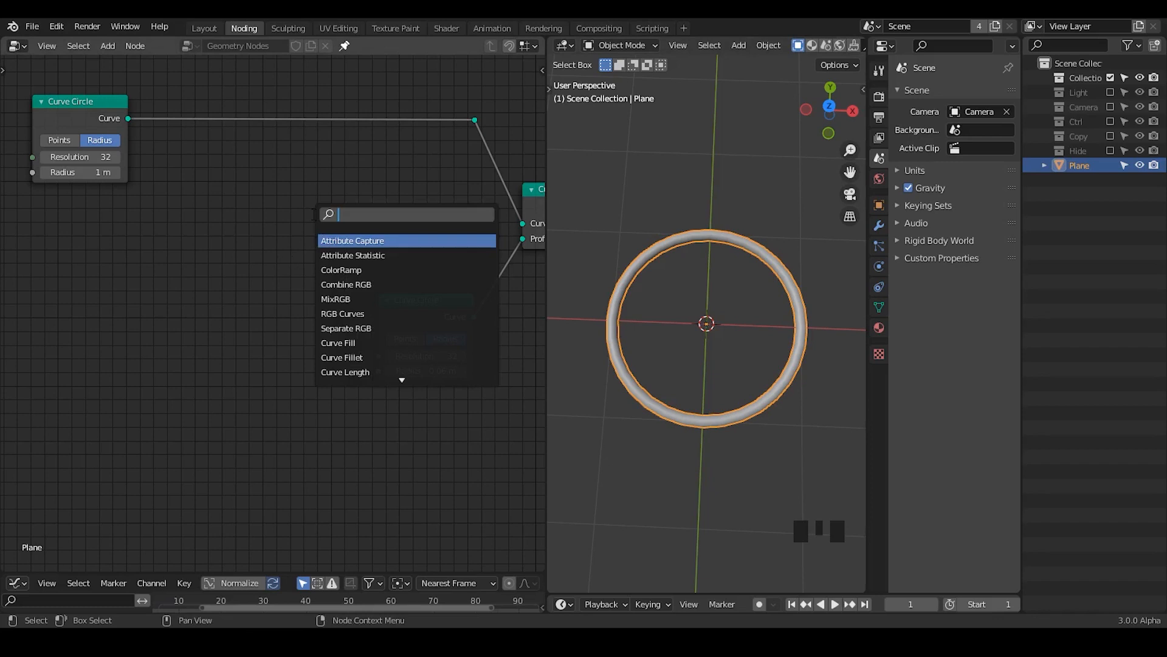
{"action": "type", "text": "set pos"}
{"action": "key", "text": "Return"}
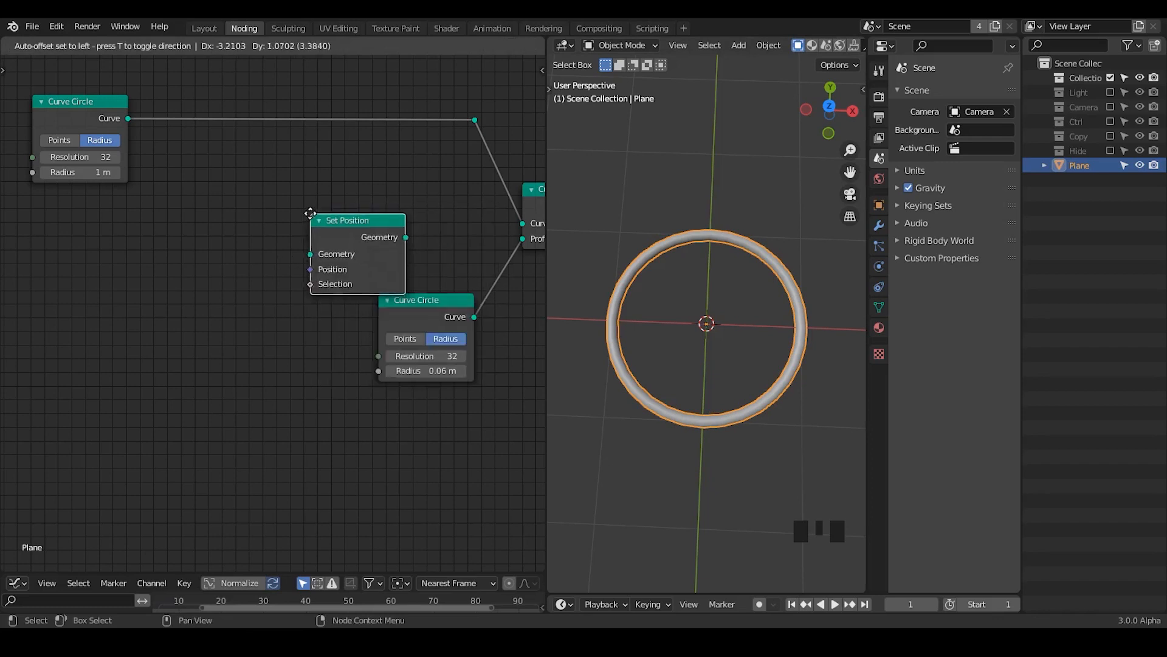
{"action": "left_click", "coordinate": [318, 101]}
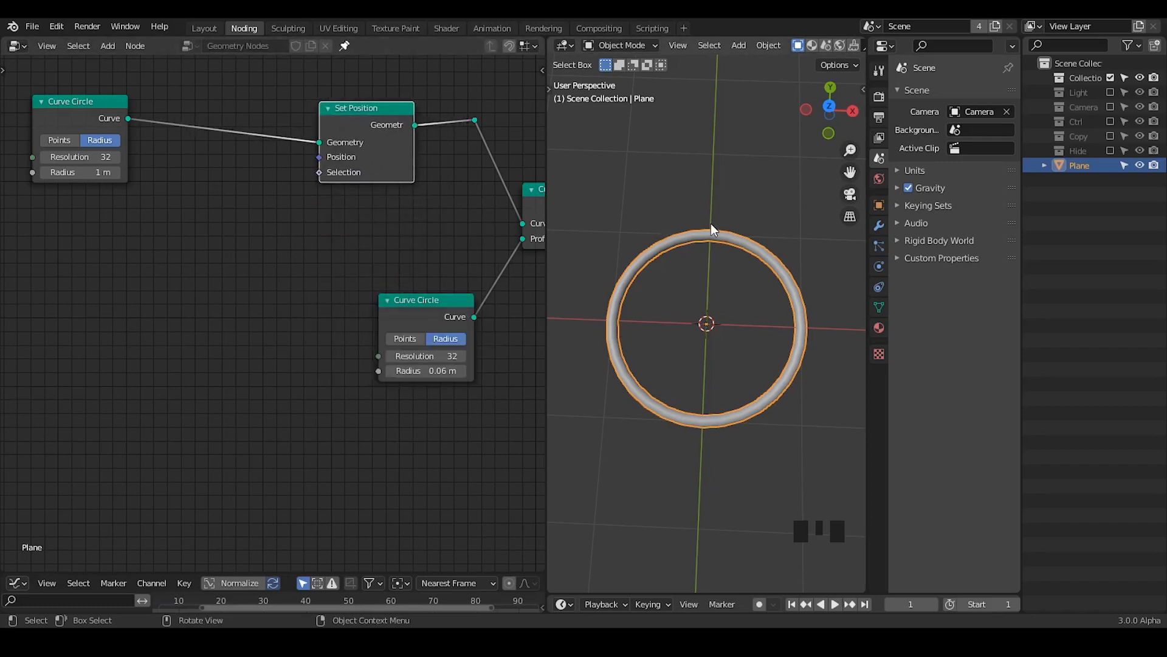
{"action": "left_click_drag", "start_coordinate": [384, 140], "coordinate": [397, 131]}
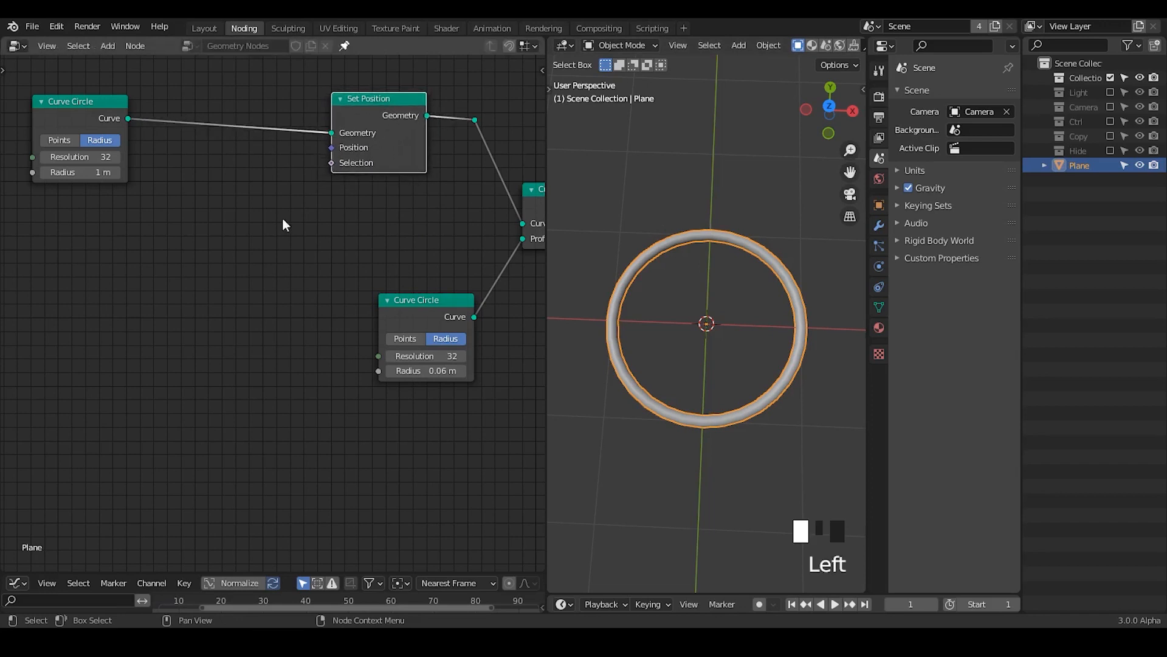
{"action": "middle_click_drag", "start_coordinate": [283, 225], "coordinate": [292, 266]}
{"action": "left_click_drag", "start_coordinate": [125, 101], "coordinate": [88, 106]}
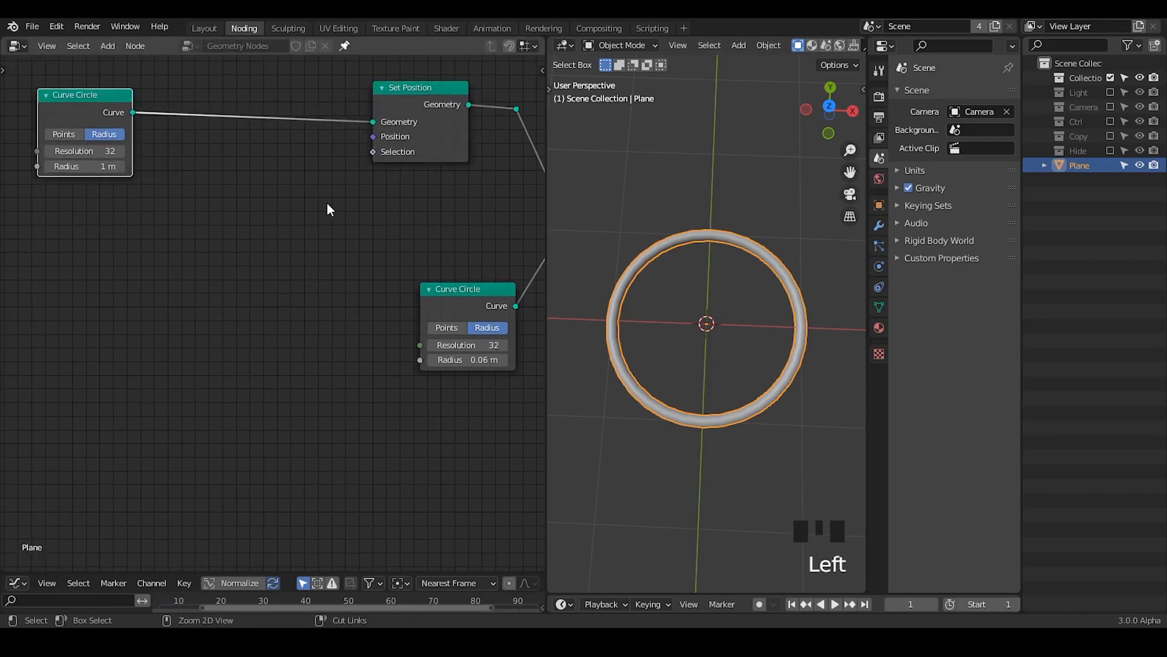
Step: Annotate the top of the ring with a cross and an arrow pointing outward above it
{"action": "key", "text": "ctrl+a"}
{"action": "key", "text": "Escape"}
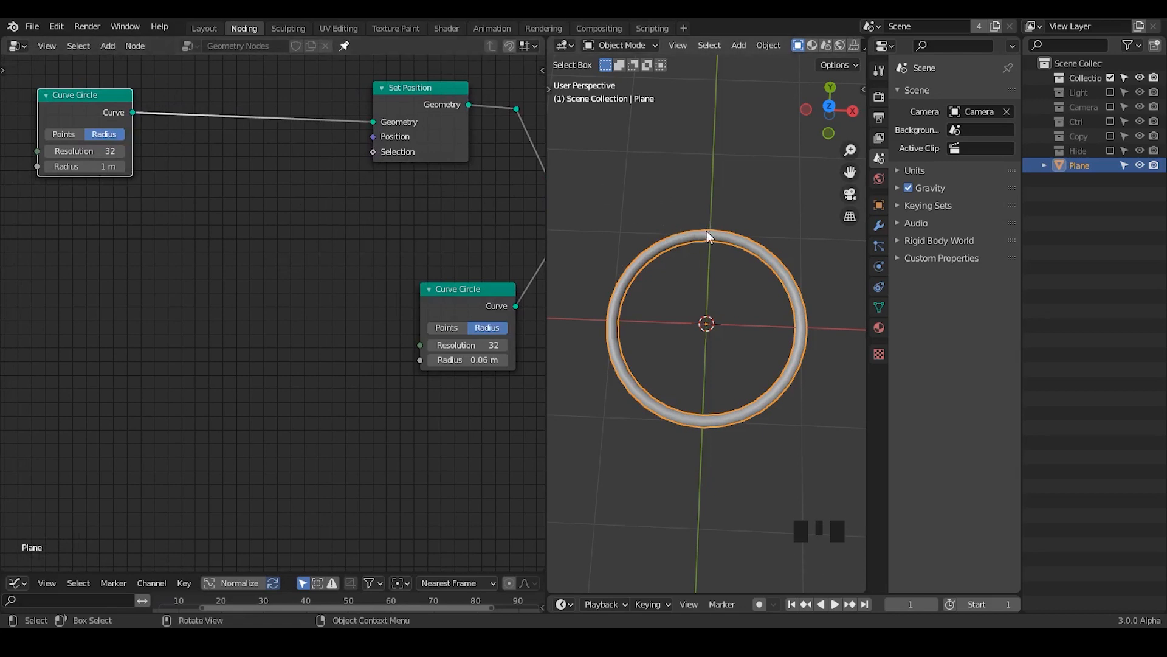
{"action": "key", "text": "d"}
{"action": "mouse_move", "coordinate": [699, 216]}
{"action": "left_mouse_down"}
{"action": "mouse_move", "coordinate": [715, 254]}
{"action": "mouse_move", "coordinate": [699, 247]}
{"action": "left_mouse_up"}
{"action": "mouse_move", "coordinate": [708, 131]}
{"action": "left_mouse_down"}
{"action": "mouse_move", "coordinate": [703, 181]}
{"action": "mouse_move", "coordinate": [685, 163]}
{"action": "mouse_move", "coordinate": [738, 158]}
{"action": "left_mouse_up"}
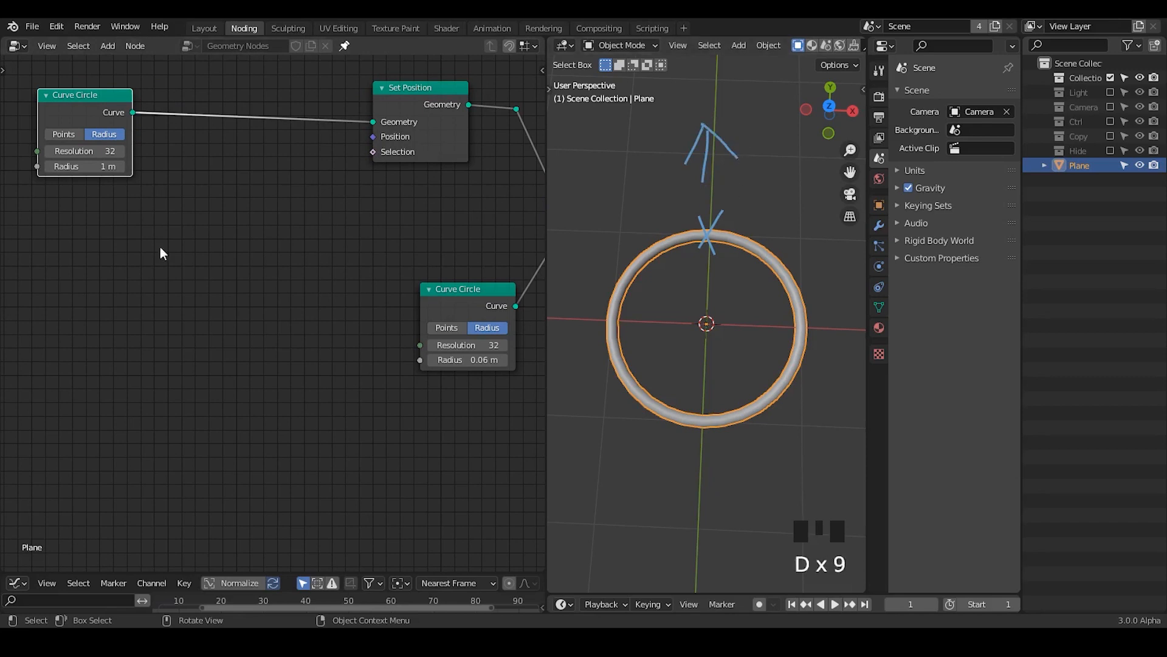
Step: Add a Normal node below the 1 m Curve Circle
{"action": "key", "text": "ctrl+a"}
{"action": "type", "text": "norm"}
{"action": "key", "text": "Return"}
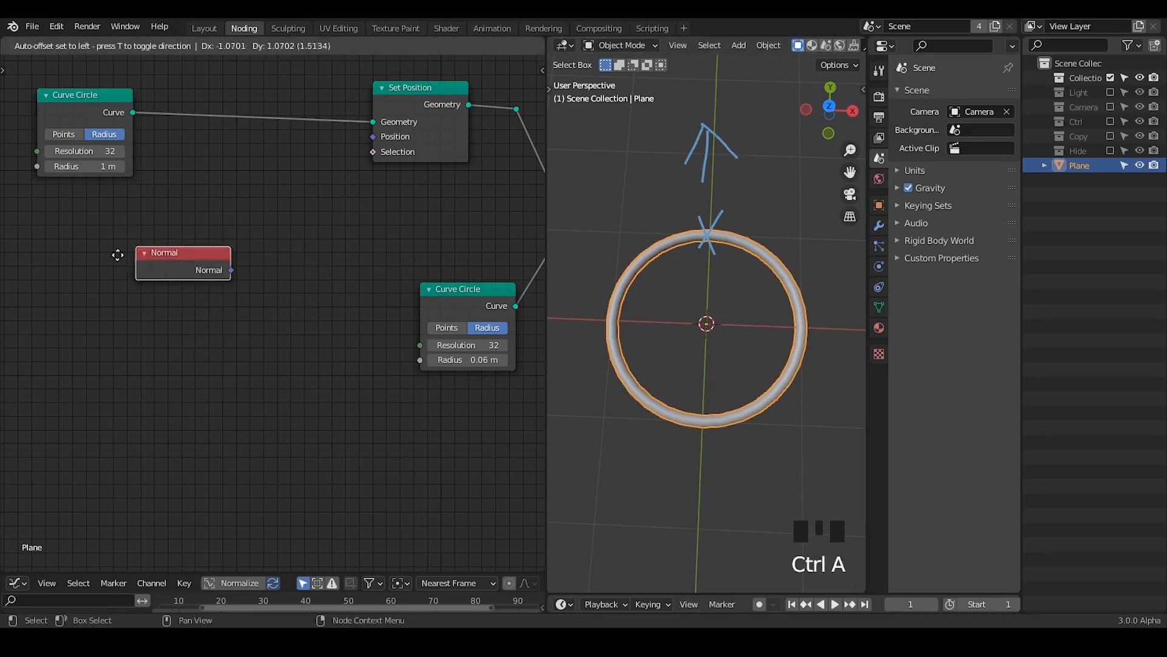
{"action": "left_click", "coordinate": [84, 265]}
Step: Add a Curve Tangent node below the Normal node
{"action": "key", "text": "ctrl+a"}
{"action": "type", "text": "curve"}
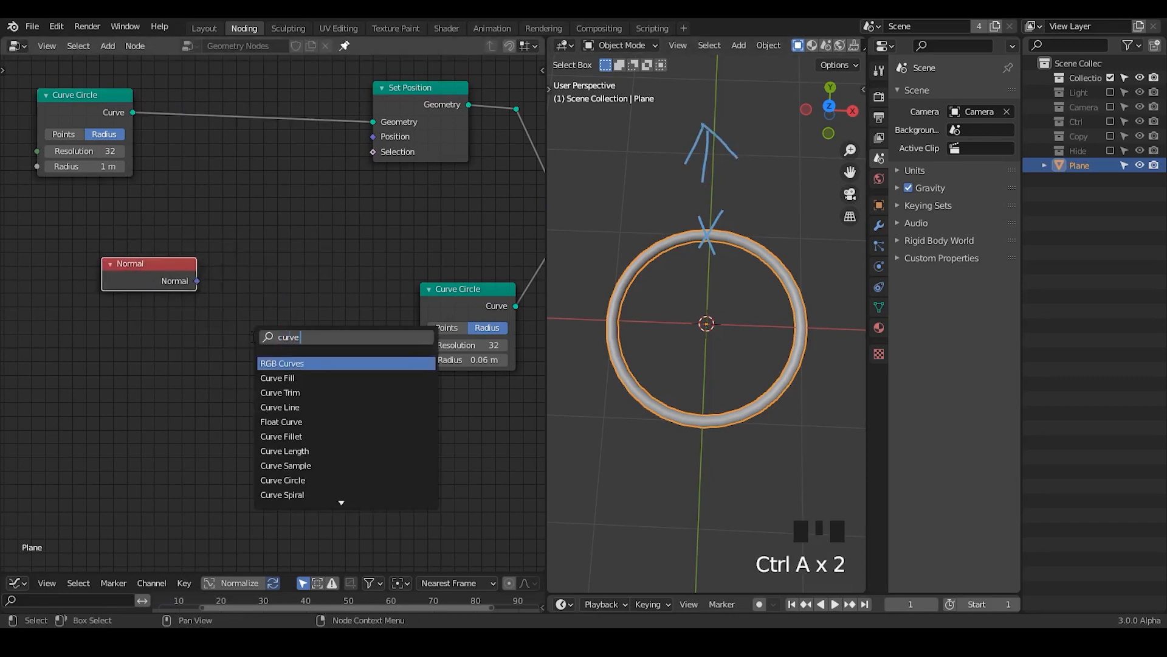
{"action": "type", "text": " at"}
{"action": "key", "text": "BackSpace"}
{"action": "key", "text": "BackSpace"}
{"action": "type", "text": "tan"}
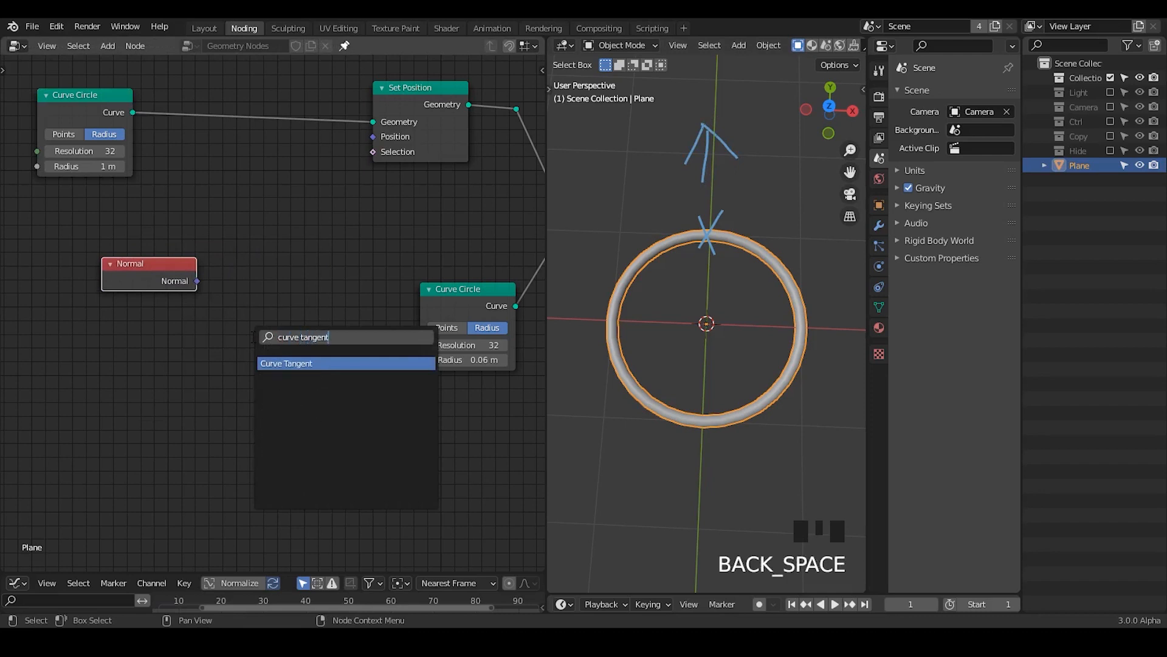
{"action": "type", "text": "gent"}
{"action": "key", "text": "Return"}
{"action": "left_click", "coordinate": [129, 322]}
Step: Add a Curve Parameter node below the Curve Tangent node
{"action": "key", "text": "ctrl+a"}
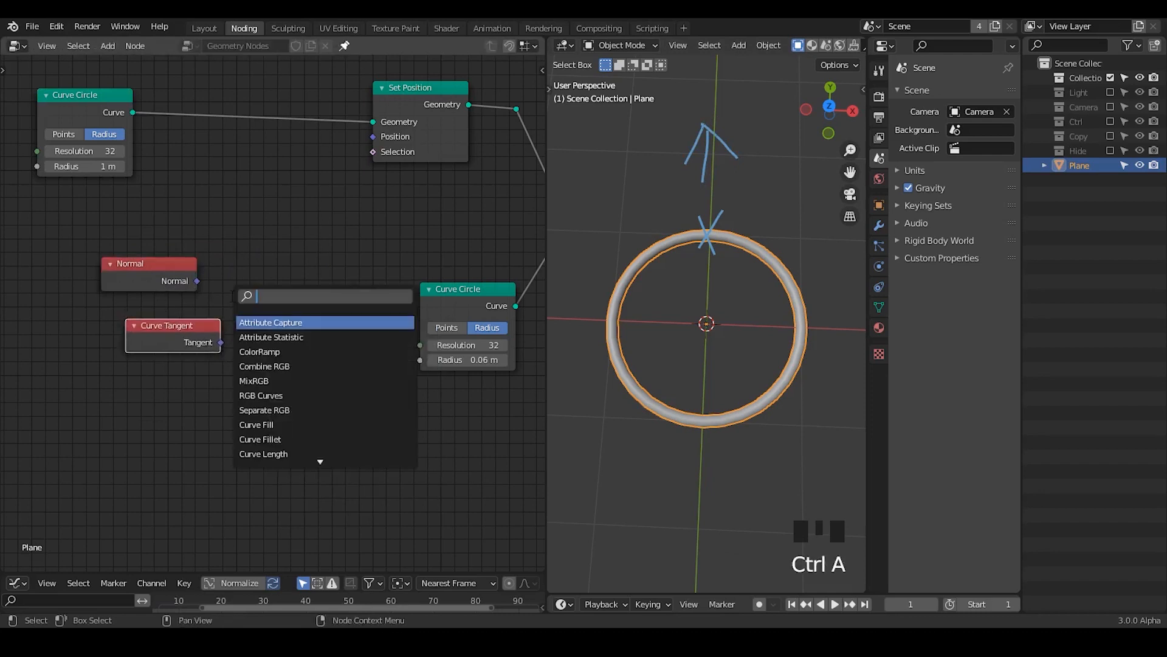
{"action": "type", "text": "curve parent"}
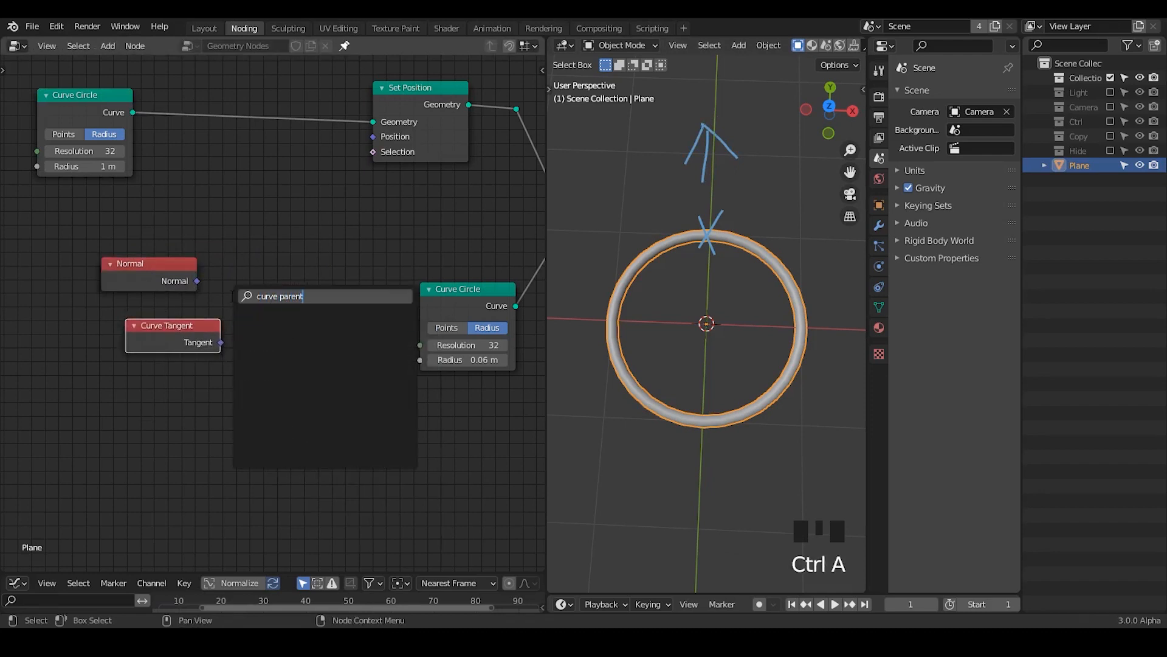
{"action": "key", "text": "Return"}
{"action": "key", "text": "ctrl+a"}
{"action": "type", "text": "curve"}
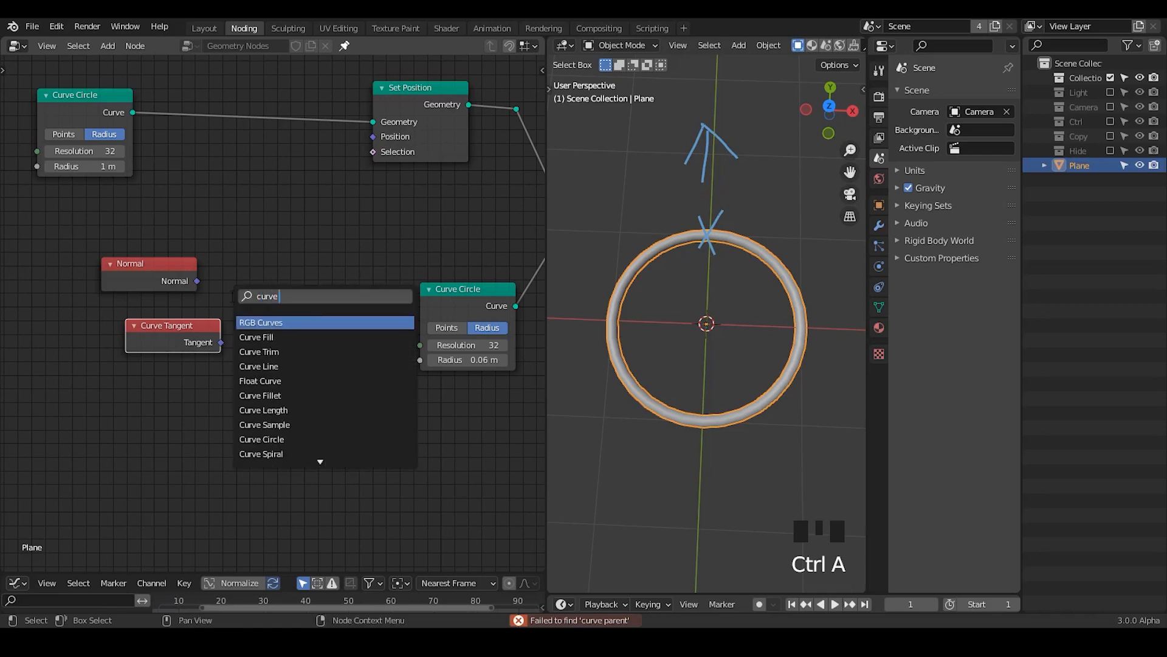
{"action": "type", "text": " pa"}
{"action": "key", "text": "Return"}
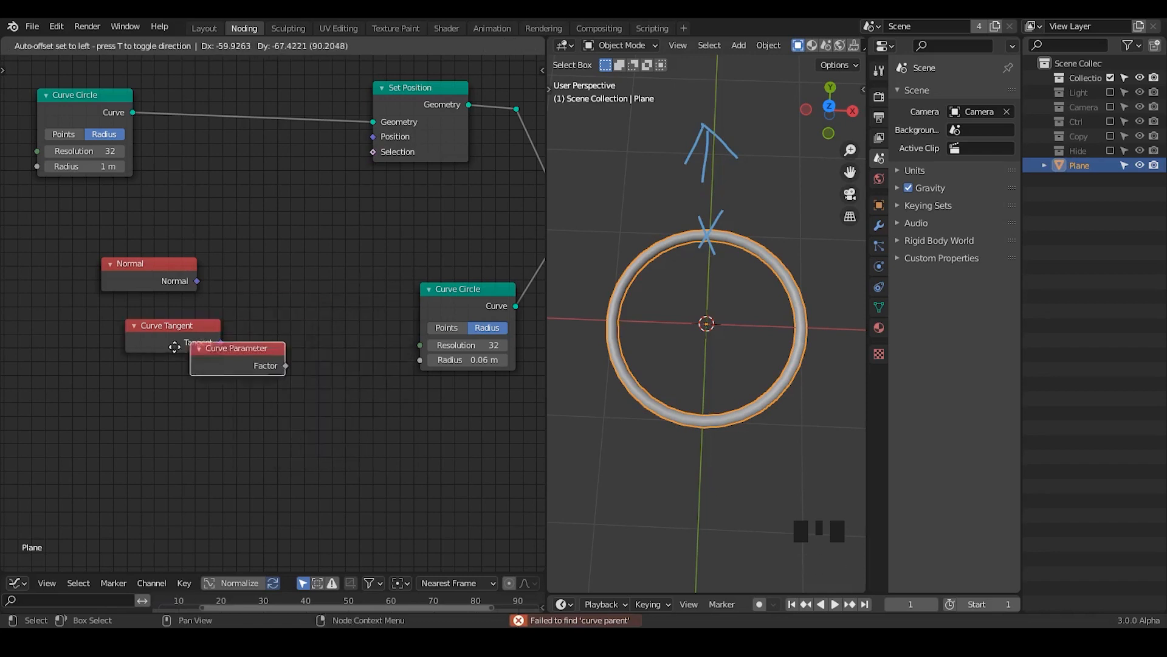
{"action": "left_click", "coordinate": [126, 374]}
{"action": "middle_click_drag", "start_coordinate": [127, 374], "coordinate": [298, 385], "text": "ctrl"}
Step: Select the Normal node and annotate an arrow pointing outward from the ring's upper-right side
{"action": "left_click_drag", "start_coordinate": [228, 264], "coordinate": [210, 246]}
{"action": "left_click_drag", "start_coordinate": [338, 335], "coordinate": [184, 449]}
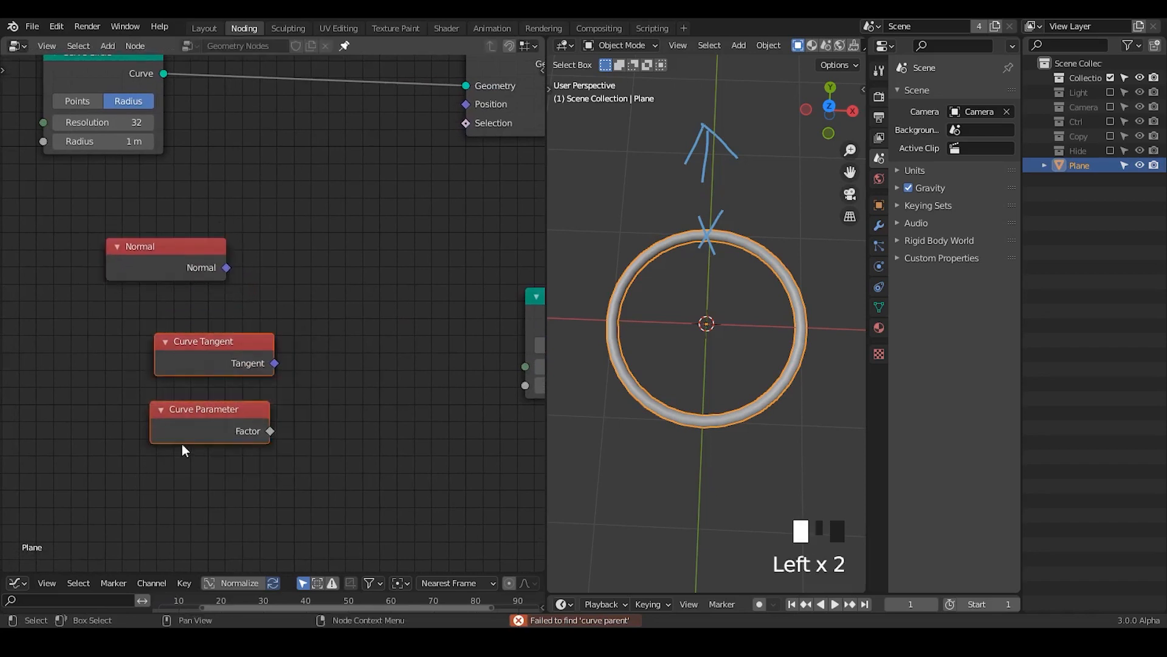
{"action": "left_click", "coordinate": [326, 308]}
{"action": "left_click", "coordinate": [193, 257]}
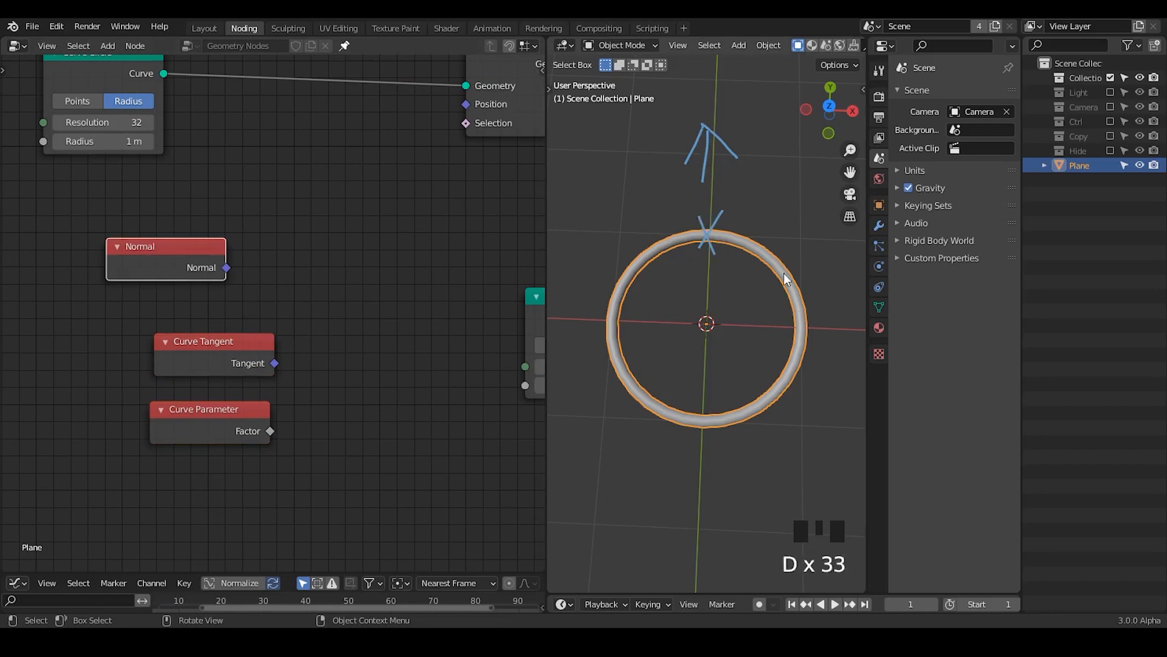
{"action": "mouse_move", "coordinate": [796, 256]}
{"action": "left_mouse_down"}
{"action": "mouse_move", "coordinate": [770, 296]}
{"action": "mouse_move", "coordinate": [802, 320]}
{"action": "mouse_move", "coordinate": [797, 244]}
{"action": "mouse_move", "coordinate": [828, 216]}
{"action": "left_mouse_up"}
{"action": "mouse_move", "coordinate": [813, 202]}
{"action": "left_mouse_down"}
{"action": "mouse_move", "coordinate": [844, 209]}
{"action": "mouse_move", "coordinate": [824, 241]}
{"action": "left_mouse_up"}
{"action": "middle_click_drag", "start_coordinate": [794, 334], "coordinate": [776, 341], "text": "shift"}
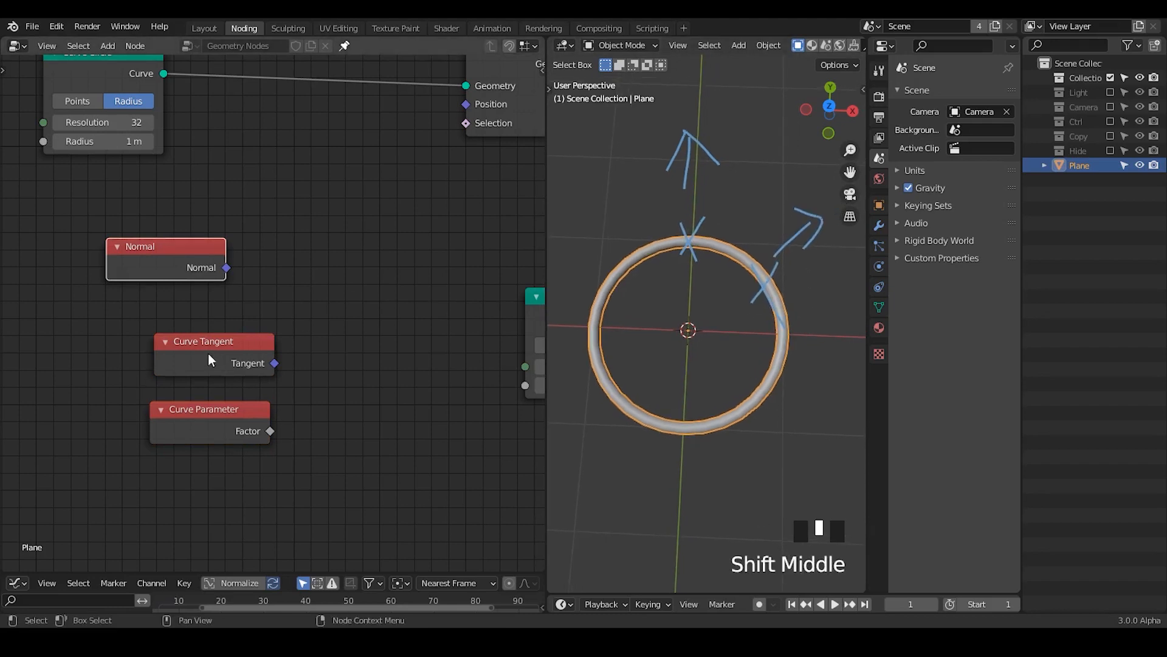
Step: Annotate further direction strokes on the ring and erase all annotations
{"action": "key", "text": "d"}
{"action": "mouse_move", "coordinate": [785, 310]}
{"action": "left_mouse_down"}
{"action": "mouse_move", "coordinate": [815, 383]}
{"action": "mouse_move", "coordinate": [833, 349]}
{"action": "left_mouse_up"}
{"action": "mouse_move", "coordinate": [692, 239]}
{"action": "left_mouse_down"}
{"action": "mouse_move", "coordinate": [746, 236]}
{"action": "mouse_move", "coordinate": [716, 267]}
{"action": "left_mouse_up"}
{"action": "mouse_move", "coordinate": [761, 259]}
{"action": "right_mouse_down"}
{"action": "mouse_move", "coordinate": [705, 201]}
{"action": "mouse_move", "coordinate": [839, 281]}
{"action": "mouse_move", "coordinate": [834, 404]}
{"action": "right_mouse_up"}
Step: Delete the Curve Tangent and Curve Parameter nodes
{"action": "left_click_drag", "start_coordinate": [323, 326], "coordinate": [140, 480]}
{"action": "key", "text": "x"}
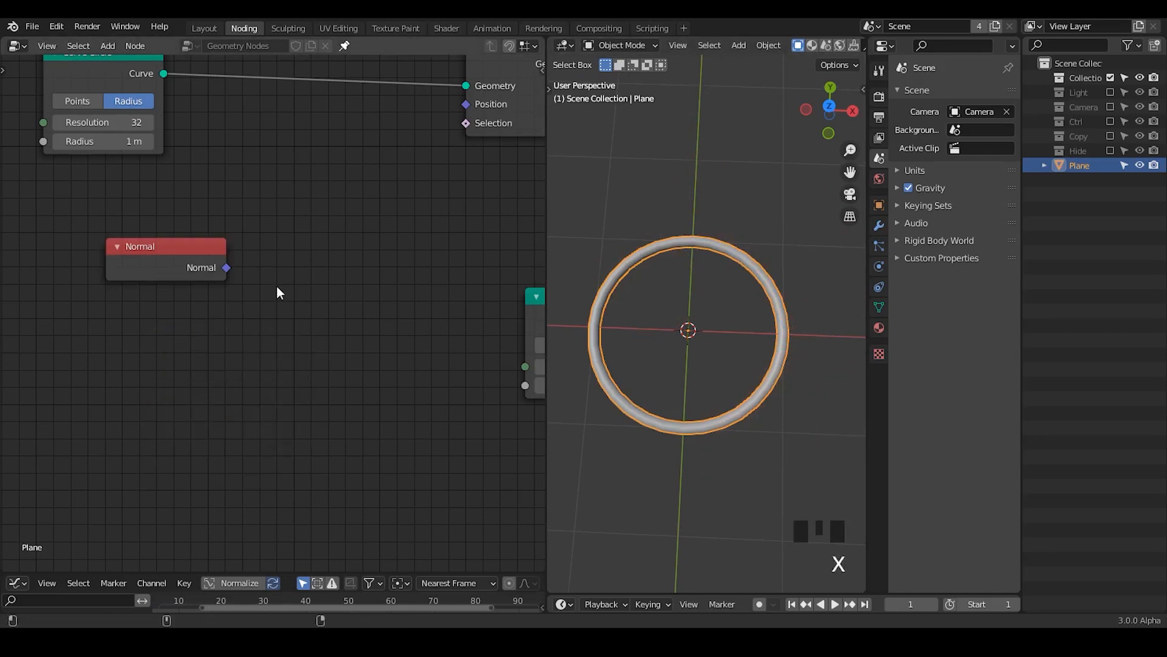
Step: Move the Normal node down and add a Position node above it
{"action": "left_click_drag", "start_coordinate": [155, 270], "coordinate": [149, 350]}
{"action": "key", "text": "ctrl+a"}
{"action": "type", "text": "pos"}
{"action": "key", "text": "Return"}
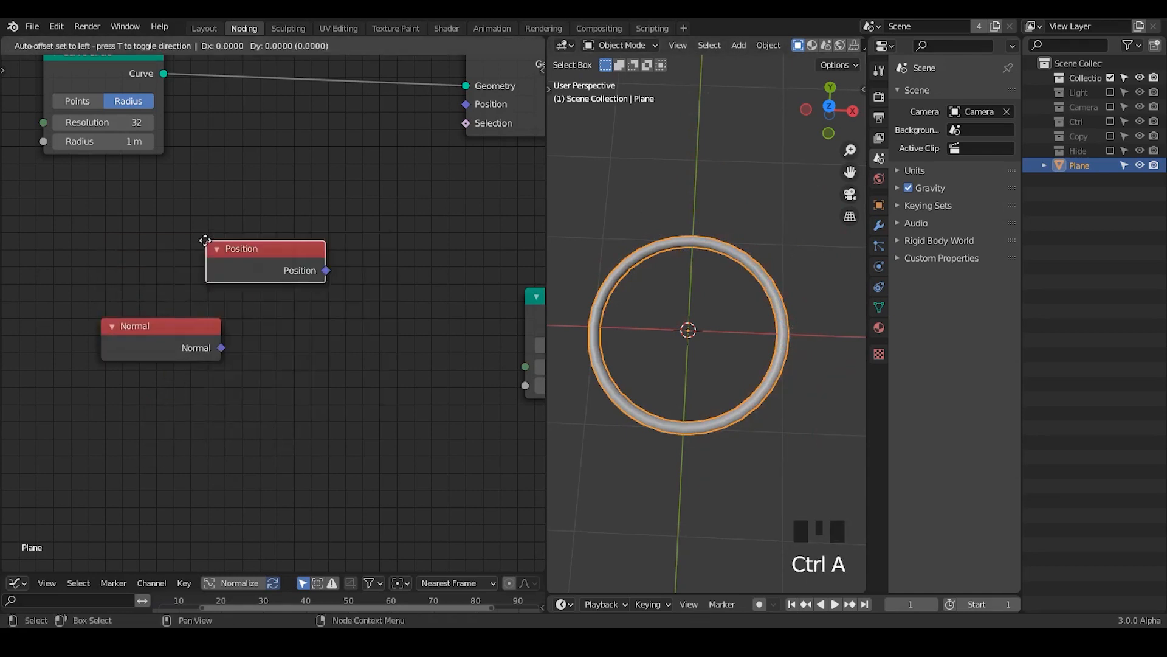
{"action": "left_click", "coordinate": [99, 222]}
Step: Add a Vector Math node with the Add operation beside the Position and Normal nodes, and spread those two apart
{"action": "key", "text": "ctrl+a"}
{"action": "type", "text": "vector math"}
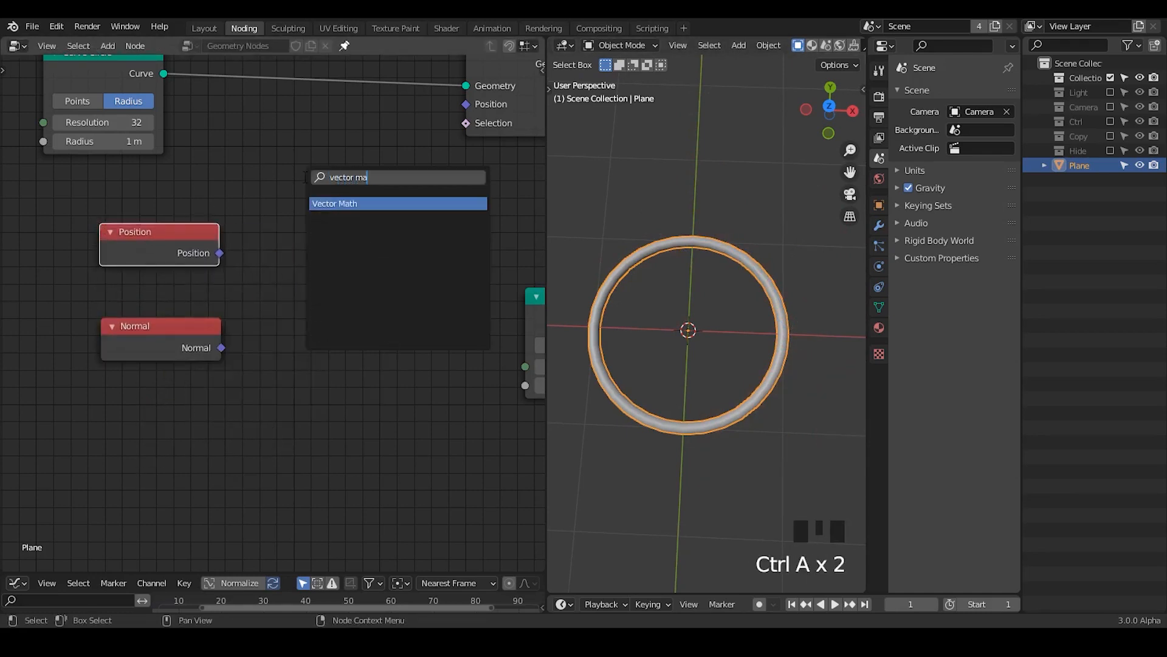
{"action": "key", "text": "Return"}
{"action": "left_click", "coordinate": [305, 173]}
{"action": "left_click_drag", "start_coordinate": [181, 242], "coordinate": [157, 235]}
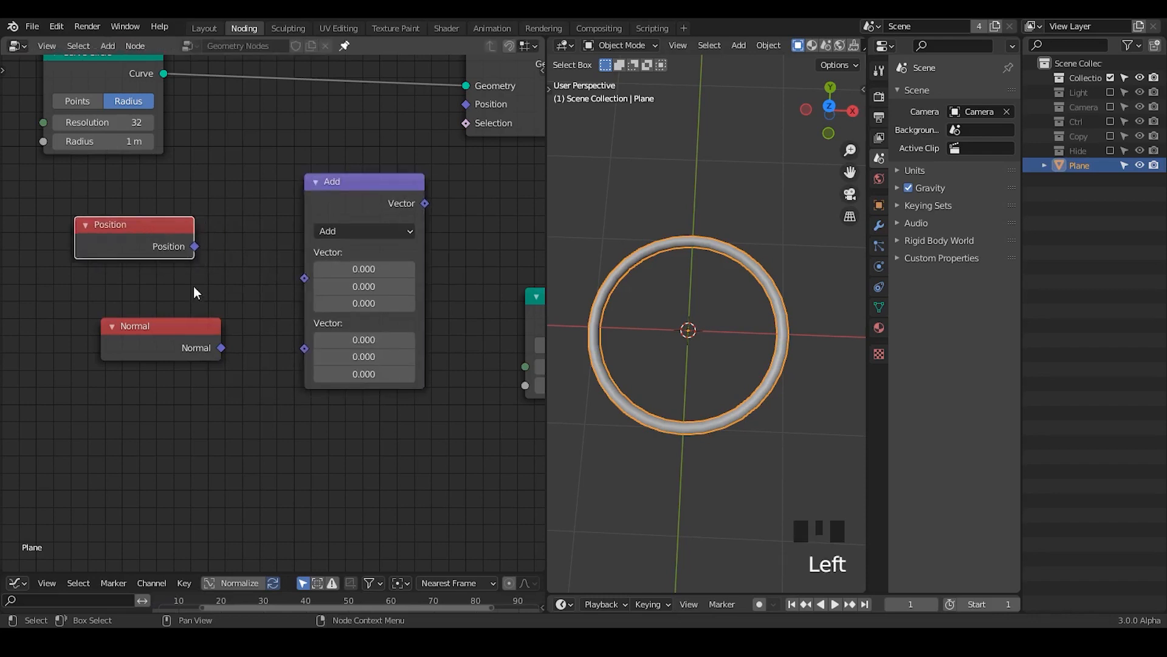
{"action": "left_click_drag", "start_coordinate": [179, 326], "coordinate": [149, 352]}
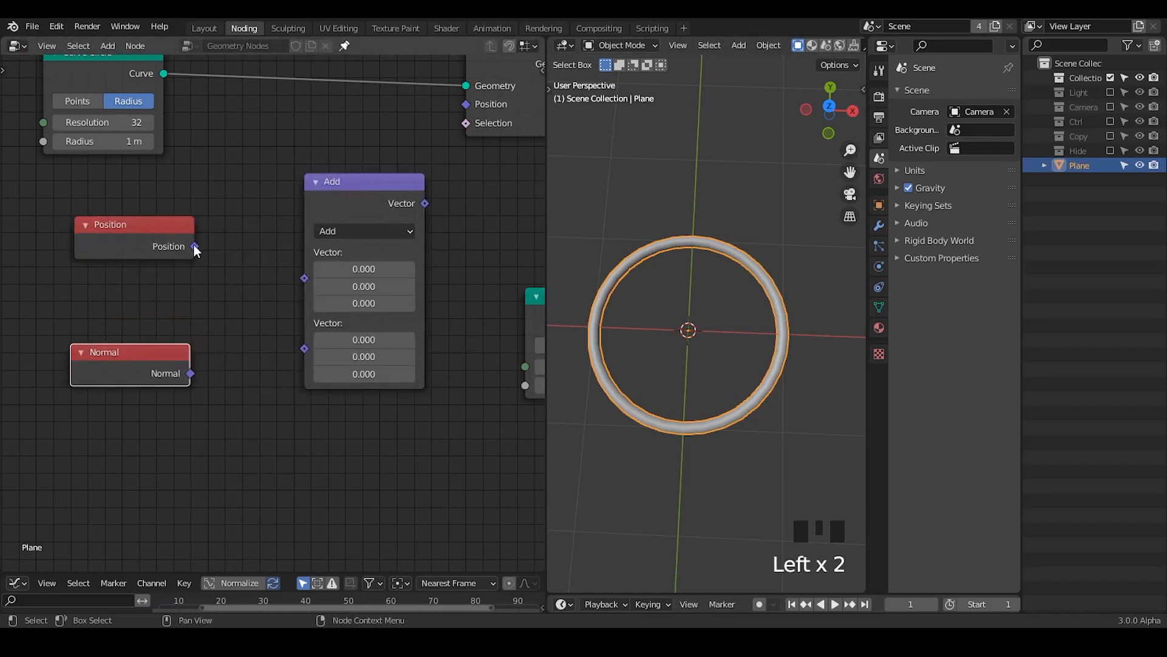
Step: Connect the Position and Normal outputs to the two vector inputs of the Add node and place Add closer to them
{"action": "left_click_drag", "start_coordinate": [194, 246], "coordinate": [305, 278]}
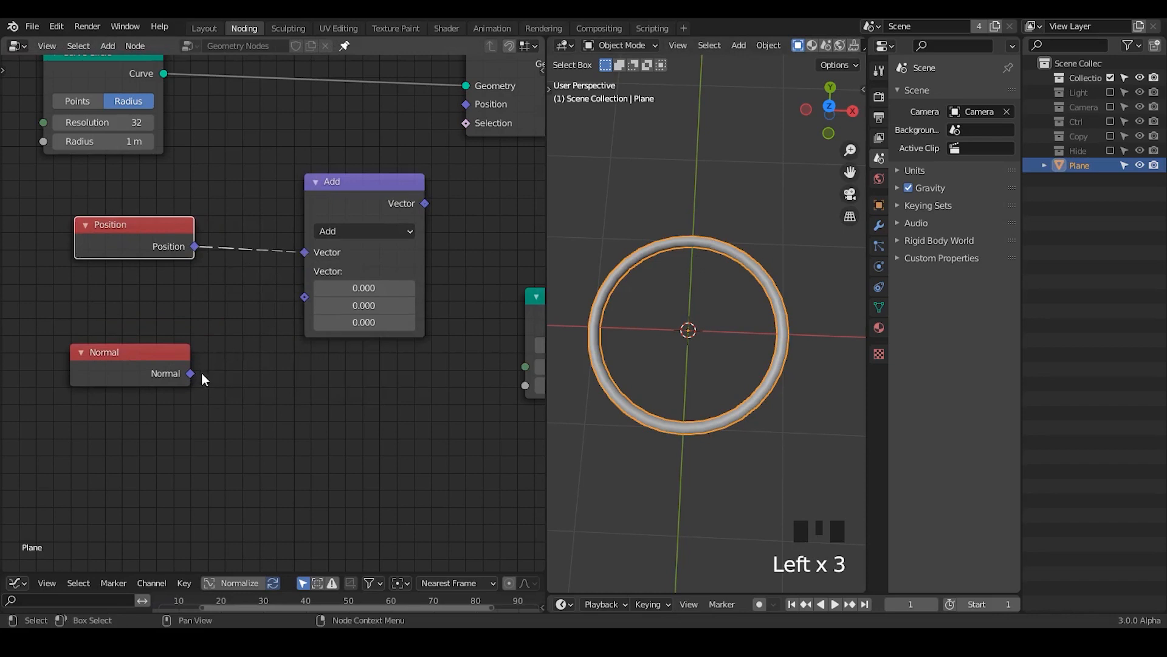
{"action": "left_click_drag", "start_coordinate": [191, 373], "coordinate": [314, 295]}
{"action": "left_click_drag", "start_coordinate": [340, 216], "coordinate": [284, 250]}
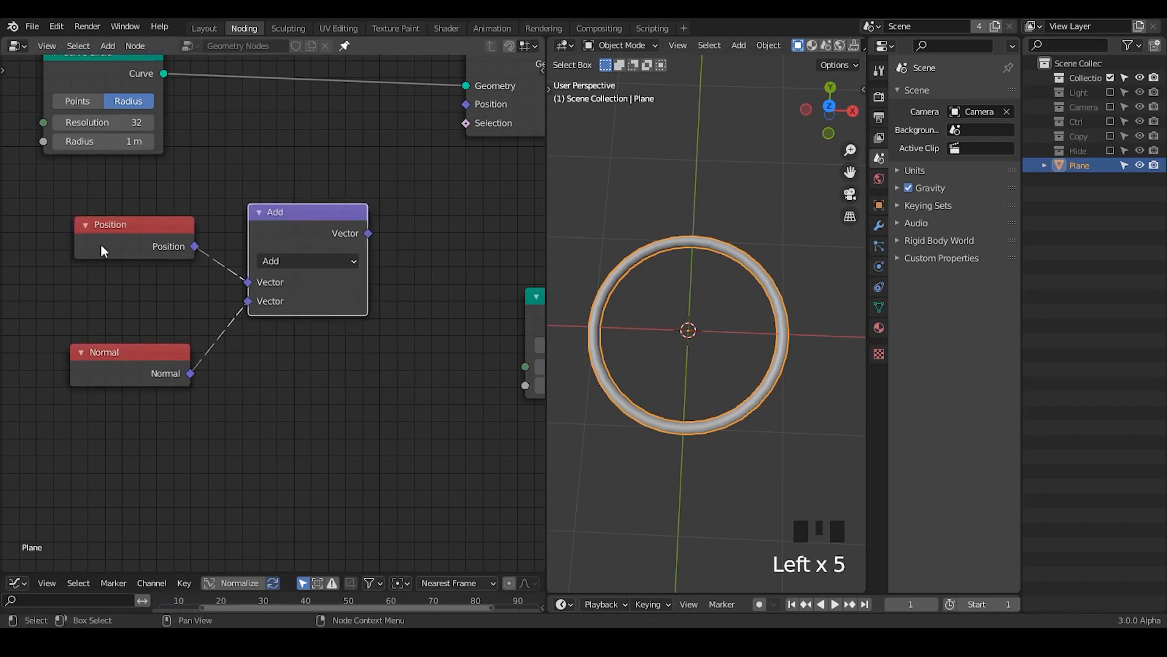
Step: Underline the Position and Normal nodes with annotation strokes
{"action": "key", "text": "d"}
{"action": "left_click_drag", "start_coordinate": [78, 271], "coordinate": [206, 266]}
{"action": "key", "text": "d"}
{"action": "left_click_drag", "start_coordinate": [80, 405], "coordinate": [233, 389]}
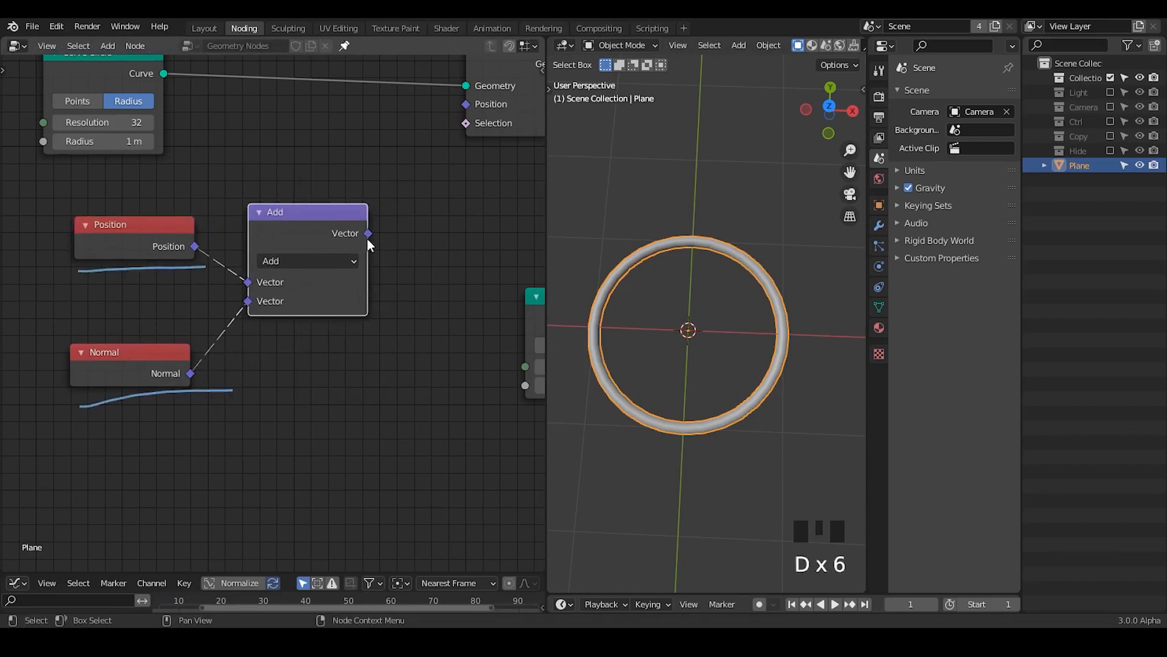
Step: Connect the Add node's vector output to the Position input of the Set Position node
{"action": "mouse_move", "coordinate": [367, 234]}
{"action": "left_mouse_down"}
{"action": "mouse_move", "coordinate": [442, 112]}
{"action": "mouse_move", "coordinate": [467, 105]}
{"action": "left_mouse_up"}
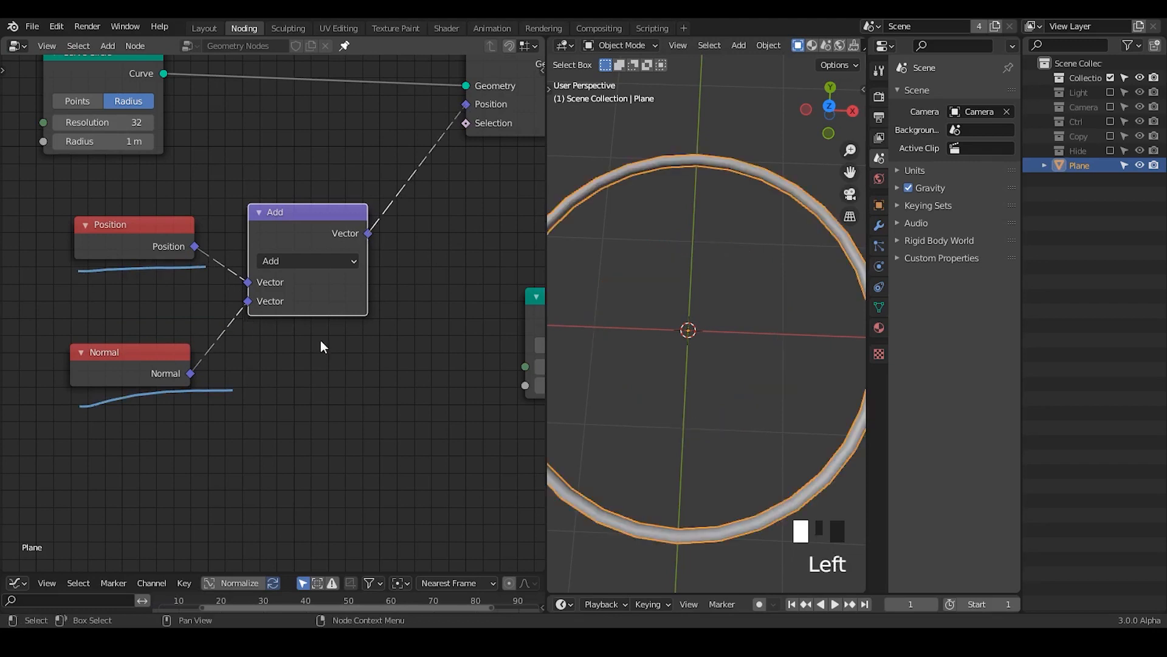
{"action": "middle_click_drag", "start_coordinate": [663, 307], "coordinate": [664, 331], "text": "ctrl"}
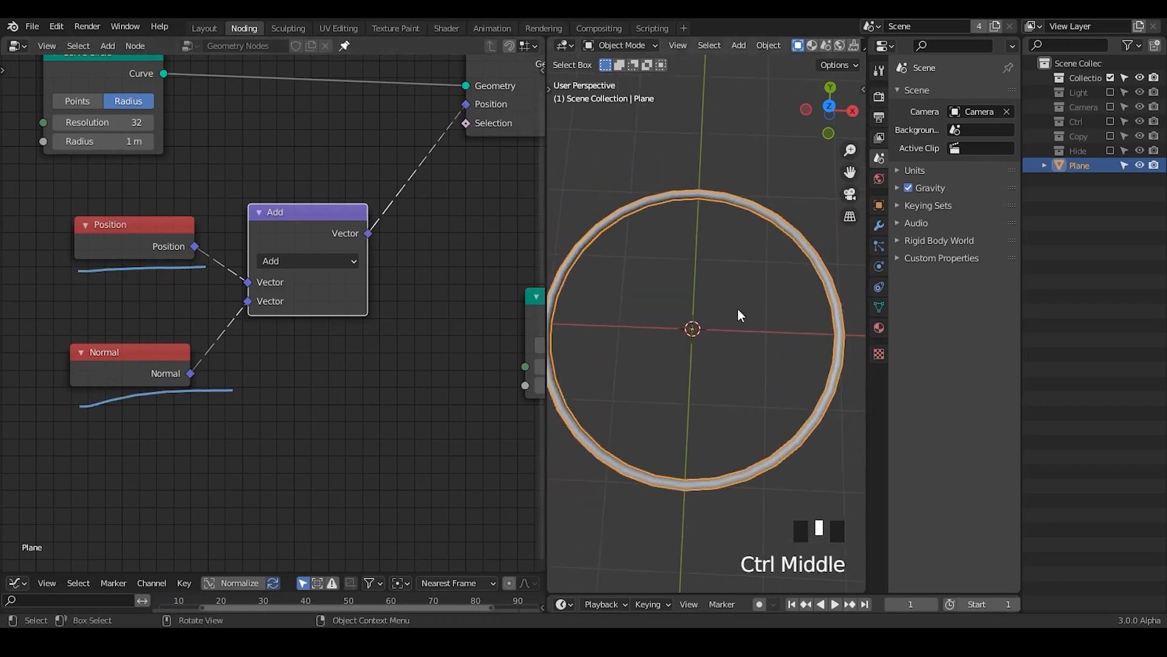
Step: Annotate a cross at the ring's centre with arrows pointing outward and a loop around it
{"action": "key", "text": "d"}
{"action": "mouse_move", "coordinate": [678, 303]}
{"action": "left_mouse_down"}
{"action": "mouse_move", "coordinate": [709, 345]}
{"action": "mouse_move", "coordinate": [672, 348]}
{"action": "left_mouse_up"}
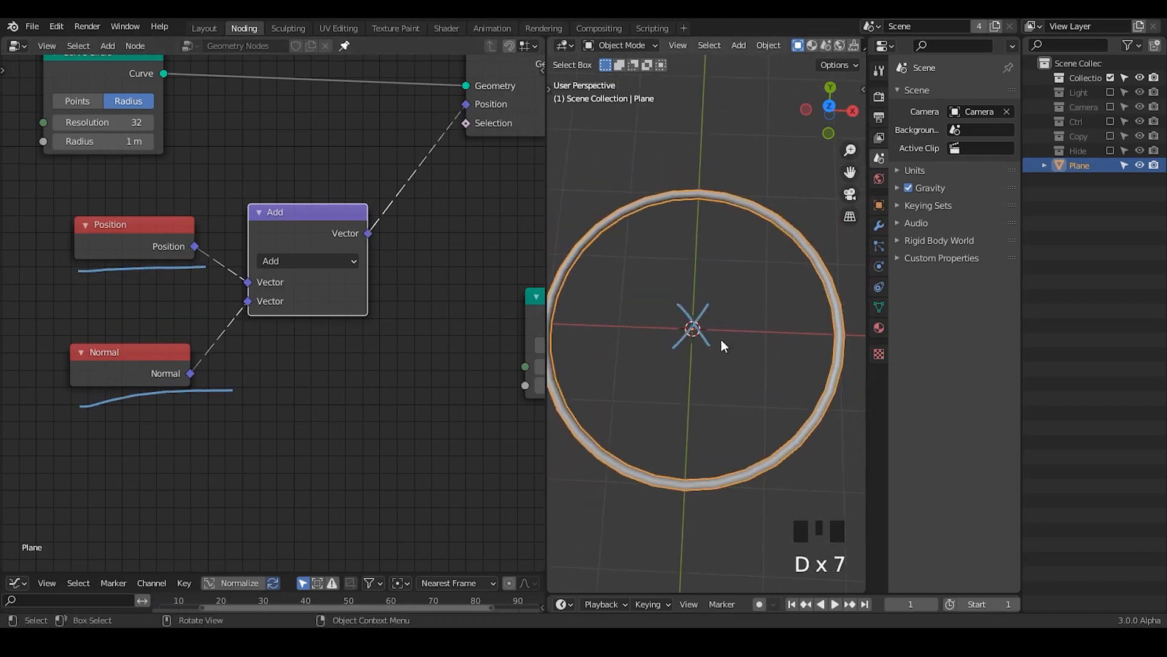
{"action": "middle_click_drag", "start_coordinate": [721, 339], "coordinate": [728, 344], "text": "ctrl"}
{"action": "key", "text": "d"}
{"action": "mouse_move", "coordinate": [713, 308]}
{"action": "left_mouse_down"}
{"action": "mouse_move", "coordinate": [742, 277]}
{"action": "mouse_move", "coordinate": [751, 293]}
{"action": "left_mouse_up"}
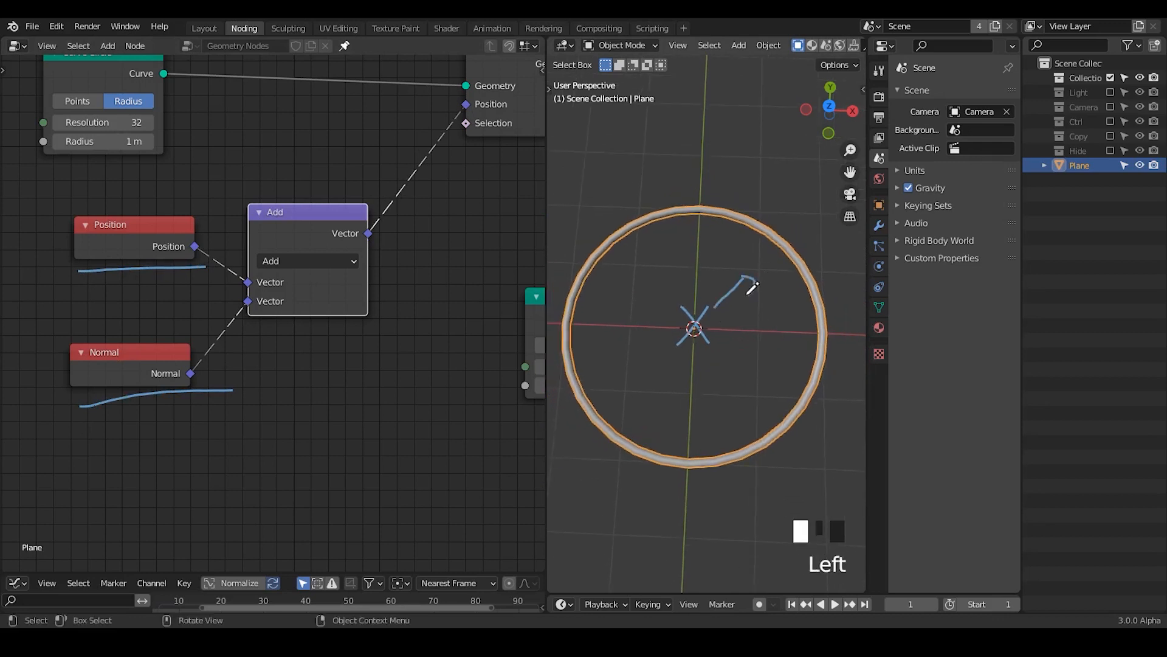
{"action": "key", "text": "d"}
{"action": "mouse_move", "coordinate": [671, 317]}
{"action": "left_mouse_down"}
{"action": "mouse_move", "coordinate": [640, 287]}
{"action": "mouse_move", "coordinate": [689, 307]}
{"action": "left_mouse_up"}
{"action": "mouse_move", "coordinate": [681, 269]}
{"action": "left_mouse_down"}
{"action": "mouse_move", "coordinate": [671, 286]}
{"action": "mouse_move", "coordinate": [699, 282]}
{"action": "left_mouse_up"}
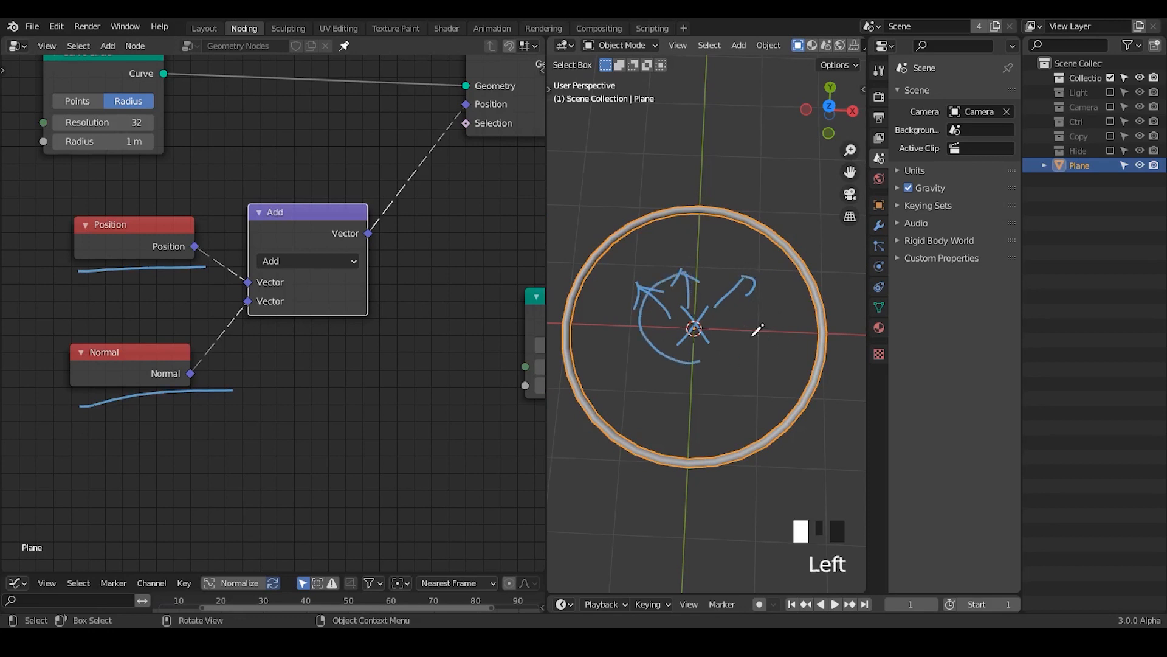
{"action": "left_click_drag", "start_coordinate": [758, 329], "coordinate": [693, 362]}
{"action": "left_click_drag", "start_coordinate": [739, 276], "coordinate": [669, 281]}
Step: Mute the Position node and annotate a cross at the top of the ring
{"action": "left_click", "coordinate": [162, 245]}
{"action": "key", "text": "m"}
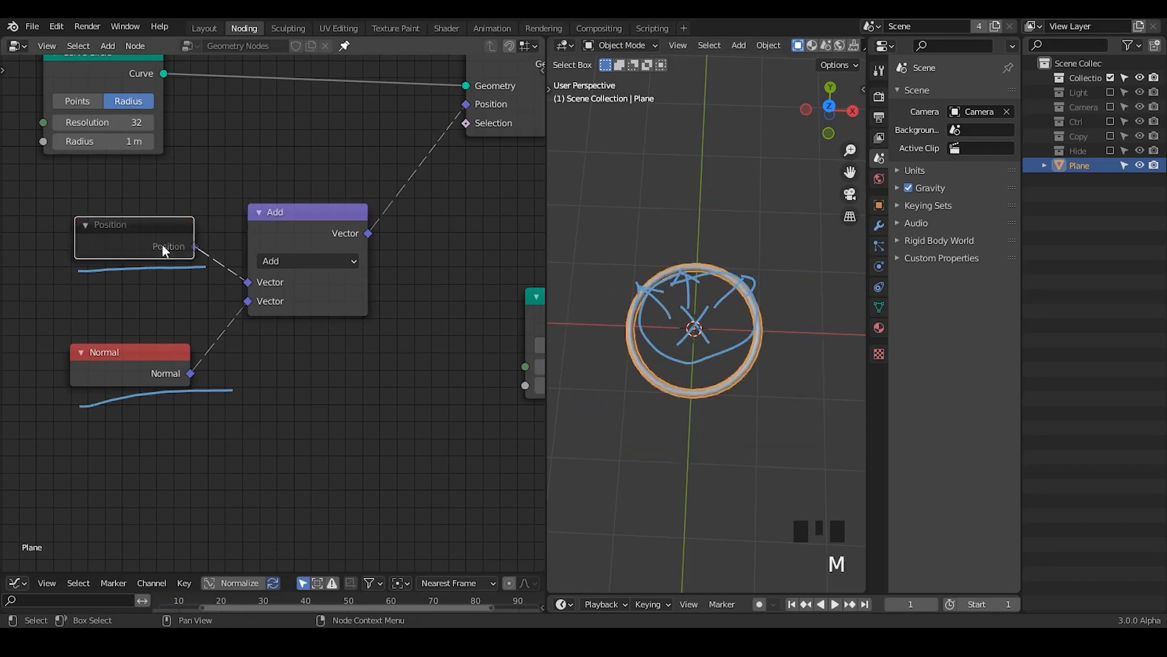
{"action": "key", "text": "d"}
{"action": "mouse_move", "coordinate": [704, 266]}
{"action": "right_mouse_down"}
{"action": "mouse_move", "coordinate": [792, 262]}
{"action": "mouse_move", "coordinate": [670, 277]}
{"action": "right_mouse_up"}
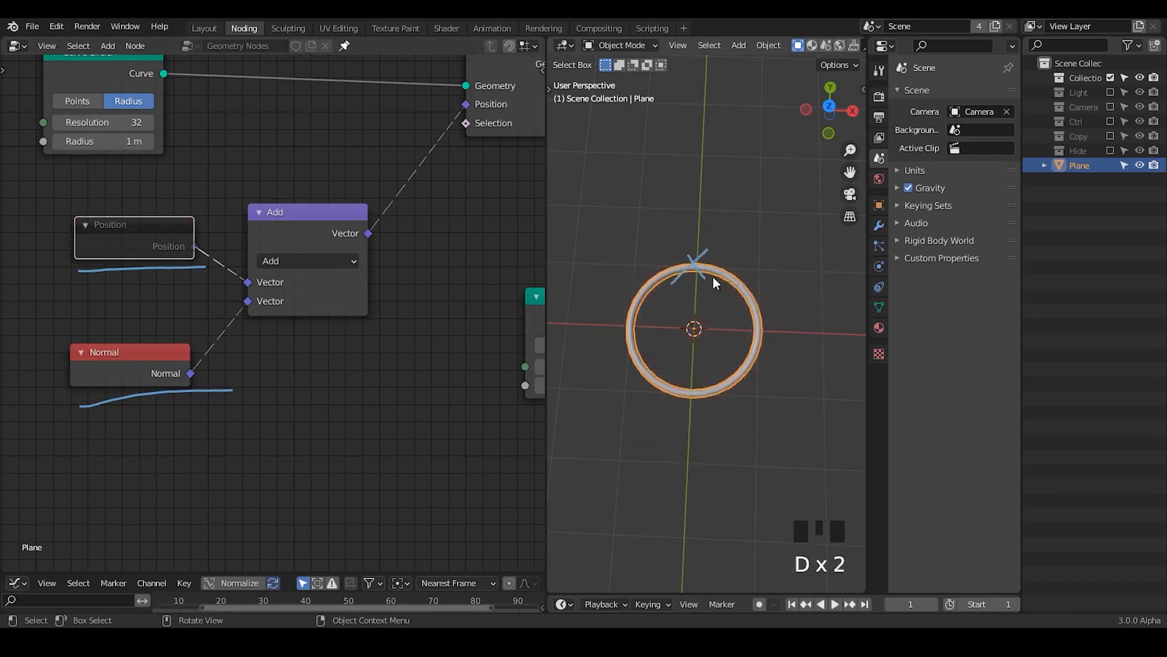
Step: Annotate more marks around the ring, including an arrow from its centre to a cross at its upper right
{"action": "key", "text": "d"}
{"action": "left_click_drag", "start_coordinate": [740, 272], "coordinate": [747, 296]}
{"action": "left_click_drag", "start_coordinate": [682, 333], "coordinate": [731, 296]}
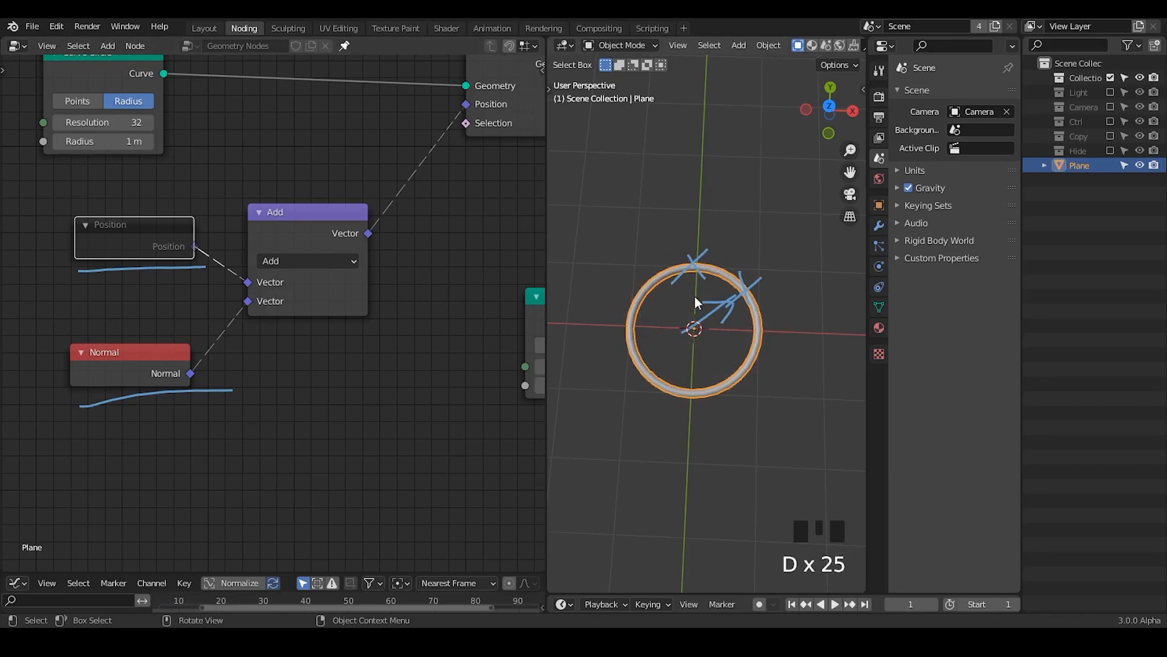
{"action": "left_click_drag", "start_coordinate": [740, 353], "coordinate": [758, 384]}
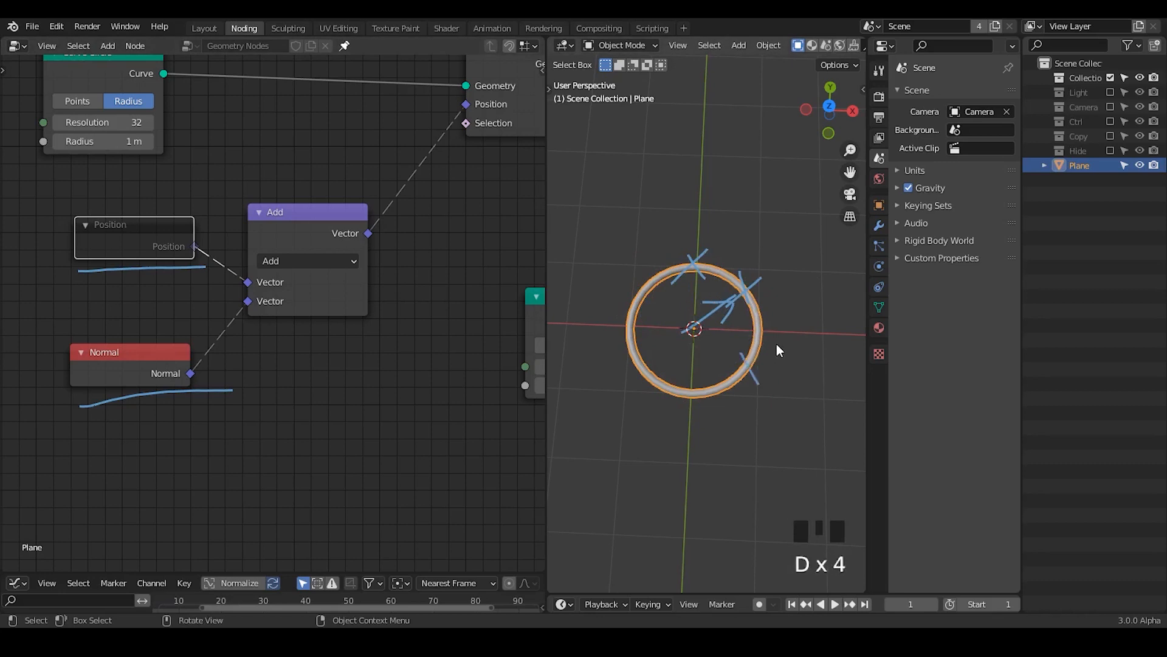
{"action": "mouse_move", "coordinate": [776, 345]}
{"action": "left_mouse_down"}
{"action": "mouse_move", "coordinate": [703, 415]}
{"action": "mouse_move", "coordinate": [673, 414]}
{"action": "left_mouse_up"}
{"action": "left_click_drag", "start_coordinate": [615, 339], "coordinate": [670, 356]}
Step: Erase the annotations from the ring and from the node graph, and unmute the Position node
{"action": "right_click_drag", "start_coordinate": [732, 233], "coordinate": [757, 267]}
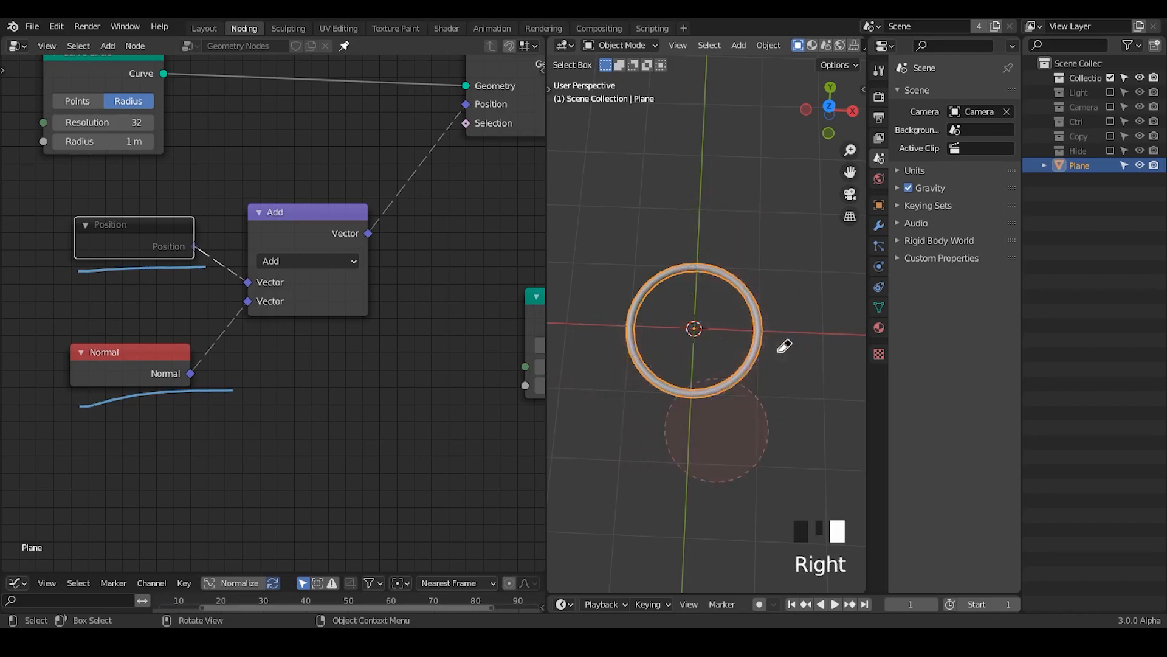
{"action": "right_click_drag", "start_coordinate": [781, 350], "coordinate": [717, 431]}
{"action": "right_click_drag", "start_coordinate": [261, 263], "coordinate": [6, 435]}
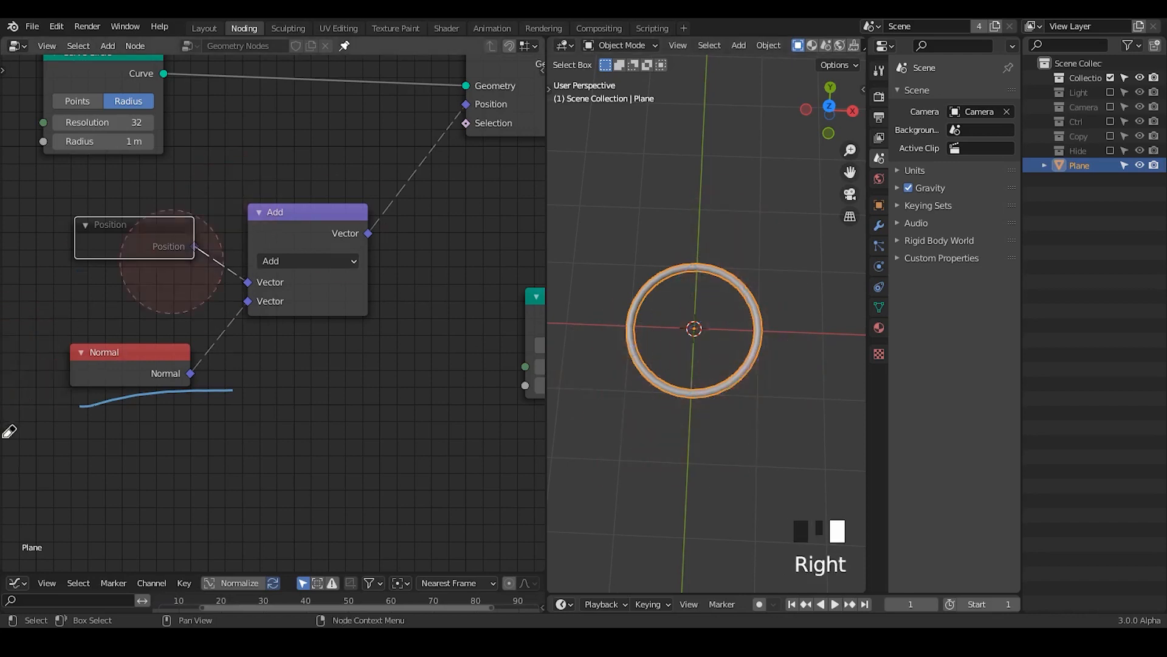
{"action": "right_click_drag", "start_coordinate": [171, 261], "coordinate": [104, 448]}
{"action": "left_click", "coordinate": [123, 230]}
{"action": "key", "text": "m"}
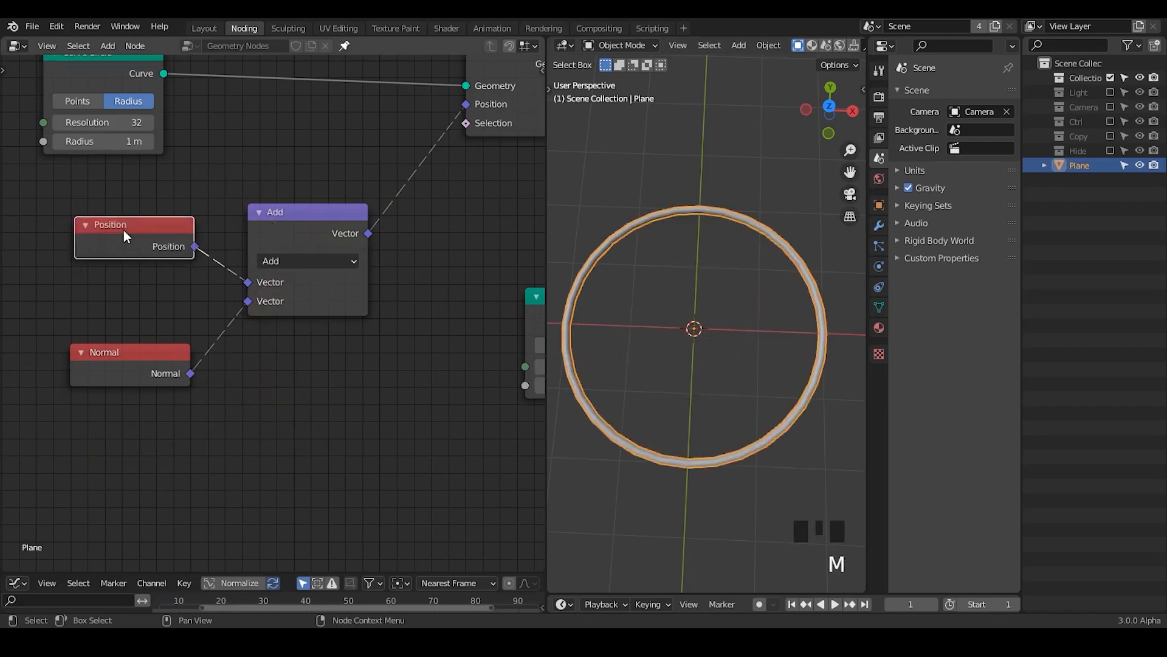
Step: Make room between the nodes by moving Add slightly right and Normal far to the lower left
{"action": "middle_click_drag", "start_coordinate": [355, 372], "coordinate": [429, 335]}
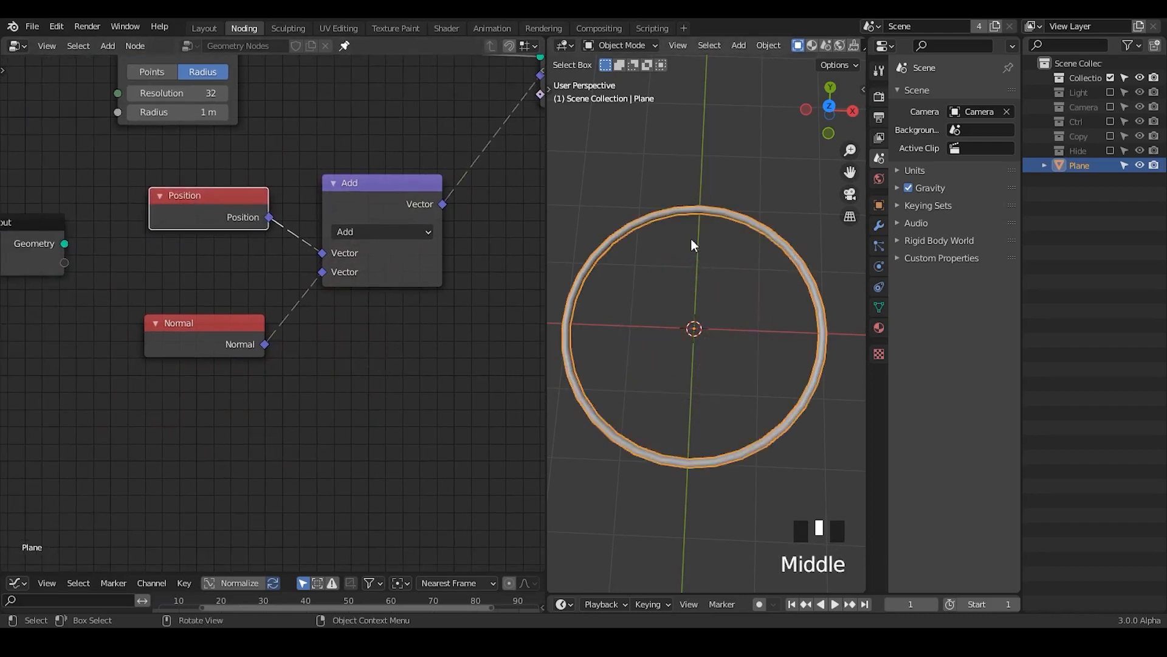
{"action": "left_click", "coordinate": [194, 345]}
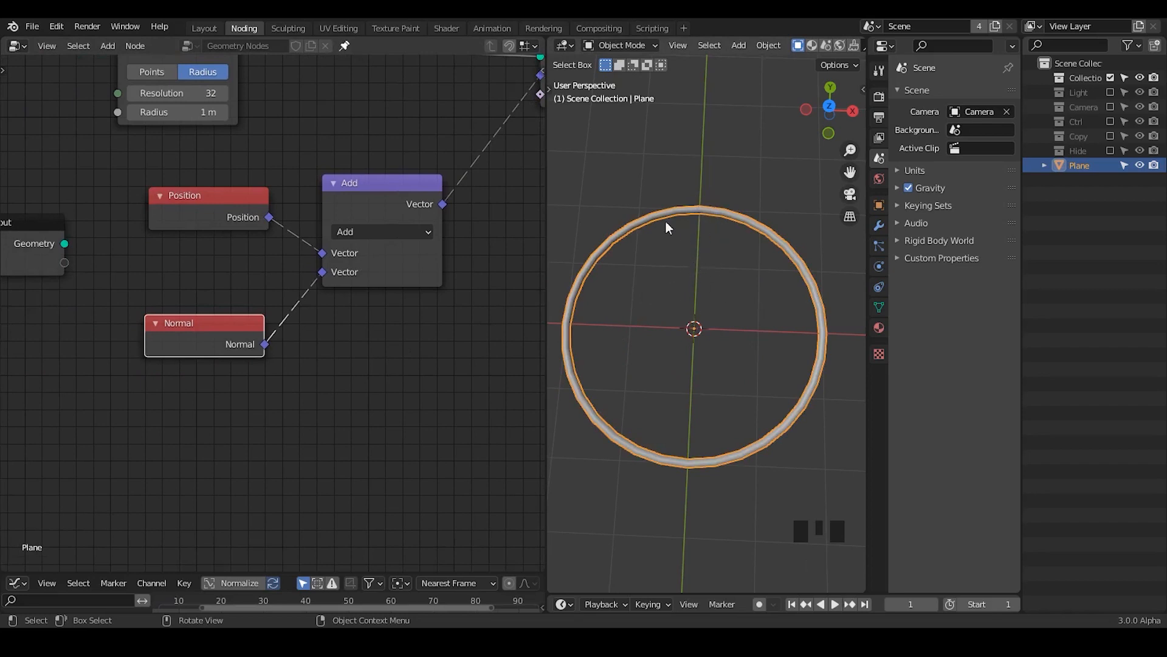
{"action": "left_click_drag", "start_coordinate": [384, 217], "coordinate": [413, 228]}
{"action": "left_click_drag", "start_coordinate": [215, 328], "coordinate": [42, 383]}
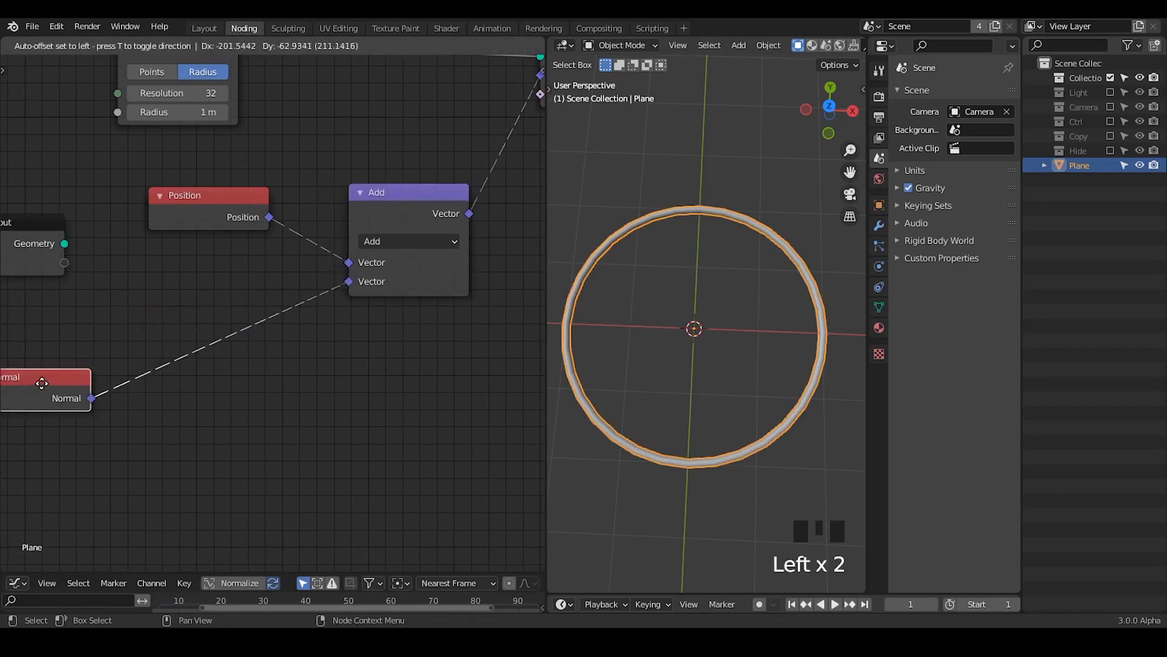
Step: Annotate a cross at the top of the ring and erase it
{"action": "left_click_drag", "start_coordinate": [686, 189], "coordinate": [706, 220]}
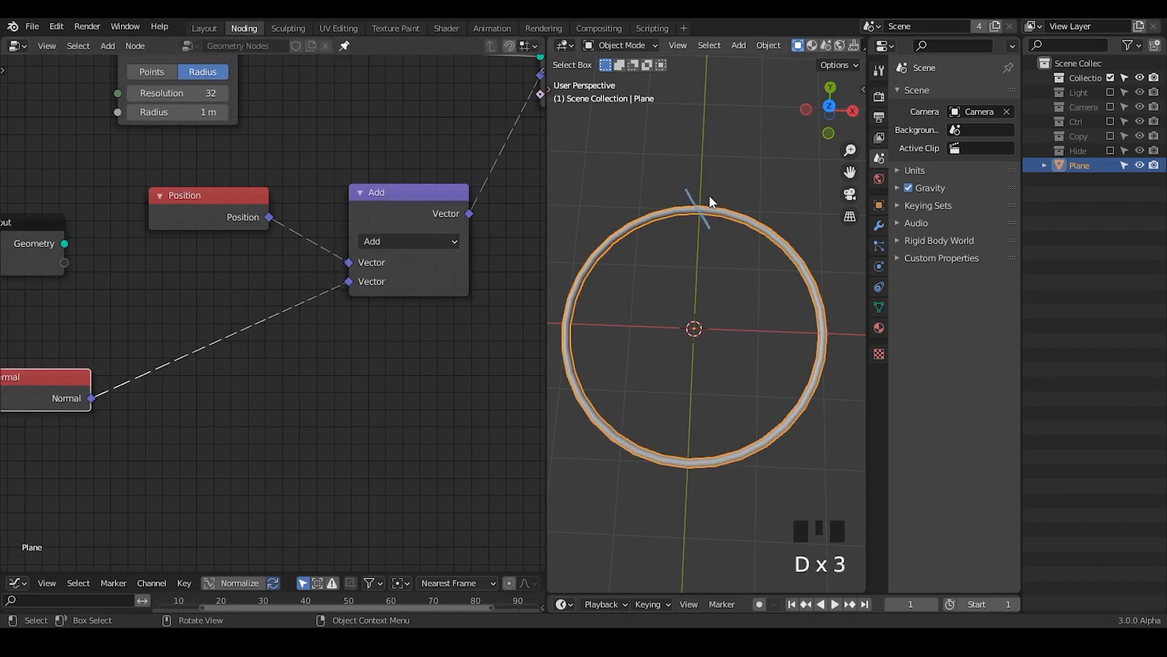
{"action": "mouse_move", "coordinate": [709, 196]}
{"action": "right_mouse_down"}
{"action": "mouse_move", "coordinate": [692, 191]}
{"action": "mouse_move", "coordinate": [708, 213]}
{"action": "right_mouse_up"}
{"action": "key", "text": "ctrl+a"}
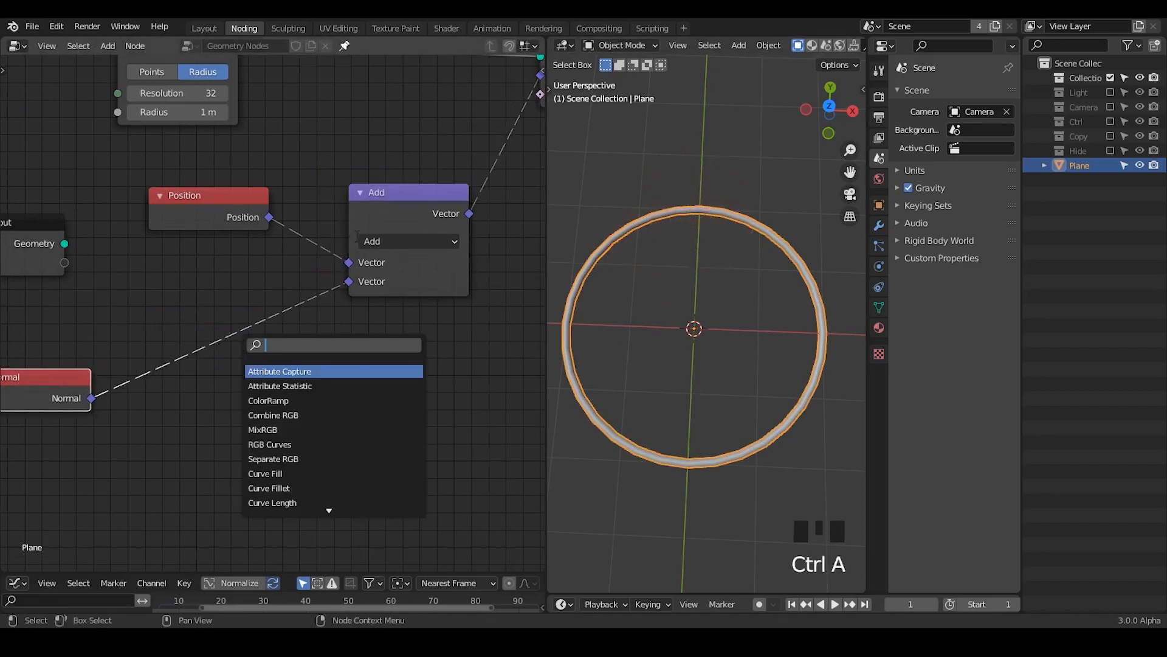
{"action": "middle_click_drag", "start_coordinate": [242, 385], "coordinate": [333, 322]}
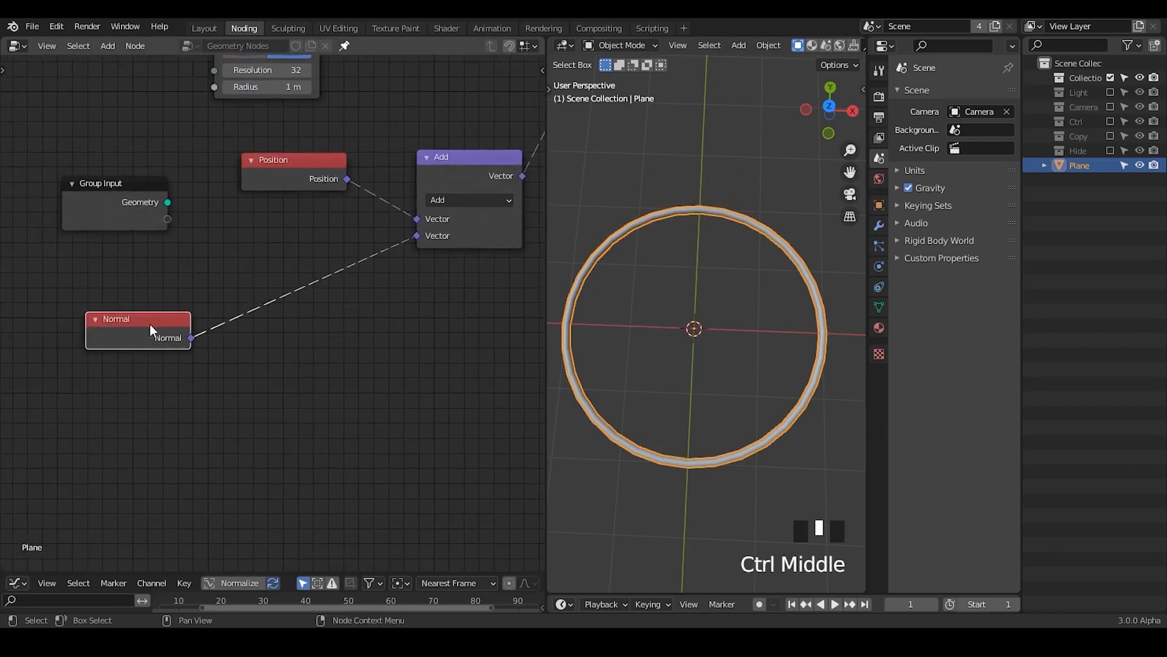
Step: Shift the Normal node further left and add a Noise Texture node to its lower right
{"action": "left_click_drag", "start_coordinate": [150, 323], "coordinate": [86, 304]}
{"action": "key", "text": "ctrl+a"}
{"action": "type", "text": "no"}
{"action": "key", "text": "Down"}
{"action": "key", "text": "Return"}
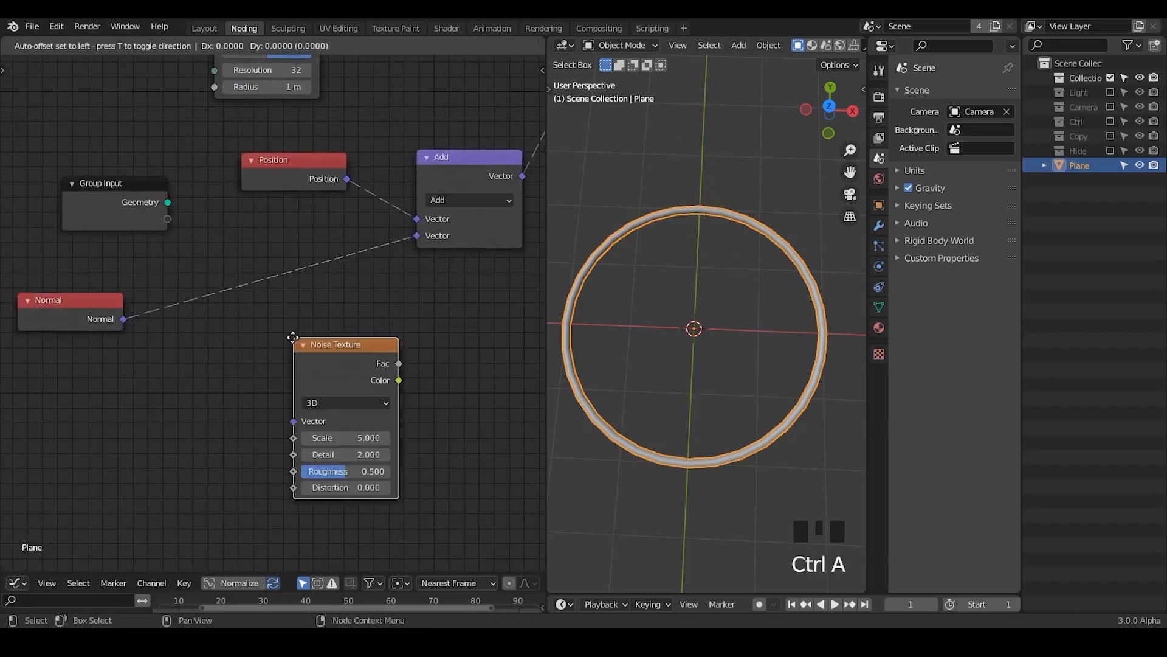
{"action": "left_click", "coordinate": [229, 322]}
Step: Add a Random Value node beside the Noise Texture and move both nodes below the Normal link
{"action": "key", "text": "ctrl+a"}
{"action": "type", "text": "random"}
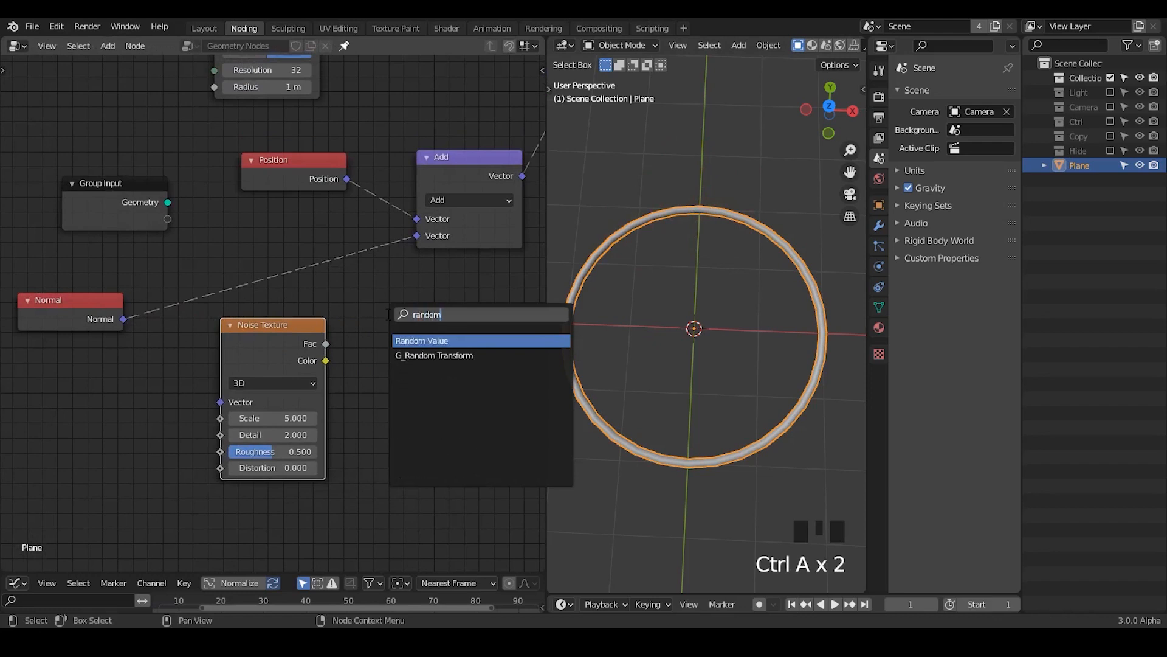
{"action": "key", "text": "Return"}
{"action": "left_click", "coordinate": [443, 326]}
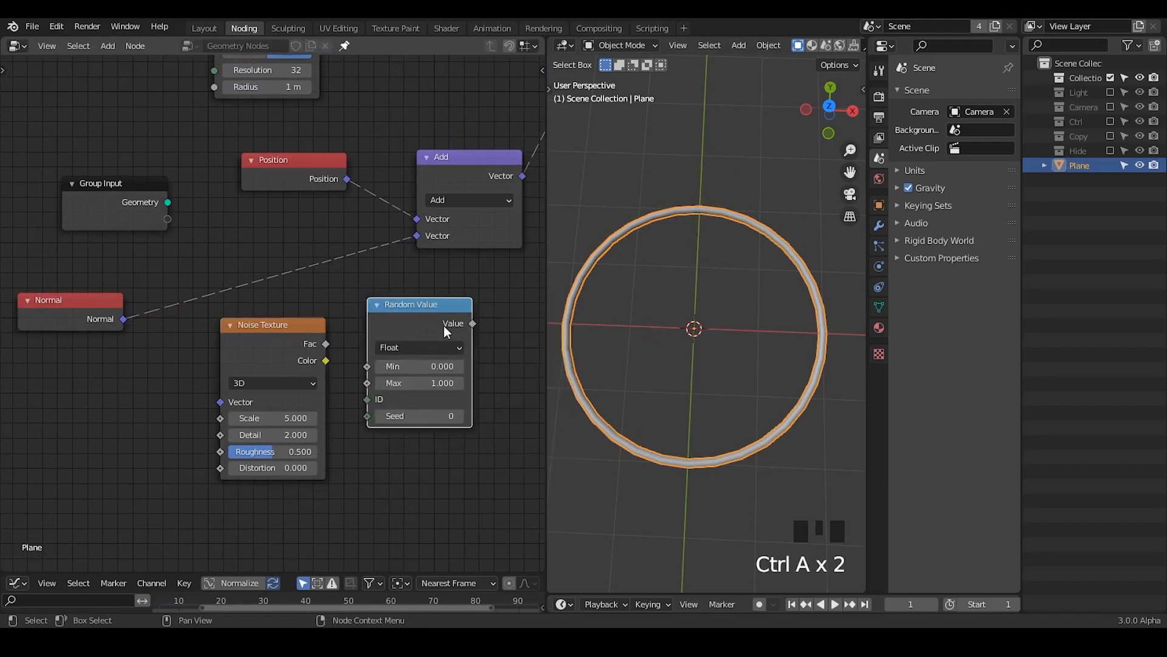
{"action": "middle_click_drag", "start_coordinate": [397, 278], "coordinate": [419, 215]}
{"action": "left_click_drag", "start_coordinate": [287, 287], "coordinate": [161, 335]}
{"action": "left_click_drag", "start_coordinate": [414, 257], "coordinate": [306, 341]}
Step: Duplicate the Add node onto the link between Normal and Add, and set the copy's operation to Scale
{"action": "left_click", "coordinate": [469, 123]}
{"action": "key", "text": "shift+d"}
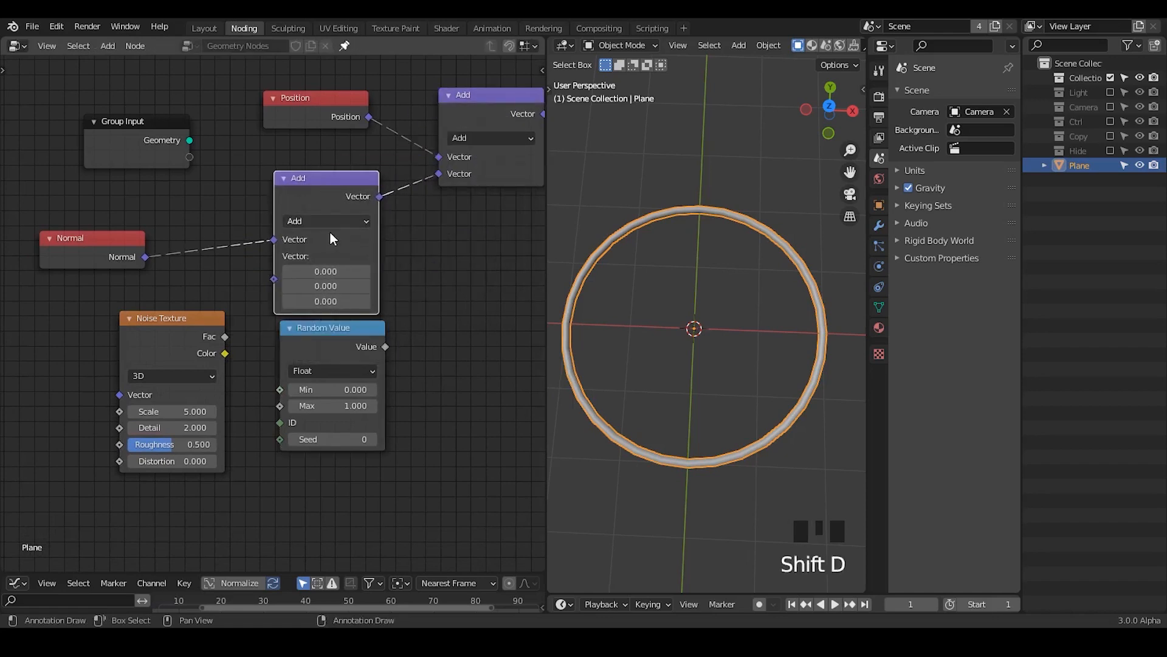
{"action": "left_click", "coordinate": [330, 232]}
{"action": "left_click", "coordinate": [314, 221]}
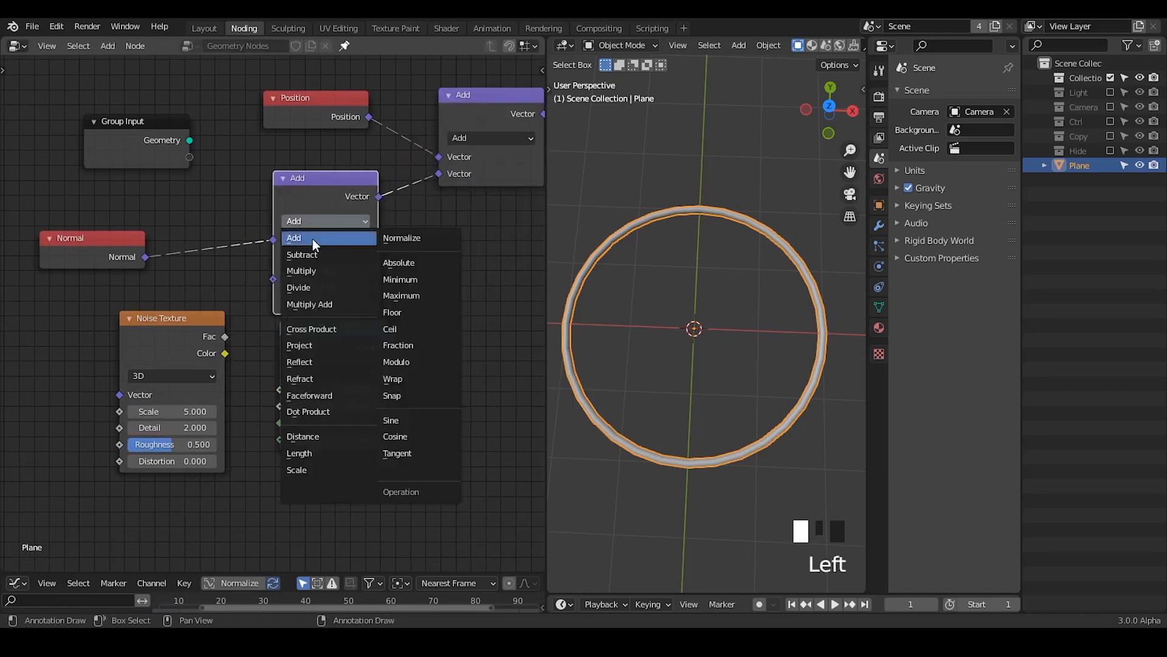
{"action": "left_click", "coordinate": [327, 471]}
Step: Connect the Random Value output to the Scale node's Scale input and annotate crosses on the curve's top points
{"action": "middle_click_drag", "start_coordinate": [232, 404], "coordinate": [282, 378]}
{"action": "middle_click_drag", "start_coordinate": [242, 324], "coordinate": [269, 311]}
{"action": "left_click_drag", "start_coordinate": [269, 312], "coordinate": [152, 354]}
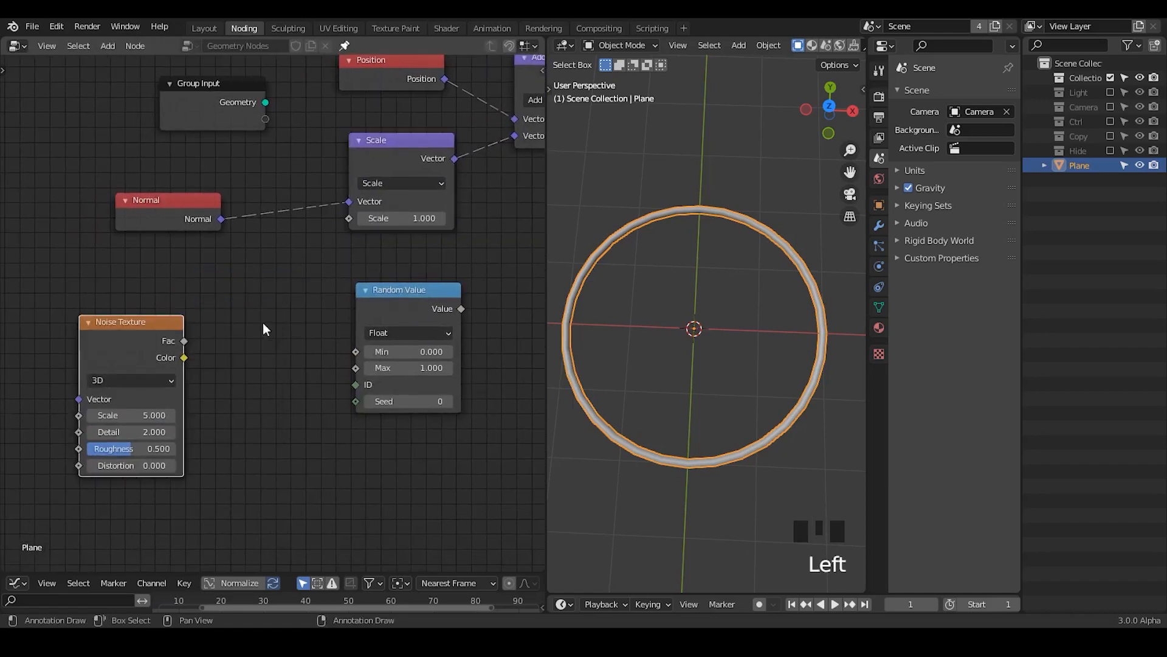
{"action": "left_click_drag", "start_coordinate": [447, 308], "coordinate": [351, 219]}
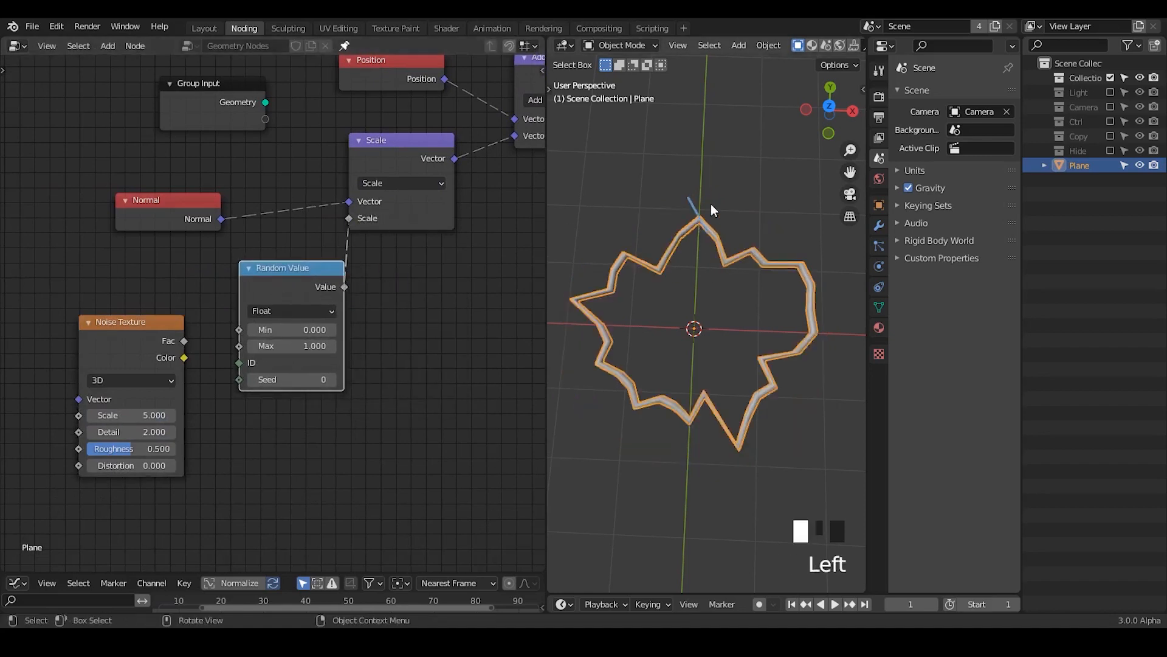
{"action": "mouse_move", "coordinate": [710, 204]}
{"action": "left_mouse_down"}
{"action": "mouse_move", "coordinate": [696, 221]}
{"action": "mouse_move", "coordinate": [698, 251]}
{"action": "left_mouse_up"}
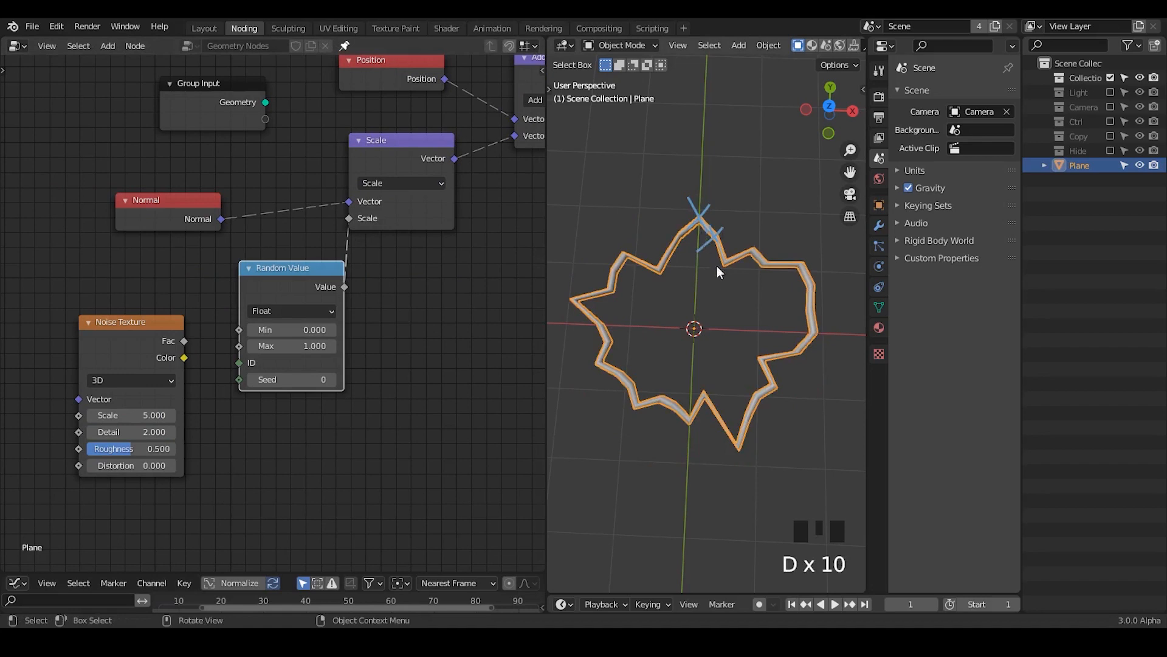
Step: Try a resolution of 132 on the Curve Circle node, and set it back to 32
{"action": "middle_click_drag", "start_coordinate": [297, 287], "coordinate": [226, 130]}
{"action": "left_click_drag", "start_coordinate": [226, 129], "coordinate": [311, 130]}
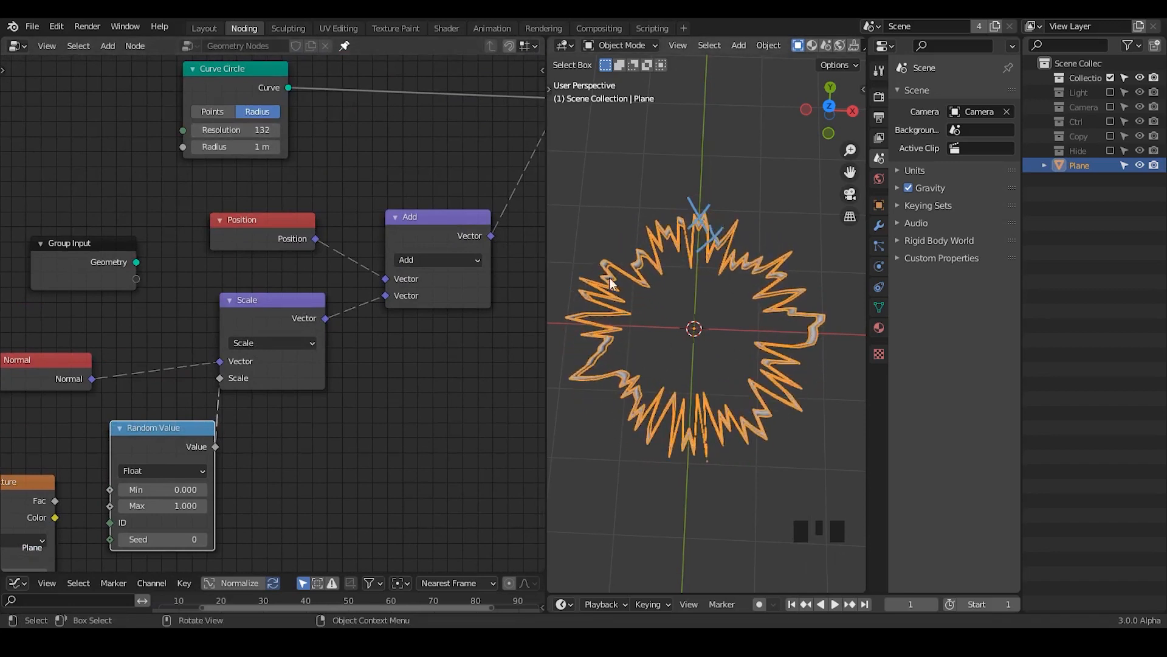
{"action": "left_click", "coordinate": [261, 130]}
{"action": "type", "text": "32"}
{"action": "key", "text": "Return"}
{"action": "middle_click_drag", "start_coordinate": [255, 355], "coordinate": [380, 263]}
{"action": "left_click_drag", "start_coordinate": [182, 407], "coordinate": [337, 296]}
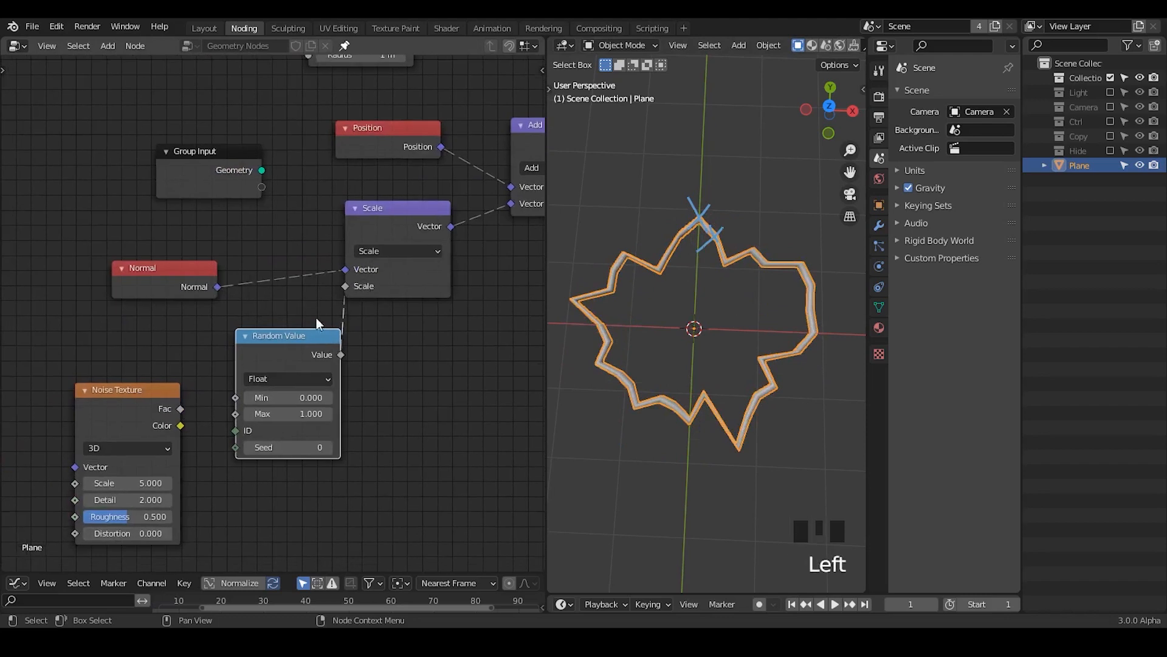
Step: Connect the Noise Texture's Fac output to the Scale node's Scale input, and swap the positions of the Noise Texture and Random Value nodes
{"action": "left_click", "coordinate": [180, 384]}
{"action": "left_click_drag", "start_coordinate": [181, 406], "coordinate": [345, 286]}
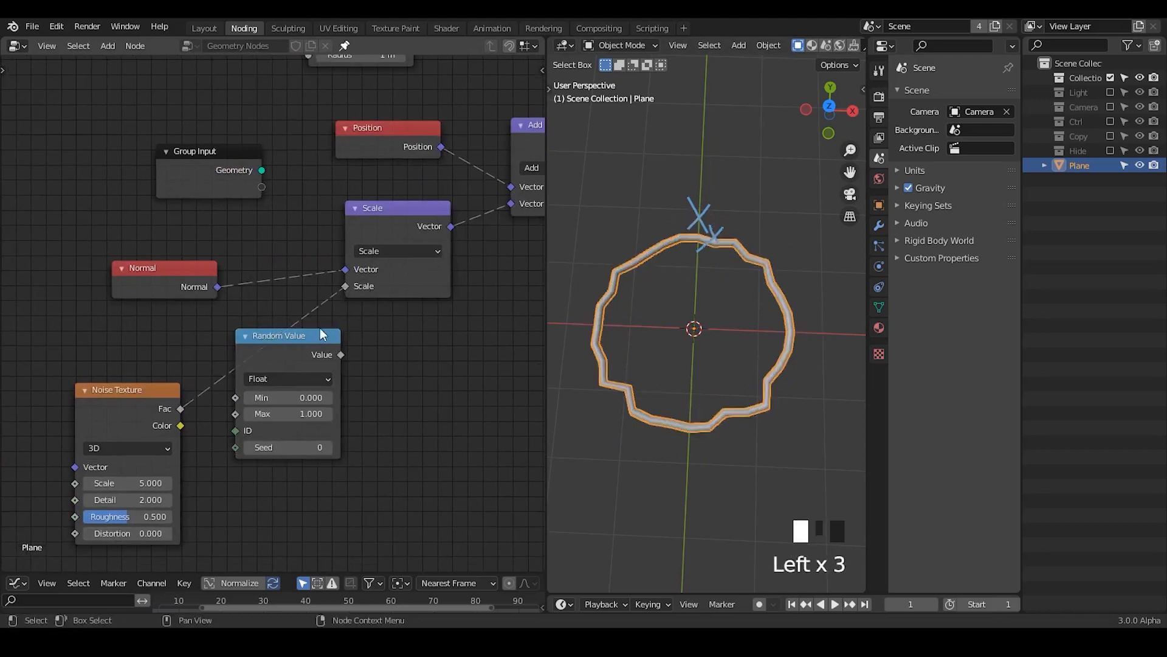
{"action": "left_click_drag", "start_coordinate": [292, 363], "coordinate": [337, 460]}
{"action": "middle_click_drag", "start_coordinate": [252, 383], "coordinate": [277, 321]}
{"action": "scroll", "coordinate": [278, 321], "scroll_direction": "up", "scroll_amount": 1}
{"action": "left_click_drag", "start_coordinate": [199, 349], "coordinate": [270, 271]}
{"action": "left_click_drag", "start_coordinate": [121, 349], "coordinate": [252, 269]}
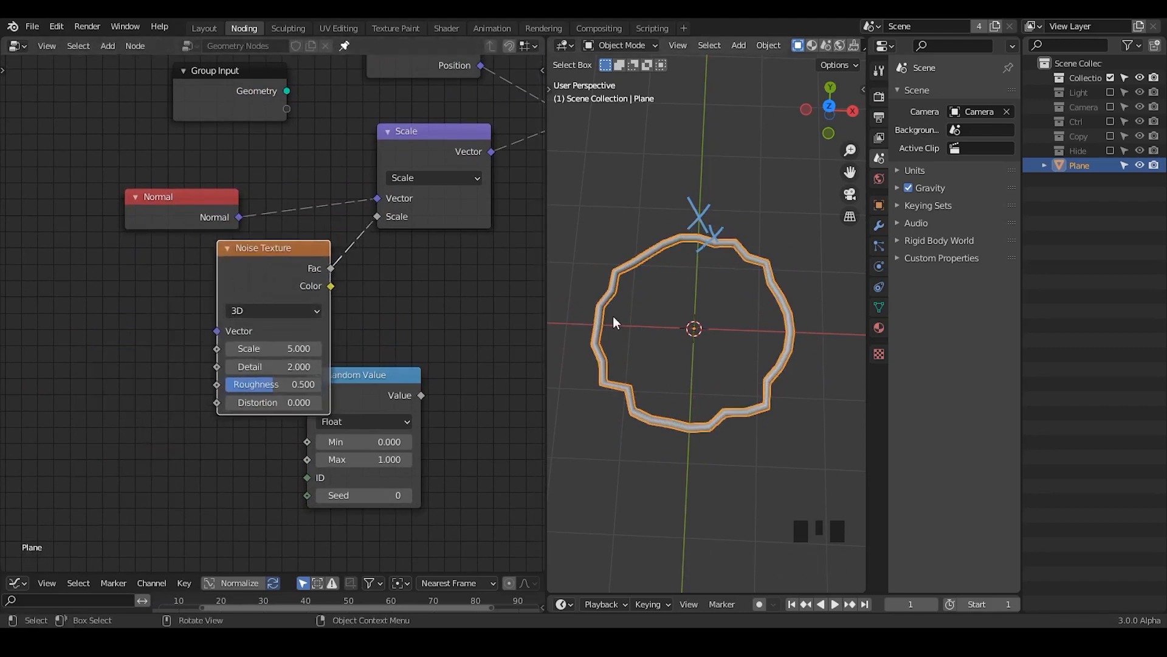
Step: Try a resolution of 80 on the 1 m Curve Circle node, and set it back to 32
{"action": "scroll", "coordinate": [379, 252], "scroll_direction": "down", "scroll_amount": 1}
{"action": "middle_click_drag", "start_coordinate": [379, 252], "coordinate": [260, 390]}
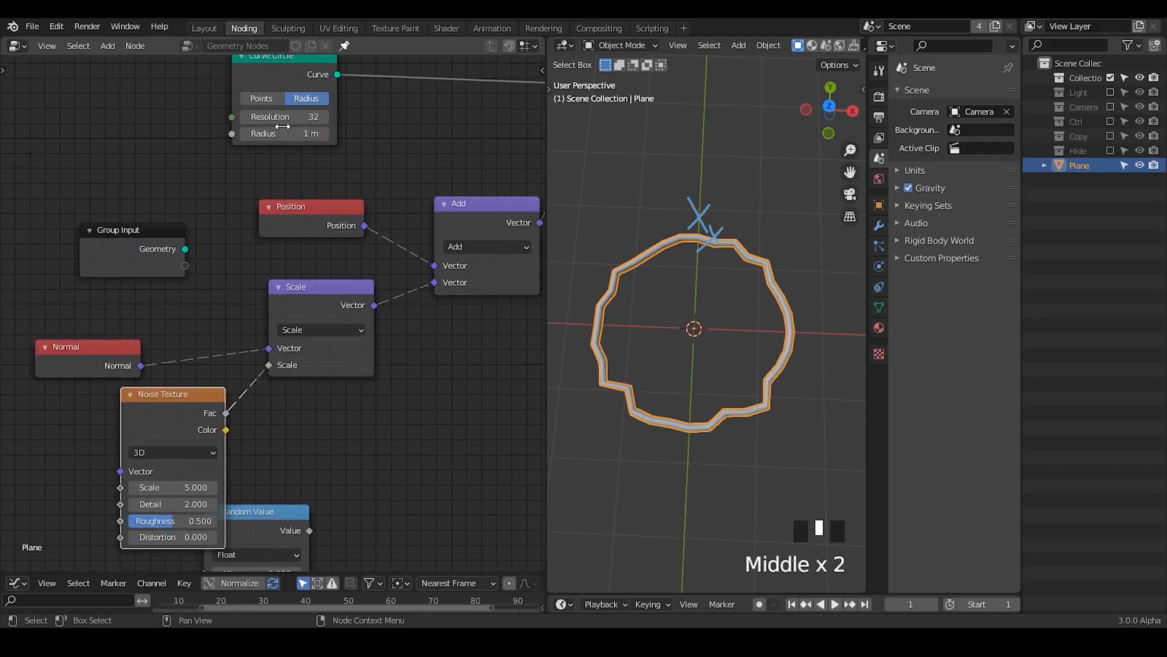
{"action": "left_click_drag", "start_coordinate": [283, 126], "coordinate": [729, 314]}
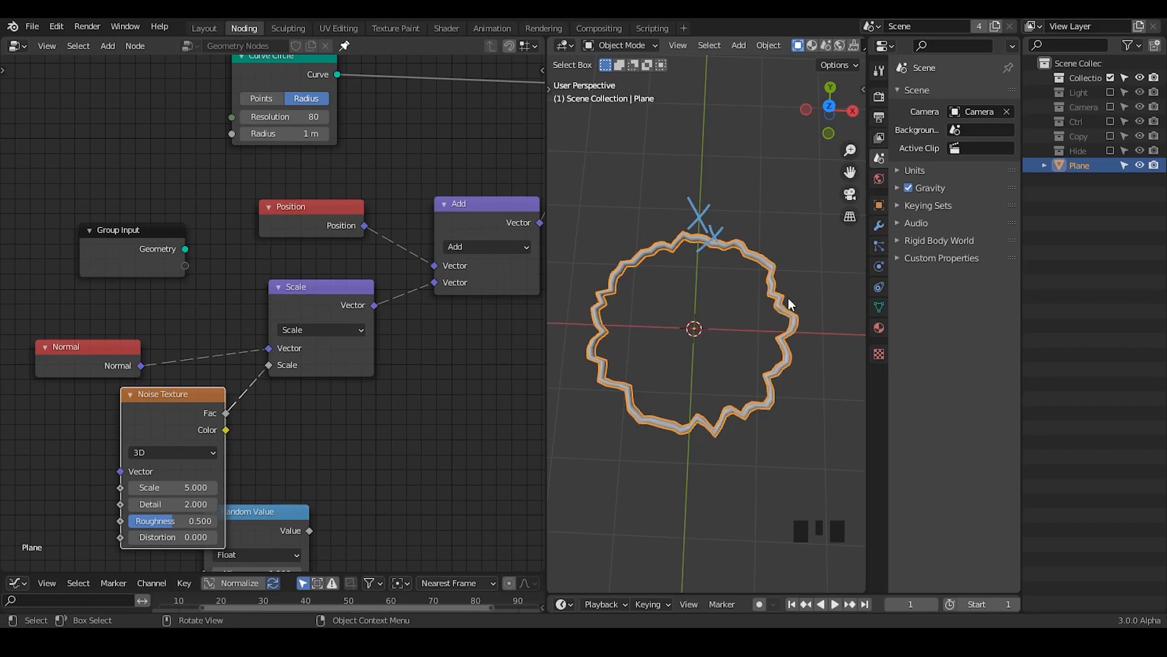
{"action": "left_click_drag", "start_coordinate": [293, 118], "coordinate": [262, 118]}
Step: Move the Noise Texture node off the unused Random Value node, and delete the Random Value node
{"action": "middle_click_drag", "start_coordinate": [255, 384], "coordinate": [408, 185]}
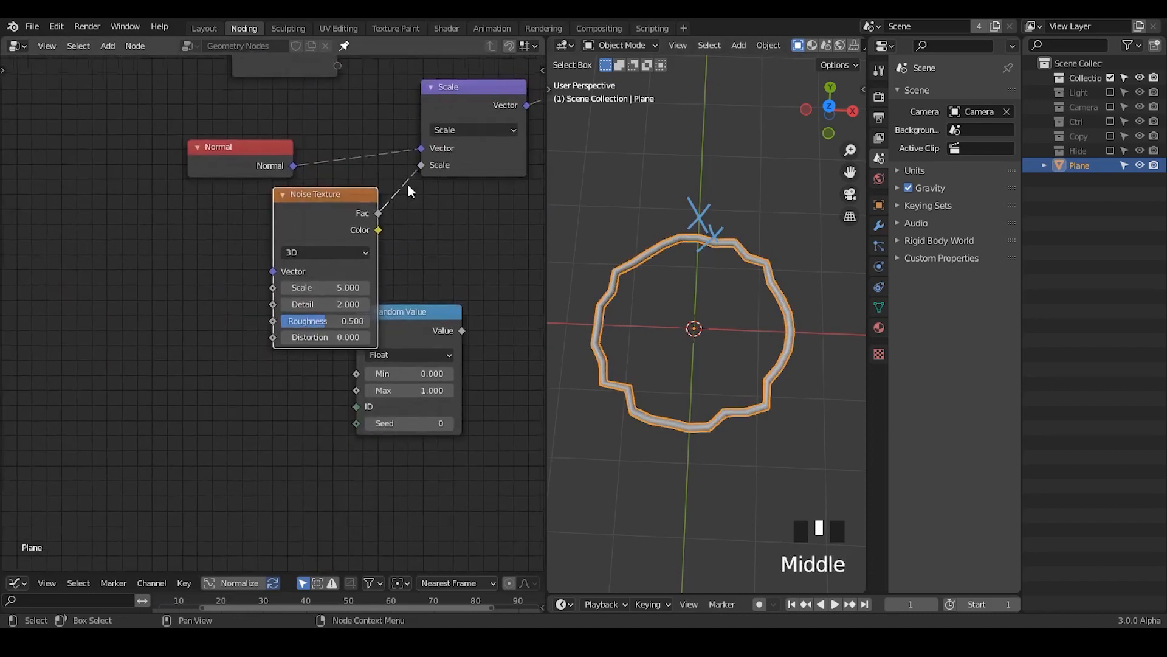
{"action": "left_click_drag", "start_coordinate": [308, 195], "coordinate": [217, 227]}
{"action": "left_click", "coordinate": [430, 326]}
{"action": "key", "text": "x"}
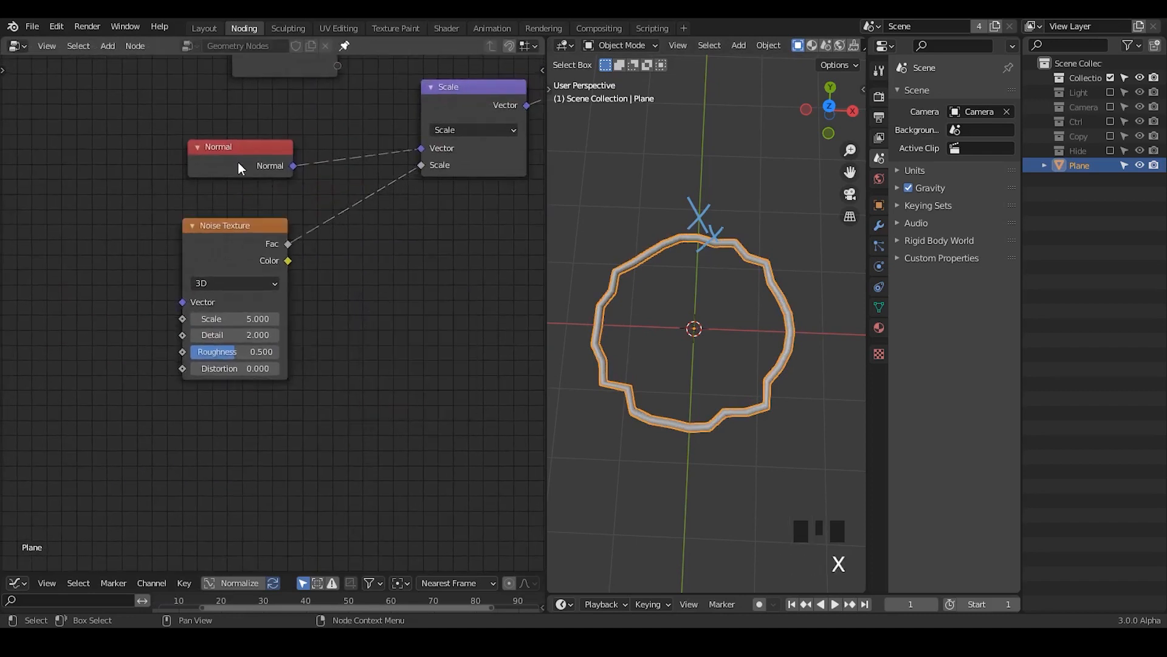
Step: Move the Normal and Noise Texture nodes farther from the Scale node to free space on their links
{"action": "left_click_drag", "start_coordinate": [238, 162], "coordinate": [27, 145]}
{"action": "middle_click_drag", "start_coordinate": [105, 217], "coordinate": [212, 205]}
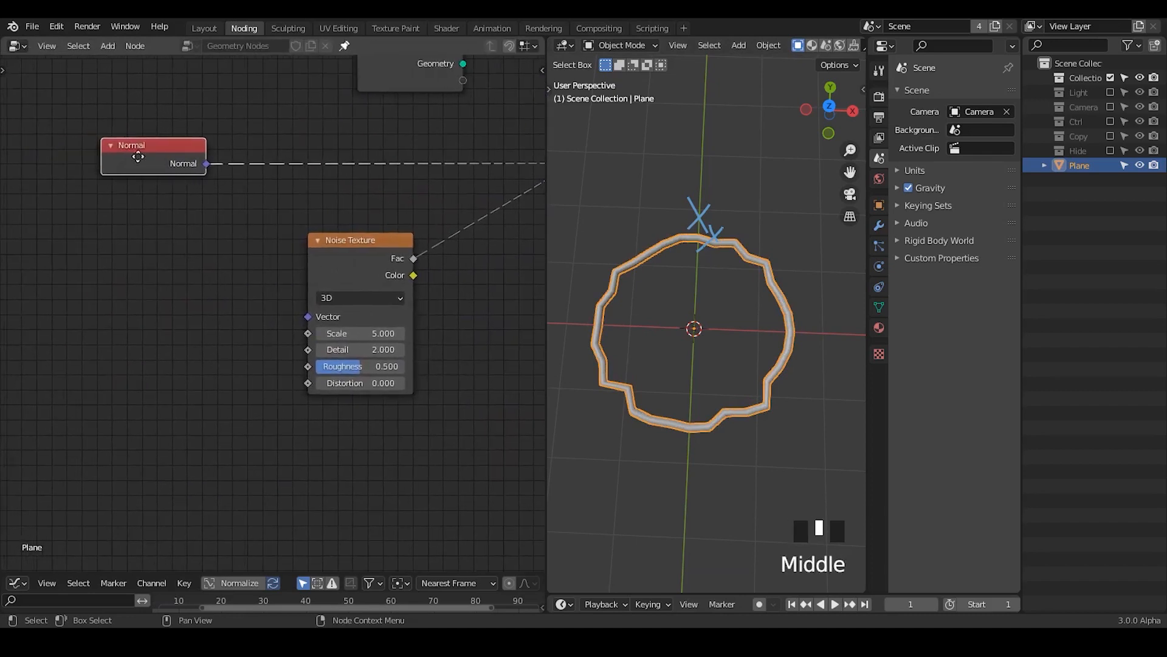
{"action": "left_click_drag", "start_coordinate": [138, 156], "coordinate": [65, 157]}
{"action": "left_click_drag", "start_coordinate": [364, 241], "coordinate": [385, 242]}
{"action": "middle_click_drag", "start_coordinate": [385, 242], "coordinate": [332, 238]}
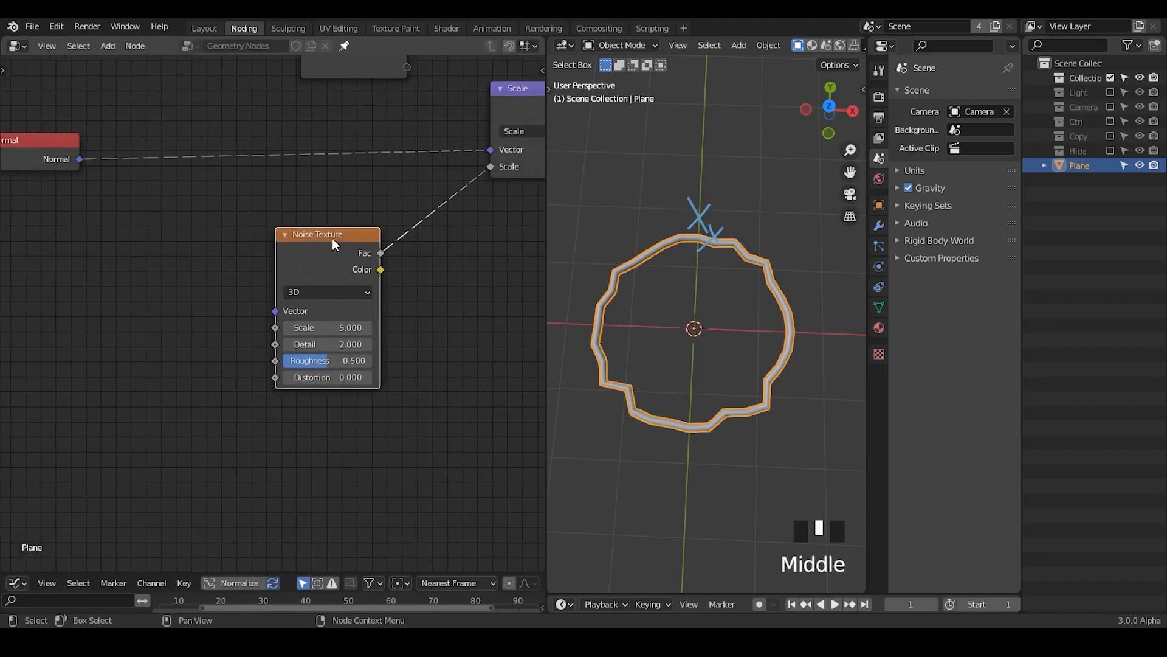
{"action": "left_click_drag", "start_coordinate": [331, 238], "coordinate": [214, 242]}
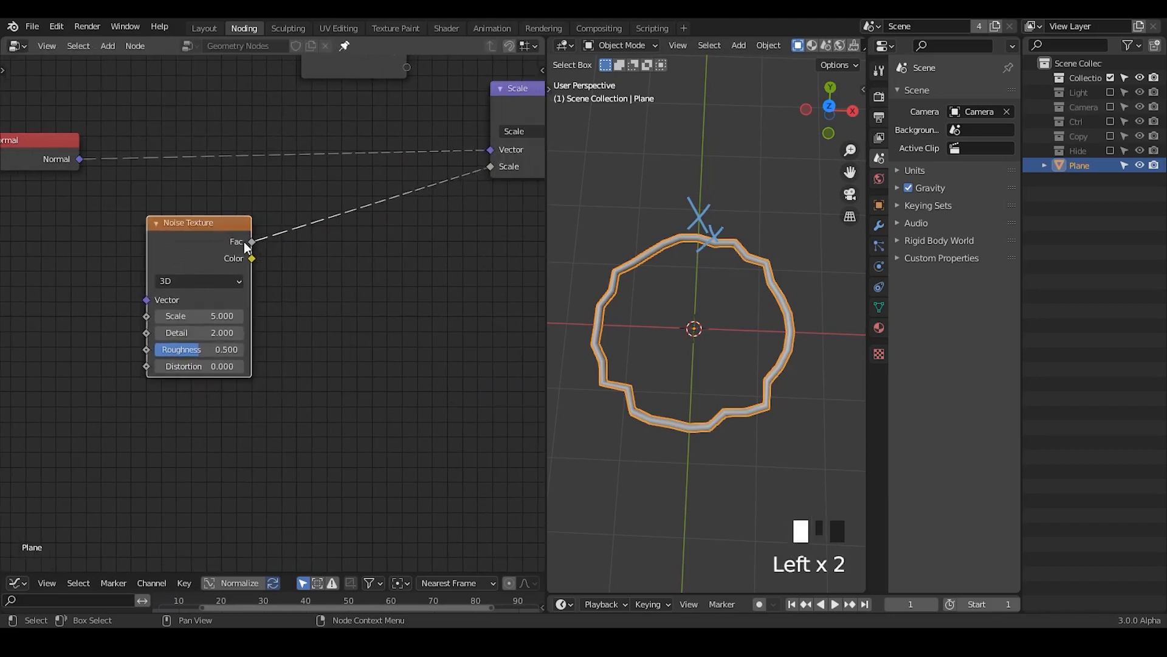
Step: Annotate the range 0 → 1 beside the Noise Texture's Fac output
{"action": "key", "text": "d"}
{"action": "left_click_drag", "start_coordinate": [315, 264], "coordinate": [332, 278]}
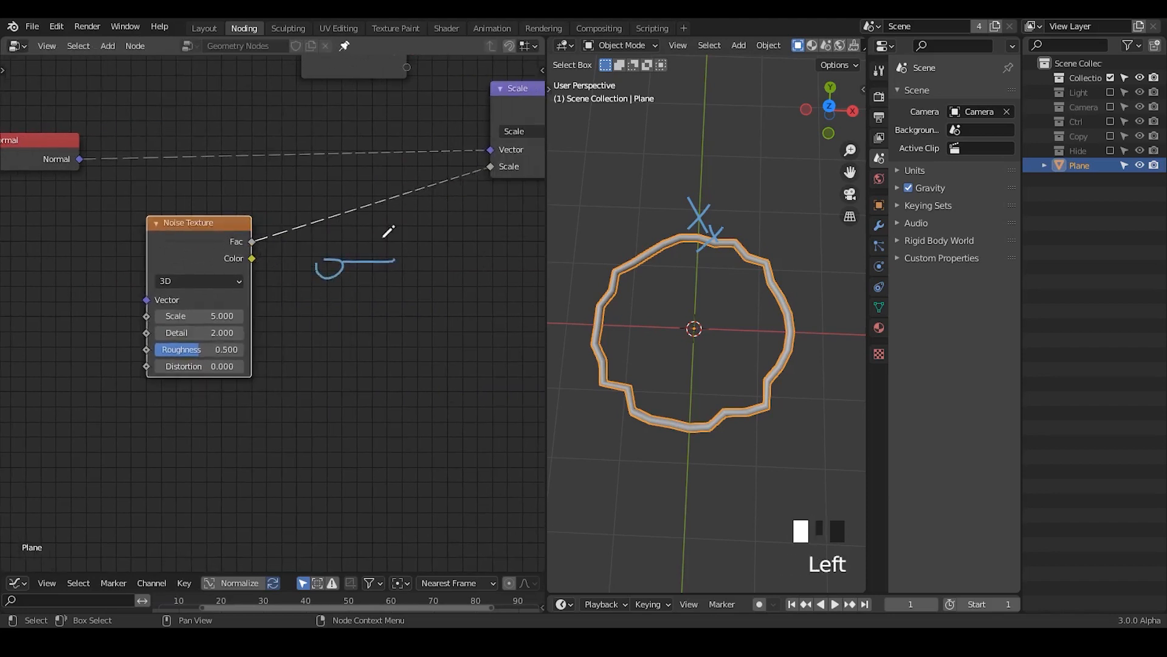
{"action": "left_click_drag", "start_coordinate": [383, 237], "coordinate": [369, 281]}
{"action": "left_click_drag", "start_coordinate": [440, 218], "coordinate": [439, 266]}
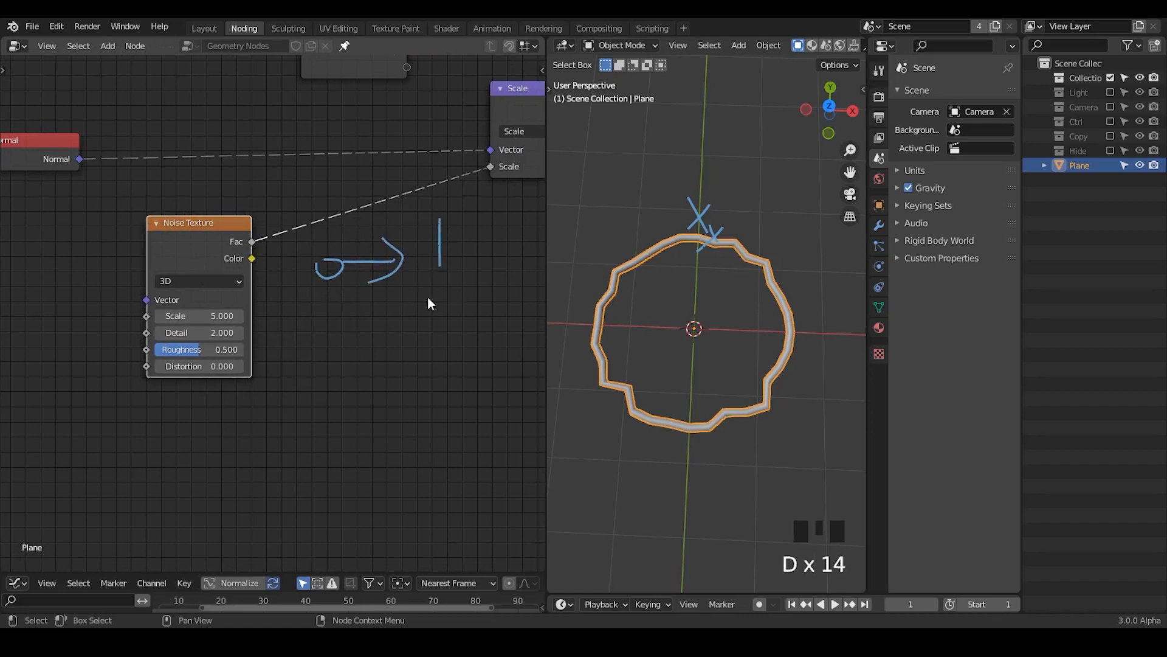
Step: Insert a Math node set to Add on the link between Noise Texture and Scale, and space the nodes apart
{"action": "left_click_drag", "start_coordinate": [259, 252], "coordinate": [223, 247]}
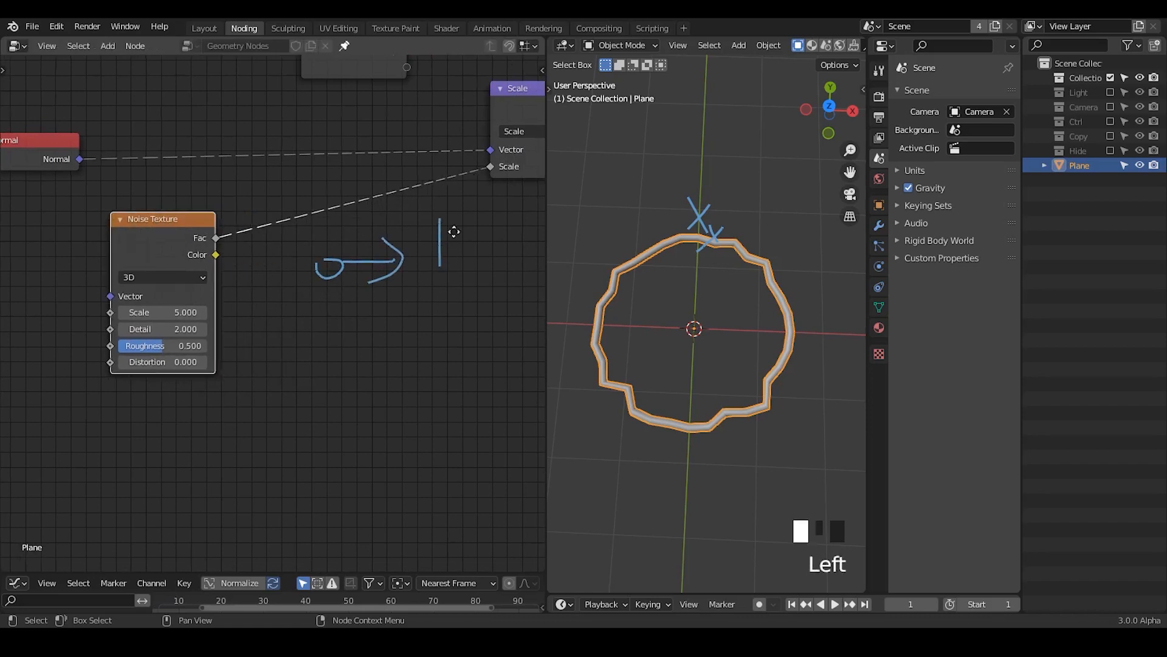
{"action": "middle_click_drag", "start_coordinate": [304, 248], "coordinate": [224, 249]}
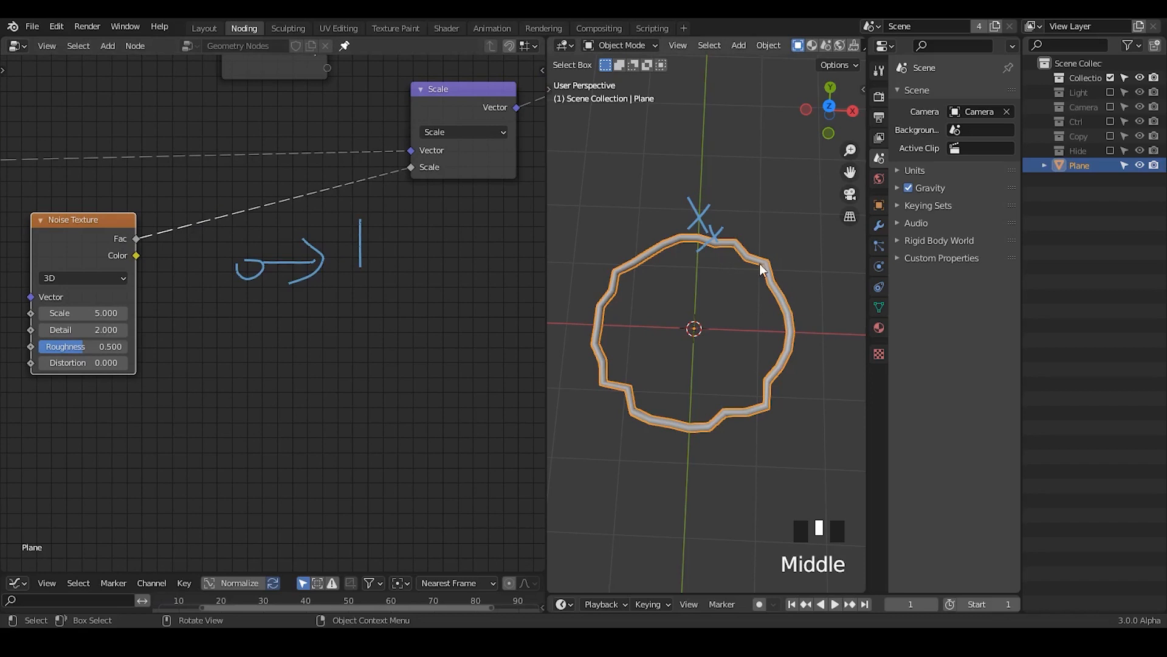
{"action": "key", "text": "ctrl+a"}
{"action": "type", "text": "add"}
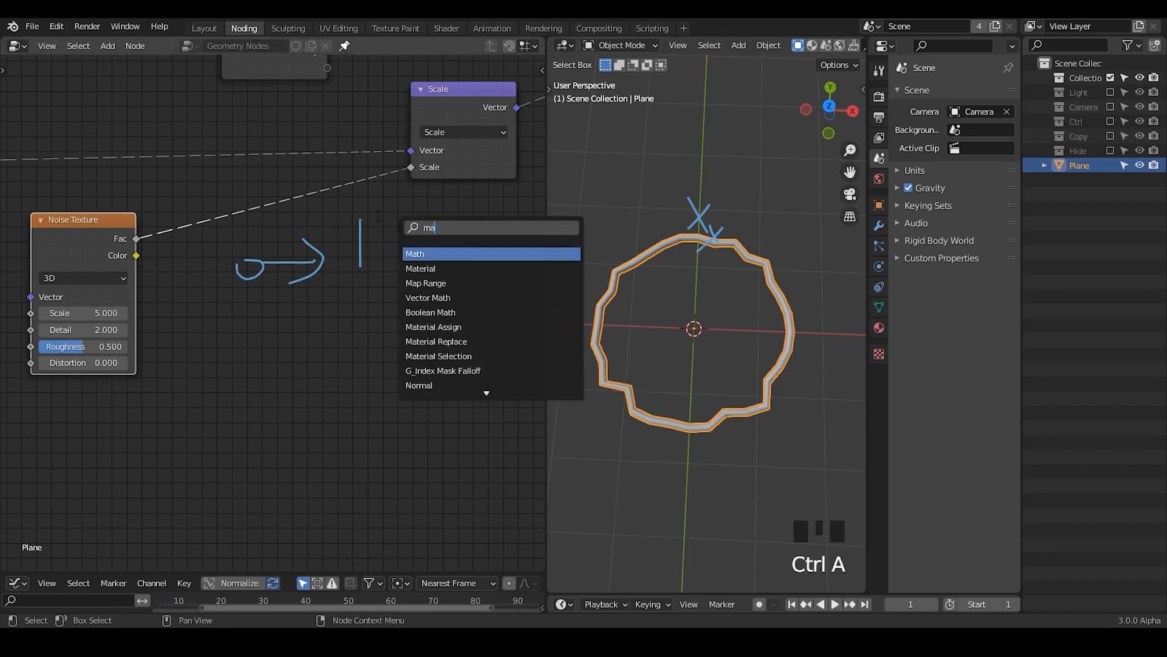
{"action": "key", "text": "Return"}
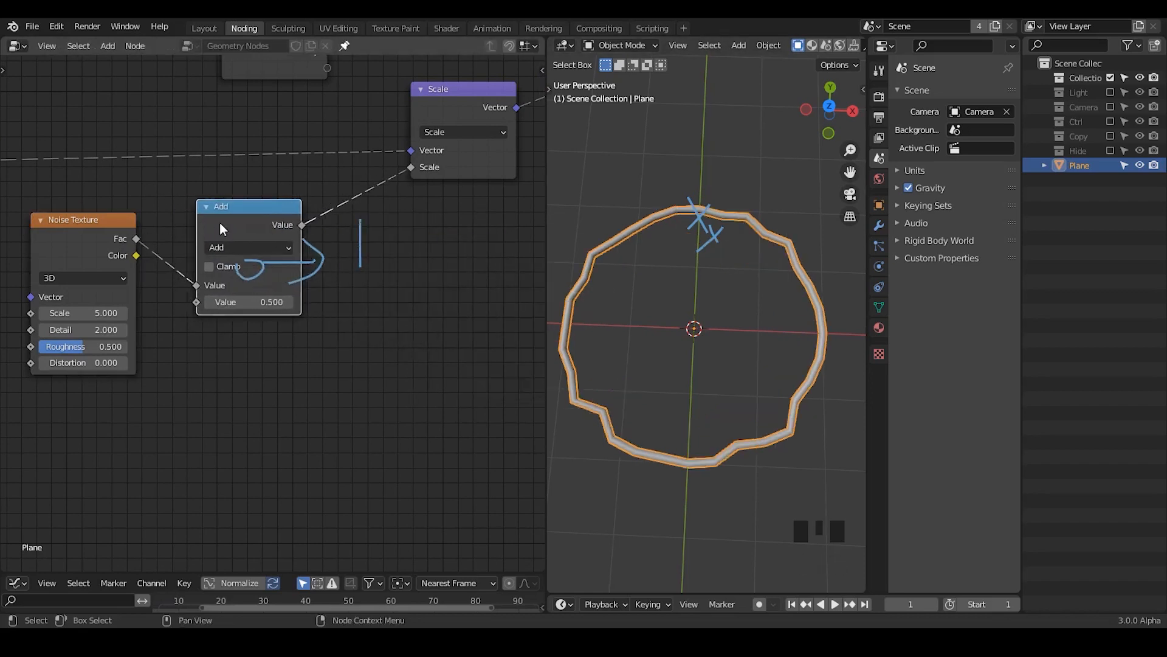
{"action": "left_click", "coordinate": [140, 152]}
{"action": "middle_click_drag", "start_coordinate": [91, 226], "coordinate": [217, 196]}
{"action": "left_click_drag", "start_coordinate": [217, 196], "coordinate": [97, 226]}
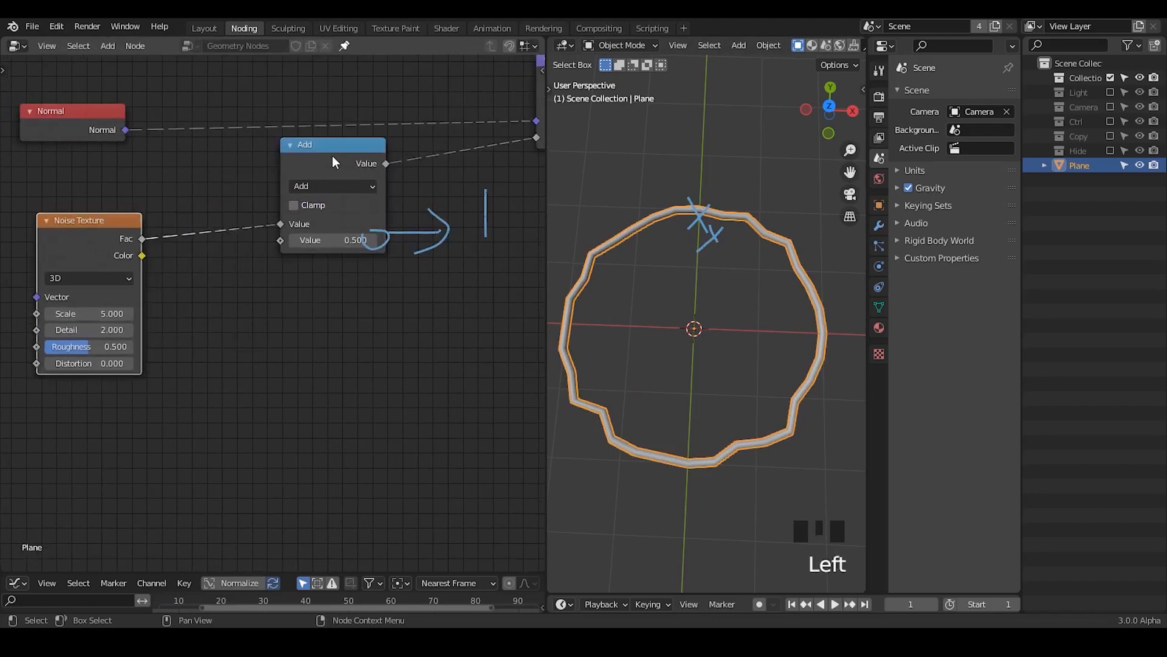
{"action": "left_click_drag", "start_coordinate": [332, 155], "coordinate": [270, 153]}
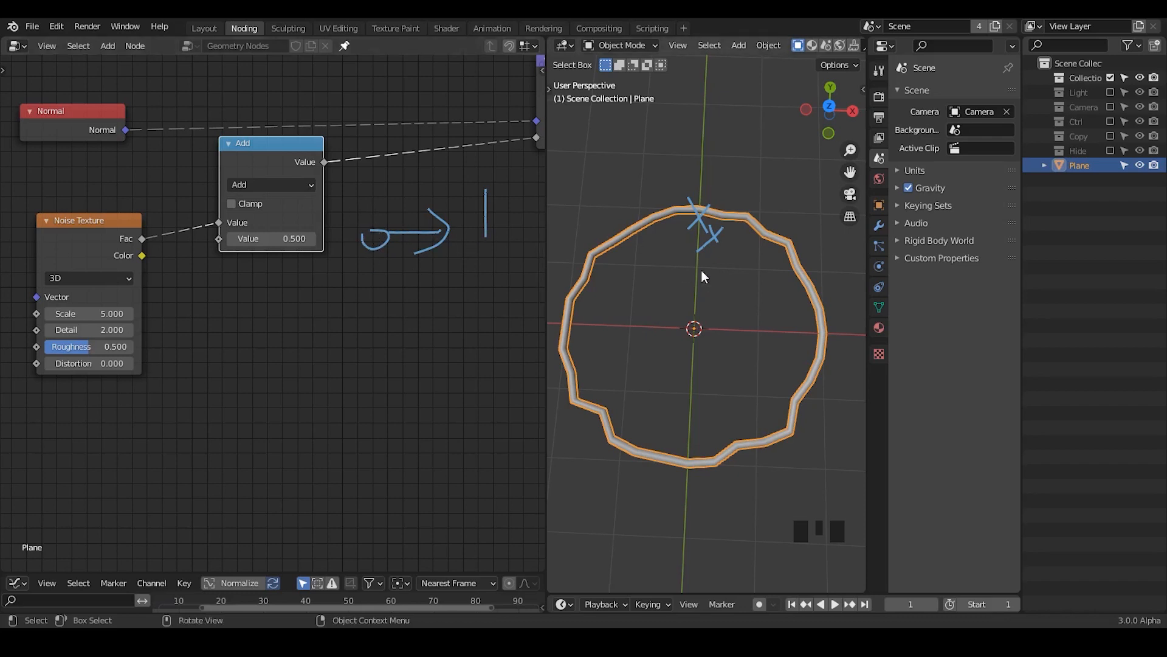
Step: Set the Math node's operation to Multiply with a value of 3
{"action": "left_click", "coordinate": [283, 183]}
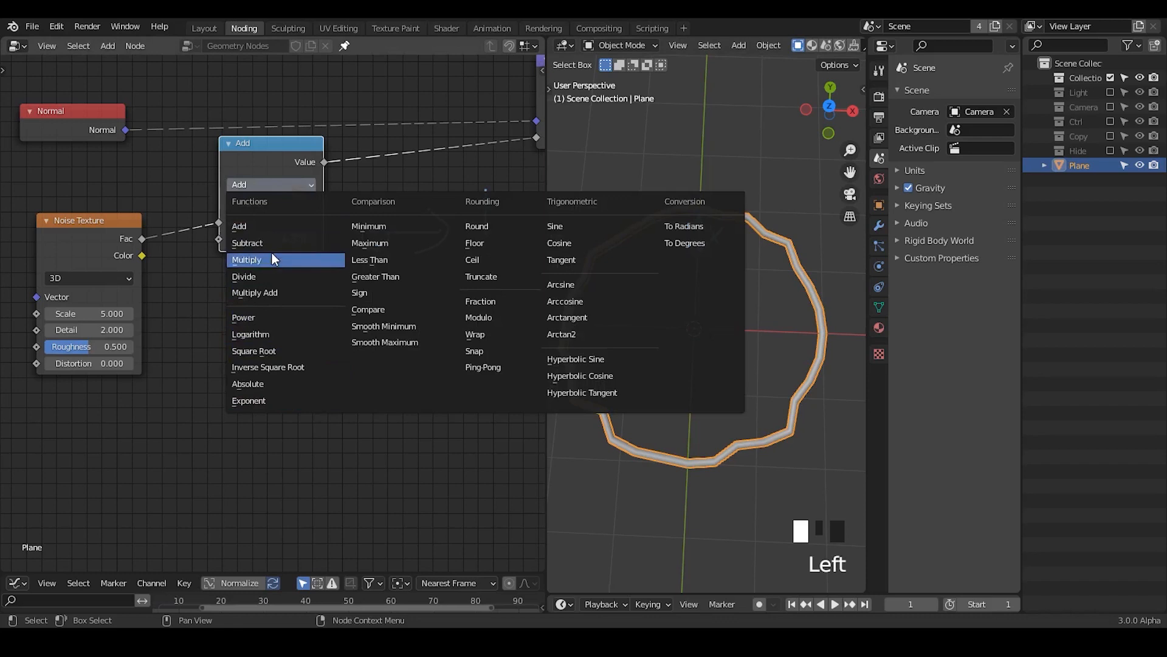
{"action": "left_click", "coordinate": [271, 257]}
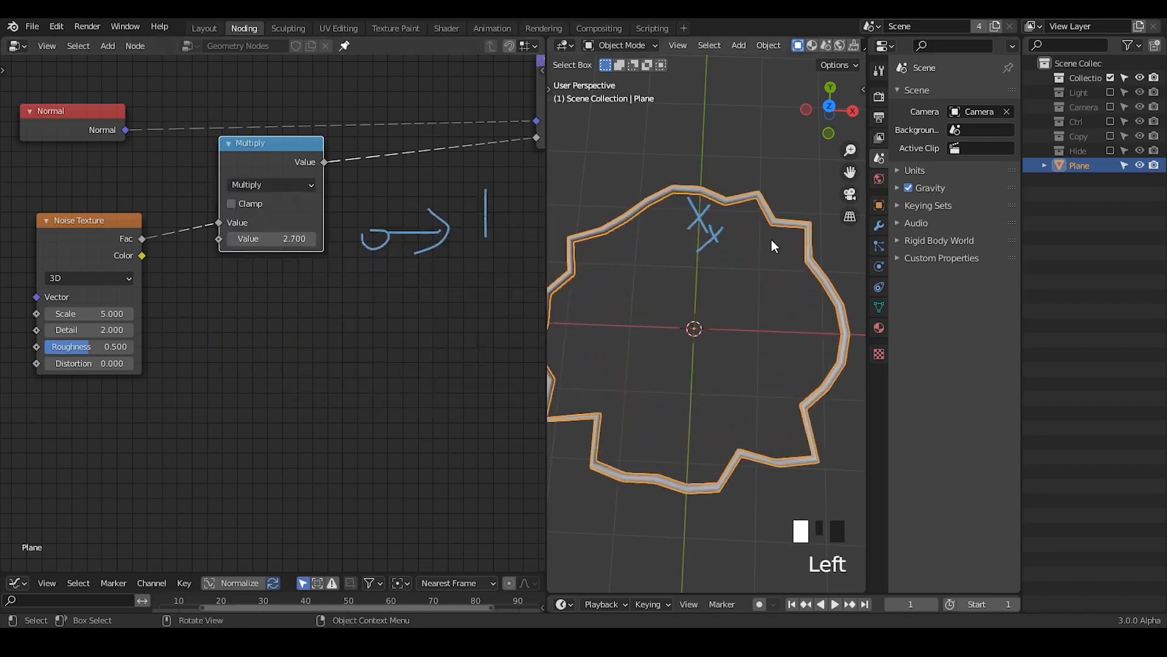
{"action": "left_click_drag", "start_coordinate": [286, 238], "coordinate": [304, 238]}
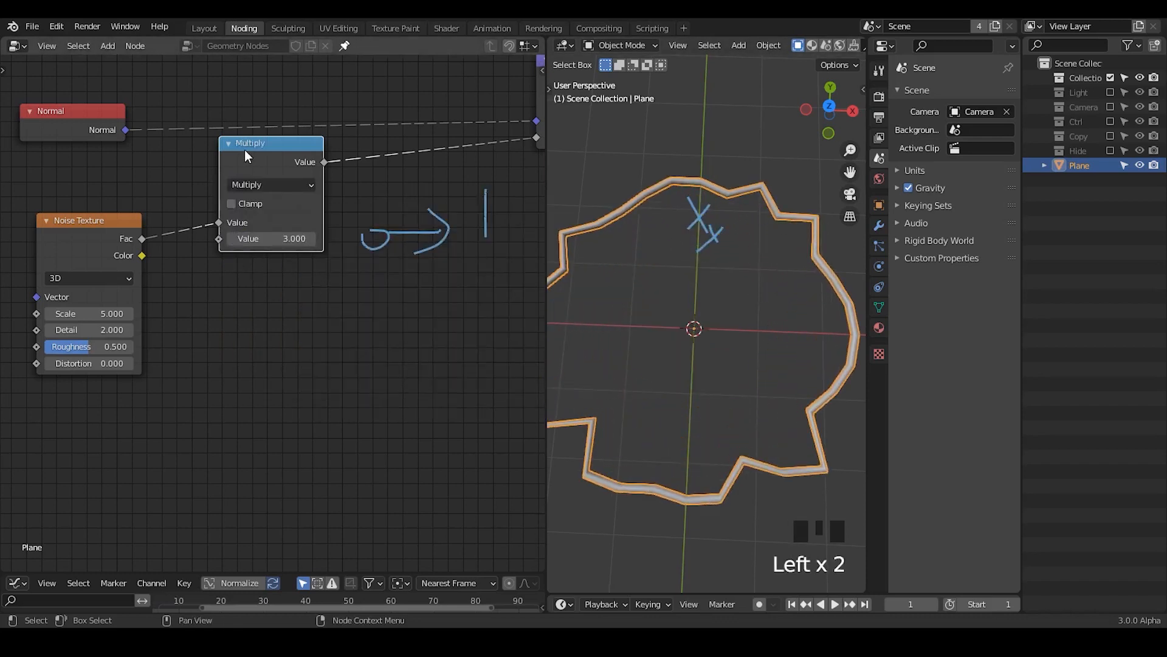
Step: Duplicate the Multiply node onto the link from the Noise Texture, and set the copy to Subtract with a value of 0.5
{"action": "left_click_drag", "start_coordinate": [240, 149], "coordinate": [299, 158]}
{"action": "left_click_drag", "start_coordinate": [300, 158], "coordinate": [315, 162]}
{"action": "key", "text": "shift+d"}
{"action": "left_click", "coordinate": [223, 192]}
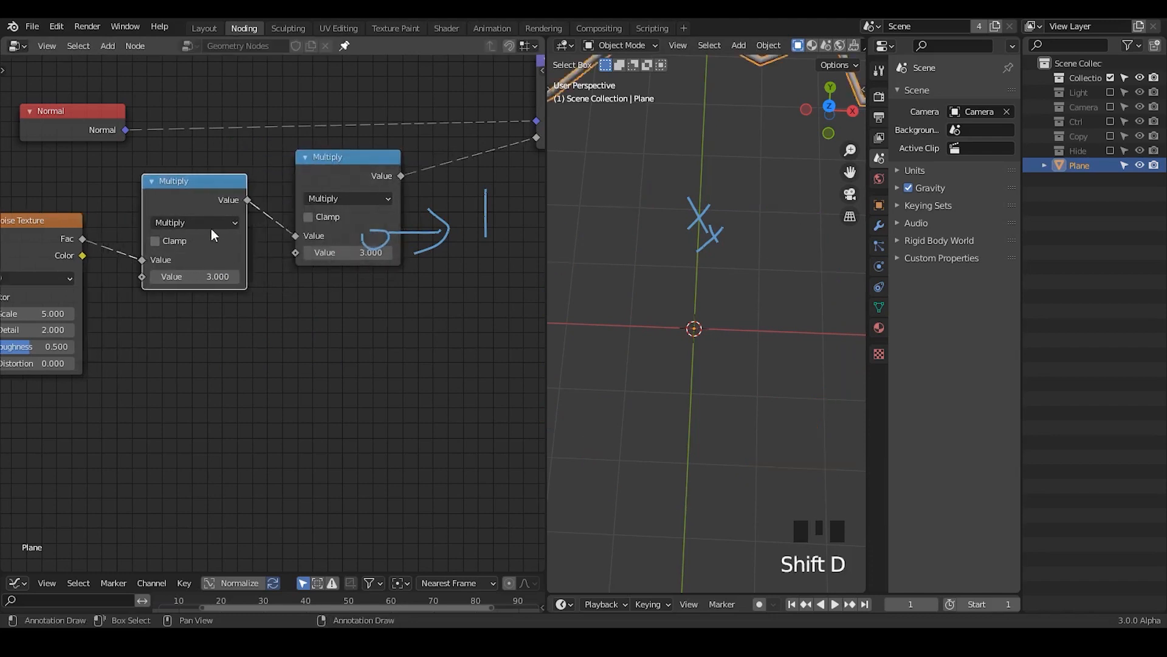
{"action": "left_click", "coordinate": [182, 227]}
{"action": "left_click", "coordinate": [174, 282]}
{"action": "double_click", "coordinate": [182, 276]}
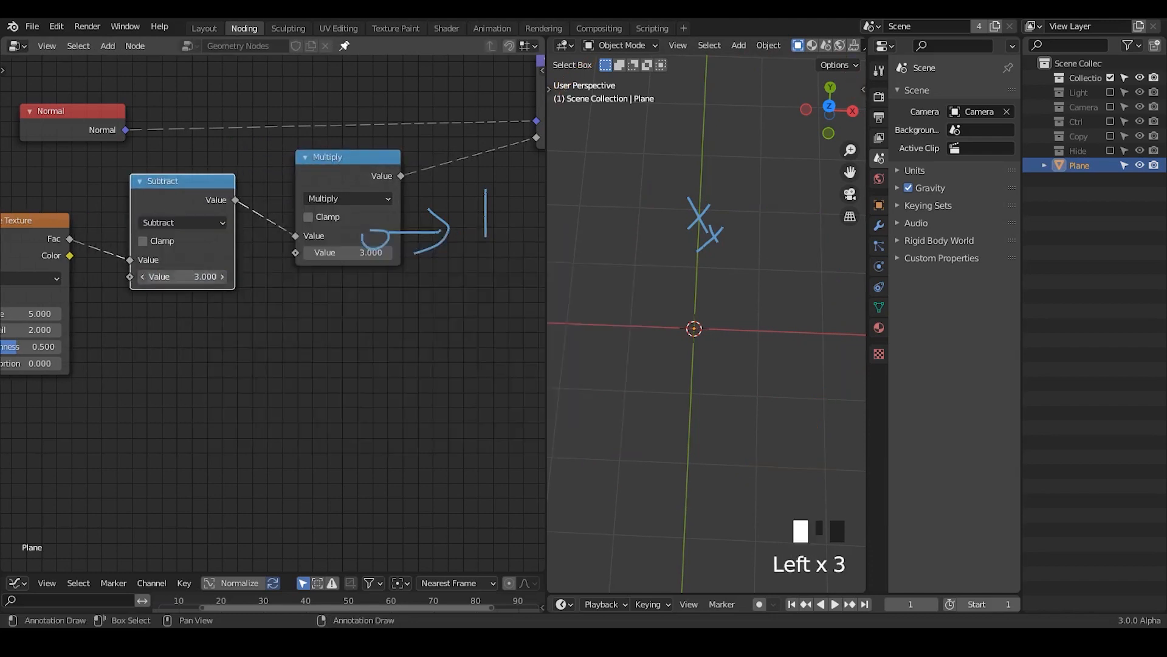
{"action": "key", "text": "Return"}
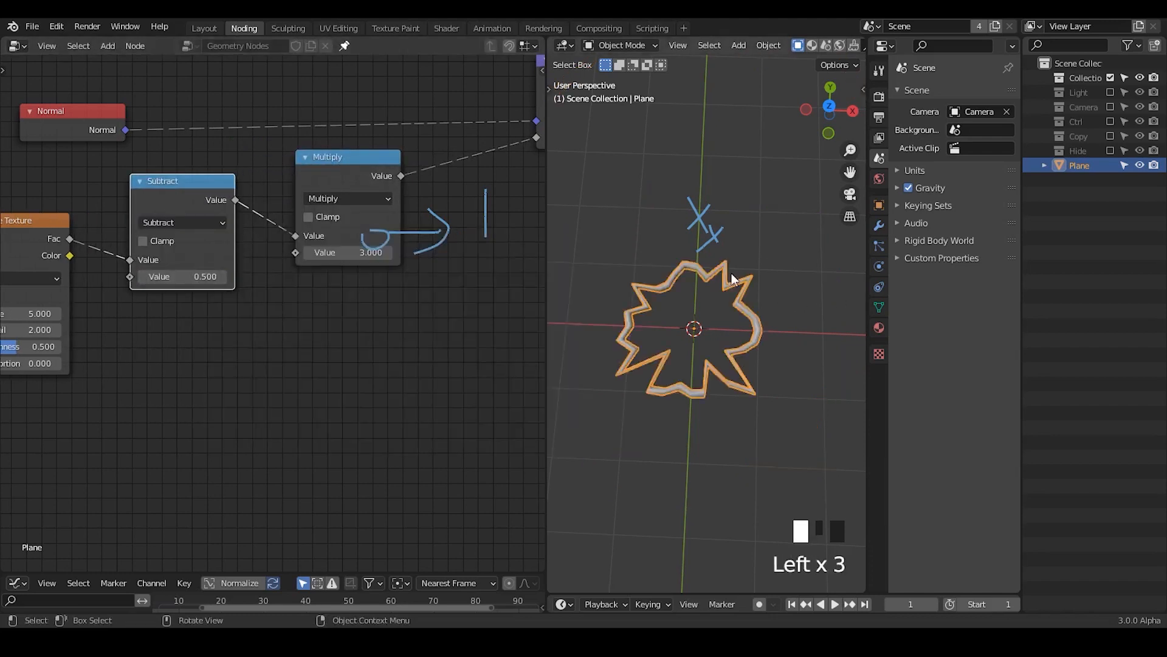
Step: Try a Multiply value of 6.1, and replace the viewport's cross annotations with one cross on the curve's top point
{"action": "left_click_drag", "start_coordinate": [341, 251], "coordinate": [523, 251]}
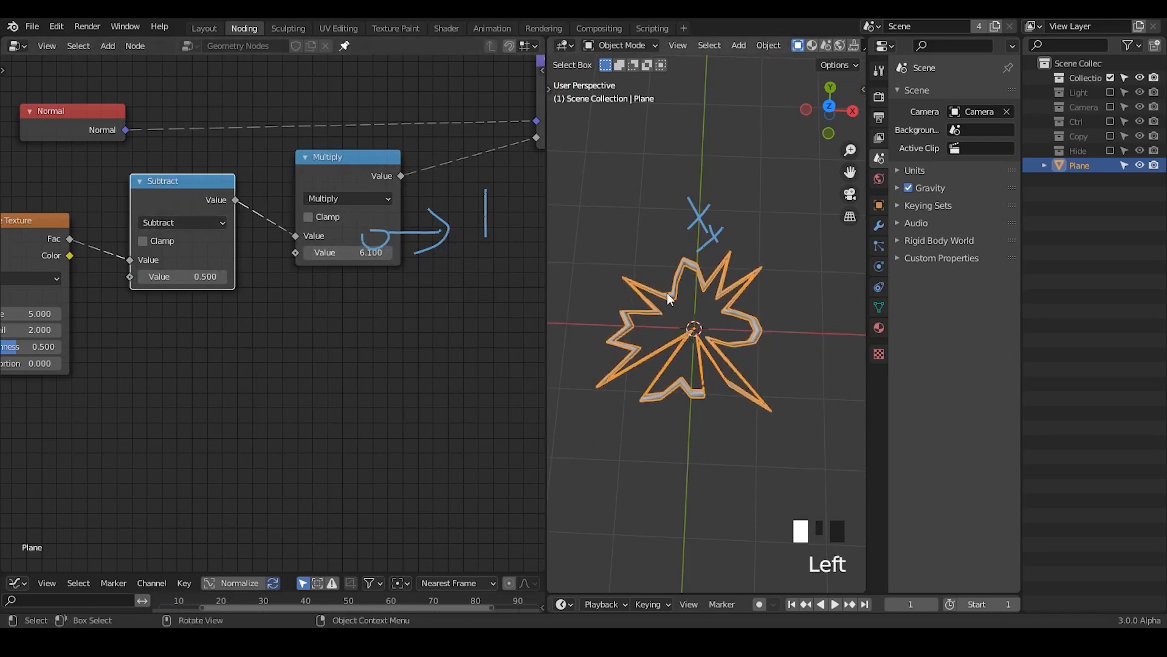
{"action": "key", "text": "d"}
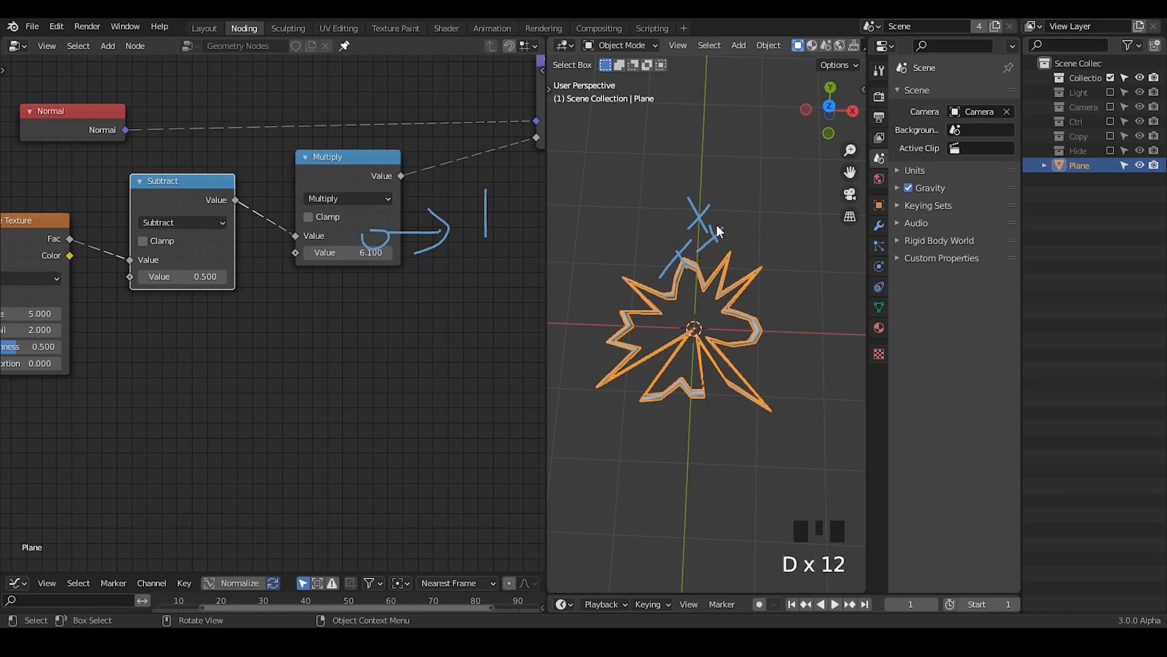
{"action": "right_click_drag", "start_coordinate": [729, 186], "coordinate": [668, 268]}
{"action": "key", "text": "d"}
{"action": "mouse_move", "coordinate": [676, 246]}
{"action": "left_mouse_down"}
{"action": "mouse_move", "coordinate": [687, 260]}
{"action": "mouse_move", "coordinate": [662, 272]}
{"action": "left_mouse_up"}
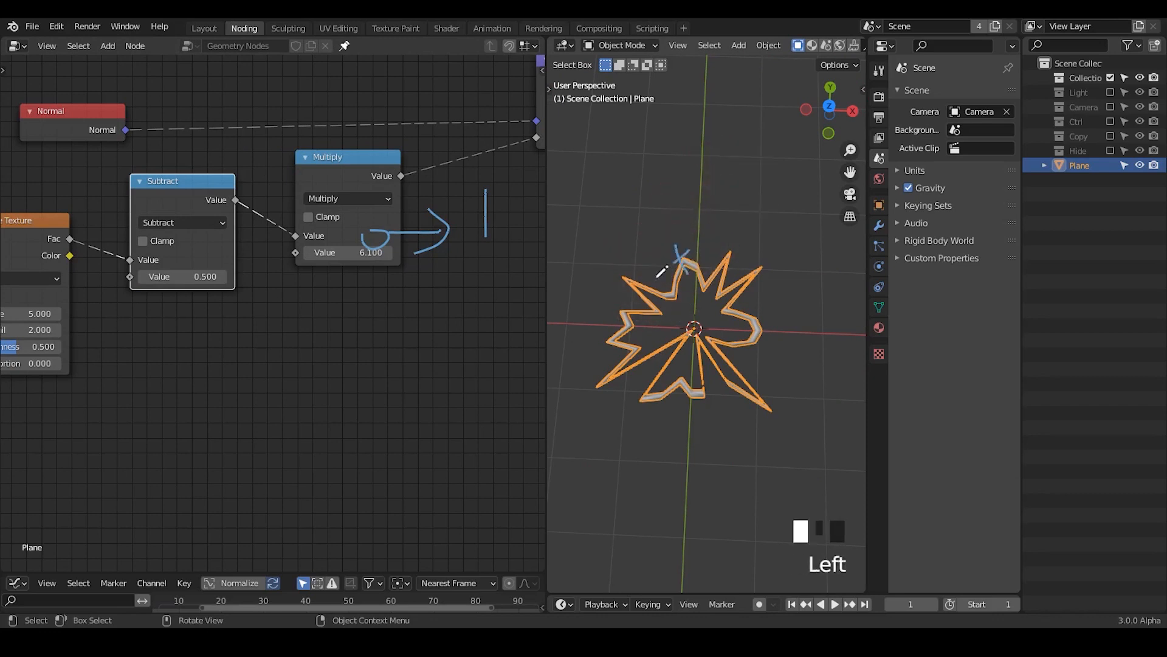
Step: Erase the annotations from the viewport and node editor, and set the Multiply node's value to 4
{"action": "right_click_drag", "start_coordinate": [669, 261], "coordinate": [592, 320]}
{"action": "key", "text": "d"}
{"action": "mouse_move", "coordinate": [377, 243]}
{"action": "right_mouse_down"}
{"action": "mouse_move", "coordinate": [404, 221]}
{"action": "mouse_move", "coordinate": [495, 234]}
{"action": "mouse_move", "coordinate": [392, 268]}
{"action": "right_mouse_up"}
{"action": "left_click_drag", "start_coordinate": [377, 253], "coordinate": [340, 253]}
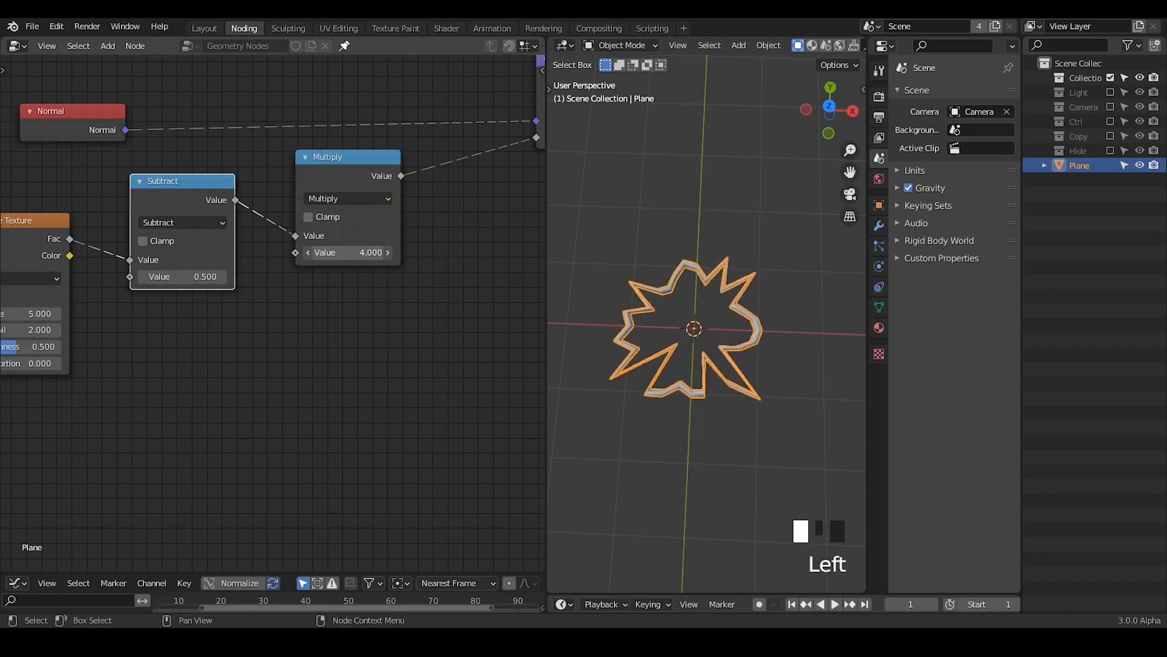
Step: Move the Curve to Mesh, profile Curve Circle and Group Output nodes away from Set Position to open a gap
{"action": "middle_click_drag", "start_coordinate": [472, 291], "coordinate": [302, 328]}
{"action": "middle_click_drag", "start_coordinate": [338, 236], "coordinate": [254, 232]}
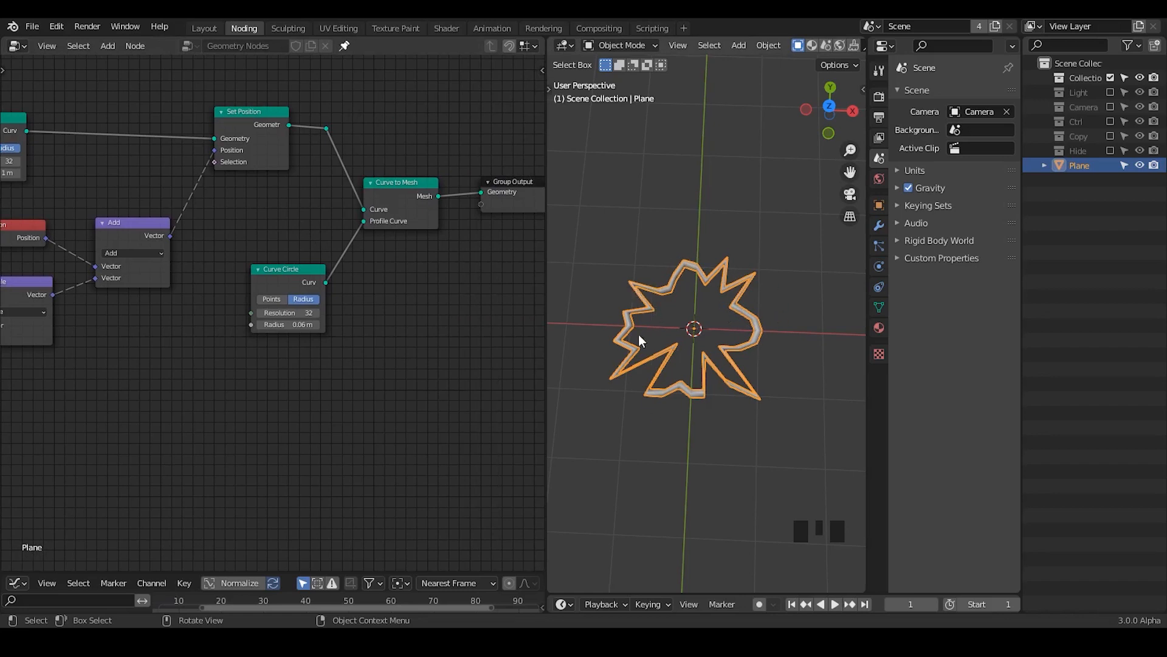
{"action": "middle_click_drag", "start_coordinate": [732, 388], "coordinate": [730, 356], "text": "ctrl"}
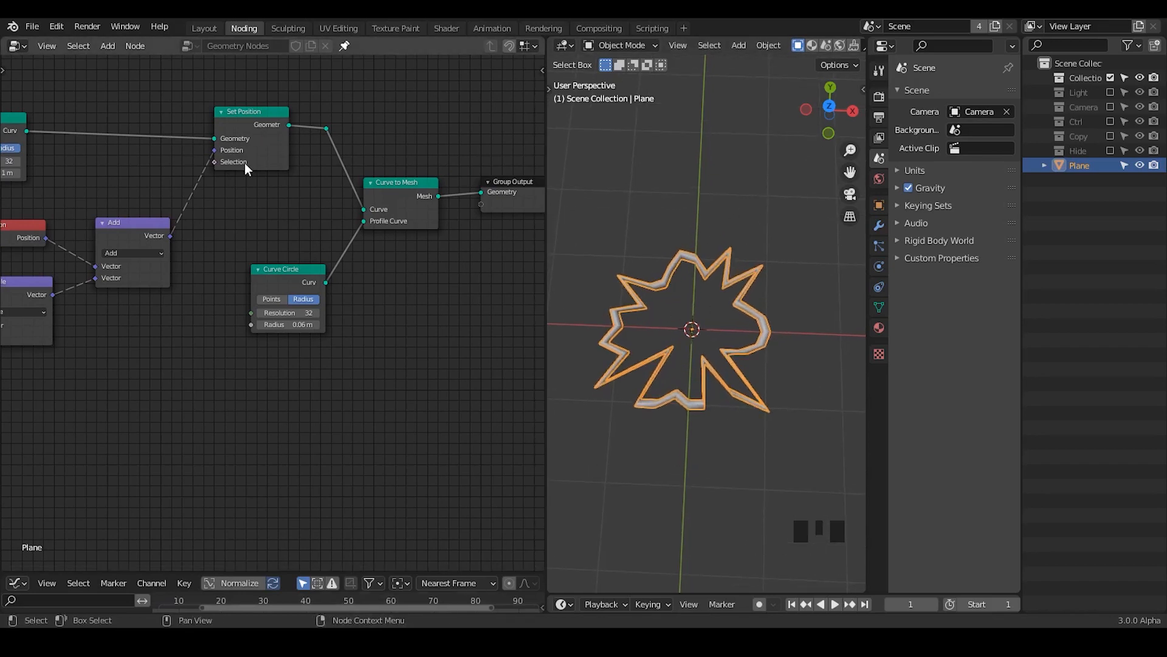
{"action": "middle_click_drag", "start_coordinate": [244, 163], "coordinate": [294, 200]}
{"action": "middle_click_drag", "start_coordinate": [436, 183], "coordinate": [457, 114]}
{"action": "left_click_drag", "start_coordinate": [500, 82], "coordinate": [186, 341]}
{"action": "key", "text": "g"}
{"action": "left_click", "coordinate": [453, 141]}
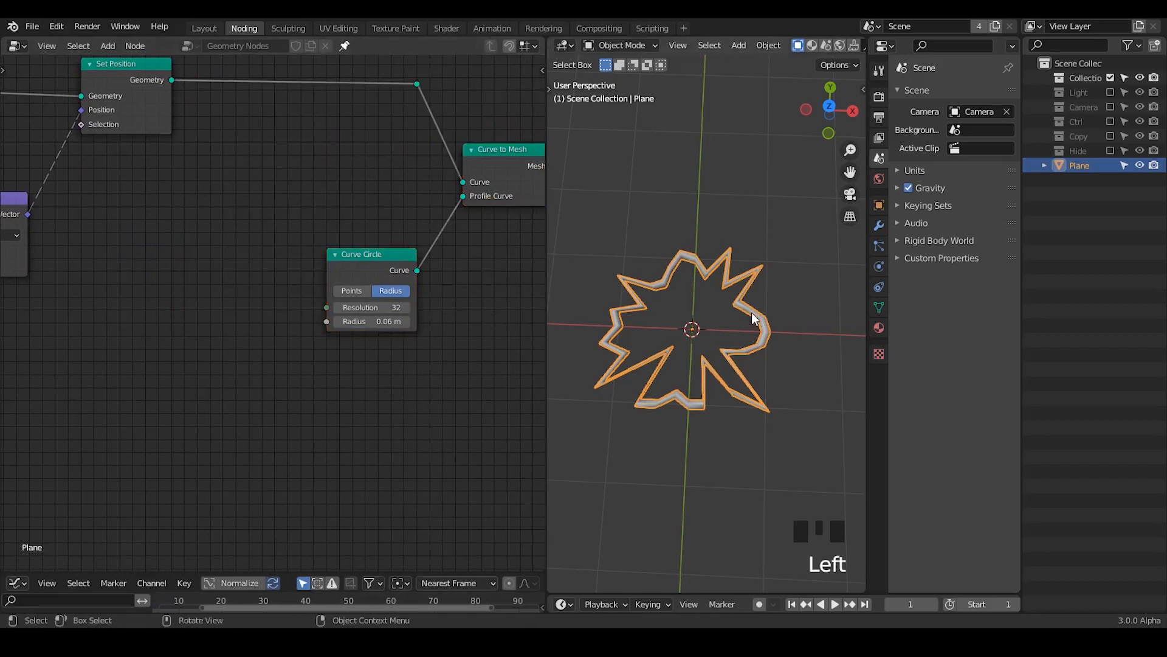
Step: Insert a Set Handle Type node after Set Position, using the Auto type for the Right handles
{"action": "middle_click_drag", "start_coordinate": [322, 176], "coordinate": [719, 272]}
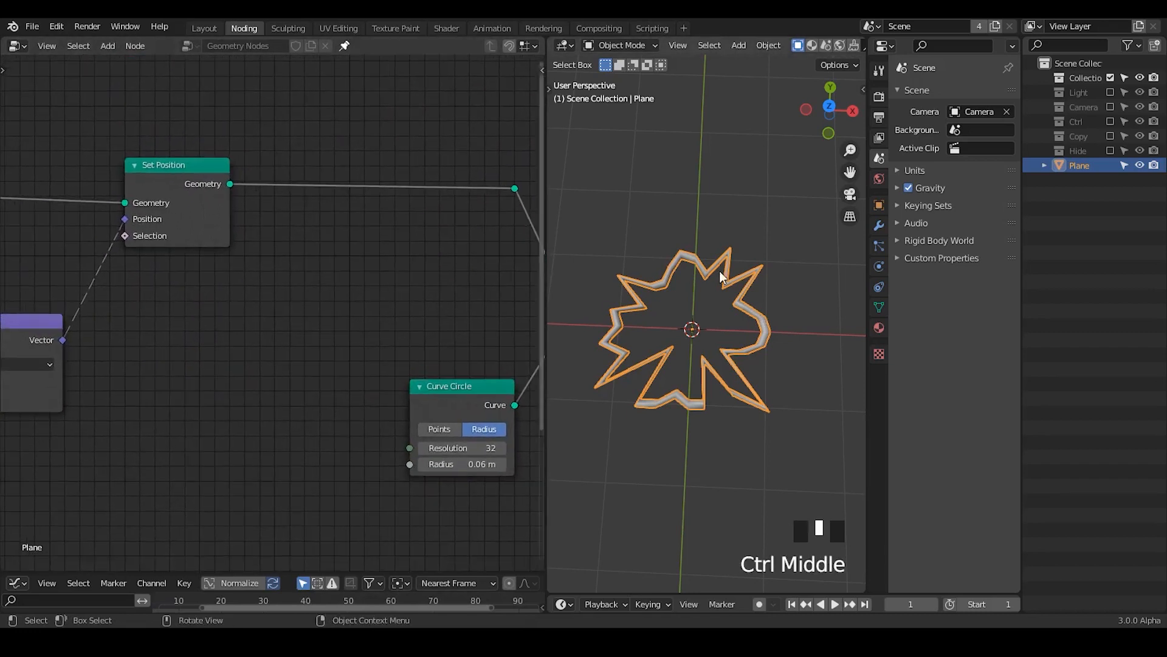
{"action": "left_click", "coordinate": [662, 252]}
{"action": "right_click", "coordinate": [673, 268]}
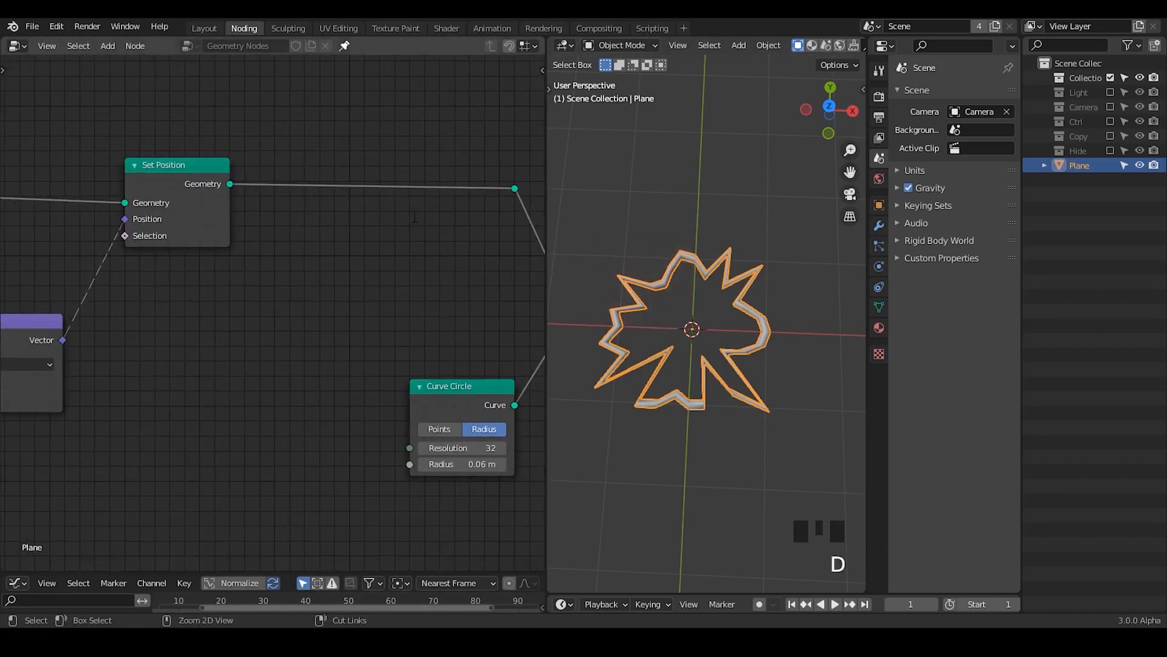
{"action": "key", "text": "ctrl+a"}
{"action": "type", "text": "set b"}
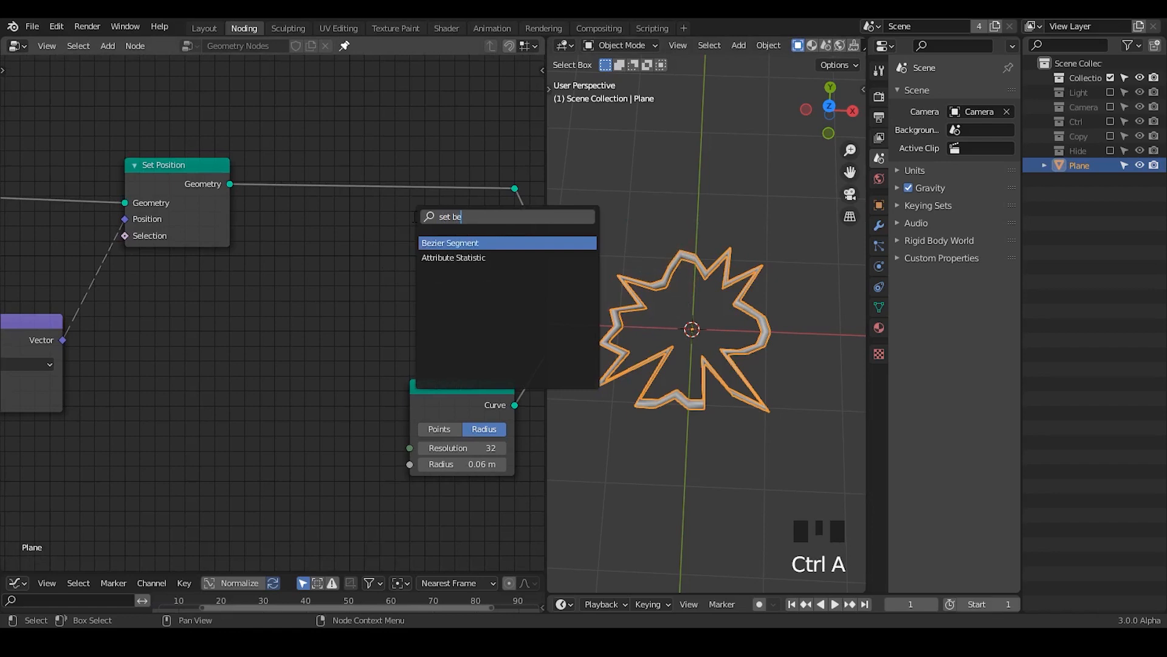
{"action": "key", "text": "BackSpace"}
{"action": "type", "text": "handl"}
{"action": "key", "text": "Return"}
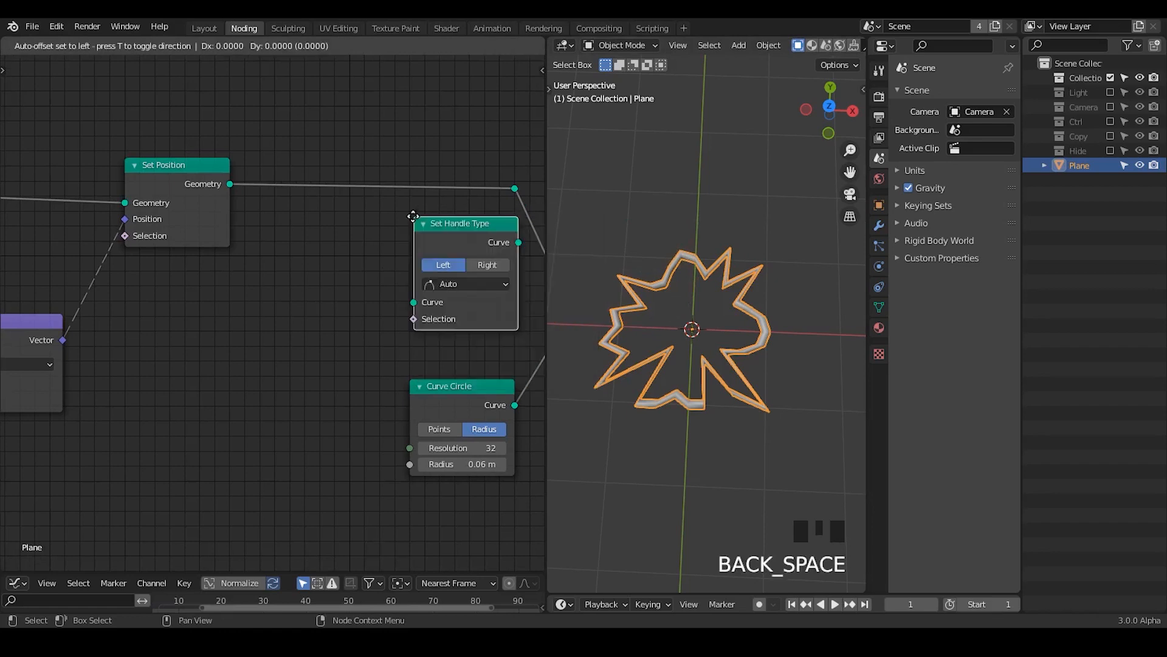
{"action": "left_click", "coordinate": [392, 229]}
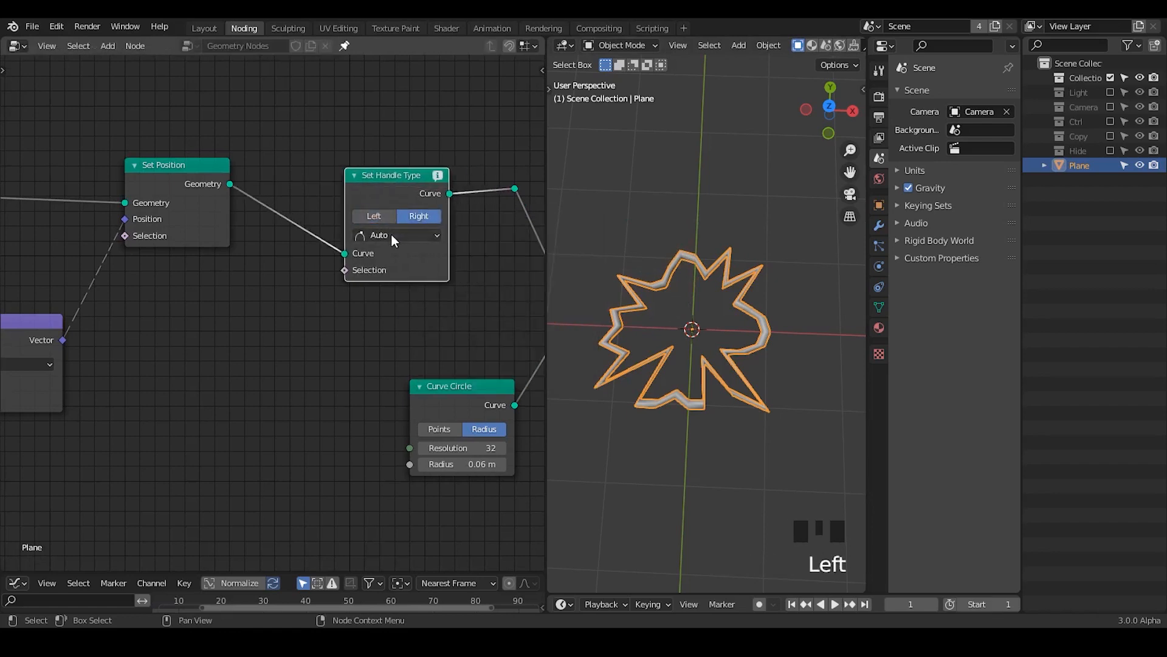
Step: Apply the Set Handle Type node's Auto type to both the Left and Right handles, and read the node's warning
{"action": "left_click", "coordinate": [374, 215]}
{"action": "left_click", "coordinate": [372, 212]}
{"action": "left_click", "coordinate": [372, 211]}
{"action": "left_click", "coordinate": [370, 213]}
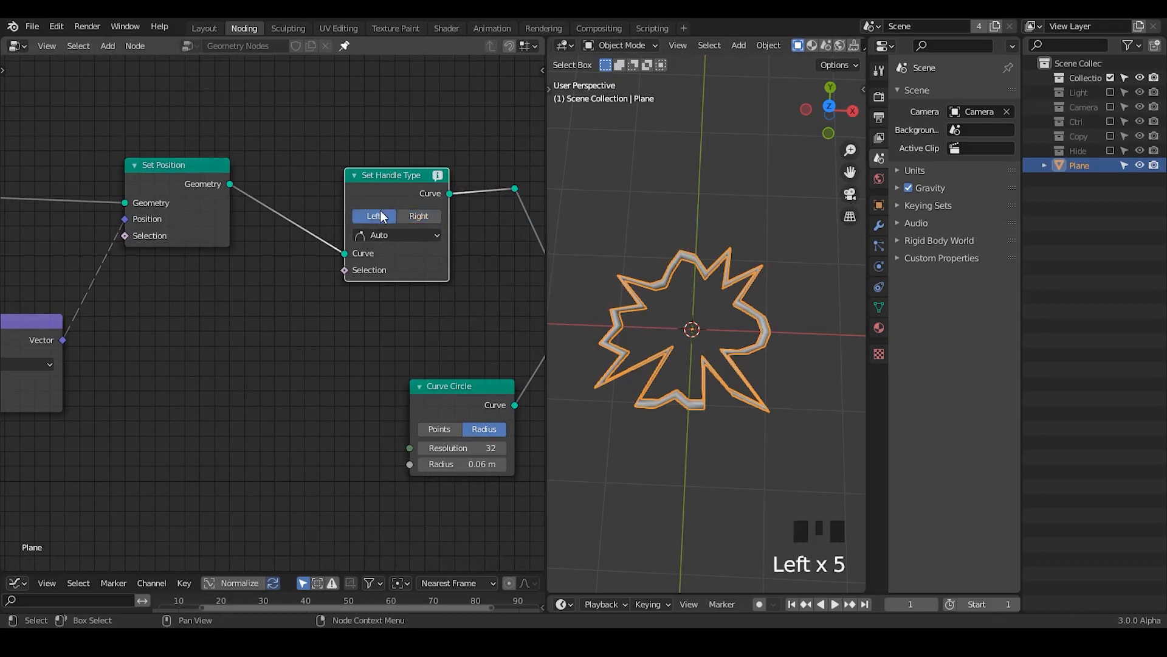
{"action": "left_click", "coordinate": [367, 212]}
{"action": "left_click", "coordinate": [422, 217], "text": "shift"}
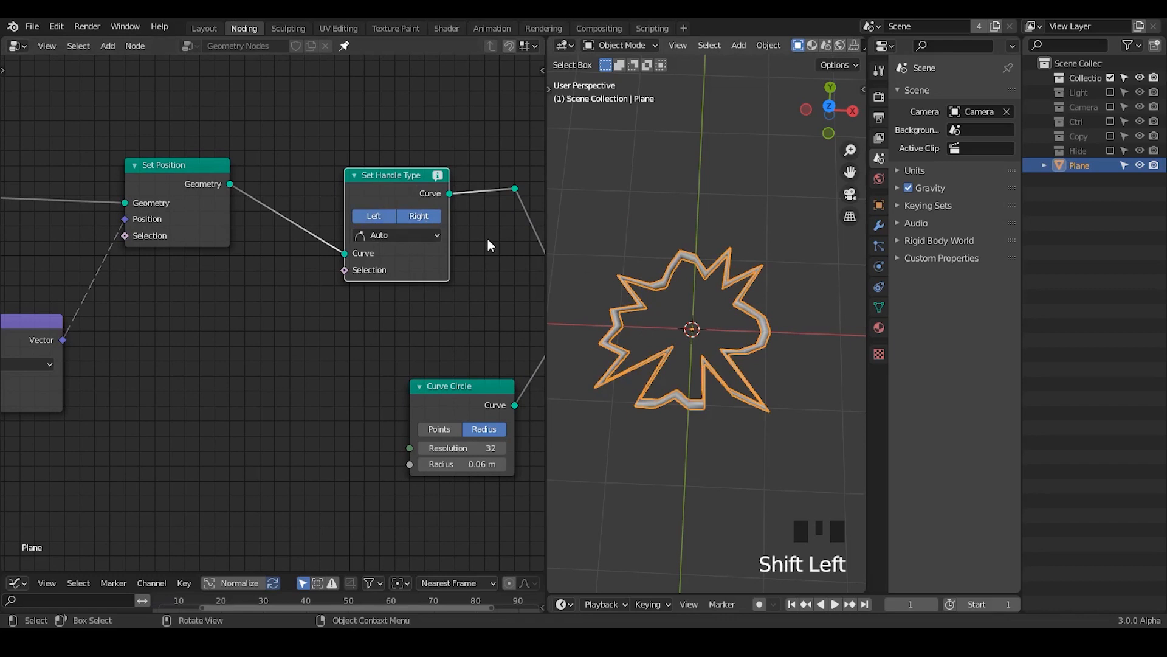
{"action": "middle_click_drag", "start_coordinate": [486, 239], "coordinate": [384, 207]}
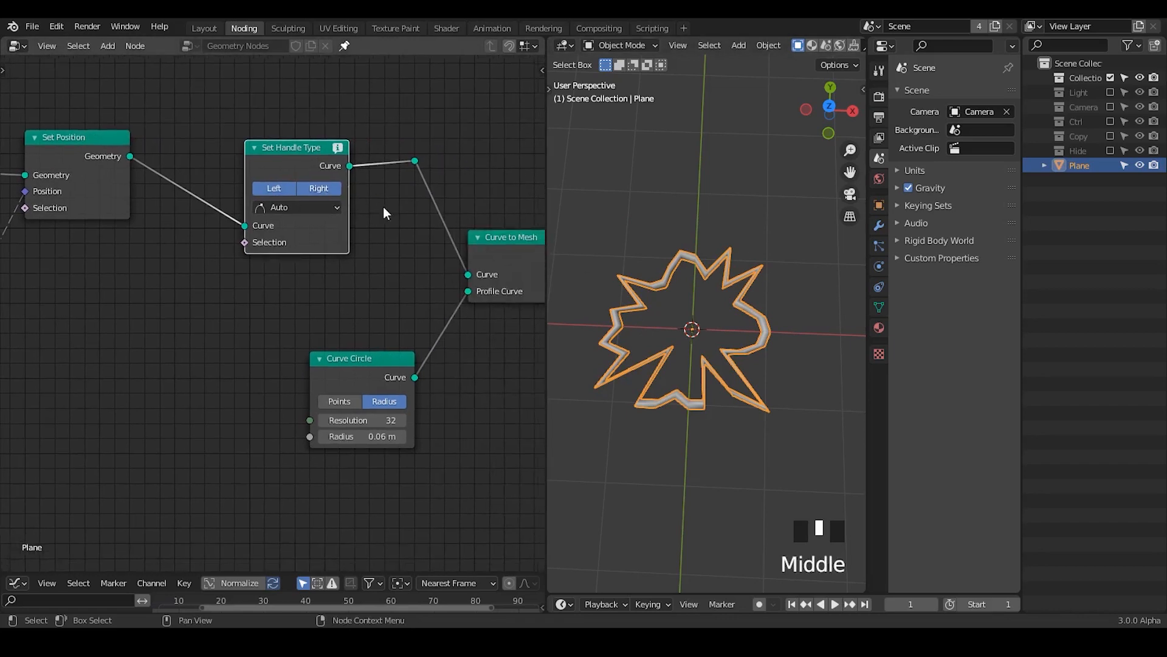
{"action": "left_click", "coordinate": [341, 151]}
{"action": "mouse_move", "coordinate": [342, 148]}
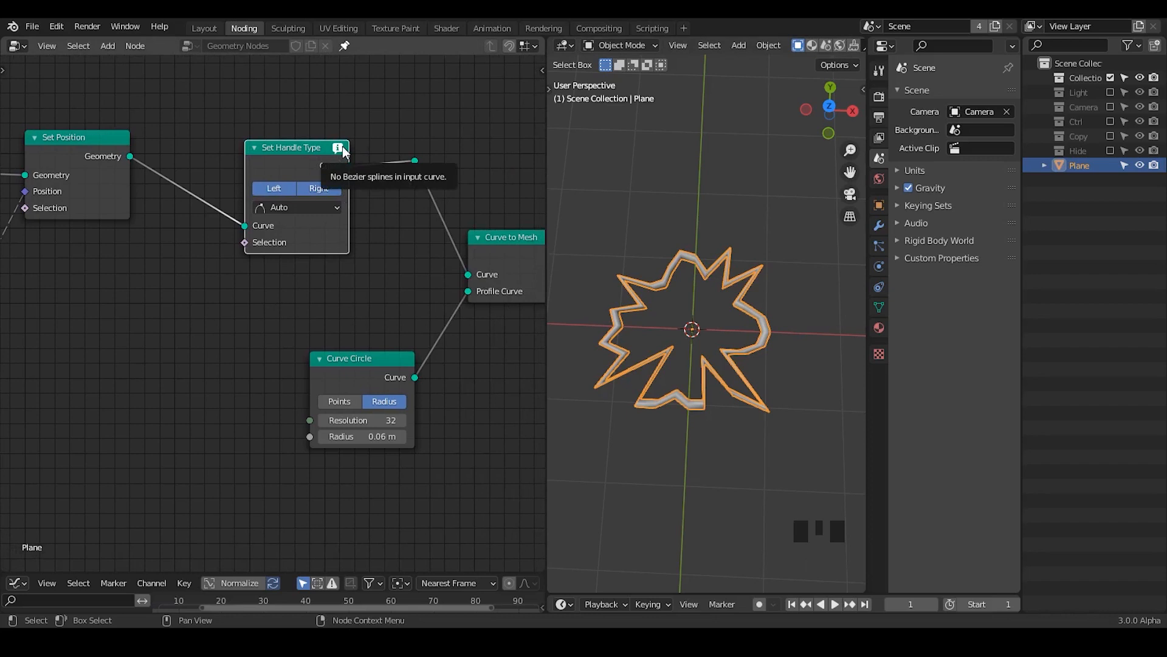
Step: Move the Set Handle Type node farther from Set Position to open a gap between them
{"action": "middle_click_drag", "start_coordinate": [313, 148], "coordinate": [523, 146]}
{"action": "middle_click_drag", "start_coordinate": [286, 211], "coordinate": [493, 184]}
{"action": "left_click_drag", "start_coordinate": [133, 131], "coordinate": [156, 134]}
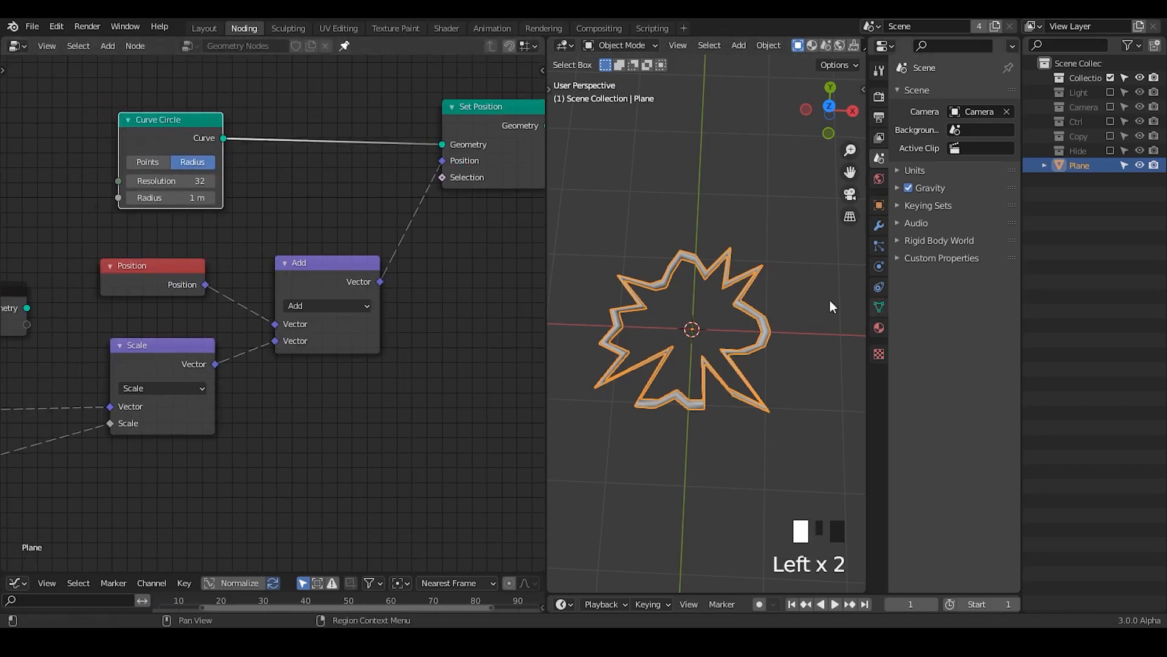
{"action": "middle_click_drag", "start_coordinate": [412, 252], "coordinate": [529, 262]}
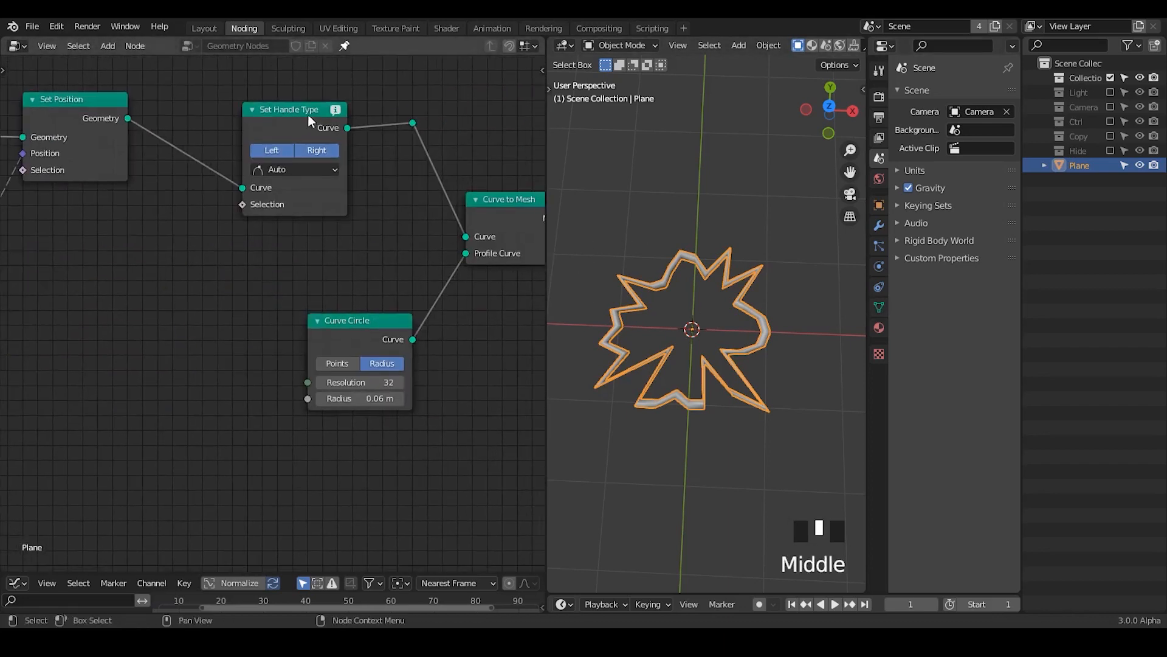
{"action": "left_click_drag", "start_coordinate": [309, 120], "coordinate": [354, 103]}
{"action": "mouse_move", "coordinate": [378, 96]}
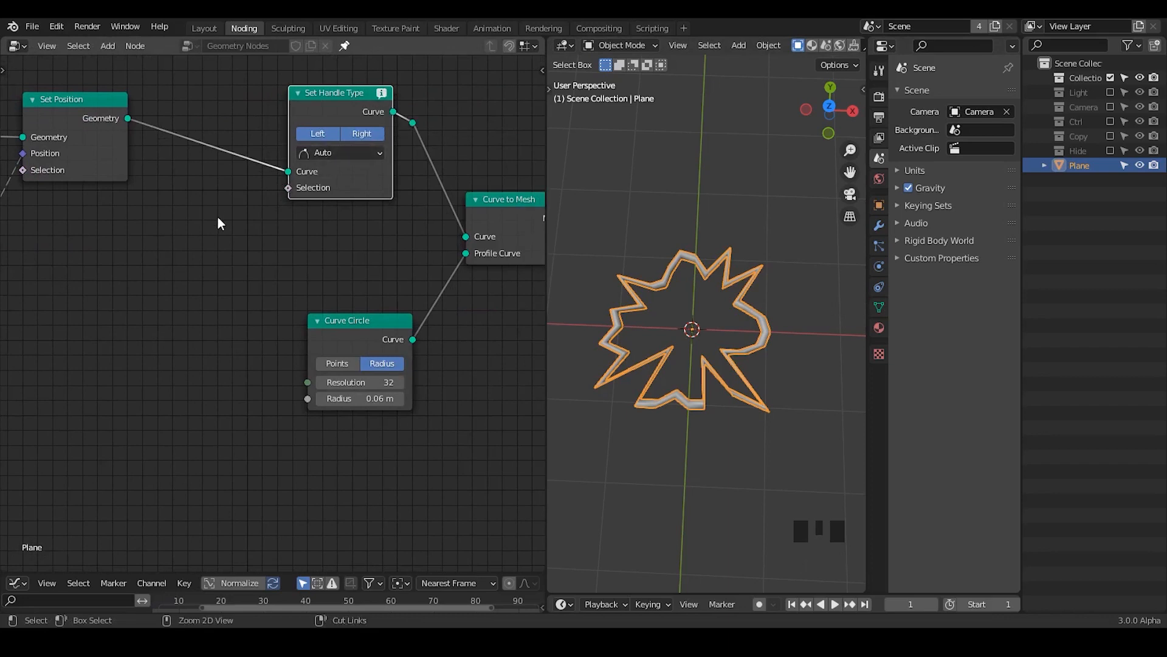
Step: Insert a Set Spline Type node between Set Position and Set Handle Type, with the spline type Bezier
{"action": "key", "text": "ctrl+a"}
{"action": "type", "text": "ch"}
{"action": "key", "text": "BackSpace"}
{"action": "key", "text": "BackSpace"}
{"action": "type", "text": "s"}
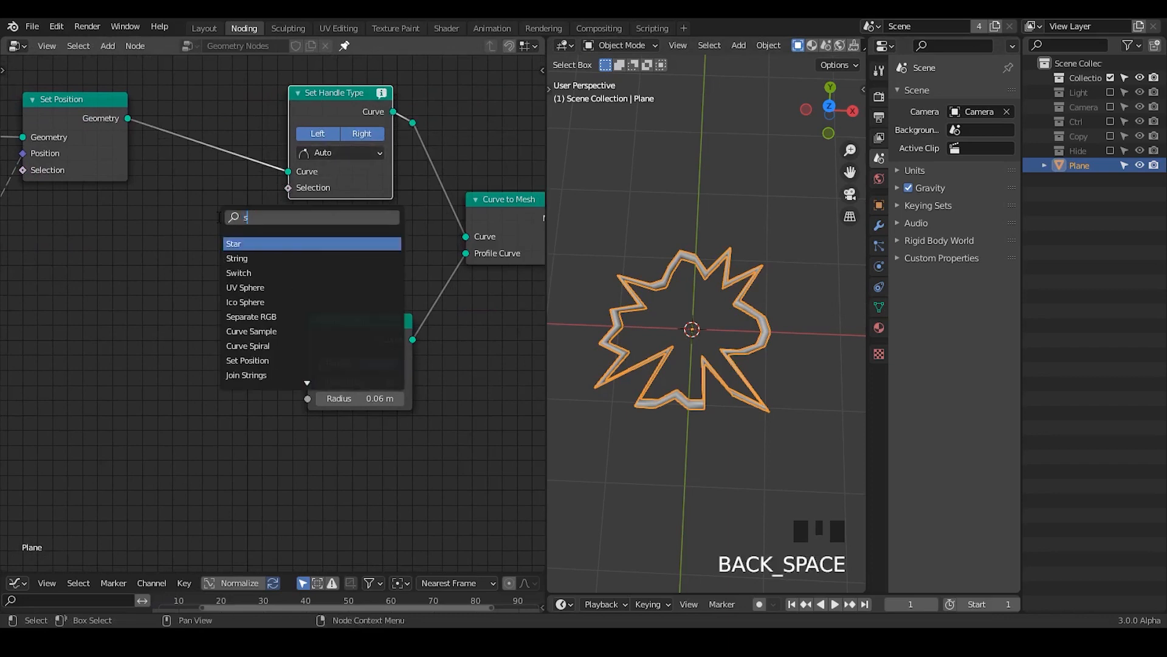
{"action": "type", "text": "et sp"}
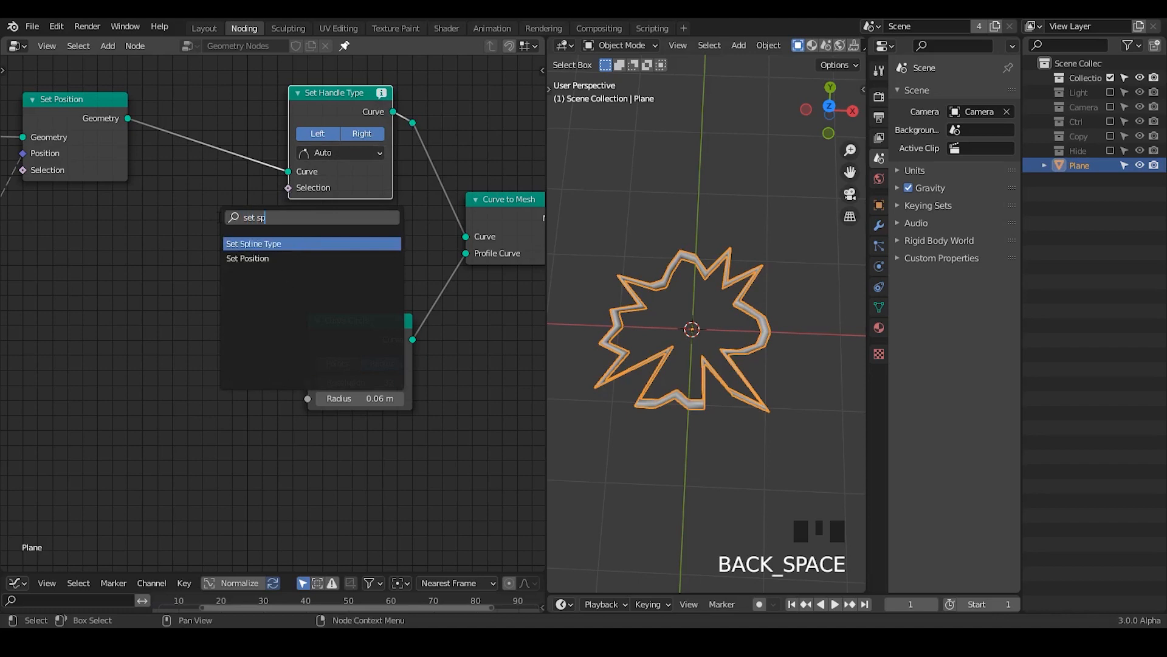
{"action": "key", "text": "Return"}
{"action": "left_click", "coordinate": [185, 106]}
{"action": "middle_click_drag", "start_coordinate": [186, 259], "coordinate": [274, 272]}
{"action": "left_click", "coordinate": [259, 163]}
{"action": "left_click", "coordinate": [254, 181]}
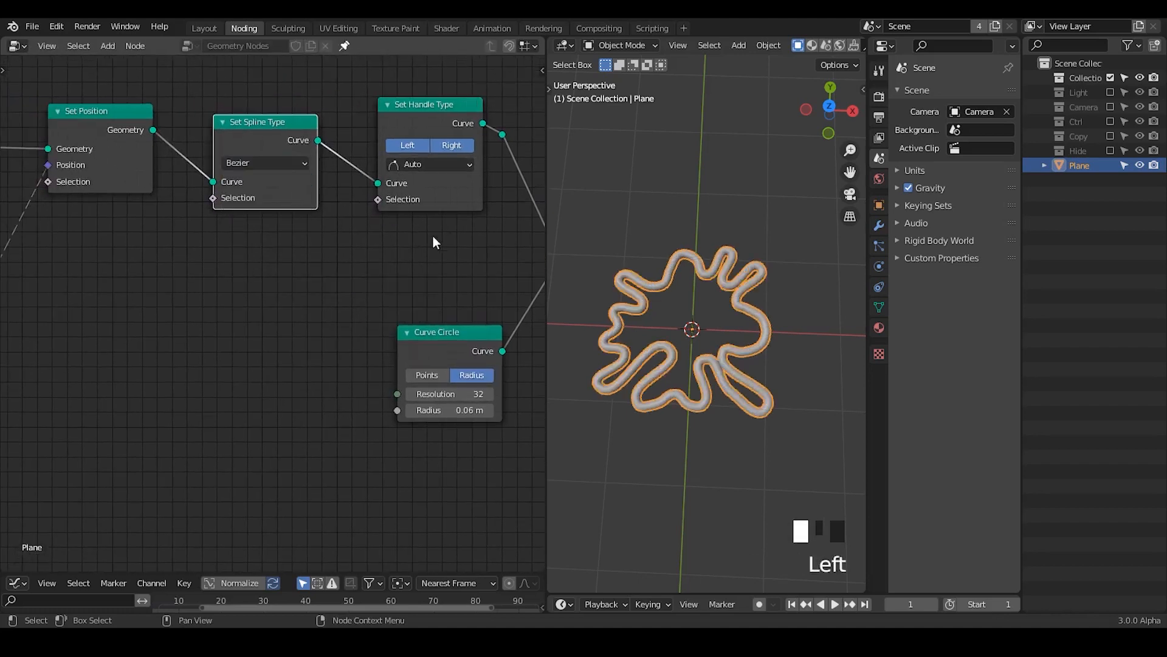
Step: Set the Multiply node's value to 3.7
{"action": "middle_click_drag", "start_coordinate": [689, 340], "coordinate": [658, 339]}
{"action": "middle_click_drag", "start_coordinate": [5, 359], "coordinate": [354, 300]}
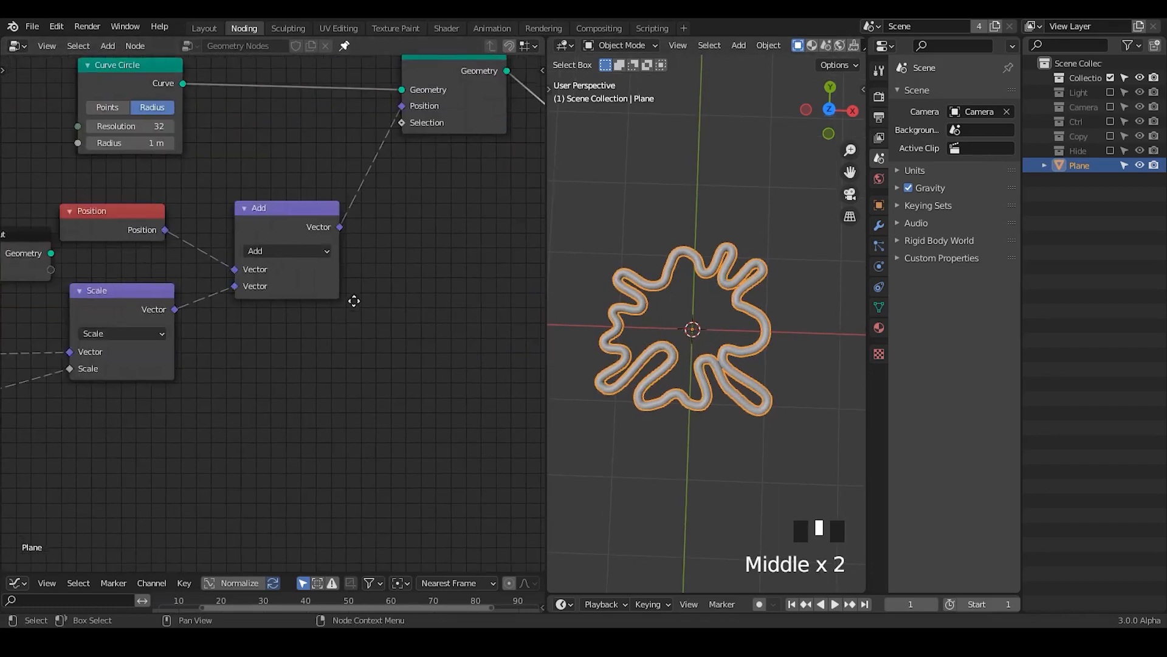
{"action": "middle_click_drag", "start_coordinate": [35, 343], "coordinate": [478, 308]}
{"action": "middle_click_drag", "start_coordinate": [254, 387], "coordinate": [345, 312]}
{"action": "mouse_move", "coordinate": [414, 373]}
{"action": "left_mouse_down"}
{"action": "mouse_move", "coordinate": [425, 372]}
{"action": "mouse_move", "coordinate": [407, 373]}
{"action": "left_mouse_up"}
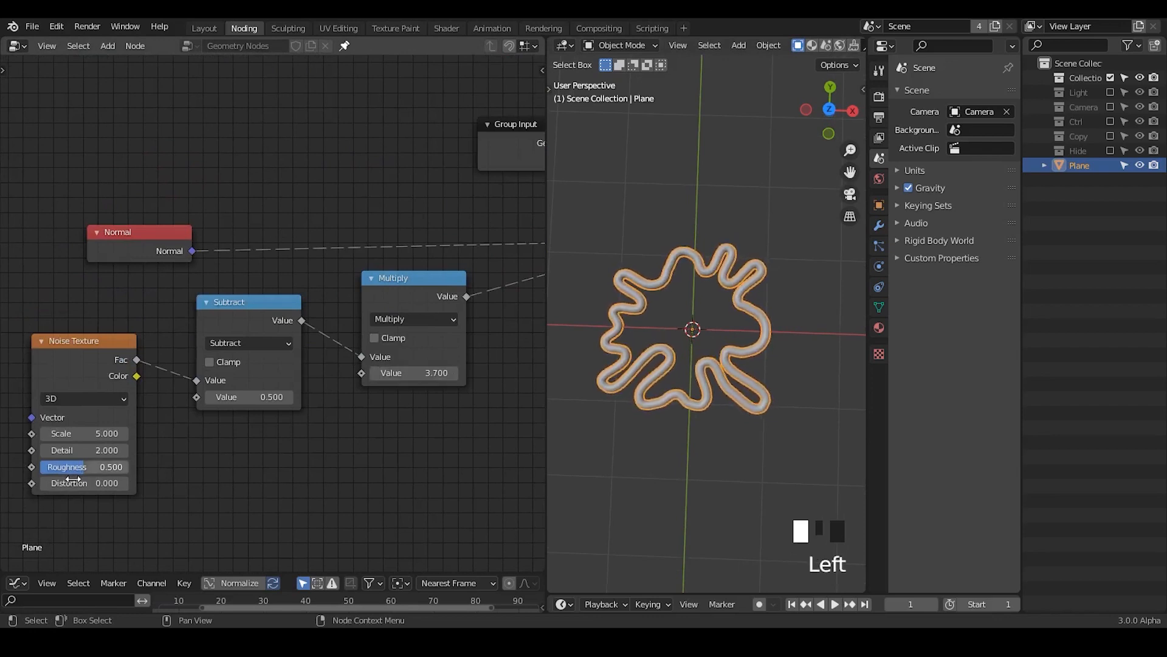
Step: Try a Noise Texture Scale of 5.8 and set it back to 5
{"action": "mouse_move", "coordinate": [85, 433]}
{"action": "left_mouse_down"}
{"action": "mouse_move", "coordinate": [152, 432]}
{"action": "mouse_move", "coordinate": [98, 433]}
{"action": "left_mouse_up"}
{"action": "left_click", "coordinate": [94, 434]}
{"action": "type", "text": "5.8"}
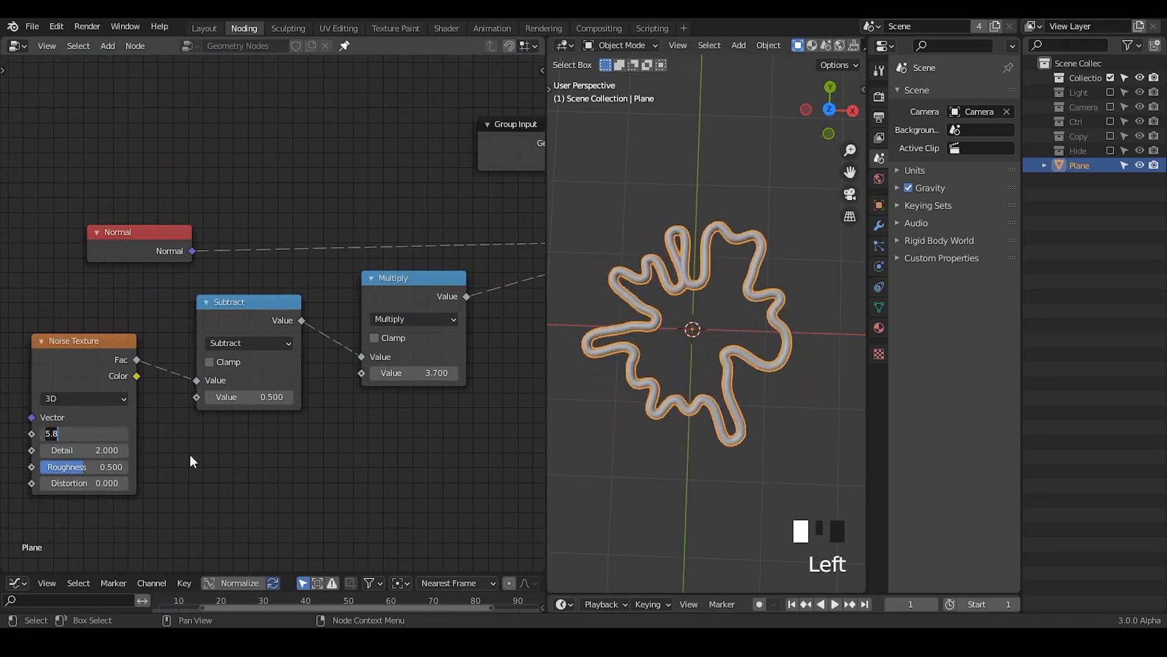
{"action": "key", "text": "Escape"}
{"action": "left_click", "coordinate": [89, 435]}
{"action": "type", "text": "5"}
Step: Move the Group Input node aside and set the 1 m Curve Circle's Resolution to 34
{"action": "middle_click_drag", "start_coordinate": [220, 464], "coordinate": [304, 262]}
{"action": "left_click_drag", "start_coordinate": [290, 240], "coordinate": [210, 244]}
{"action": "mouse_move", "coordinate": [380, 178]}
{"action": "left_mouse_down"}
{"action": "mouse_move", "coordinate": [409, 179]}
{"action": "mouse_move", "coordinate": [384, 179]}
{"action": "left_mouse_up"}
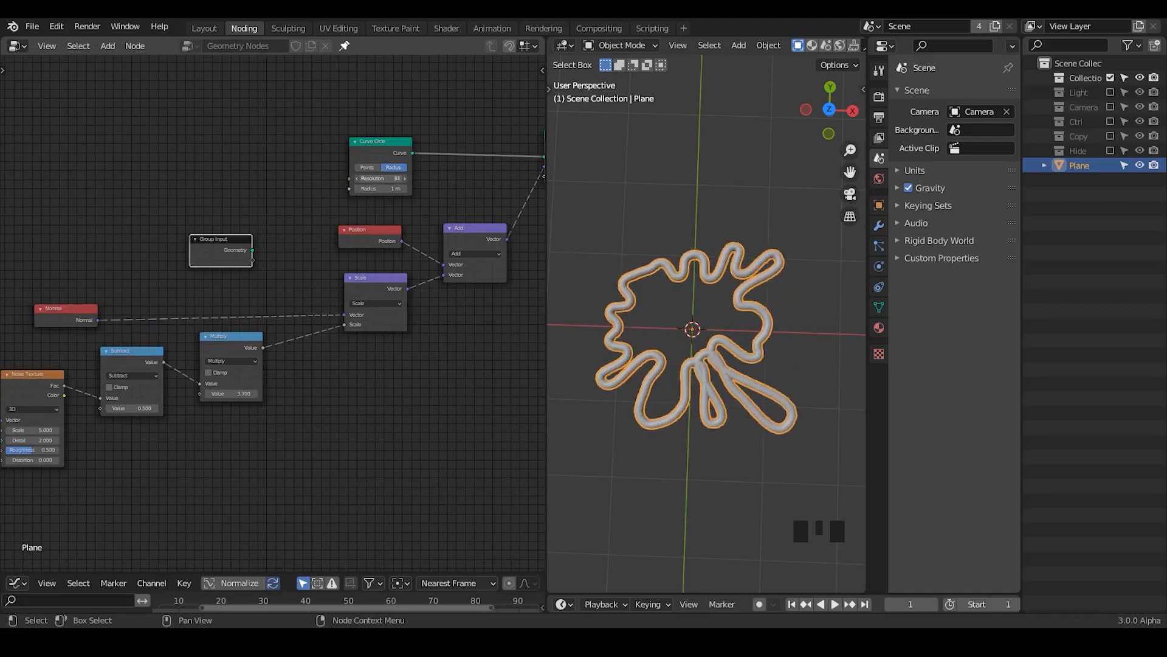
Step: Nudge the Normal node and set the Multiply node's value to 3.3
{"action": "middle_click_drag", "start_coordinate": [286, 418], "coordinate": [398, 327]}
{"action": "middle_click_drag", "start_coordinate": [392, 333], "coordinate": [290, 357]}
{"action": "left_click_drag", "start_coordinate": [63, 227], "coordinate": [81, 220]}
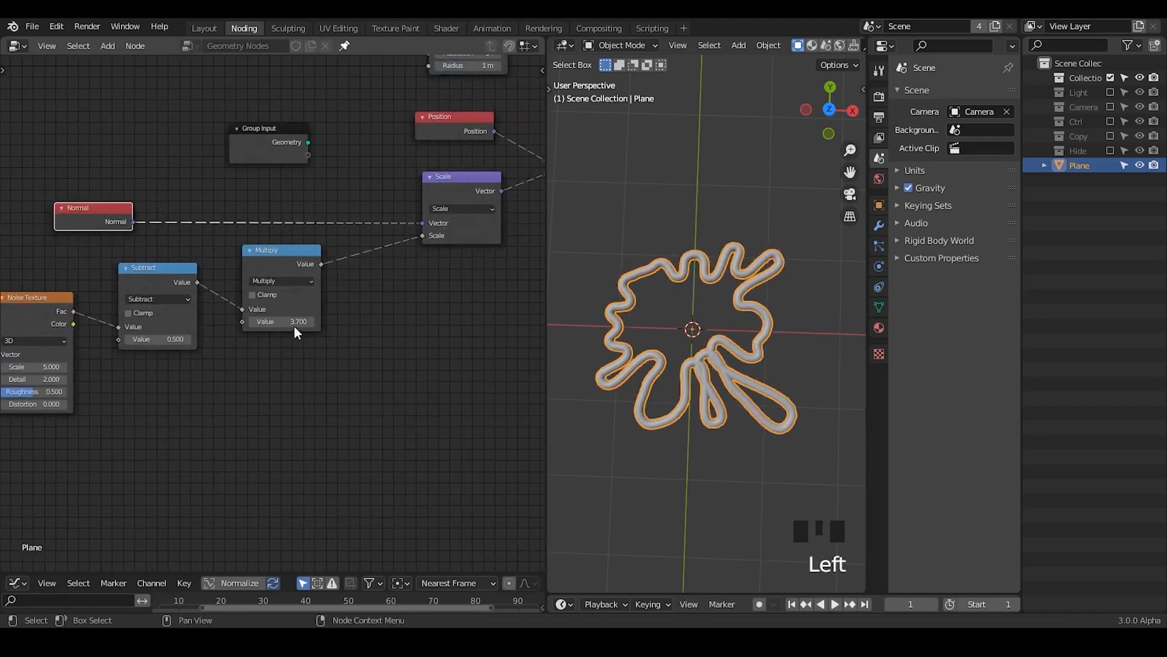
{"action": "left_click", "coordinate": [310, 322]}
{"action": "left_click", "coordinate": [311, 321]}
{"action": "left_click_drag", "start_coordinate": [310, 322], "coordinate": [268, 322]}
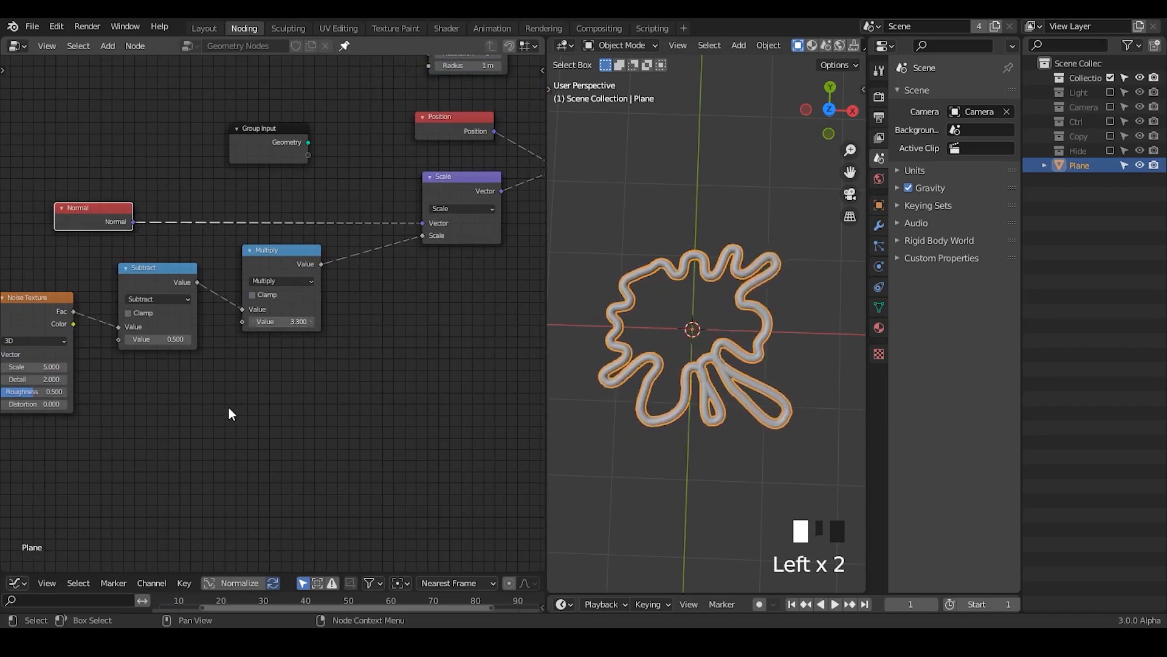
Step: Try a Subtract value of 0.4 and set it back to 0.5
{"action": "middle_click_drag", "start_coordinate": [229, 411], "coordinate": [306, 302]}
{"action": "mouse_move", "coordinate": [291, 284]}
{"action": "left_mouse_down", "text": "shift"}
{"action": "mouse_move", "coordinate": [243, 284]}
{"action": "mouse_move", "coordinate": [291, 284]}
{"action": "left_mouse_up", "text": "shift"}
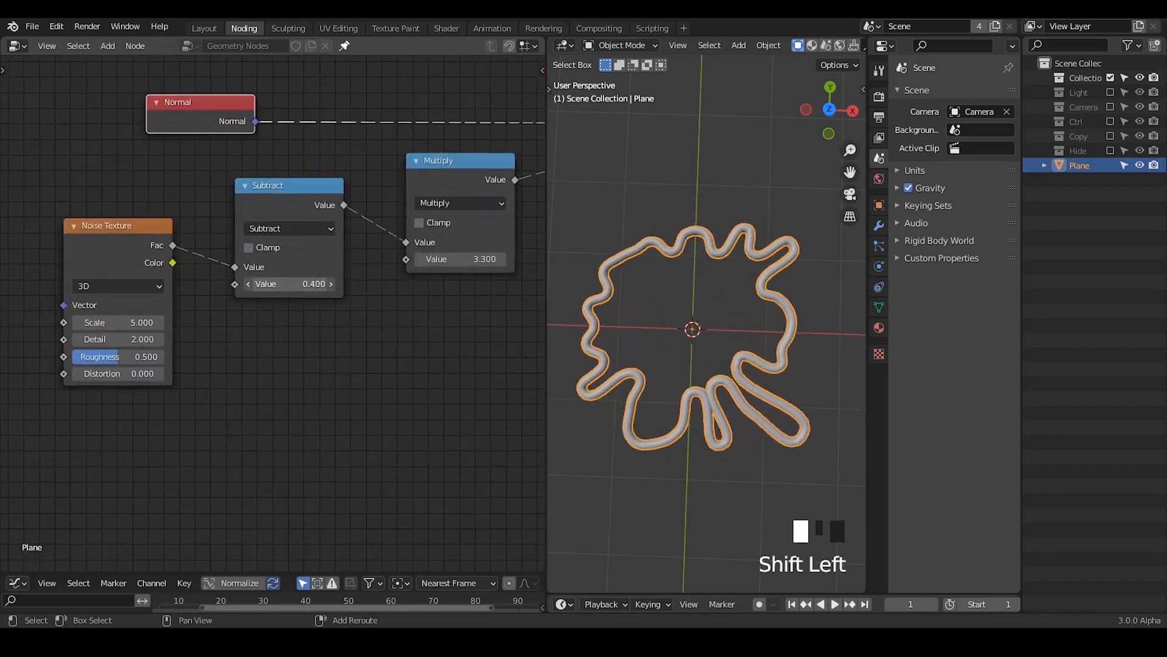
{"action": "left_click", "coordinate": [296, 288]}
{"action": "type", "text": "0.40.5"}
{"action": "key", "text": "Return"}
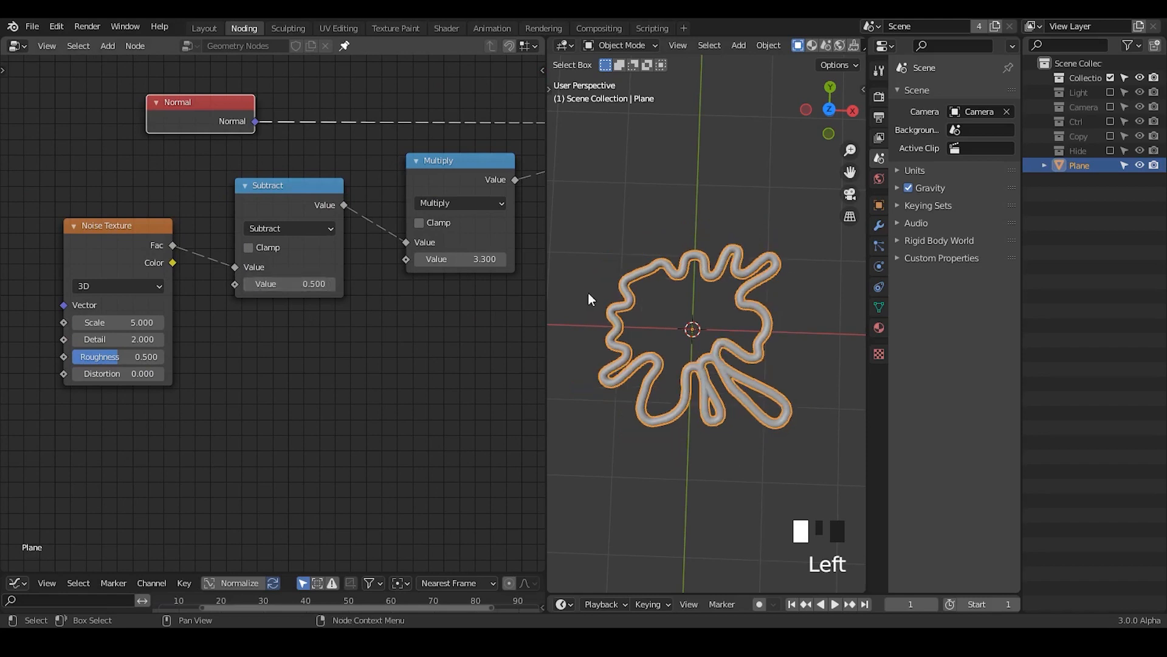
Step: Move the Normal, Noise Texture, Subtract and Multiply nodes closer to Scale, and reposition Group Input and the ring's Curve Circle
{"action": "mouse_move", "coordinate": [349, 335]}
{"action": "middle_mouse_down"}
{"action": "mouse_move", "coordinate": [305, 335]}
{"action": "mouse_move", "coordinate": [355, 322]}
{"action": "middle_mouse_up"}
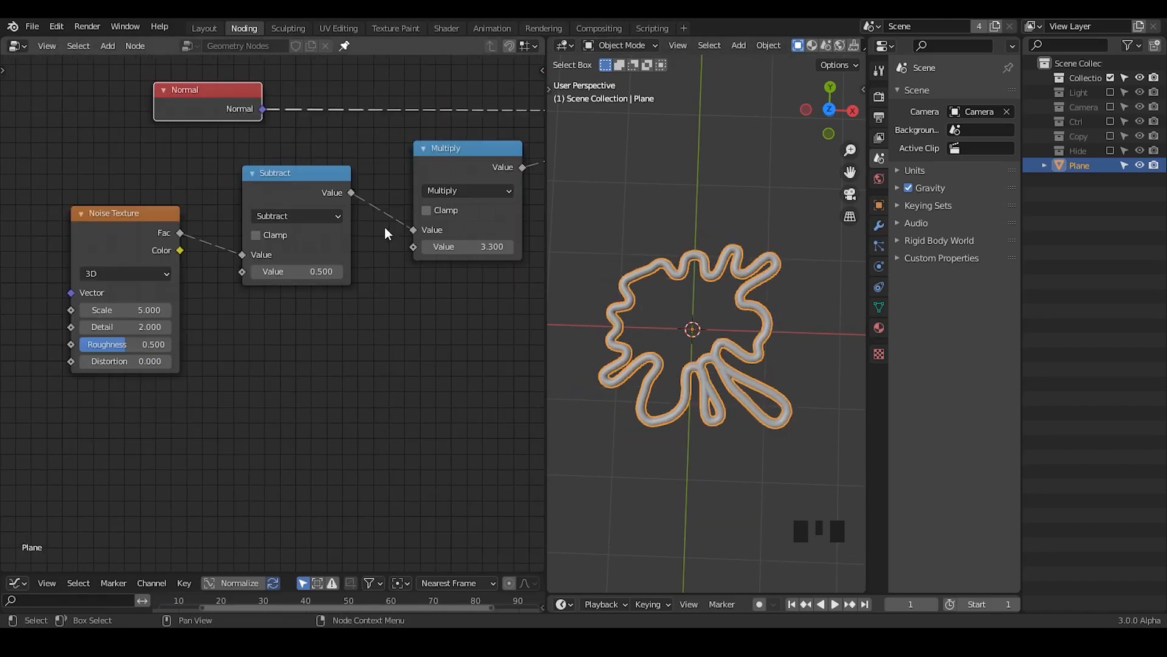
{"action": "middle_click_drag", "start_coordinate": [384, 250], "coordinate": [251, 355]}
{"action": "middle_click_drag", "start_coordinate": [348, 191], "coordinate": [345, 279], "text": "ctrl"}
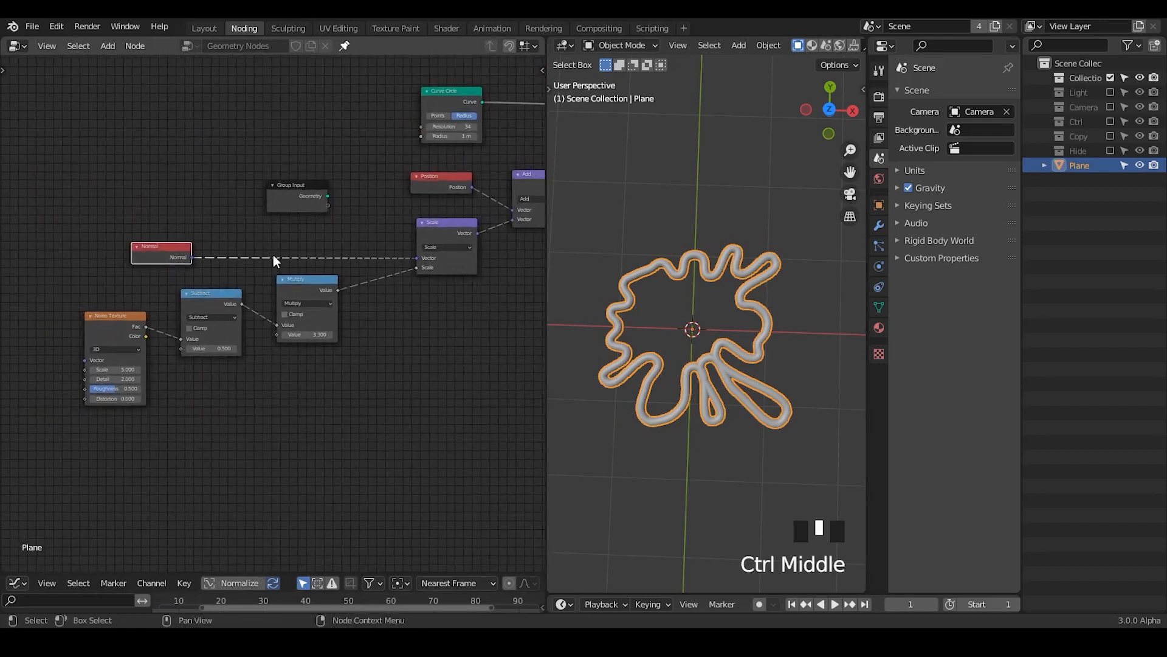
{"action": "left_click_drag", "start_coordinate": [358, 249], "coordinate": [74, 387]}
{"action": "key", "text": "g"}
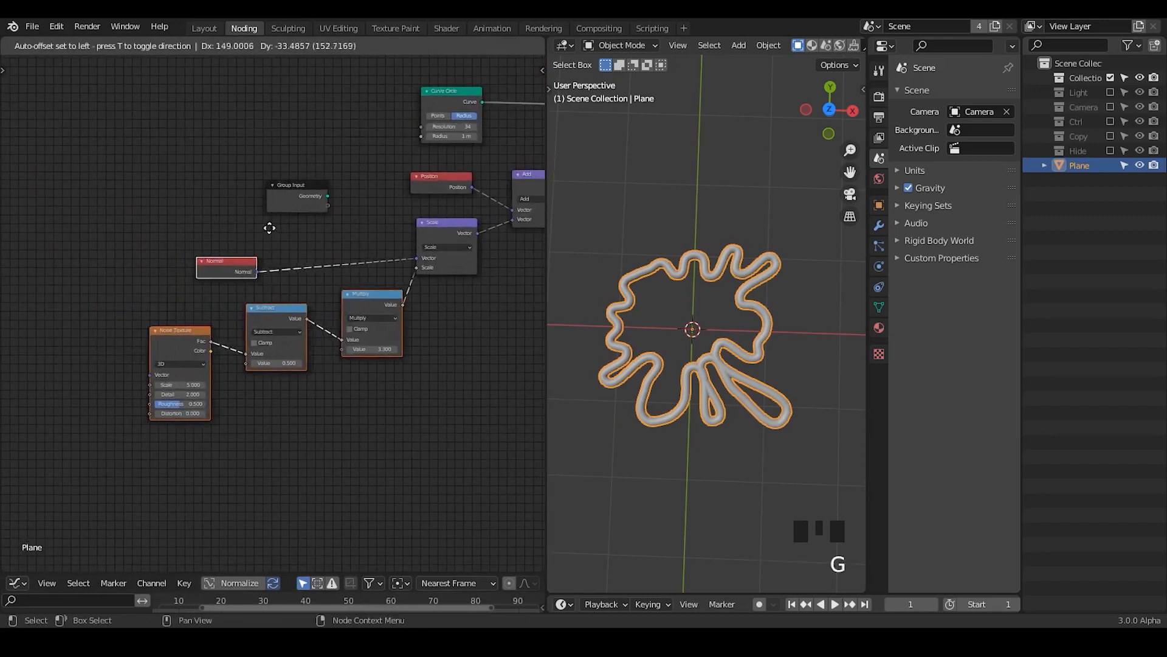
{"action": "left_click", "coordinate": [256, 214]}
{"action": "left_click_drag", "start_coordinate": [297, 207], "coordinate": [132, 177]}
{"action": "left_click_drag", "start_coordinate": [456, 99], "coordinate": [329, 112]}
{"action": "middle_click_drag", "start_coordinate": [301, 173], "coordinate": [2, 196]}
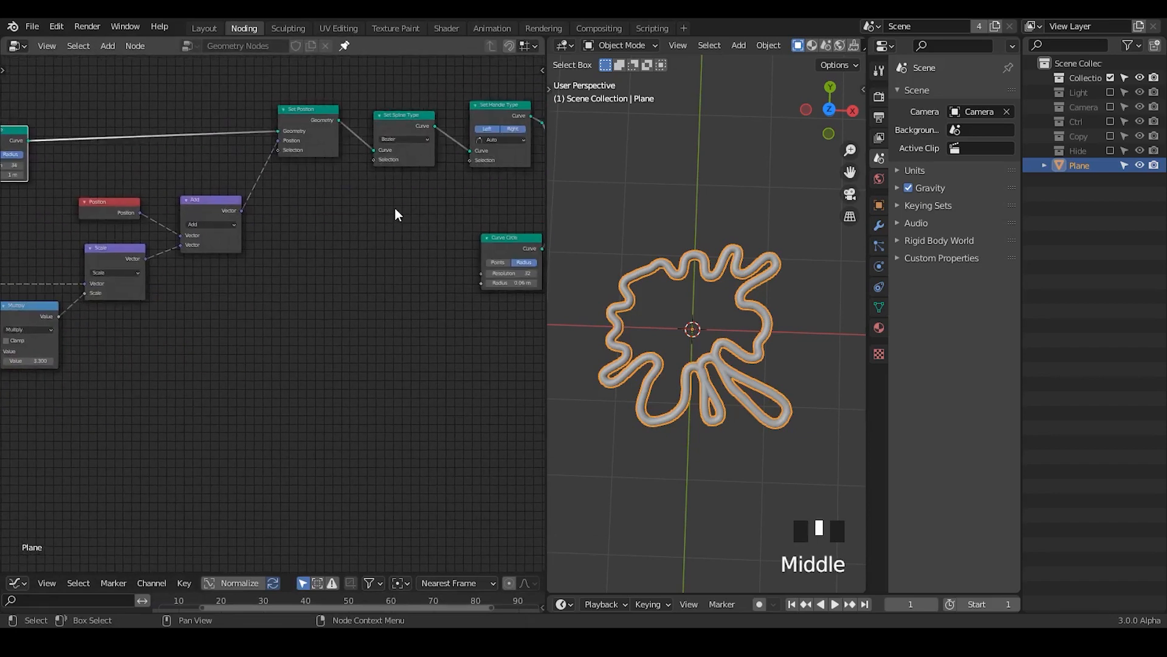
Step: Dissolve the reroute between Set Handle Type and Curve to Mesh, and tidy the placement of the spline and handle nodes
{"action": "middle_click_drag", "start_coordinate": [396, 213], "coordinate": [319, 231]}
{"action": "left_click_drag", "start_coordinate": [248, 153], "coordinate": [258, 180]}
{"action": "middle_click_drag", "start_coordinate": [464, 256], "coordinate": [326, 278]}
{"action": "left_click_drag", "start_coordinate": [268, 97], "coordinate": [222, 159]}
{"action": "key", "text": "ctrl+x"}
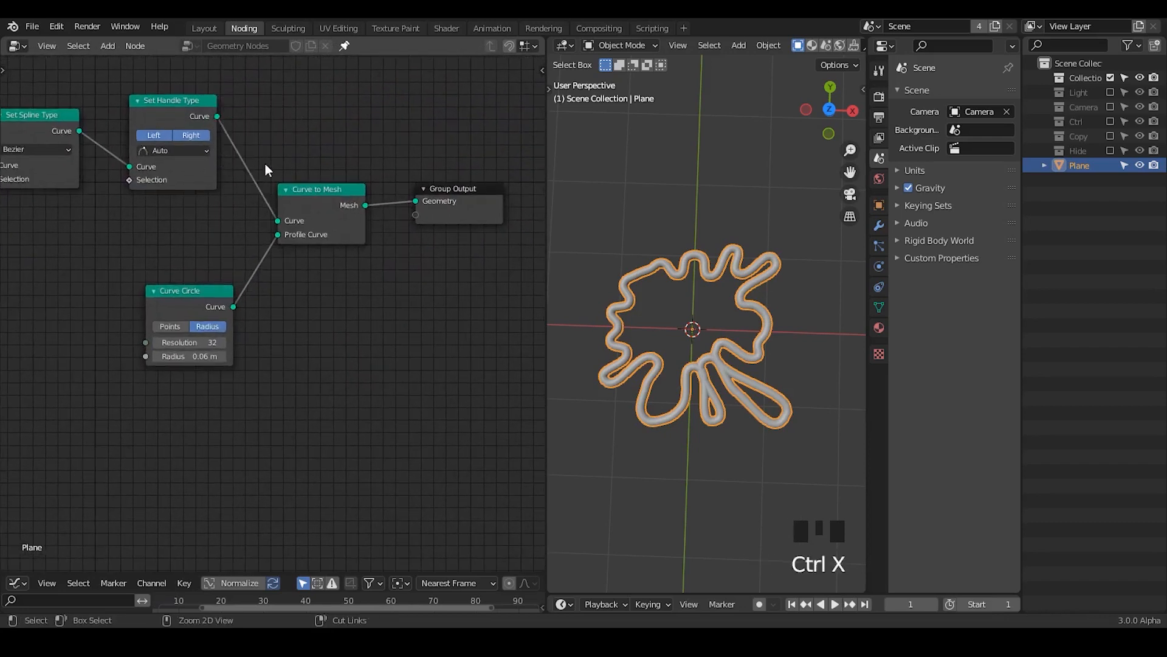
{"action": "left_click_drag", "start_coordinate": [189, 112], "coordinate": [175, 145]}
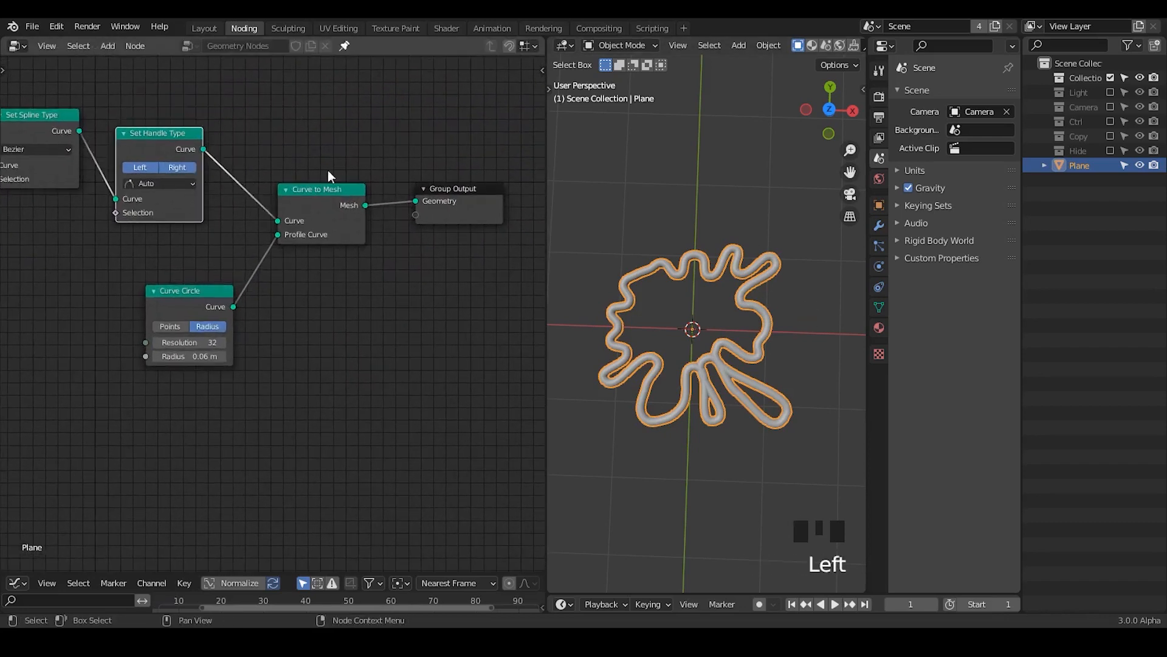
Step: Move Group Output, Curve to Mesh and the profile Curve Circle away from Set Handle Type
{"action": "left_click_drag", "start_coordinate": [464, 218], "coordinate": [547, 210]}
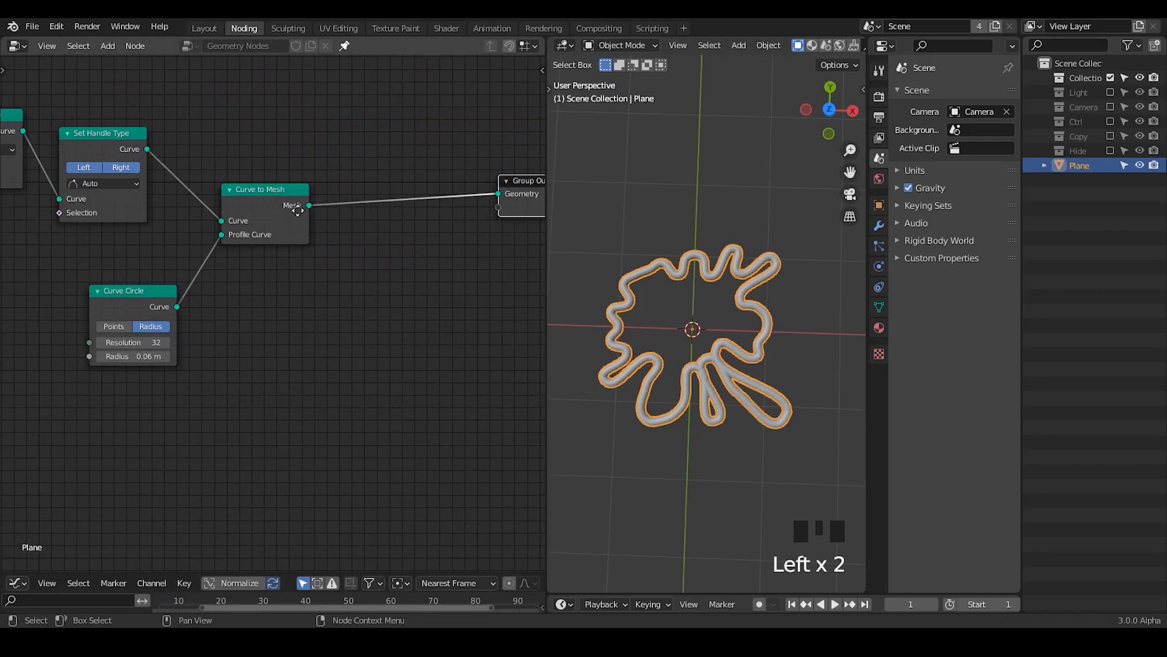
{"action": "left_click_drag", "start_coordinate": [292, 203], "coordinate": [442, 206]}
{"action": "left_click_drag", "start_coordinate": [113, 301], "coordinate": [286, 372]}
{"action": "middle_click_drag", "start_coordinate": [252, 349], "coordinate": [284, 339]}
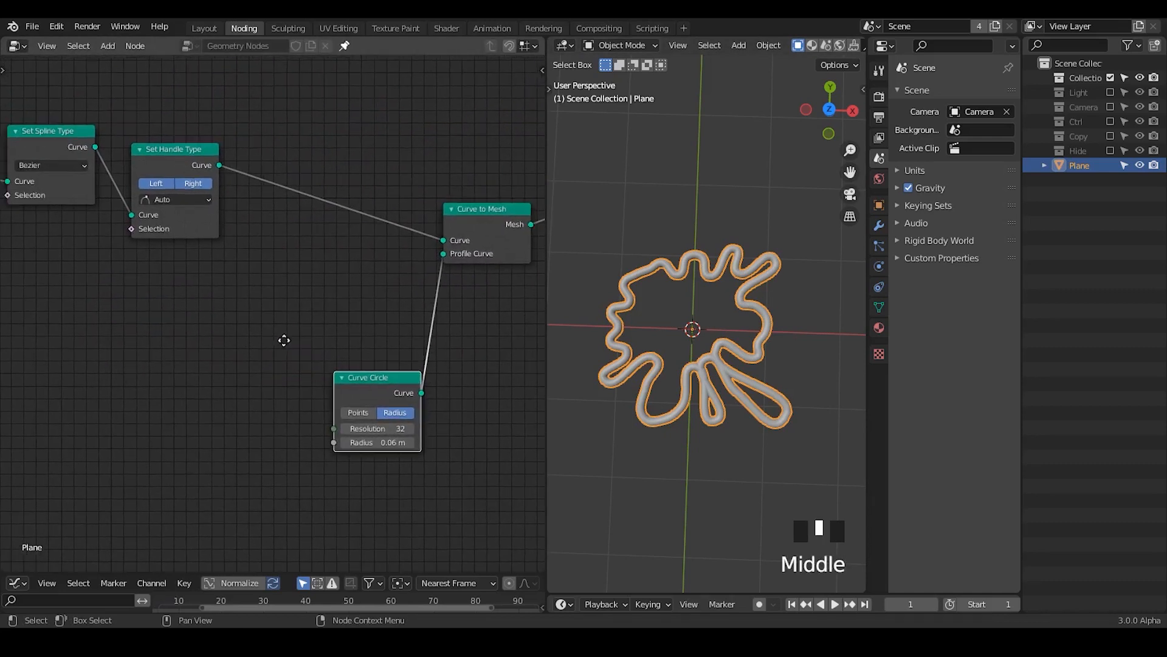
Step: Join Curve to Mesh and the profile Curve Circle in a frame, and move the frame up
{"action": "middle_click_drag", "start_coordinate": [490, 304], "coordinate": [458, 289]}
{"action": "left_click_drag", "start_coordinate": [492, 141], "coordinate": [375, 307]}
{"action": "key", "text": "ctrl+j"}
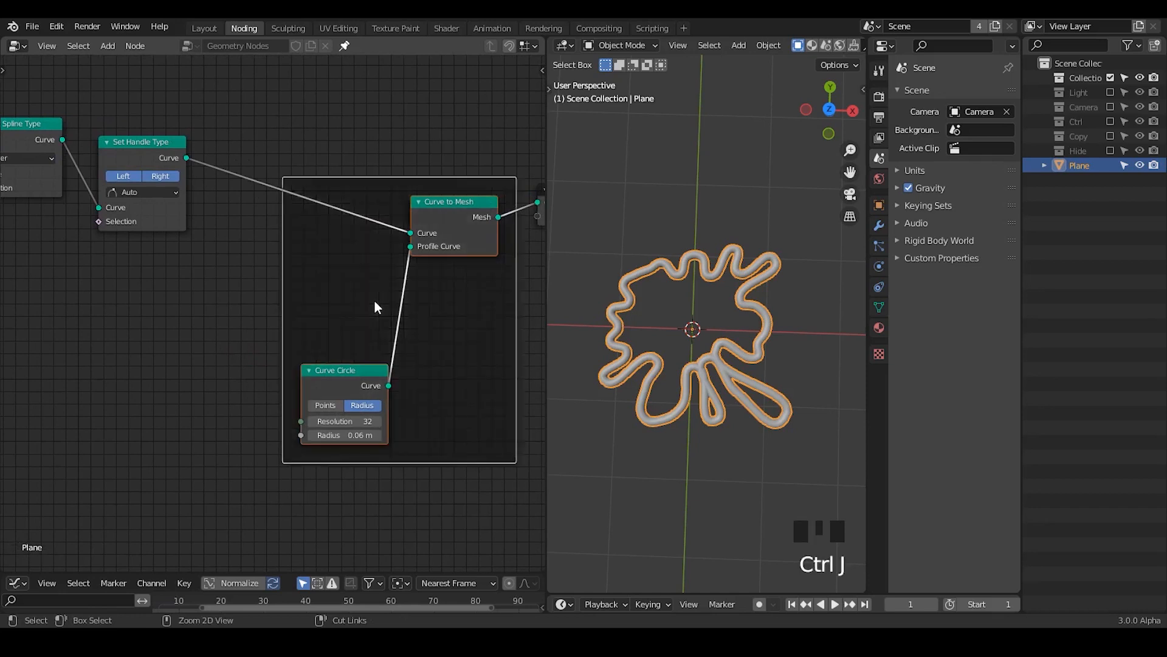
{"action": "middle_click_drag", "start_coordinate": [444, 343], "coordinate": [301, 380], "text": "ctrl"}
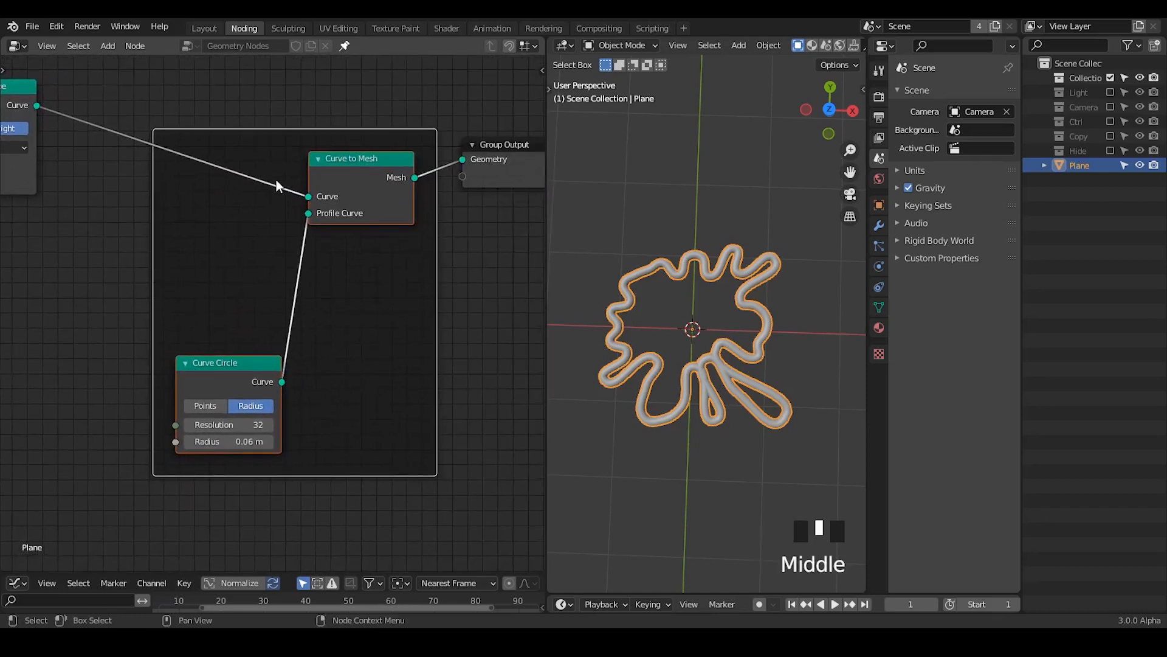
{"action": "left_click", "coordinate": [302, 196]}
{"action": "key", "text": "g"}
{"action": "left_click", "coordinate": [305, 148]}
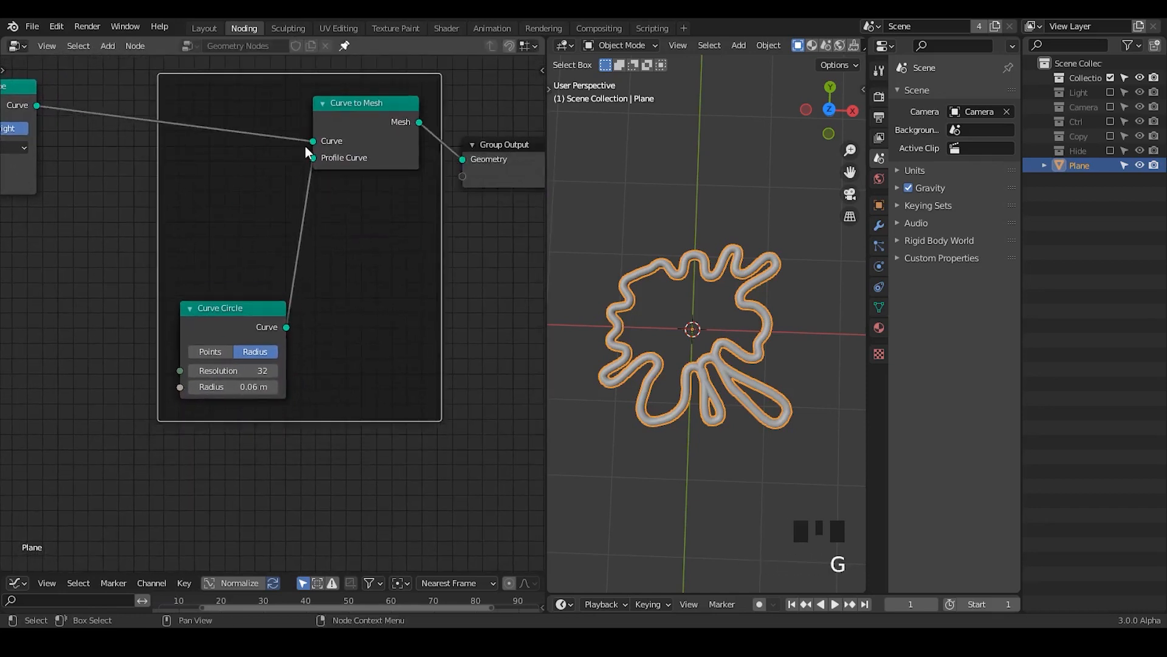
Step: Annotate arrows above the frame in the node editor, and draw and erase strokes across the tube in the viewport
{"action": "middle_click_drag", "start_coordinate": [395, 297], "coordinate": [396, 274]}
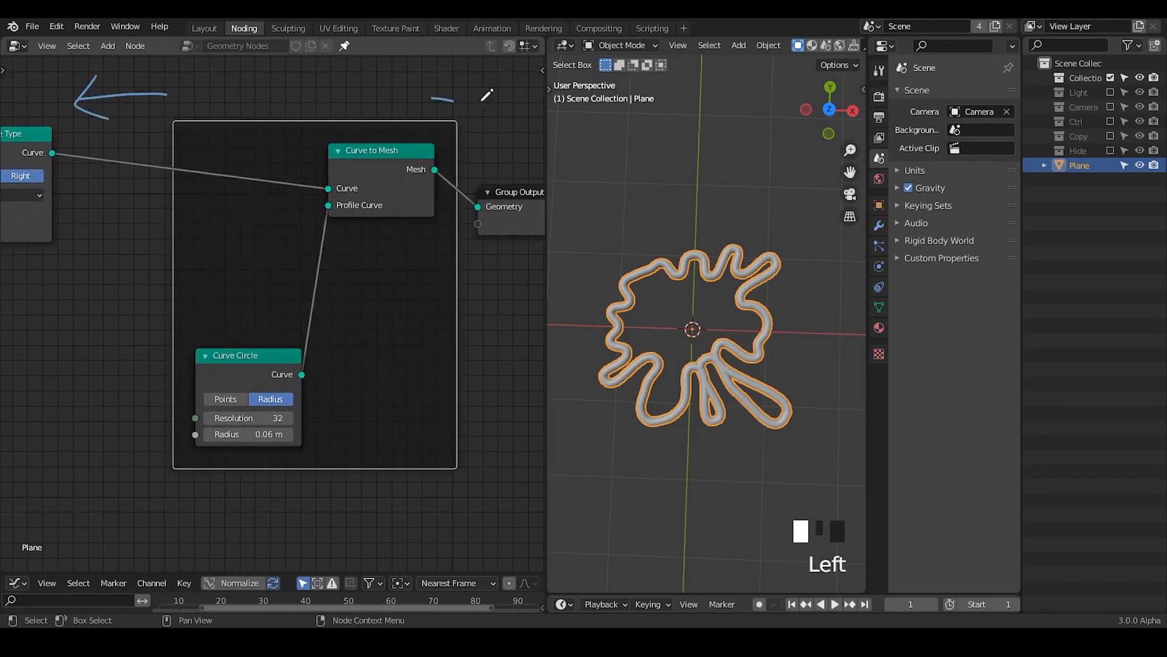
{"action": "middle_click_drag", "start_coordinate": [359, 411], "coordinate": [414, 364]}
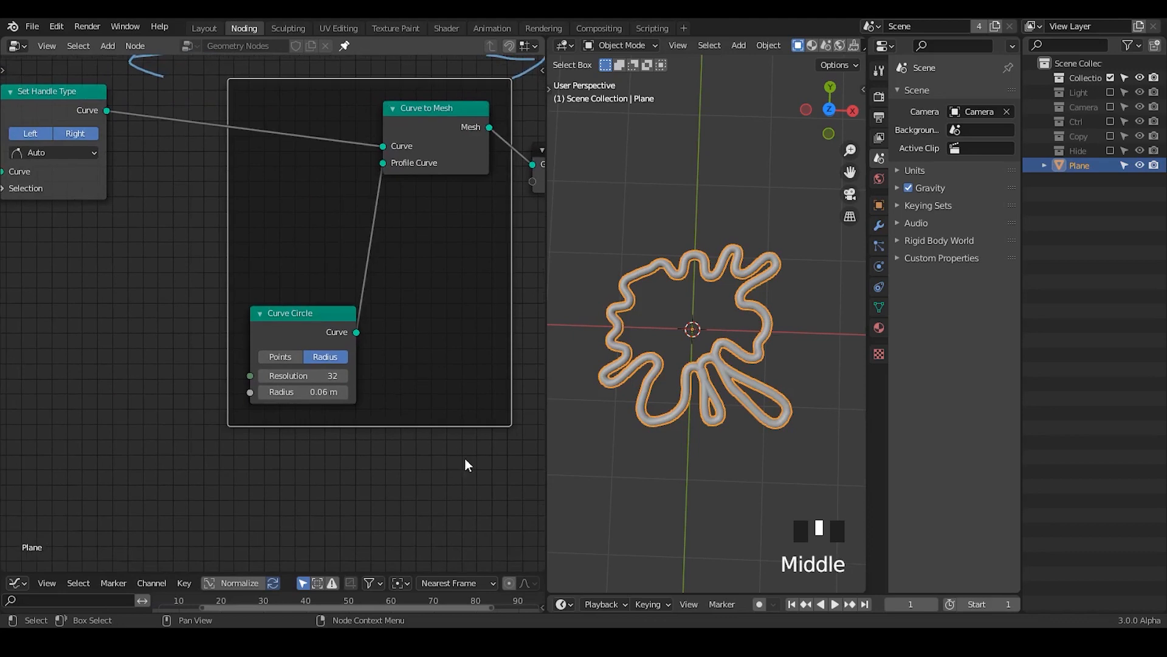
{"action": "middle_click_drag", "start_coordinate": [700, 401], "coordinate": [696, 377]}
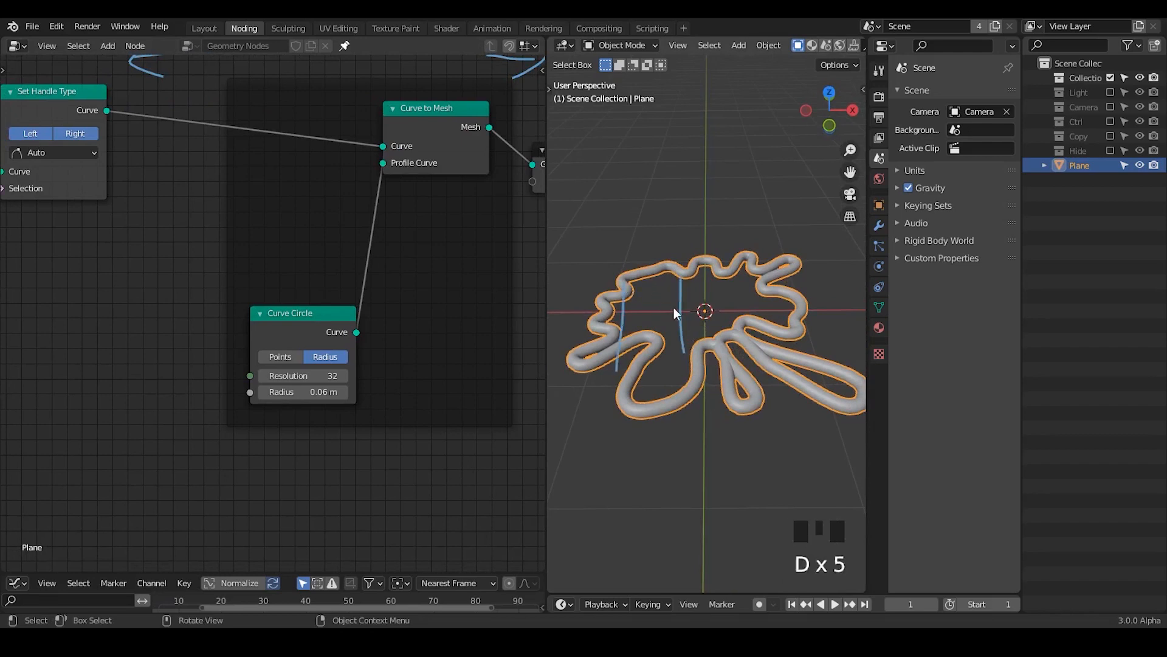
{"action": "right_click_drag", "start_coordinate": [736, 282], "coordinate": [721, 301]}
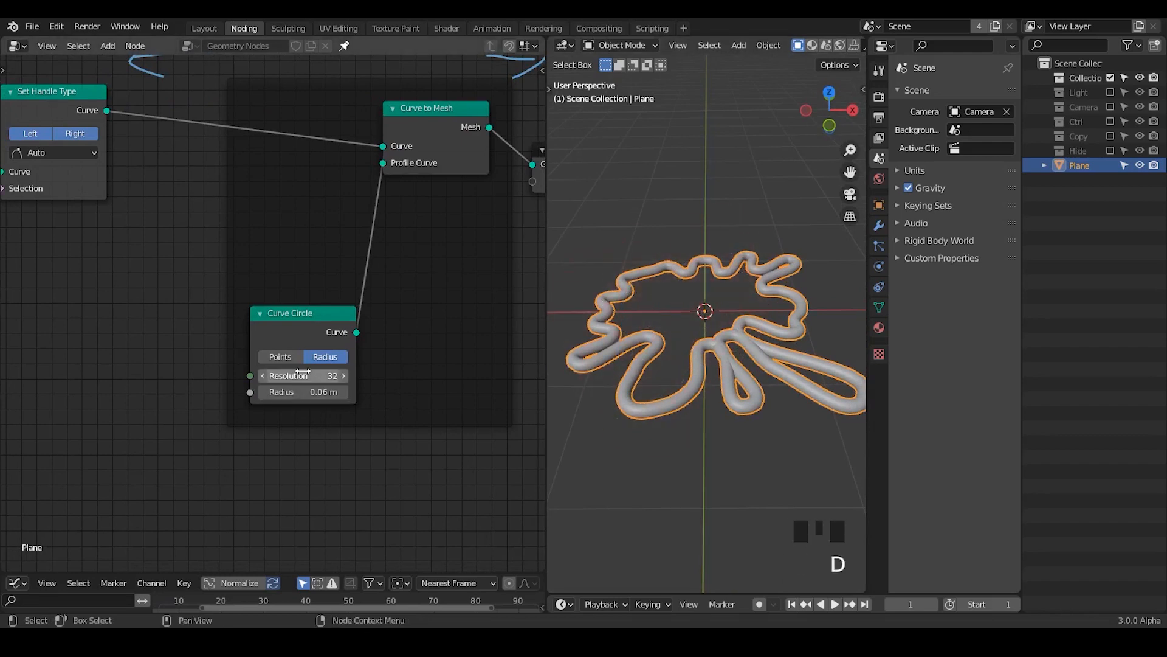
Step: Set the profile Curve Circle's Resolution to 4 and switch the node to Points mode
{"action": "left_click", "coordinate": [302, 373]}
{"action": "key", "text": "Return"}
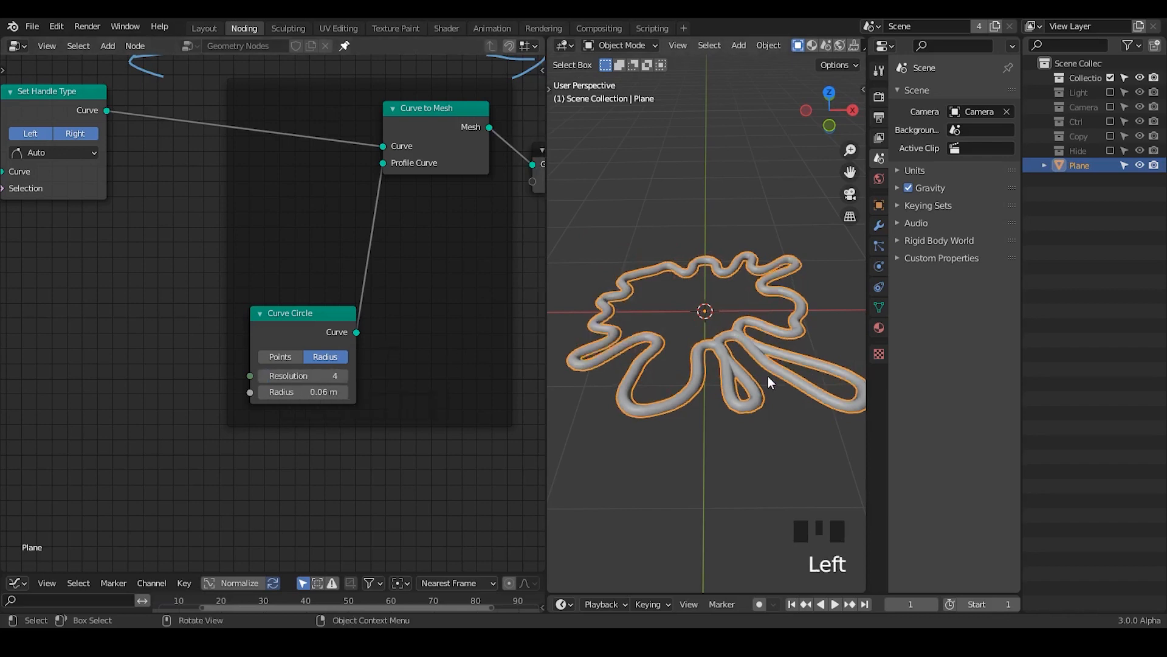
{"action": "middle_click_drag", "start_coordinate": [742, 428], "coordinate": [761, 381]}
{"action": "middle_click_drag", "start_coordinate": [761, 381], "coordinate": [698, 378], "text": "ctrl"}
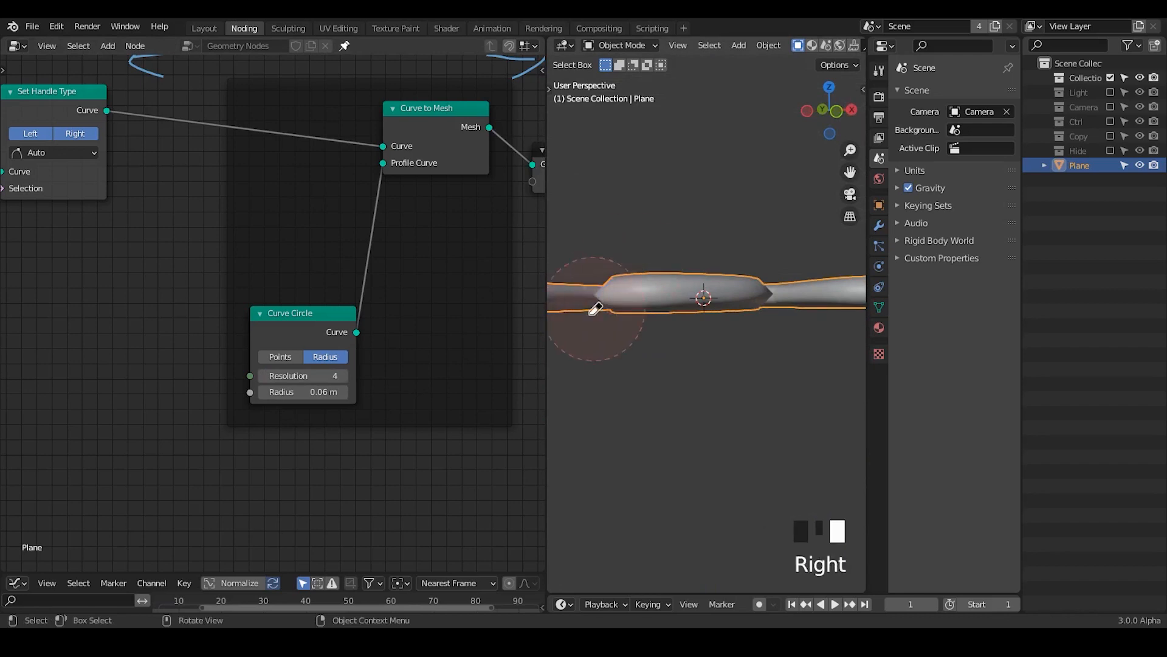
{"action": "key", "text": "d"}
{"action": "left_click", "coordinate": [281, 359]}
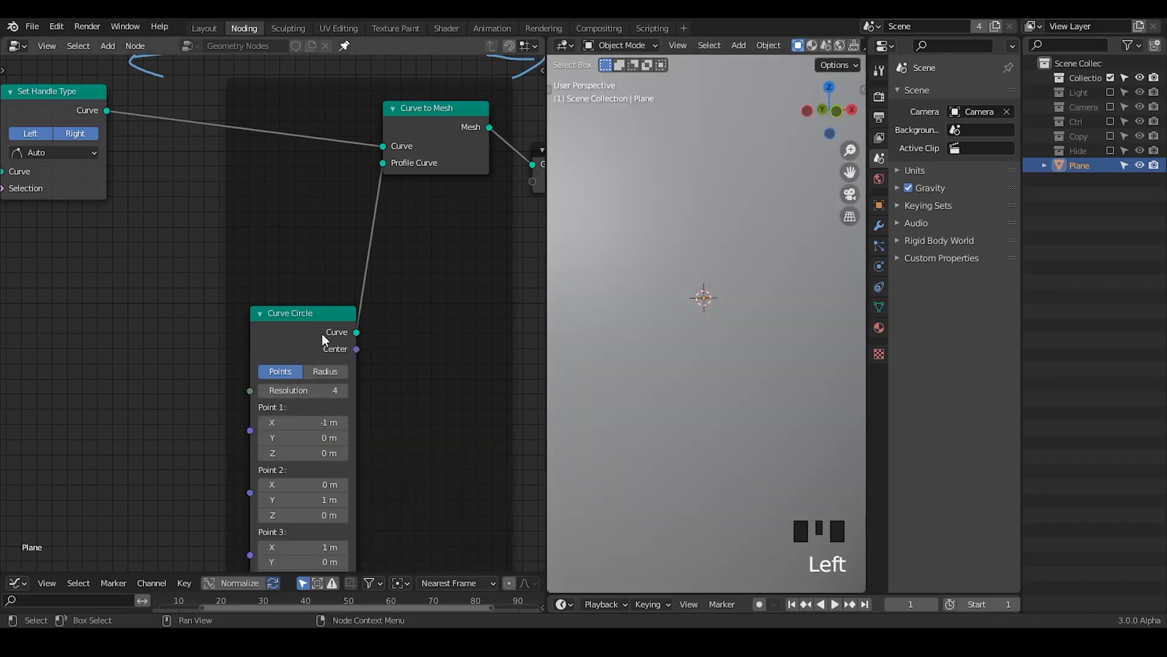
Step: Move the profile Curve Circle away from Curve to Mesh to make room between the two nodes
{"action": "left_click_drag", "start_coordinate": [326, 338], "coordinate": [321, 287]}
{"action": "mouse_move", "coordinate": [706, 292]}
{"action": "middle_mouse_down", "text": "ctrl"}
{"action": "mouse_move", "coordinate": [709, 381]}
{"action": "mouse_move", "coordinate": [687, 383]}
{"action": "mouse_move", "coordinate": [709, 338]}
{"action": "mouse_move", "coordinate": [699, 365]}
{"action": "middle_mouse_up", "text": "ctrl"}
{"action": "middle_click_drag", "start_coordinate": [345, 418], "coordinate": [394, 393]}
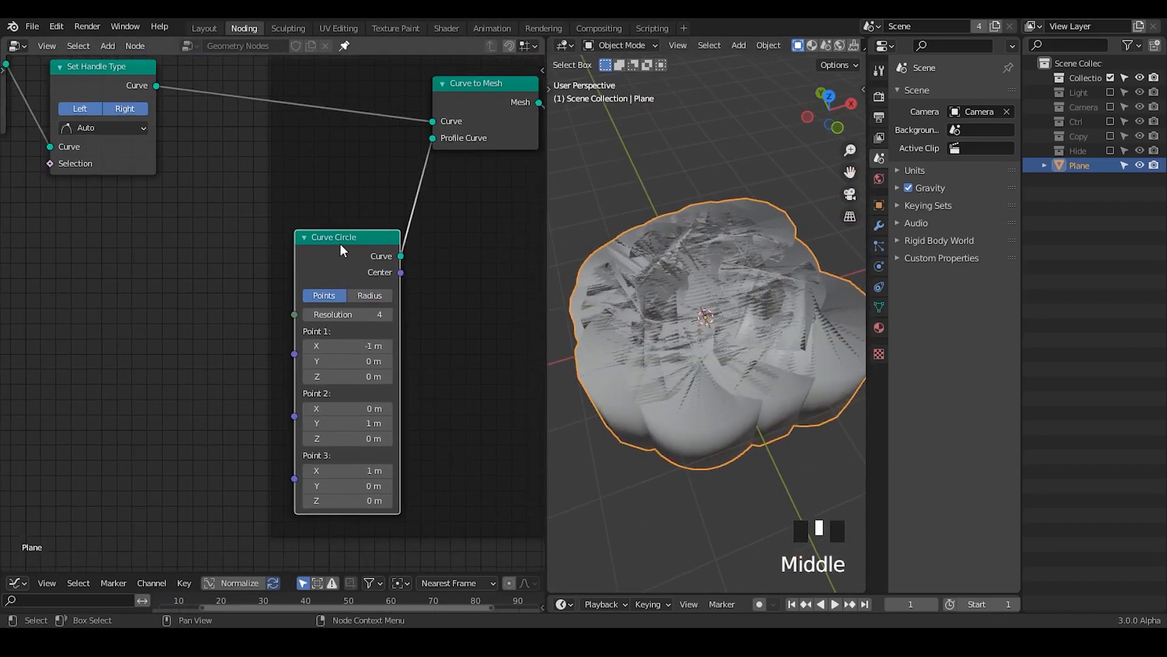
{"action": "left_click_drag", "start_coordinate": [344, 251], "coordinate": [256, 279]}
{"action": "middle_click_drag", "start_coordinate": [419, 303], "coordinate": [246, 316]}
{"action": "left_click_drag", "start_coordinate": [216, 114], "coordinate": [473, 269]}
{"action": "key", "text": "g"}
{"action": "left_click", "coordinate": [427, 215]}
{"action": "middle_click_drag", "start_coordinate": [426, 220], "coordinate": [158, 273]}
{"action": "left_click_drag", "start_coordinate": [158, 273], "coordinate": [315, 207]}
{"action": "middle_click_drag", "start_coordinate": [315, 206], "coordinate": [227, 287]}
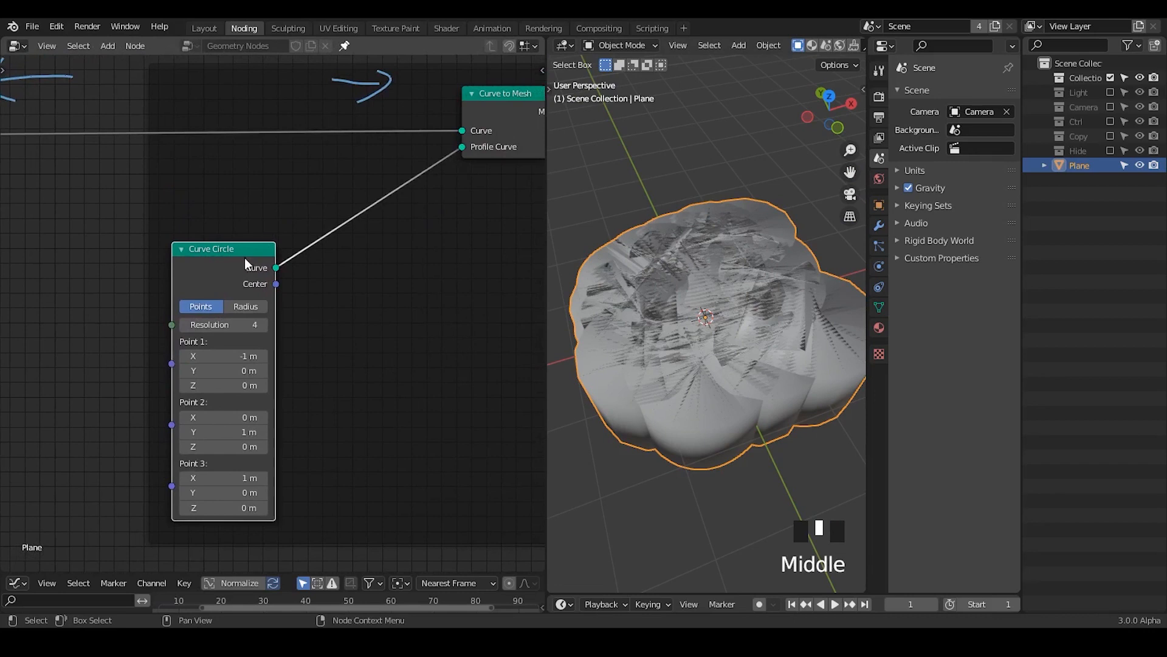
Step: Insert a Transform node between the profile Curve Circle and Curve to Mesh, and shift the Curve Circle further from it
{"action": "key", "text": "ctrl+a"}
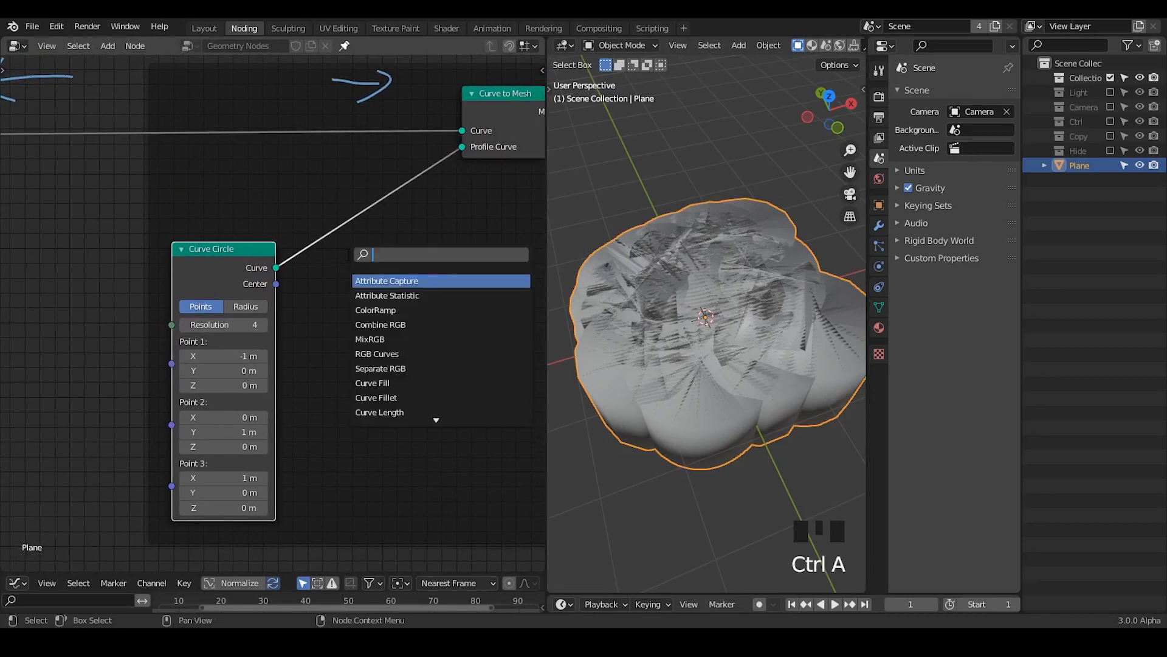
{"action": "type", "text": "transform"}
{"action": "key", "text": "Return"}
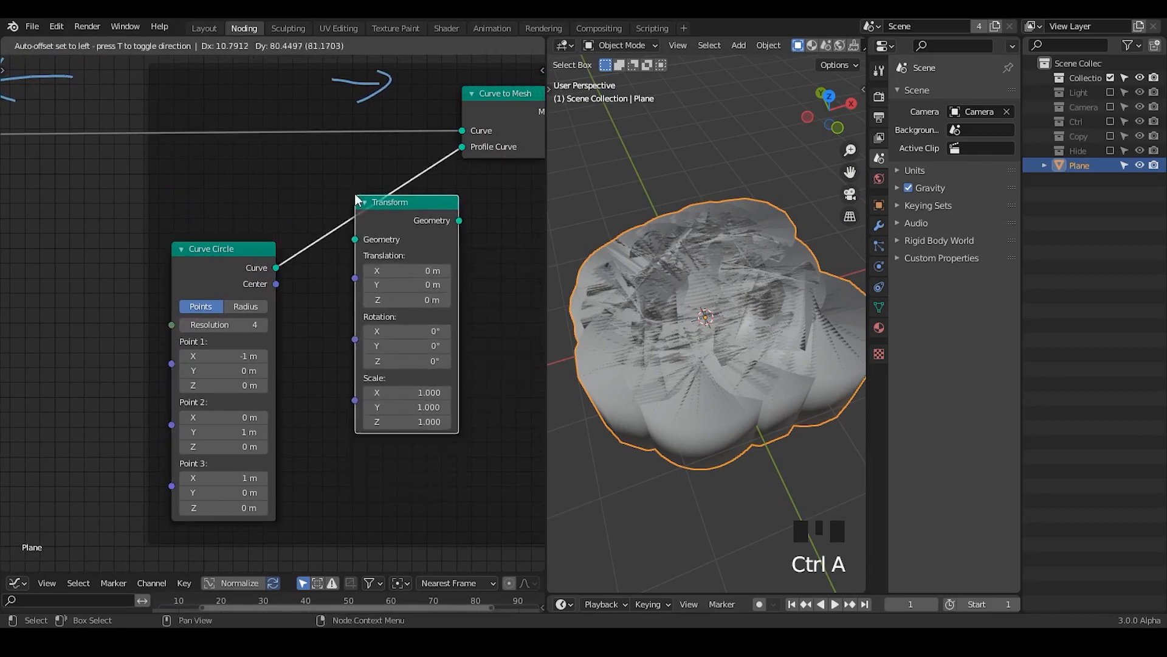
{"action": "left_click", "coordinate": [340, 183]}
{"action": "left_click_drag", "start_coordinate": [188, 280], "coordinate": [127, 278]}
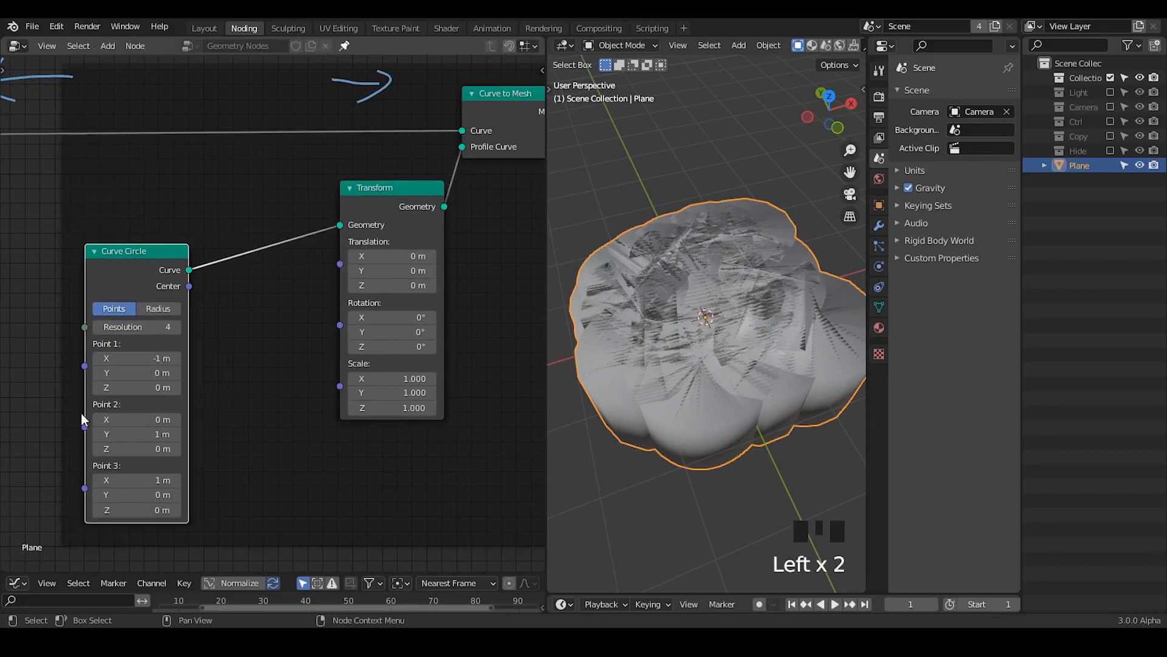
Step: Add a Value node, connect it to the Transform node's Scale, and set it to 0.050
{"action": "key", "text": "ctrl+a"}
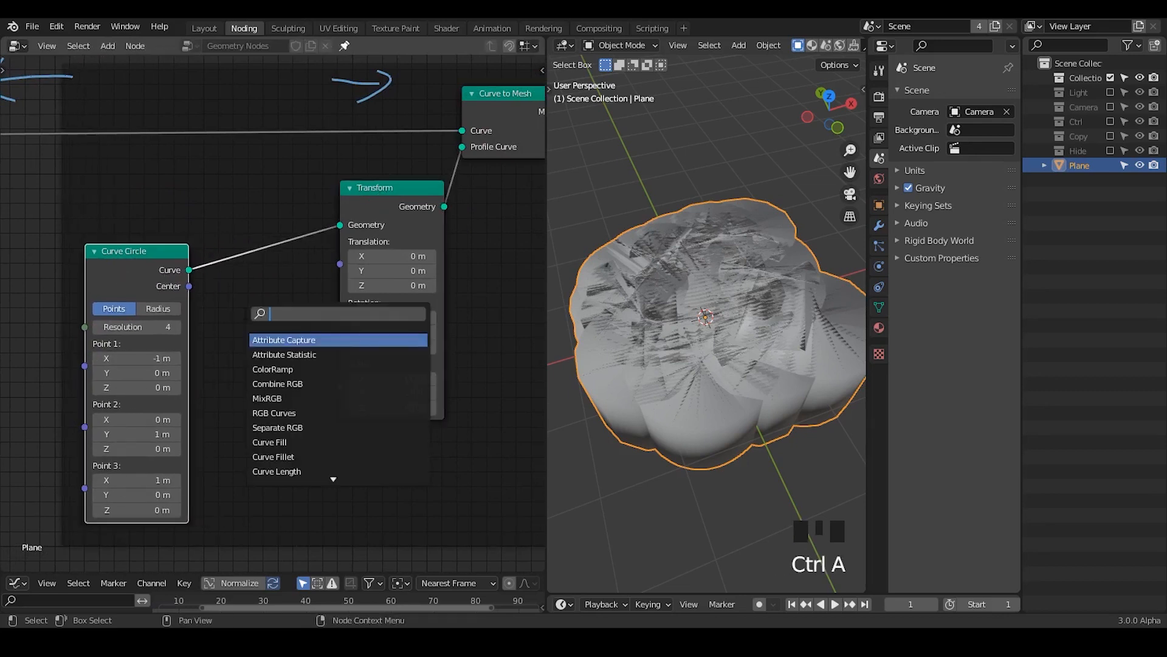
{"action": "key", "text": "Escape"}
{"action": "key", "text": "ctrl+a"}
{"action": "type", "text": "valuye"}
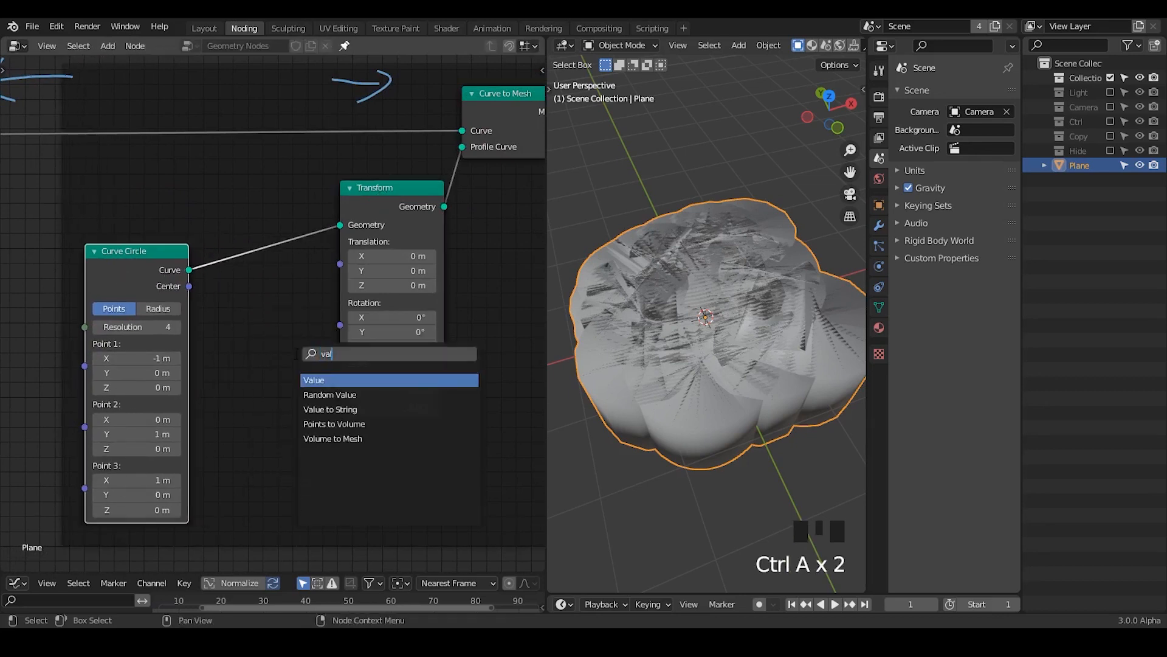
{"action": "key", "text": "Return"}
{"action": "key", "text": "ctrl+a"}
{"action": "type", "text": "value"}
{"action": "key", "text": "Return"}
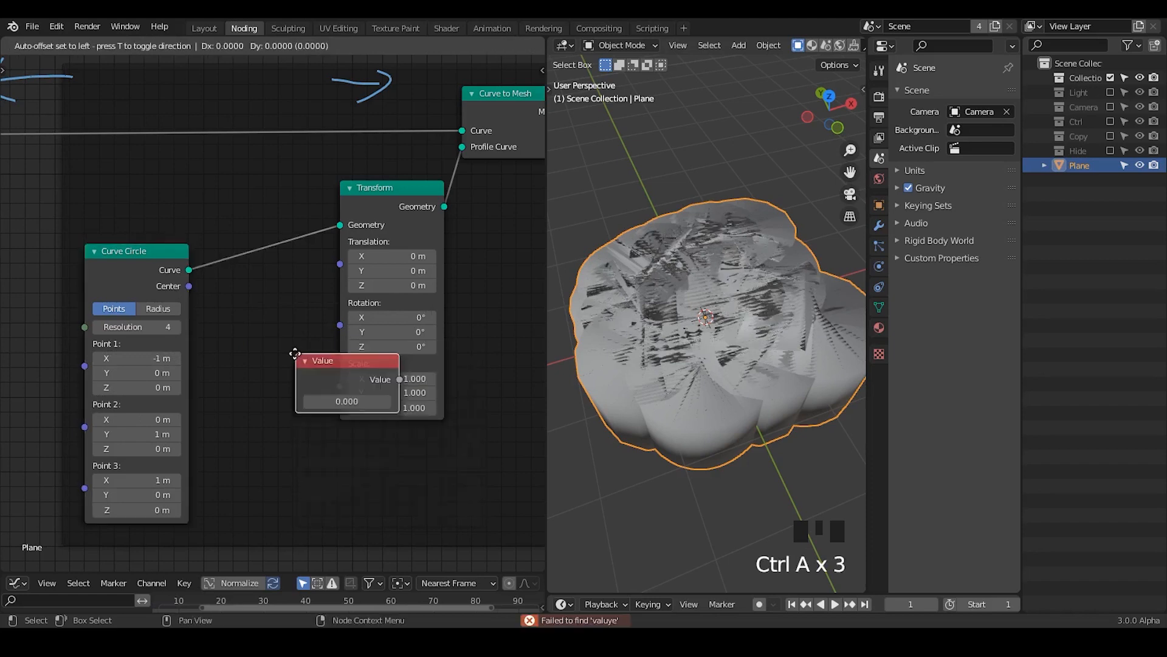
{"action": "left_click", "coordinate": [209, 365]}
{"action": "left_click_drag", "start_coordinate": [310, 387], "coordinate": [340, 385]}
{"action": "mouse_move", "coordinate": [257, 408]}
{"action": "left_mouse_down", "text": "shift"}
{"action": "mouse_move", "coordinate": [275, 408]}
{"action": "mouse_move", "coordinate": [265, 408]}
{"action": "left_mouse_up", "text": "shift"}
Step: View the ring from the front in an enlarged viewport, annotate arrows above and below it, and erase the strokes
{"action": "middle_click_drag", "start_coordinate": [745, 442], "coordinate": [742, 323], "text": "ctrl"}
{"action": "left_click", "coordinate": [837, 114]}
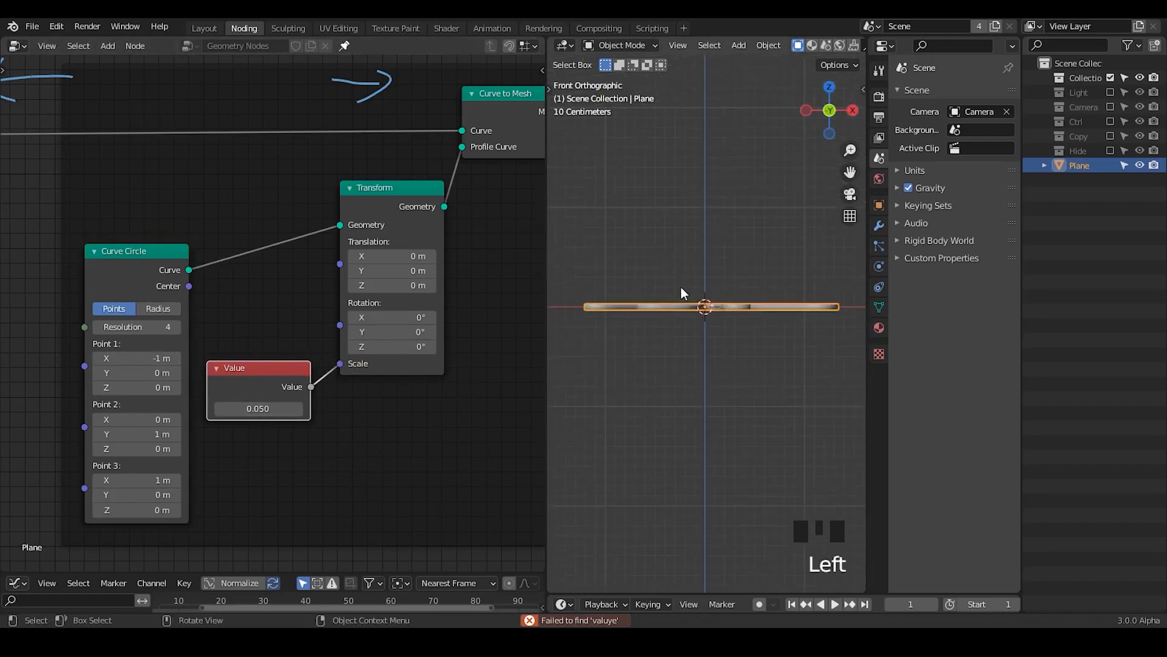
{"action": "left_click_drag", "start_coordinate": [544, 289], "coordinate": [276, 304]}
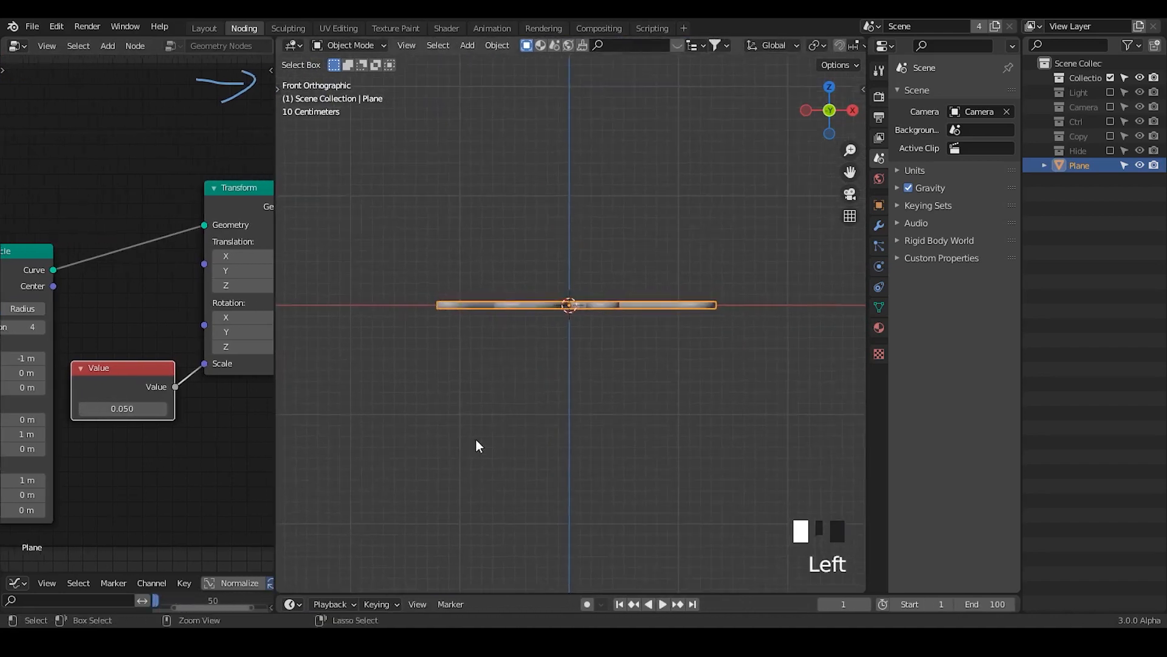
{"action": "middle_click_drag", "start_coordinate": [476, 443], "coordinate": [474, 377], "text": "ctrl"}
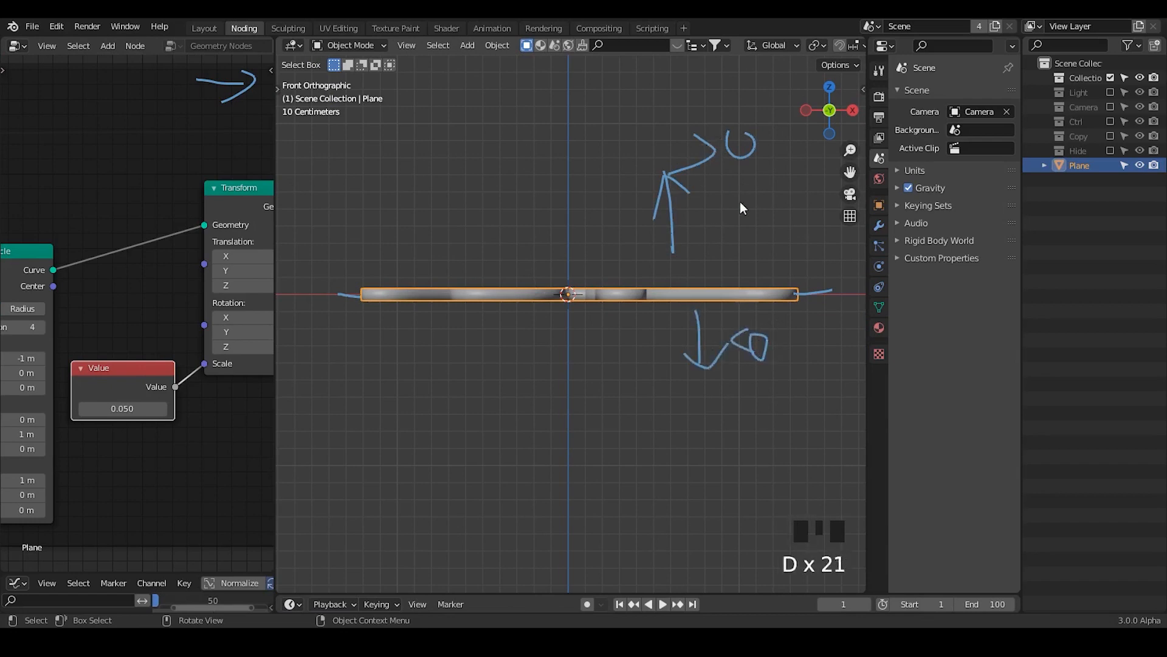
{"action": "middle_click_drag", "start_coordinate": [229, 438], "coordinate": [149, 445]}
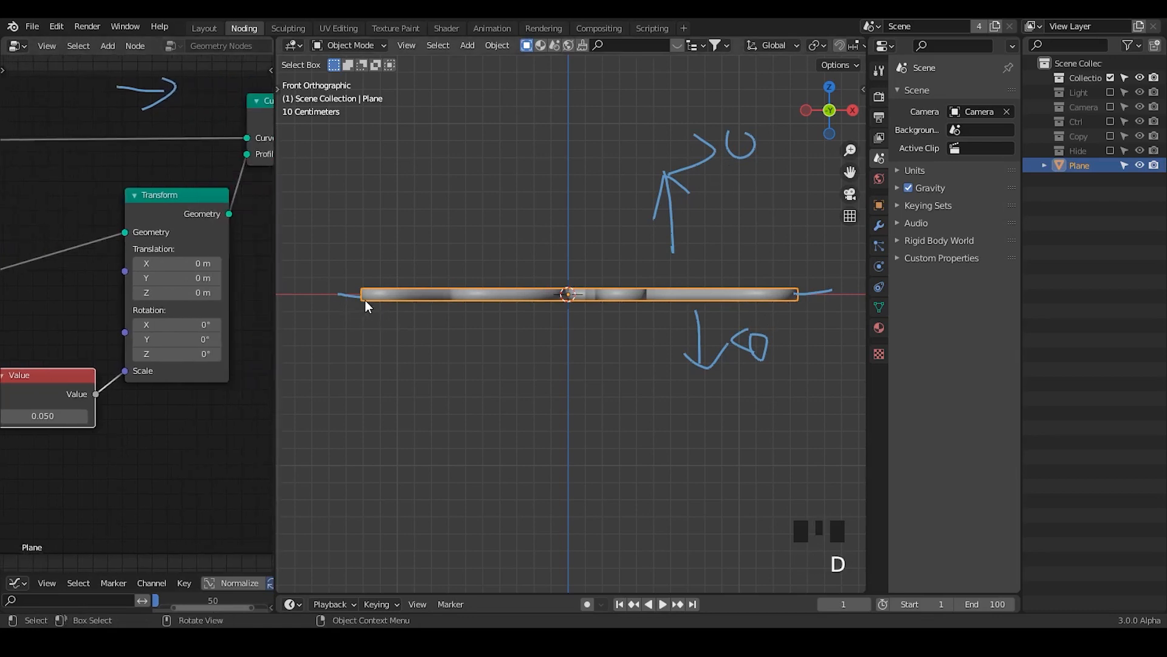
{"action": "right_click_drag", "start_coordinate": [798, 266], "coordinate": [821, 147]}
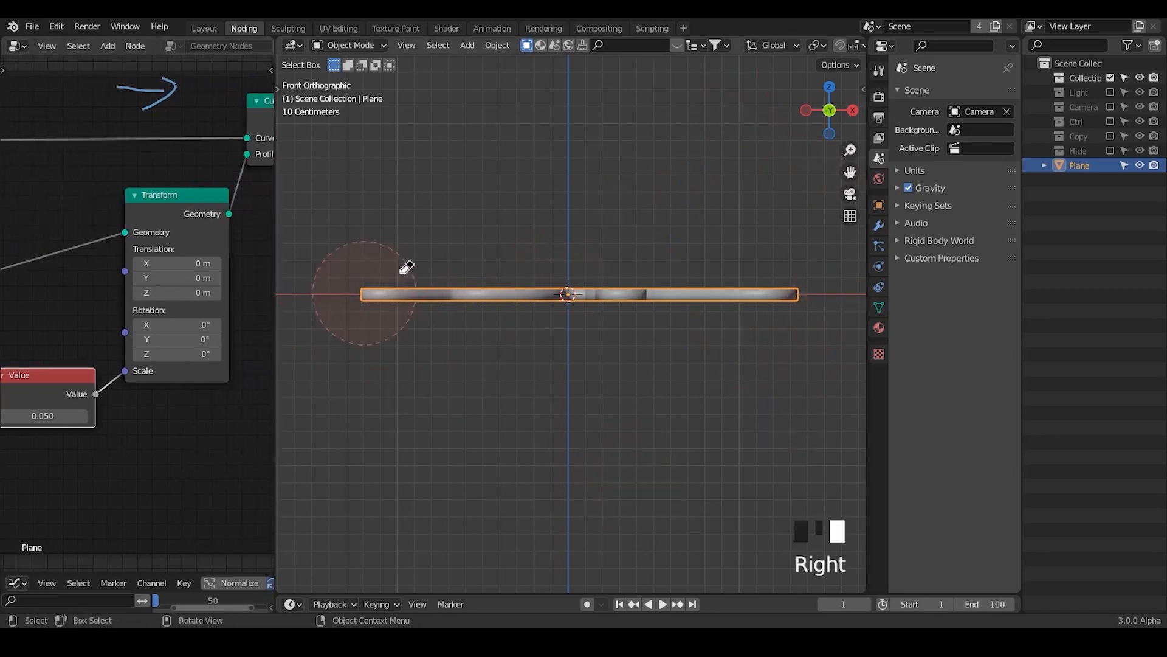
Step: Detach Group Output from the frame and move it further away from Curve to Mesh
{"action": "left_click_drag", "start_coordinate": [275, 260], "coordinate": [626, 253]}
{"action": "middle_click_drag", "start_coordinate": [564, 251], "coordinate": [290, 288]}
{"action": "left_click_drag", "start_coordinate": [329, 177], "coordinate": [509, 128]}
{"action": "key", "text": "ctrl+a"}
{"action": "type", "text": "set"}
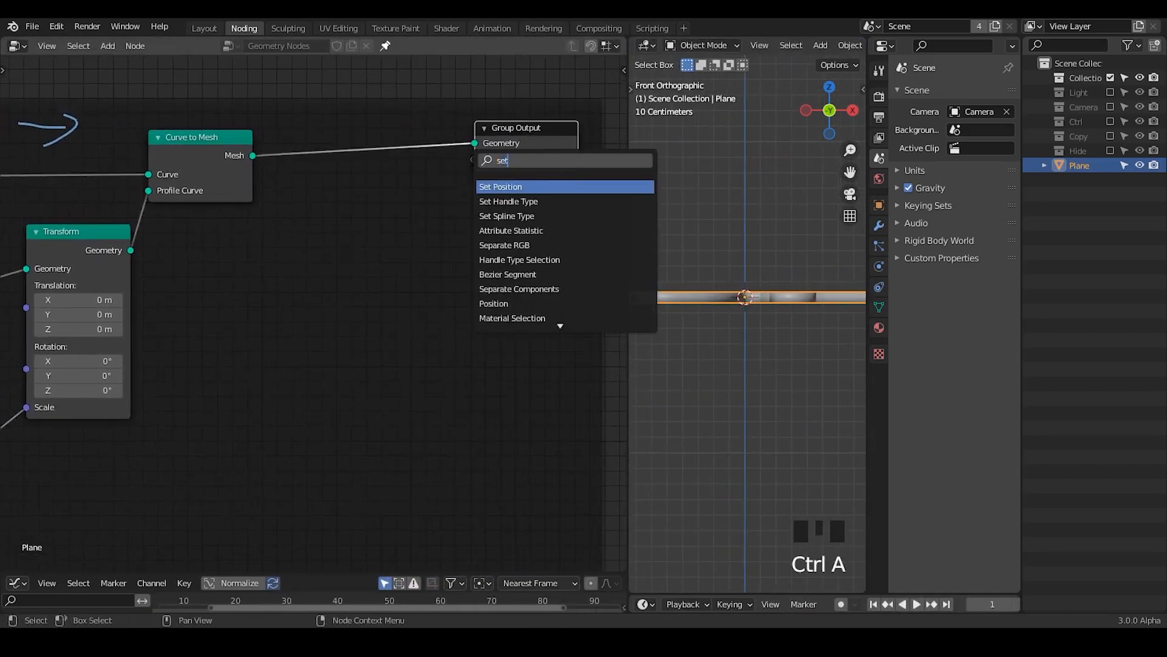
{"action": "key", "text": "BackSpace"}
{"action": "key", "text": "BackSpace"}
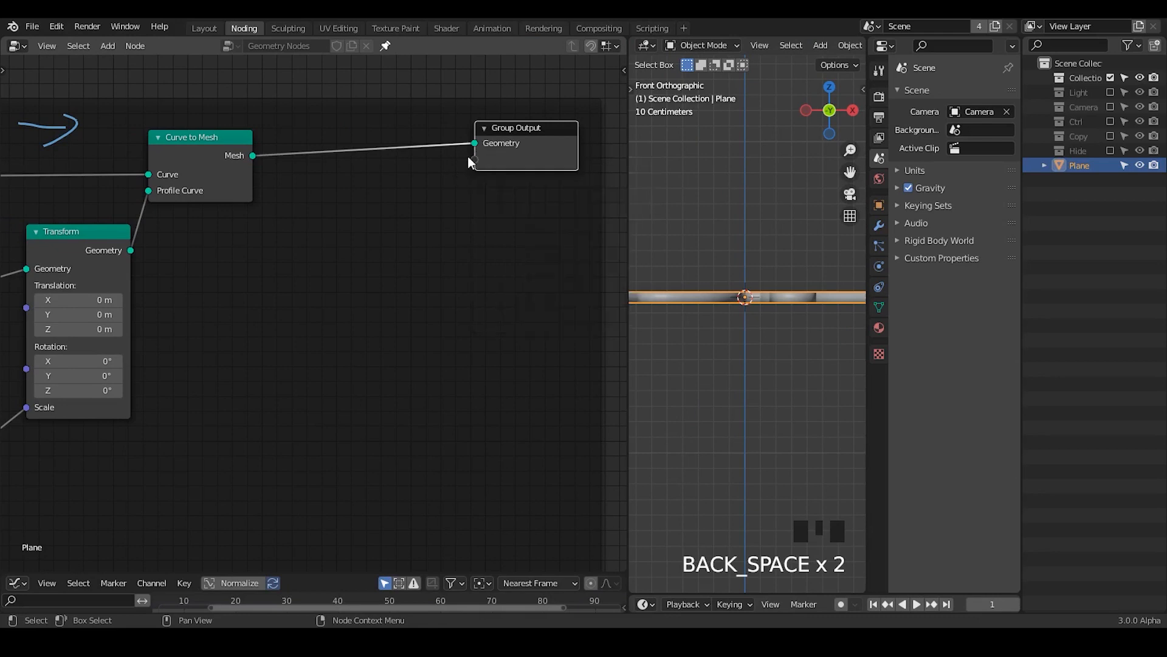
{"action": "left_click", "coordinate": [505, 145]}
{"action": "key", "text": "alt+p"}
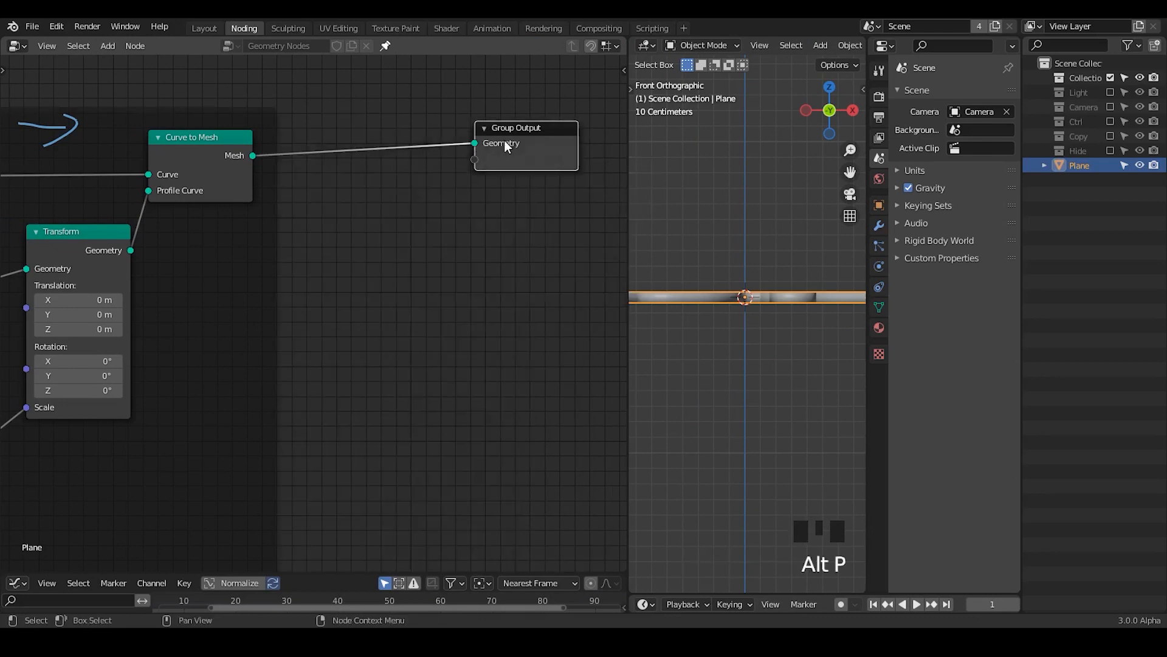
{"action": "key", "text": "g"}
{"action": "left_click", "coordinate": [617, 162]}
Step: Insert a Set Position node between Curve to Mesh and Group Output, and move both it and Group Output further along
{"action": "middle_click_drag", "start_coordinate": [423, 258], "coordinate": [387, 265]}
{"action": "key", "text": "ctrl+a"}
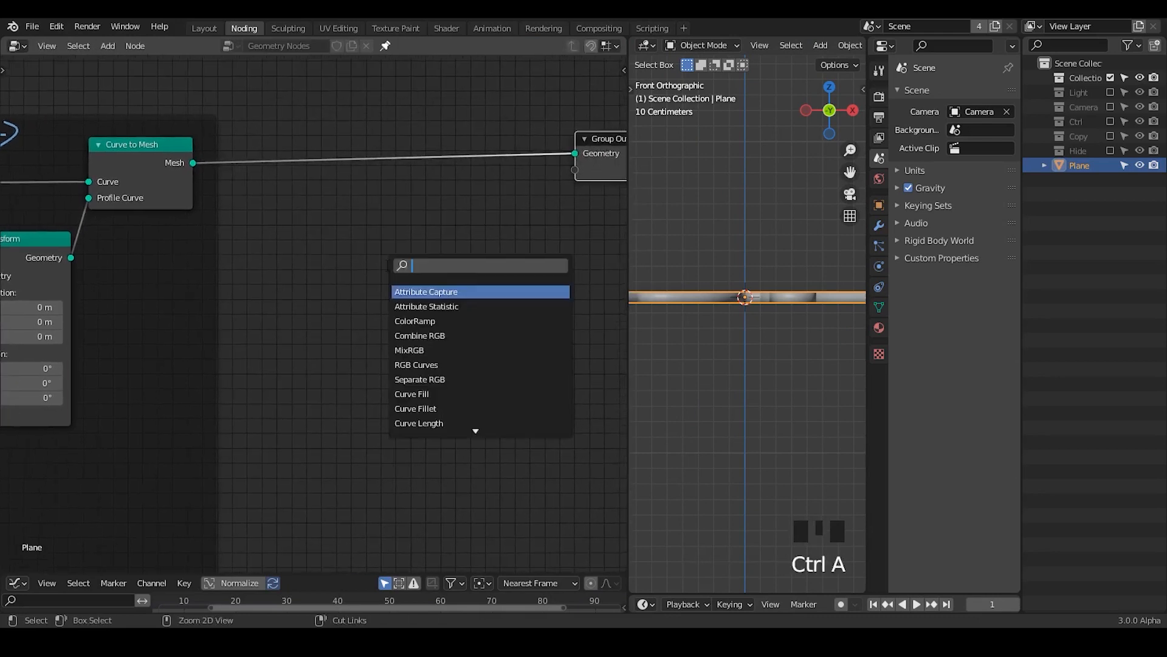
{"action": "type", "text": "set pos"}
{"action": "key", "text": "Return"}
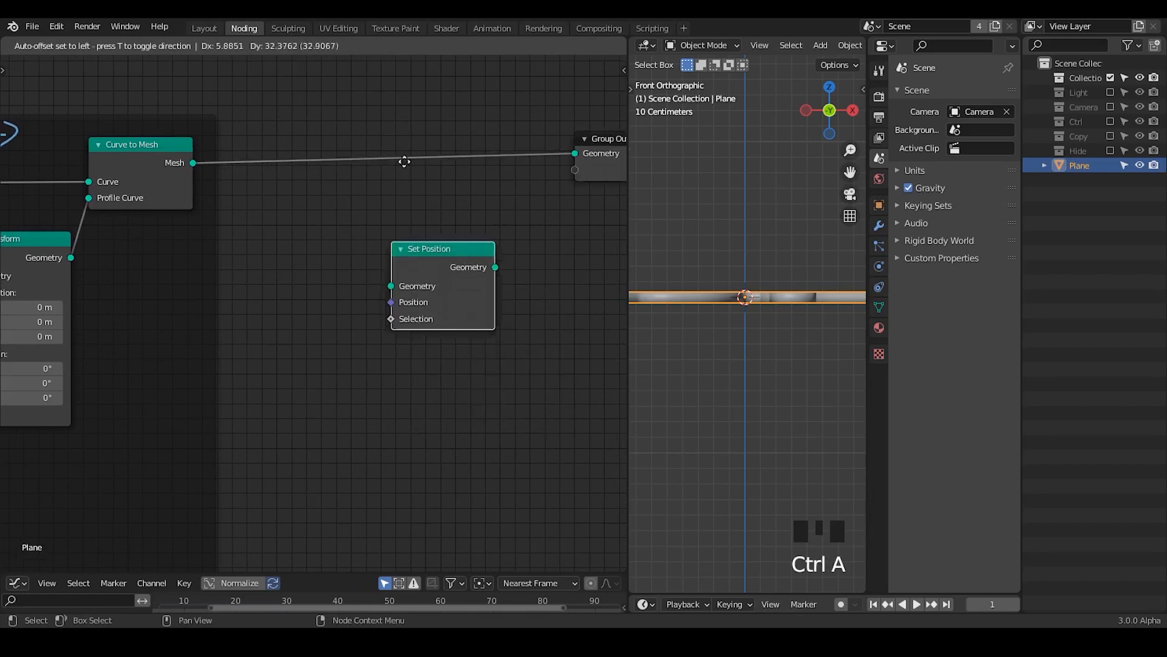
{"action": "left_click", "coordinate": [424, 124]}
{"action": "middle_click_drag", "start_coordinate": [414, 264], "coordinate": [231, 278]}
{"action": "left_click_drag", "start_coordinate": [201, 92], "coordinate": [447, 262]}
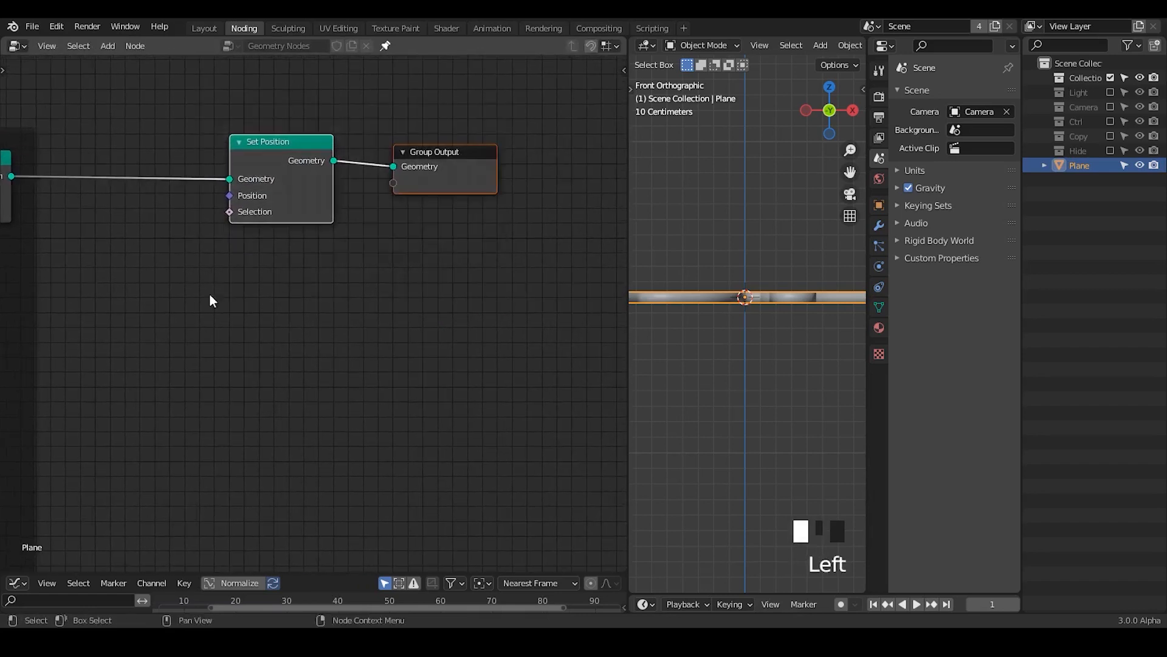
{"action": "key", "text": "g"}
{"action": "left_click", "coordinate": [487, 298]}
Step: Add a Position node and a vector Add node before the new Set Position, and connect Position to Add's first Vector input
{"action": "key", "text": "ctrl+a"}
{"action": "type", "text": "posit"}
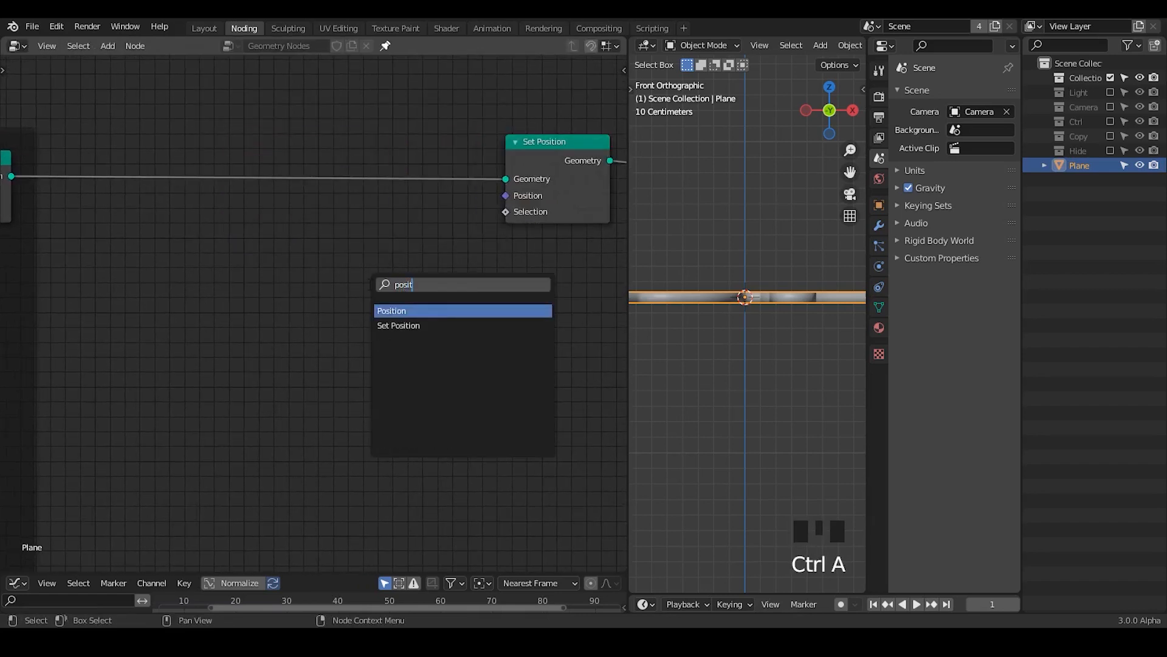
{"action": "key", "text": "Return"}
{"action": "left_click", "coordinate": [143, 231]}
{"action": "key", "text": "ctrl+a"}
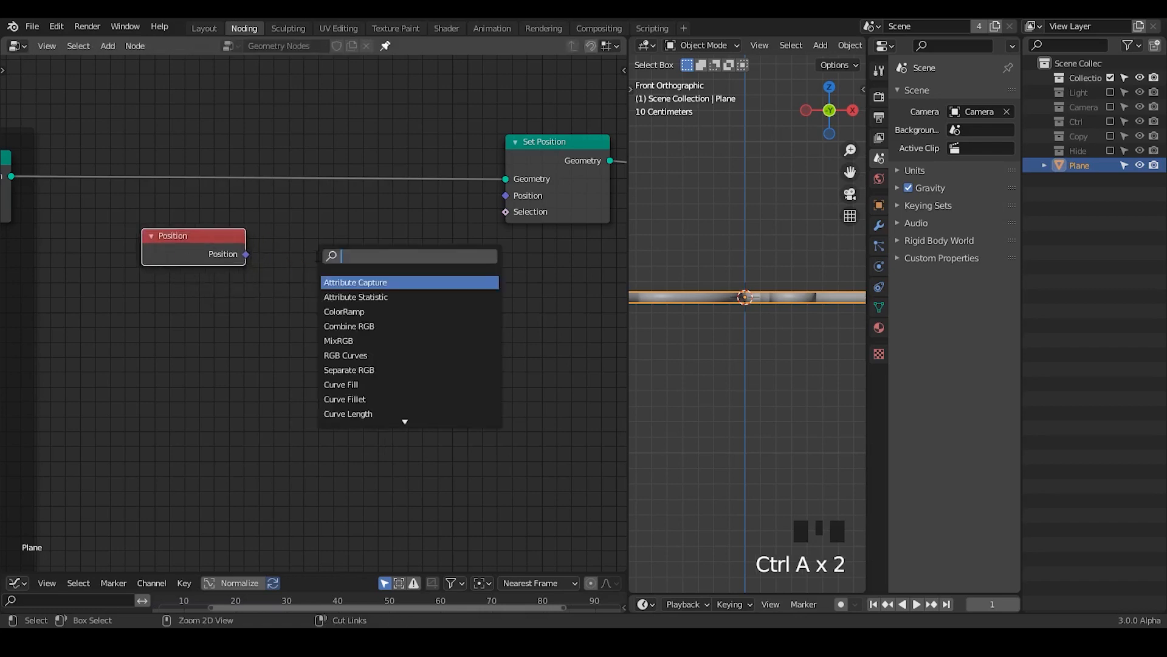
{"action": "type", "text": "vector add"}
{"action": "key", "text": "Return"}
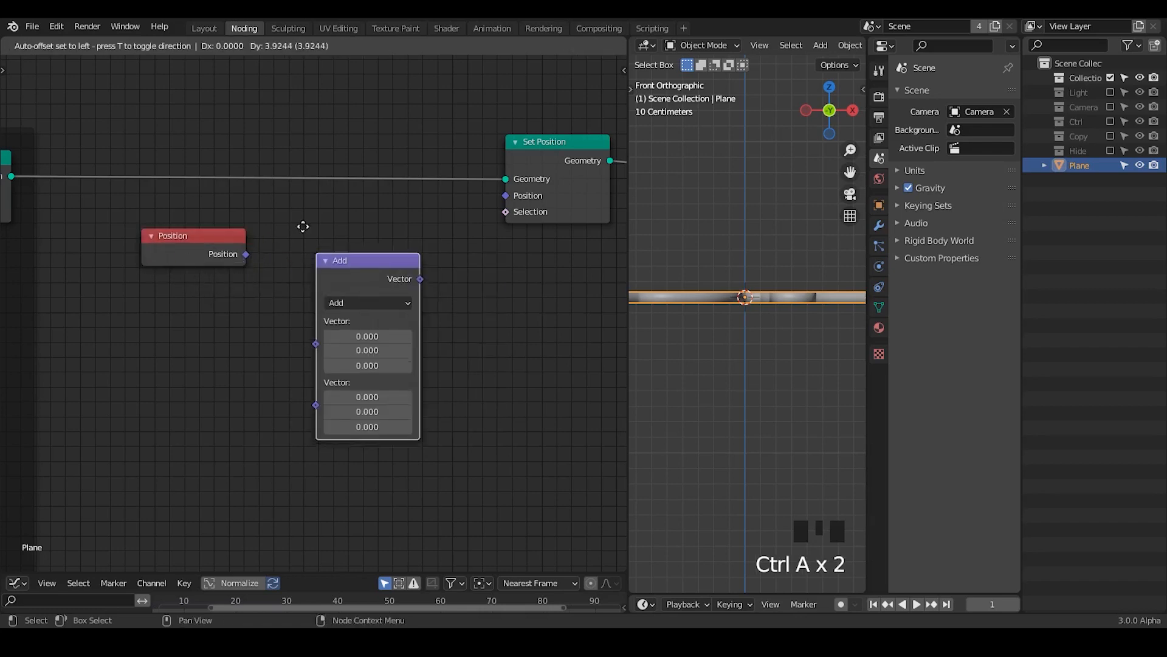
{"action": "left_click", "coordinate": [277, 194]}
{"action": "left_click_drag", "start_coordinate": [208, 255], "coordinate": [289, 311]}
{"action": "left_click", "coordinate": [340, 269]}
{"action": "left_click", "coordinate": [254, 281]}
Step: Review the earlier Position and Add nodes feeding the first Set Position, outlining the Position node with an annotation and erasing it
{"action": "middle_click_drag", "start_coordinate": [23, 367], "coordinate": [318, 421]}
{"action": "middle_click_drag", "start_coordinate": [241, 367], "coordinate": [545, 329]}
{"action": "left_click_drag", "start_coordinate": [137, 275], "coordinate": [136, 263]}
{"action": "middle_click_drag", "start_coordinate": [183, 373], "coordinate": [220, 221]}
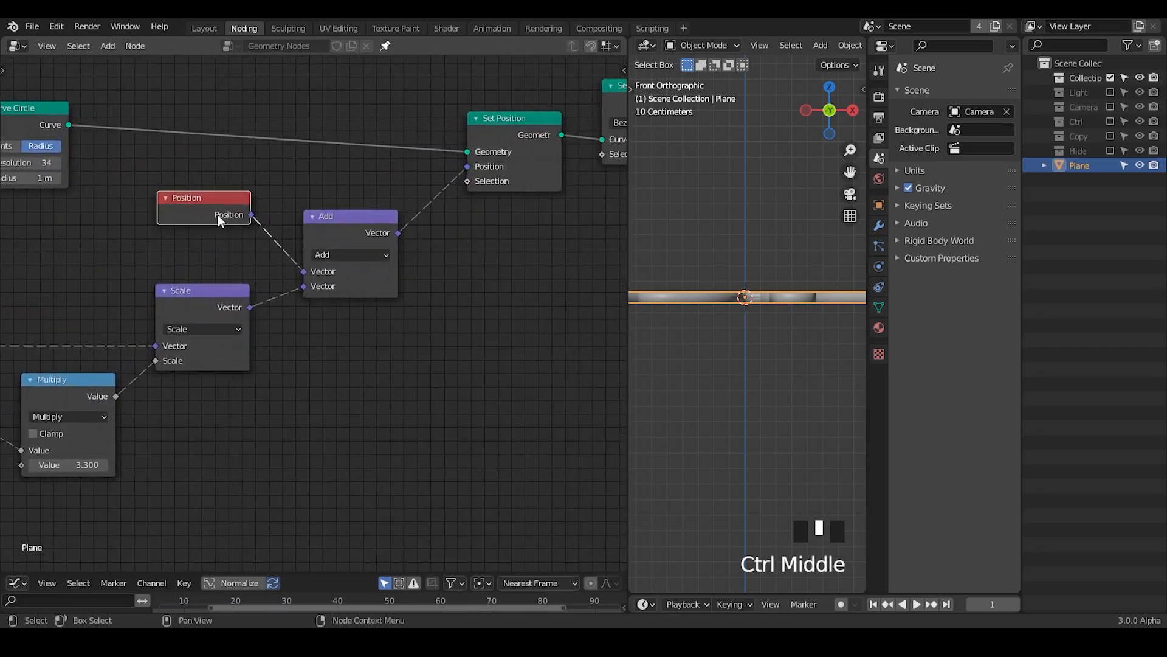
{"action": "middle_click_drag", "start_coordinate": [492, 331], "coordinate": [488, 324]}
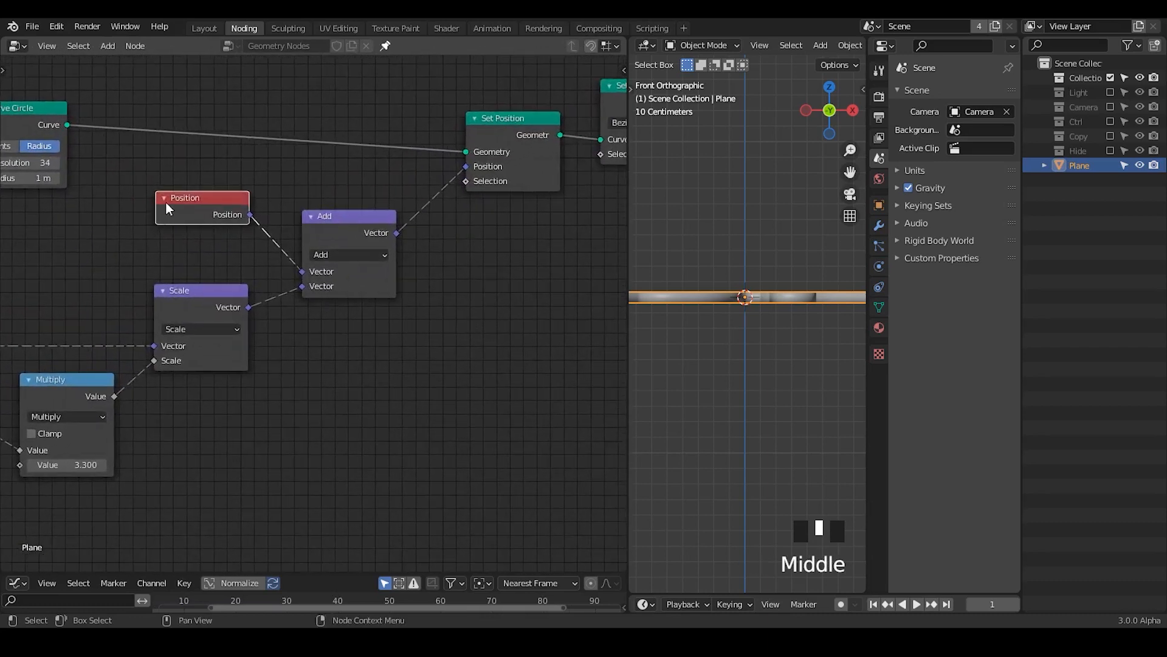
{"action": "left_click_drag", "start_coordinate": [127, 181], "coordinate": [136, 265]}
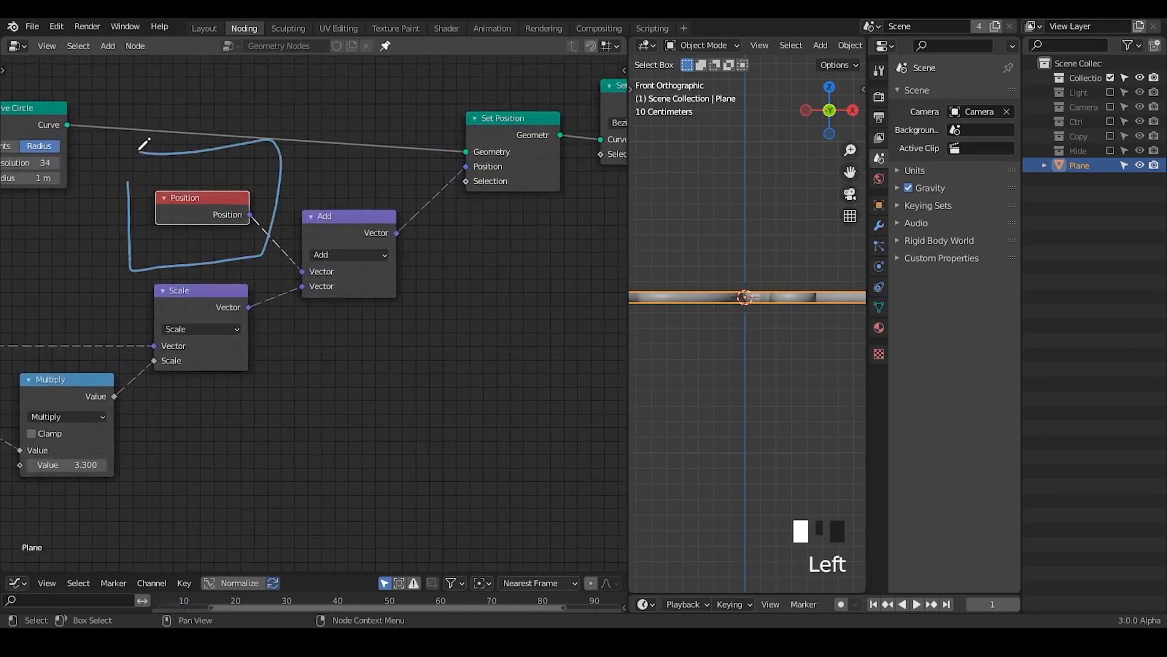
{"action": "left_click_drag", "start_coordinate": [140, 151], "coordinate": [138, 151]}
{"action": "key", "text": "d"}
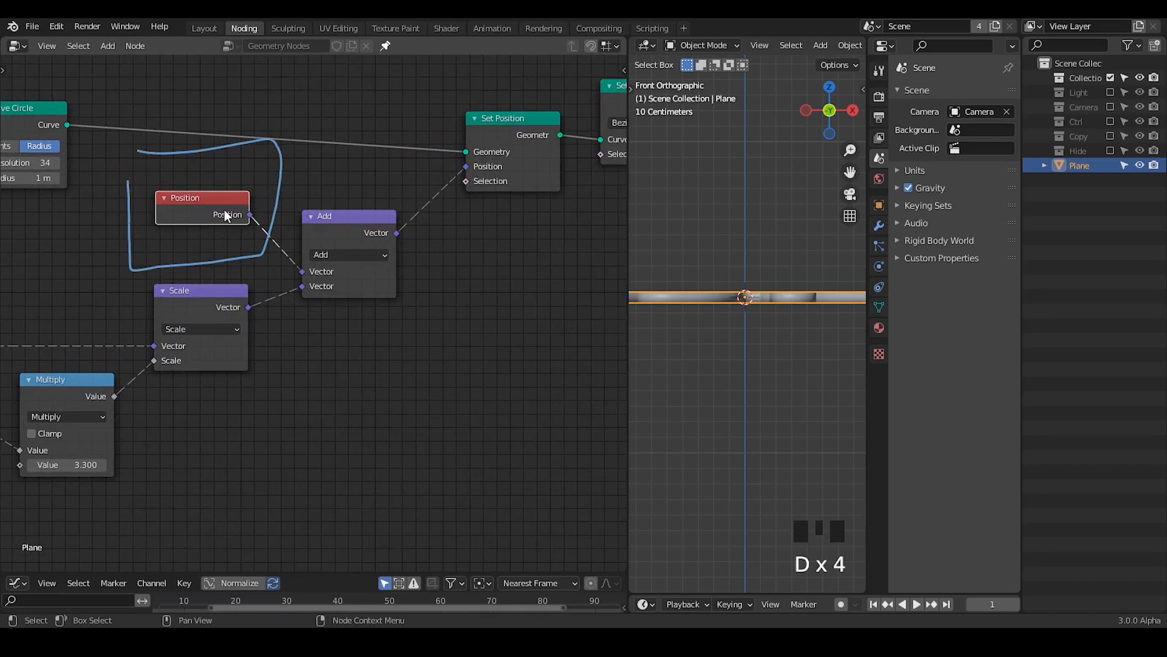
{"action": "left_click_drag", "start_coordinate": [225, 215], "coordinate": [222, 209]}
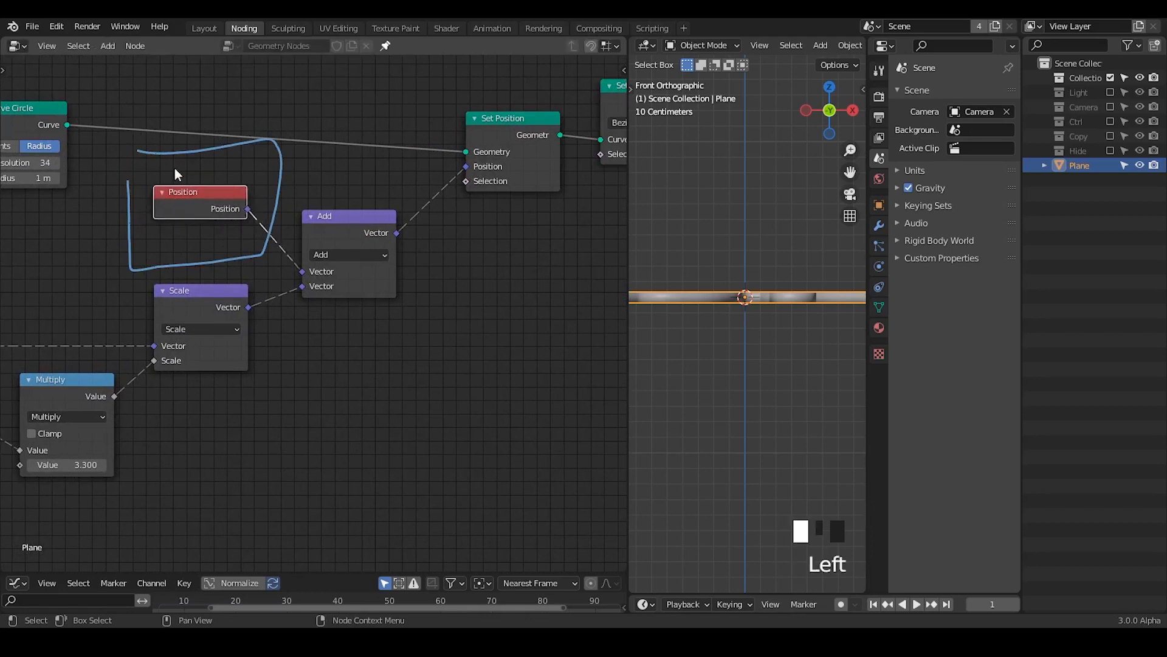
{"action": "left_click_drag", "start_coordinate": [491, 121], "coordinate": [477, 117]}
{"action": "mouse_move", "coordinate": [386, 164]}
{"action": "right_mouse_down"}
{"action": "mouse_move", "coordinate": [79, 221]}
{"action": "mouse_move", "coordinate": [147, 282]}
{"action": "right_mouse_up"}
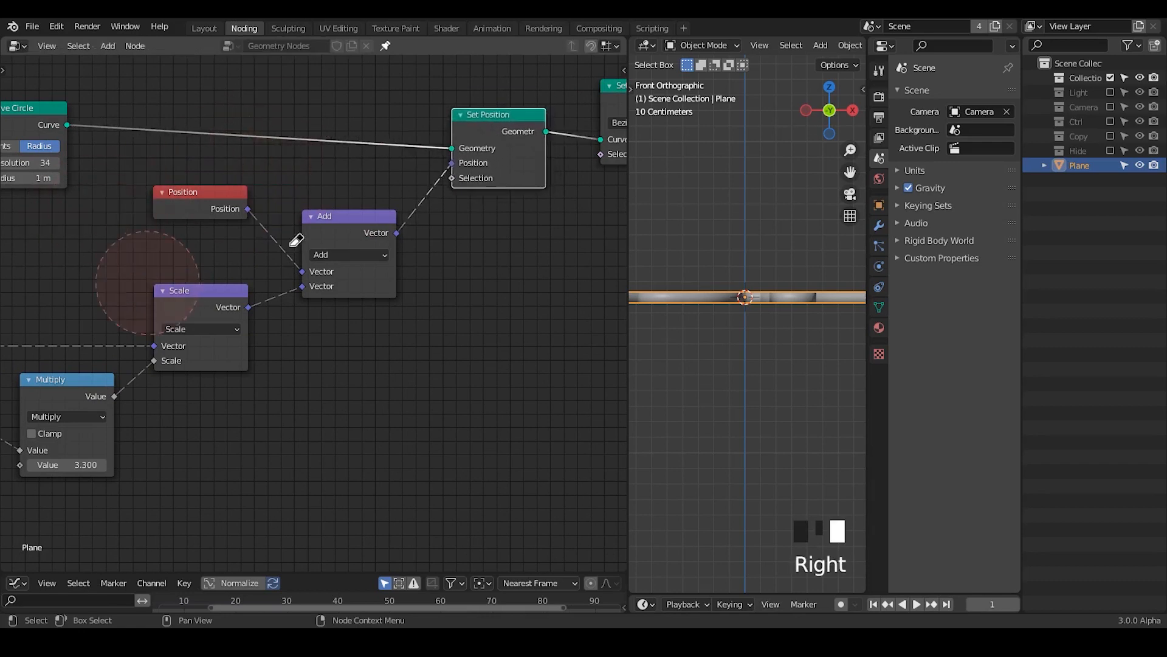
{"action": "left_click_drag", "start_coordinate": [193, 213], "coordinate": [194, 209]}
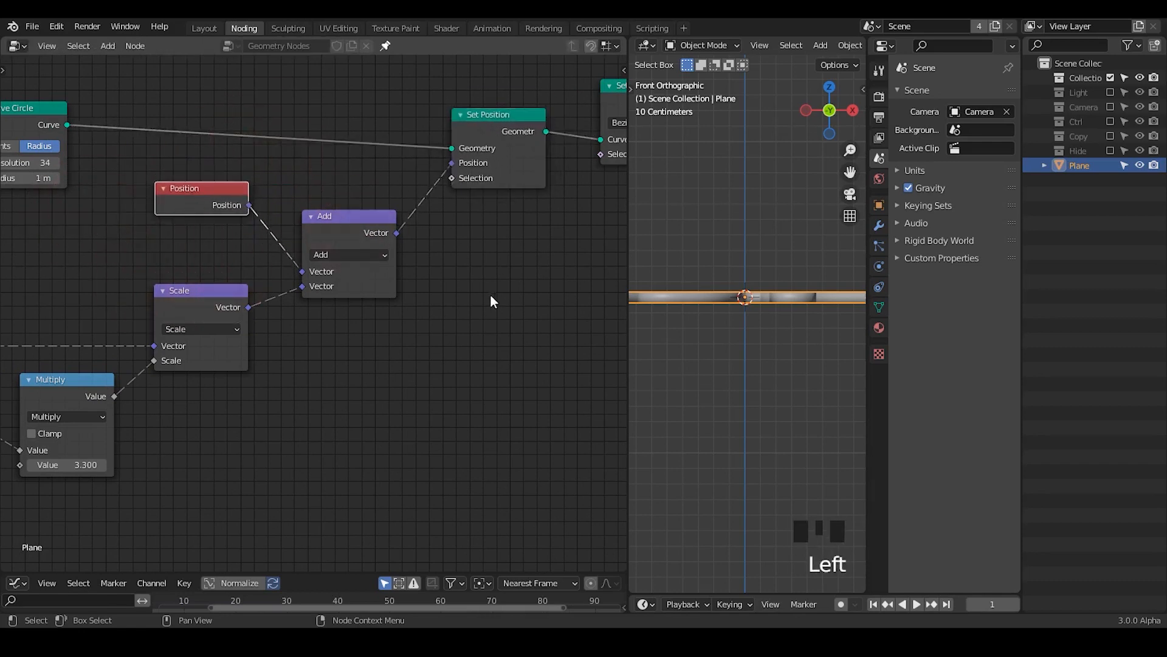
Step: Return to the new Position and Add nodes after Curve to Mesh and rearrange them closer together
{"action": "mouse_move", "coordinate": [490, 299]}
{"action": "middle_mouse_down"}
{"action": "mouse_move", "coordinate": [247, 309]}
{"action": "mouse_move", "coordinate": [499, 298]}
{"action": "middle_mouse_up"}
{"action": "left_click_drag", "start_coordinate": [278, 207], "coordinate": [584, 251]}
{"action": "middle_click_drag", "start_coordinate": [584, 250], "coordinate": [134, 264]}
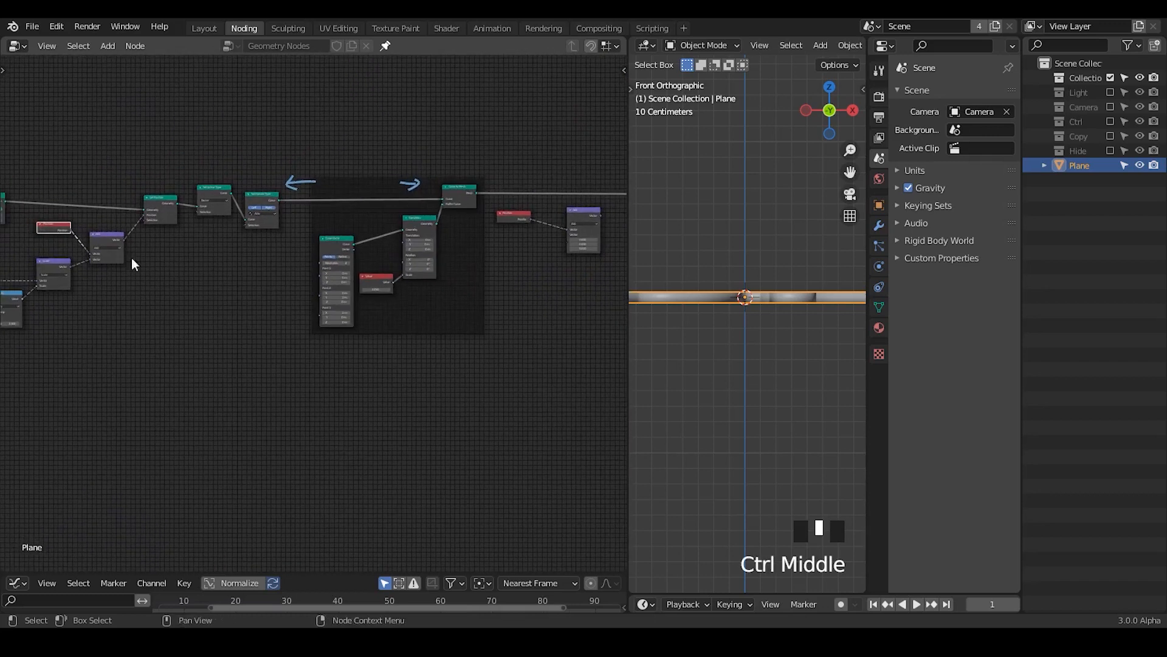
{"action": "left_click_drag", "start_coordinate": [72, 231], "coordinate": [393, 256]}
{"action": "middle_click_drag", "start_coordinate": [527, 279], "coordinate": [258, 355]}
{"action": "middle_click_drag", "start_coordinate": [259, 354], "coordinate": [300, 240], "text": "ctrl"}
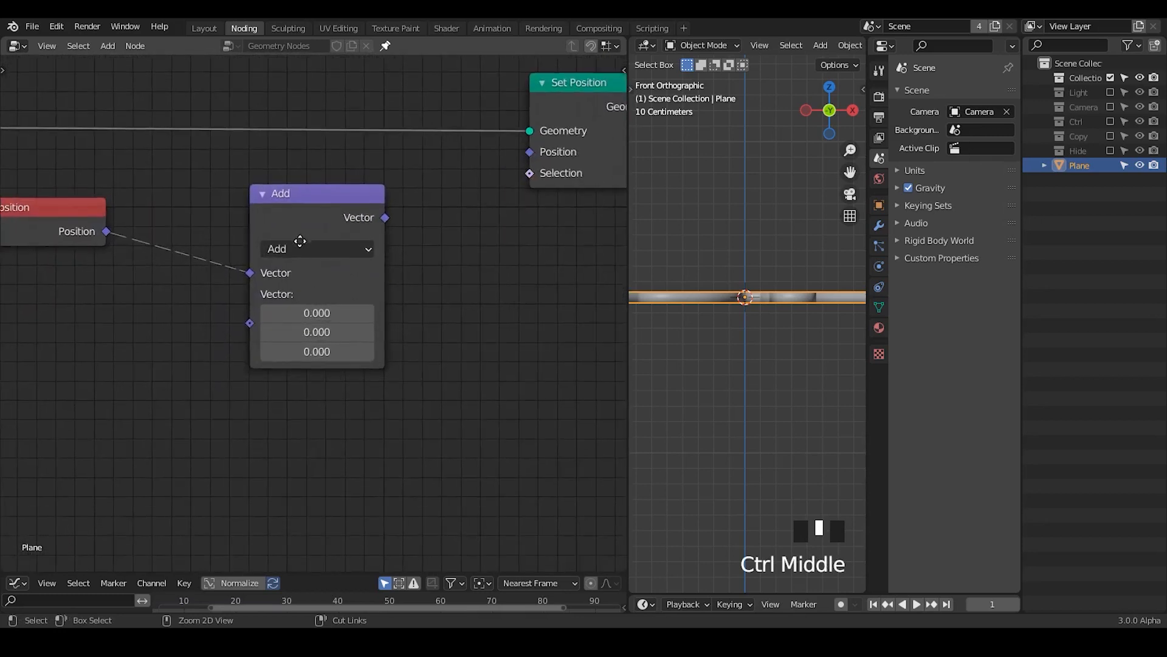
{"action": "middle_click_drag", "start_coordinate": [240, 292], "coordinate": [417, 287]}
{"action": "left_click_drag", "start_coordinate": [232, 202], "coordinate": [237, 201]}
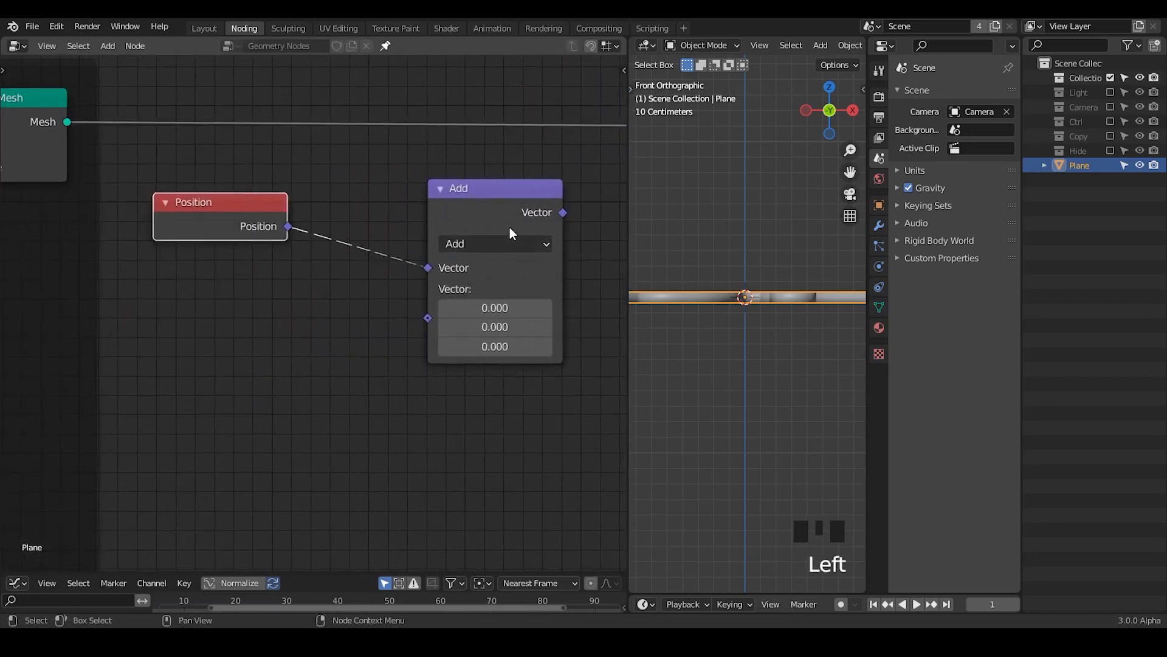
{"action": "left_click_drag", "start_coordinate": [511, 225], "coordinate": [488, 192]}
{"action": "left_click_drag", "start_coordinate": [236, 191], "coordinate": [259, 226]}
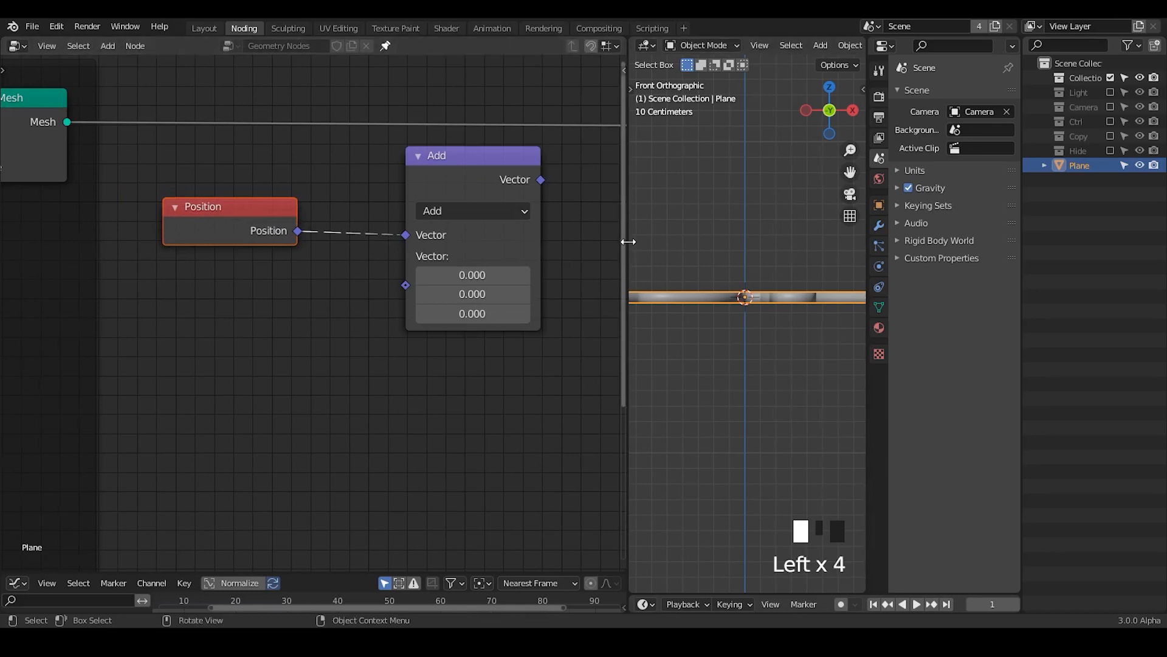
Step: Add a Separate XYZ node below the vector Add node and connect the Position output to its Vector input
{"action": "left_click_drag", "start_coordinate": [628, 242], "coordinate": [583, 241]}
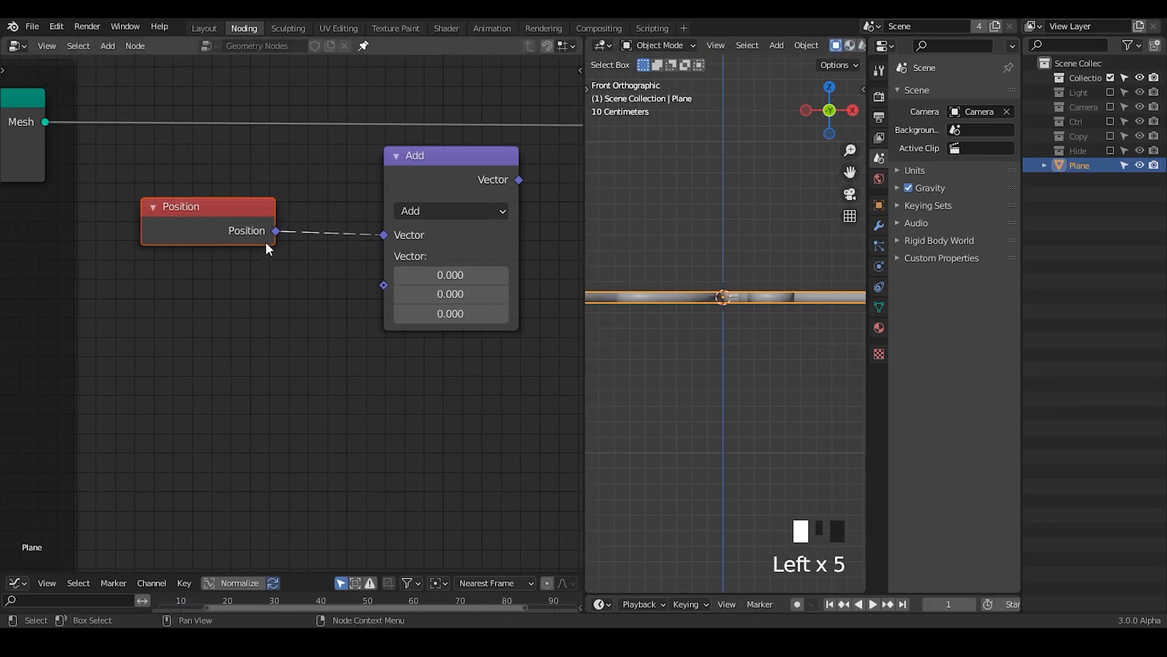
{"action": "key", "text": "ctrl+a"}
{"action": "type", "text": "separate"}
{"action": "key", "text": "Down"}
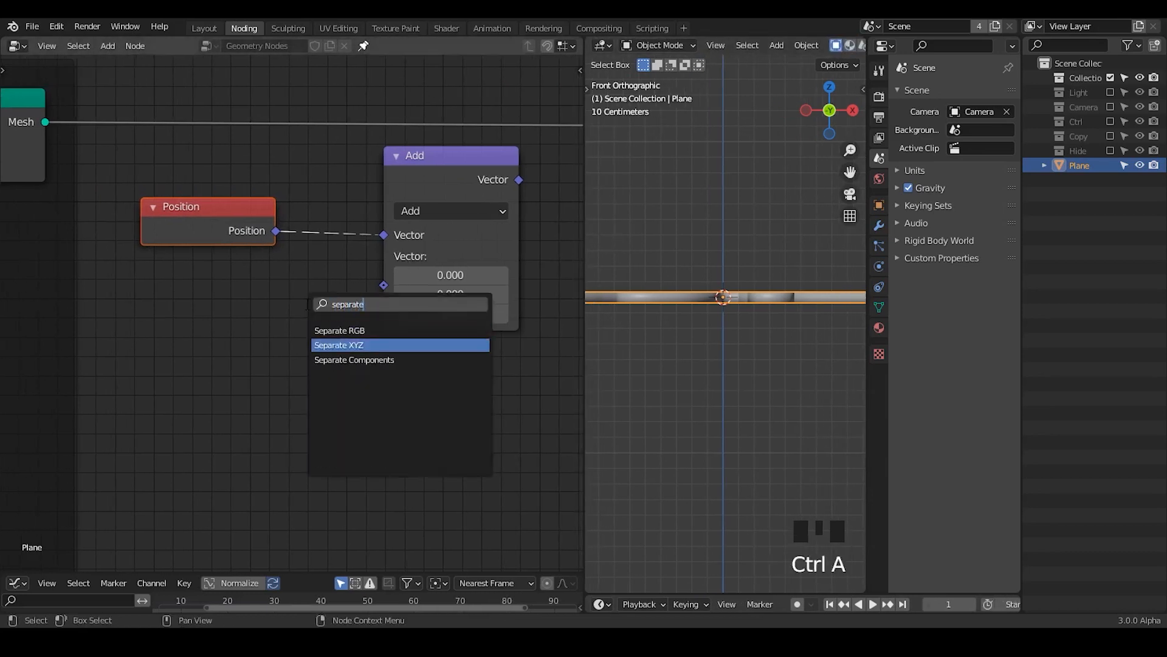
{"action": "key", "text": "Return"}
{"action": "left_click", "coordinate": [345, 337]}
{"action": "left_click_drag", "start_coordinate": [276, 230], "coordinate": [346, 437]}
Step: Add a Float Compare node beside Separate XYZ and connect the Z output to its A input
{"action": "middle_click_drag", "start_coordinate": [524, 410], "coordinate": [352, 367]}
{"action": "mouse_move", "coordinate": [685, 318]}
{"action": "middle_mouse_down", "text": "ctrl"}
{"action": "mouse_move", "coordinate": [670, 344]}
{"action": "mouse_move", "coordinate": [665, 323]}
{"action": "middle_mouse_up", "text": "ctrl"}
{"action": "left_click_drag", "start_coordinate": [585, 269], "coordinate": [438, 269]}
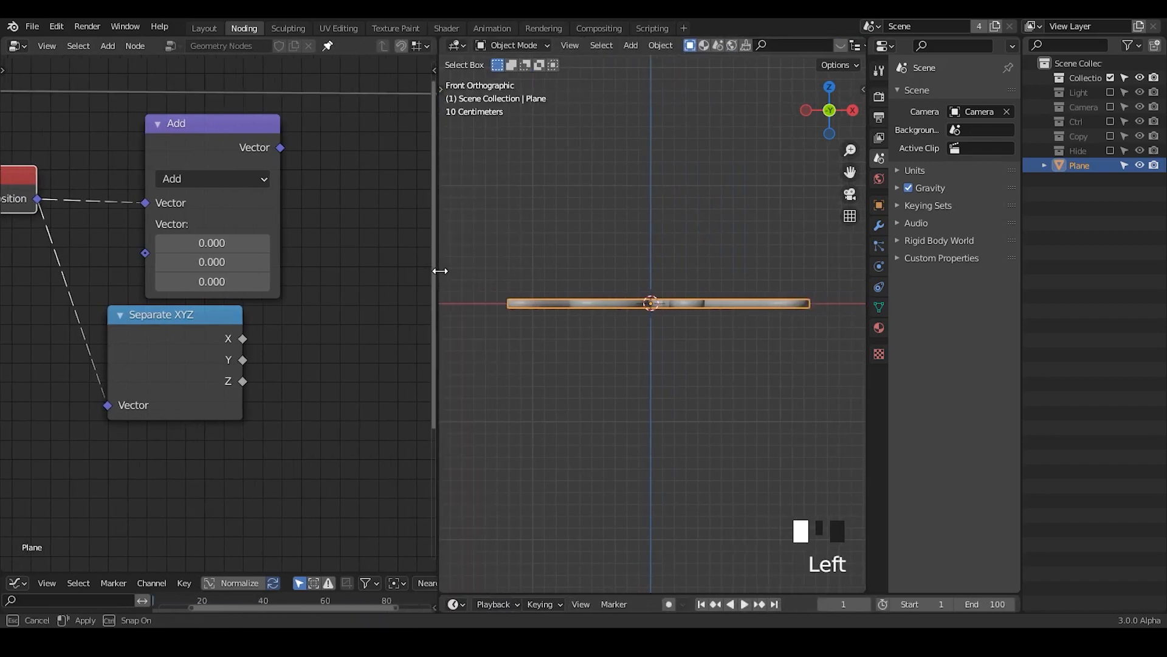
{"action": "middle_click_drag", "start_coordinate": [294, 373], "coordinate": [207, 348]}
{"action": "key", "text": "ctrl+a"}
{"action": "type", "text": "c"}
{"action": "key", "text": "BackSpace"}
{"action": "type", "text": "f"}
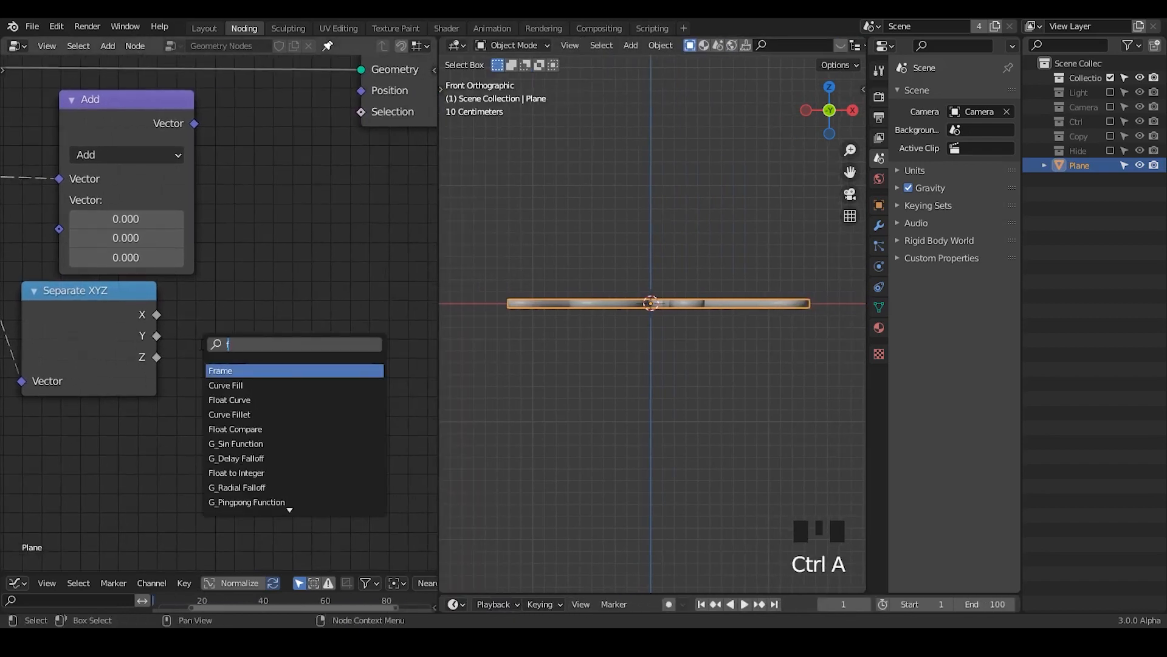
{"action": "type", "text": "loat compa"}
{"action": "key", "text": "Return"}
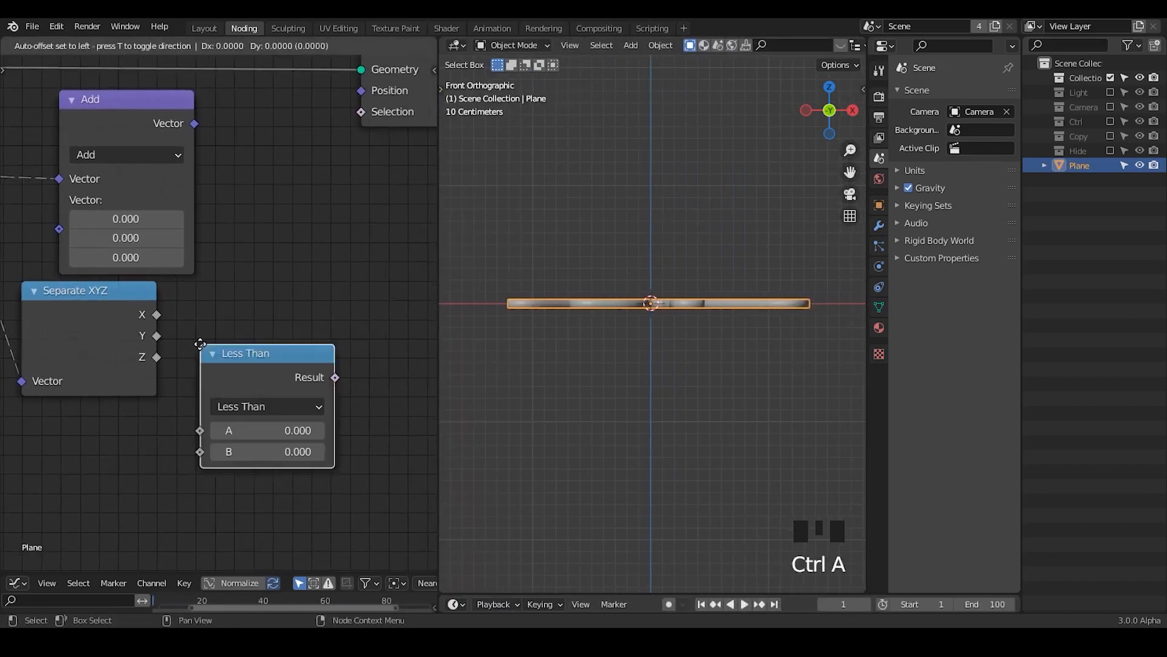
{"action": "left_click", "coordinate": [245, 317]}
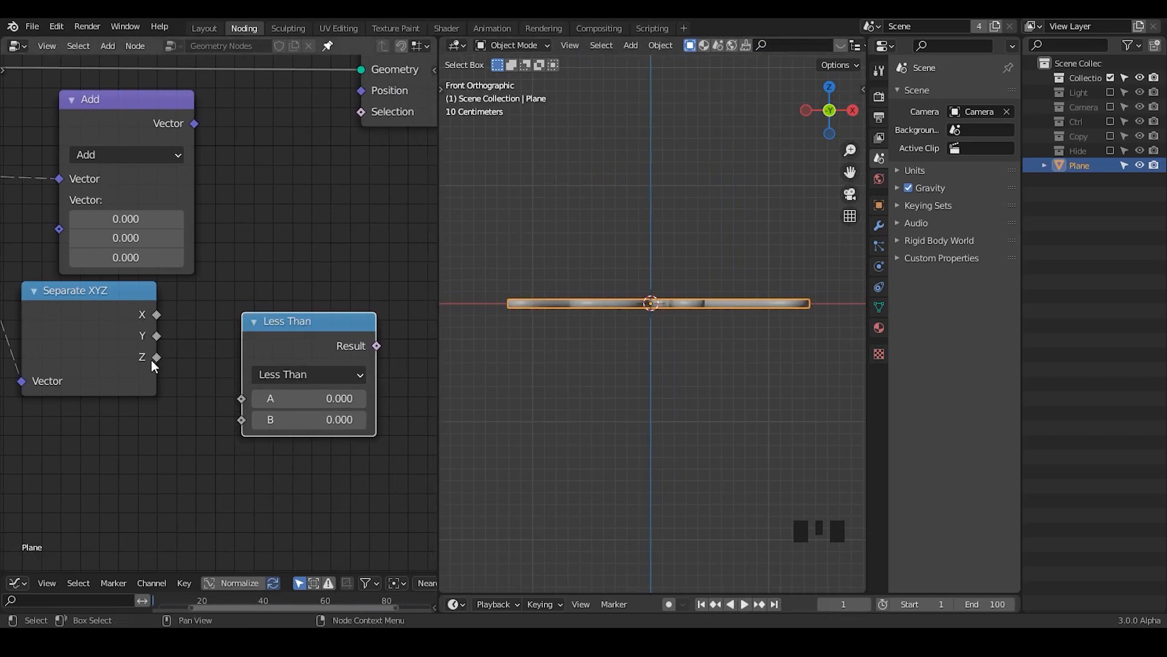
{"action": "left_click_drag", "start_coordinate": [156, 358], "coordinate": [241, 398]}
Step: Connect the Less Than node's Result to the Selection input of the Set Position node after Curve to Mesh
{"action": "left_click_drag", "start_coordinate": [307, 367], "coordinate": [266, 351]}
{"action": "middle_click_drag", "start_coordinate": [352, 331], "coordinate": [328, 389]}
{"action": "left_click_drag", "start_coordinate": [326, 386], "coordinate": [352, 180]}
{"action": "left_click_drag", "start_coordinate": [284, 367], "coordinate": [281, 351]}
{"action": "middle_click_drag", "start_coordinate": [282, 352], "coordinate": [323, 392]}
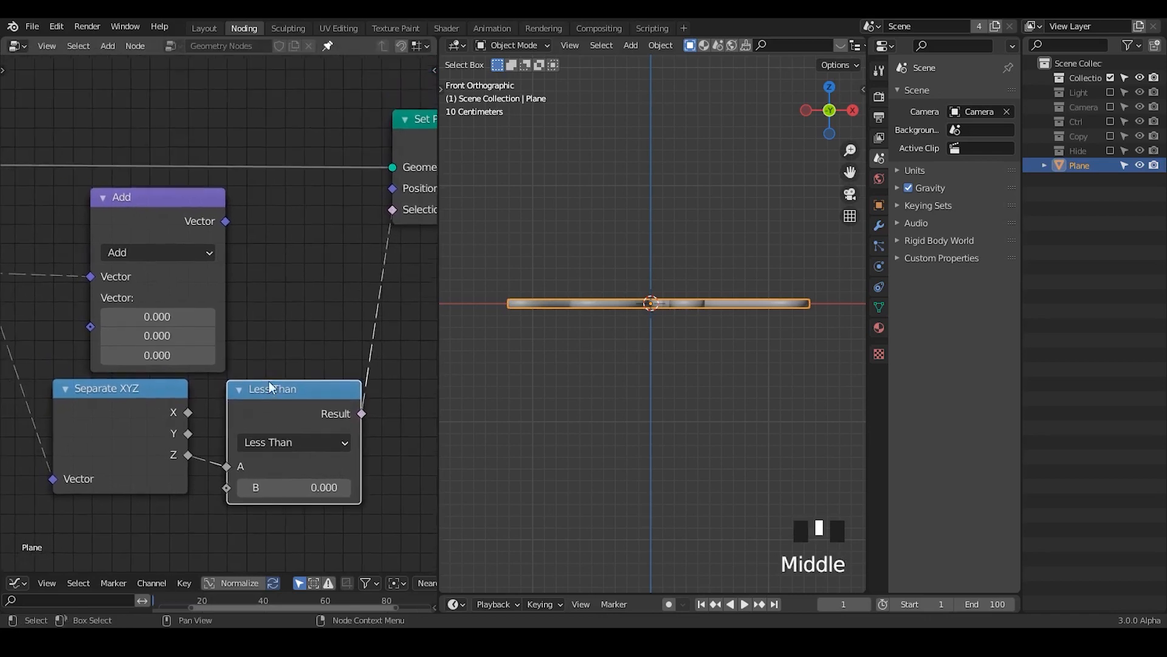
{"action": "left_click_drag", "start_coordinate": [444, 239], "coordinate": [521, 255]}
{"action": "middle_click_drag", "start_coordinate": [469, 276], "coordinate": [363, 243]}
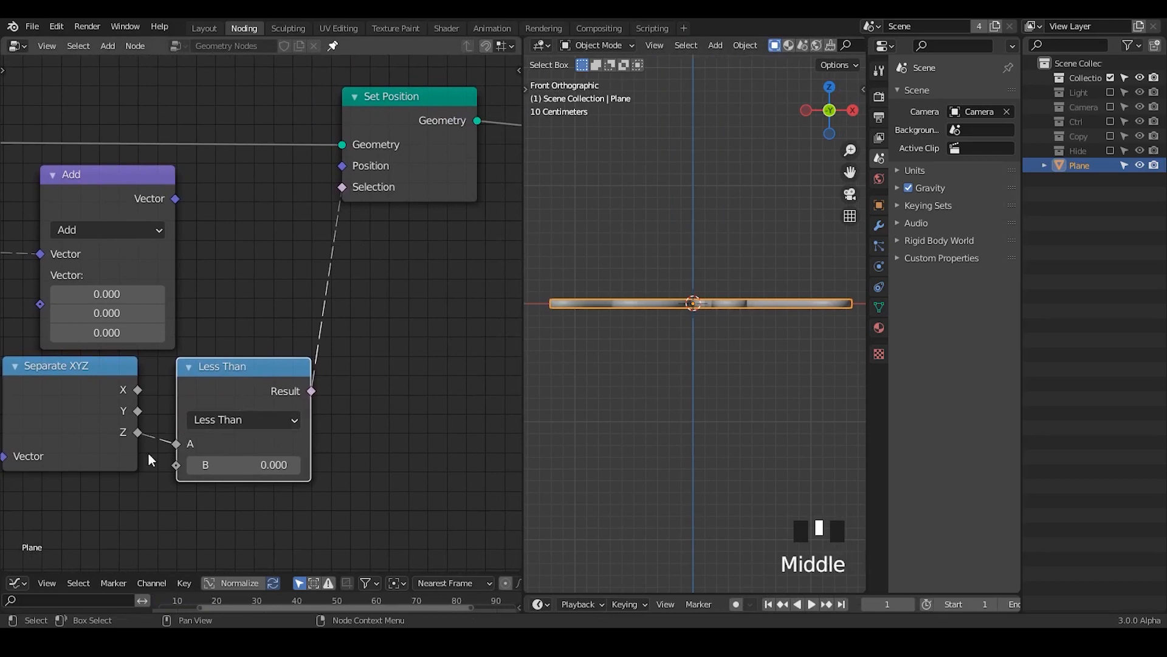
Step: Space the Separate XYZ node further away from the Less Than node, just below the vector Add node
{"action": "middle_click_drag", "start_coordinate": [151, 460], "coordinate": [254, 401]}
{"action": "left_click_drag", "start_coordinate": [195, 355], "coordinate": [148, 381]}
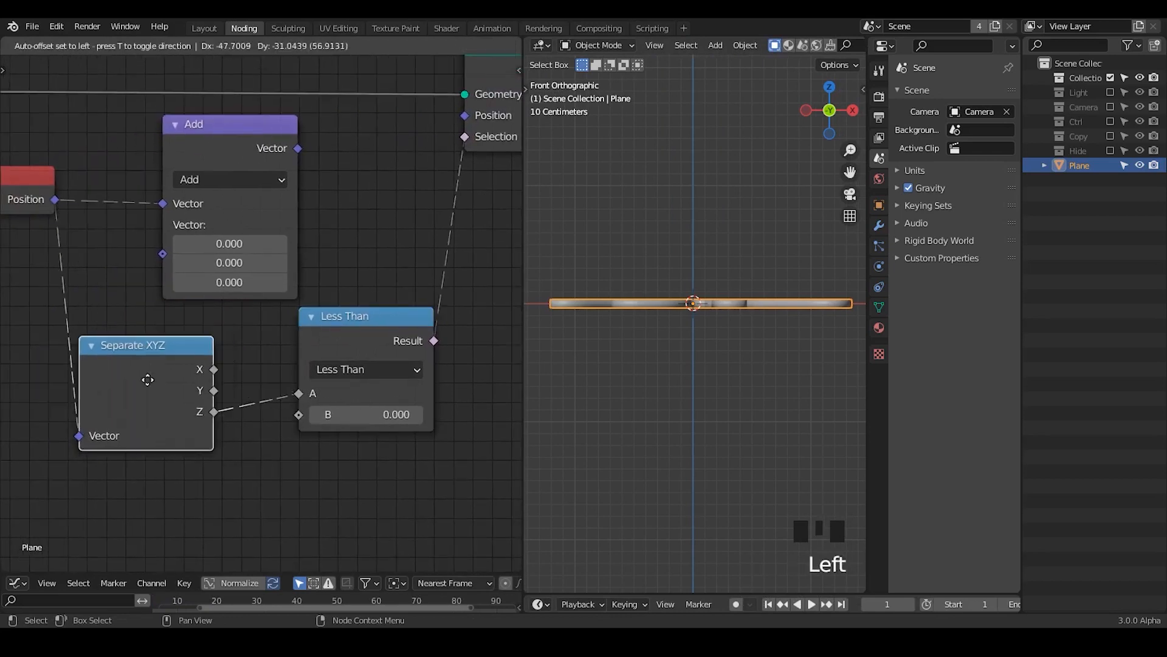
{"action": "middle_click_drag", "start_coordinate": [242, 311], "coordinate": [249, 359]}
{"action": "left_click_drag", "start_coordinate": [198, 406], "coordinate": [221, 392]}
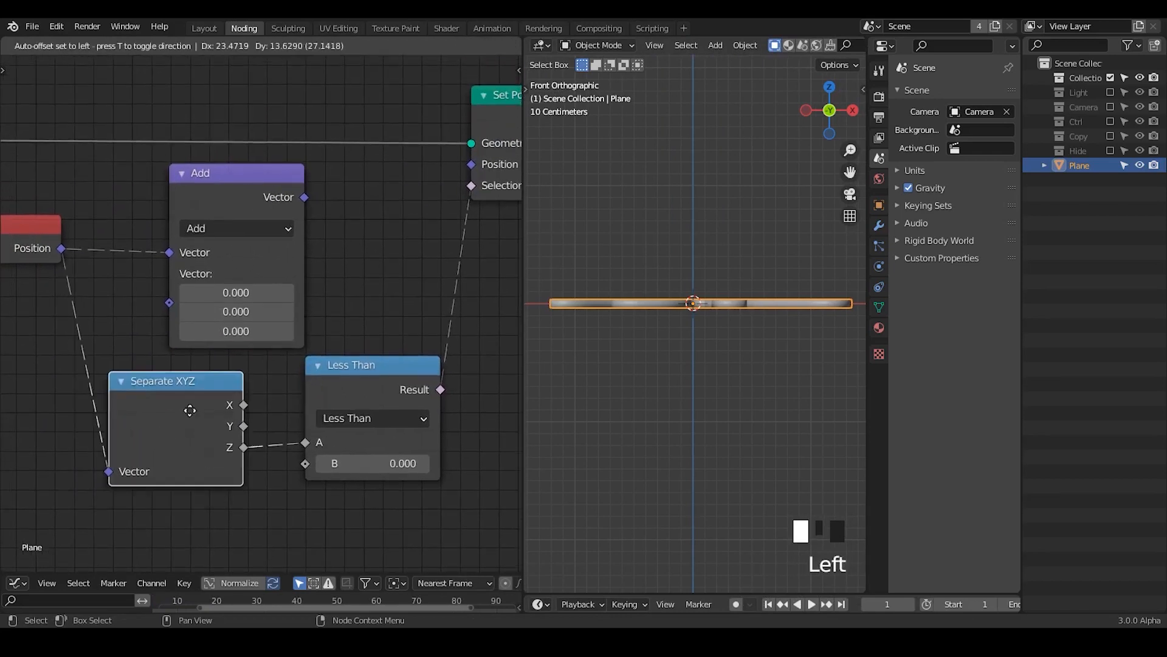
Step: Set the Z component of Add's second vector to -10 and connect Add to the new Set Position's Position input
{"action": "double_click", "coordinate": [243, 328]}
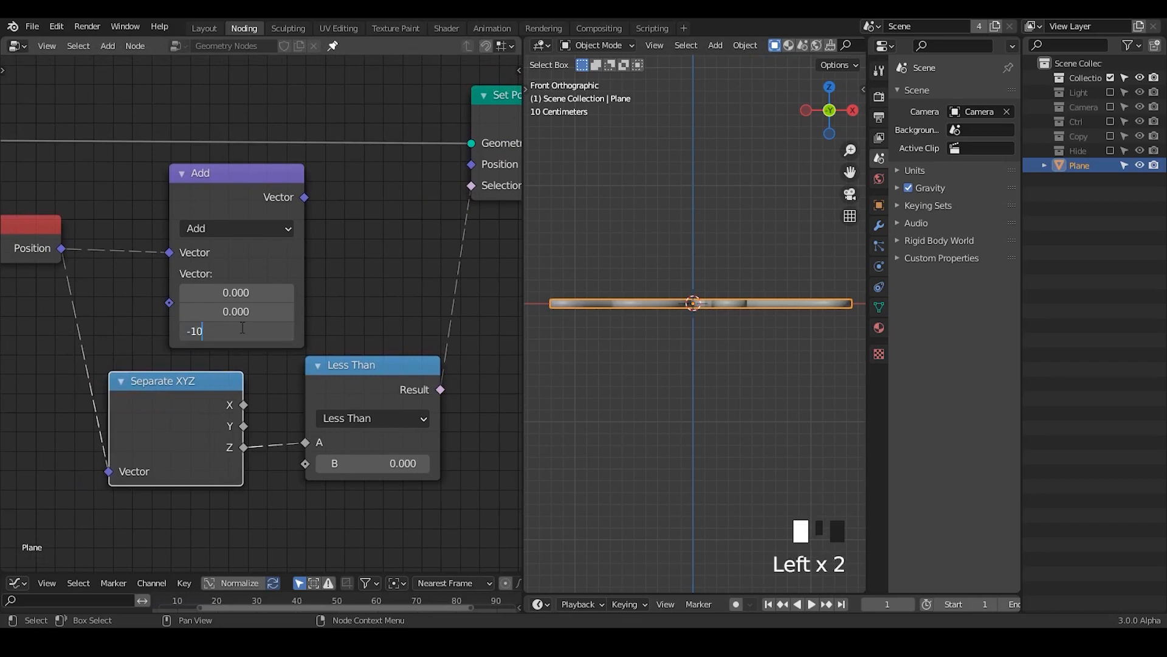
{"action": "key", "text": "Return"}
{"action": "left_click_drag", "start_coordinate": [434, 194], "coordinate": [472, 165]}
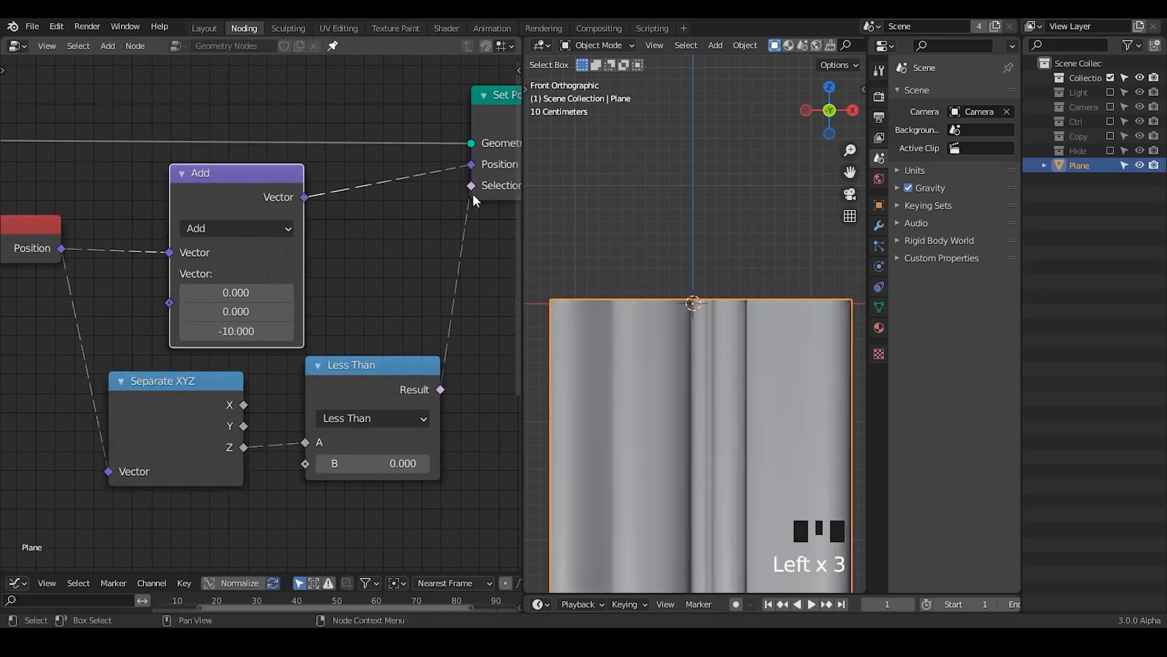
Step: Set the Z component of the Add node's second vector to -4
{"action": "mouse_move", "coordinate": [695, 348]}
{"action": "middle_mouse_down", "text": "ctrl"}
{"action": "mouse_move", "coordinate": [745, 286]}
{"action": "mouse_move", "coordinate": [728, 309]}
{"action": "mouse_move", "coordinate": [732, 401]}
{"action": "middle_mouse_up", "text": "ctrl"}
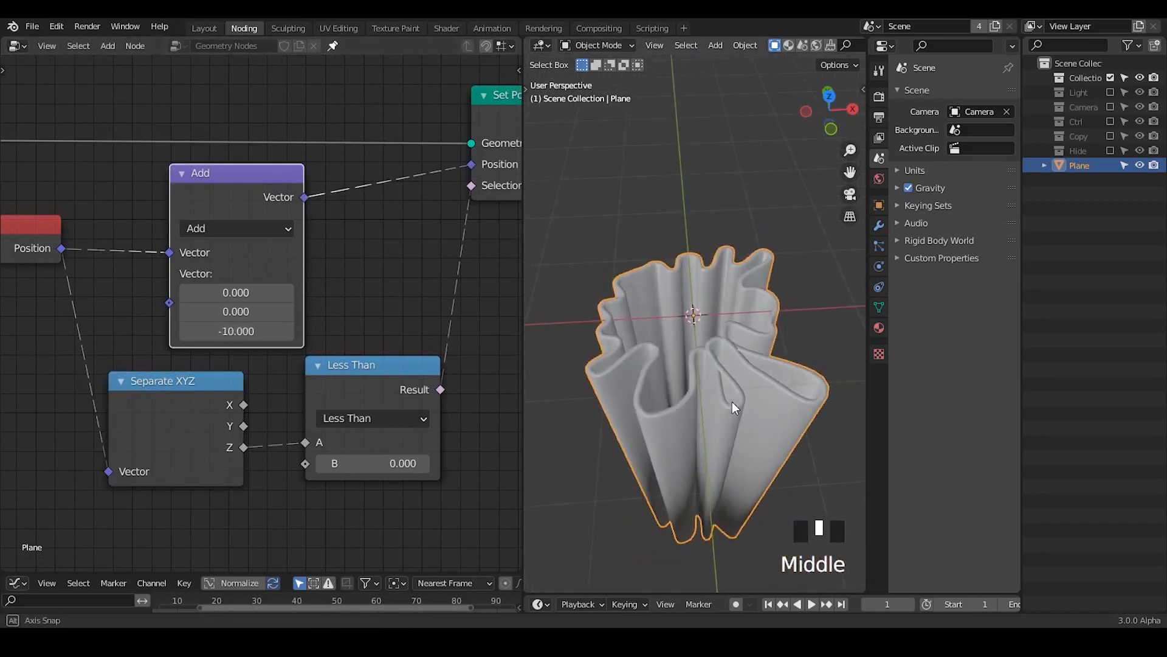
{"action": "left_click_drag", "start_coordinate": [236, 331], "coordinate": [292, 330]}
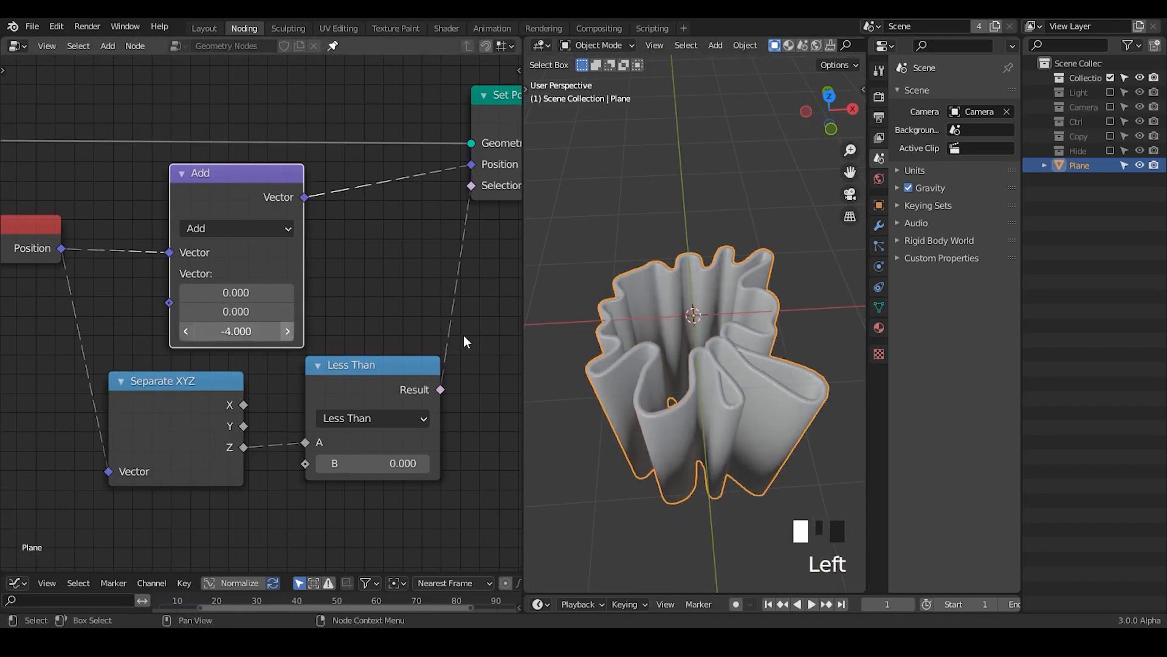
{"action": "mouse_move", "coordinate": [771, 328]}
{"action": "middle_mouse_down"}
{"action": "mouse_move", "coordinate": [764, 409]}
{"action": "mouse_move", "coordinate": [772, 326]}
{"action": "middle_mouse_up"}
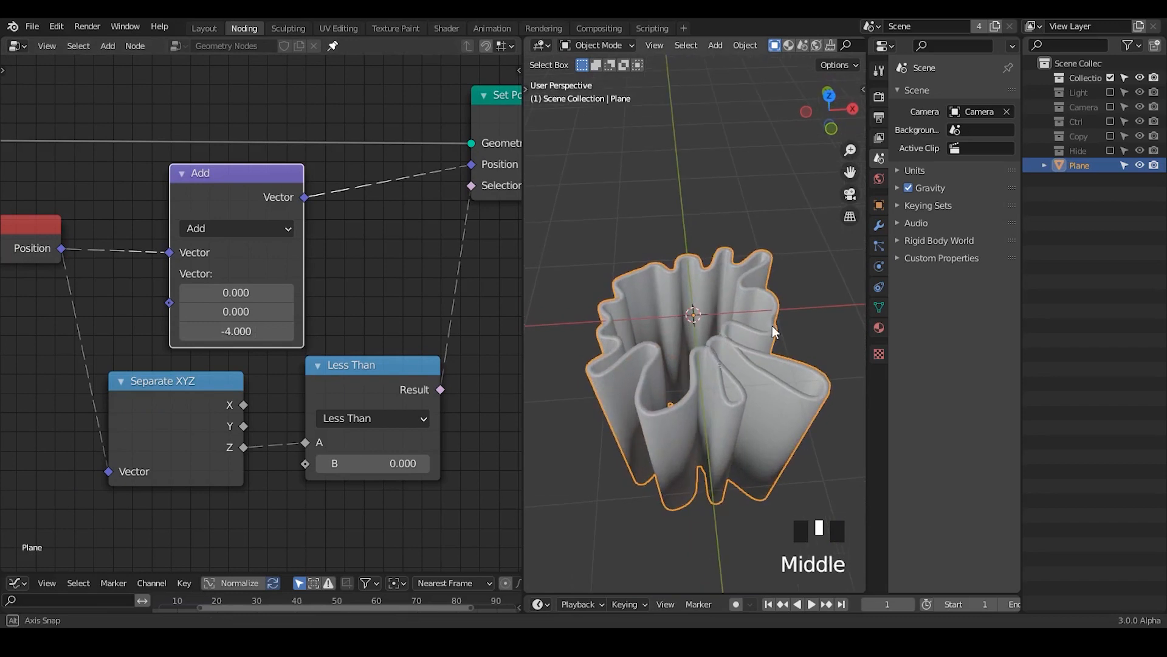
Step: Deselect the mesh, mark the inside of its folded wall with an annotation in the viewport, and erase the mark
{"action": "left_click", "coordinate": [704, 234]}
{"action": "mouse_move", "coordinate": [704, 235]}
{"action": "middle_mouse_down"}
{"action": "mouse_move", "coordinate": [720, 371]}
{"action": "mouse_move", "coordinate": [728, 299]}
{"action": "mouse_move", "coordinate": [724, 349]}
{"action": "mouse_move", "coordinate": [734, 326]}
{"action": "mouse_move", "coordinate": [661, 302]}
{"action": "middle_mouse_up"}
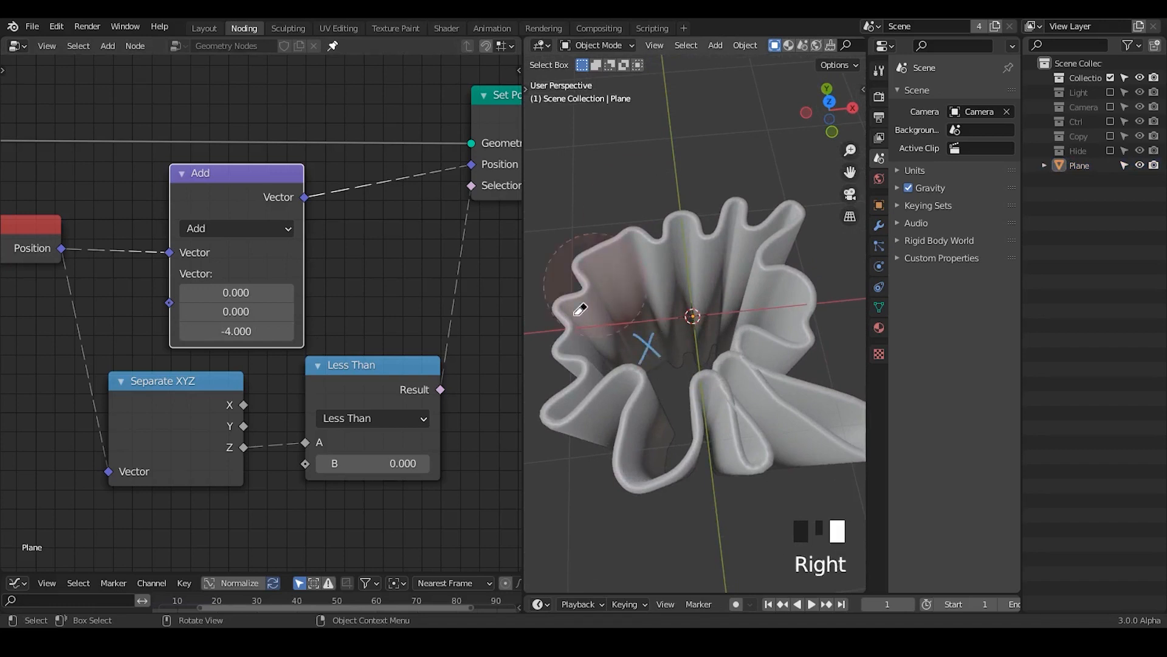
{"action": "middle_click_drag", "start_coordinate": [737, 418], "coordinate": [734, 378]}
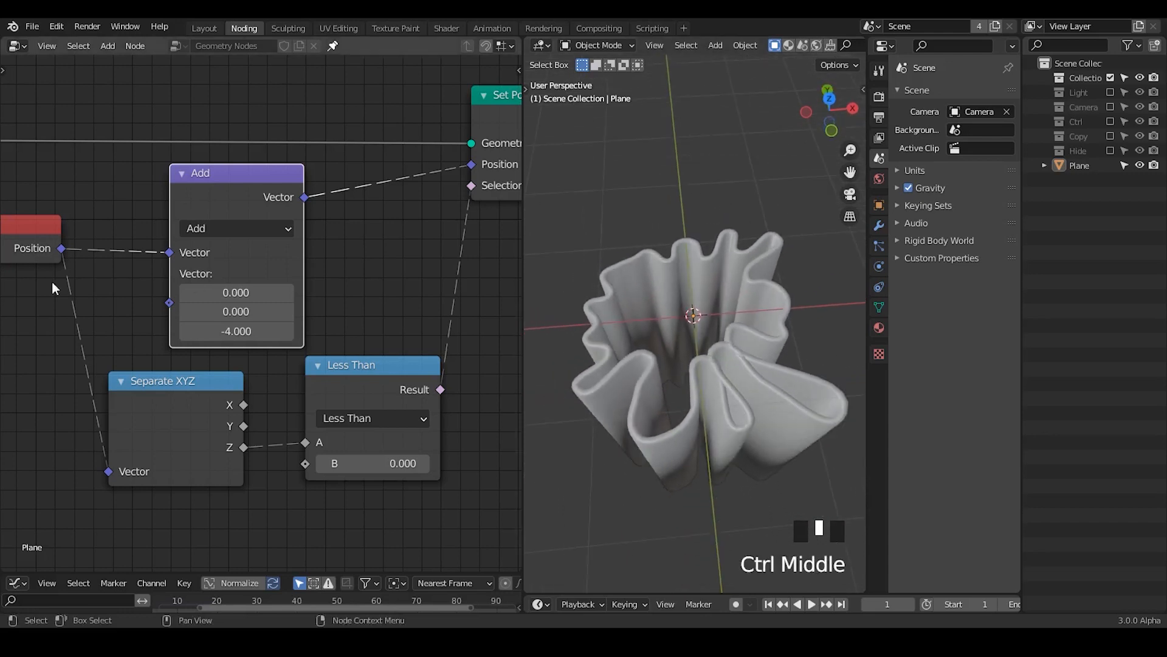
Step: Move the Noise Texture node slightly nearer to Subtract and add a Combine XYZ node in front of it
{"action": "middle_click_drag", "start_coordinate": [4, 293], "coordinate": [507, 275]}
{"action": "middle_click_drag", "start_coordinate": [8, 326], "coordinate": [510, 308]}
{"action": "middle_click_drag", "start_coordinate": [107, 327], "coordinate": [231, 325], "text": "ctrl"}
{"action": "middle_click_drag", "start_coordinate": [252, 326], "coordinate": [306, 316]}
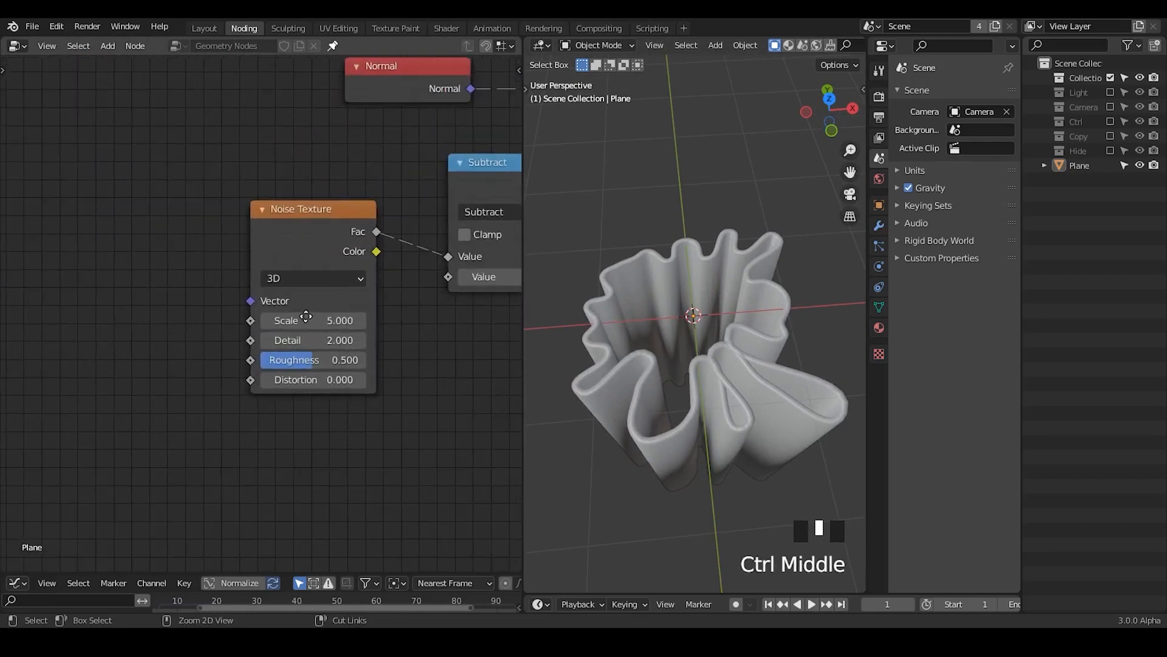
{"action": "left_click_drag", "start_coordinate": [288, 245], "coordinate": [308, 264]}
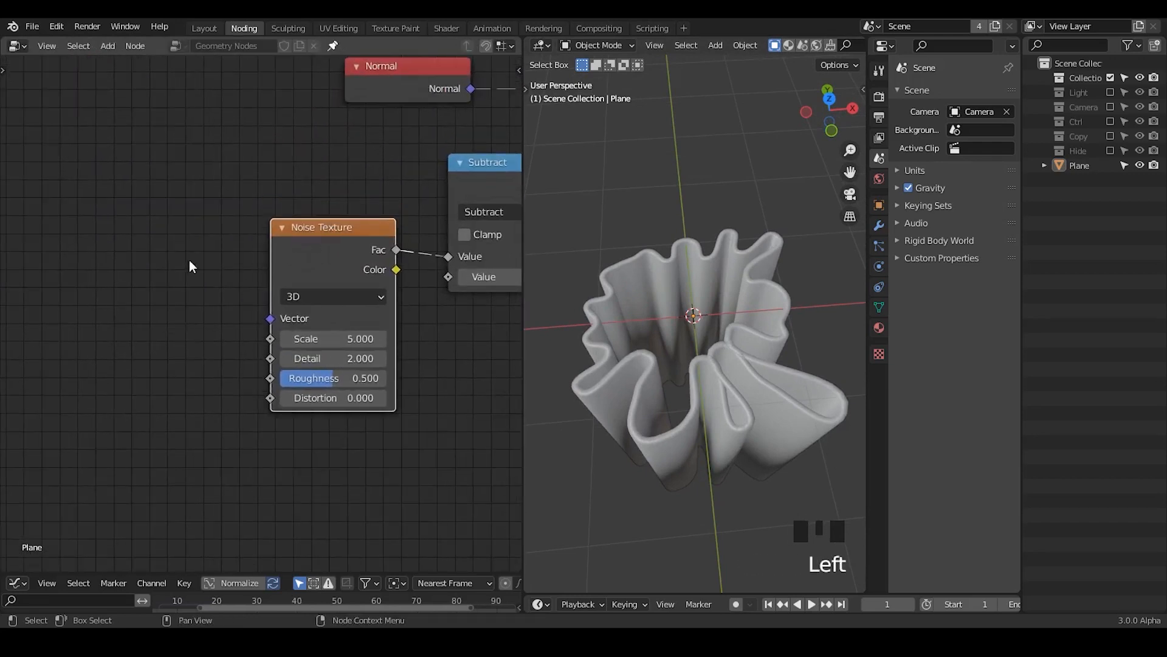
{"action": "key", "text": "ctrl+a"}
{"action": "type", "text": "comb"}
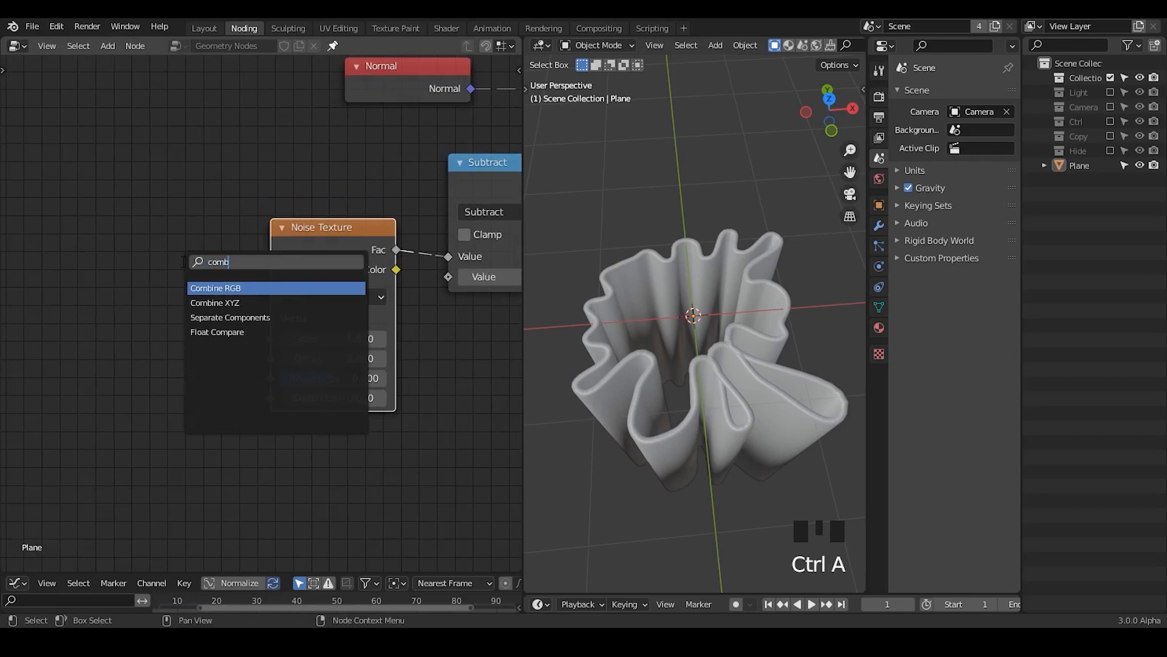
{"action": "left_click", "coordinate": [214, 302]}
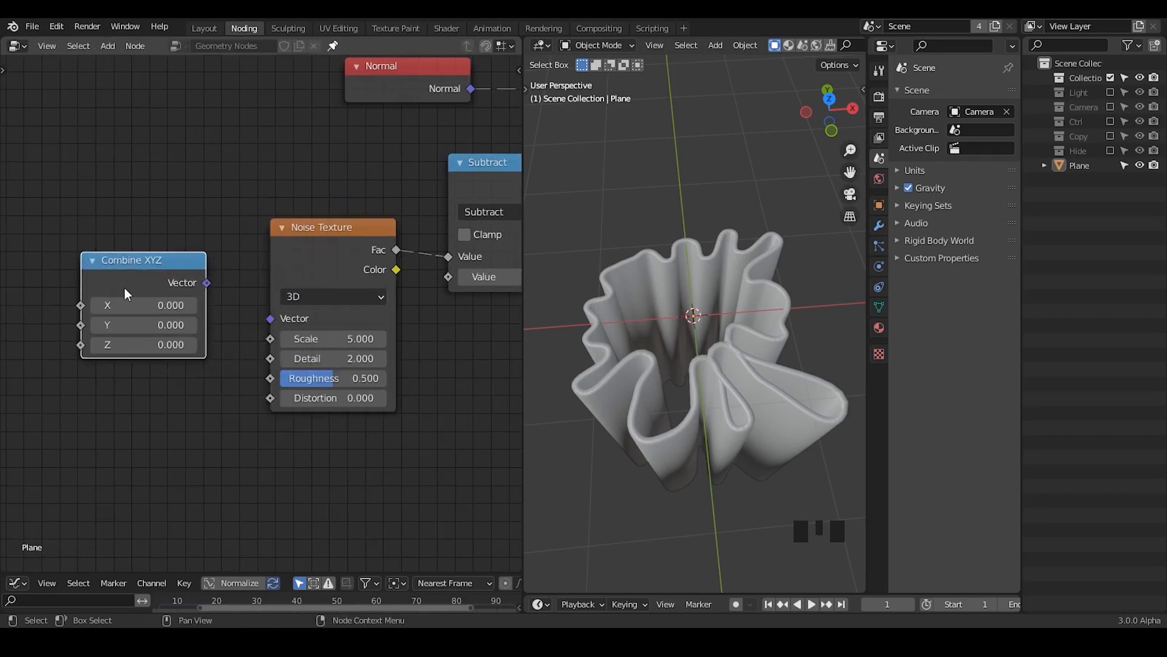
{"action": "left_click", "coordinate": [124, 286]}
Step: Move the first Set Position's Position node back along the tree so it sits above the Combine XYZ node
{"action": "middle_click_drag", "start_coordinate": [124, 286], "coordinate": [221, 261]}
{"action": "left_click_drag", "start_coordinate": [221, 261], "coordinate": [293, 219]}
{"action": "middle_click_drag", "start_coordinate": [336, 218], "coordinate": [308, 385]}
{"action": "middle_click_drag", "start_coordinate": [442, 206], "coordinate": [396, 251]}
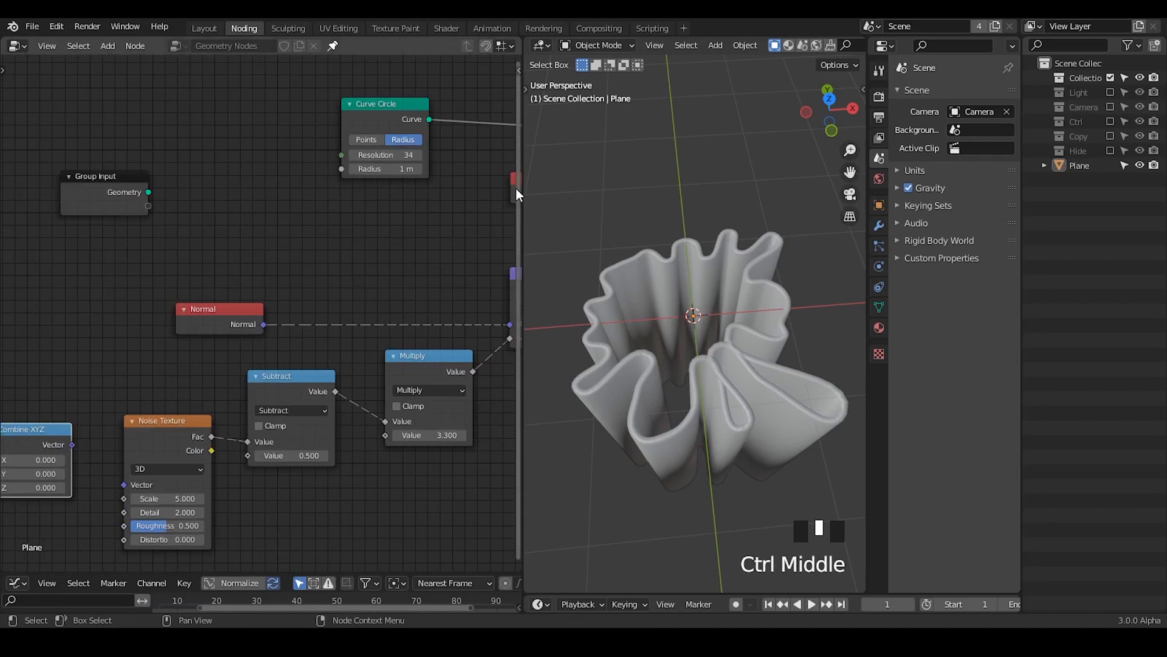
{"action": "key", "text": "g"}
{"action": "left_click", "coordinate": [1, 262]}
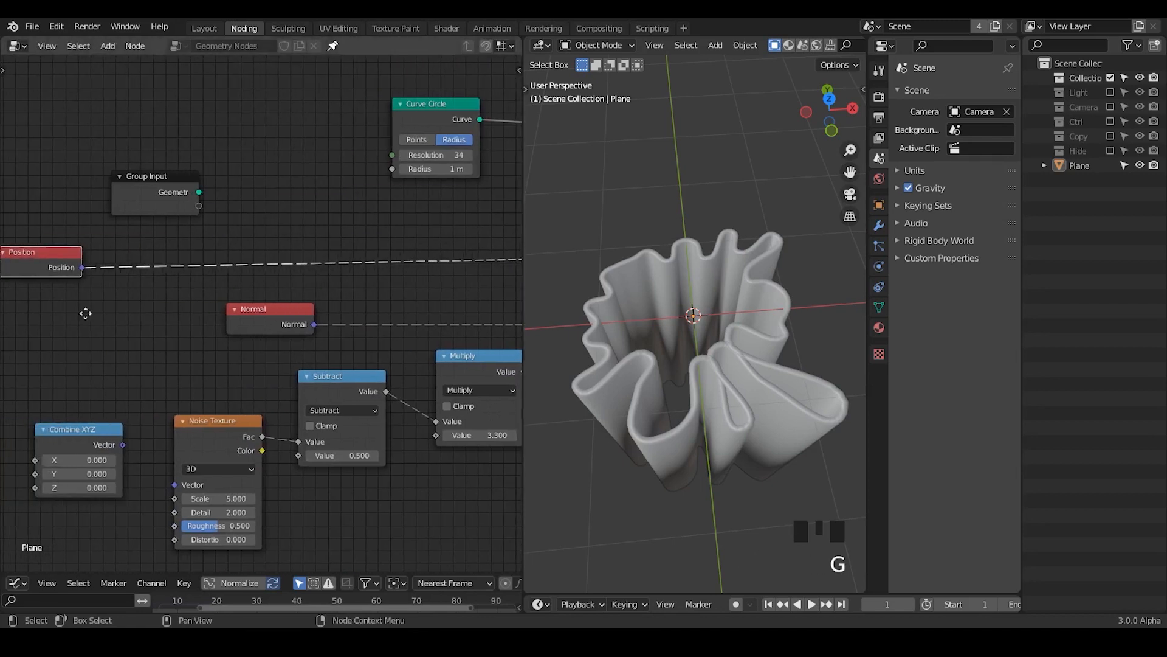
{"action": "middle_click_drag", "start_coordinate": [89, 304], "coordinate": [279, 247]}
{"action": "key", "text": "g"}
{"action": "left_click", "coordinate": [181, 250]}
Step: Try feeding Combine XYZ directly into the Noise Texture's Vector input, and remove the link again
{"action": "middle_click_drag", "start_coordinate": [270, 307], "coordinate": [325, 267]}
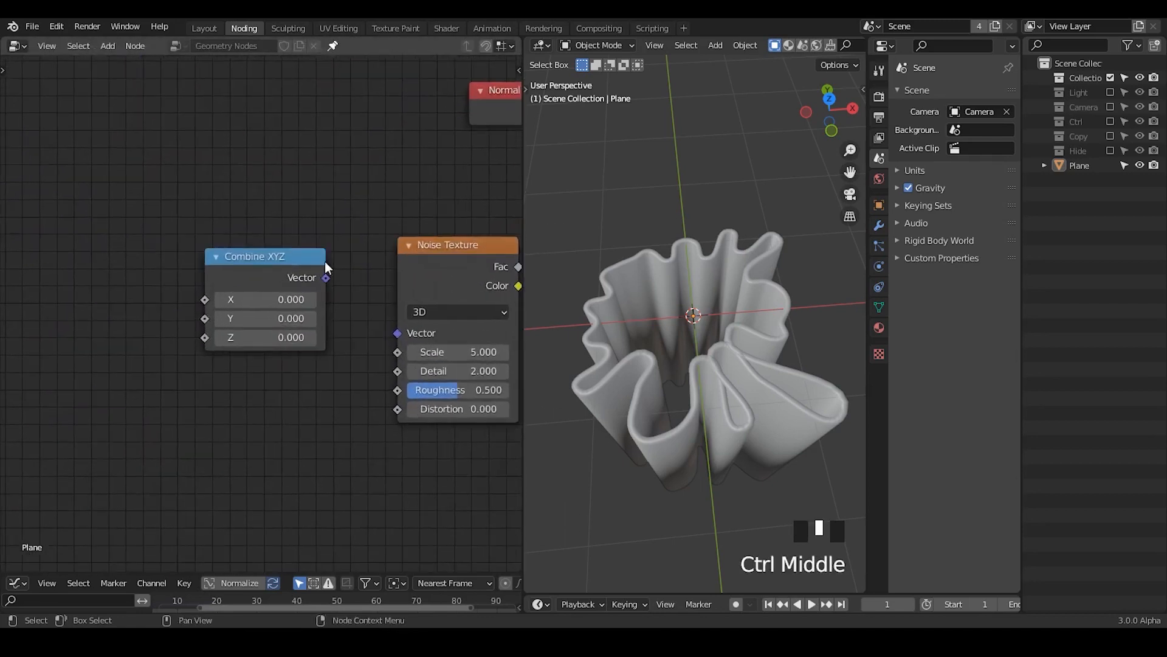
{"action": "left_click_drag", "start_coordinate": [327, 278], "coordinate": [398, 333]}
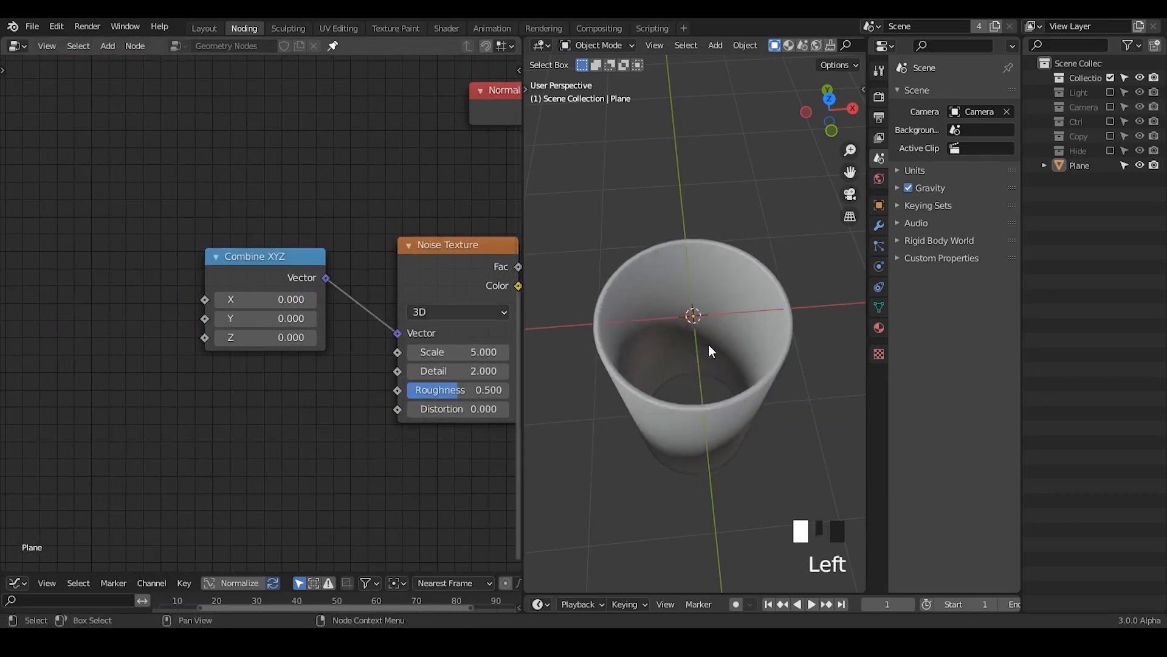
{"action": "left_click_drag", "start_coordinate": [282, 281], "coordinate": [301, 286]}
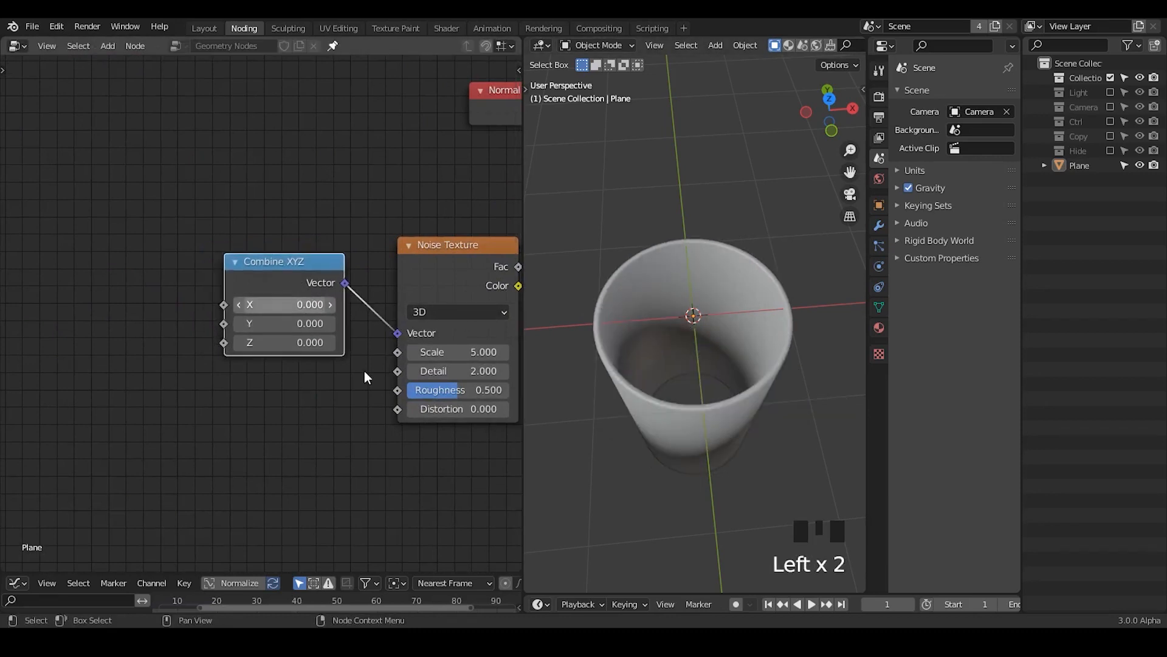
{"action": "left_click_drag", "start_coordinate": [396, 333], "coordinate": [366, 300]}
Step: Look at the curve ring from the top view, framing it with annotation strokes and erasing them
{"action": "mouse_move", "coordinate": [521, 298]}
{"action": "middle_mouse_down"}
{"action": "mouse_move", "coordinate": [385, 330]}
{"action": "mouse_move", "coordinate": [483, 347]}
{"action": "middle_mouse_up"}
{"action": "middle_click_drag", "start_coordinate": [622, 272], "coordinate": [620, 309]}
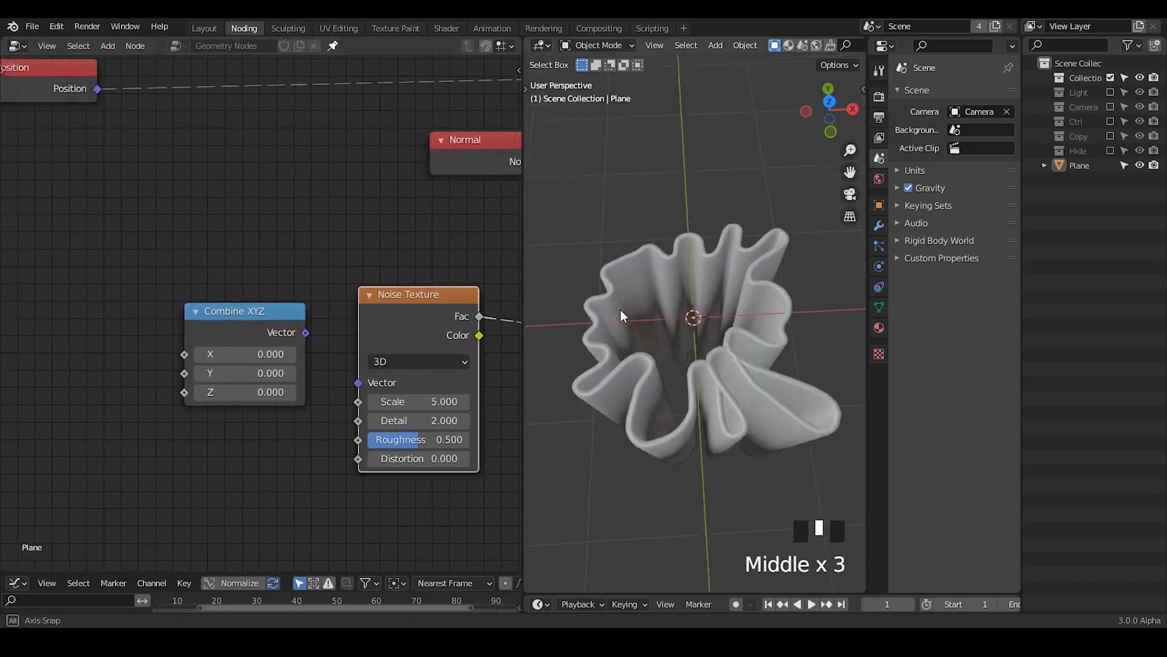
{"action": "left_click", "coordinate": [830, 102]}
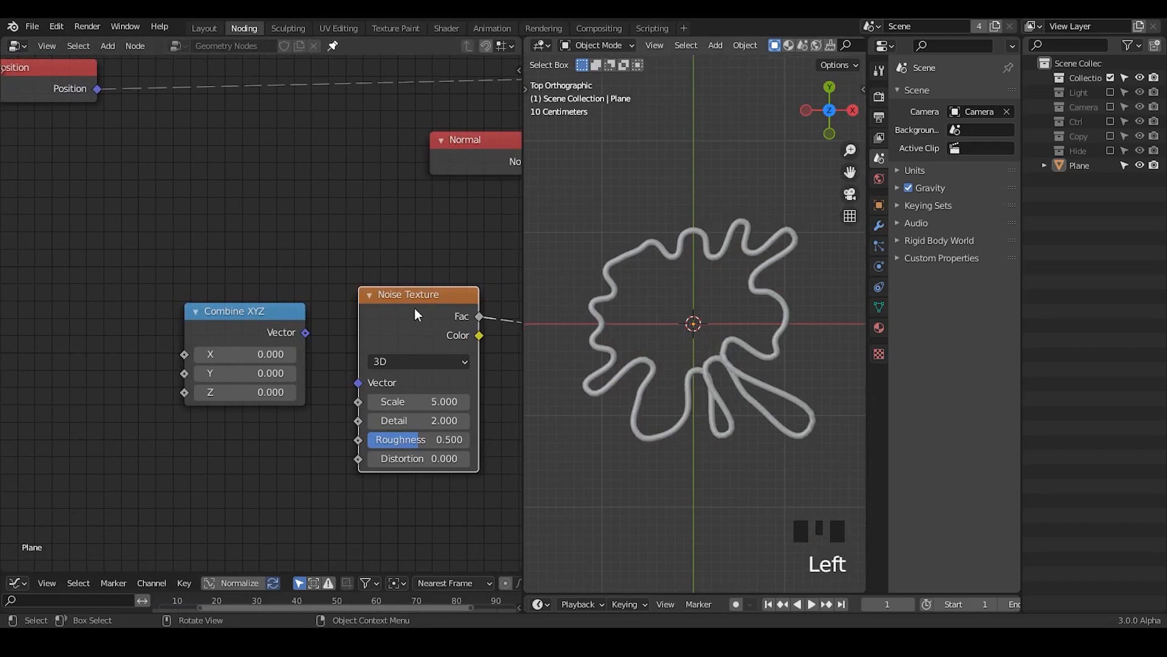
{"action": "key", "text": "d"}
{"action": "left_click_drag", "start_coordinate": [547, 190], "coordinate": [550, 298]}
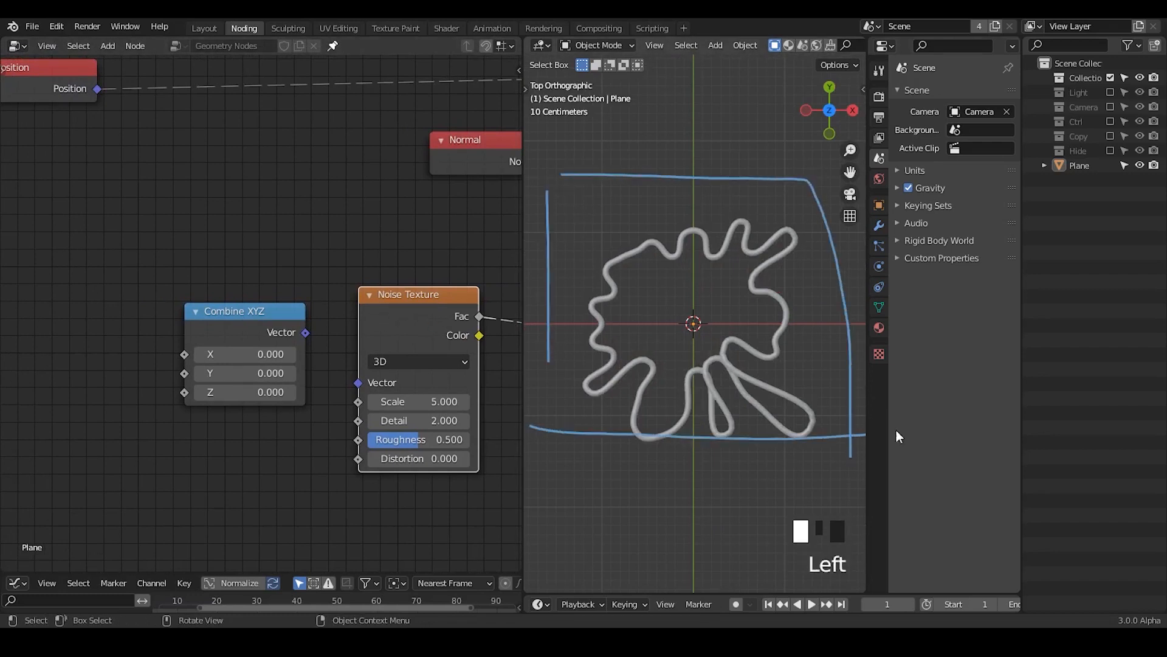
{"action": "key", "text": "d"}
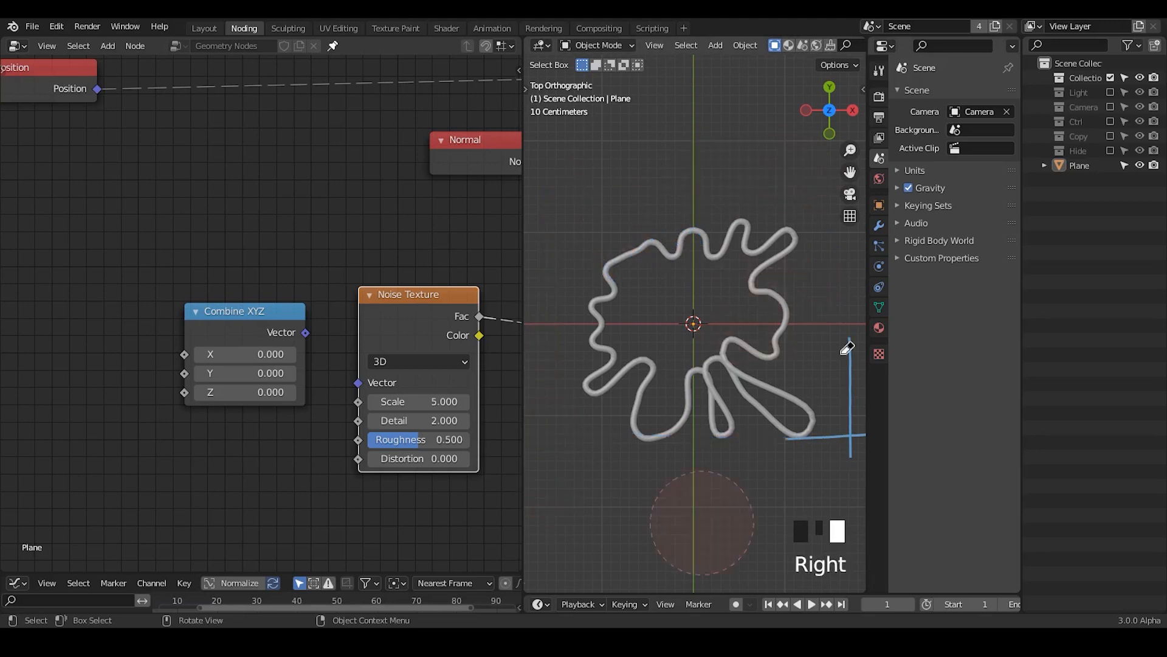
{"action": "key", "text": "d"}
Step: Move Combine XYZ aside, add a vector Add node before Noise Texture, and connect Position to its first Vector input
{"action": "left_click_drag", "start_coordinate": [231, 347], "coordinate": [173, 411]}
{"action": "key", "text": "ctrl+a"}
{"action": "key", "text": "Return"}
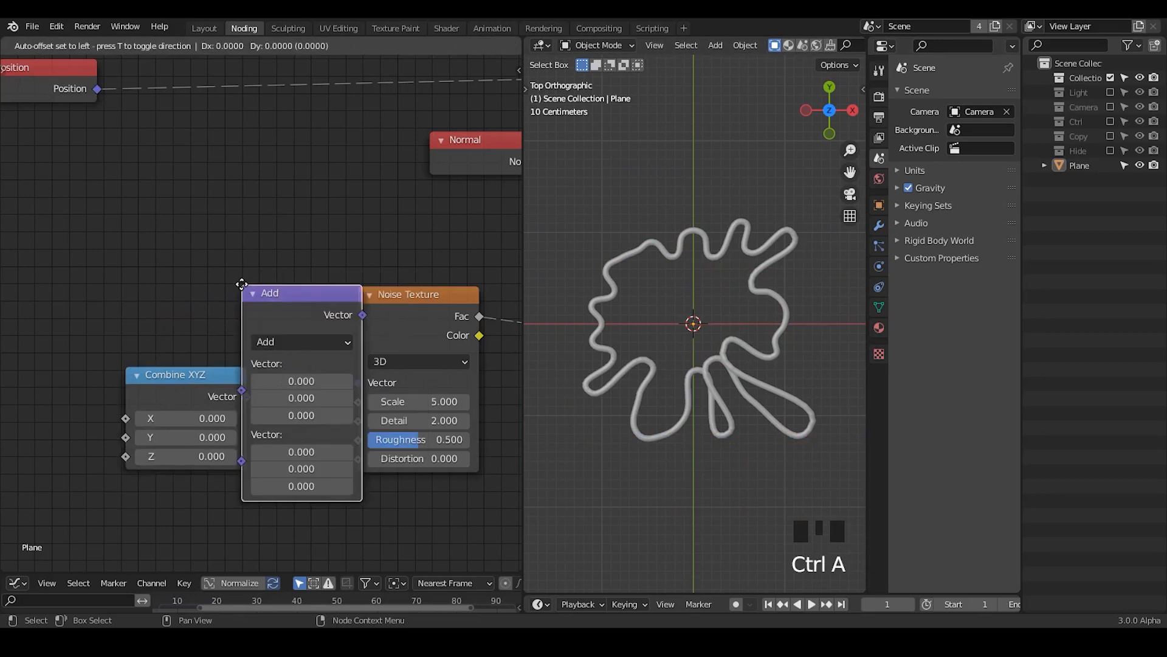
{"action": "left_click", "coordinate": [219, 141]}
{"action": "left_click_drag", "start_coordinate": [97, 88], "coordinate": [217, 242]}
Step: Connect Combine XYZ to the Add node's second Vector input and the Add output to the Noise Texture's Vector input
{"action": "left_click_drag", "start_coordinate": [242, 403], "coordinate": [159, 355]}
{"action": "left_click_drag", "start_coordinate": [214, 274], "coordinate": [191, 319]}
{"action": "left_click_drag", "start_coordinate": [285, 251], "coordinate": [367, 377]}
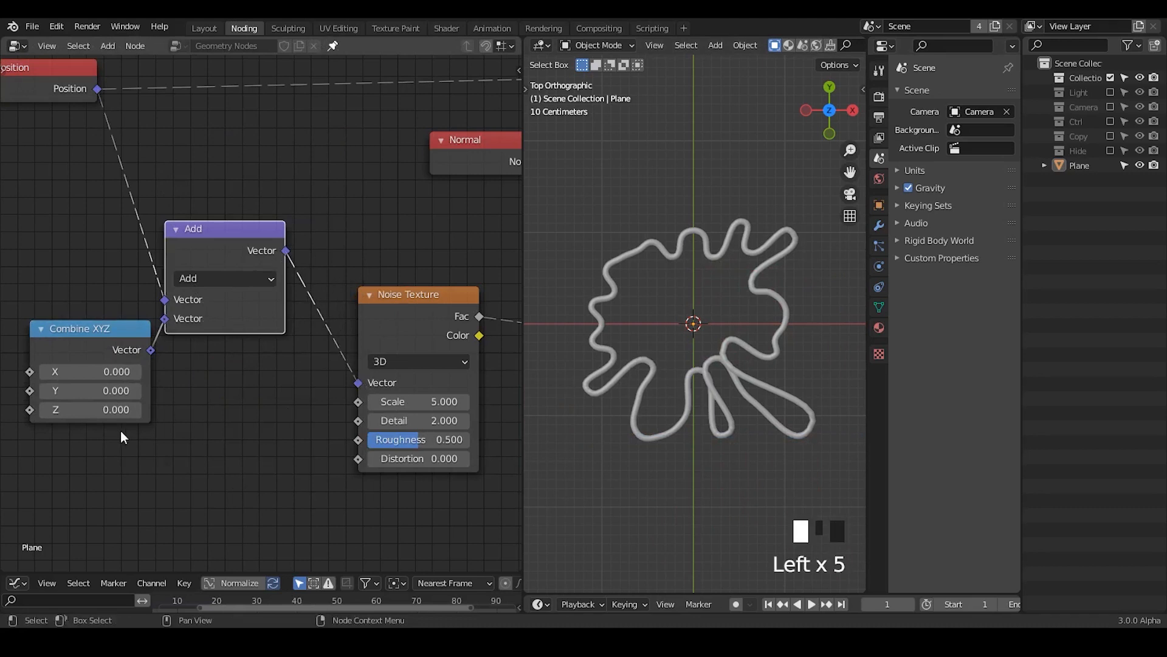
Step: Try out different X values such as 0.820 on the Combine XYZ node, and reset X to 0
{"action": "middle_click_drag", "start_coordinate": [120, 431], "coordinate": [389, 387]}
{"action": "left_click_drag", "start_coordinate": [377, 328], "coordinate": [501, 329]}
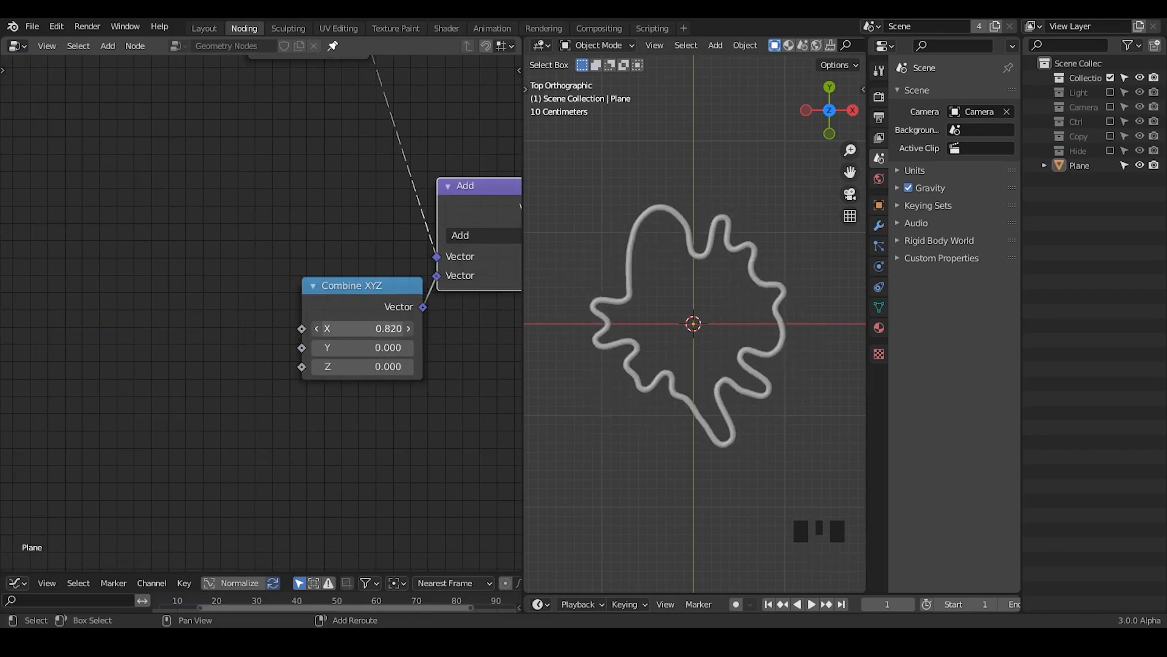
{"action": "left_click_drag", "start_coordinate": [365, 324], "coordinate": [438, 324]}
{"action": "left_click", "coordinate": [384, 328]}
{"action": "type", "text": "0"}
{"action": "key", "text": "Return"}
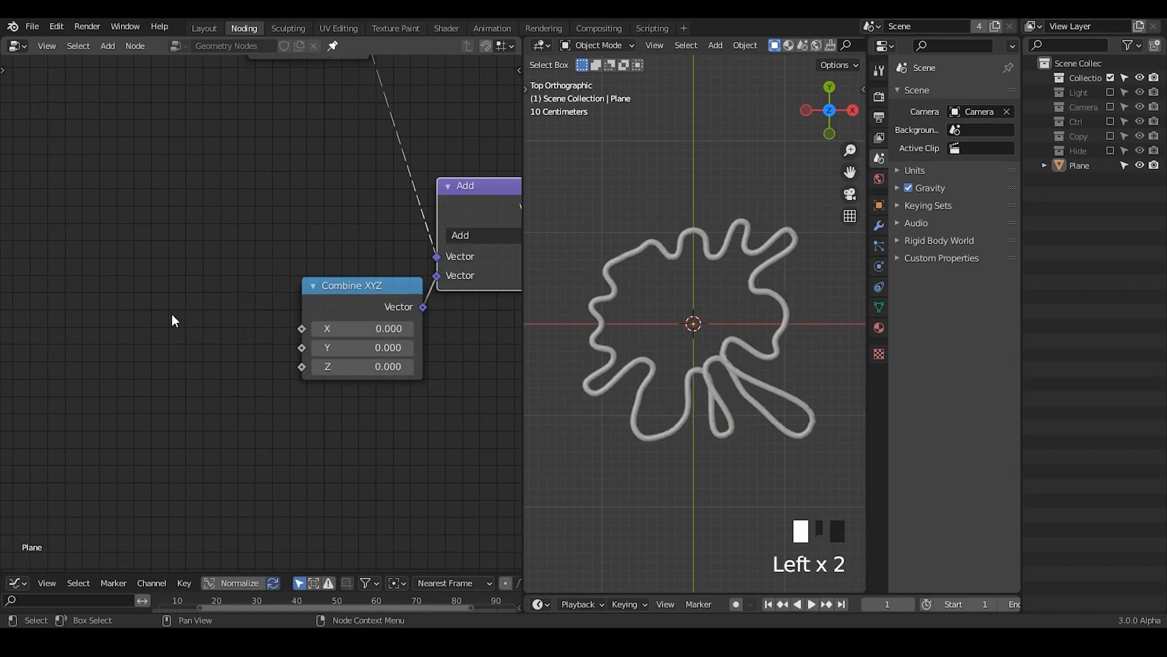
Step: Add a Math node set to Add in front of the Combine XYZ node
{"action": "key", "text": "ctrl+a"}
{"action": "type", "text": "math"}
{"action": "key", "text": "Return"}
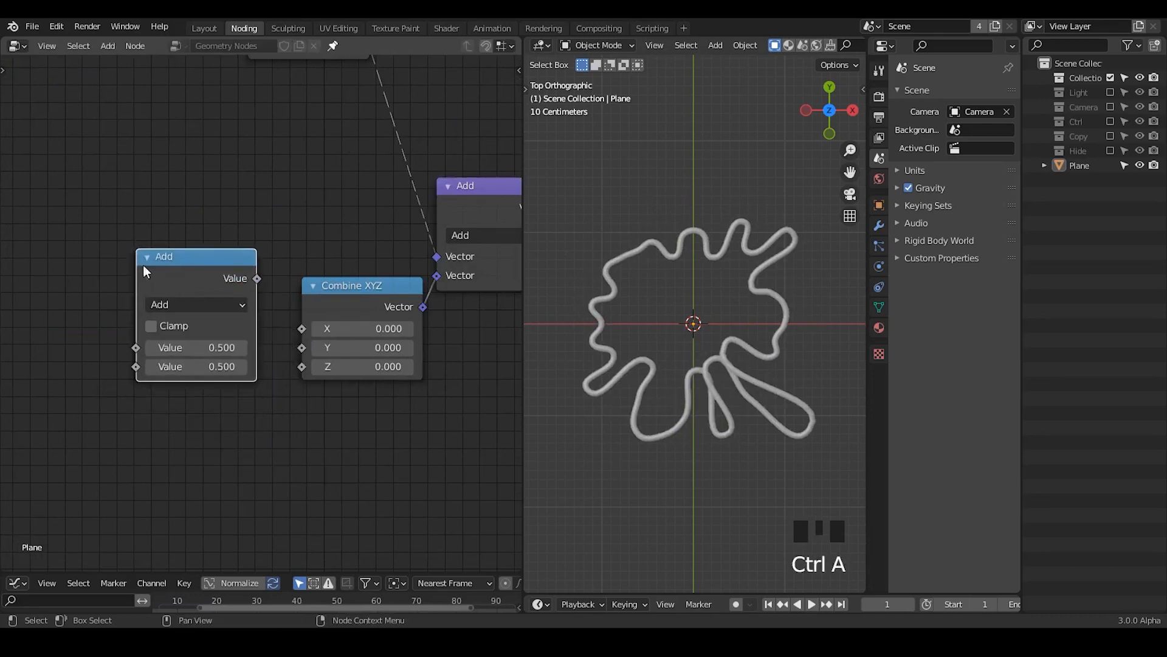
Step: Place the new Math node before Combine XYZ, set its operation to Divide and its second value to 100
{"action": "left_click", "coordinate": [144, 265]}
{"action": "left_click", "coordinate": [181, 305]}
{"action": "left_click", "coordinate": [182, 407]}
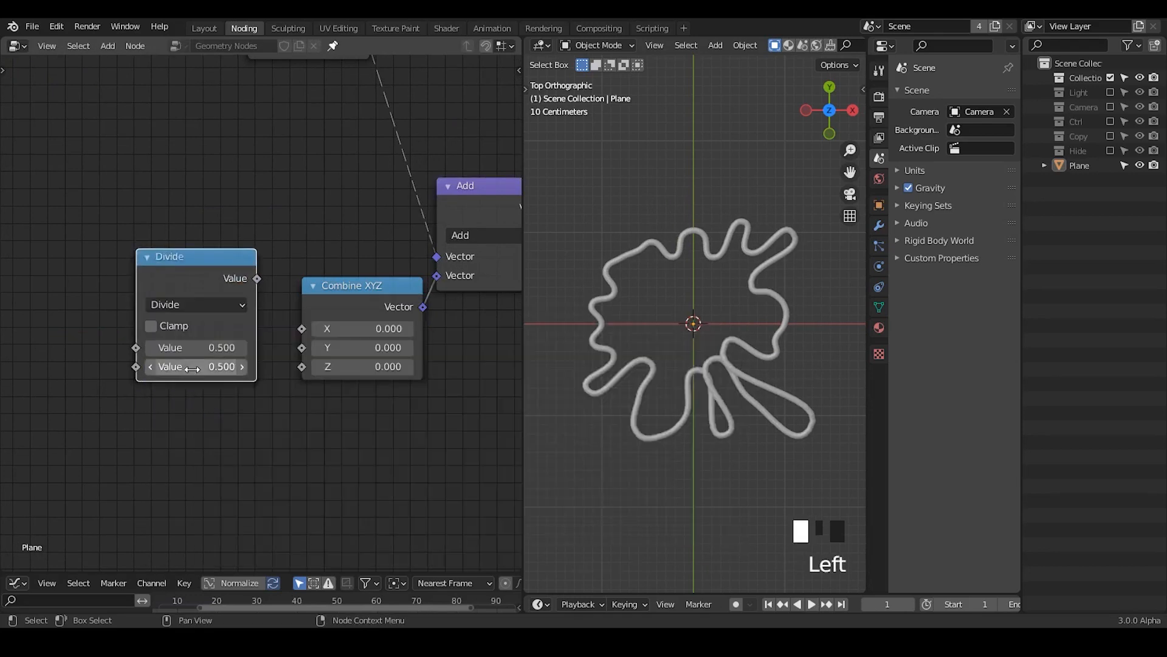
{"action": "left_click", "coordinate": [194, 367]}
{"action": "type", "text": "10"}
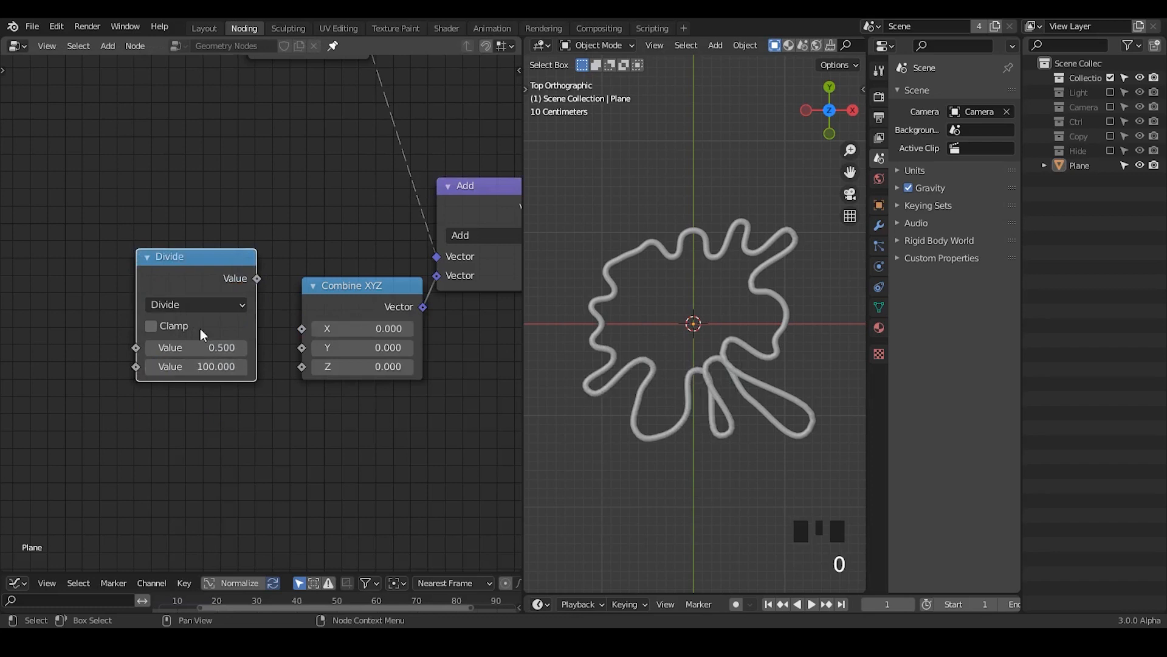
Step: Connect the Divide output to Combine XYZ's X input and raise the Divide node's first value to 21.080
{"action": "left_click_drag", "start_coordinate": [204, 278], "coordinate": [161, 304]}
{"action": "left_click_drag", "start_coordinate": [216, 304], "coordinate": [220, 302]}
{"action": "left_click_drag", "start_coordinate": [300, 324], "coordinate": [301, 324]}
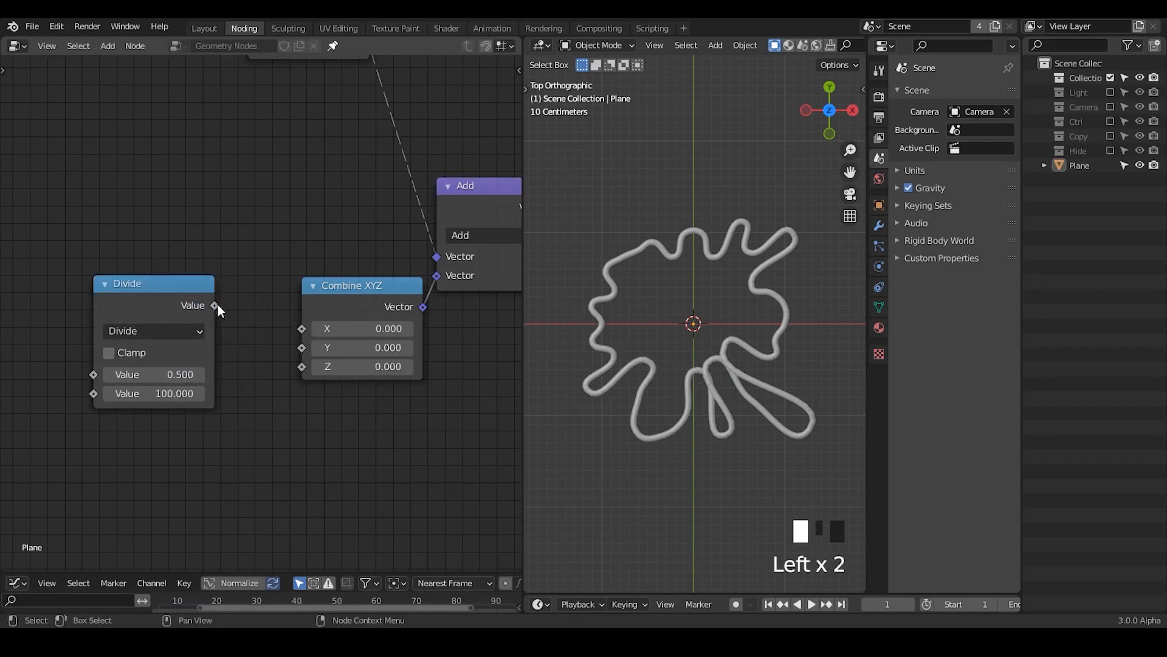
{"action": "left_click_drag", "start_coordinate": [217, 305], "coordinate": [303, 327]}
{"action": "left_click_drag", "start_coordinate": [179, 373], "coordinate": [519, 374], "text": "shift"}
Step: Set the value of the Multiply node behind the noise Subtract node to 3
{"action": "middle_click_drag", "start_coordinate": [338, 312], "coordinate": [378, 277]}
{"action": "left_click_drag", "start_coordinate": [158, 255], "coordinate": [198, 297]}
{"action": "left_click_drag", "start_coordinate": [348, 246], "coordinate": [315, 238]}
{"action": "middle_click_drag", "start_coordinate": [461, 331], "coordinate": [188, 325]}
{"action": "middle_click_drag", "start_coordinate": [370, 276], "coordinate": [213, 320], "text": "ctrl"}
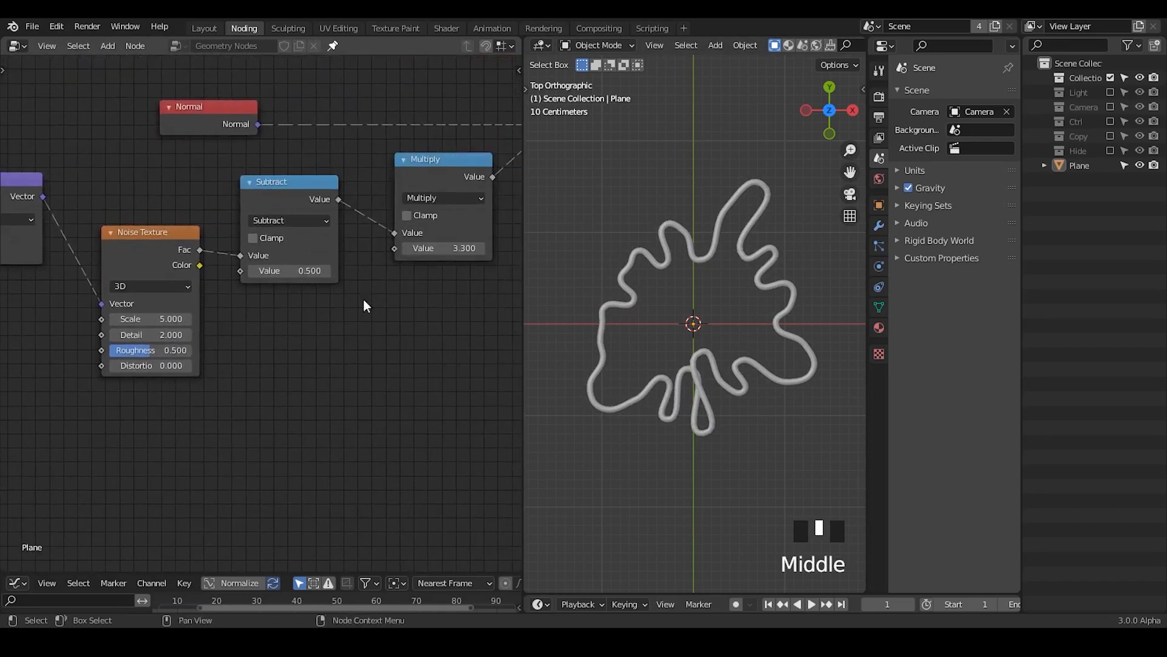
{"action": "middle_click_drag", "start_coordinate": [472, 248], "coordinate": [358, 275]}
{"action": "left_click_drag", "start_coordinate": [358, 276], "coordinate": [435, 275], "text": "shift"}
{"action": "type", "text": "3.42"}
{"action": "key", "text": "Return"}
Step: Lower the Curve Circle's resolution to 29
{"action": "middle_click_drag", "start_coordinate": [460, 247], "coordinate": [143, 341]}
{"action": "middle_click_drag", "start_coordinate": [338, 300], "coordinate": [518, 264]}
{"action": "middle_click_drag", "start_coordinate": [3, 329], "coordinate": [307, 266]}
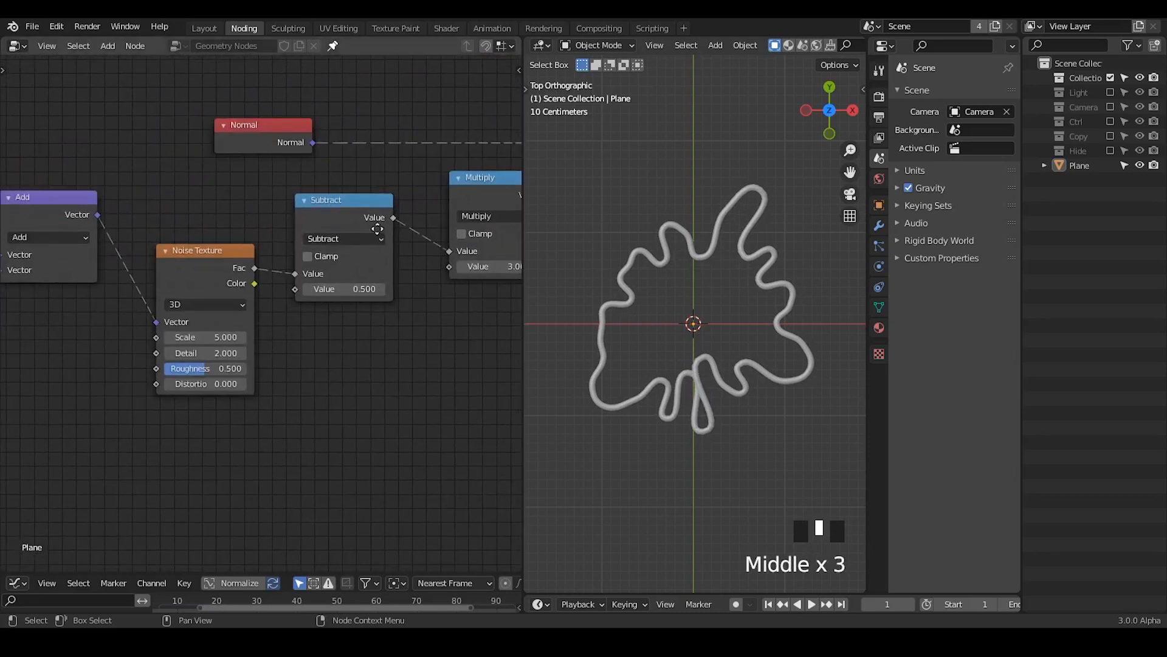
{"action": "scroll", "coordinate": [377, 229], "scroll_direction": "up", "scroll_amount": 1}
{"action": "middle_click_drag", "start_coordinate": [378, 229], "coordinate": [314, 341]}
{"action": "left_click", "coordinate": [232, 209]}
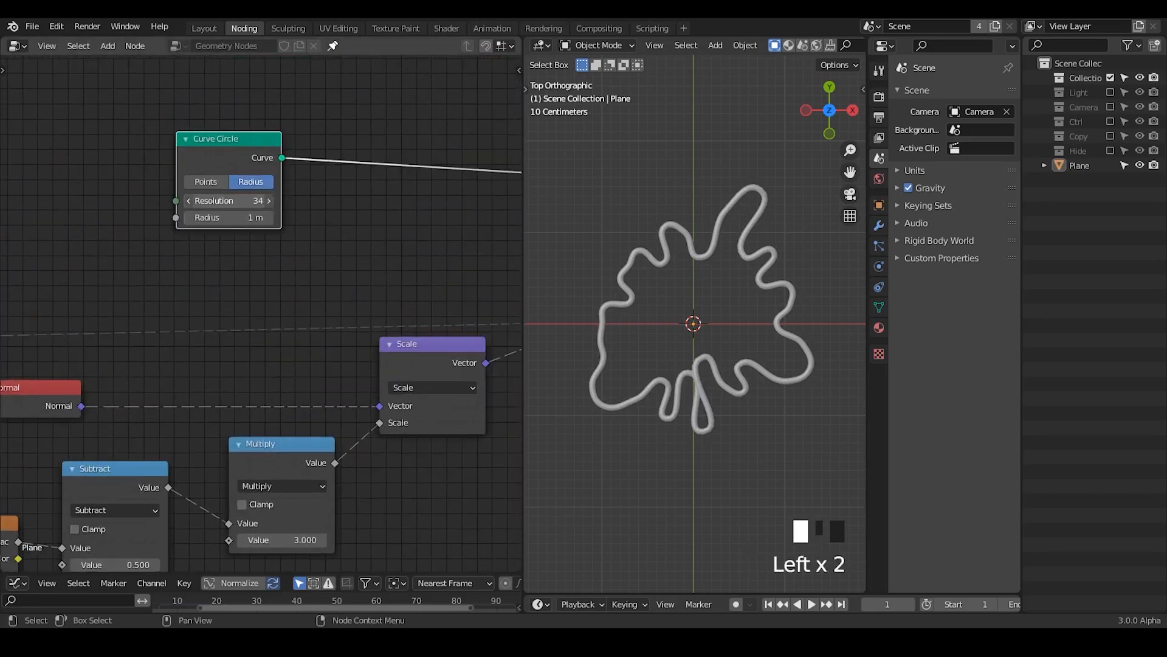
{"action": "left_click_drag", "start_coordinate": [233, 201], "coordinate": [226, 201]}
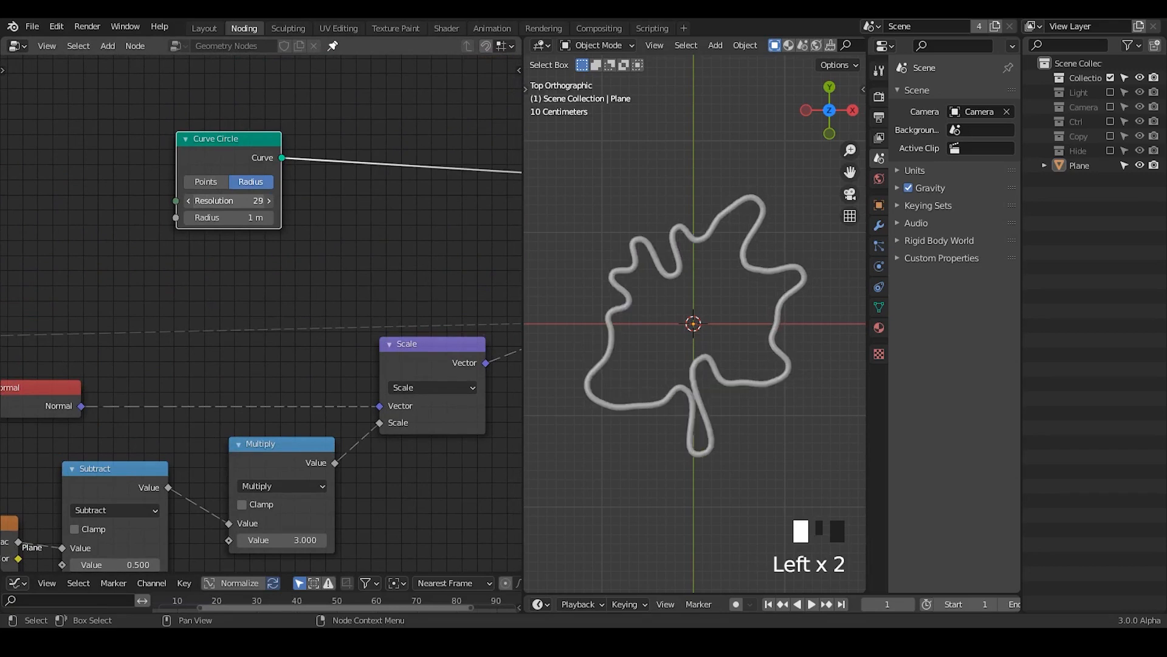
Step: Switch the Noise Texture to 4D and move the node slightly upward
{"action": "middle_click_drag", "start_coordinate": [279, 224], "coordinate": [126, 198]}
{"action": "middle_click_drag", "start_coordinate": [104, 339], "coordinate": [471, 271]}
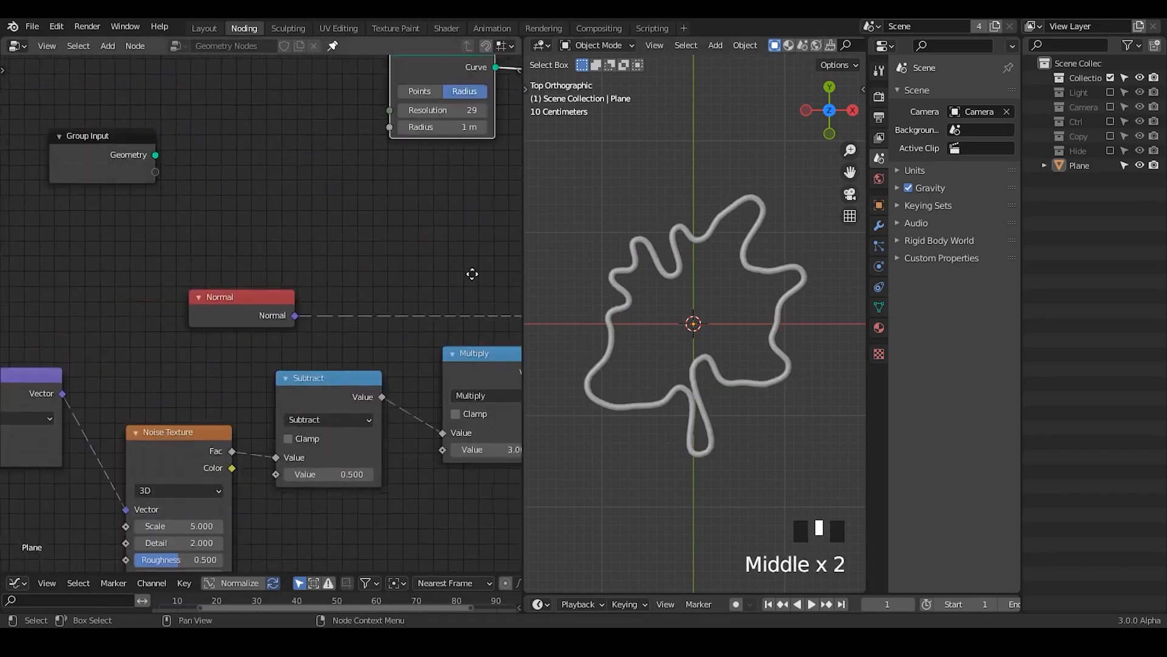
{"action": "middle_click_drag", "start_coordinate": [234, 318], "coordinate": [516, 228]}
{"action": "middle_click_drag", "start_coordinate": [493, 396], "coordinate": [411, 336]}
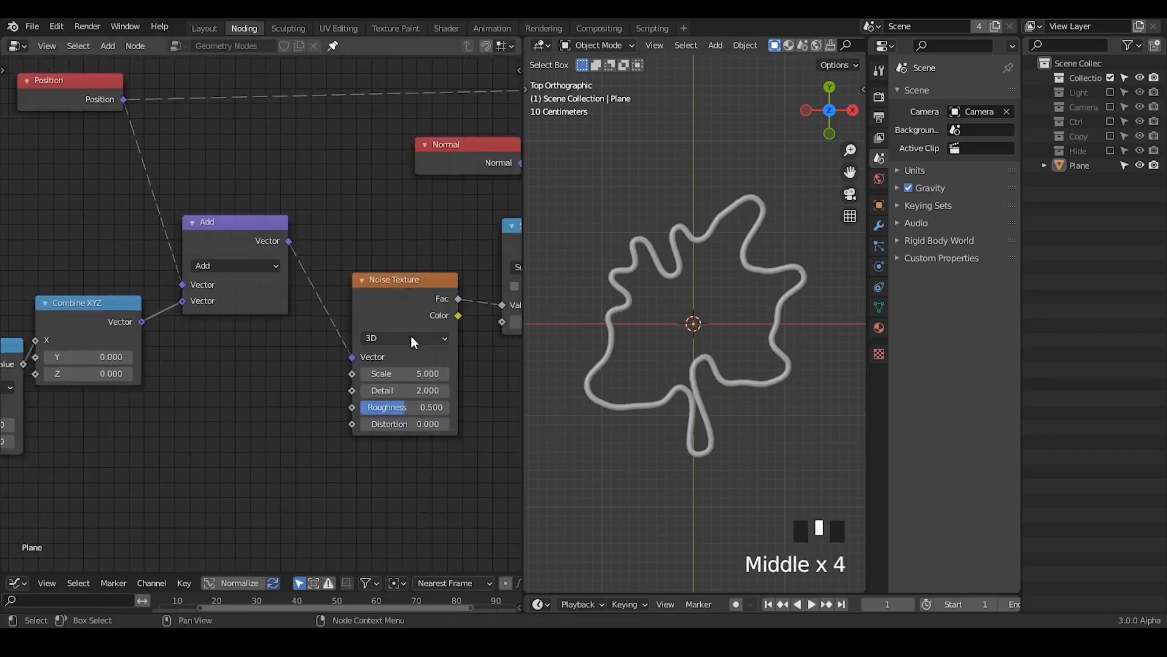
{"action": "left_click", "coordinate": [411, 336]}
{"action": "left_click", "coordinate": [399, 405]}
{"action": "left_click_drag", "start_coordinate": [392, 304], "coordinate": [394, 275]}
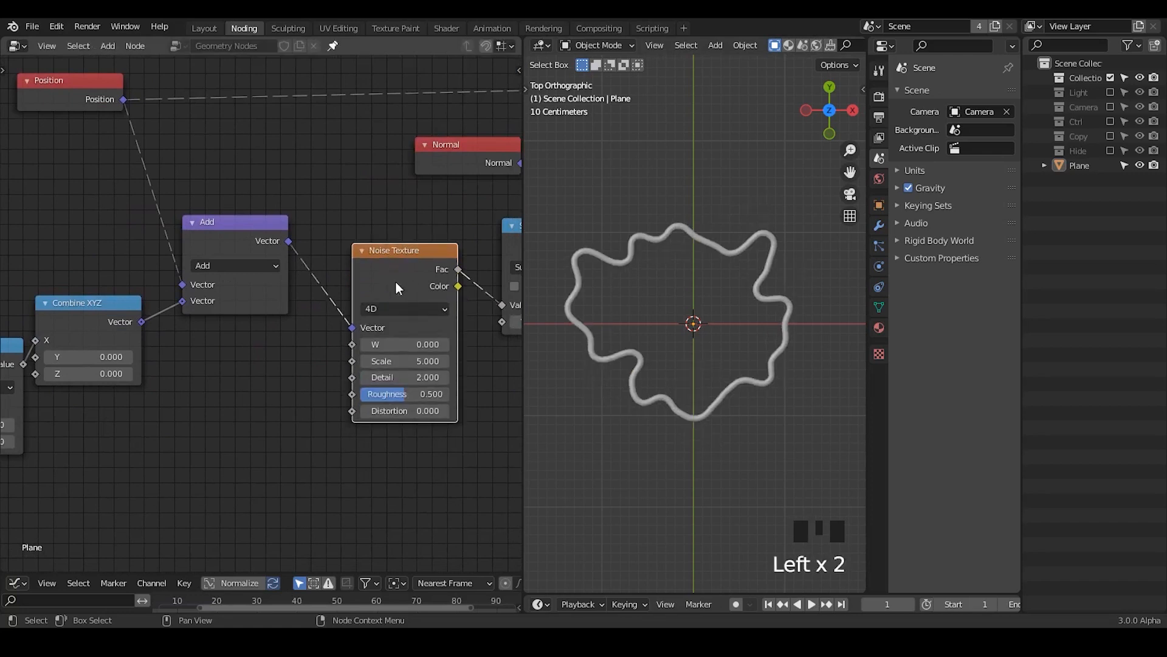
Step: Try out Noise Texture W values up to about 1.2, and reset W to 0
{"action": "left_click_drag", "start_coordinate": [398, 344], "coordinate": [426, 345]}
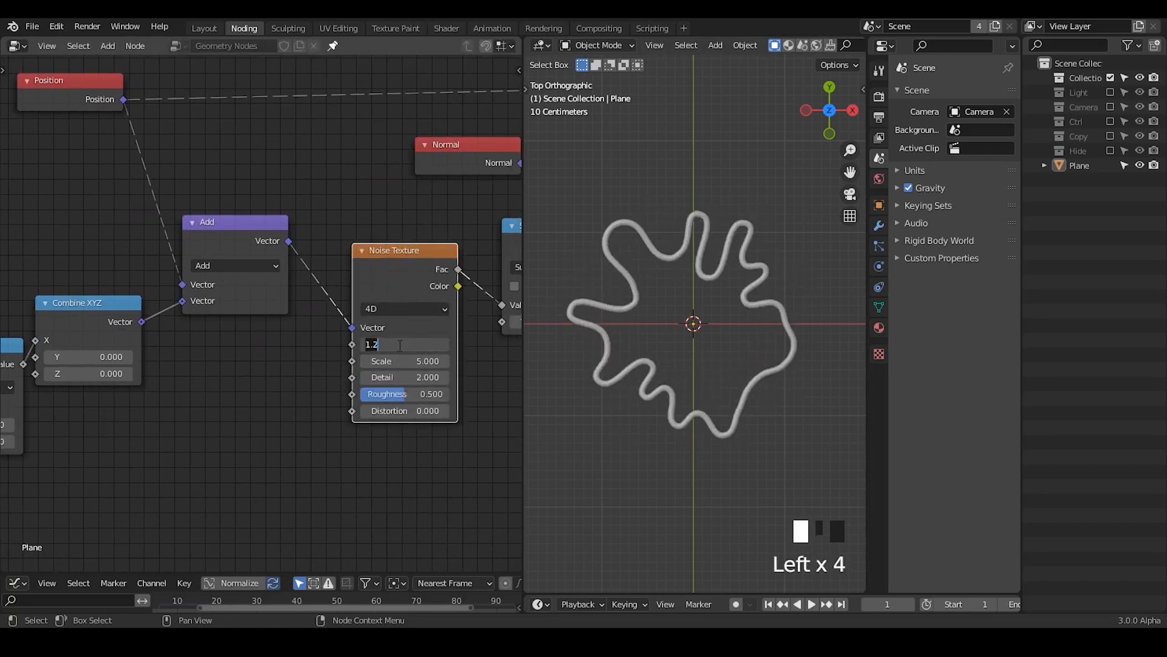
{"action": "type", "text": "0"}
{"action": "key", "text": "Return"}
Step: Try Noise Texture scales such as 4.5 and 0.2, and set Scale to 1
{"action": "left_click_drag", "start_coordinate": [403, 361], "coordinate": [359, 359]}
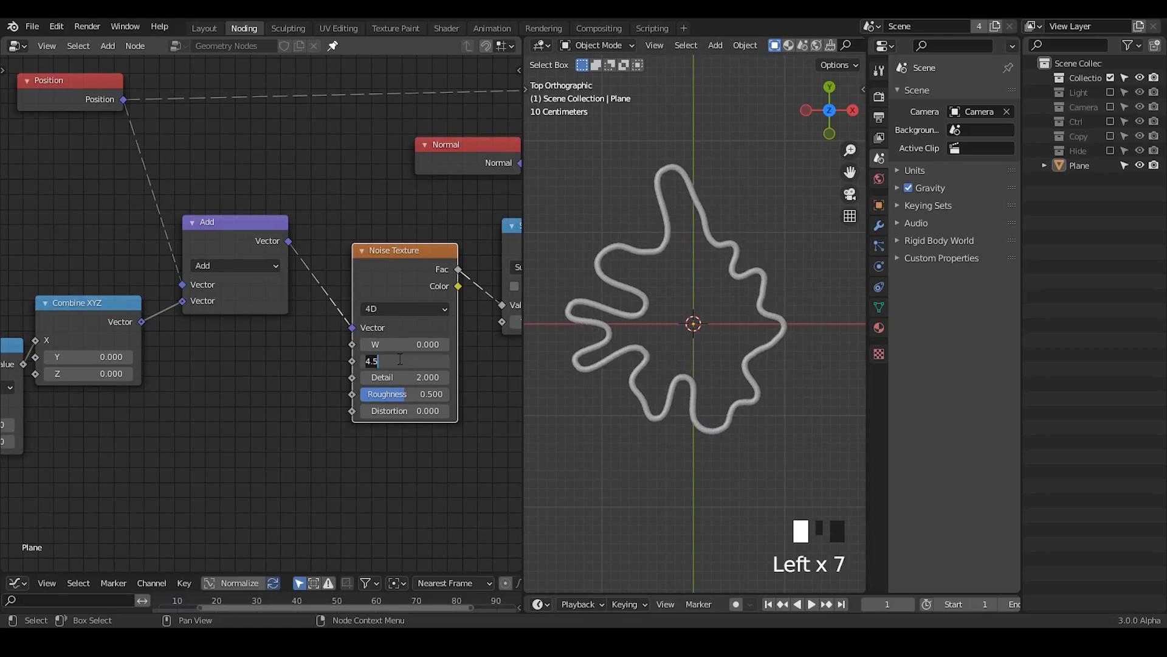
{"action": "key", "text": "Return"}
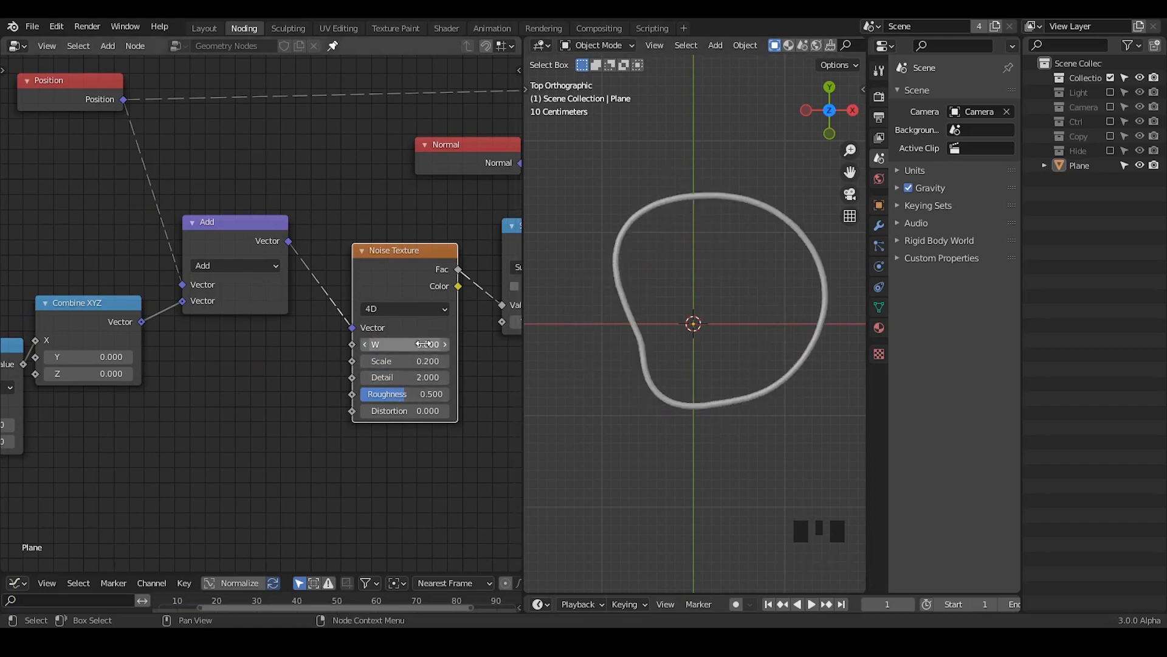
{"action": "left_click_drag", "start_coordinate": [395, 367], "coordinate": [477, 367], "text": "shift"}
{"action": "key", "text": "Return"}
Step: Raise the Multiply node's value to 4.5 to strengthen the noise displacement
{"action": "middle_click_drag", "start_coordinate": [353, 451], "coordinate": [178, 439]}
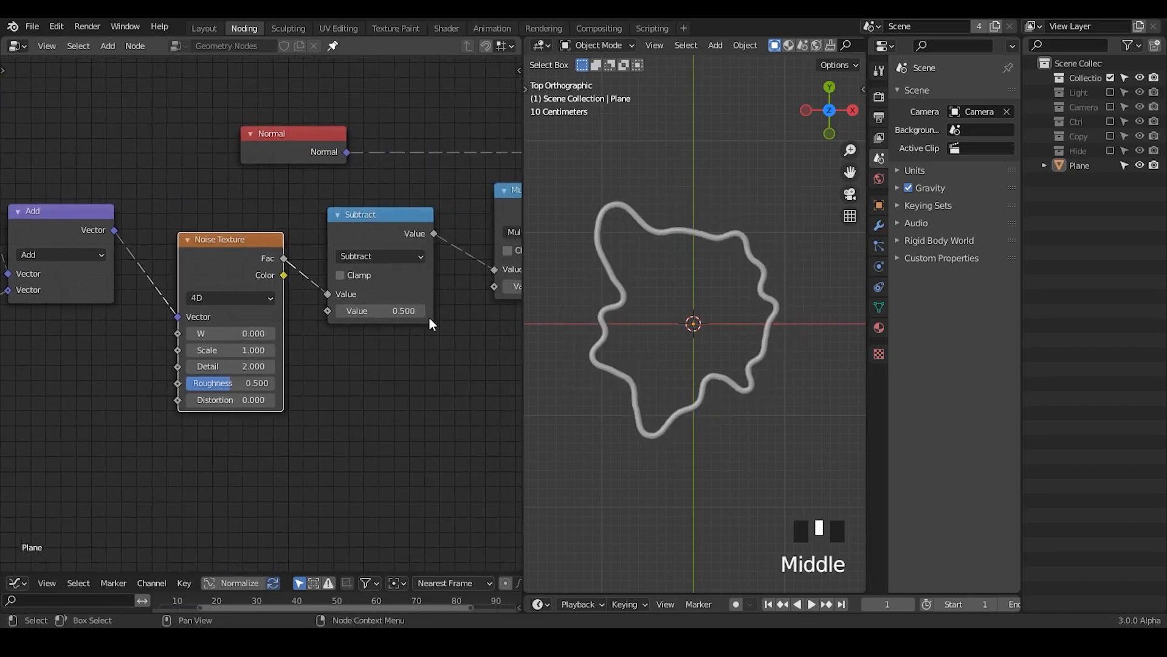
{"action": "middle_click_drag", "start_coordinate": [429, 316], "coordinate": [316, 317]}
{"action": "left_click_drag", "start_coordinate": [435, 287], "coordinate": [460, 287]}
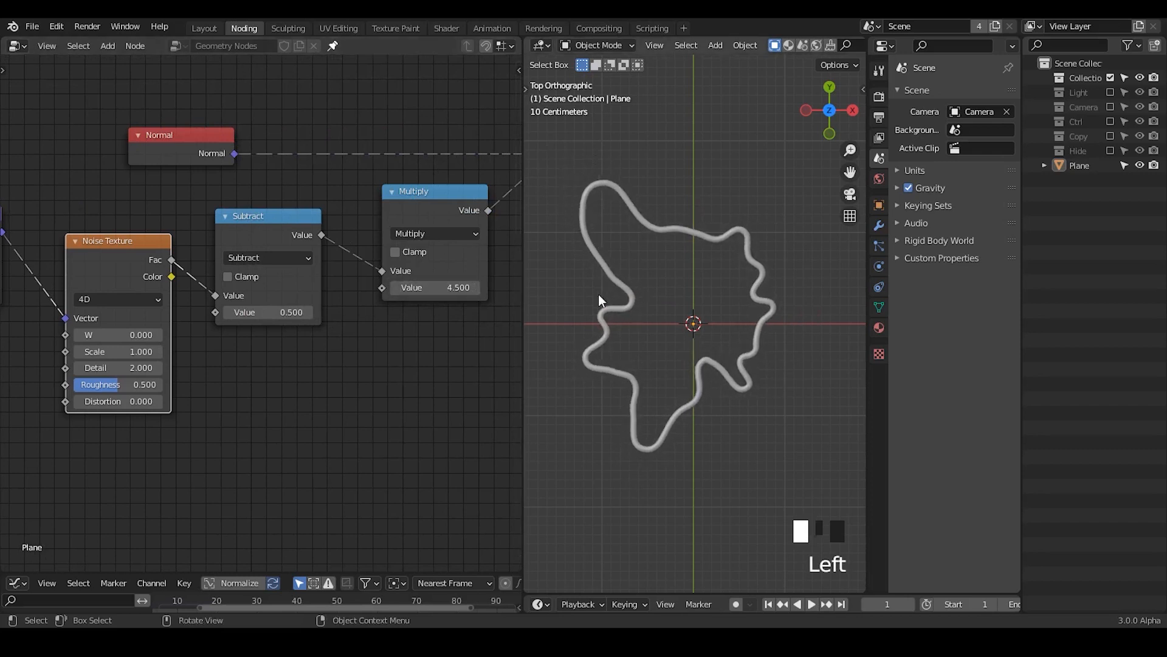
Step: Set the Noise Texture's Scale to 2
{"action": "middle_click_drag", "start_coordinate": [131, 351], "coordinate": [187, 338]}
{"action": "left_click_drag", "start_coordinate": [168, 341], "coordinate": [198, 341]}
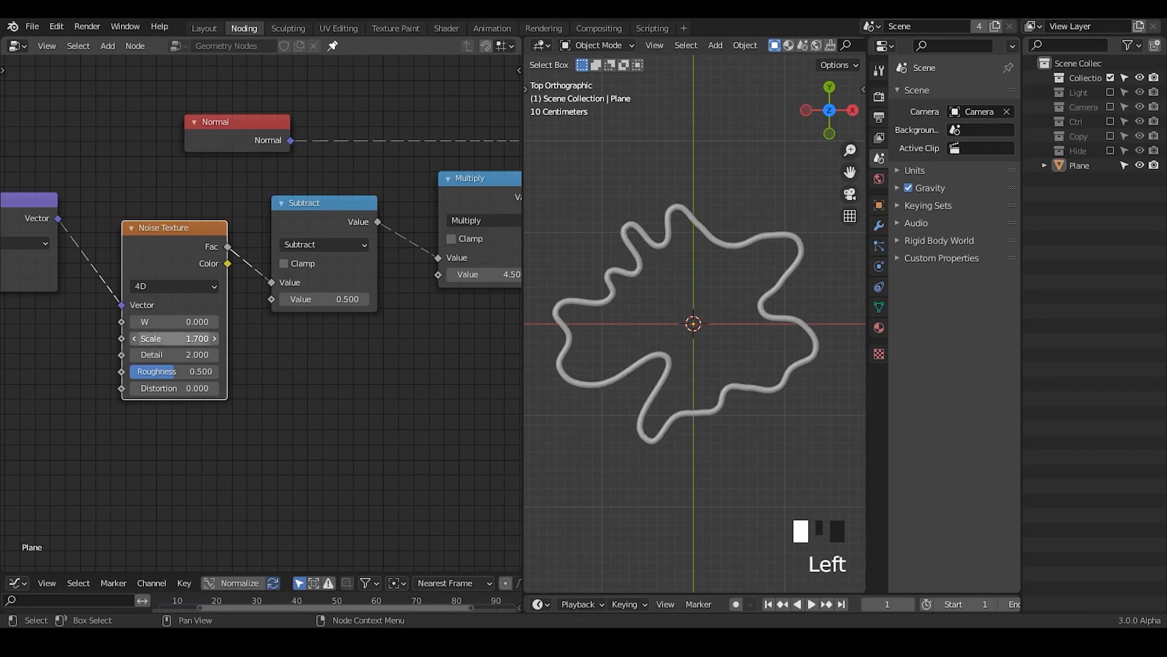
{"action": "type", "text": "2"}
{"action": "key", "text": "Return"}
Step: Try raising the Divide node's first value to 70.38 to shift the noise along X
{"action": "middle_click_drag", "start_coordinate": [81, 483], "coordinate": [326, 420]}
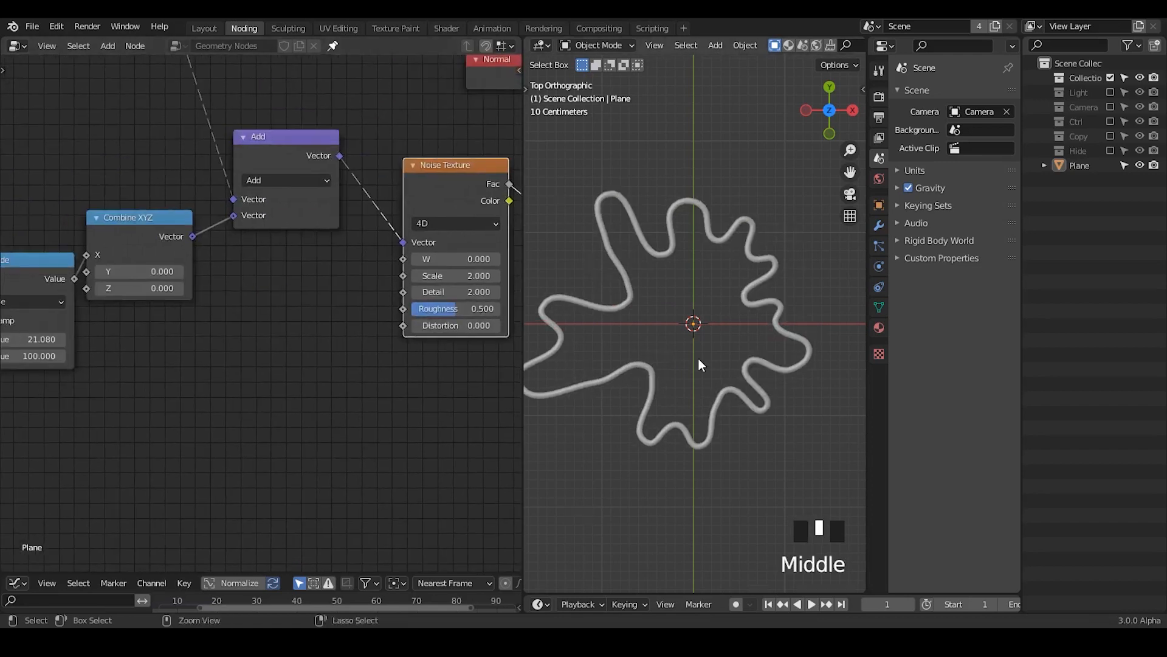
{"action": "middle_click_drag", "start_coordinate": [698, 358], "coordinate": [683, 286], "text": "ctrl"}
{"action": "middle_click_drag", "start_coordinate": [208, 355], "coordinate": [405, 367]}
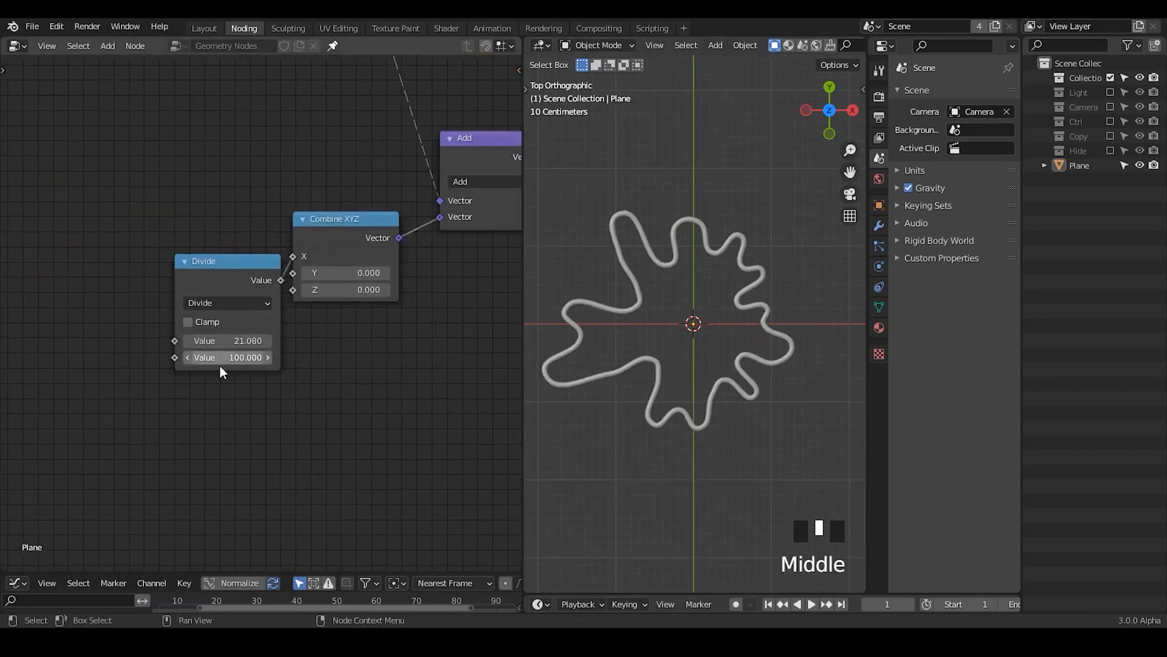
{"action": "left_click", "coordinate": [237, 341]}
{"action": "left_click_drag", "start_coordinate": [237, 340], "coordinate": [304, 340]}
Step: Drive the Divide node's first value with the expression #frame
{"action": "middle_click_drag", "start_coordinate": [199, 373], "coordinate": [341, 328]}
{"action": "left_click", "coordinate": [357, 307]}
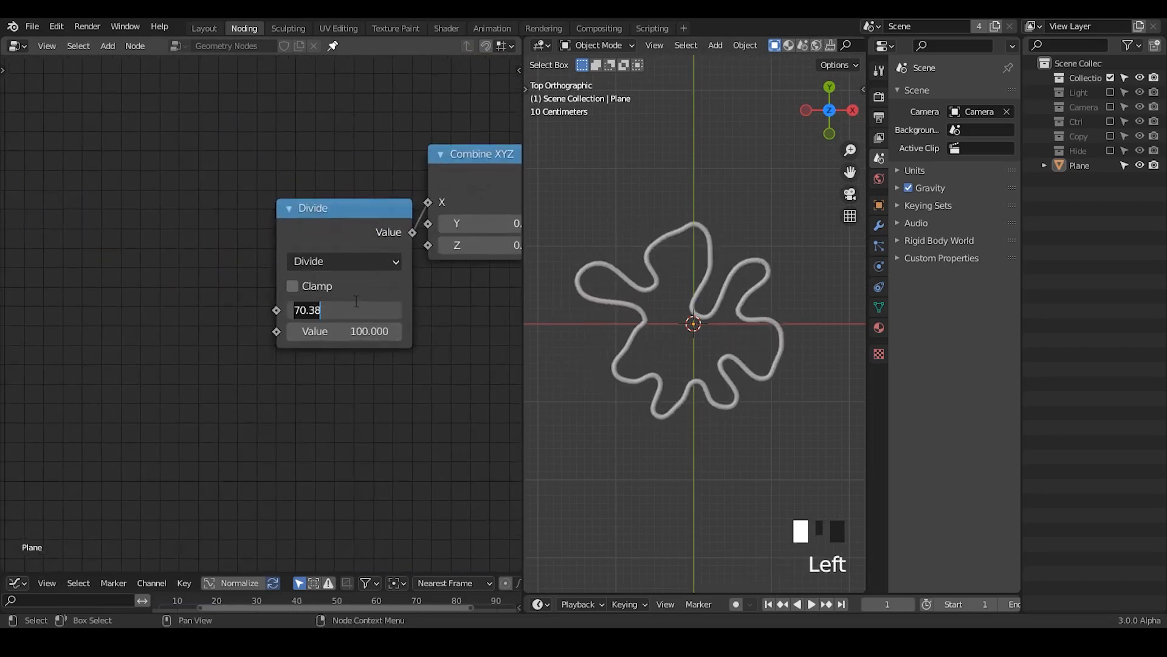
{"action": "type", "text": "#frame"}
{"action": "key", "text": "Return"}
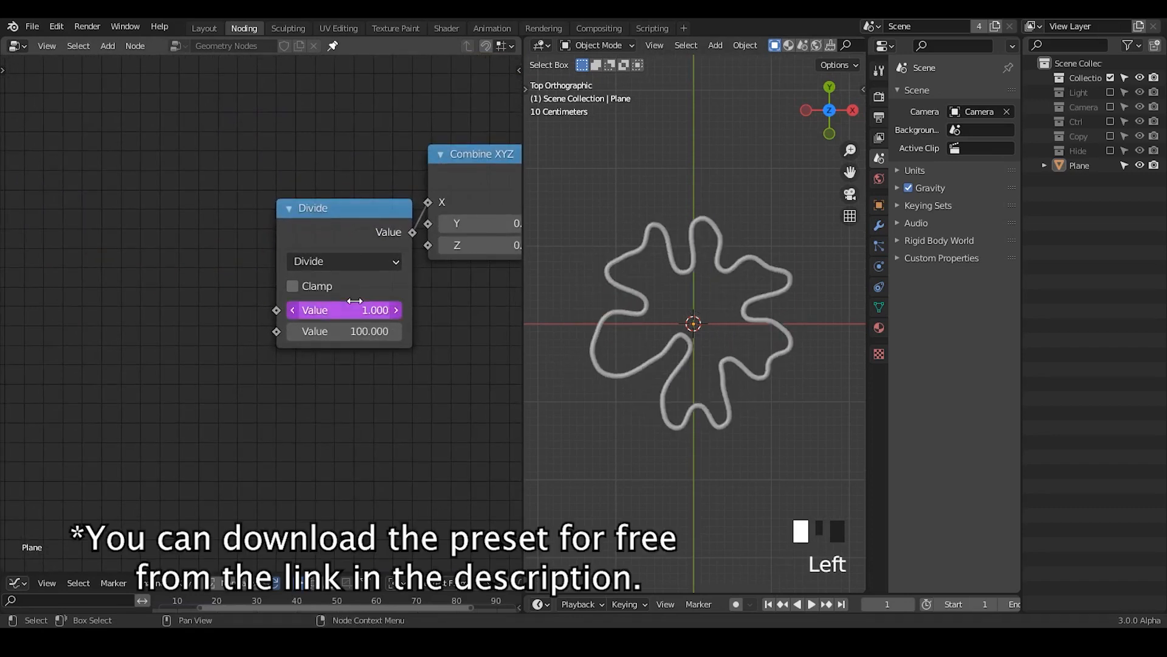
Step: Add the G_Time Info node group and connect its Value output to the Divide node's first value
{"action": "left_click", "coordinate": [158, 248]}
{"action": "key", "text": "ctrl+a"}
{"action": "type", "text": "time"}
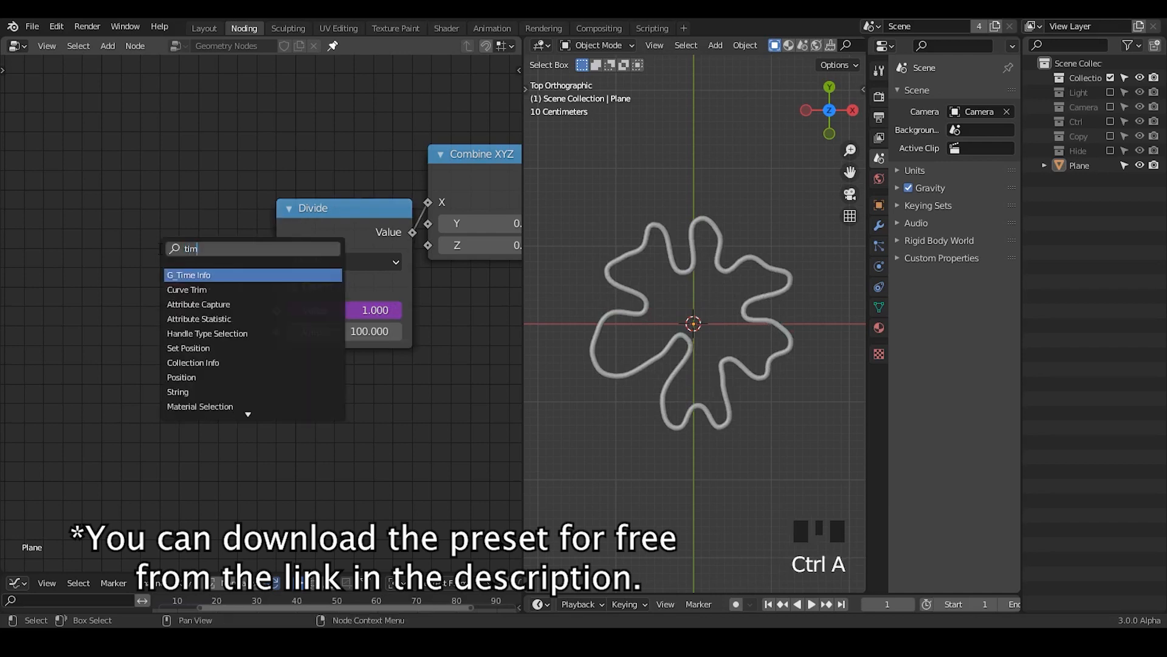
{"action": "key", "text": "Return"}
{"action": "left_click", "coordinate": [66, 238]}
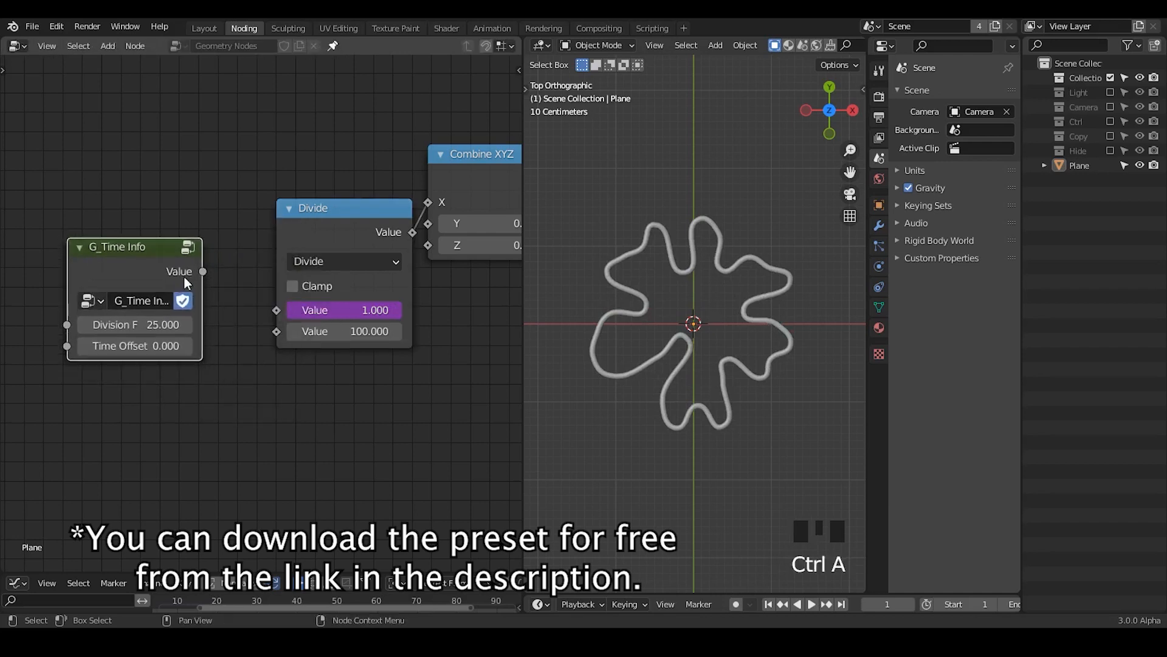
{"action": "left_click_drag", "start_coordinate": [203, 271], "coordinate": [291, 317]}
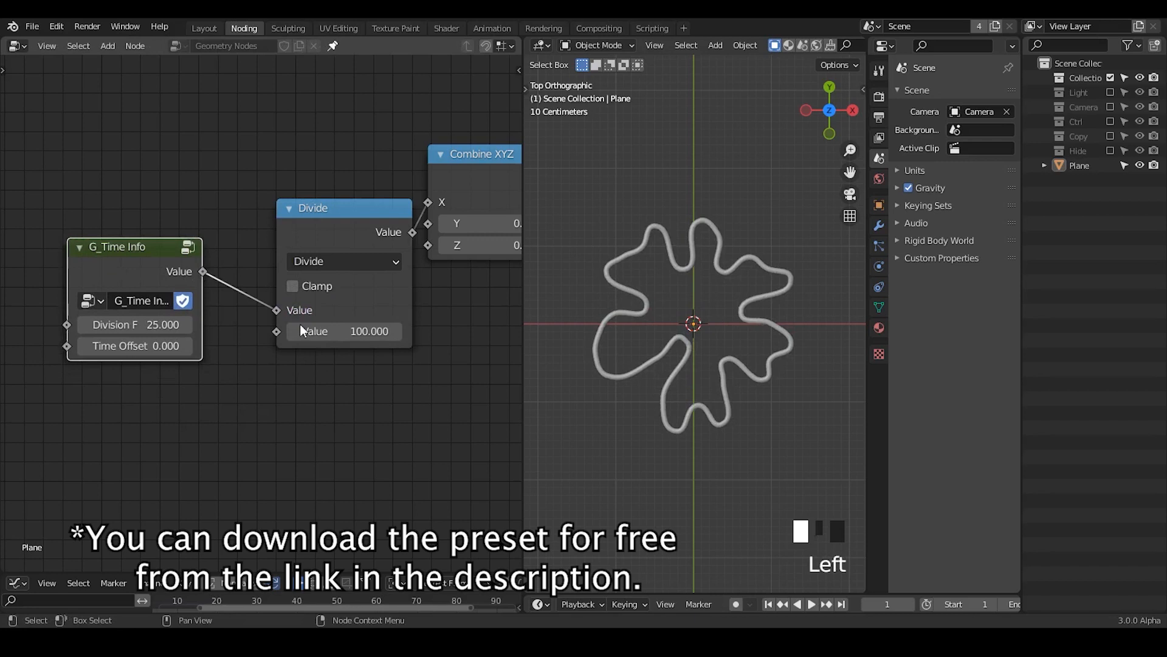
Step: Play the animation, set the G_Time Info division factor to 2, and stop playback
{"action": "left_click", "coordinate": [812, 603]}
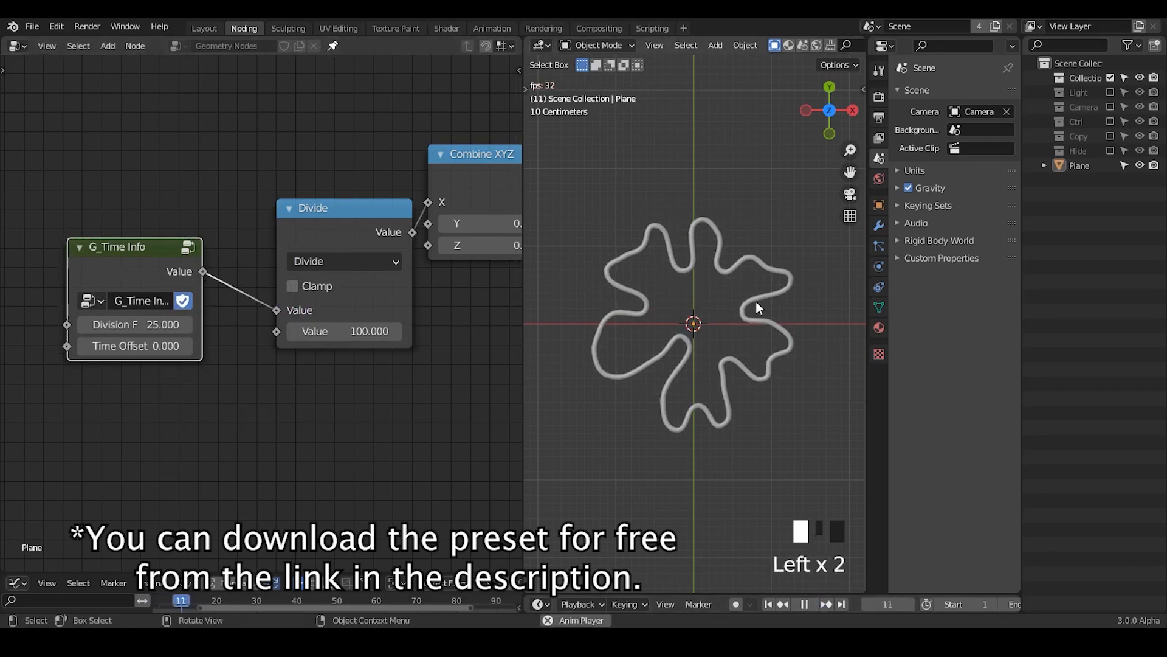
{"action": "left_click", "coordinate": [154, 327]}
{"action": "type", "text": "2"}
{"action": "key", "text": "Return"}
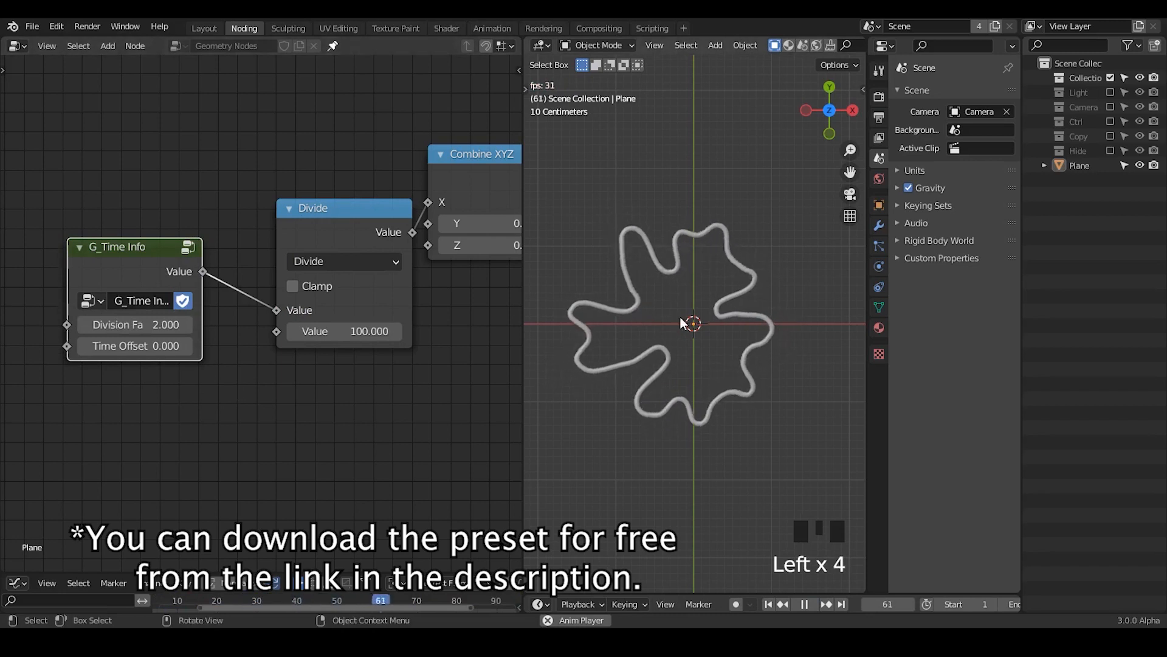
{"action": "left_click", "coordinate": [805, 603]}
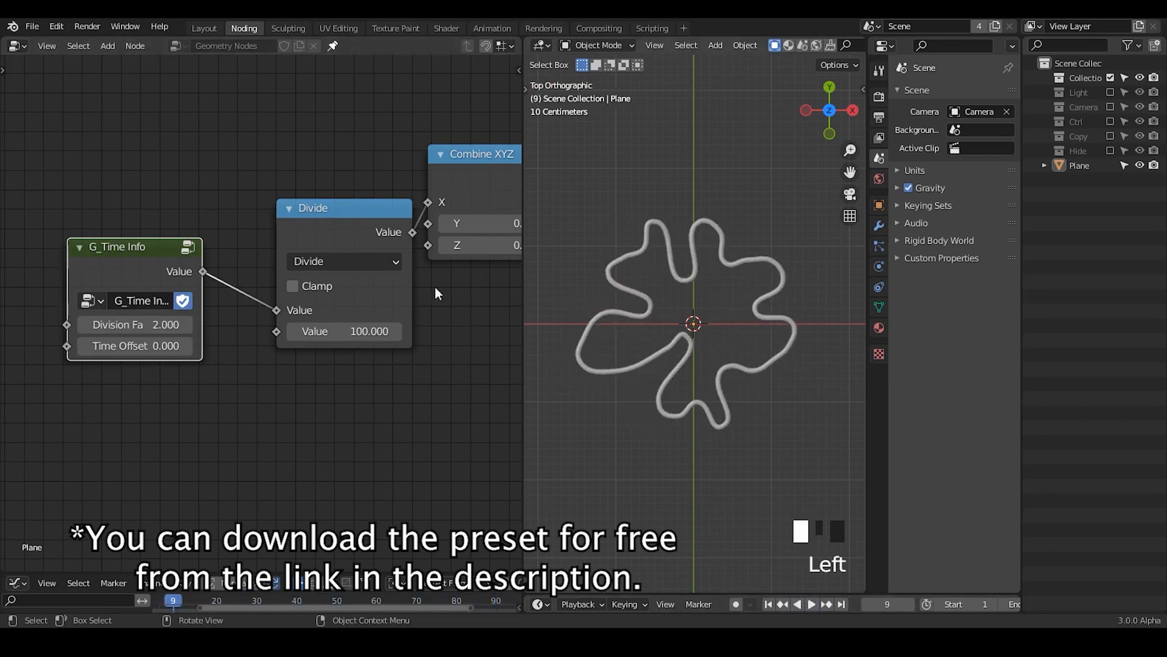
Step: Select the noise displacement nodes, including Position, Normal and G_Time Info, and join them into one frame
{"action": "middle_click_drag", "start_coordinate": [436, 367], "coordinate": [145, 393]}
{"action": "middle_click_drag", "start_coordinate": [369, 221], "coordinate": [196, 340], "text": "ctrl"}
{"action": "middle_click_drag", "start_coordinate": [392, 300], "coordinate": [423, 329]}
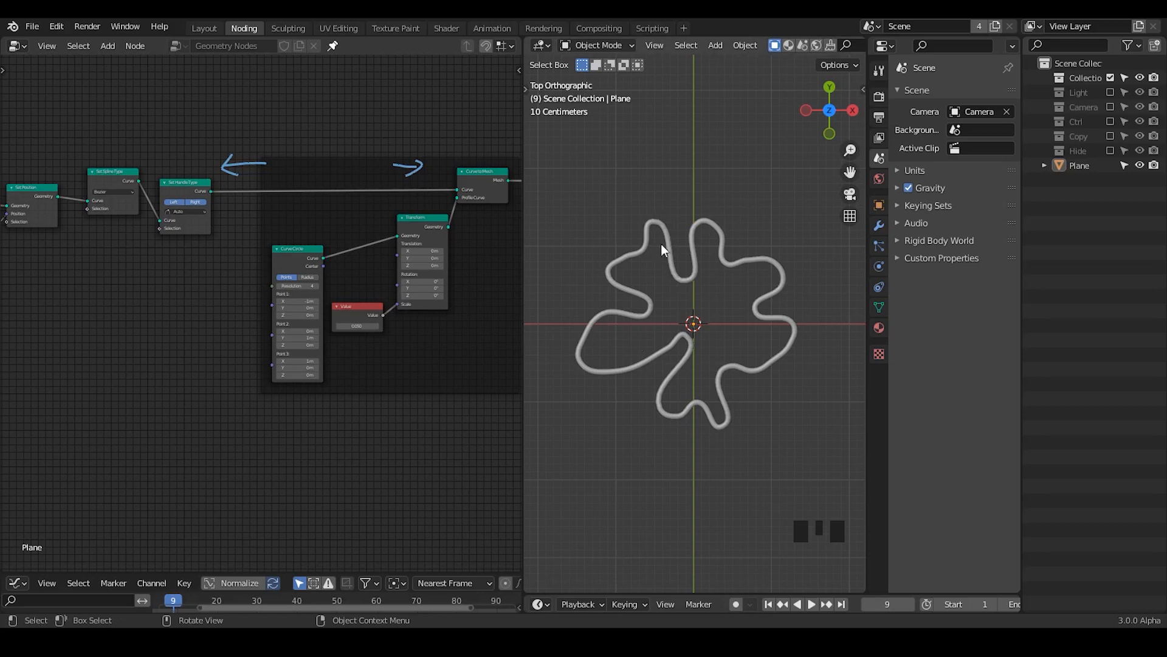
{"action": "middle_click_drag", "start_coordinate": [298, 343], "coordinate": [172, 262]}
{"action": "left_click_drag", "start_coordinate": [151, 211], "coordinate": [206, 123]}
{"action": "middle_click_drag", "start_coordinate": [134, 215], "coordinate": [250, 164]}
{"action": "left_click", "coordinate": [139, 199]}
{"action": "left_click_drag", "start_coordinate": [154, 194], "coordinate": [1, 131]}
{"action": "middle_click_drag", "start_coordinate": [226, 190], "coordinate": [229, 258], "text": "ctrl"}
{"action": "left_click_drag", "start_coordinate": [461, 214], "coordinate": [72, 376]}
{"action": "key", "text": "ctrl+j"}
Step: Move Curve Circle aside, add a reroute point on its output link, and place the reroute above the frame
{"action": "middle_click_drag", "start_coordinate": [283, 258], "coordinate": [333, 316]}
{"action": "middle_click_drag", "start_coordinate": [180, 192], "coordinate": [399, 373]}
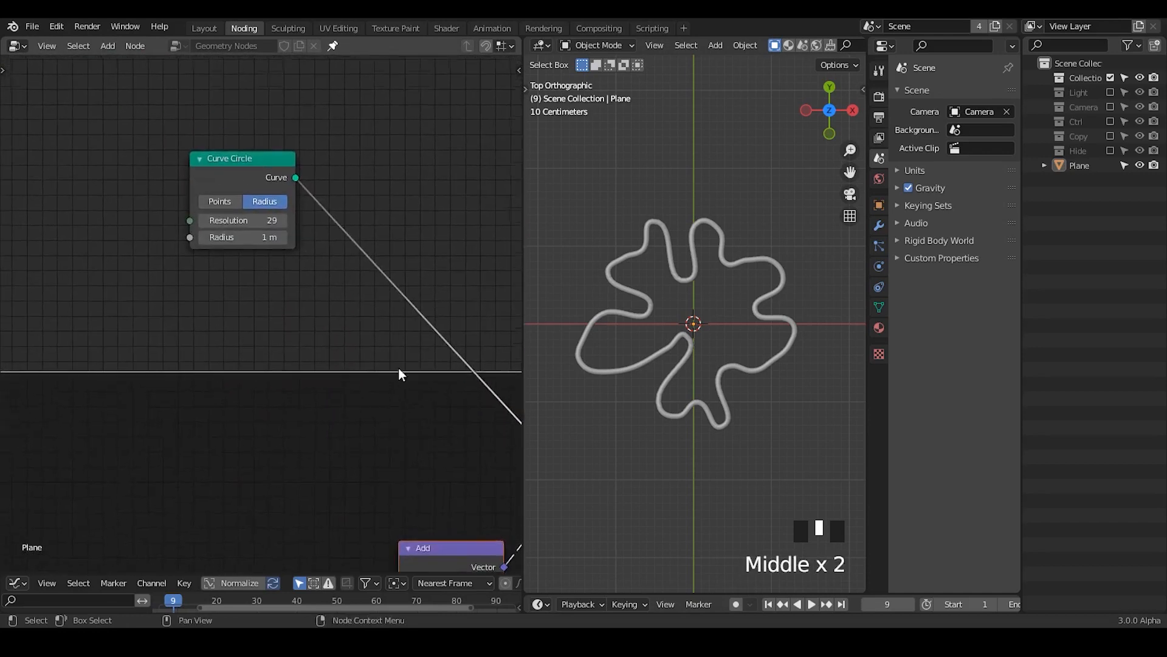
{"action": "left_click_drag", "start_coordinate": [257, 173], "coordinate": [74, 124]}
{"action": "mouse_move", "coordinate": [74, 125]}
{"action": "right_mouse_down", "text": "shift"}
{"action": "mouse_move", "coordinate": [187, 279]}
{"action": "mouse_move", "coordinate": [340, 207]}
{"action": "right_mouse_up", "text": "shift"}
{"action": "key", "text": "g"}
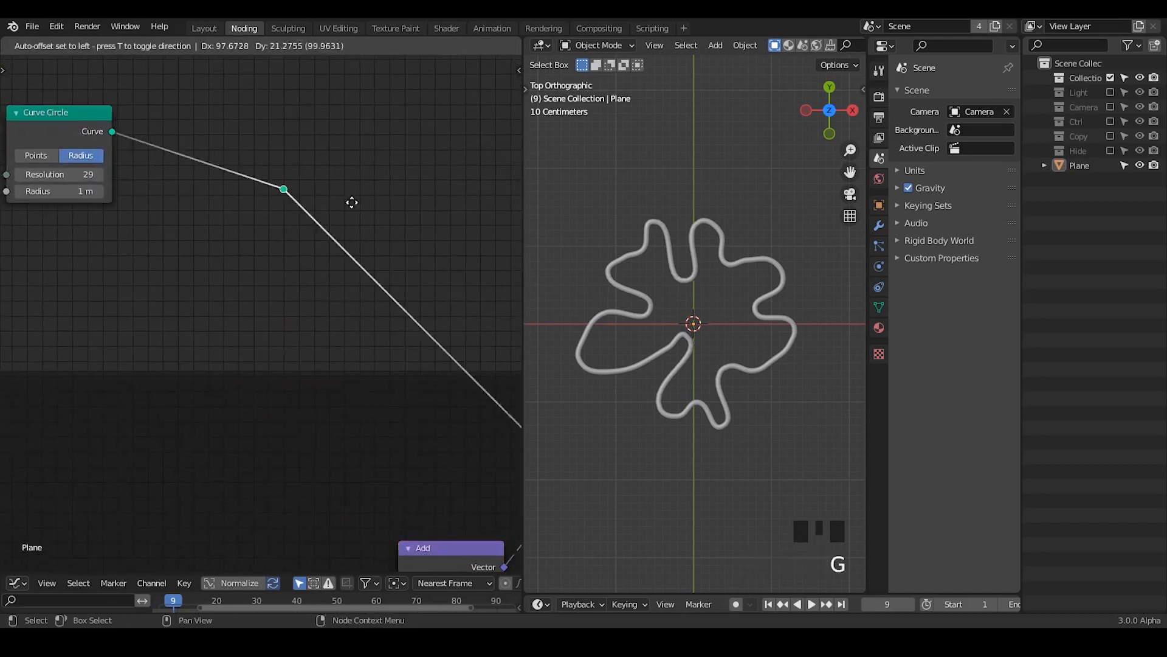
{"action": "left_click", "coordinate": [465, 159]}
Step: Move the Group Input node up away from the frame and shift Curve Circle slightly to make room
{"action": "mouse_move", "coordinate": [343, 229]}
{"action": "middle_mouse_down"}
{"action": "mouse_move", "coordinate": [352, 282]}
{"action": "mouse_move", "coordinate": [281, 219]}
{"action": "mouse_move", "coordinate": [320, 271]}
{"action": "mouse_move", "coordinate": [166, 284]}
{"action": "mouse_move", "coordinate": [336, 238]}
{"action": "middle_mouse_up"}
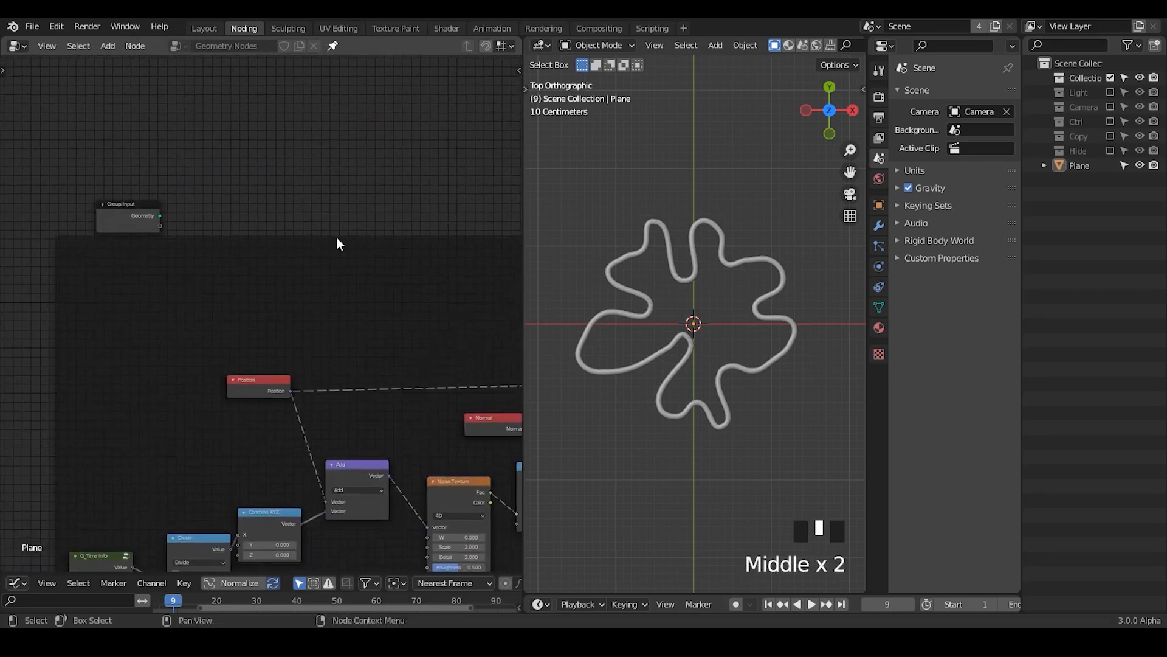
{"action": "left_click_drag", "start_coordinate": [123, 221], "coordinate": [131, 132]}
{"action": "middle_click_drag", "start_coordinate": [299, 258], "coordinate": [6, 394]}
{"action": "middle_click_drag", "start_coordinate": [382, 313], "coordinate": [285, 338]}
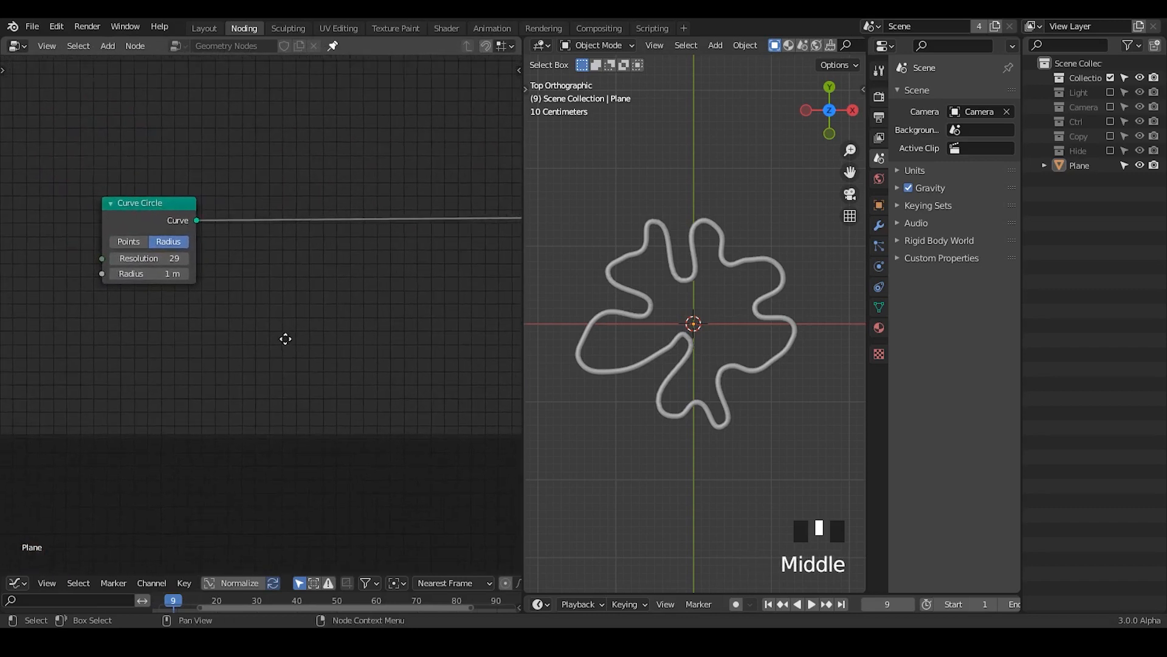
{"action": "left_click_drag", "start_coordinate": [175, 221], "coordinate": [166, 212]}
Step: Insert an Instance on Points node after Curve Circle and move the curve's link to its Instance input
{"action": "key", "text": "ctrl+a"}
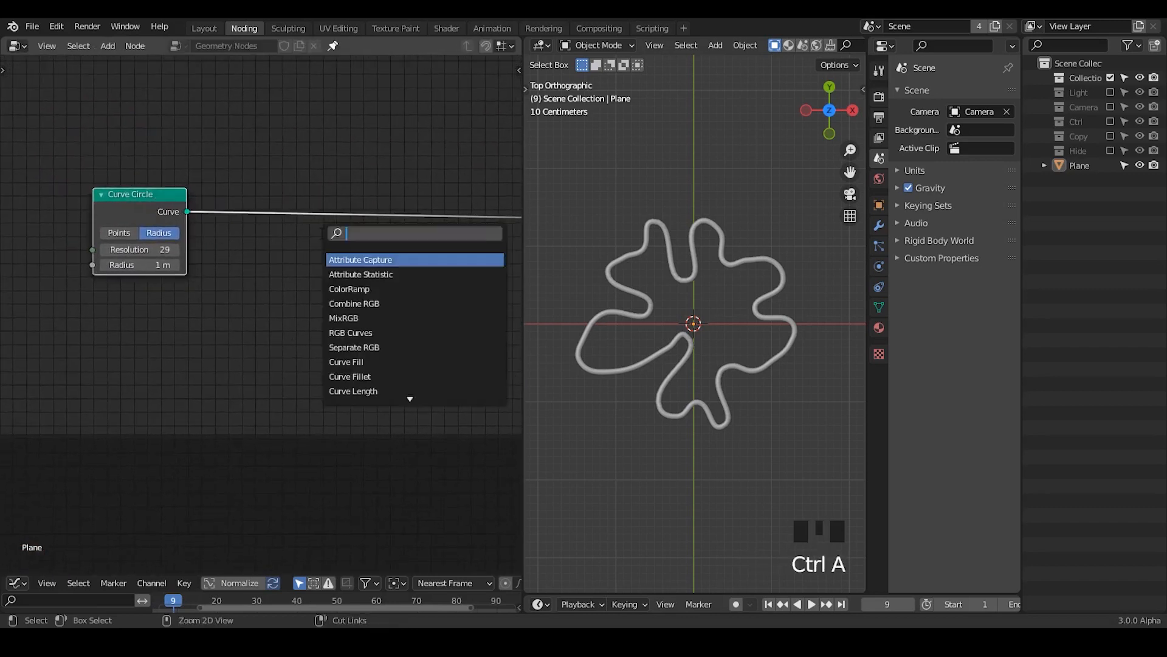
{"action": "type", "text": "point insta"}
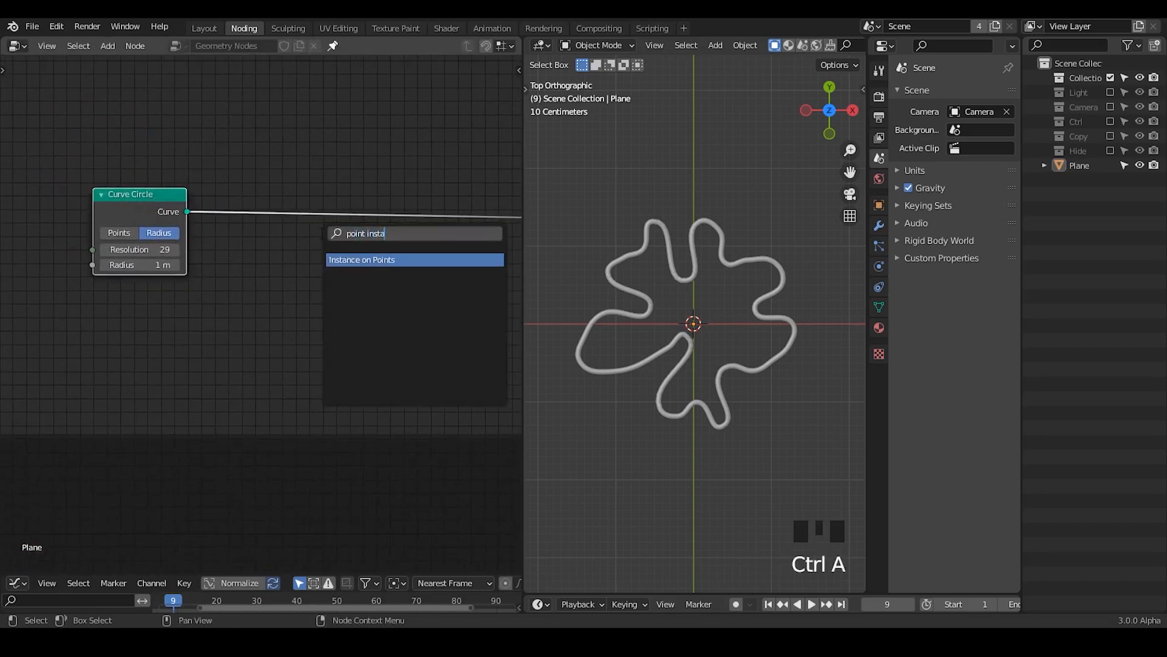
{"action": "key", "text": "Return"}
{"action": "left_click", "coordinate": [349, 169]}
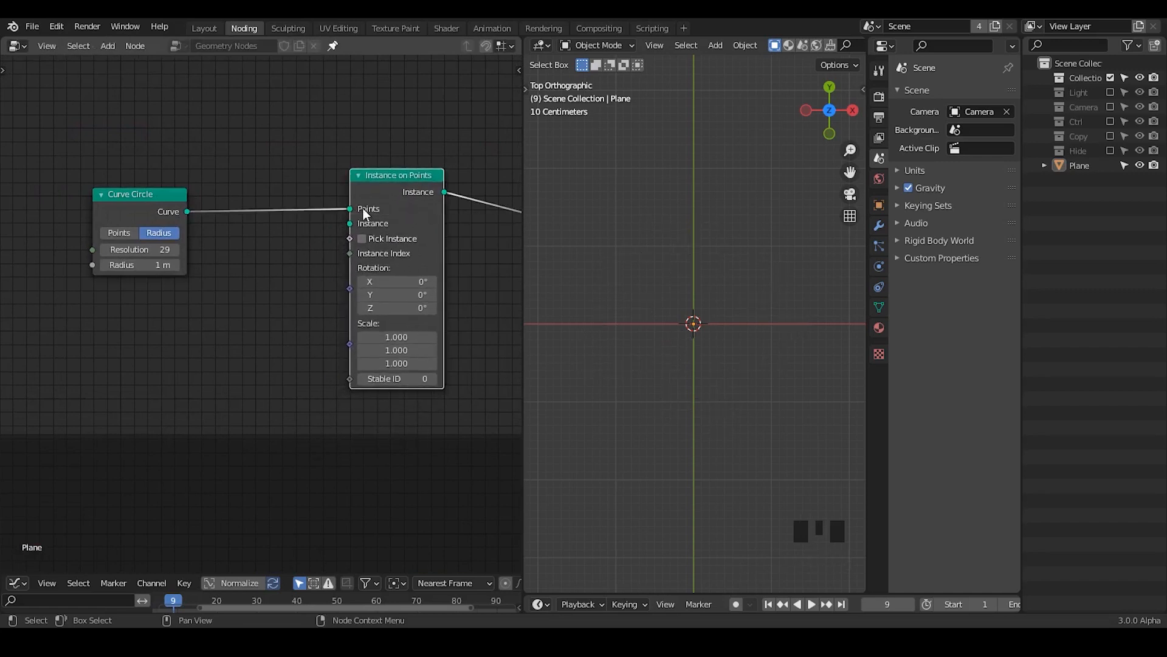
{"action": "left_click_drag", "start_coordinate": [351, 209], "coordinate": [345, 224]}
Step: Add a Set Position node
{"action": "key", "text": "ctrl+a"}
{"action": "type", "text": "set posi"}
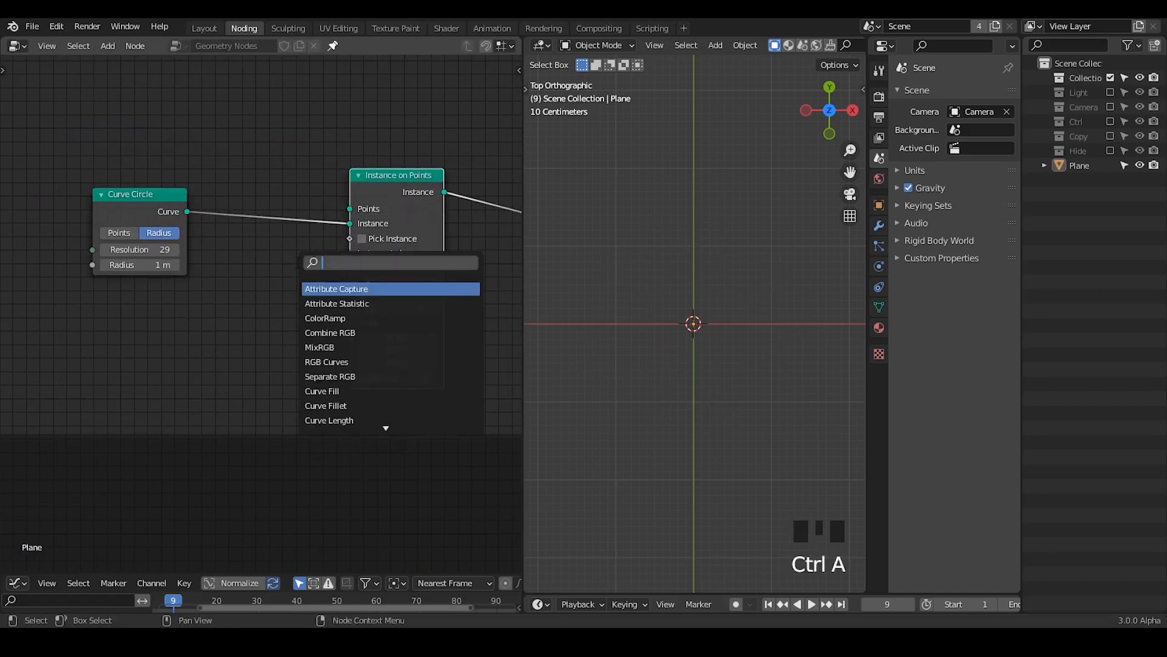
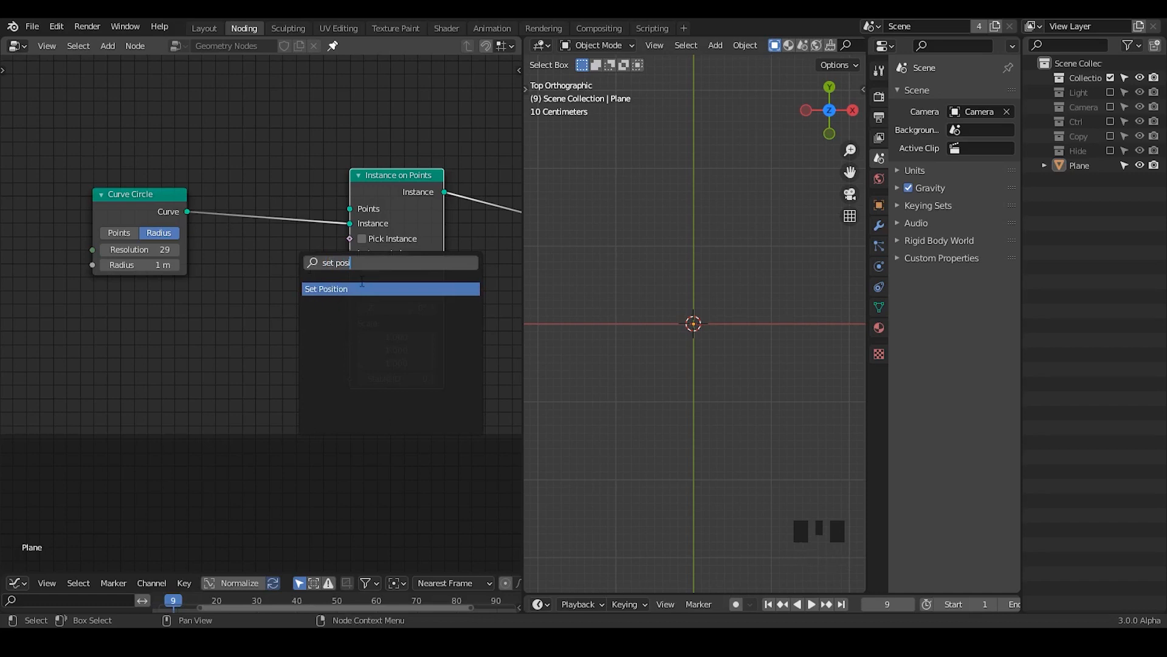
{"action": "key", "text": "BackSpace"}
{"action": "key", "text": "BackSpace"}
{"action": "key", "text": "BackSpace"}
{"action": "key", "text": "BackSpace"}
{"action": "key", "text": "BackSpace"}
{"action": "key", "text": "BackSpace"}
{"action": "key", "text": "BackSpace"}
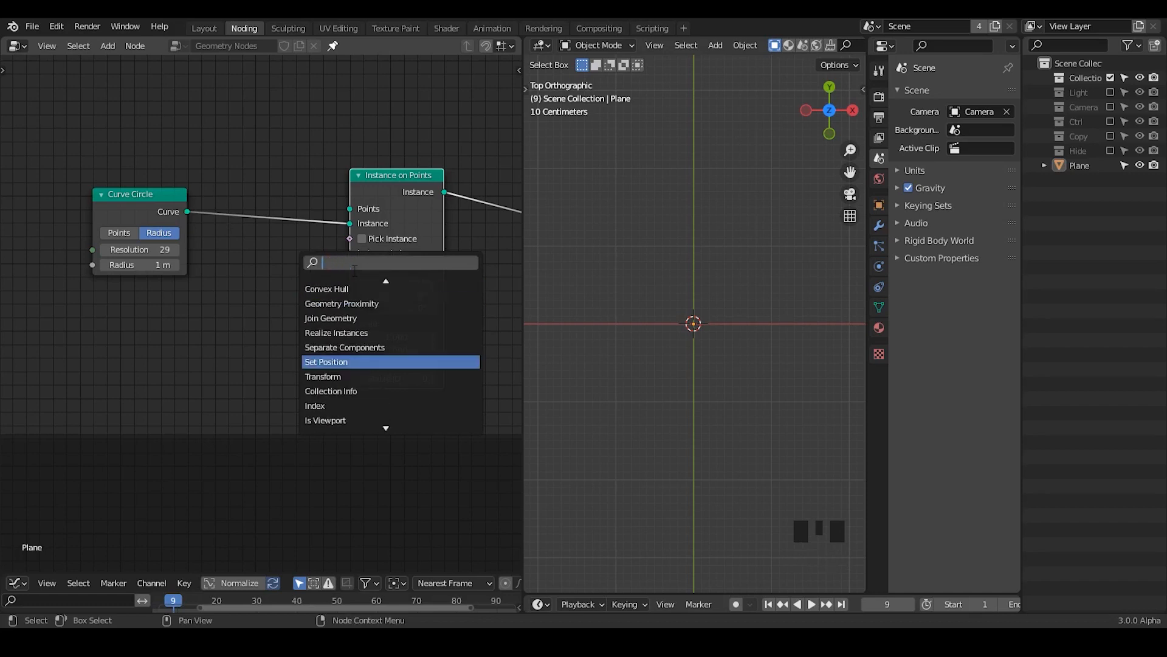
{"action": "key", "text": "Escape"}
Step: Spread the Curve Circle and Instance on Points nodes apart to make room between them
{"action": "left_click_drag", "start_coordinate": [135, 210], "coordinate": [88, 222]}
{"action": "left_click_drag", "start_coordinate": [354, 177], "coordinate": [392, 177]}
{"action": "left_click_drag", "start_coordinate": [110, 217], "coordinate": [103, 183]}
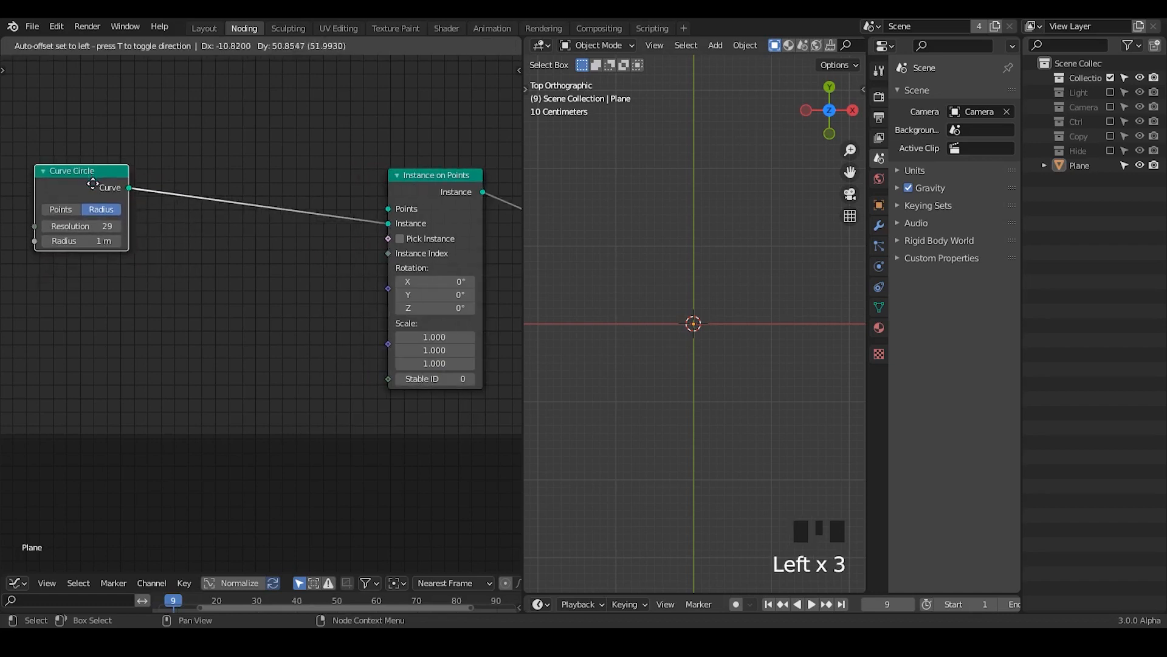
{"action": "left_click_drag", "start_coordinate": [428, 197], "coordinate": [440, 154]}
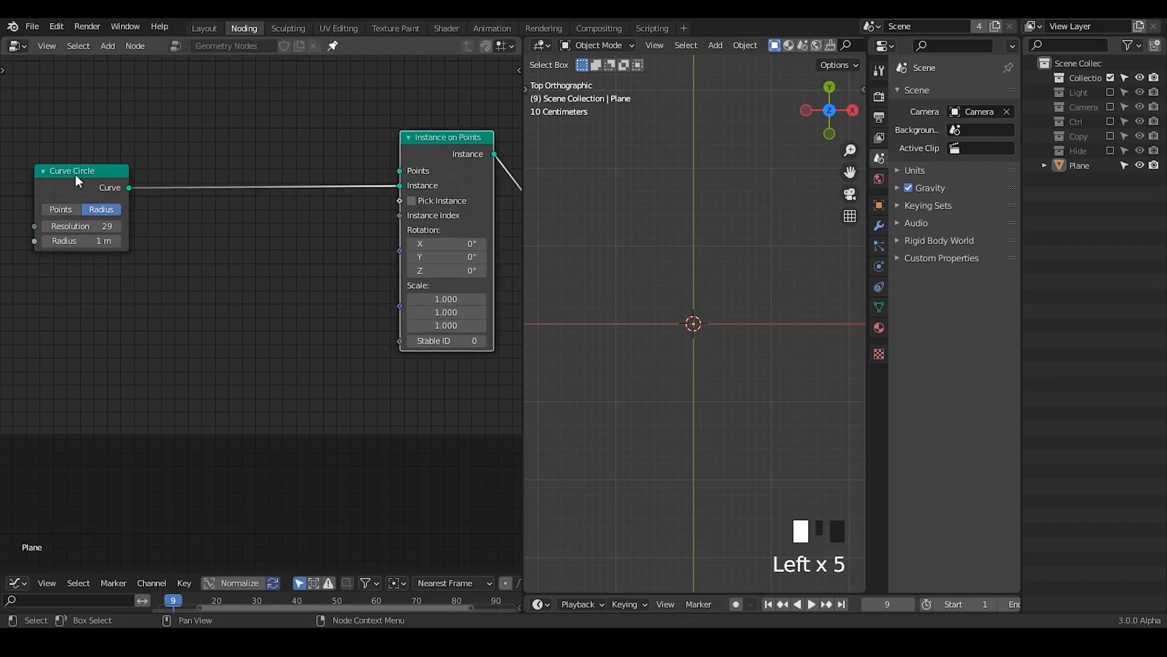
{"action": "left_click_drag", "start_coordinate": [75, 175], "coordinate": [74, 208]}
{"action": "left_click_drag", "start_coordinate": [410, 154], "coordinate": [416, 175]}
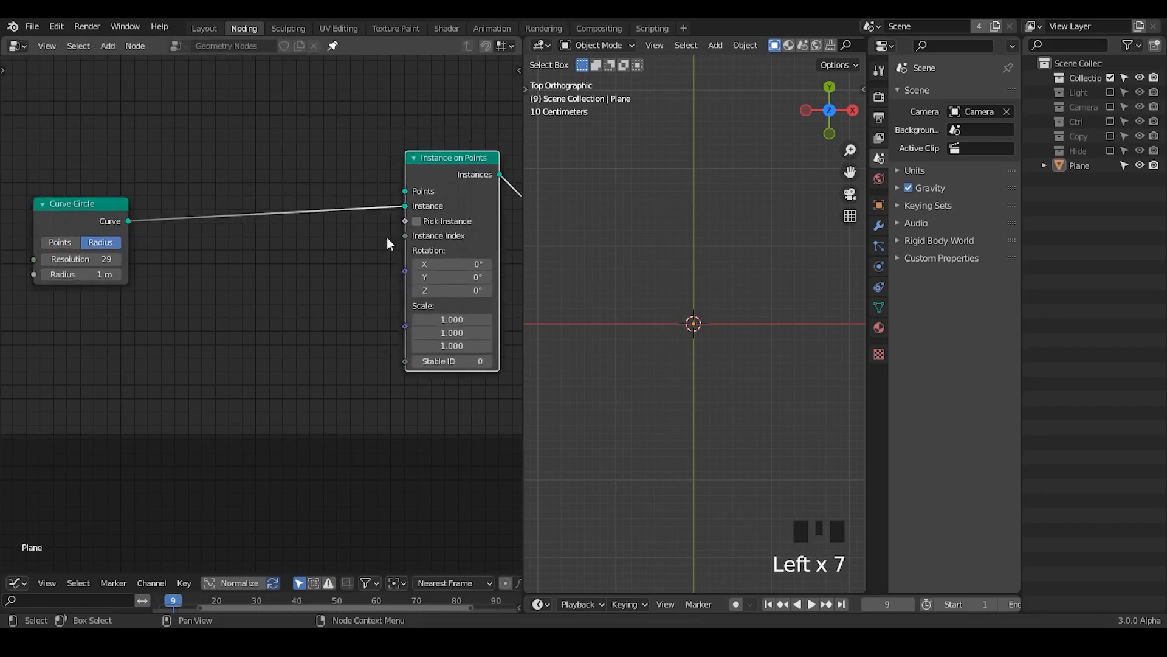
Step: Duplicate the Instance on Points node and place the copy above, between Curve Circle and the original
{"action": "middle_click_drag", "start_coordinate": [440, 191], "coordinate": [432, 296]}
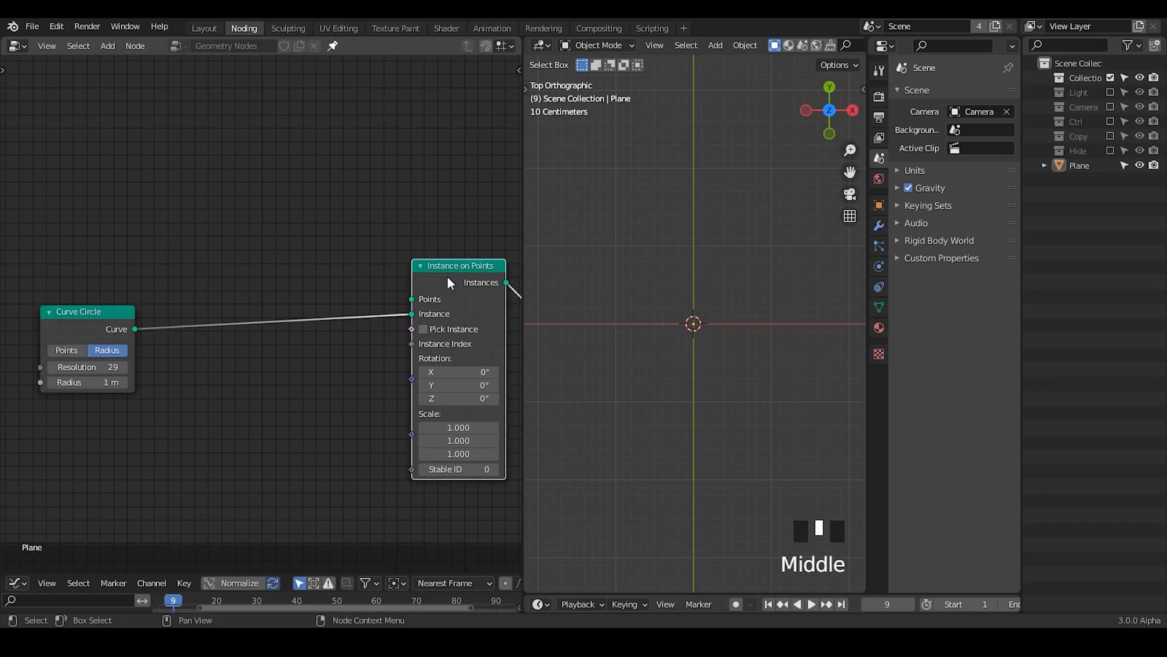
{"action": "key", "text": "shift+d"}
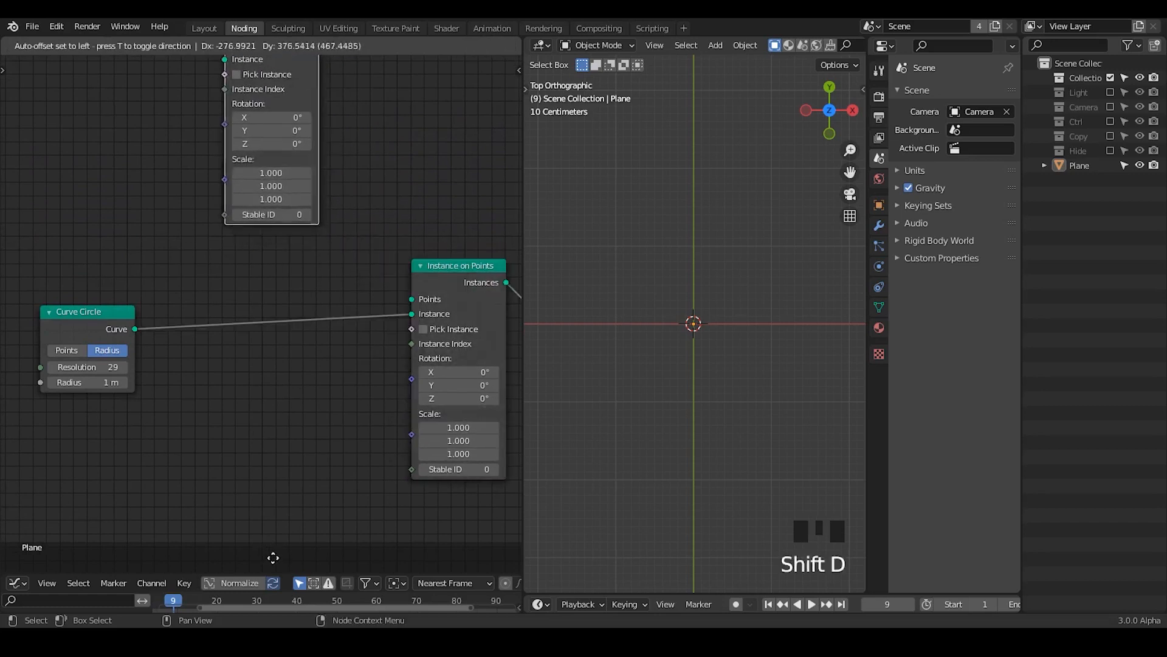
{"action": "left_click", "coordinate": [206, 132]}
{"action": "middle_click_drag", "start_coordinate": [206, 131], "coordinate": [276, 174]}
Step: Add the G_Float Range group node and place it beside the duplicated Instance on Points node
{"action": "key", "text": "ctrl+a"}
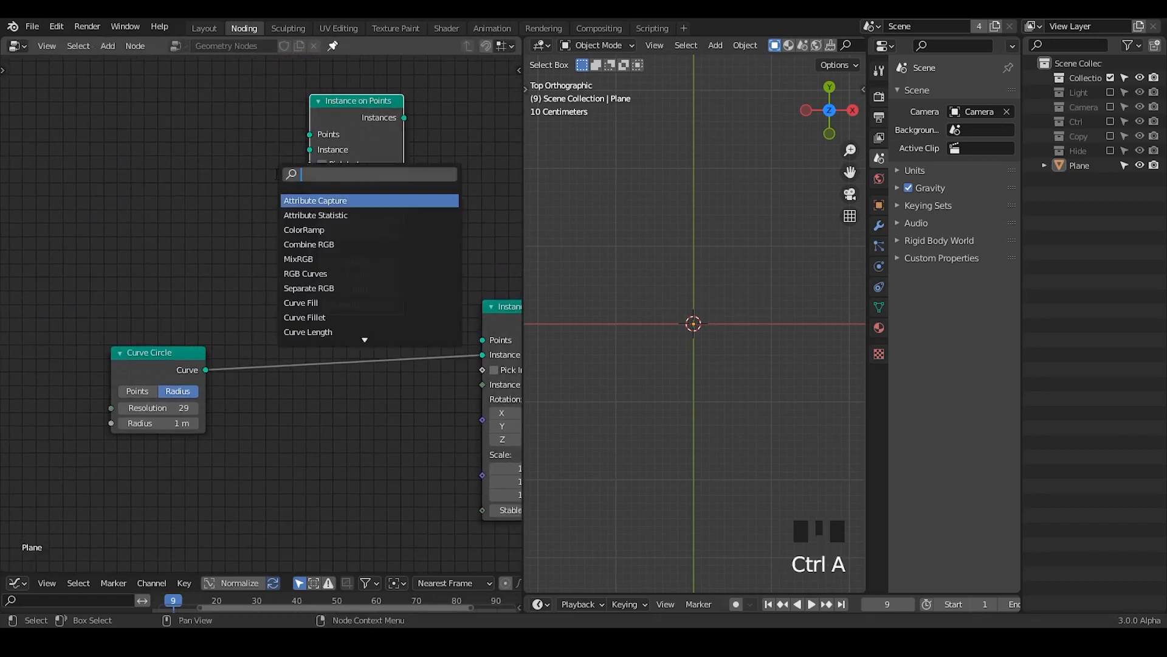
{"action": "type", "text": "index"}
{"action": "key", "text": "Down"}
{"action": "key", "text": "Down"}
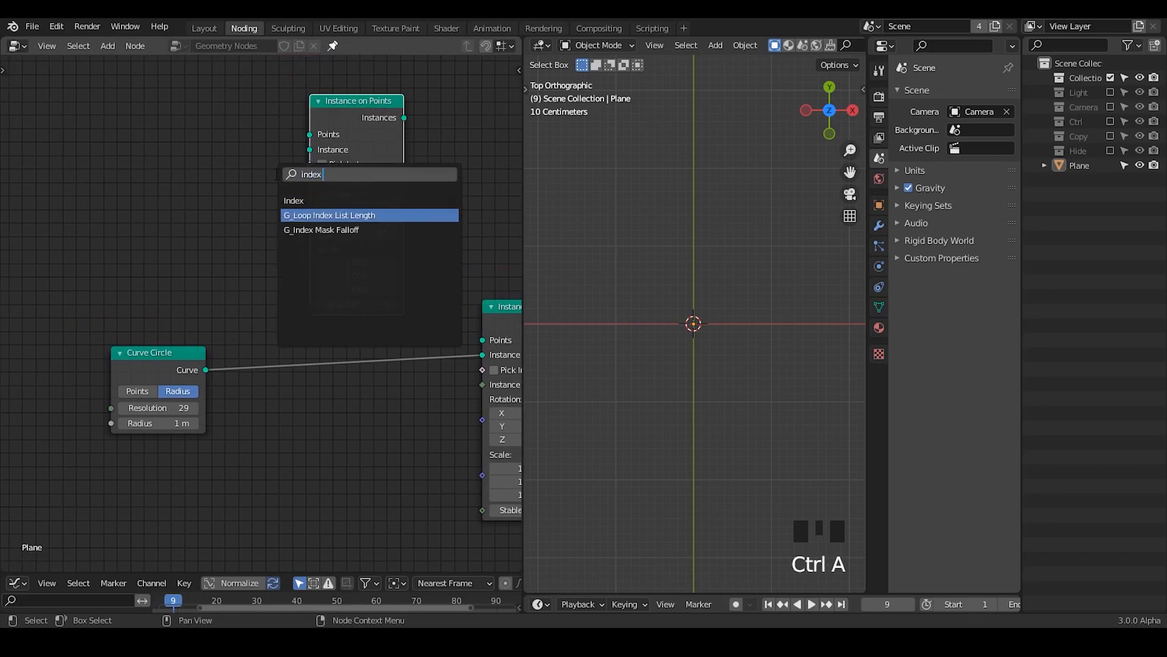
{"action": "key", "text": "Up"}
{"action": "key", "text": "Up"}
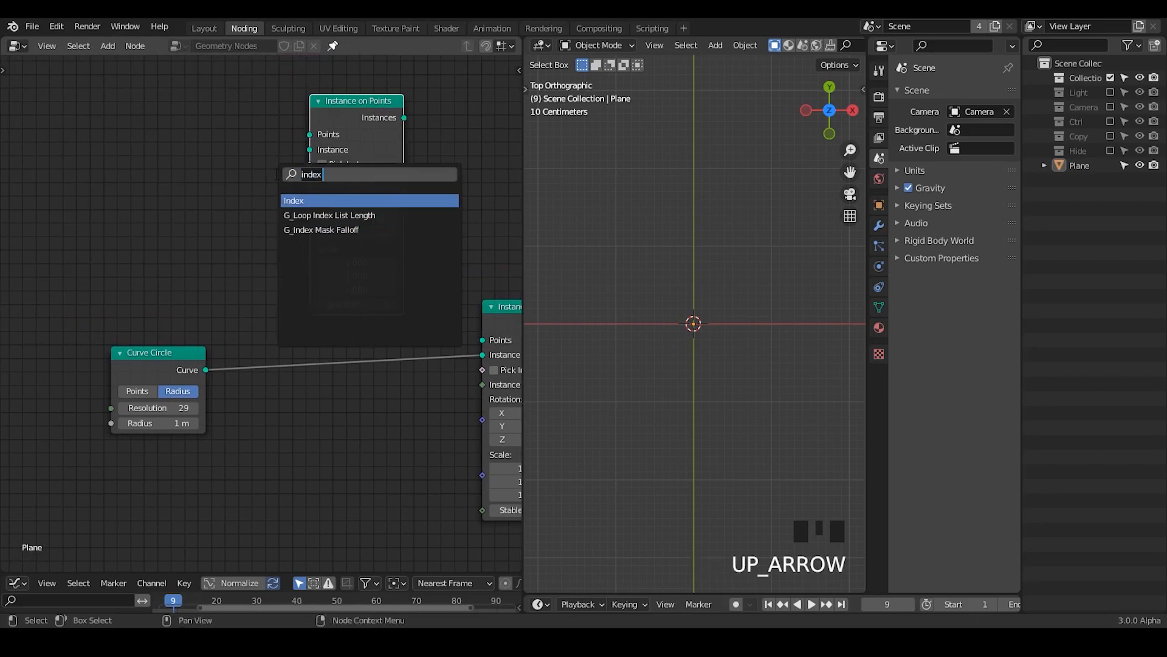
{"action": "type", "text": "gl"}
{"action": "key", "text": "BackSpace"}
{"action": "key", "text": "BackSpace"}
{"action": "type", "text": "float ran"}
{"action": "key", "text": "Return"}
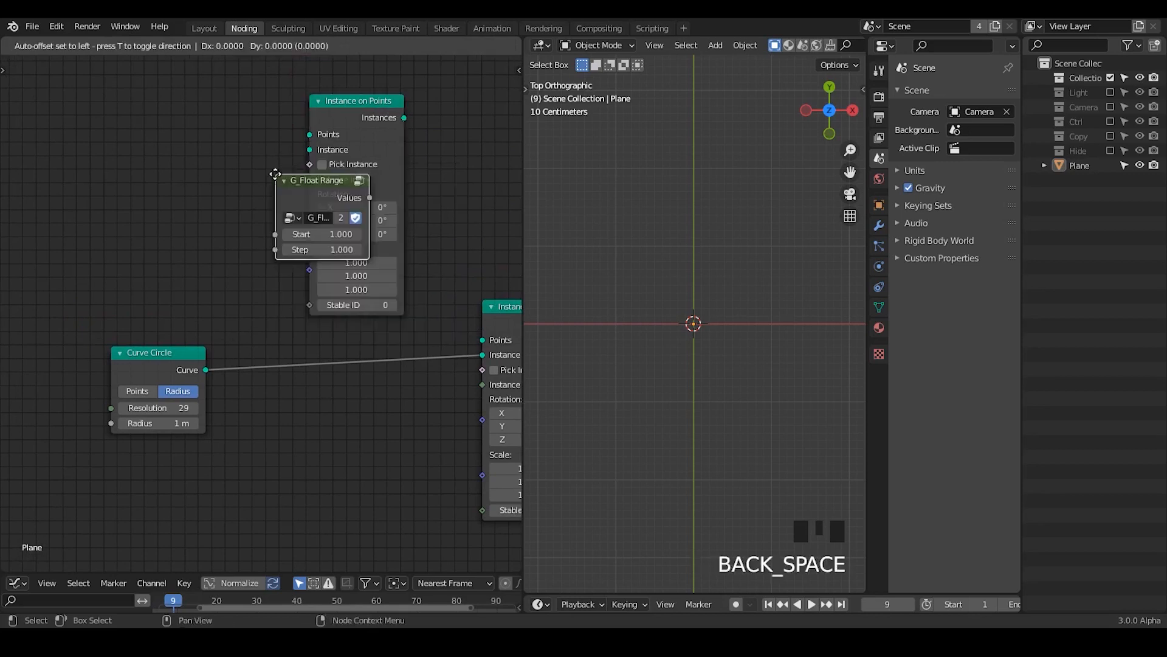
{"action": "left_click", "coordinate": [80, 209]}
{"action": "middle_click_drag", "start_coordinate": [128, 253], "coordinate": [217, 254]}
Step: Open the G_Float Range group to examine its Index, Add and Multiply nodes, erase the arrow annotation, and return to the parent tree
{"action": "key", "text": "Tab"}
{"action": "left_click", "coordinate": [162, 276]}
{"action": "left_click", "coordinate": [366, 232]}
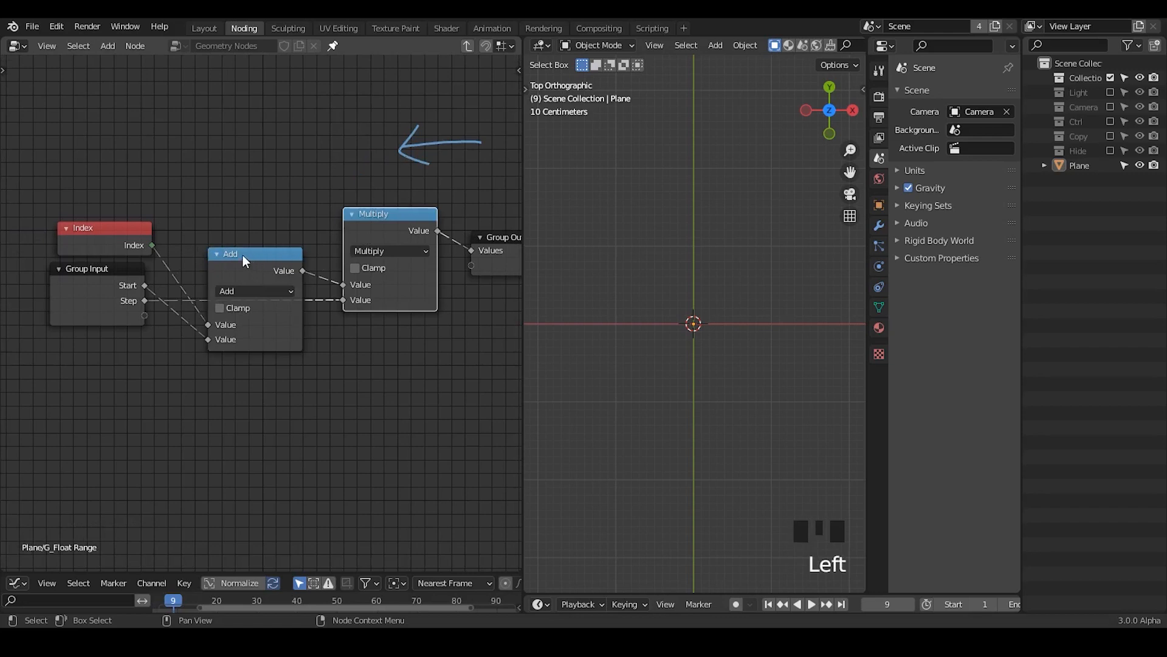
{"action": "left_click", "coordinate": [243, 255]}
{"action": "left_click", "coordinate": [217, 254]}
{"action": "left_click", "coordinate": [220, 254]}
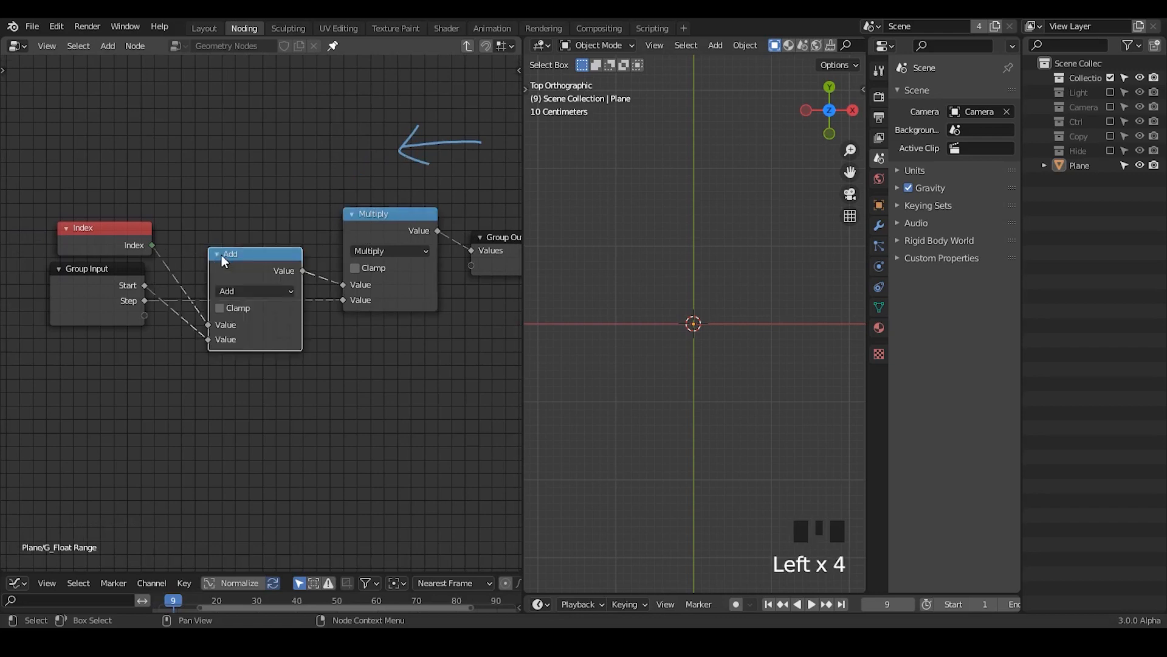
{"action": "left_click", "coordinate": [220, 254]}
{"action": "left_click", "coordinate": [220, 255]}
{"action": "middle_click_drag", "start_coordinate": [376, 351], "coordinate": [365, 348]}
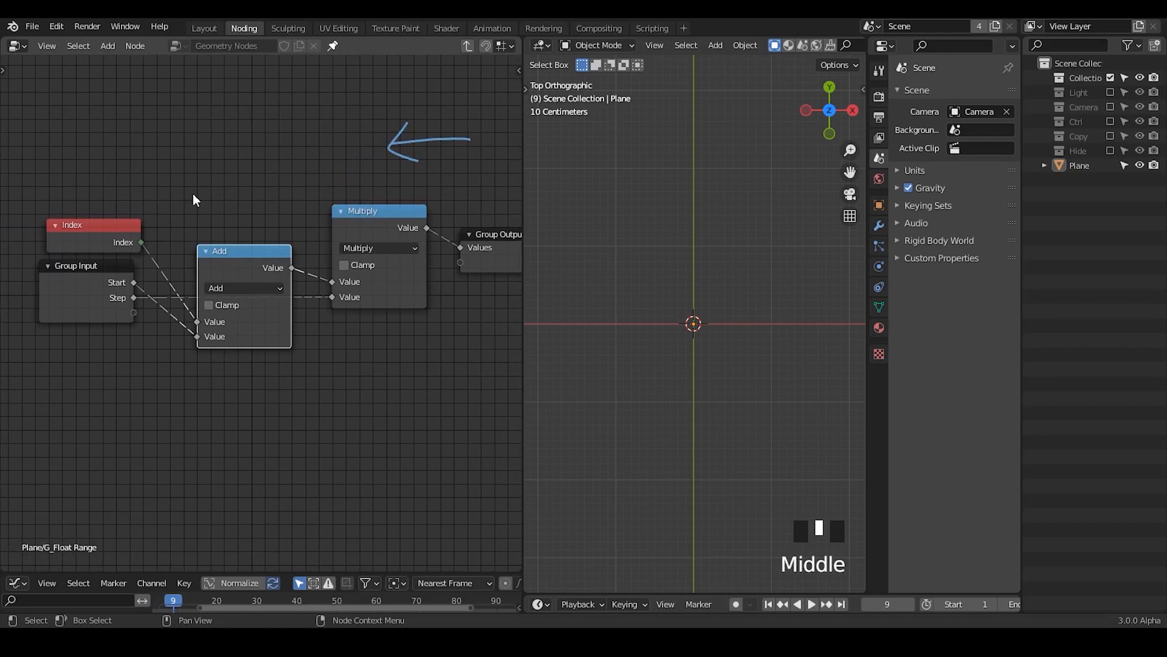
{"action": "right_click_drag", "start_coordinate": [463, 129], "coordinate": [295, 159]}
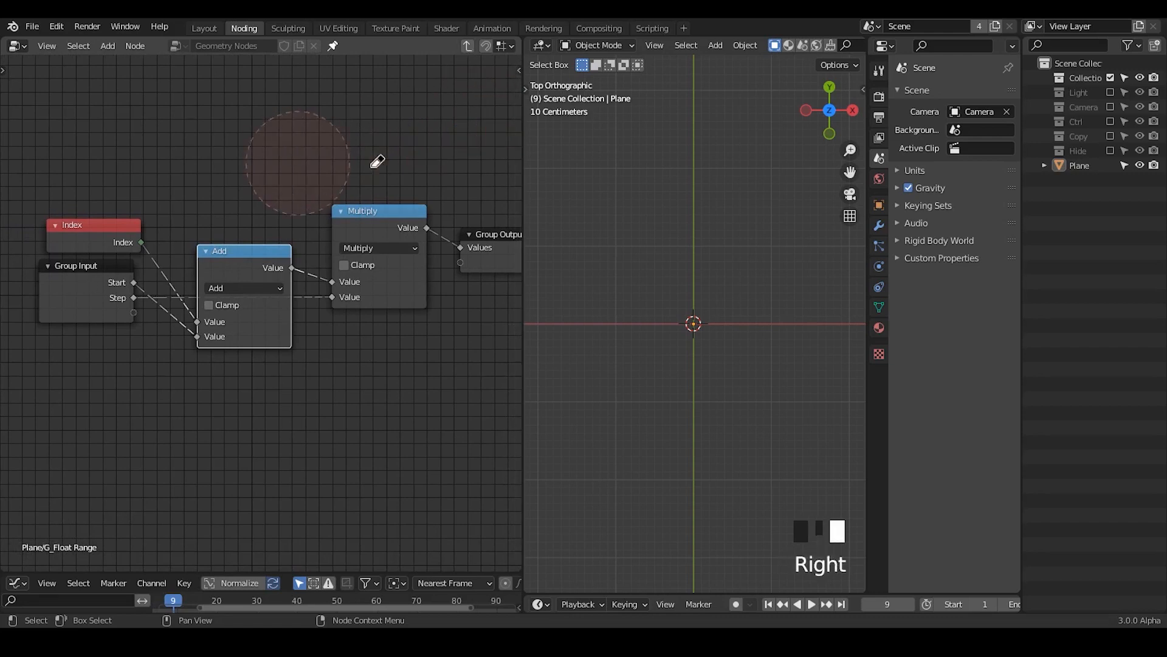
{"action": "left_click", "coordinate": [467, 46]}
Step: Link the G_Float Range Values output to the Scale input of the duplicated Instance on Points node
{"action": "left_click", "coordinate": [285, 419]}
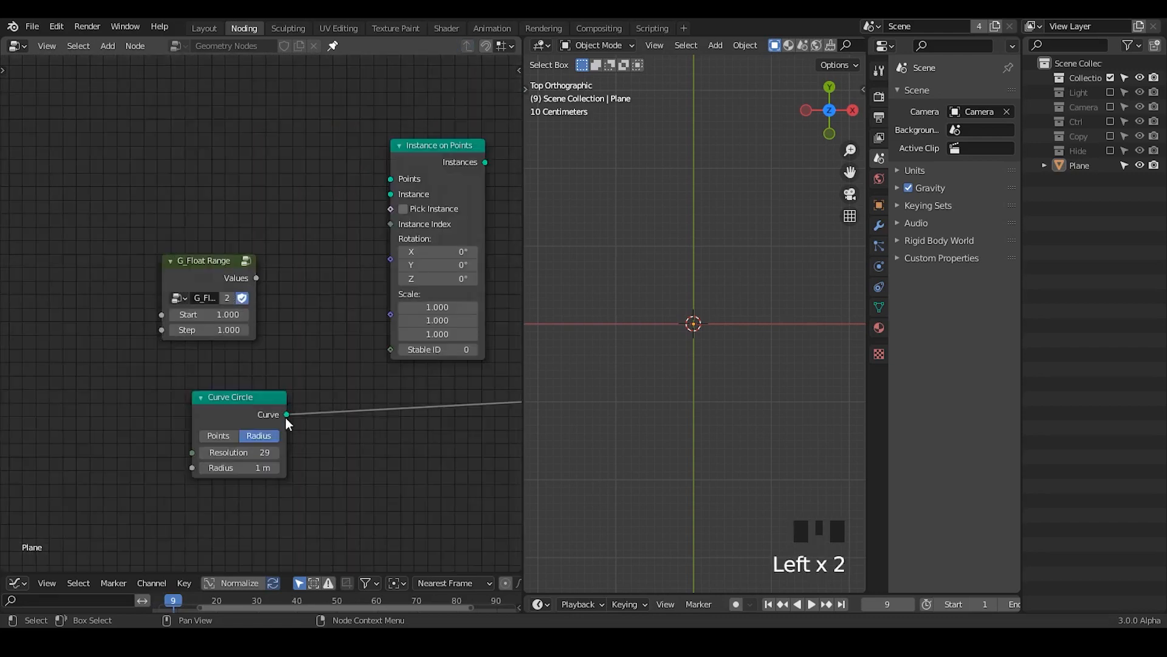
{"action": "middle_click_drag", "start_coordinate": [286, 417], "coordinate": [297, 312]}
{"action": "left_click_drag", "start_coordinate": [232, 228], "coordinate": [407, 315]}
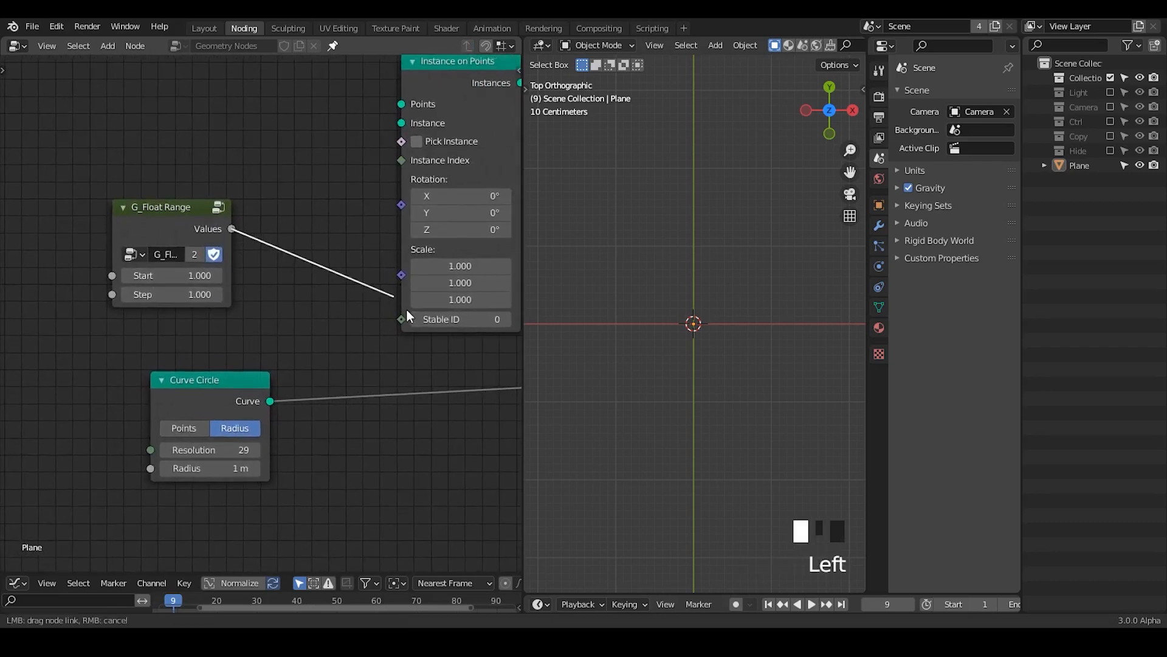
{"action": "left_click_drag", "start_coordinate": [403, 275], "coordinate": [403, 275]}
{"action": "middle_click_drag", "start_coordinate": [347, 355], "coordinate": [277, 375]}
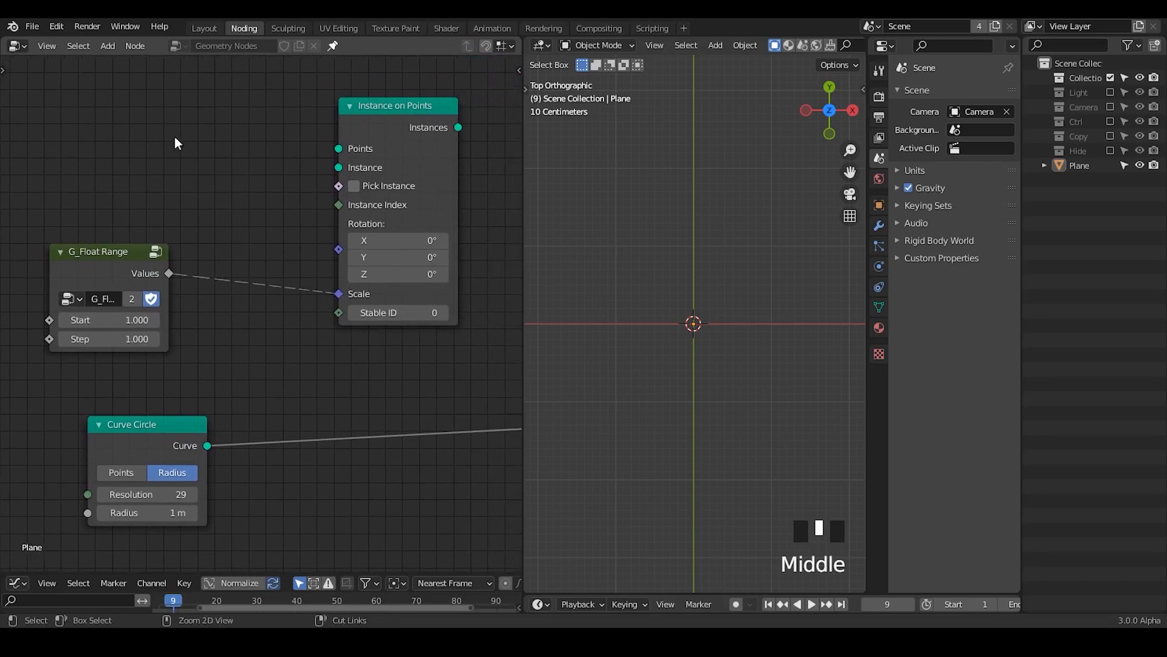
Step: Add a Mesh Line node and place it above the G_Float Range node
{"action": "key", "text": "ctrl+a"}
{"action": "type", "text": "mesh line"}
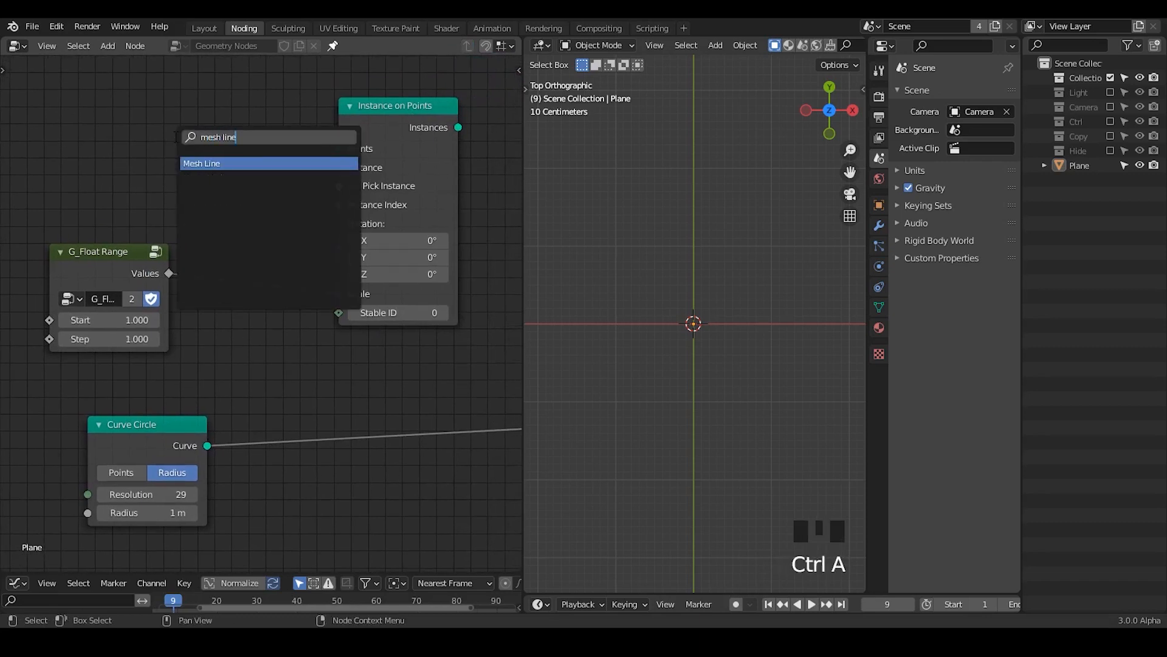
{"action": "key", "text": "Return"}
{"action": "left_click", "coordinate": [66, 529]}
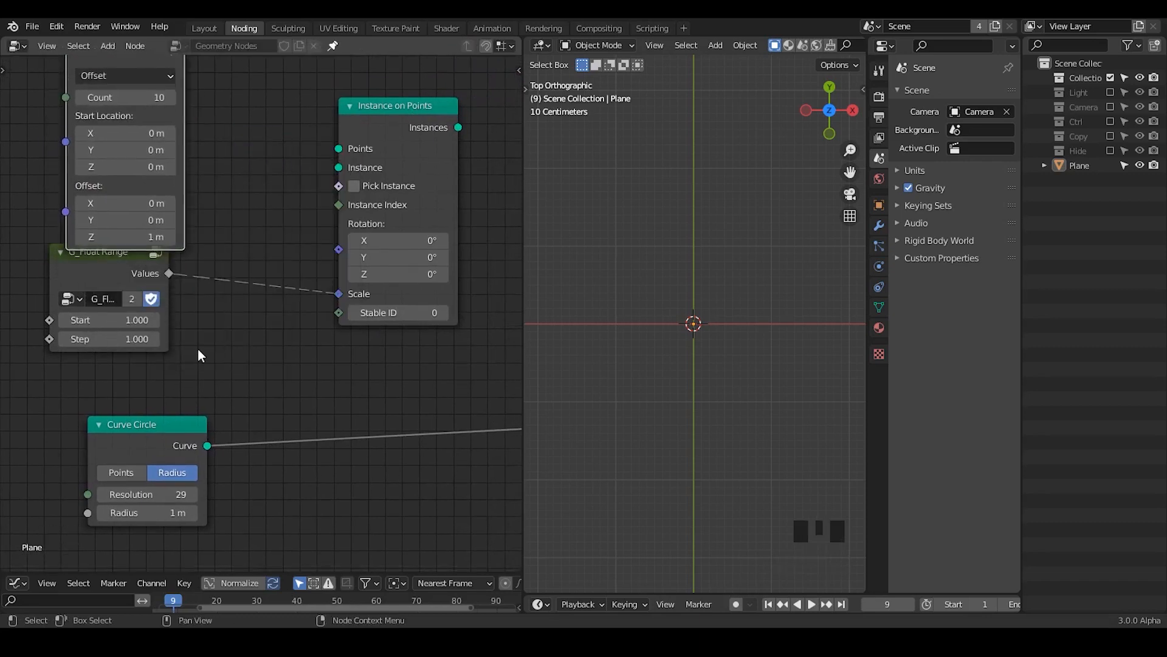
{"action": "middle_click_drag", "start_coordinate": [198, 349], "coordinate": [278, 543]}
{"action": "left_click_drag", "start_coordinate": [211, 237], "coordinate": [214, 207]}
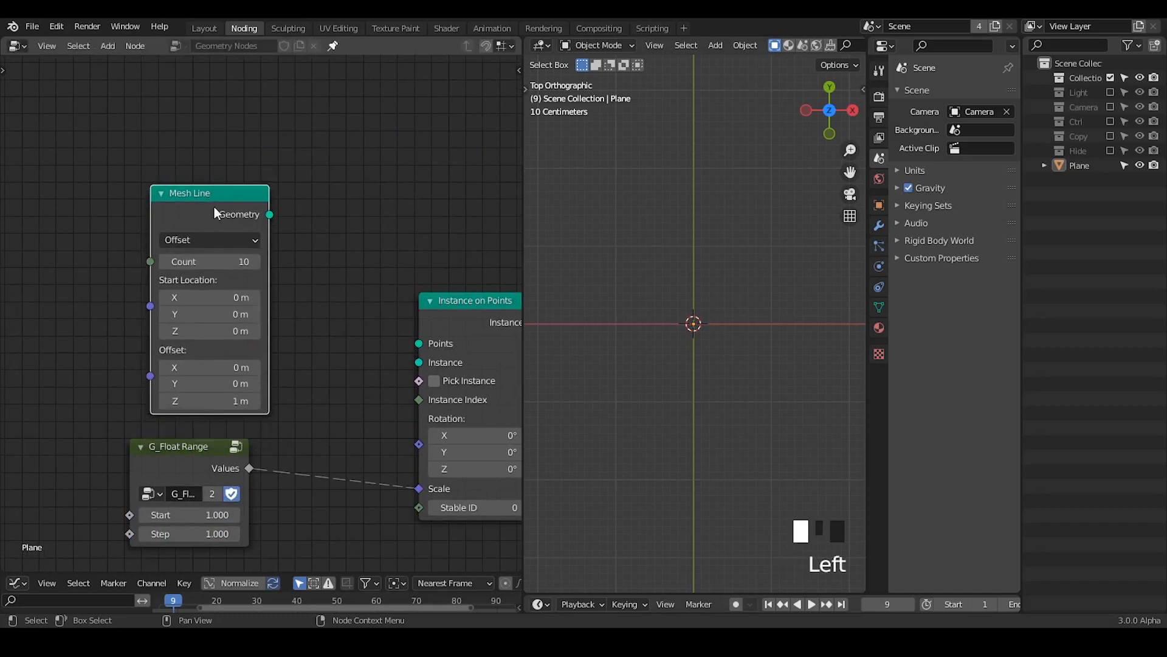
Step: Duplicate the Mesh Line node and mark the world origin in the viewport with an annotated cross
{"action": "key", "text": "shift+d"}
{"action": "key", "text": "d"}
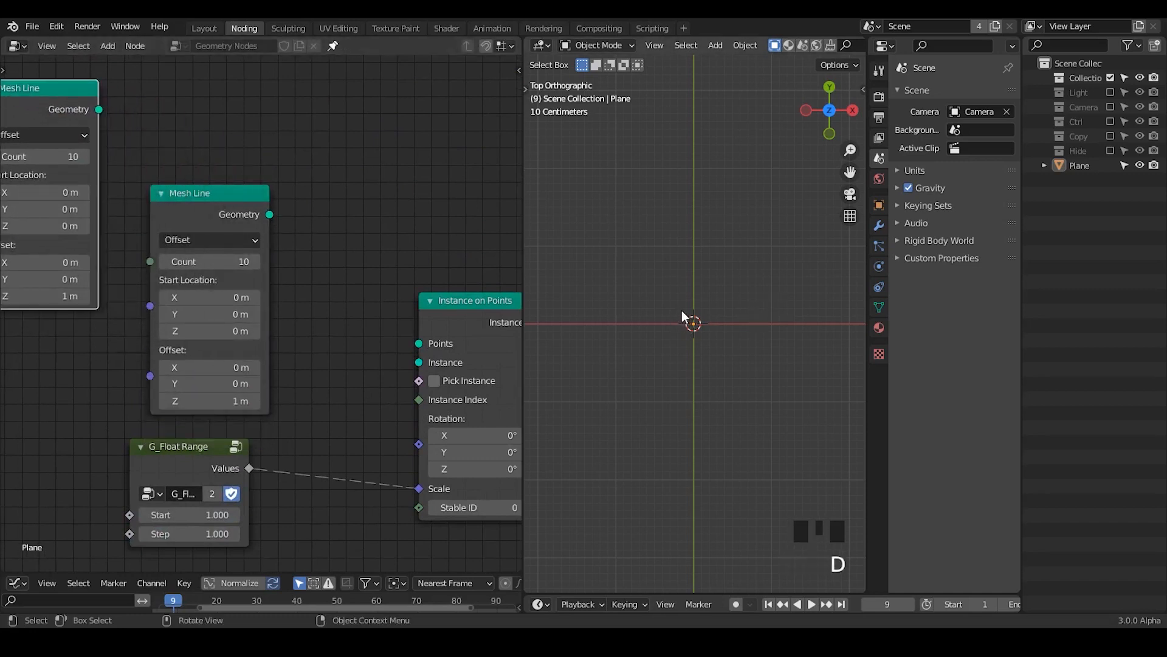
{"action": "left_click_drag", "start_coordinate": [682, 311], "coordinate": [711, 342]}
{"action": "left_click_drag", "start_coordinate": [711, 296], "coordinate": [676, 350]}
{"action": "middle_click_drag", "start_coordinate": [63, 305], "coordinate": [158, 280]}
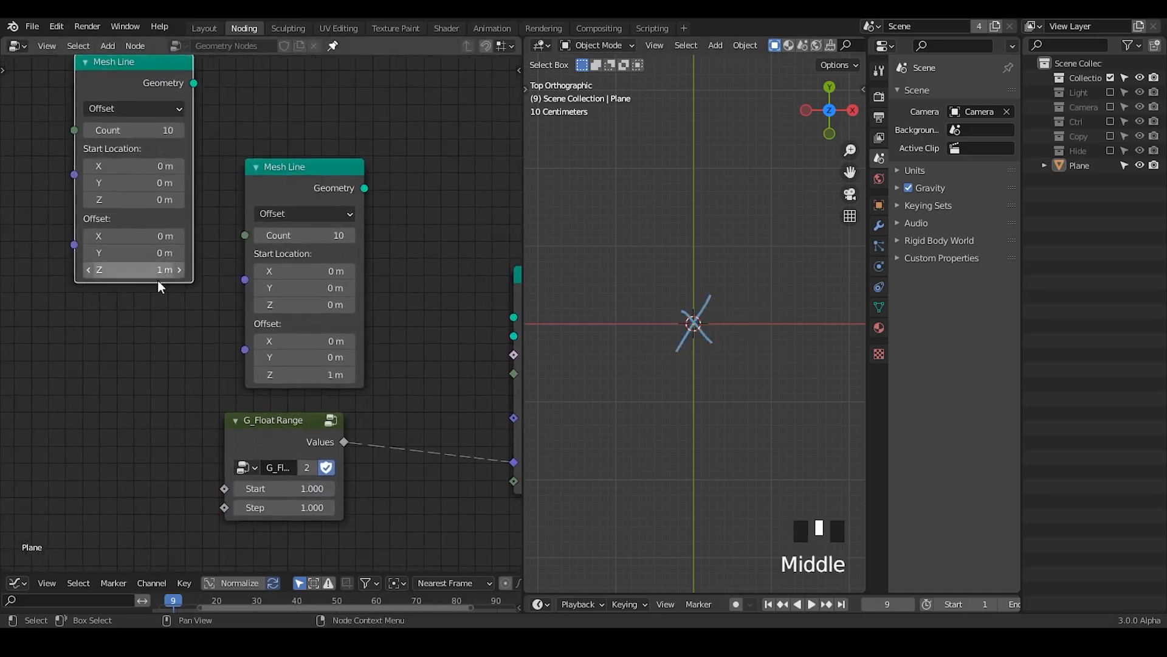
Step: Set the Z offset of both Mesh Line nodes to 0 m and the original Mesh Line's count to 1
{"action": "left_click", "coordinate": [150, 273]}
{"action": "type", "text": "0"}
{"action": "key", "text": "Return"}
{"action": "left_click", "coordinate": [193, 290]}
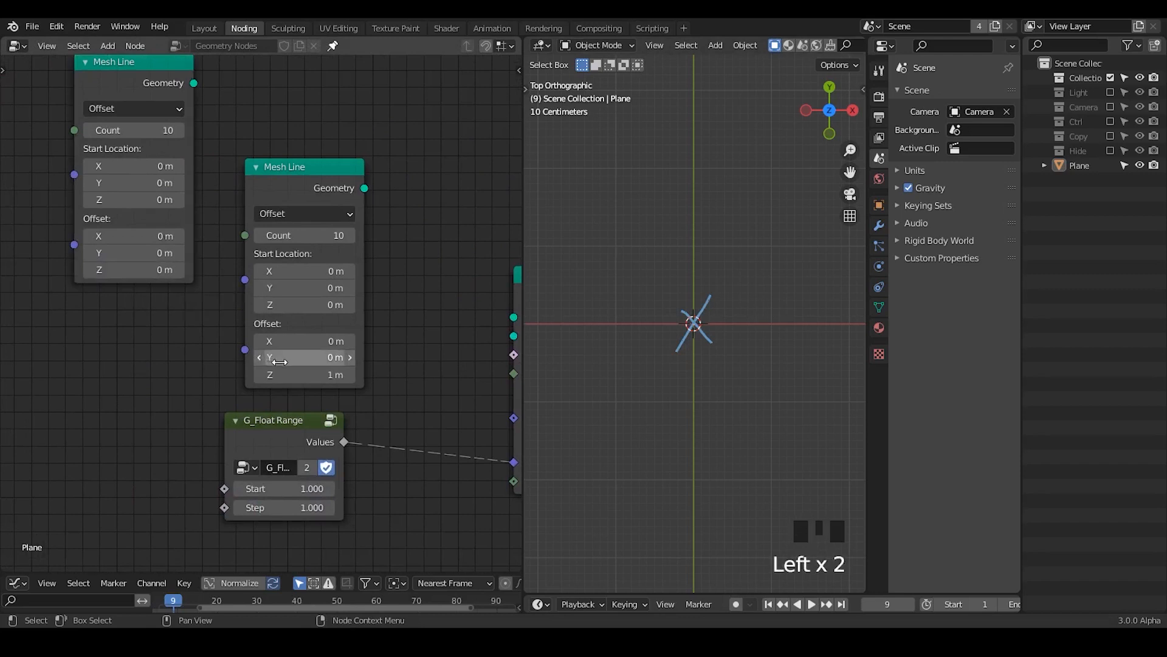
{"action": "left_click", "coordinate": [308, 376]}
{"action": "left_click", "coordinate": [303, 235]}
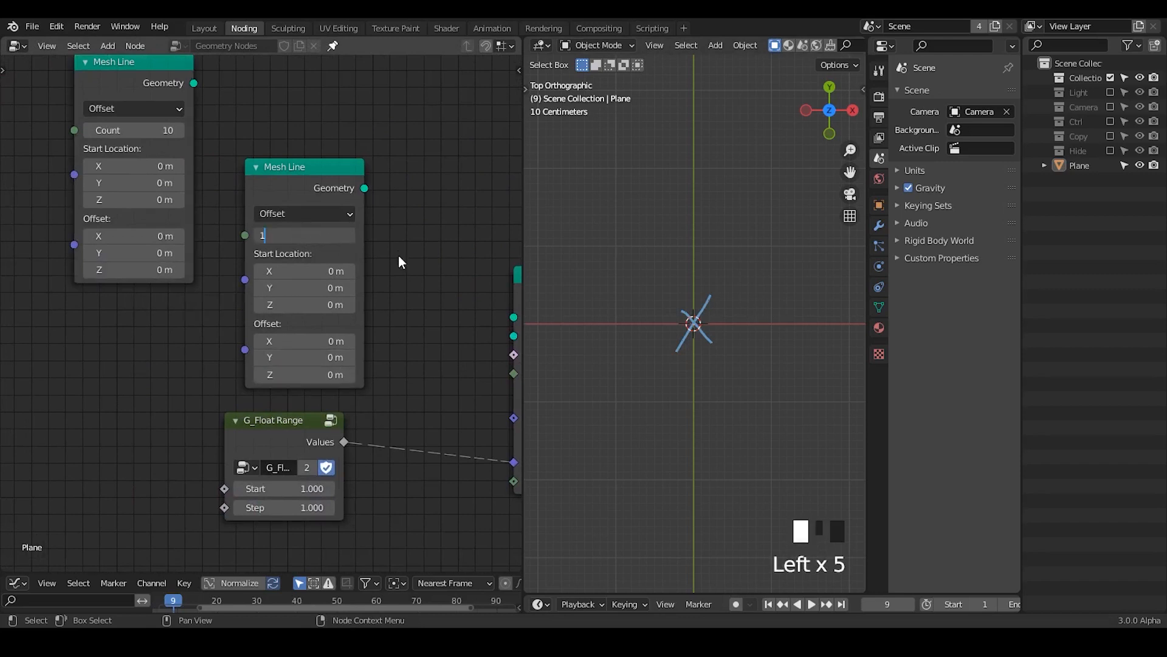
{"action": "type", "text": "1"}
Step: Link the one-point Mesh Line to the duplicated Instance on Points node's Instance input, hide its unused sockets and place it above G_Float Range
{"action": "middle_click_drag", "start_coordinate": [399, 254], "coordinate": [320, 233]}
{"action": "left_click_drag", "start_coordinate": [221, 394], "coordinate": [252, 431]}
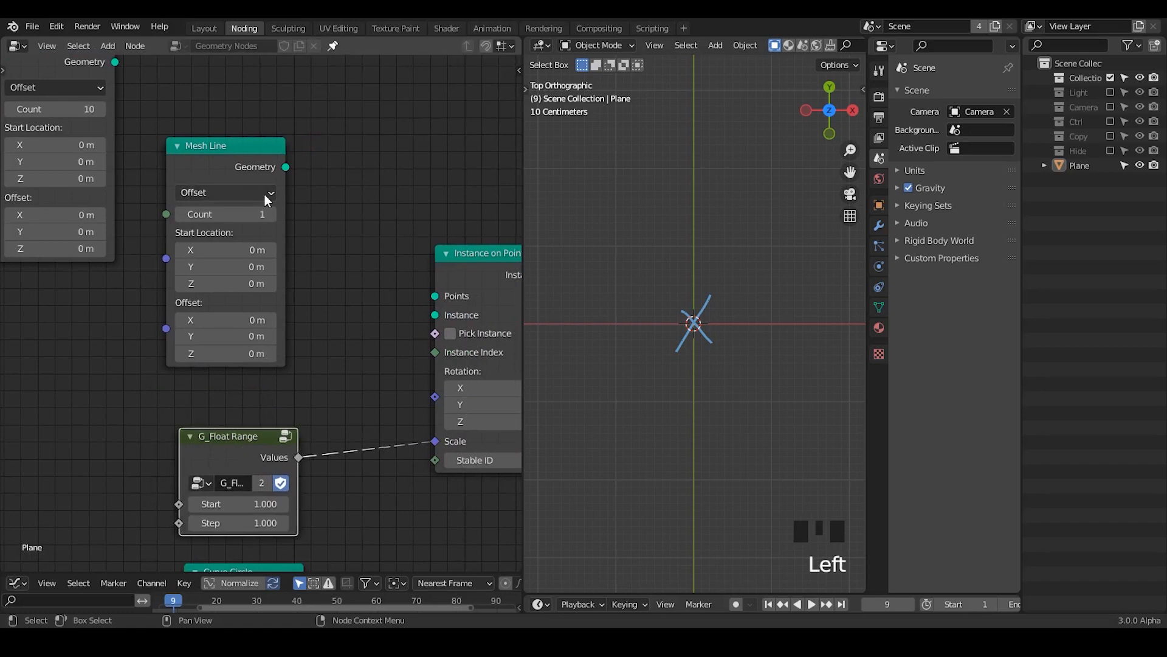
{"action": "left_click_drag", "start_coordinate": [286, 166], "coordinate": [434, 314]}
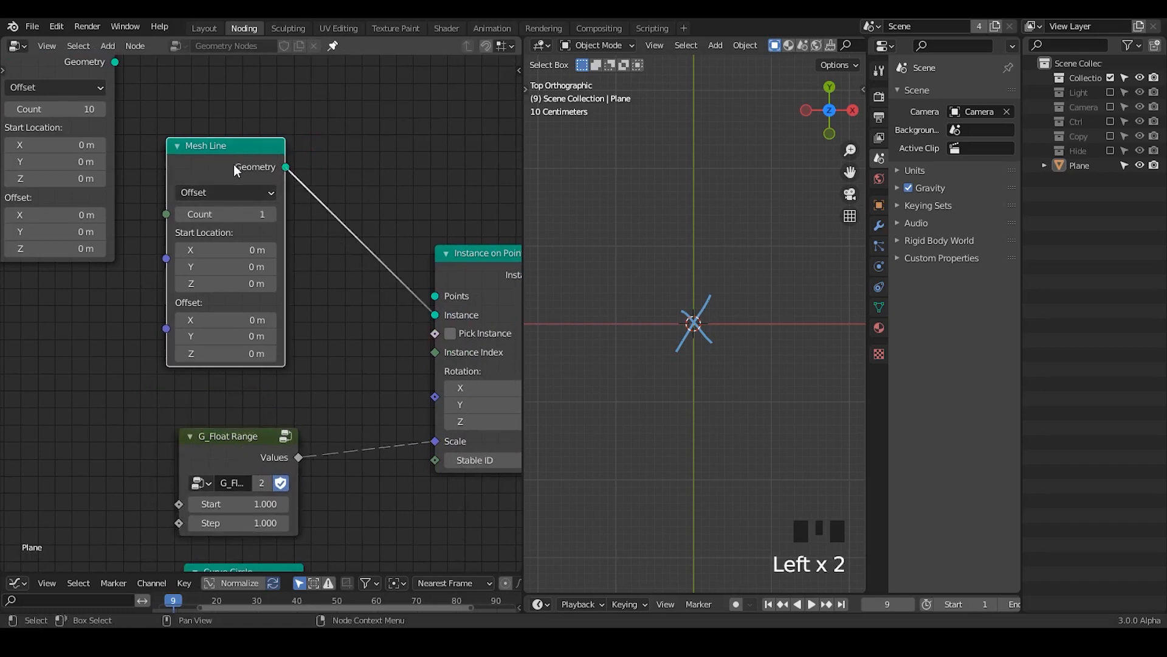
{"action": "left_click_drag", "start_coordinate": [233, 164], "coordinate": [248, 191]}
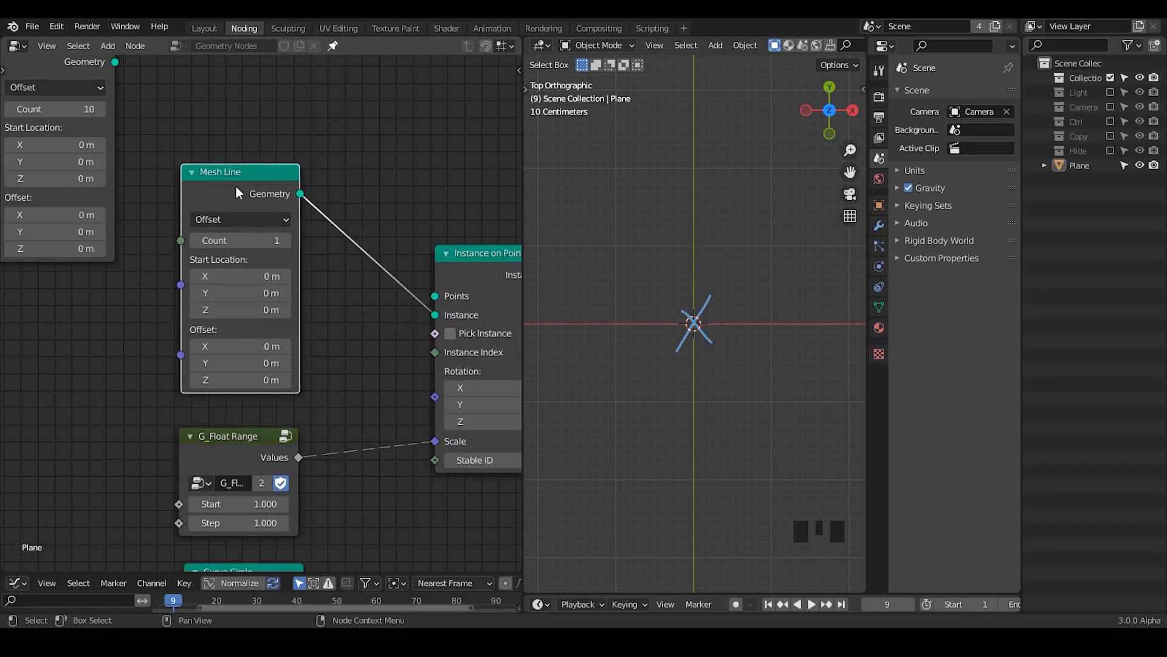
{"action": "key", "text": "ctrl+h"}
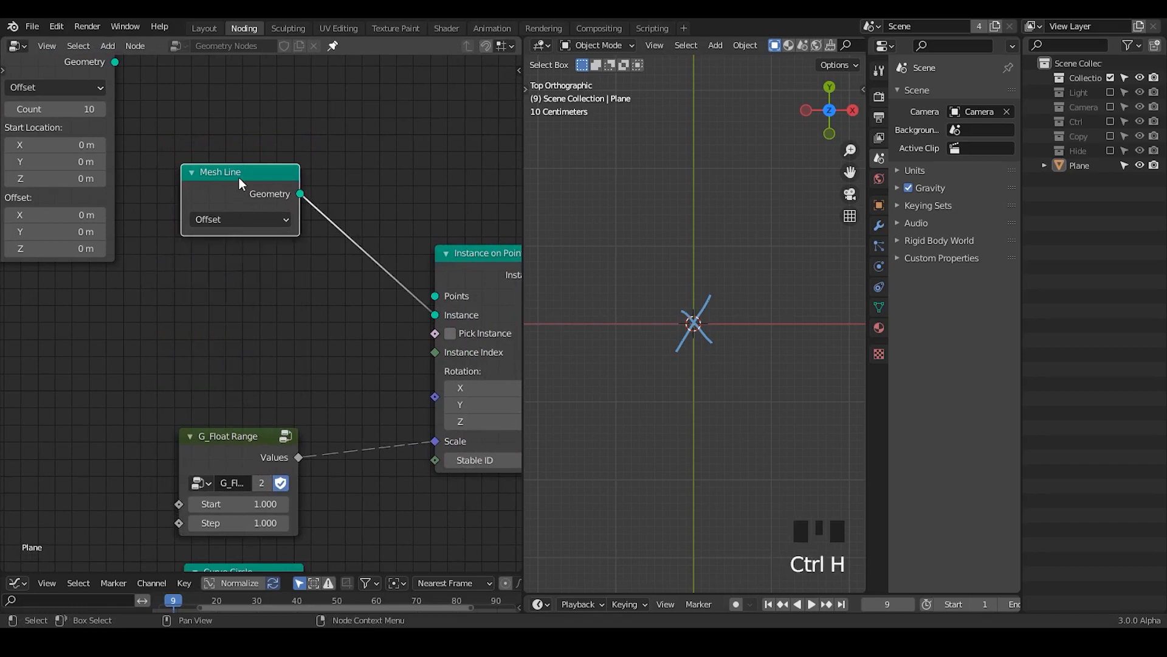
{"action": "left_click_drag", "start_coordinate": [239, 177], "coordinate": [270, 311]}
Step: Move the ten-point Mesh Line above the other one, link it to the Points input, and erase the cross annotation
{"action": "middle_click_drag", "start_coordinate": [87, 113], "coordinate": [112, 175]}
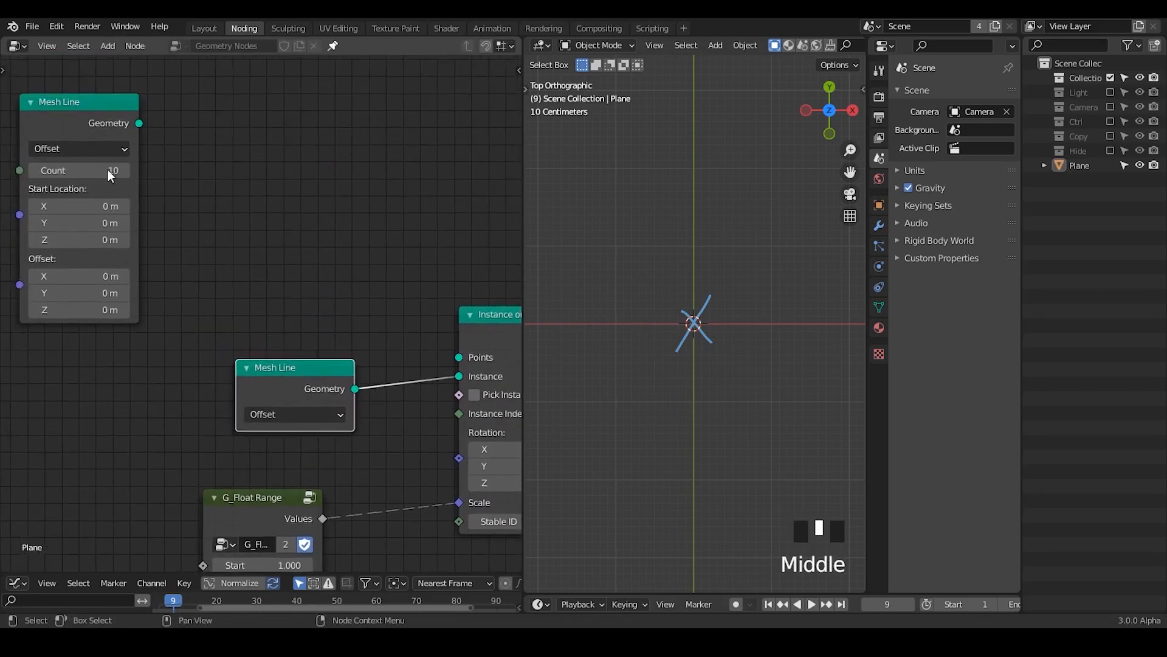
{"action": "left_click_drag", "start_coordinate": [65, 111], "coordinate": [261, 115]}
{"action": "middle_click_drag", "start_coordinate": [272, 173], "coordinate": [213, 154]}
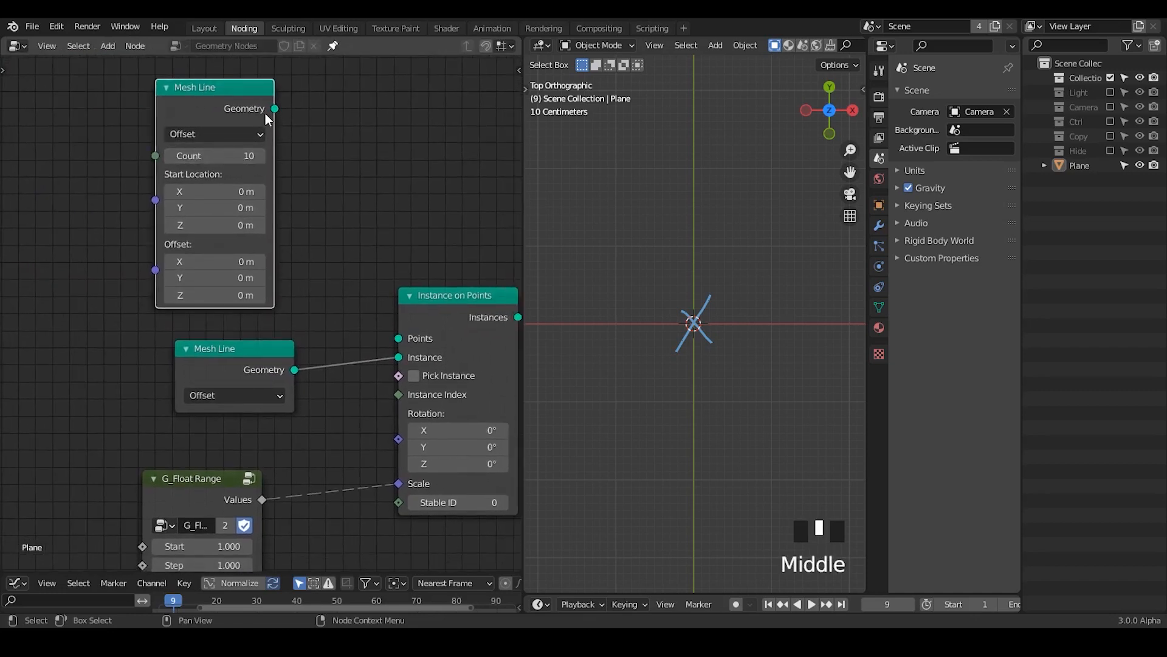
{"action": "left_click_drag", "start_coordinate": [275, 109], "coordinate": [399, 338]}
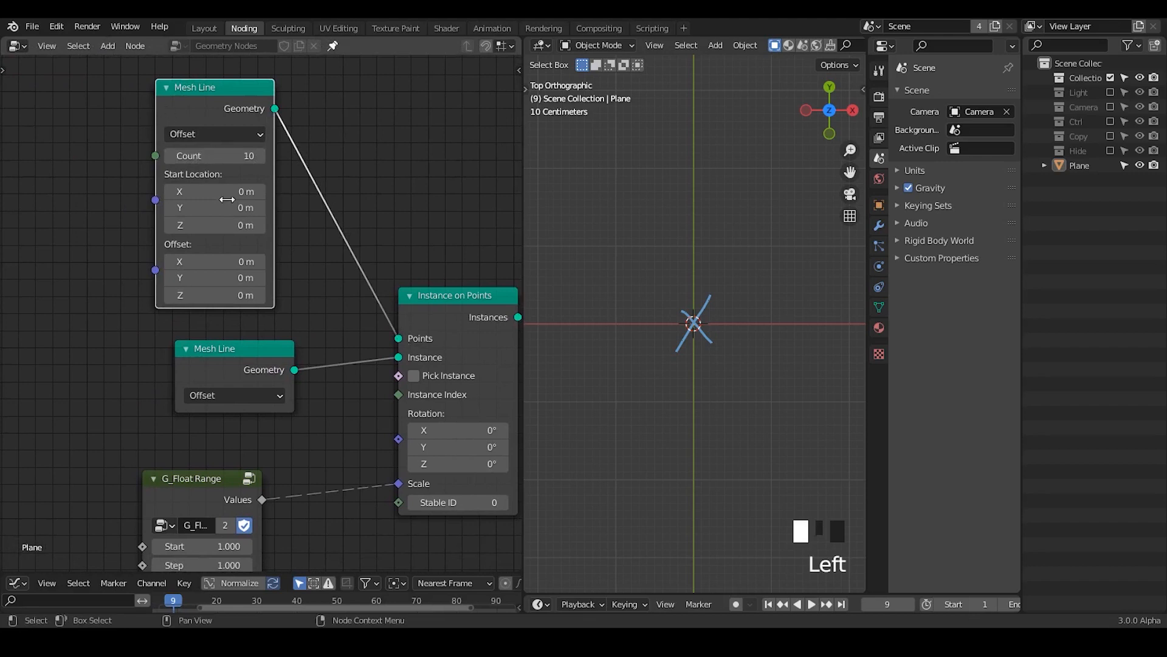
{"action": "key", "text": "d"}
{"action": "mouse_move", "coordinate": [689, 307]}
{"action": "right_mouse_down"}
{"action": "mouse_move", "coordinate": [720, 341]}
{"action": "mouse_move", "coordinate": [699, 353]}
{"action": "right_mouse_up"}
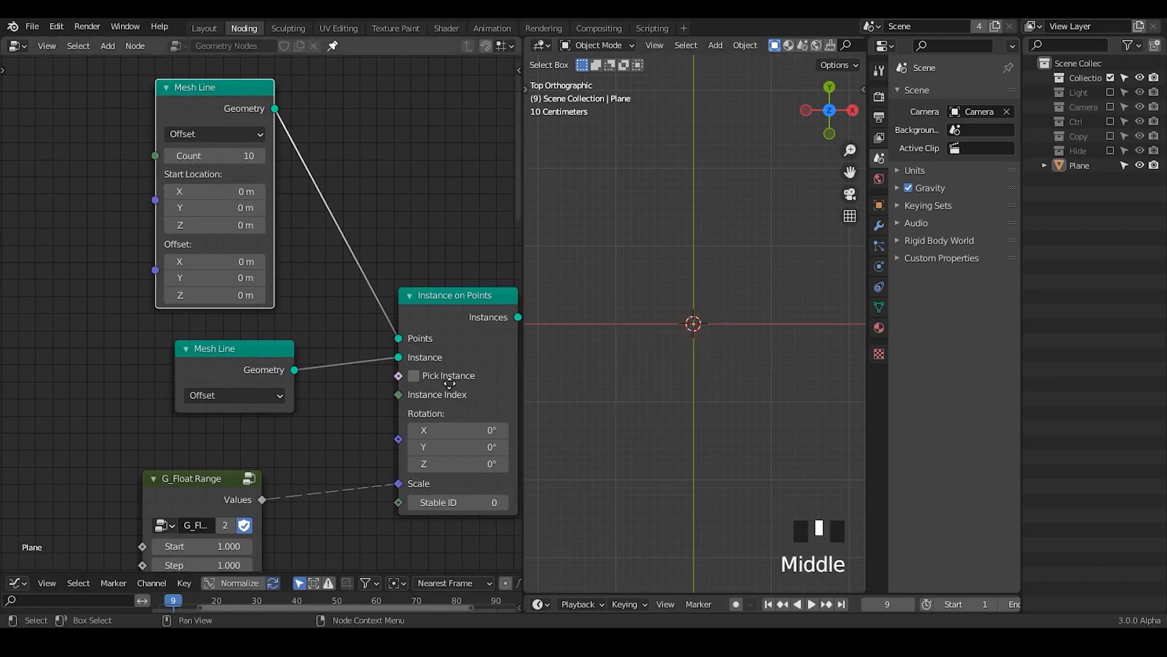
Step: Link the duplicated Instance on Points node's Instances output to the Points input of the original Instance on Points node
{"action": "middle_click_drag", "start_coordinate": [449, 382], "coordinate": [287, 261]}
{"action": "left_click_drag", "start_coordinate": [338, 184], "coordinate": [437, 468]}
{"action": "middle_click_drag", "start_coordinate": [329, 478], "coordinate": [356, 418]}
{"action": "middle_click_drag", "start_coordinate": [603, 319], "coordinate": [652, 455], "text": "ctrl"}
Step: Set the count of the Mesh Line feeding the Points input to 4
{"action": "middle_click_drag", "start_coordinate": [132, 321], "coordinate": [277, 446]}
{"action": "left_click", "coordinate": [196, 87]}
{"action": "type", "text": "4"}
{"action": "key", "text": "Return"}
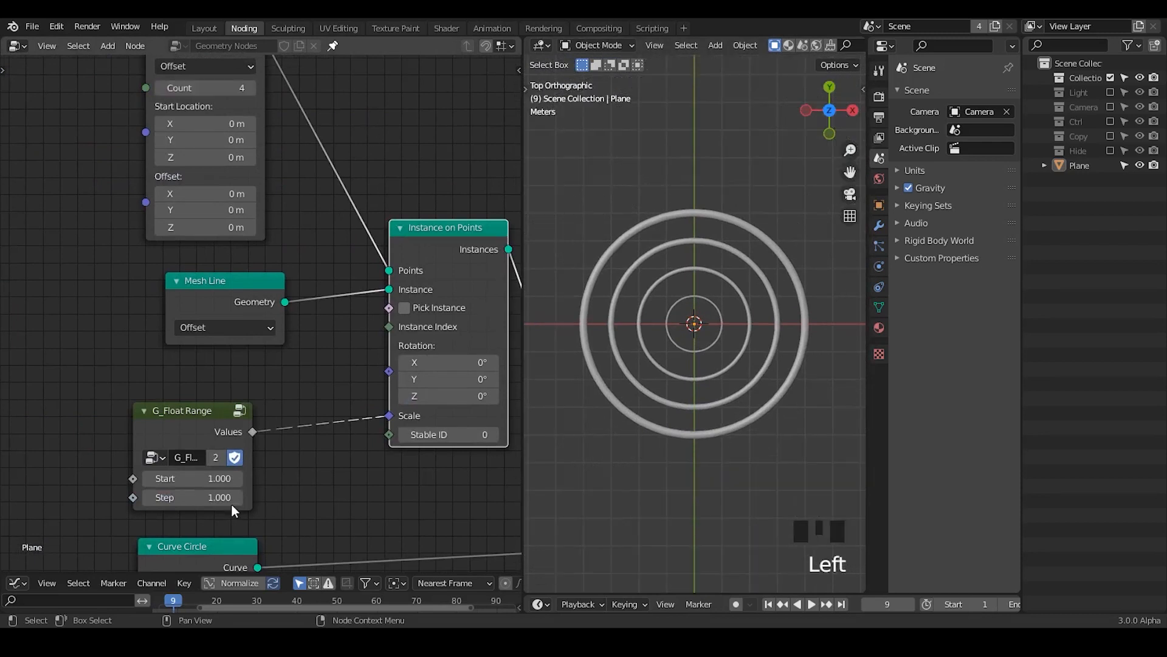
Step: Set the G_Float Range Step to 0.320 and view the rings in perspective
{"action": "left_click_drag", "start_coordinate": [231, 498], "coordinate": [176, 498], "text": "shift"}
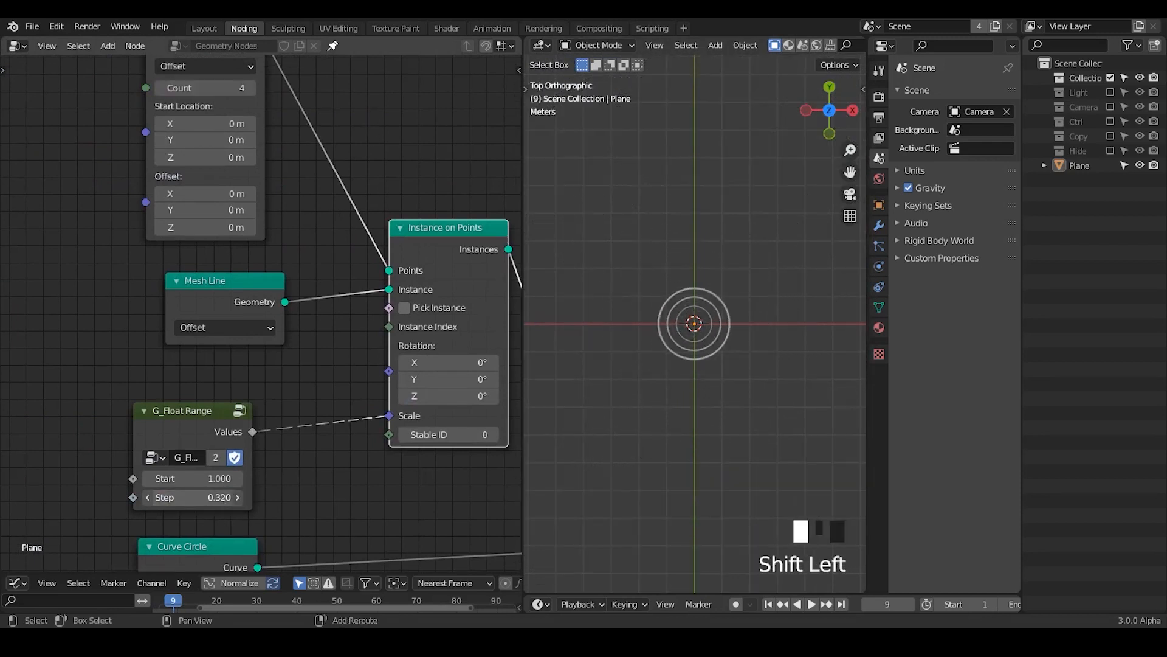
{"action": "middle_click_drag", "start_coordinate": [659, 437], "coordinate": [677, 288], "text": "ctrl"}
{"action": "middle_click_drag", "start_coordinate": [304, 309], "coordinate": [277, 181]}
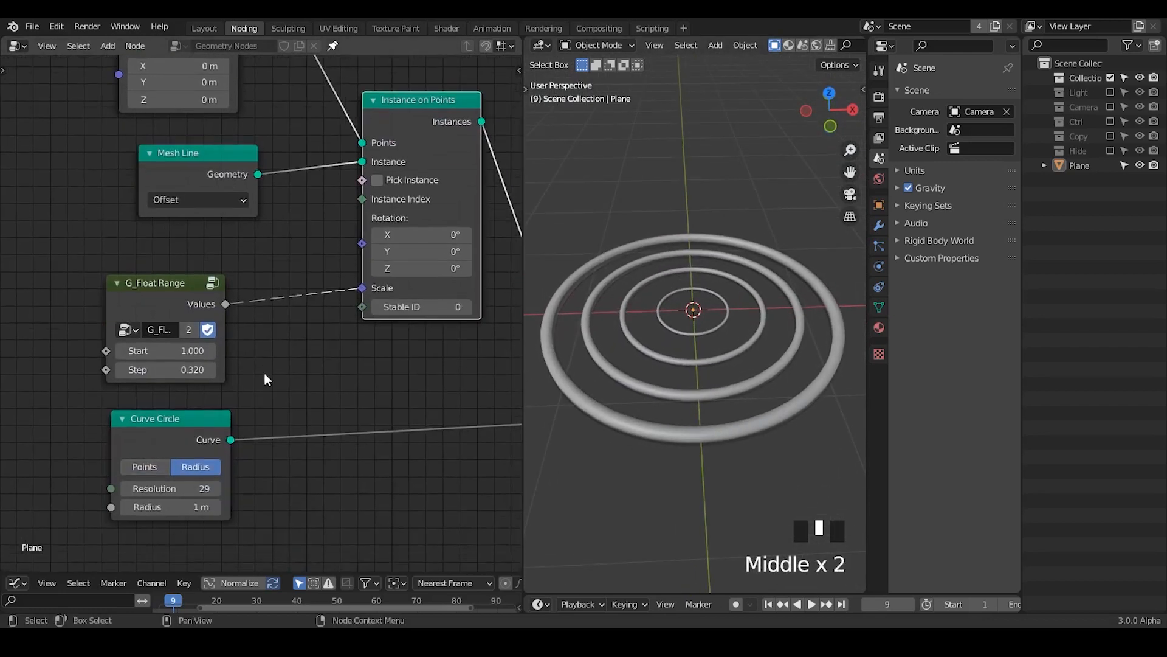
Step: Move the Curve Circle node beside the Instance on Points node it feeds
{"action": "middle_click_drag", "start_coordinate": [264, 373], "coordinate": [199, 317]}
{"action": "left_click_drag", "start_coordinate": [200, 335], "coordinate": [332, 338]}
{"action": "middle_click_drag", "start_coordinate": [386, 399], "coordinate": [377, 254]}
{"action": "left_click_drag", "start_coordinate": [376, 254], "coordinate": [380, 246]}
{"action": "left_click_drag", "start_coordinate": [158, 279], "coordinate": [161, 262]}
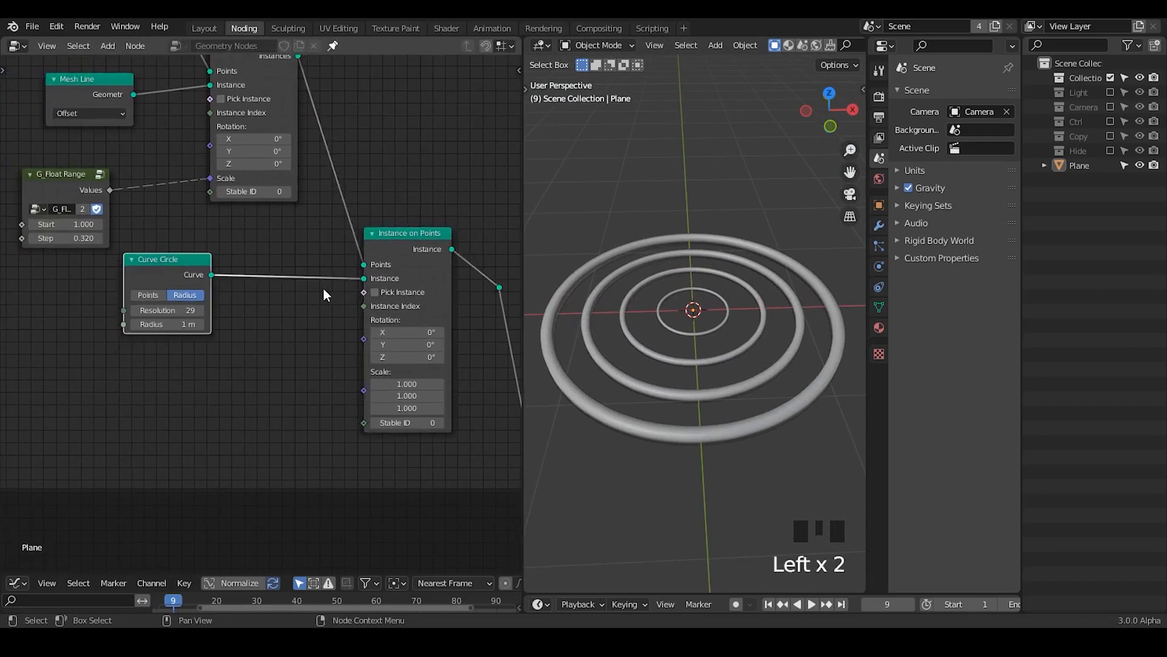
{"action": "middle_click_drag", "start_coordinate": [323, 287], "coordinate": [356, 307]}
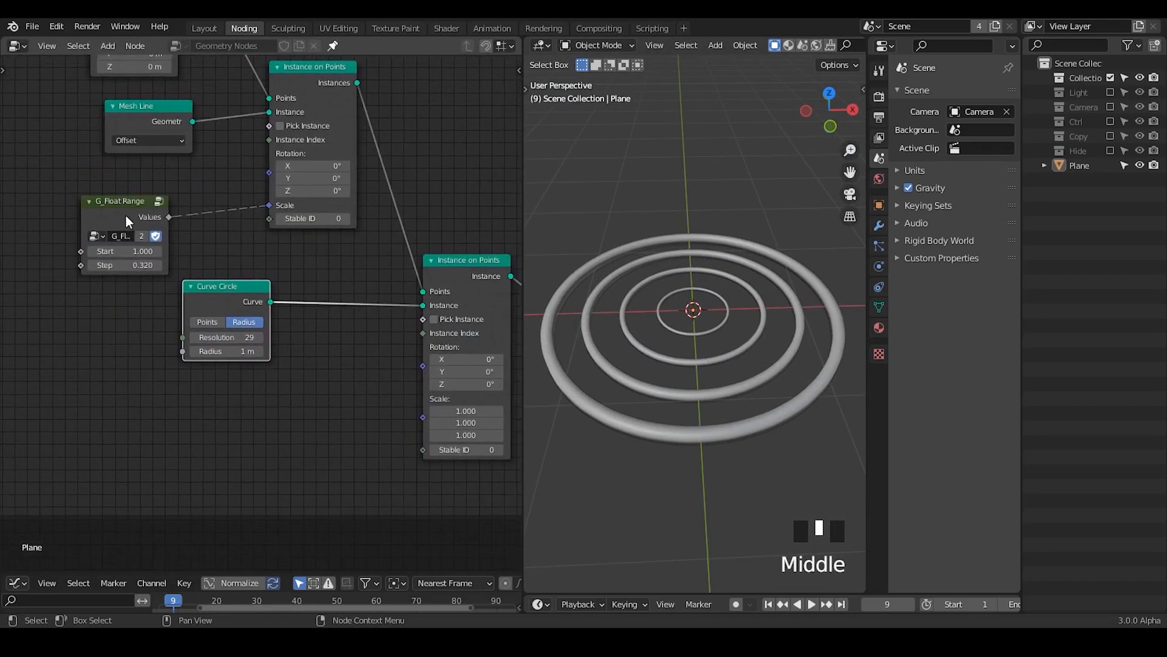
Step: Move the G_Float Range and the offset Mesh Line nodes closer to the upper Instance on Points node
{"action": "left_click", "coordinate": [125, 214]}
{"action": "middle_click_drag", "start_coordinate": [294, 255], "coordinate": [304, 161]}
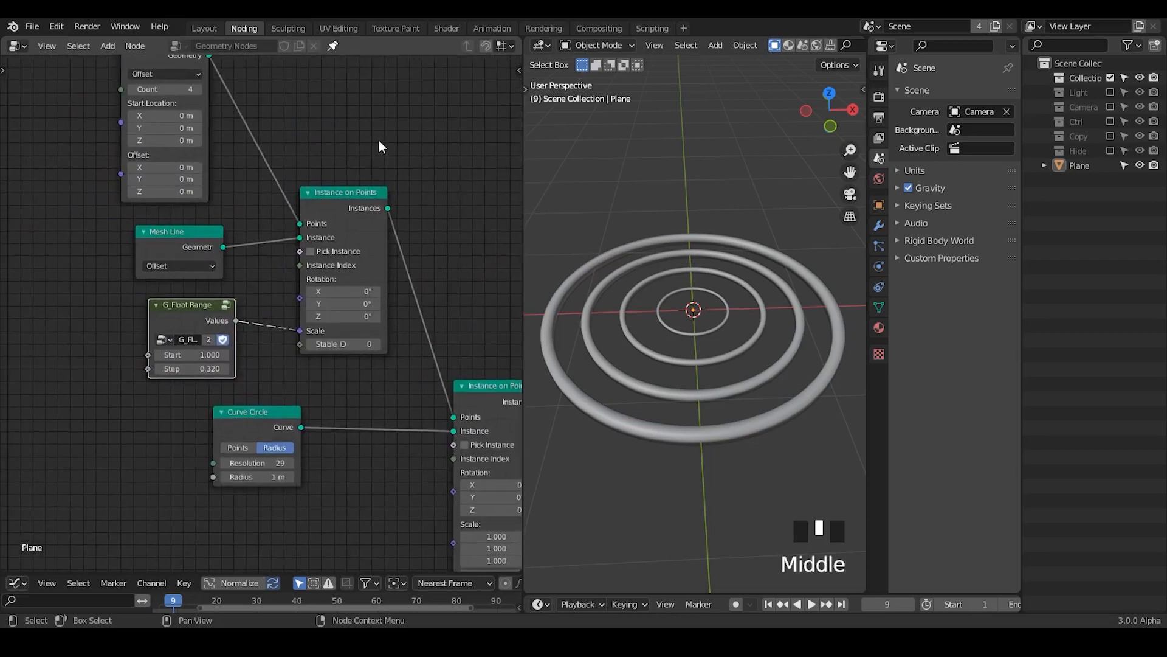
{"action": "left_click_drag", "start_coordinate": [378, 108], "coordinate": [164, 288]}
{"action": "left_click", "coordinate": [247, 283]}
{"action": "left_click_drag", "start_coordinate": [346, 203], "coordinate": [358, 207]}
{"action": "left_click_drag", "start_coordinate": [199, 235], "coordinate": [218, 227]}
{"action": "middle_click_drag", "start_coordinate": [389, 228], "coordinate": [273, 256]}
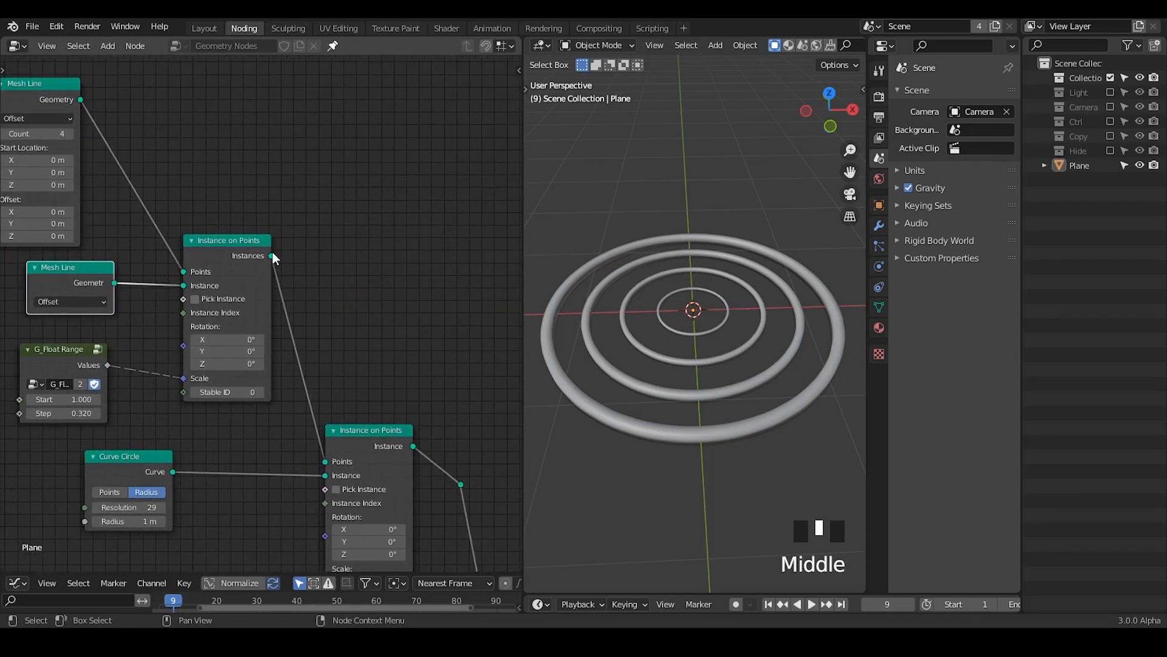
{"action": "key", "text": "ctrl+a"}
{"action": "type", "text": "set"}
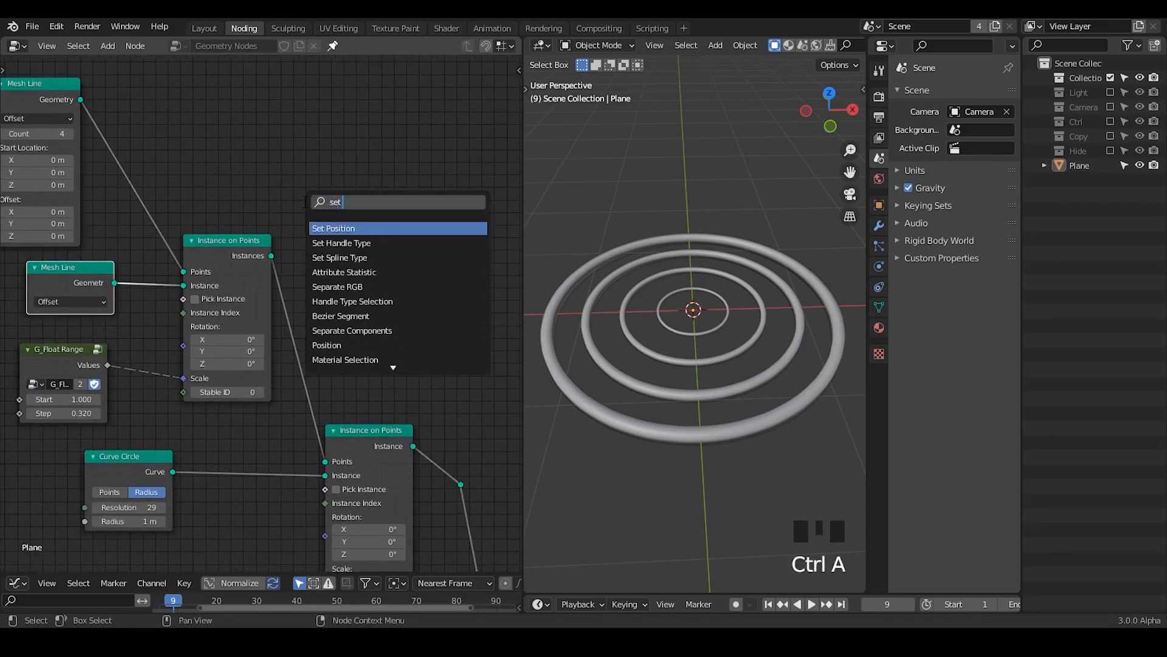
{"action": "type", "text": " scale"}
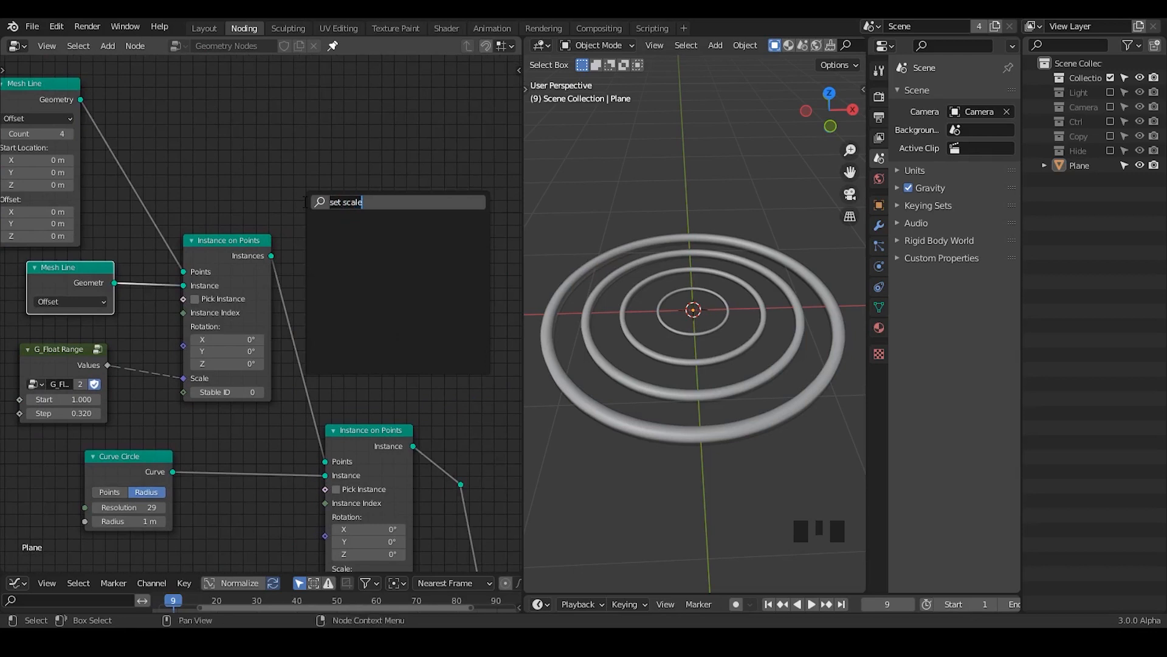
{"action": "key", "text": "Escape"}
Step: Place the Curve Circle and its Instance on Points node closer together and nearer the scaling nodes
{"action": "middle_click_drag", "start_coordinate": [385, 385], "coordinate": [384, 162]}
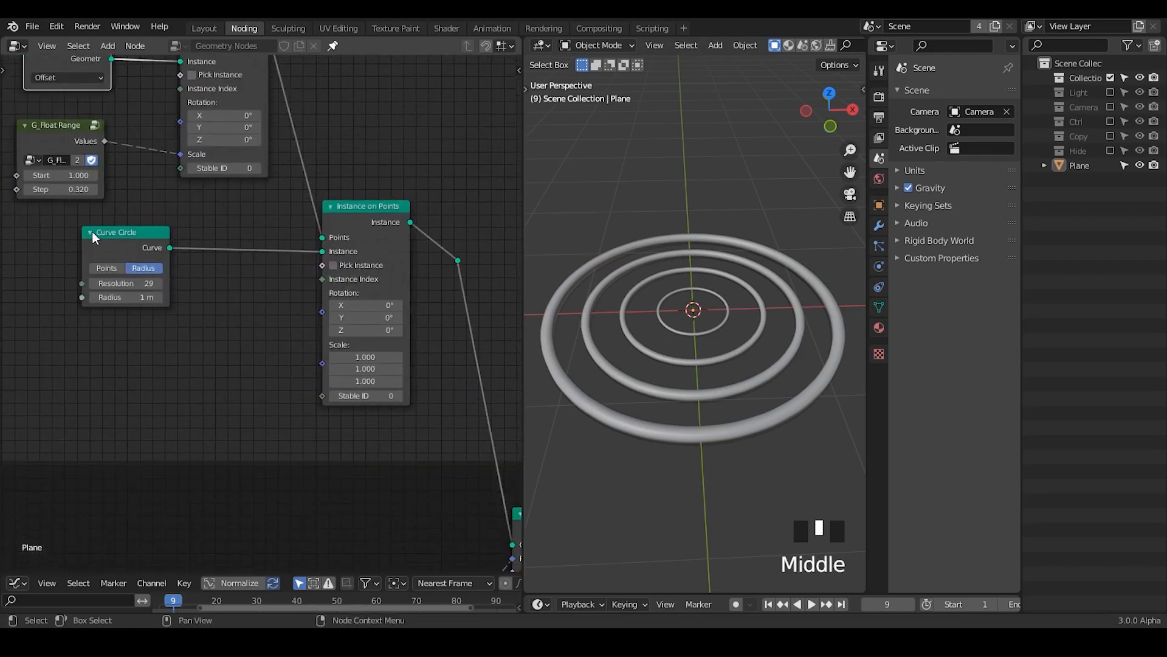
{"action": "left_click_drag", "start_coordinate": [114, 245], "coordinate": [176, 256]}
{"action": "middle_click_drag", "start_coordinate": [374, 379], "coordinate": [350, 388]}
{"action": "left_click_drag", "start_coordinate": [291, 224], "coordinate": [269, 237]}
{"action": "left_click_drag", "start_coordinate": [455, 170], "coordinate": [363, 272]}
{"action": "middle_click_drag", "start_coordinate": [362, 272], "coordinate": [389, 323]}
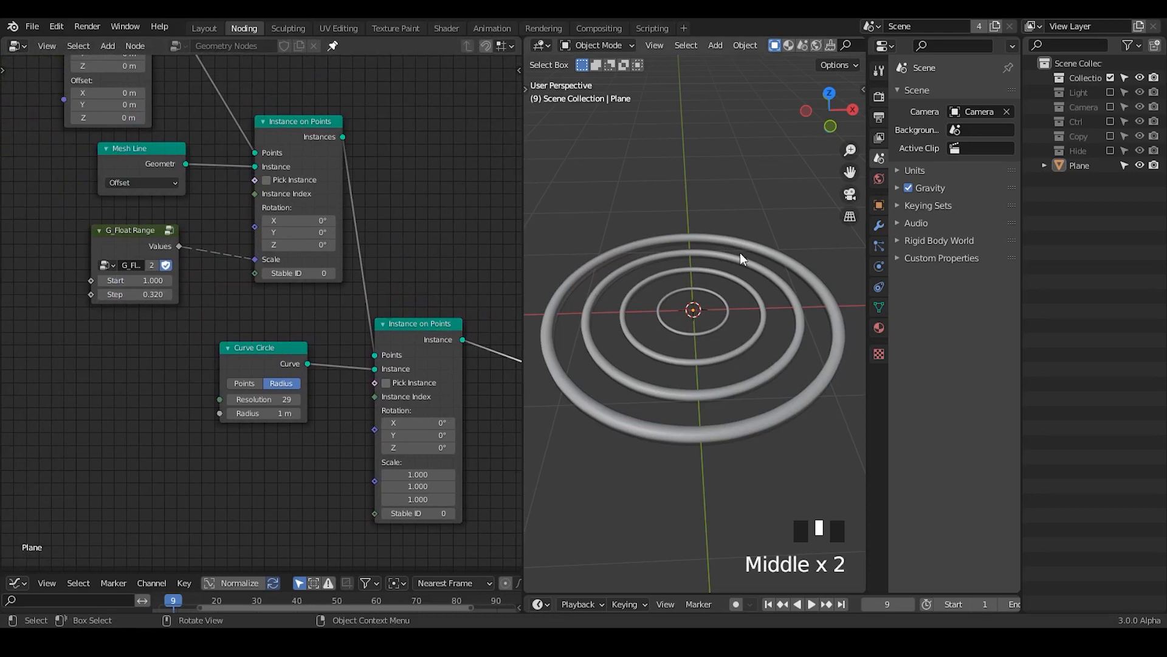
Step: Shift all the ring-instancing nodes together along X to make room before the reroute
{"action": "middle_click_drag", "start_coordinate": [453, 145], "coordinate": [456, 172]}
{"action": "middle_click_drag", "start_coordinate": [455, 162], "coordinate": [457, 180]}
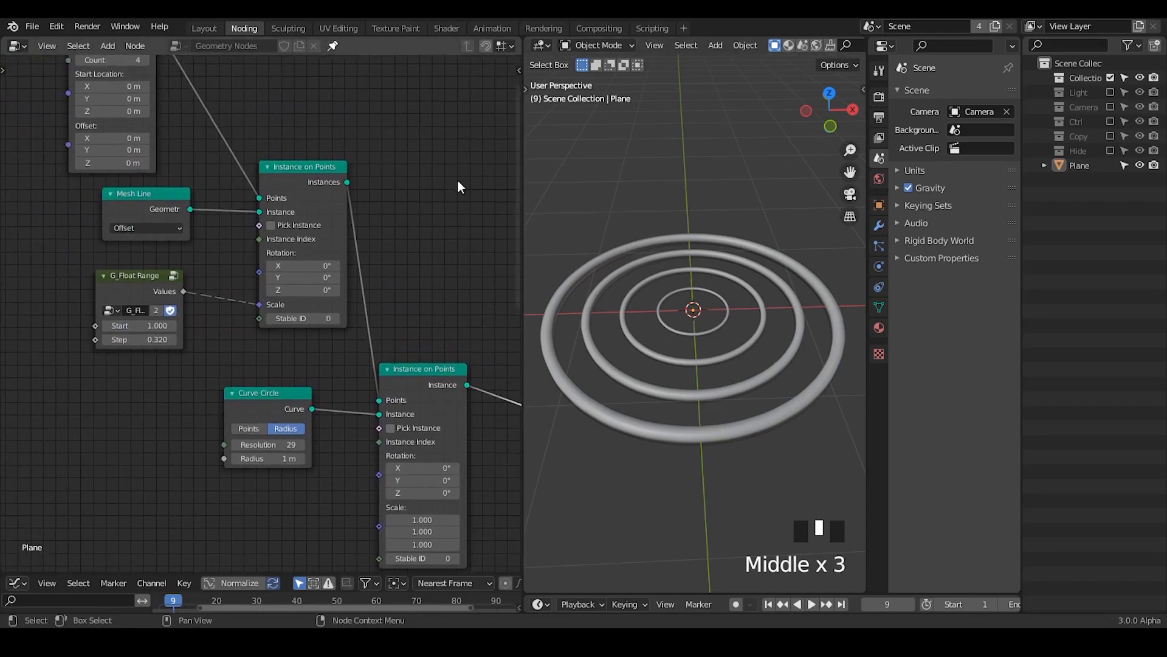
{"action": "left_click_drag", "start_coordinate": [456, 103], "coordinate": [48, 563]}
{"action": "key", "text": "g"}
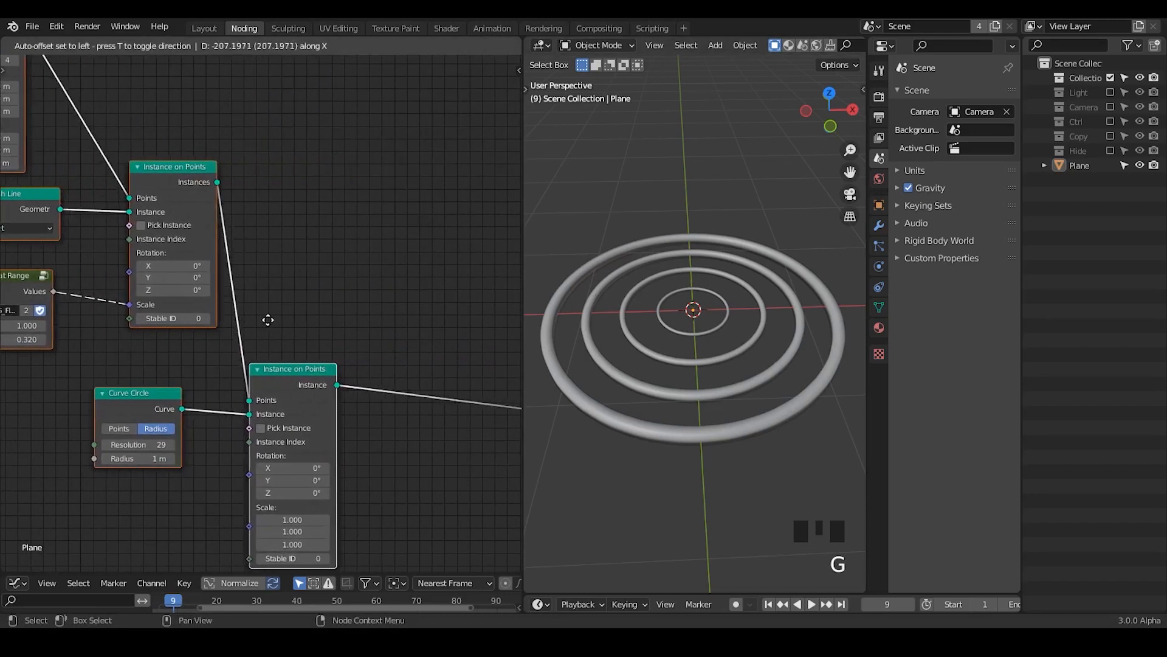
{"action": "left_click", "coordinate": [261, 318]}
{"action": "middle_click_drag", "start_coordinate": [428, 395], "coordinate": [298, 205]}
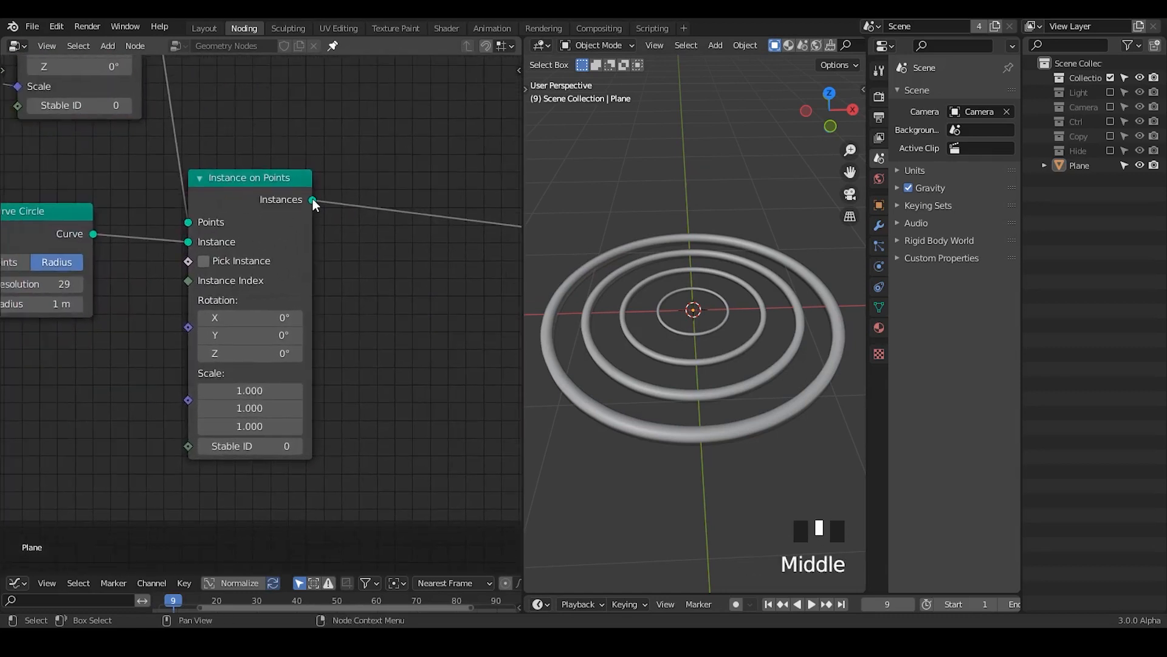
{"action": "mouse_move", "coordinate": [313, 199]}
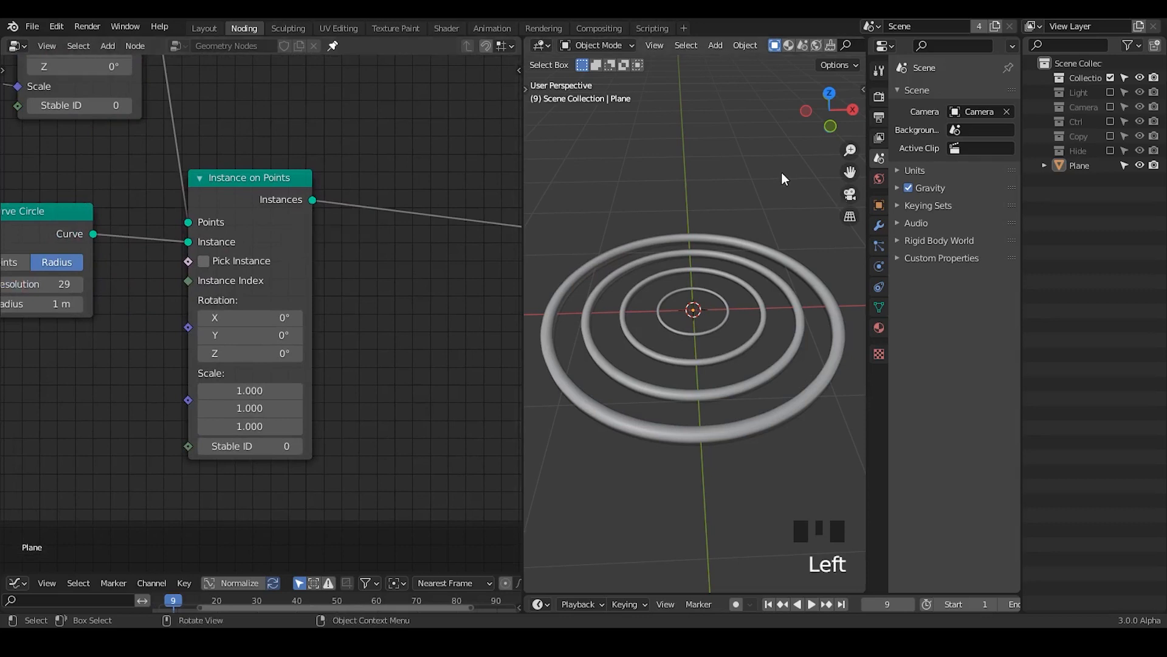
{"action": "key", "text": "shift+a"}
{"action": "mouse_move", "coordinate": [787, 302]}
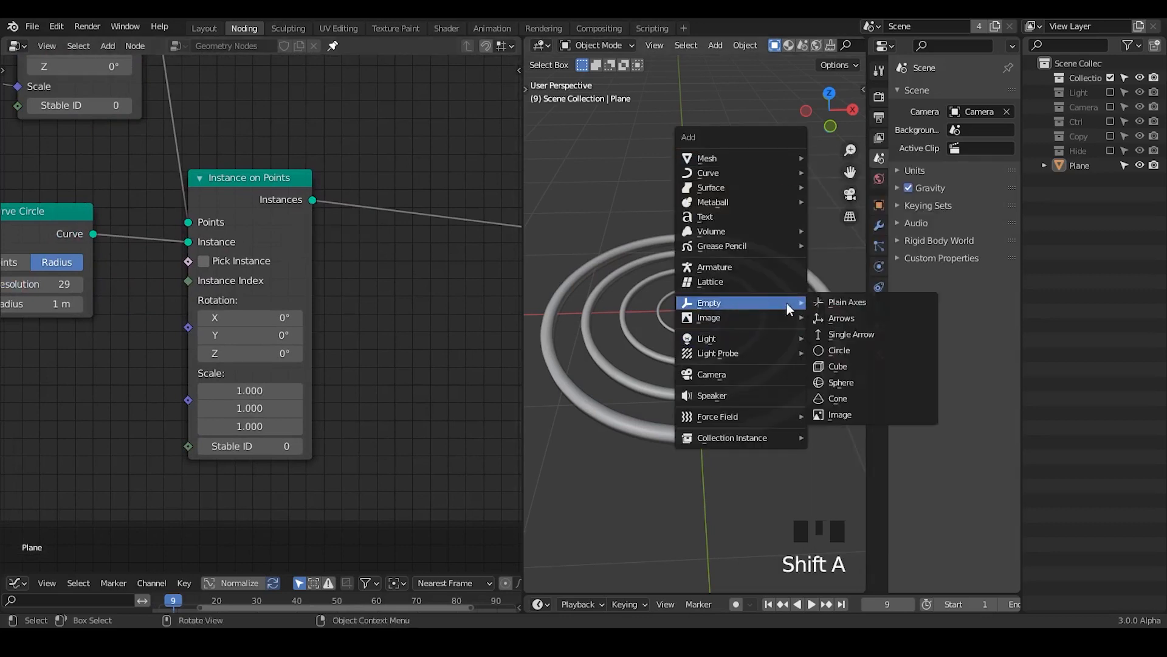
{"action": "left_click", "coordinate": [863, 303]}
{"action": "key", "text": "g"}
{"action": "left_click", "coordinate": [743, 319]}
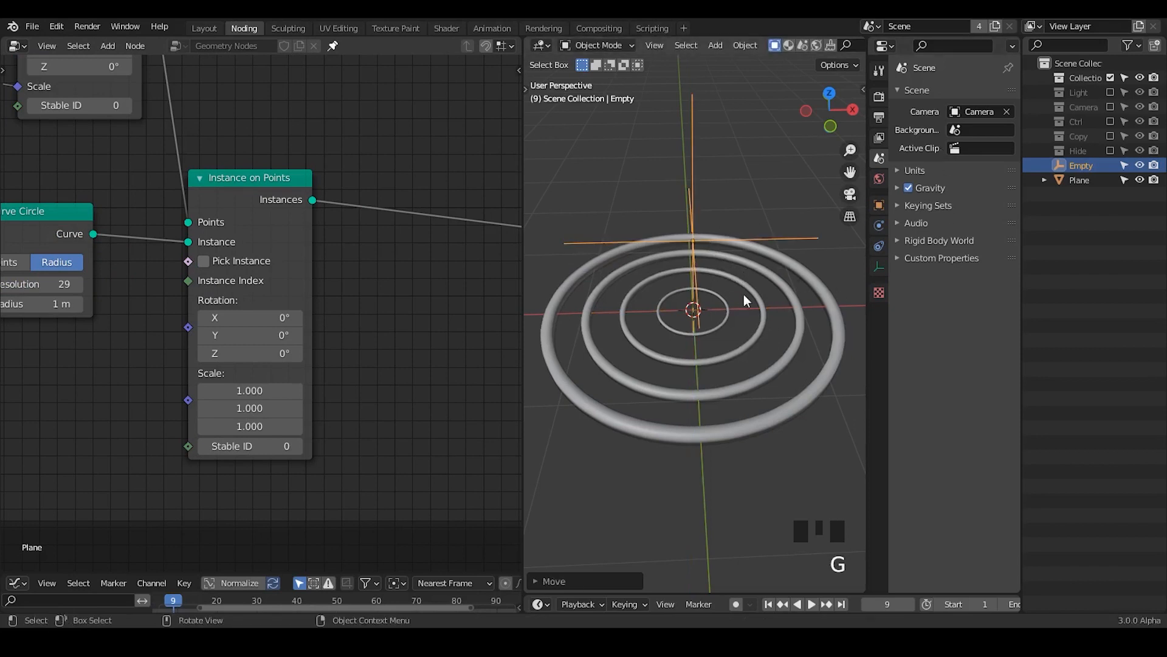
{"action": "key", "text": "x"}
{"action": "left_click", "coordinate": [689, 189]}
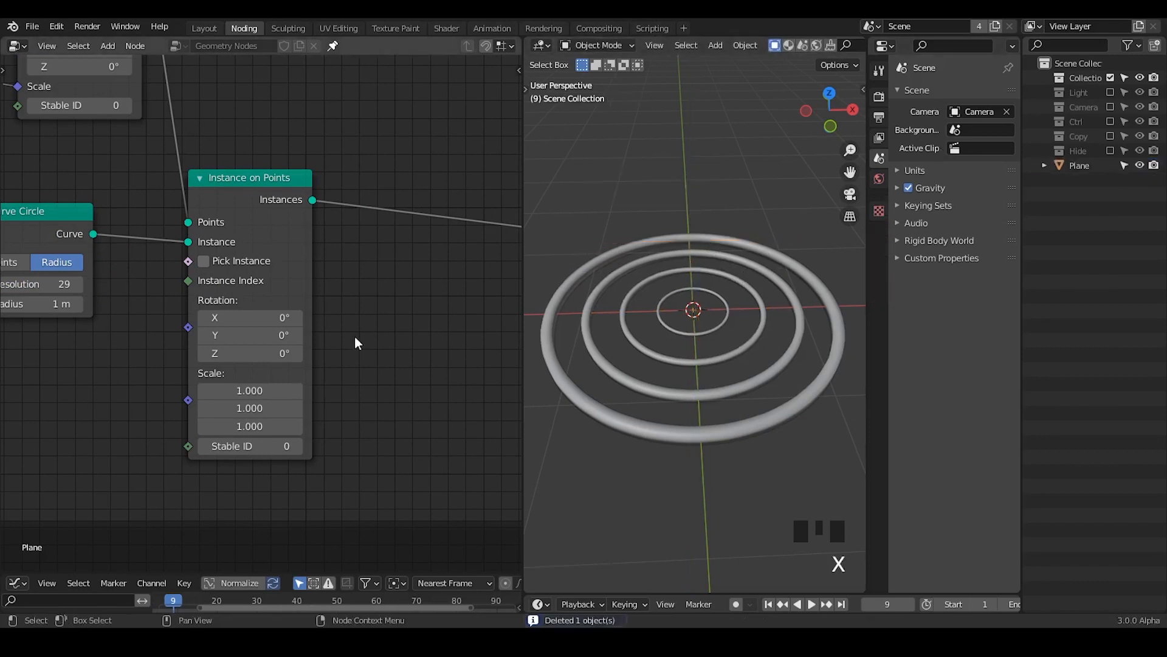
Step: Insert a Realize Instances node on the link between the Curve Circle's Instance on Points node and the reroute
{"action": "middle_click_drag", "start_coordinate": [355, 343], "coordinate": [227, 342]}
{"action": "key", "text": "ctrl+a"}
{"action": "type", "text": "realize"}
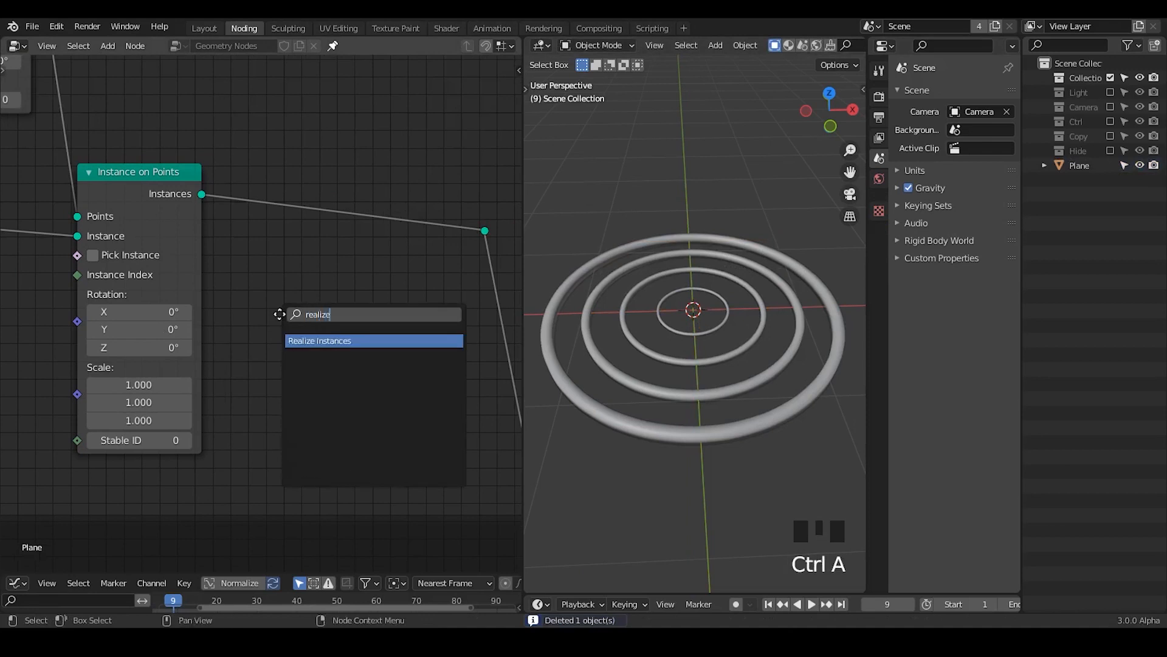
{"action": "key", "text": "Return"}
{"action": "left_click", "coordinate": [282, 190]}
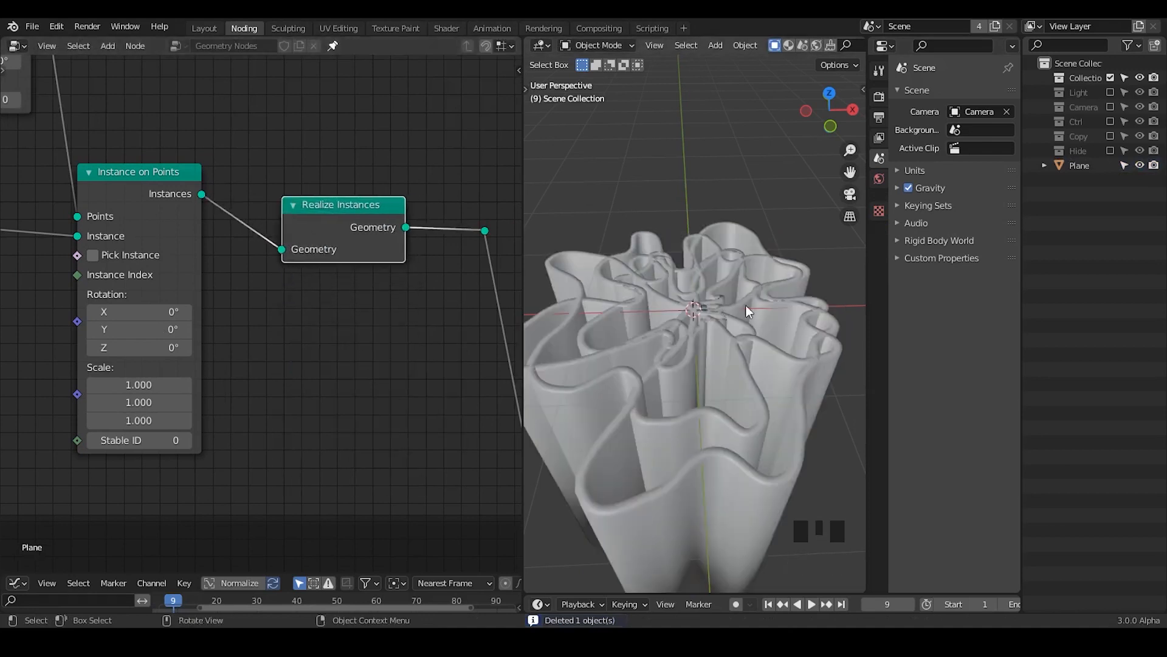
{"action": "mouse_move", "coordinate": [746, 306]}
{"action": "middle_mouse_down"}
{"action": "mouse_move", "coordinate": [736, 390]}
{"action": "mouse_move", "coordinate": [737, 360]}
{"action": "mouse_move", "coordinate": [736, 375]}
{"action": "middle_mouse_up"}
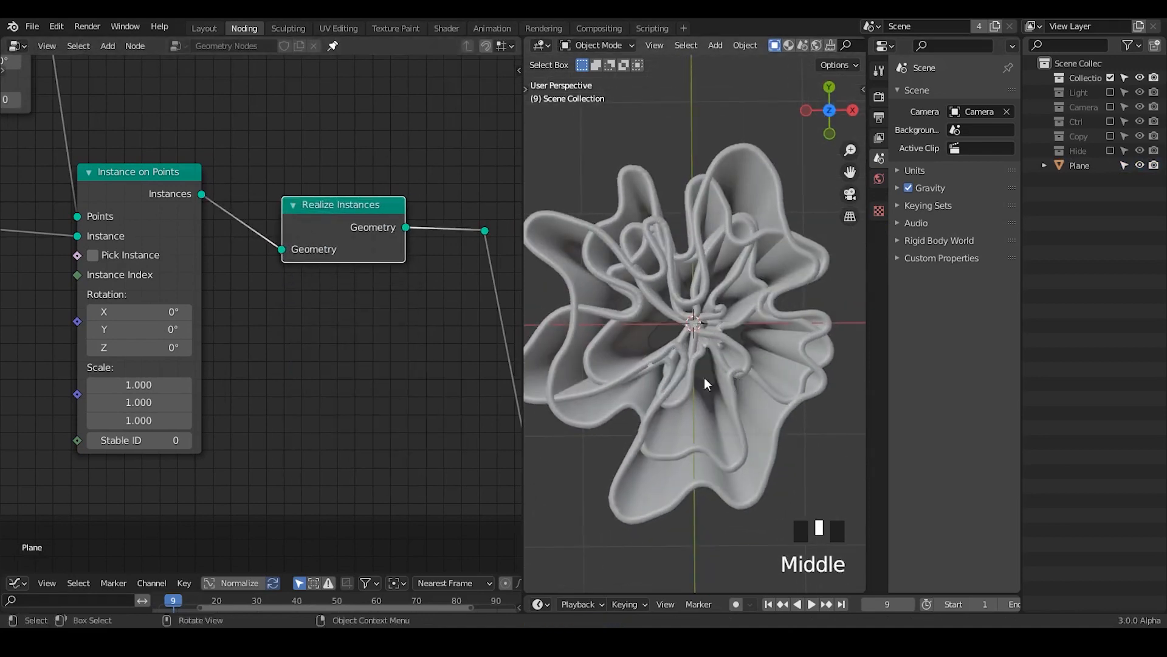
Step: Set the value of the Multiply node feeding the Scale vector node to 1.350
{"action": "middle_click_drag", "start_coordinate": [171, 316], "coordinate": [240, 57]}
{"action": "middle_click_drag", "start_coordinate": [287, 514], "coordinate": [232, 358]}
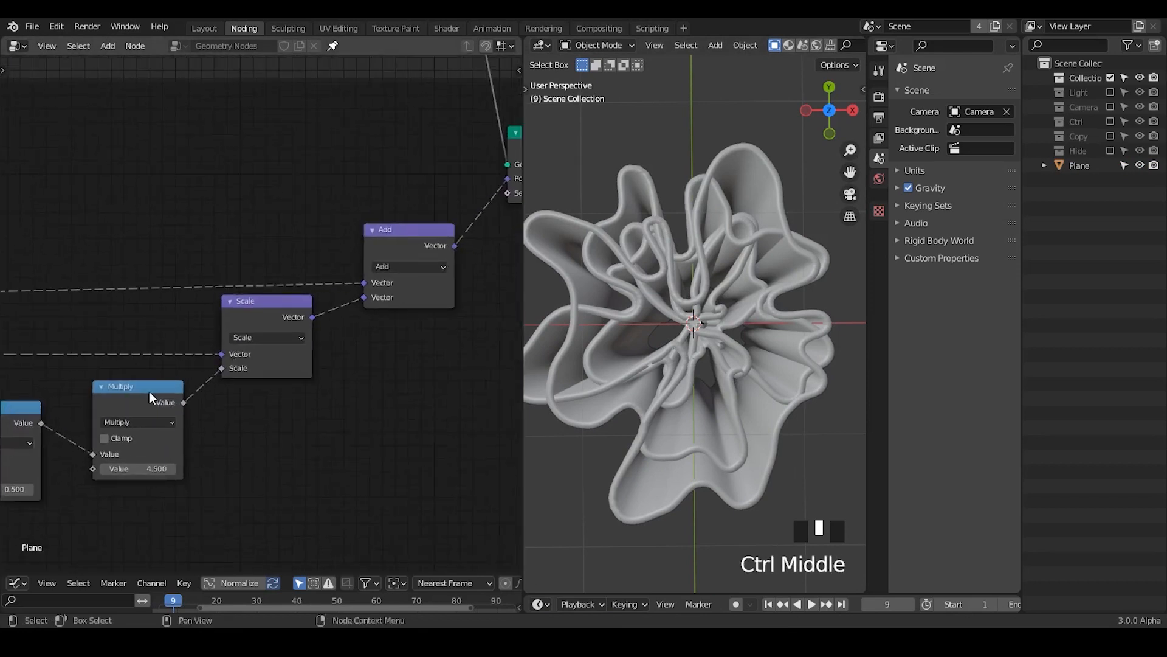
{"action": "middle_click_drag", "start_coordinate": [149, 395], "coordinate": [372, 241]}
{"action": "left_click_drag", "start_coordinate": [374, 354], "coordinate": [255, 353], "text": "shift"}
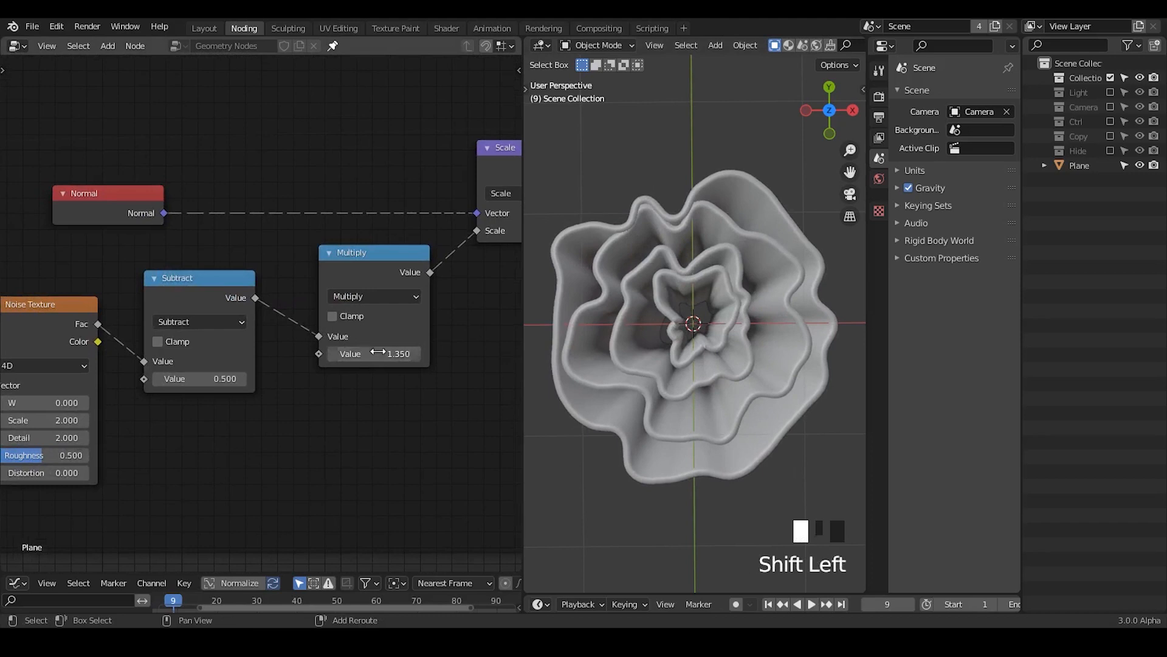
Step: Set the Curve Circle's Resolution to 51
{"action": "middle_click_drag", "start_coordinate": [359, 239], "coordinate": [382, 573]}
{"action": "middle_click_drag", "start_coordinate": [255, 299], "coordinate": [306, 603]}
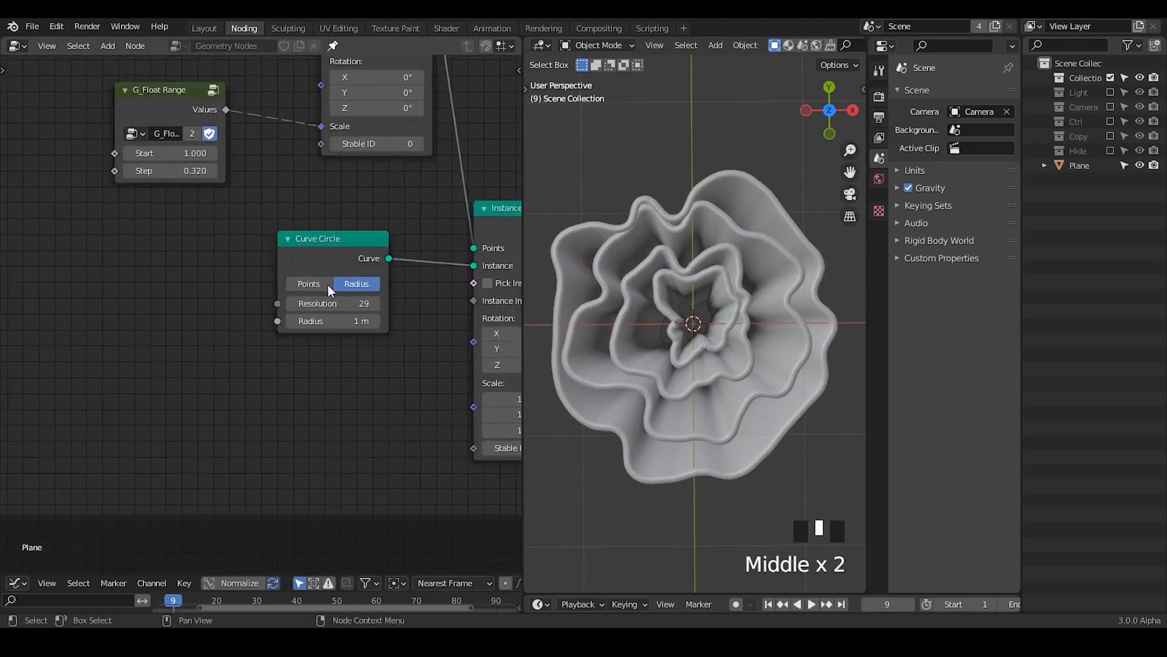
{"action": "left_click_drag", "start_coordinate": [336, 306], "coordinate": [377, 305]}
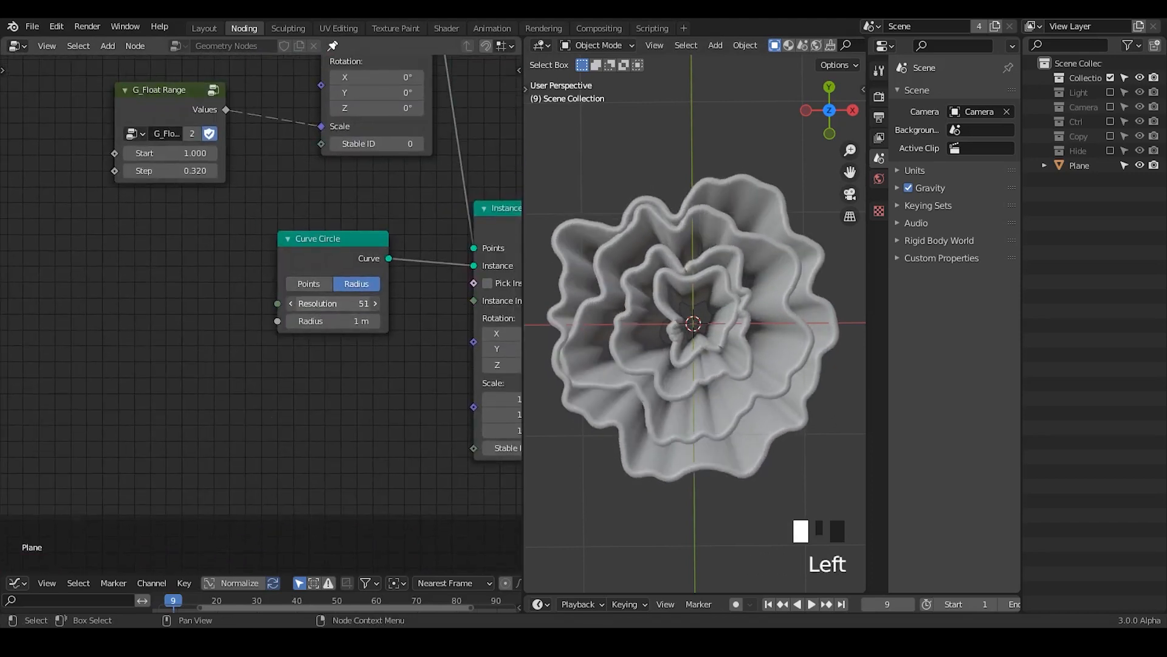
Step: Set the G_Float Range Step to 0.550 and view the rings at an angle
{"action": "middle_click_drag", "start_coordinate": [375, 389], "coordinate": [255, 346]}
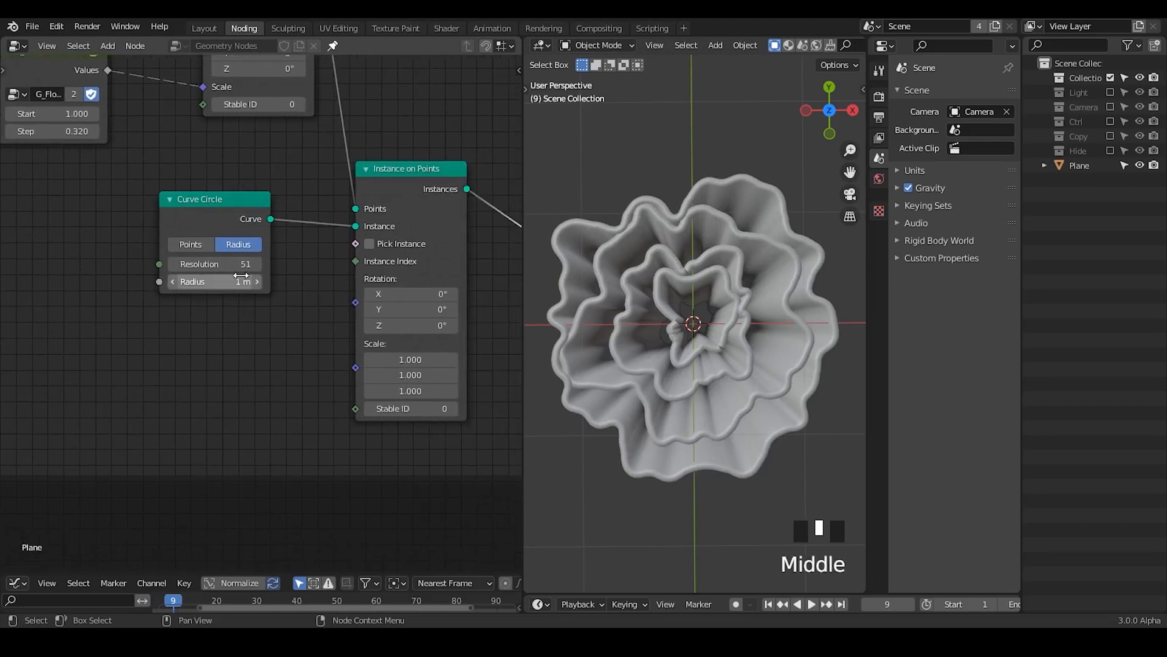
{"action": "middle_click_drag", "start_coordinate": [134, 192], "coordinate": [263, 368]}
{"action": "left_click_drag", "start_coordinate": [185, 315], "coordinate": [272, 323], "text": "shift"}
{"action": "middle_click_drag", "start_coordinate": [636, 285], "coordinate": [688, 408], "text": "ctrl"}
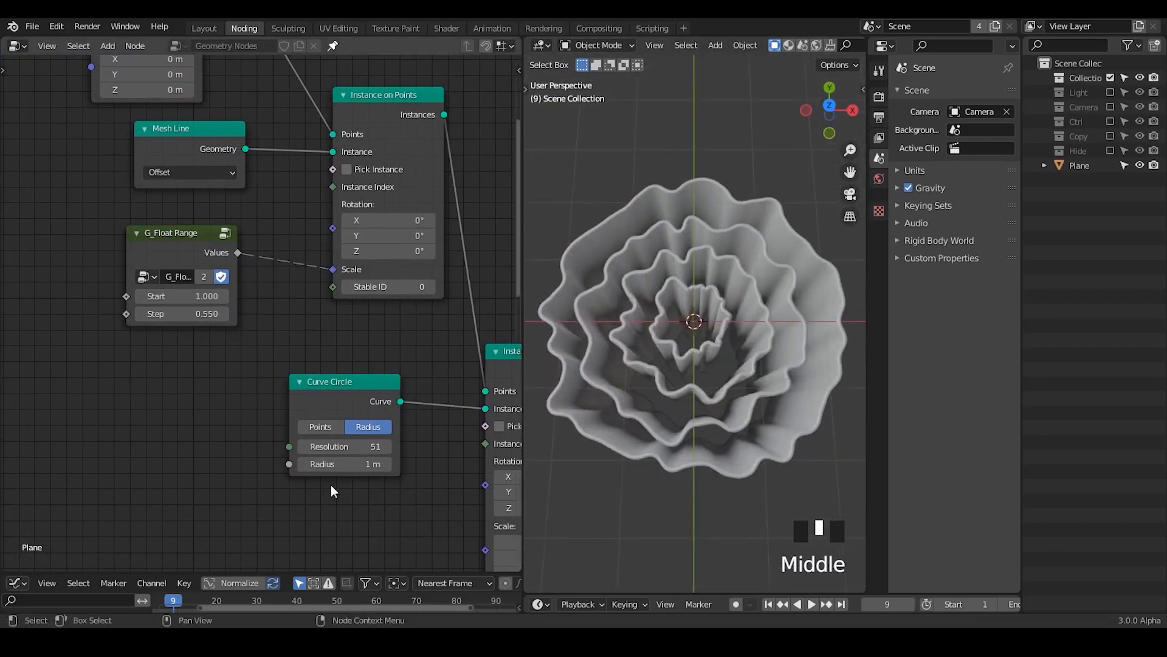
Step: Set the Noise Texture's Scale to 5.900
{"action": "middle_click_drag", "start_coordinate": [331, 484], "coordinate": [304, 274]}
{"action": "middle_click_drag", "start_coordinate": [400, 398], "coordinate": [275, 240]}
{"action": "middle_click_drag", "start_coordinate": [355, 328], "coordinate": [386, 136]}
{"action": "middle_click_drag", "start_coordinate": [143, 460], "coordinate": [264, 349]}
{"action": "mouse_move", "coordinate": [146, 355]}
{"action": "left_mouse_down"}
{"action": "mouse_move", "coordinate": [207, 354]}
{"action": "mouse_move", "coordinate": [158, 354]}
{"action": "left_mouse_up"}
{"action": "middle_click_drag", "start_coordinate": [347, 370], "coordinate": [313, 370]}
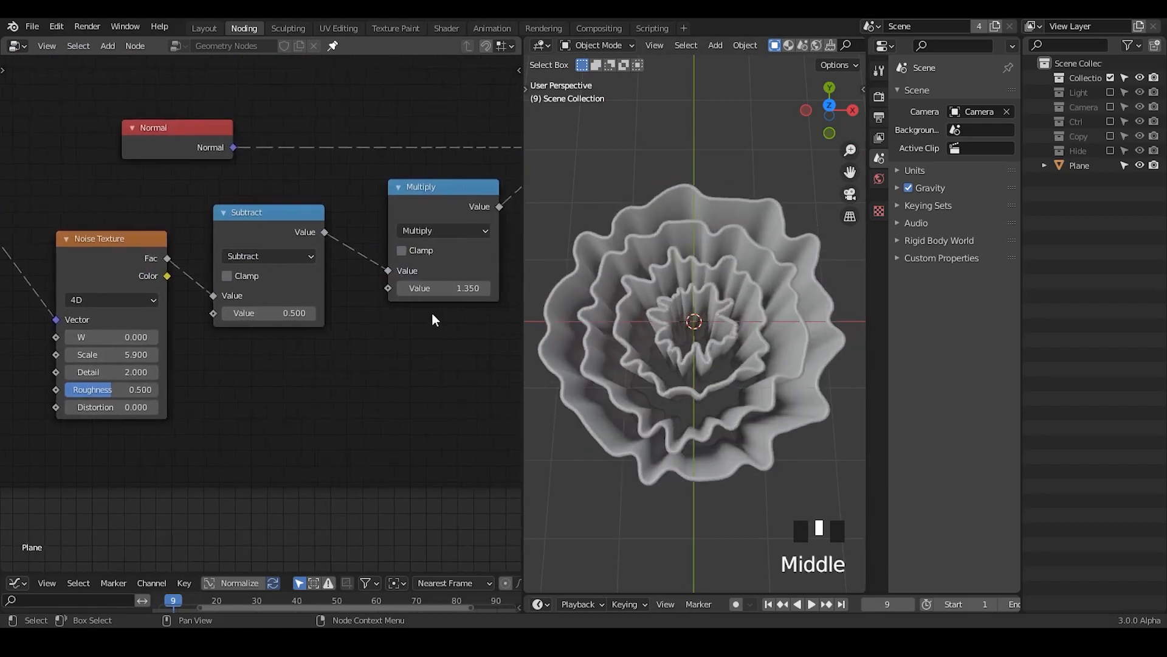
Step: Try a Multiply value of 2.550 and inspect the displaced rings from below and up close
{"action": "mouse_move", "coordinate": [439, 288]}
{"action": "left_mouse_down"}
{"action": "mouse_move", "coordinate": [465, 288]}
{"action": "mouse_move", "coordinate": [455, 288]}
{"action": "left_mouse_up"}
{"action": "middle_click_drag", "start_coordinate": [828, 298], "coordinate": [828, 298]}
{"action": "middle_click_drag", "start_coordinate": [826, 348], "coordinate": [823, 326]}
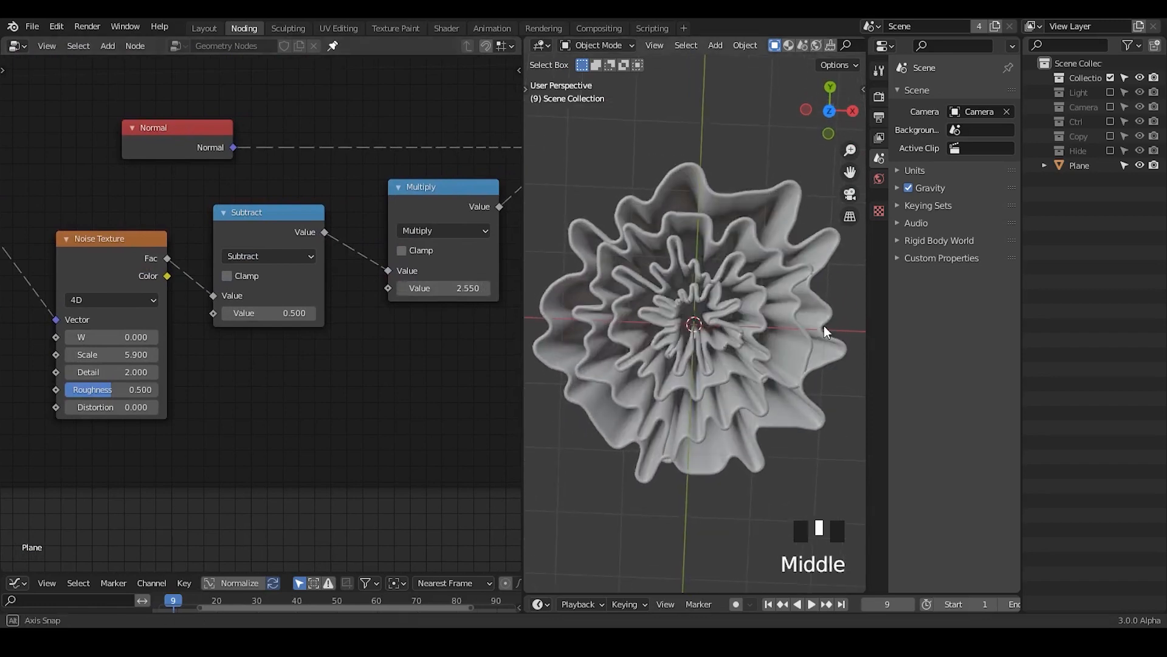
{"action": "left_click", "coordinate": [831, 112]}
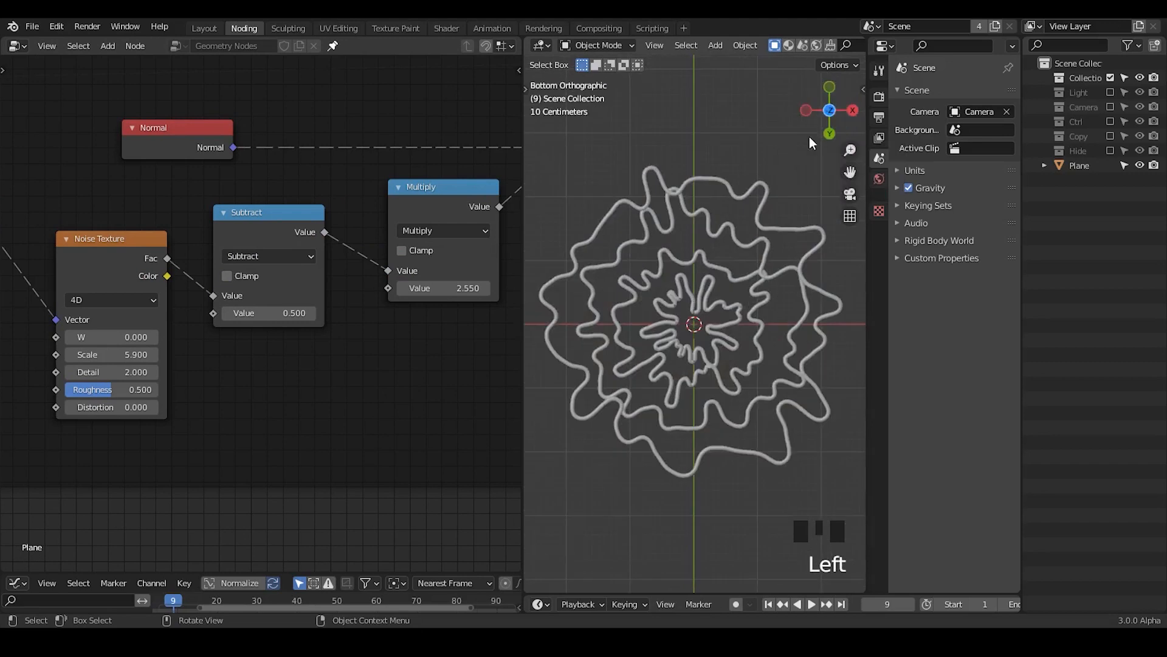
{"action": "mouse_move", "coordinate": [752, 369]}
{"action": "middle_mouse_down"}
{"action": "mouse_move", "coordinate": [748, 326]}
{"action": "mouse_move", "coordinate": [748, 351]}
{"action": "middle_mouse_up"}
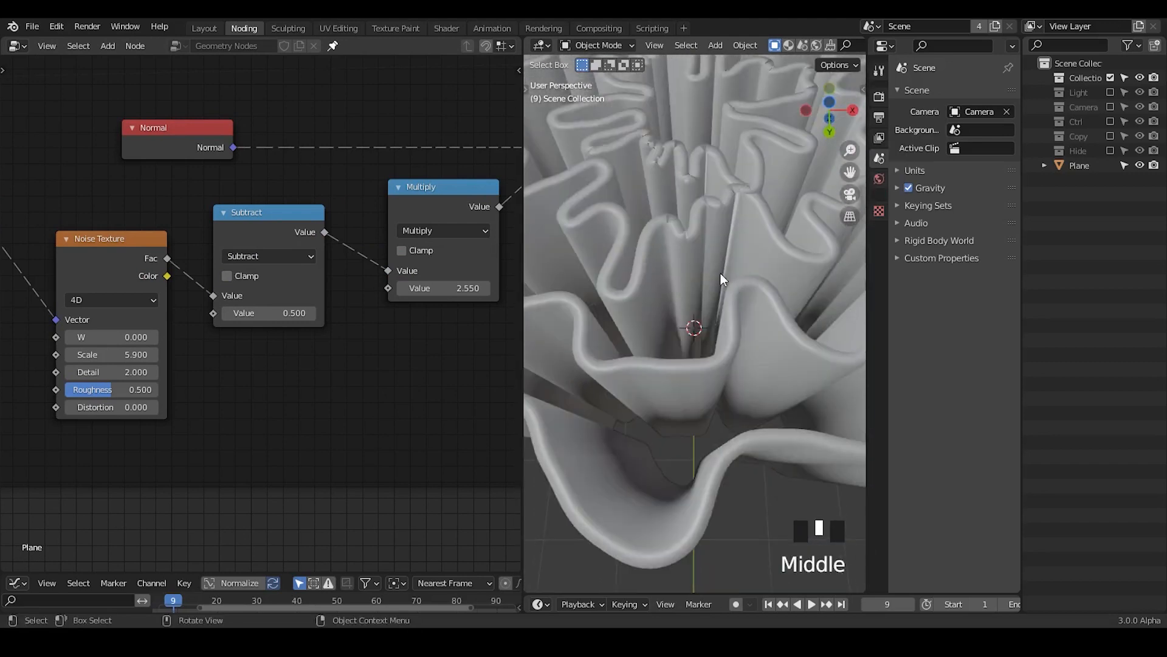
{"action": "middle_click_drag", "start_coordinate": [721, 188], "coordinate": [710, 278], "text": "ctrl"}
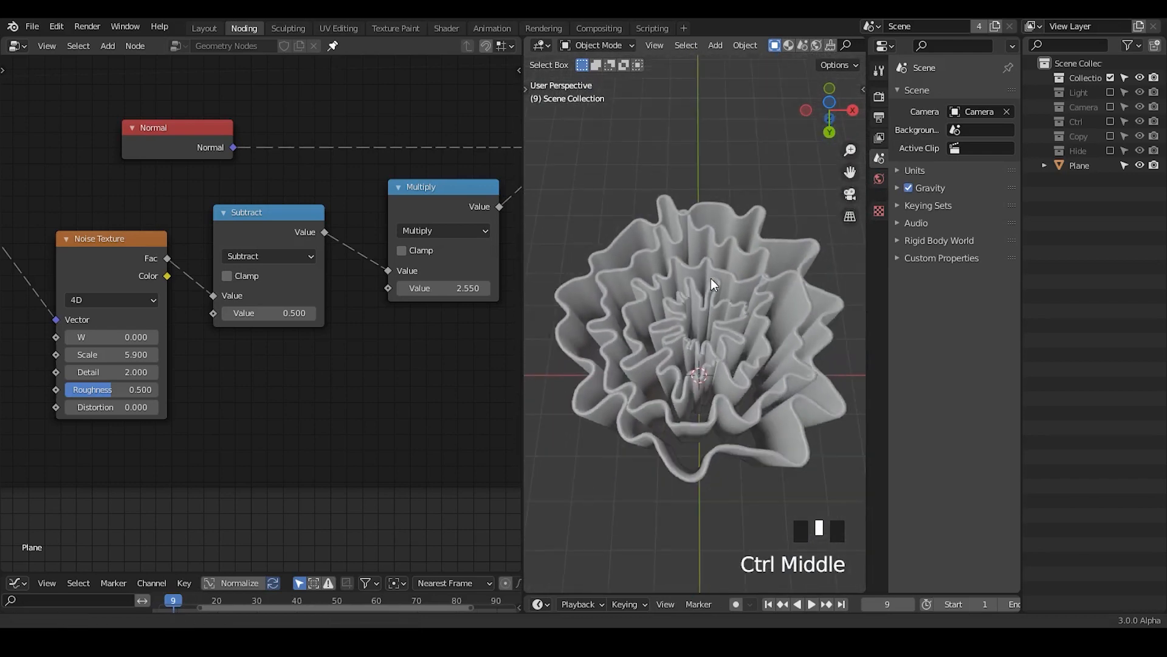
Step: Set the Multiply node's value to 1.750
{"action": "left_click_drag", "start_coordinate": [443, 287], "coordinate": [420, 287]}
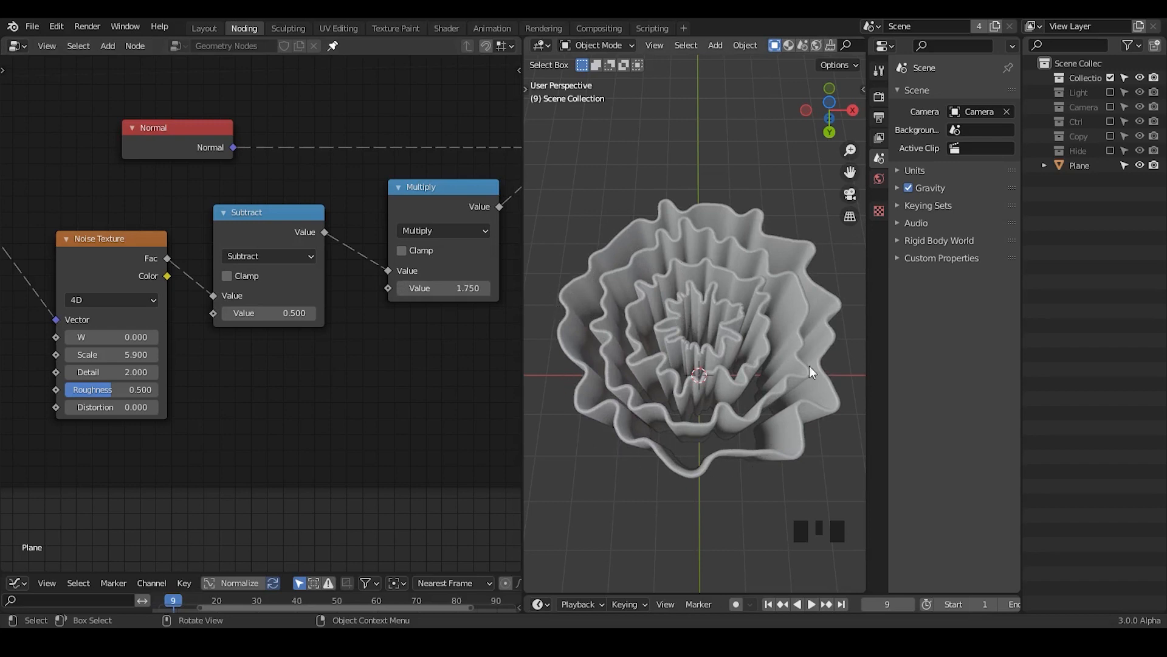
{"action": "mouse_move", "coordinate": [728, 275]}
{"action": "middle_mouse_down"}
{"action": "mouse_move", "coordinate": [724, 289]}
{"action": "mouse_move", "coordinate": [725, 265]}
{"action": "mouse_move", "coordinate": [728, 286]}
{"action": "middle_mouse_up"}
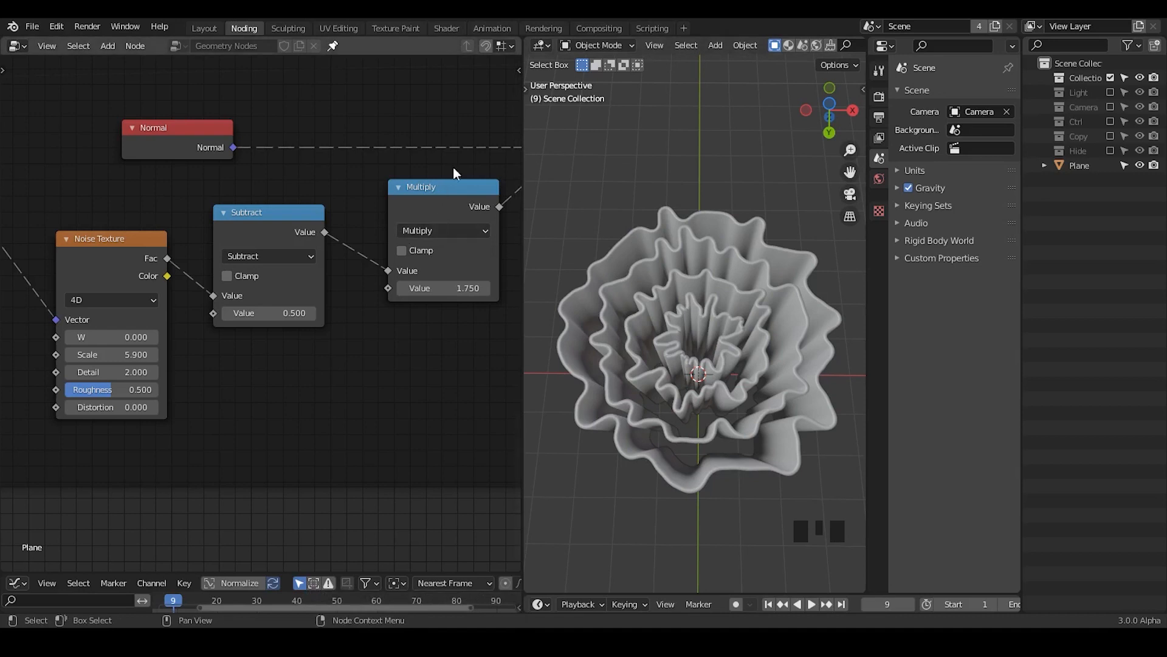
Step: Detach the Set Position, Set Spline Type and Set Handle Type nodes from the noise frame
{"action": "middle_click_drag", "start_coordinate": [454, 166], "coordinate": [402, 129]}
{"action": "left_click_drag", "start_coordinate": [452, 93], "coordinate": [181, 269]}
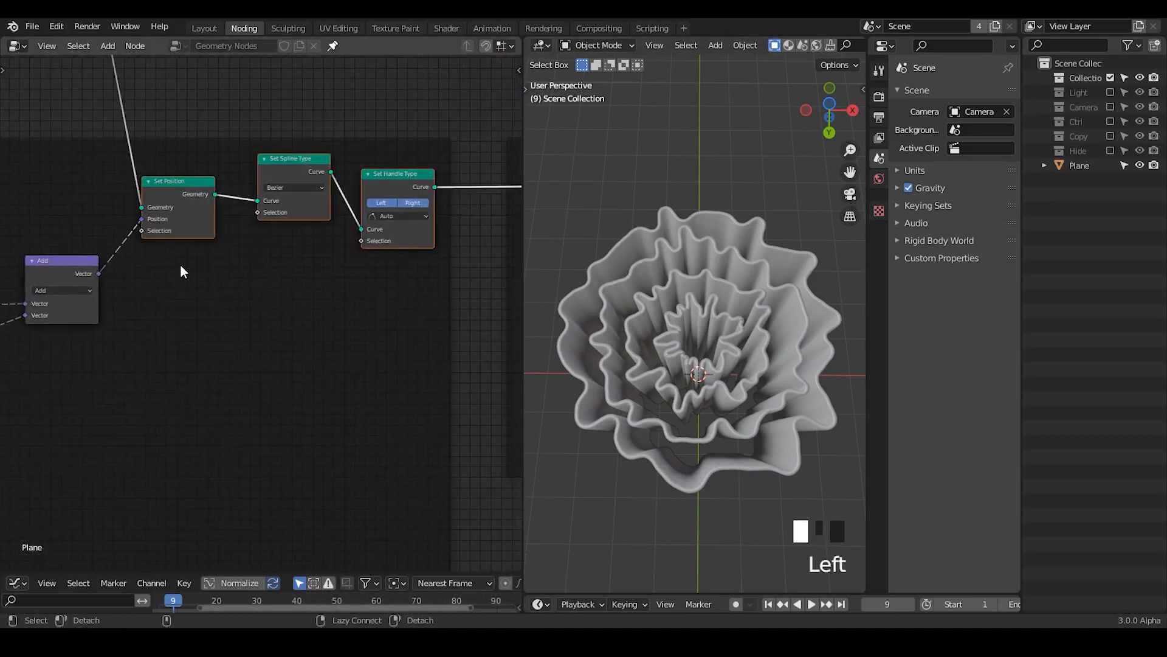
{"action": "key", "text": "alt+p"}
{"action": "middle_click_drag", "start_coordinate": [171, 279], "coordinate": [371, 222]}
Step: Move the noise frame down and away from the Set Position node to open space between them
{"action": "left_click", "coordinate": [335, 223]}
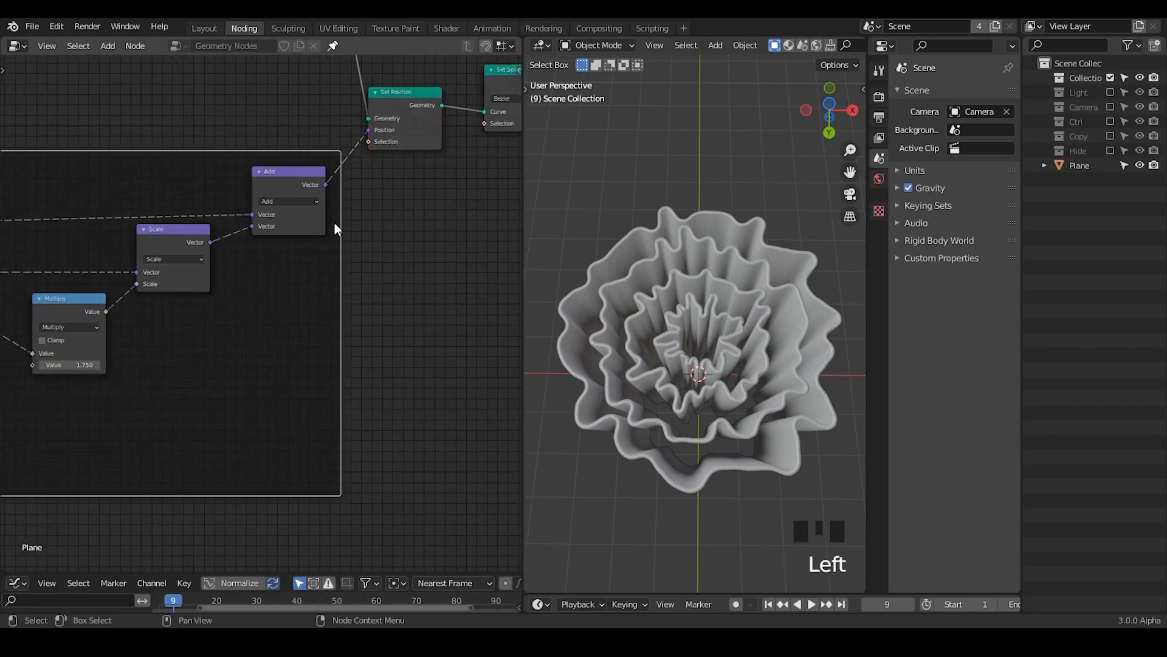
{"action": "key", "text": "g"}
{"action": "left_click", "coordinate": [314, 236]}
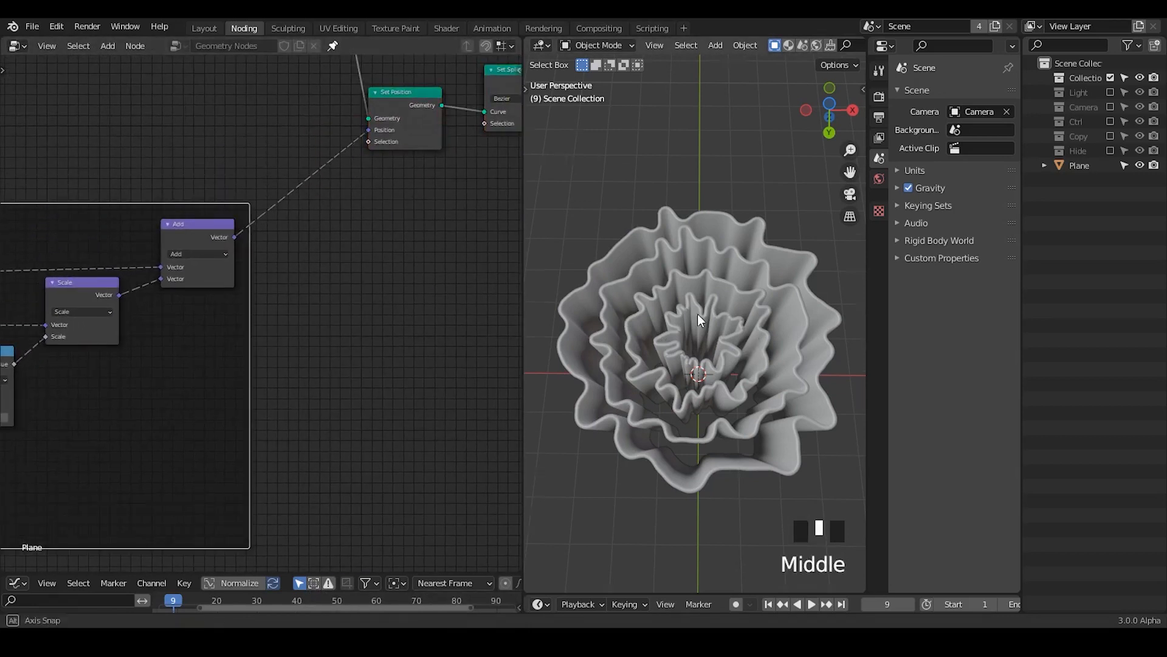
{"action": "middle_click_drag", "start_coordinate": [698, 314], "coordinate": [710, 301]}
{"action": "mouse_move", "coordinate": [334, 276]}
{"action": "middle_mouse_down", "text": "ctrl"}
{"action": "mouse_move", "coordinate": [334, 230]}
{"action": "mouse_move", "coordinate": [347, 295]}
{"action": "middle_mouse_up", "text": "ctrl"}
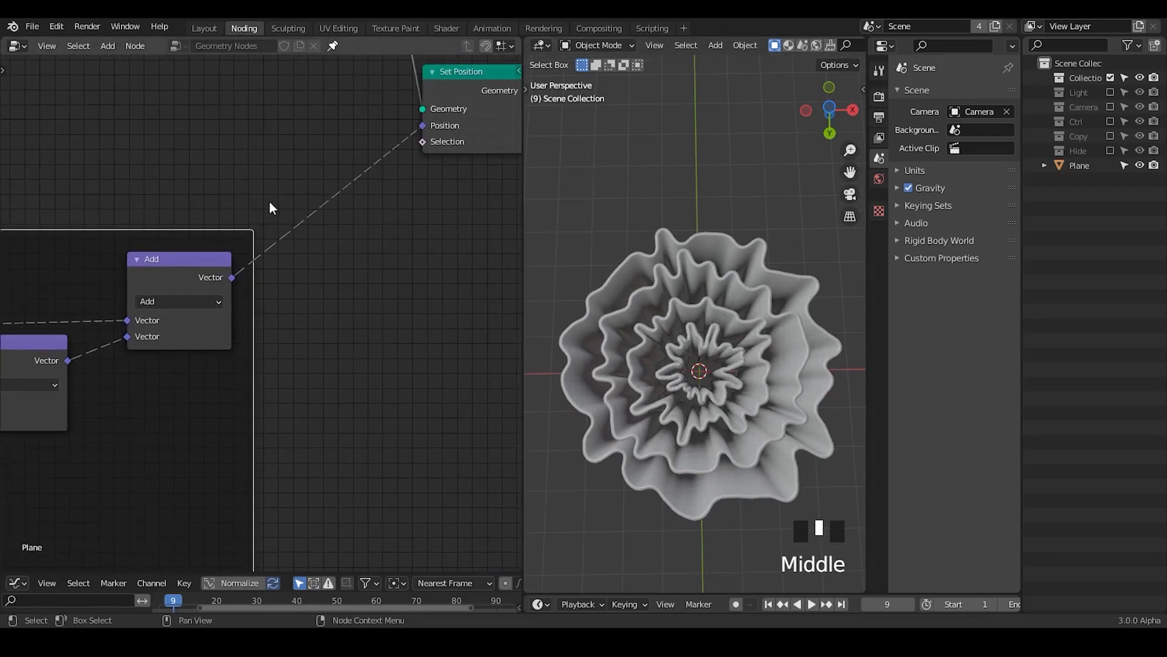
Step: Insert a MixRGB node between the Add and Set Position nodes, with the noise feeding Color2 and Fac at 1.000
{"action": "key", "text": "ctrl+a"}
{"action": "type", "text": "mix"}
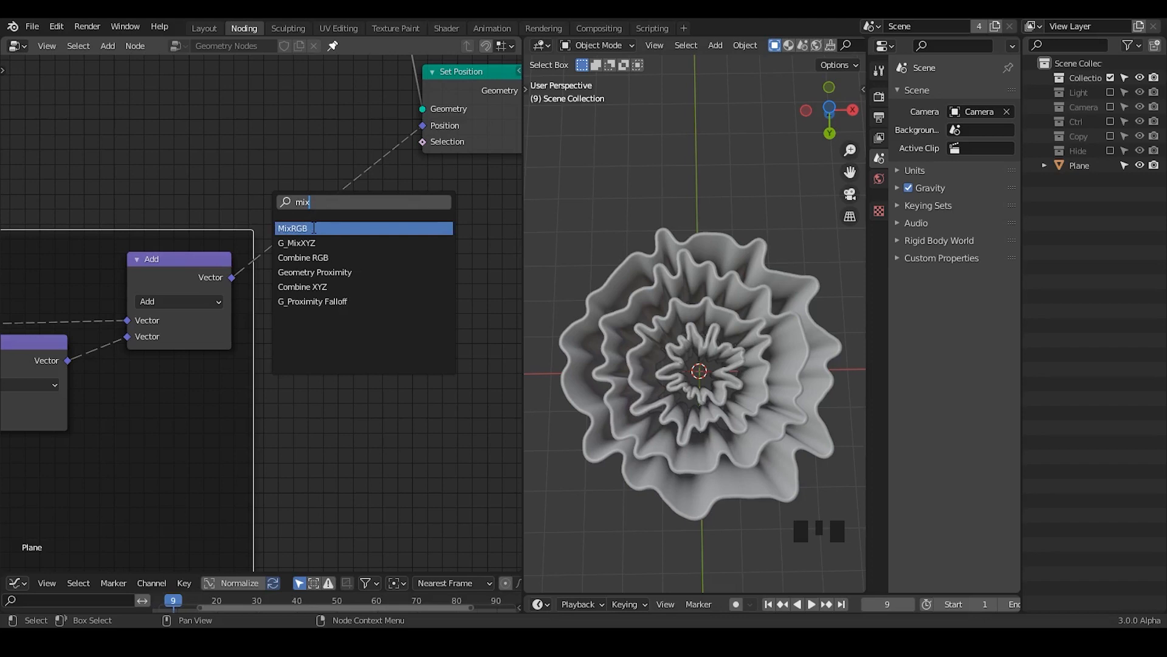
{"action": "left_click", "coordinate": [313, 228]}
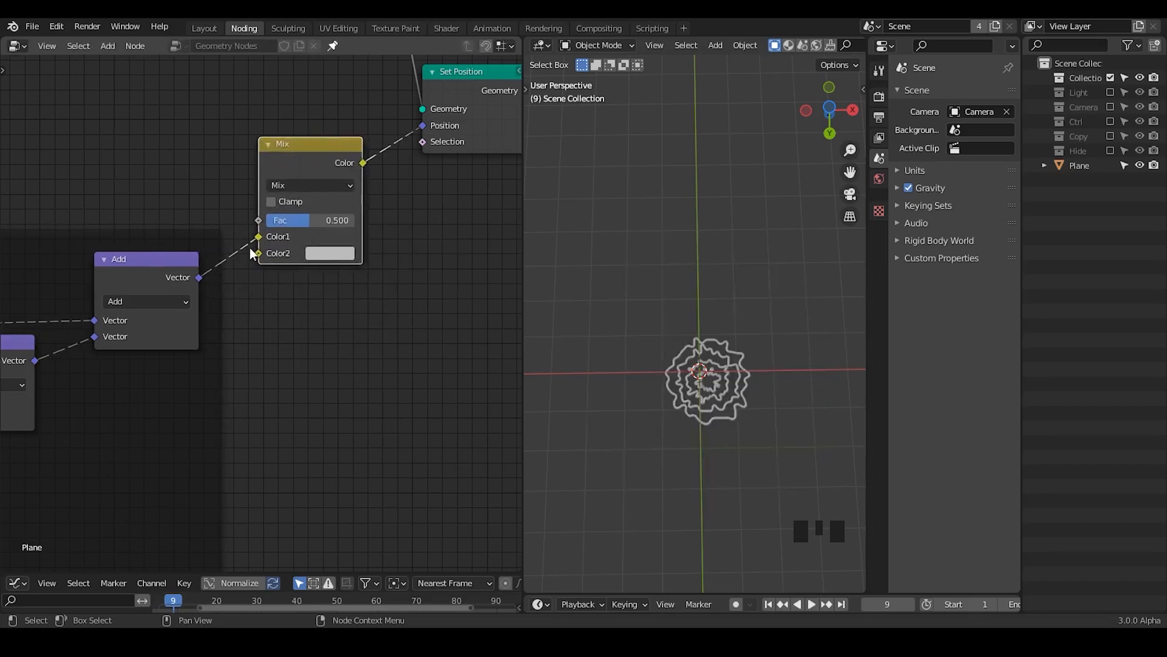
{"action": "left_click", "coordinate": [258, 242]}
{"action": "left_click_drag", "start_coordinate": [258, 239], "coordinate": [259, 253]}
{"action": "left_click_drag", "start_coordinate": [307, 157], "coordinate": [325, 162]}
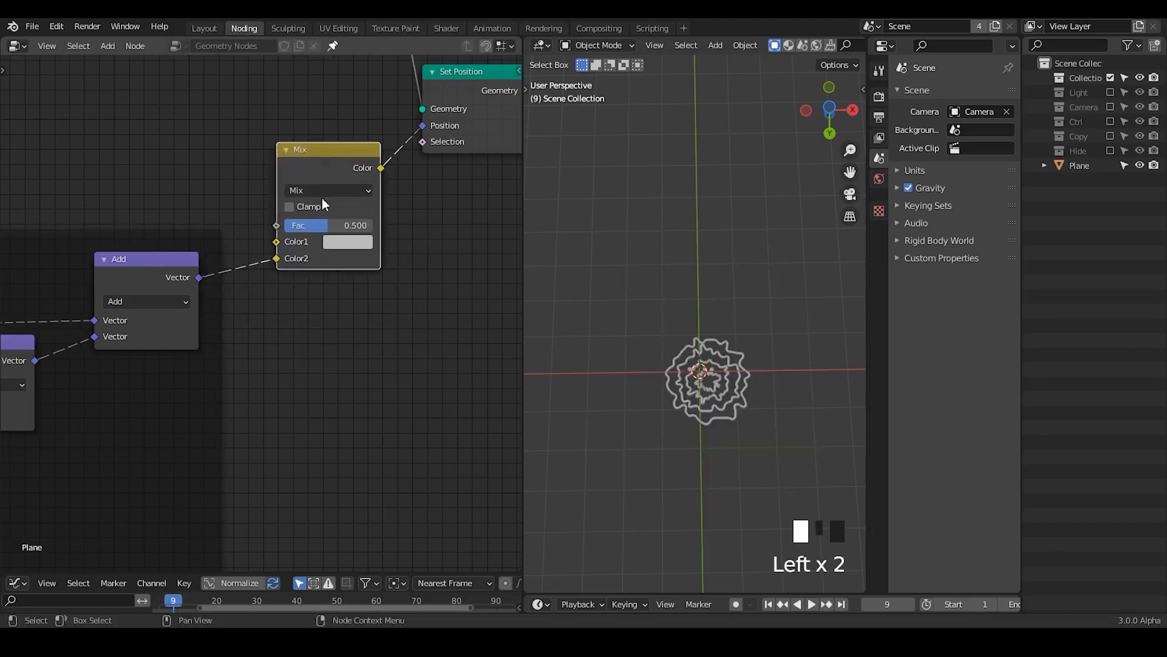
{"action": "left_click_drag", "start_coordinate": [329, 229], "coordinate": [369, 232]}
Step: Annotate below the Mix node that X, Y and Z correspond to R, G and B, and erase the notes
{"action": "key", "text": "d"}
{"action": "left_click_drag", "start_coordinate": [293, 296], "coordinate": [327, 329]}
{"action": "mouse_move", "coordinate": [332, 287]}
{"action": "left_mouse_down"}
{"action": "mouse_move", "coordinate": [297, 339]}
{"action": "mouse_move", "coordinate": [328, 367]}
{"action": "mouse_move", "coordinate": [298, 499]}
{"action": "mouse_move", "coordinate": [294, 472]}
{"action": "left_mouse_up"}
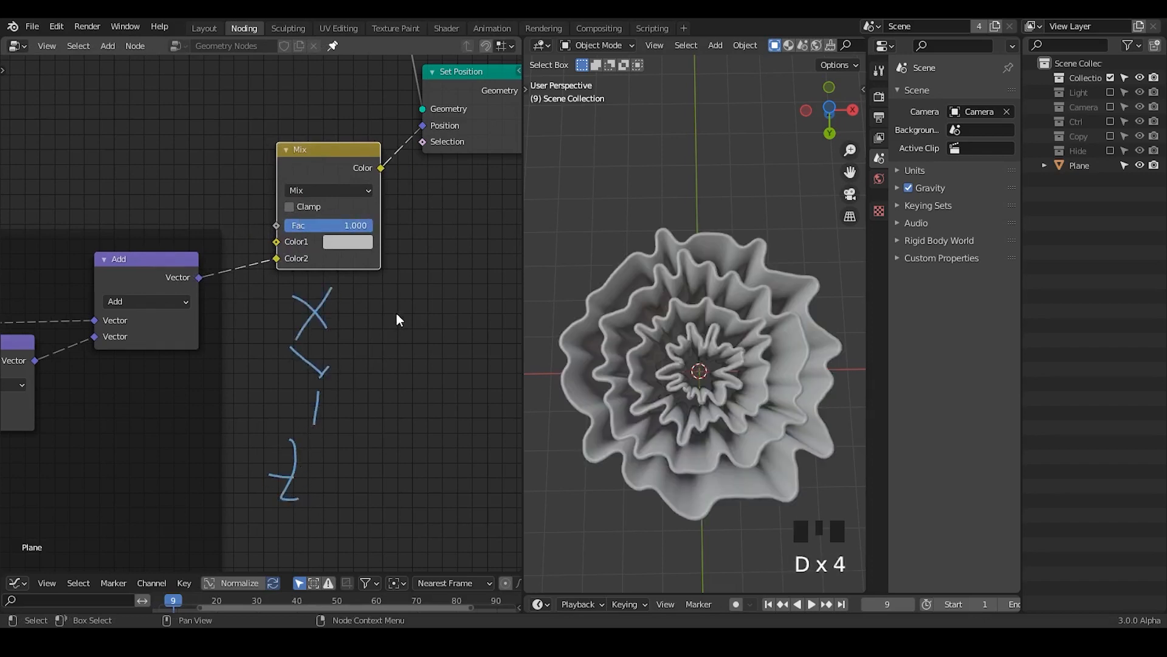
{"action": "mouse_move", "coordinate": [400, 276]}
{"action": "left_mouse_down"}
{"action": "mouse_move", "coordinate": [394, 316]}
{"action": "mouse_move", "coordinate": [436, 312]}
{"action": "mouse_move", "coordinate": [401, 366]}
{"action": "mouse_move", "coordinate": [417, 410]}
{"action": "mouse_move", "coordinate": [395, 467]}
{"action": "mouse_move", "coordinate": [410, 419]}
{"action": "left_mouse_up"}
{"action": "left_click_drag", "start_coordinate": [414, 405], "coordinate": [396, 479]}
{"action": "left_click_drag", "start_coordinate": [341, 311], "coordinate": [366, 306]}
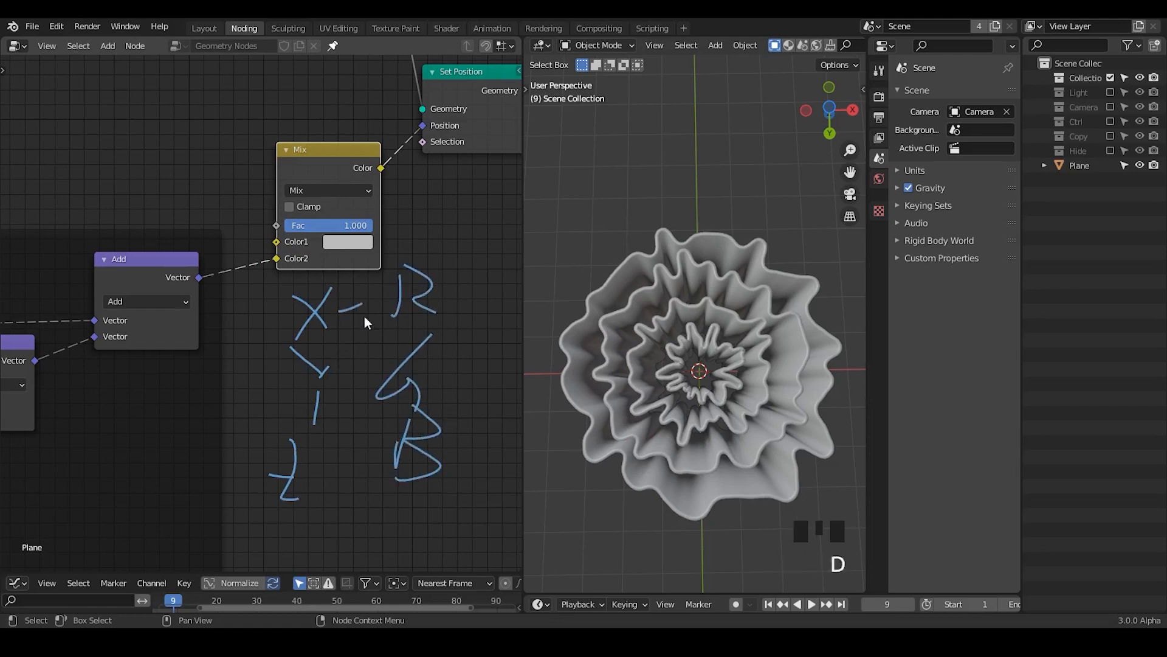
{"action": "left_click_drag", "start_coordinate": [339, 382], "coordinate": [365, 377]}
{"action": "left_click_drag", "start_coordinate": [338, 471], "coordinate": [389, 457]}
{"action": "mouse_move", "coordinate": [338, 313]}
{"action": "right_mouse_down"}
{"action": "mouse_move", "coordinate": [408, 233]}
{"action": "mouse_move", "coordinate": [261, 468]}
{"action": "mouse_move", "coordinate": [459, 443]}
{"action": "right_mouse_up"}
Step: Add a Position node and connect it to the Mix node's Color1 input
{"action": "key", "text": "ctrl+a"}
{"action": "type", "text": "pos"}
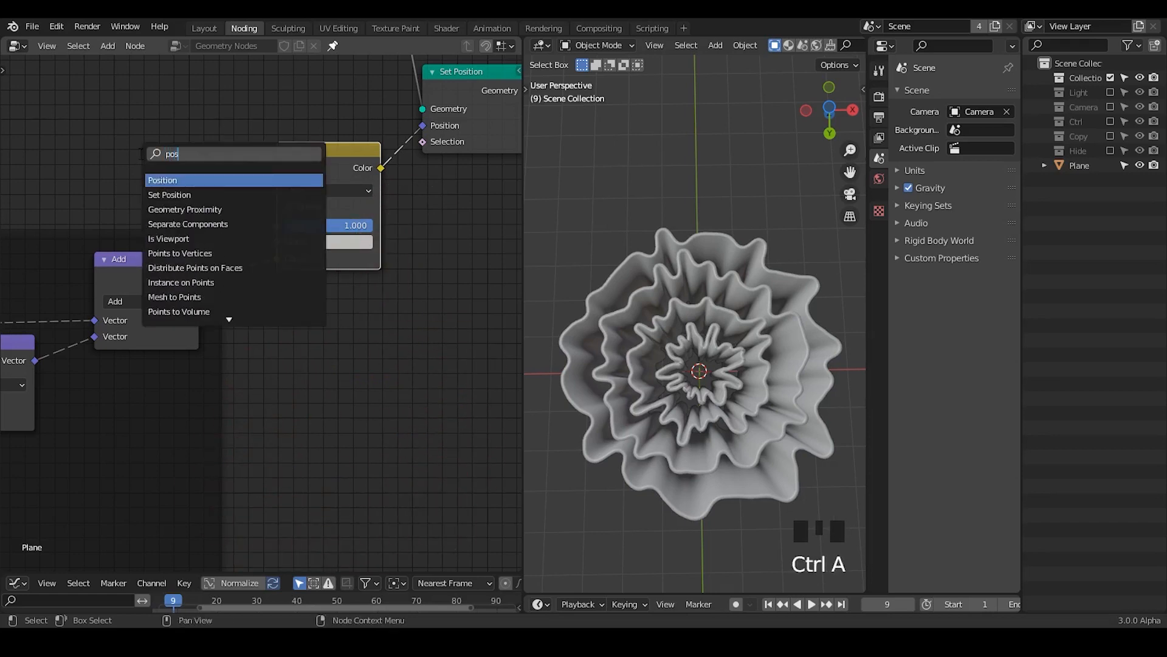
{"action": "key", "text": "Return"}
{"action": "left_click", "coordinate": [78, 161]}
{"action": "left_click_drag", "start_coordinate": [178, 185], "coordinate": [276, 241]}
Step: Compare the rings with the Mix node's Fac at 0.000 and at 1.000
{"action": "left_click_drag", "start_coordinate": [368, 225], "coordinate": [285, 226]}
{"action": "middle_click_drag", "start_coordinate": [707, 379], "coordinate": [690, 355], "text": "shift"}
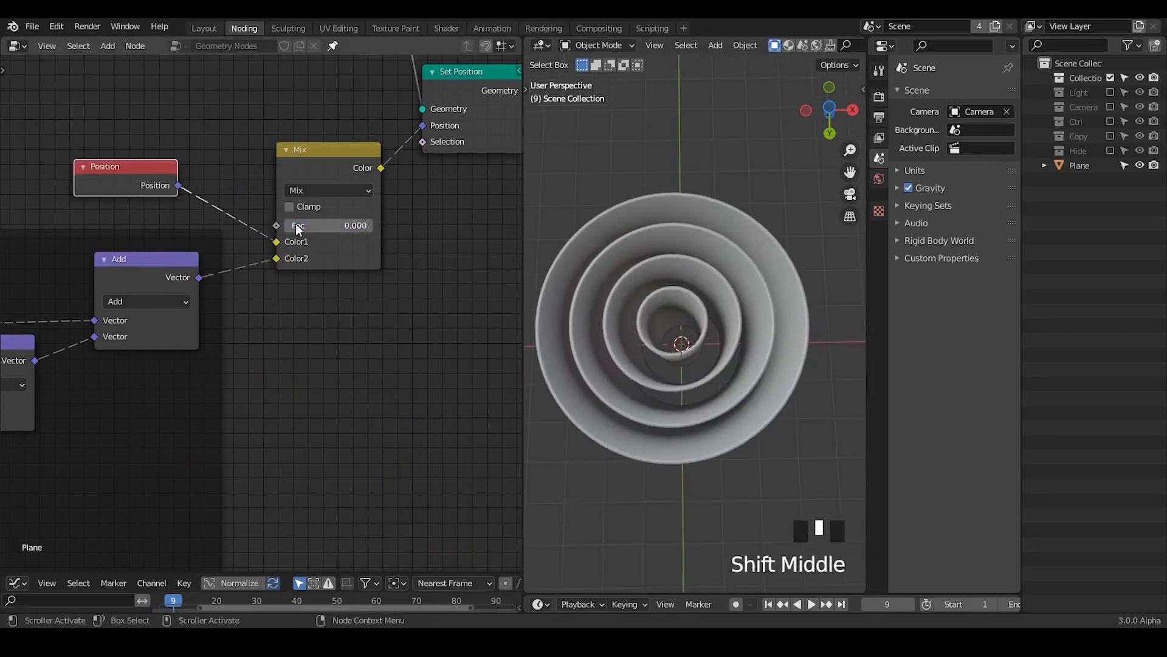
{"action": "left_click_drag", "start_coordinate": [297, 225], "coordinate": [365, 225]}
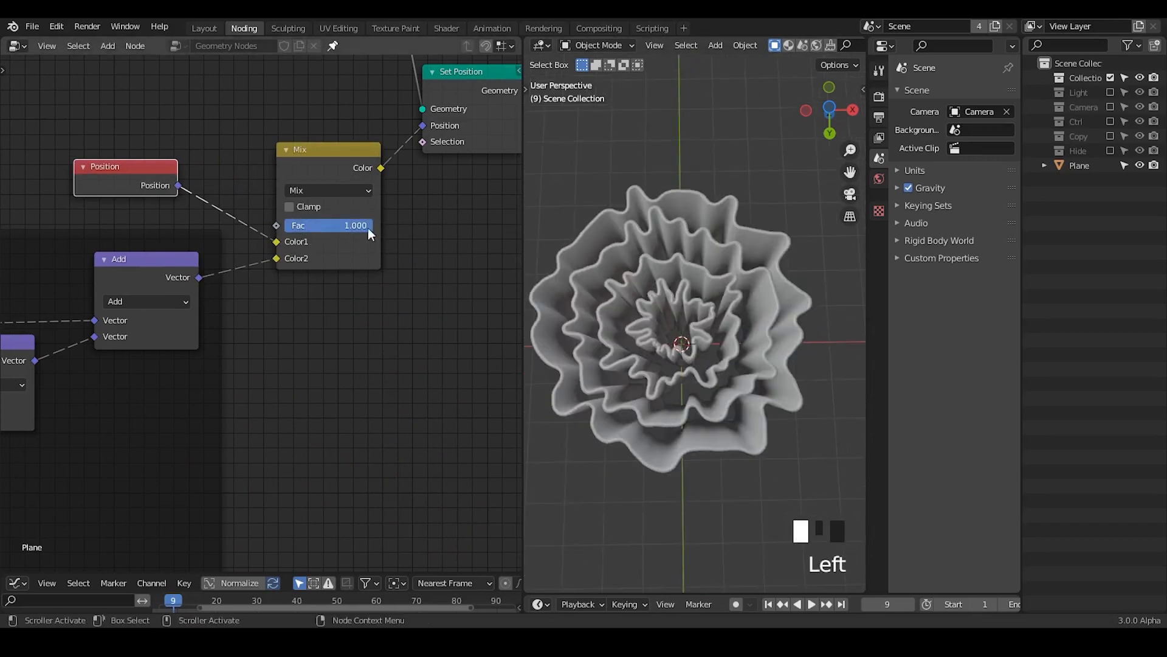
Step: Move the Position node down to sit just above the noise frame, beside the Mix node
{"action": "middle_click_drag", "start_coordinate": [140, 247], "coordinate": [231, 232]}
{"action": "left_click", "coordinate": [229, 229]}
{"action": "key", "text": "g"}
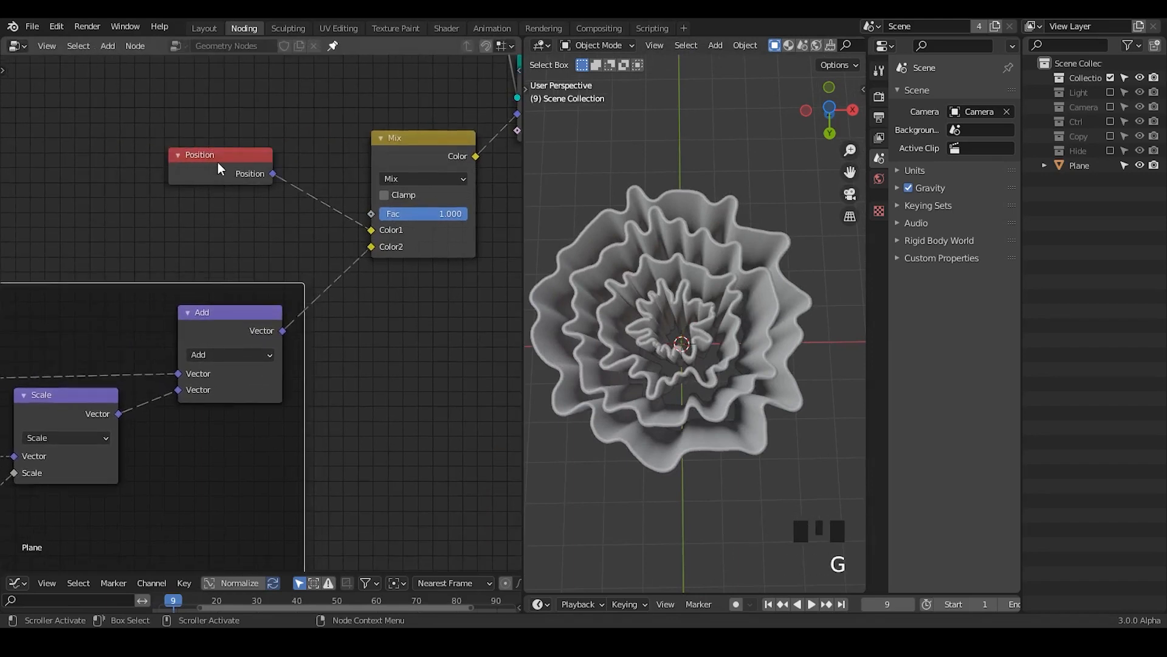
{"action": "left_click", "coordinate": [217, 226]}
{"action": "mouse_move", "coordinate": [426, 213]}
{"action": "left_mouse_down"}
{"action": "mouse_move", "coordinate": [348, 213]}
{"action": "mouse_move", "coordinate": [435, 213]}
{"action": "left_mouse_up"}
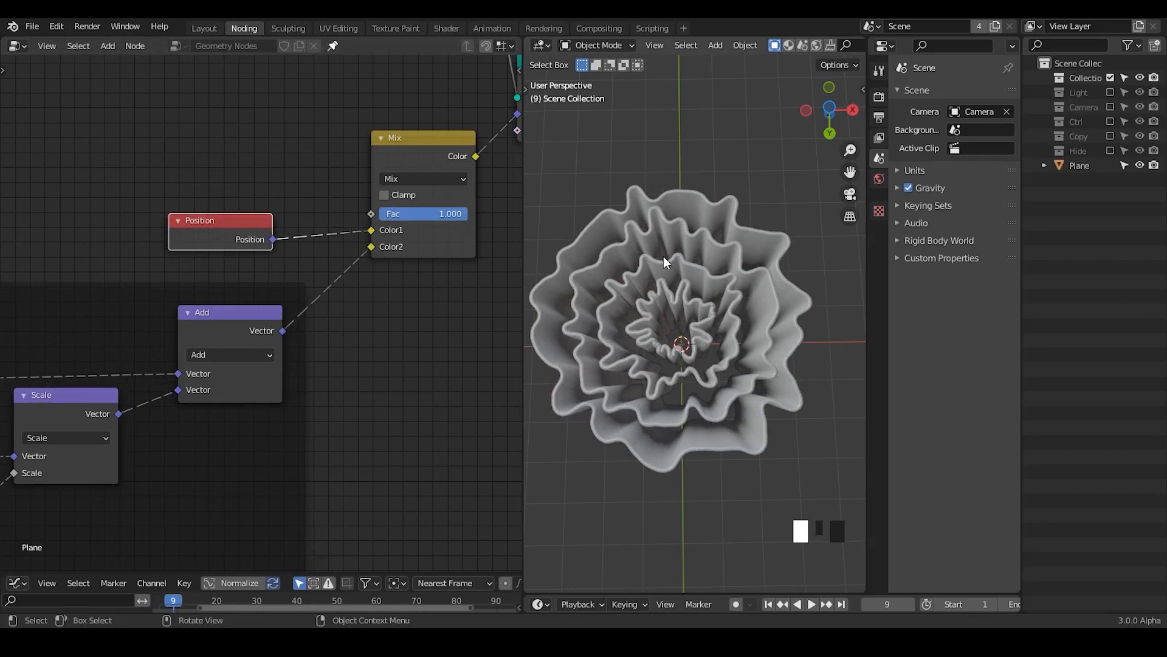
Step: Add a G_Directional Falloff node, feed Position into its Vector and connect its Falloff to the Mix node's Fac
{"action": "middle_click_drag", "start_coordinate": [232, 190], "coordinate": [238, 264]}
{"action": "mouse_move", "coordinate": [710, 293]}
{"action": "middle_mouse_down", "text": "shift"}
{"action": "mouse_move", "coordinate": [710, 324]}
{"action": "mouse_move", "coordinate": [713, 307]}
{"action": "middle_mouse_up", "text": "shift"}
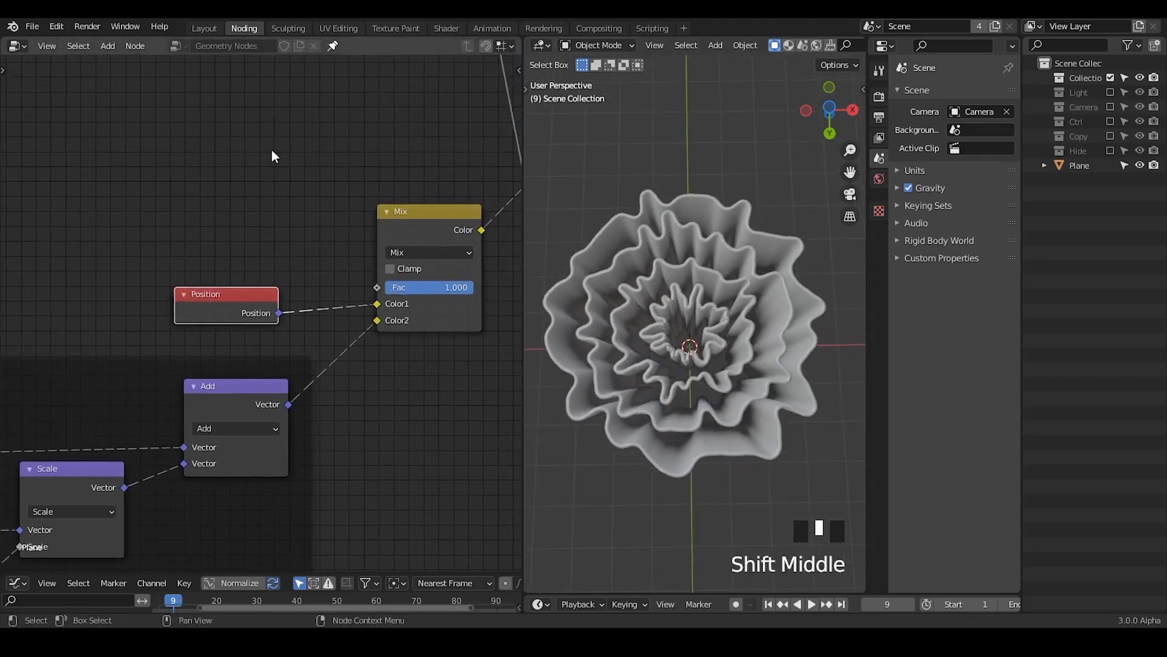
{"action": "key", "text": "shift+a"}
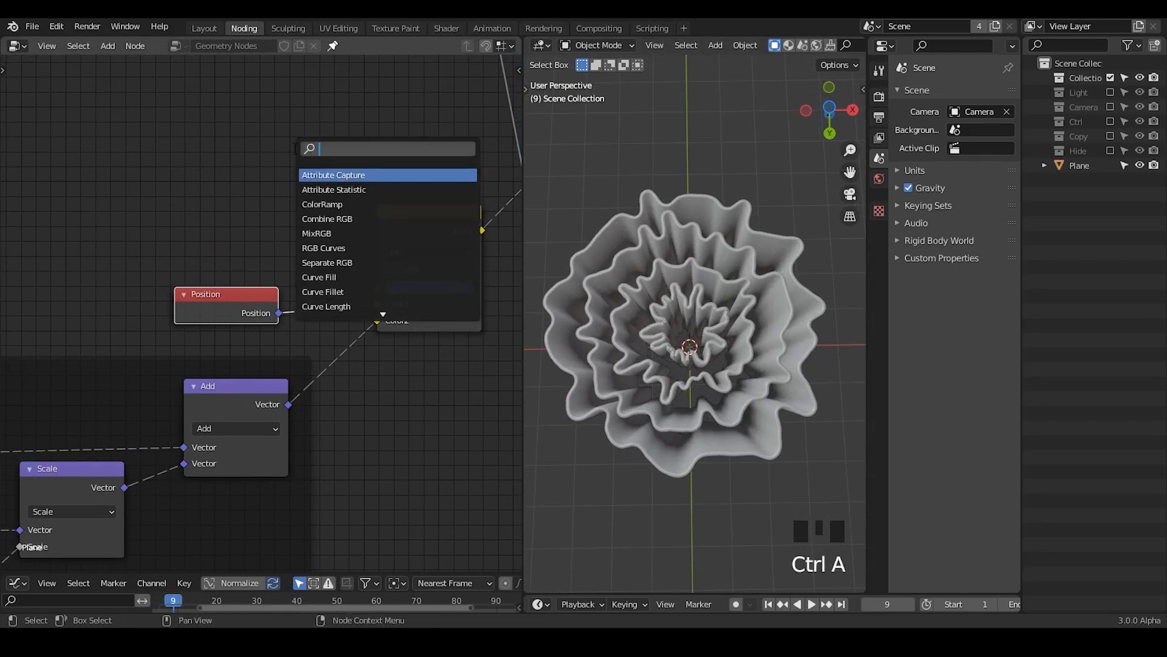
{"action": "type", "text": "falloff"}
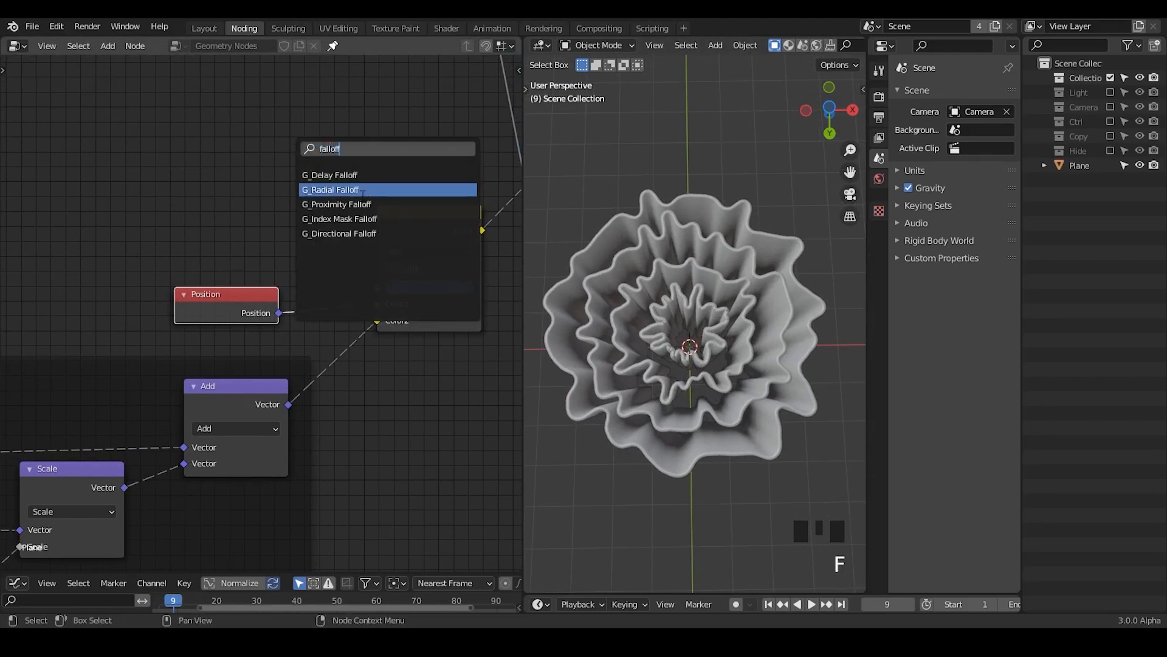
{"action": "left_click", "coordinate": [387, 233]}
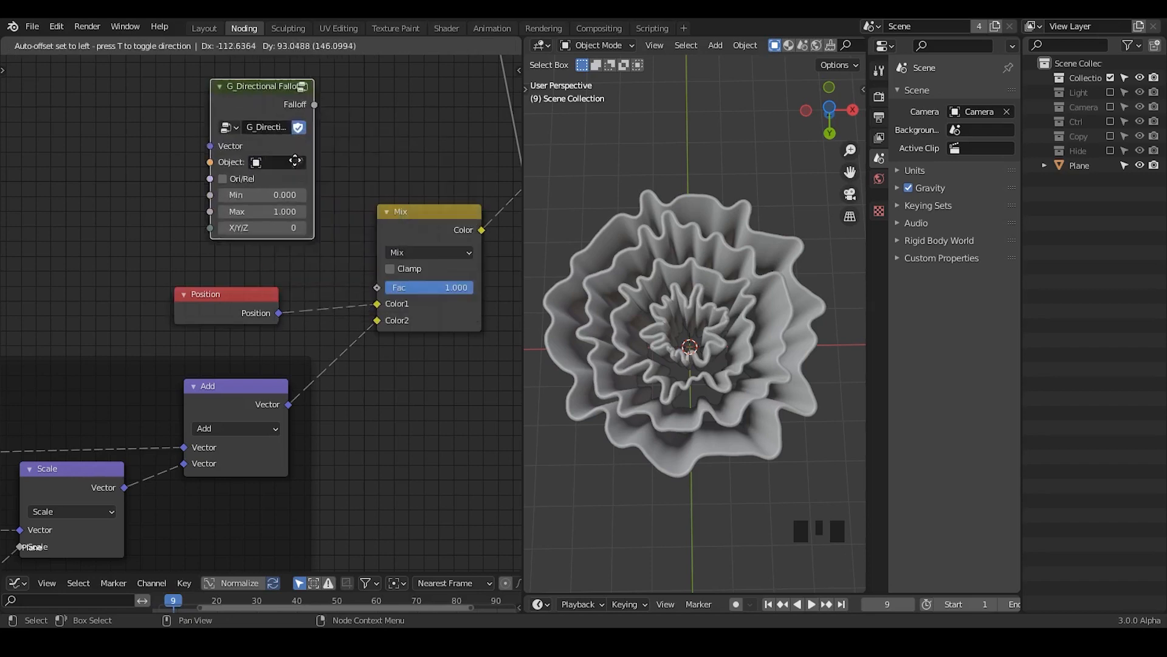
{"action": "left_click", "coordinate": [272, 173]}
{"action": "left_click", "coordinate": [267, 172]}
{"action": "key", "text": "Escape"}
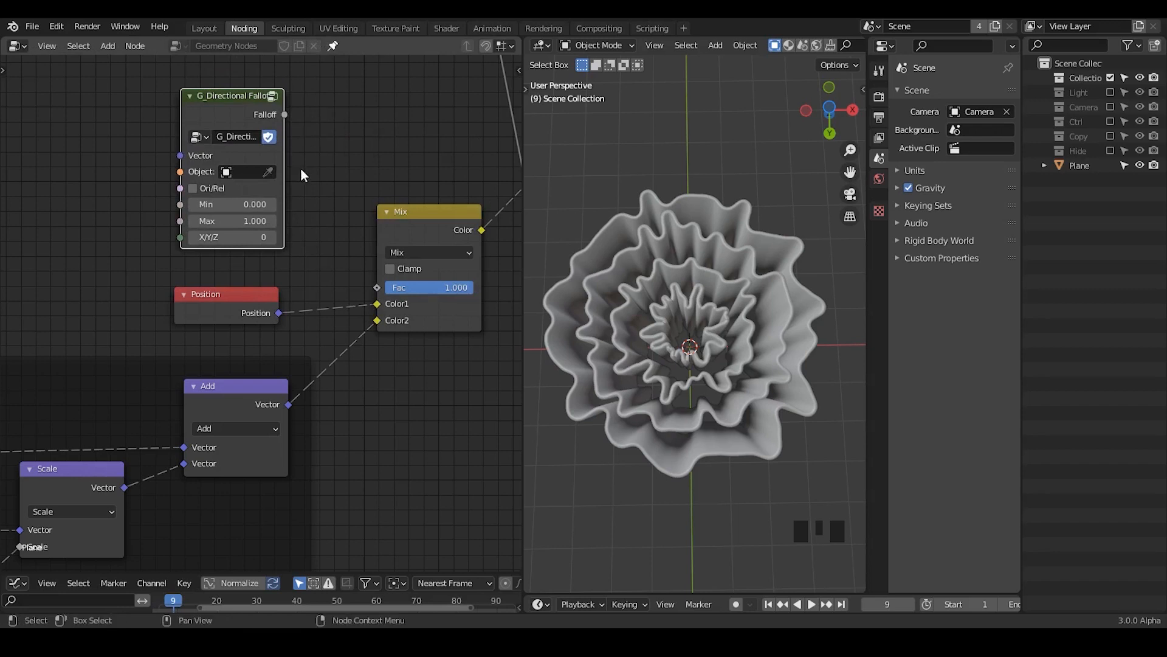
{"action": "left_click_drag", "start_coordinate": [254, 313], "coordinate": [180, 155]}
{"action": "left_click_drag", "start_coordinate": [285, 114], "coordinate": [377, 287]}
Step: Enable the Ctrl collection and assign its Controller empty as the directional falloff's object
{"action": "left_click", "coordinate": [1111, 123]}
{"action": "left_click", "coordinate": [1049, 121]}
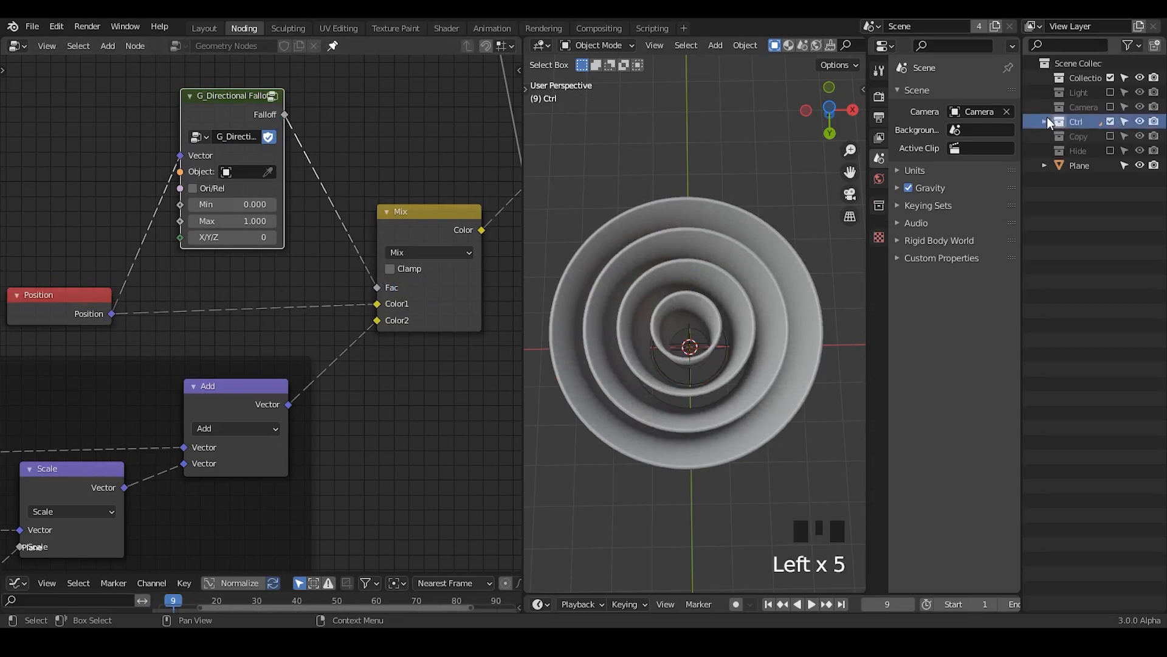
{"action": "left_click", "coordinate": [1045, 121]}
{"action": "mouse_move", "coordinate": [266, 174]}
{"action": "left_mouse_down"}
{"action": "mouse_move", "coordinate": [521, 138]}
{"action": "mouse_move", "coordinate": [1096, 139]}
{"action": "left_mouse_up"}
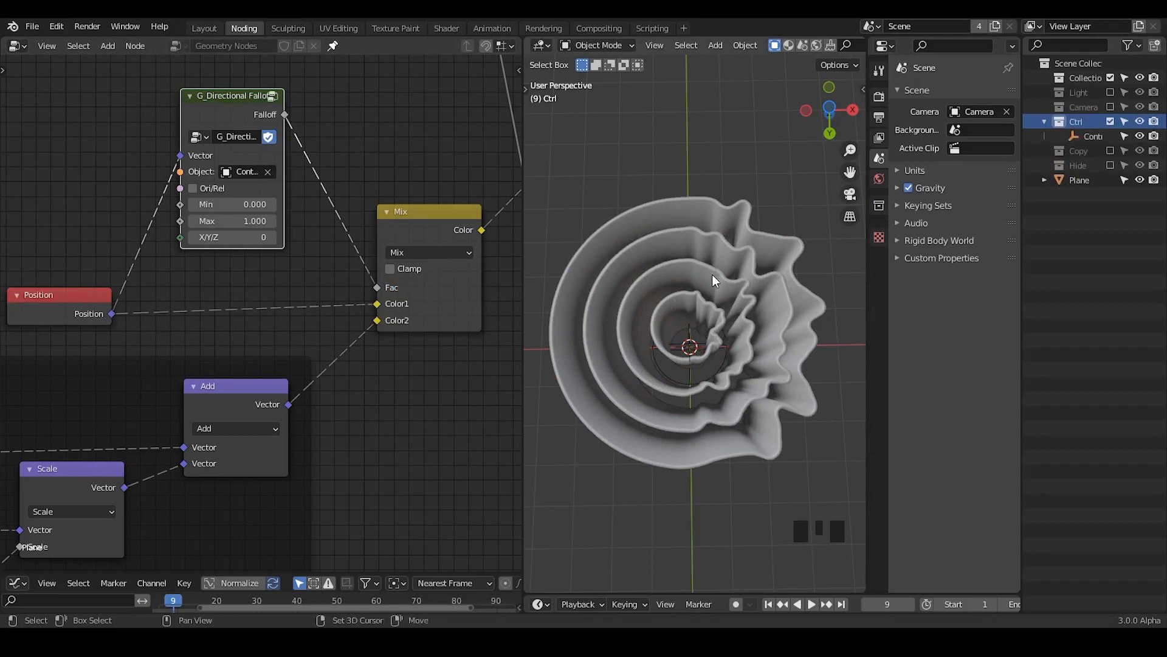
Step: Mark the falloff's transition zone with diagonal annotation strokes over the rings, and erase them
{"action": "middle_click_drag", "start_coordinate": [712, 275], "coordinate": [717, 279], "text": "shift"}
{"action": "key", "text": "d"}
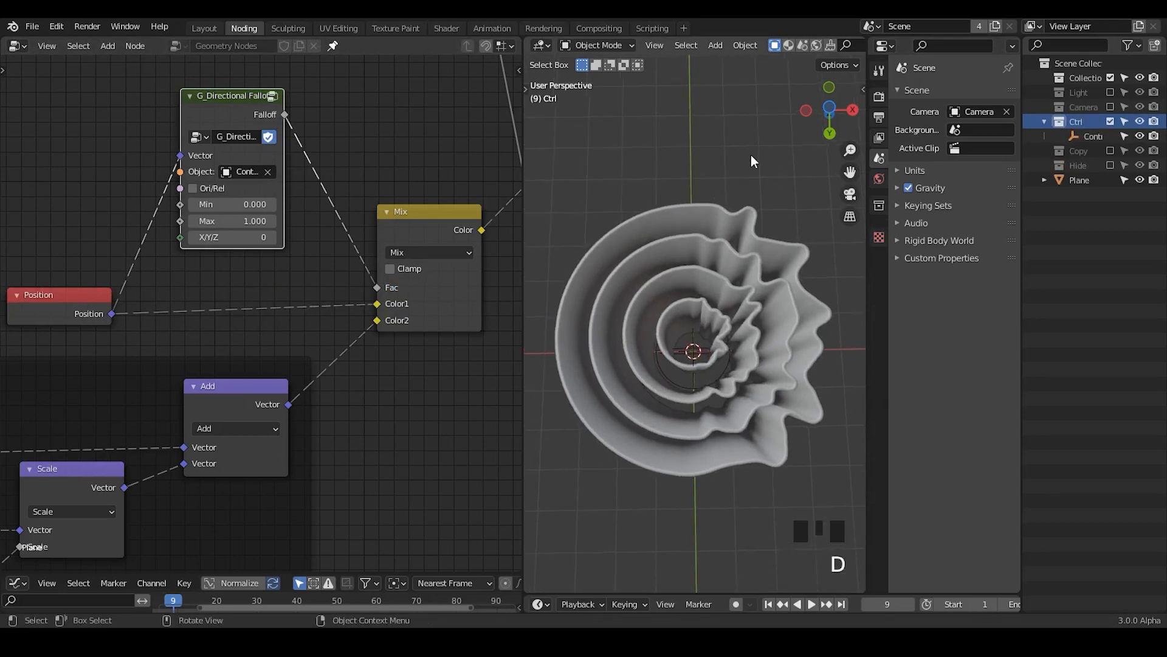
{"action": "left_click_drag", "start_coordinate": [750, 156], "coordinate": [684, 244]}
{"action": "left_click_drag", "start_coordinate": [777, 222], "coordinate": [722, 295]}
{"action": "left_click_drag", "start_coordinate": [810, 283], "coordinate": [737, 379]}
{"action": "left_click_drag", "start_coordinate": [790, 400], "coordinate": [781, 409]}
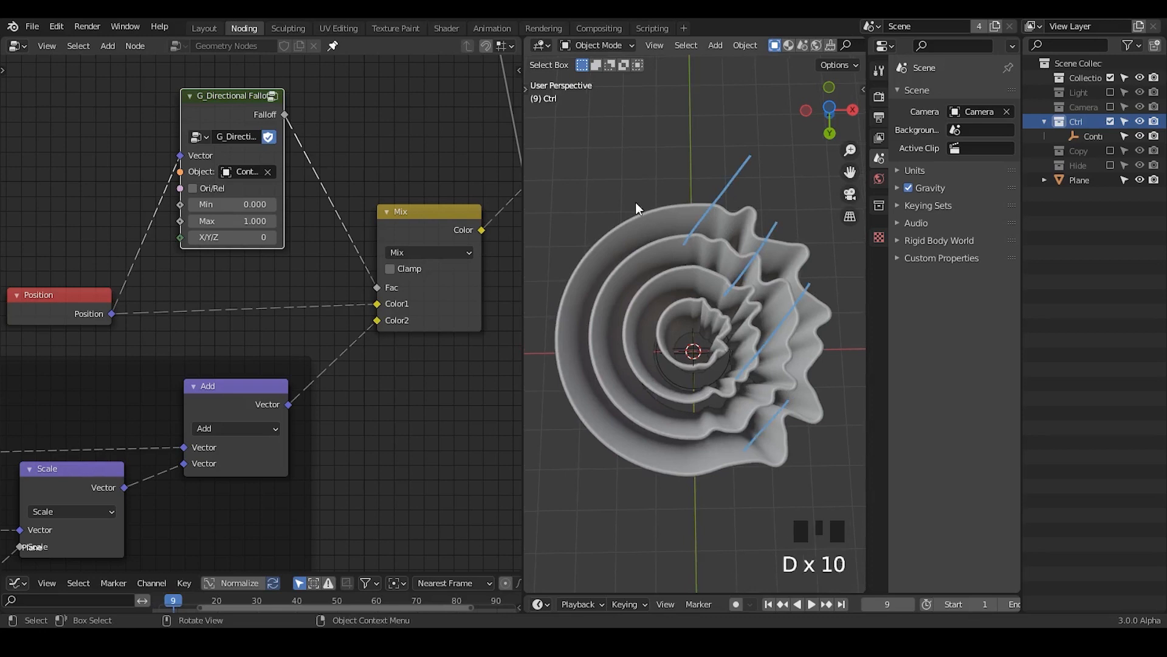
{"action": "mouse_move", "coordinate": [753, 152]}
{"action": "right_mouse_down"}
{"action": "mouse_move", "coordinate": [748, 143]}
{"action": "mouse_move", "coordinate": [845, 310]}
{"action": "right_mouse_up"}
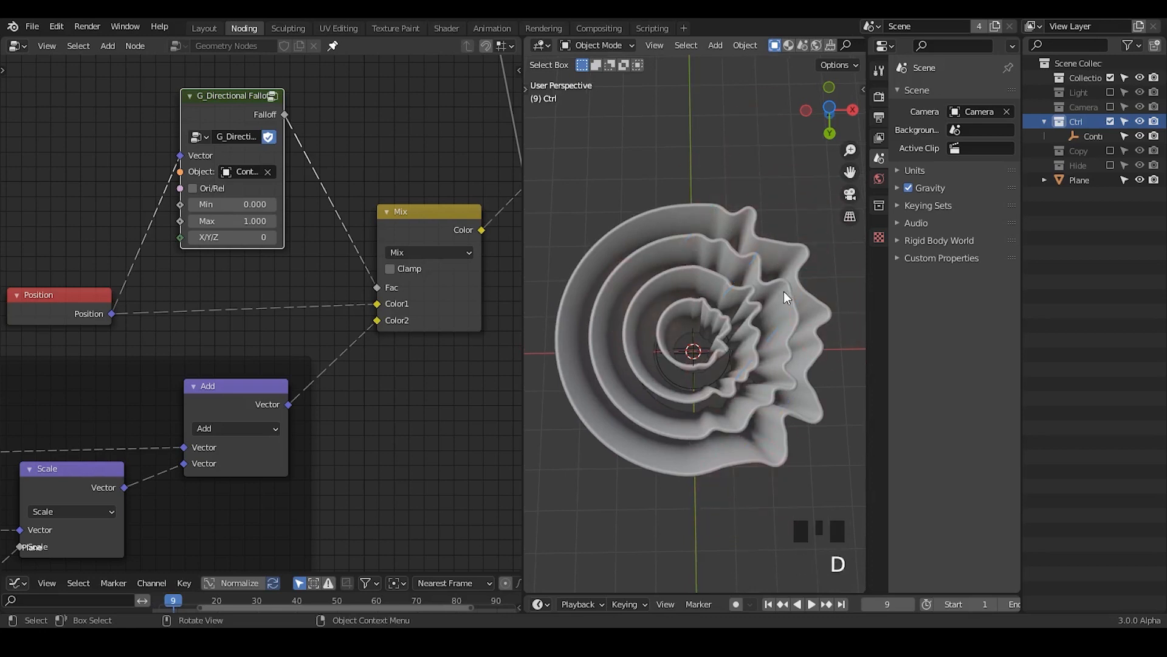
Step: Test the directional falloff by moving the Controller empty along X and rotating it about Z
{"action": "left_click", "coordinate": [1088, 127]}
{"action": "left_click", "coordinate": [1088, 139]}
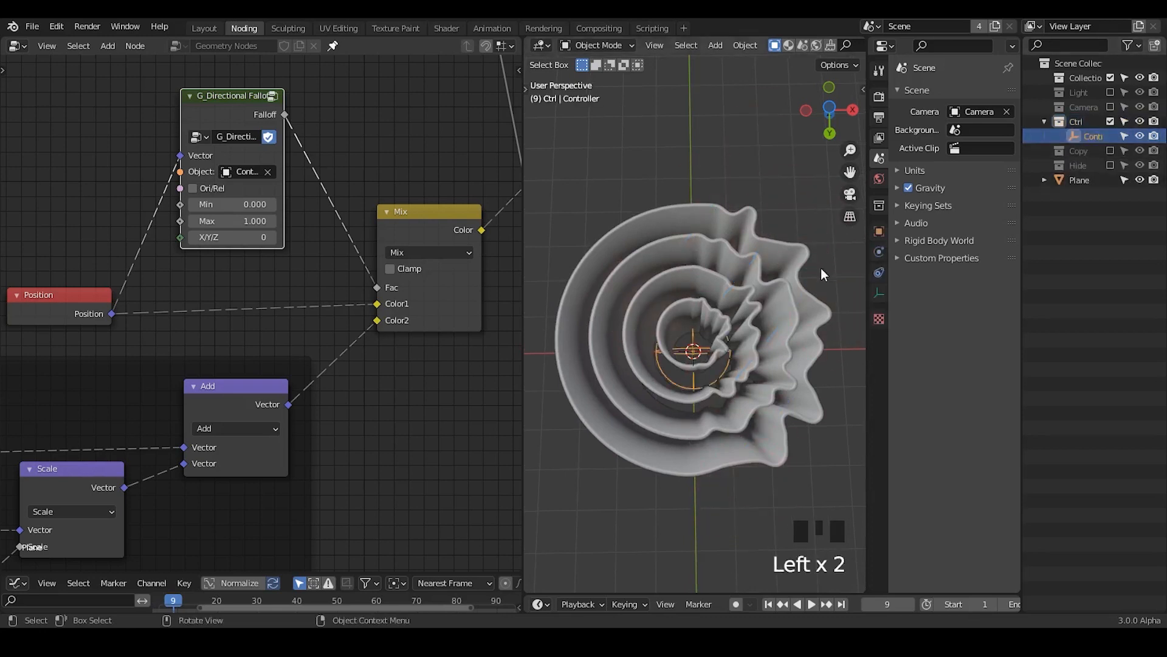
{"action": "key", "text": "g"}
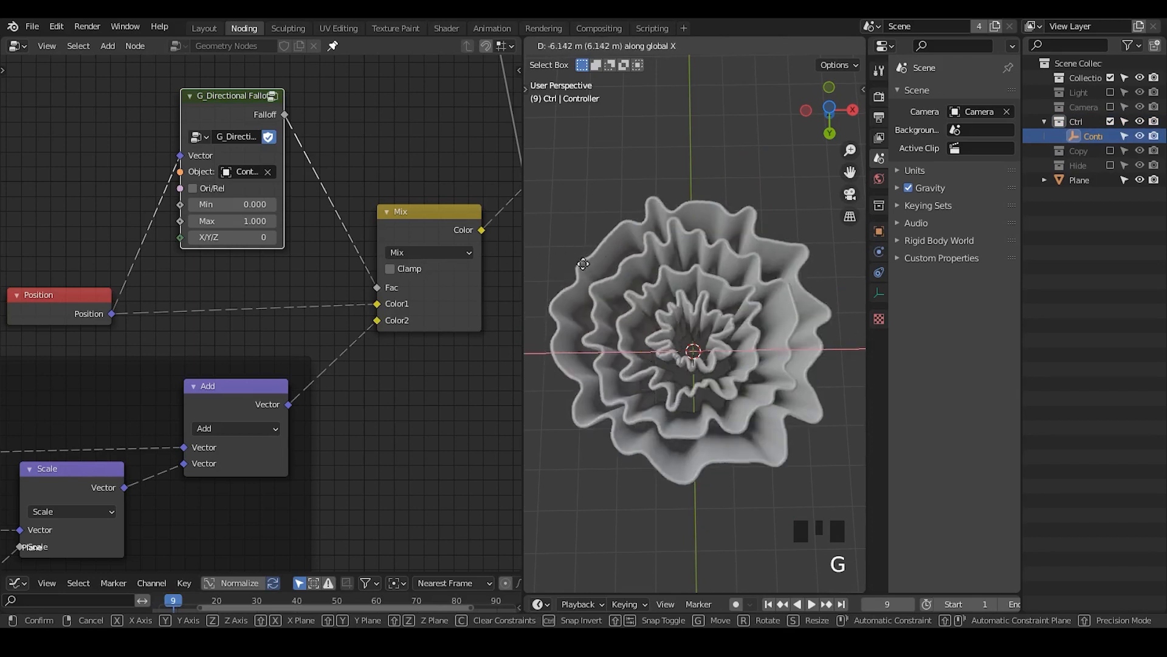
{"action": "left_click", "coordinate": [812, 270]}
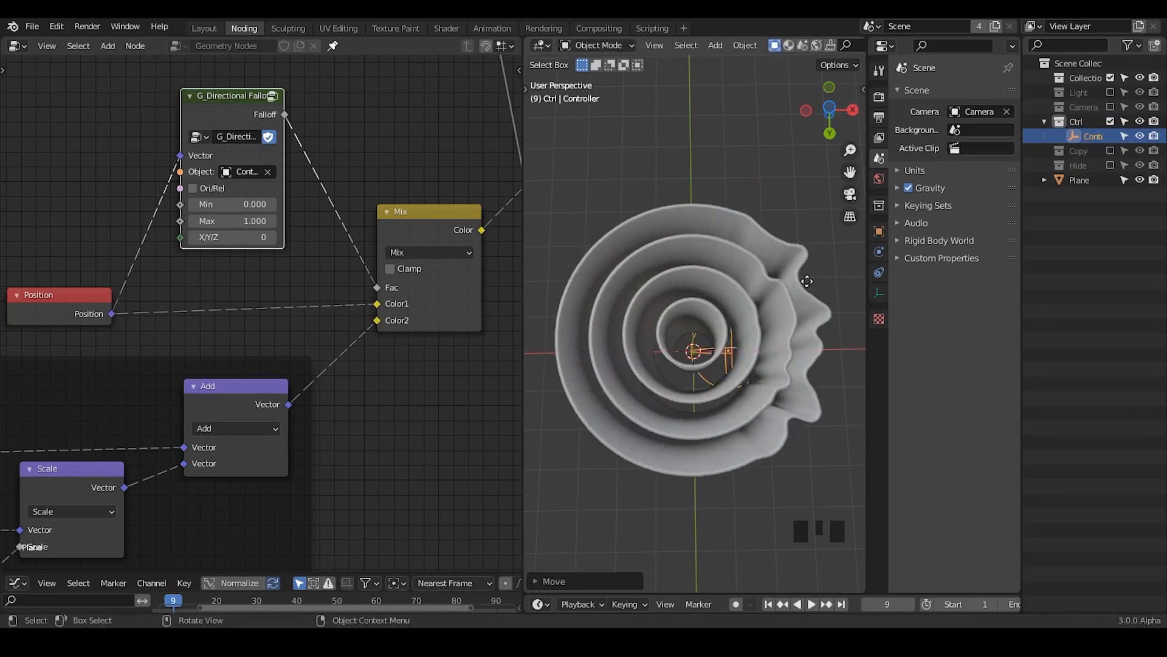
{"action": "key", "text": "g"}
{"action": "key", "text": "r"}
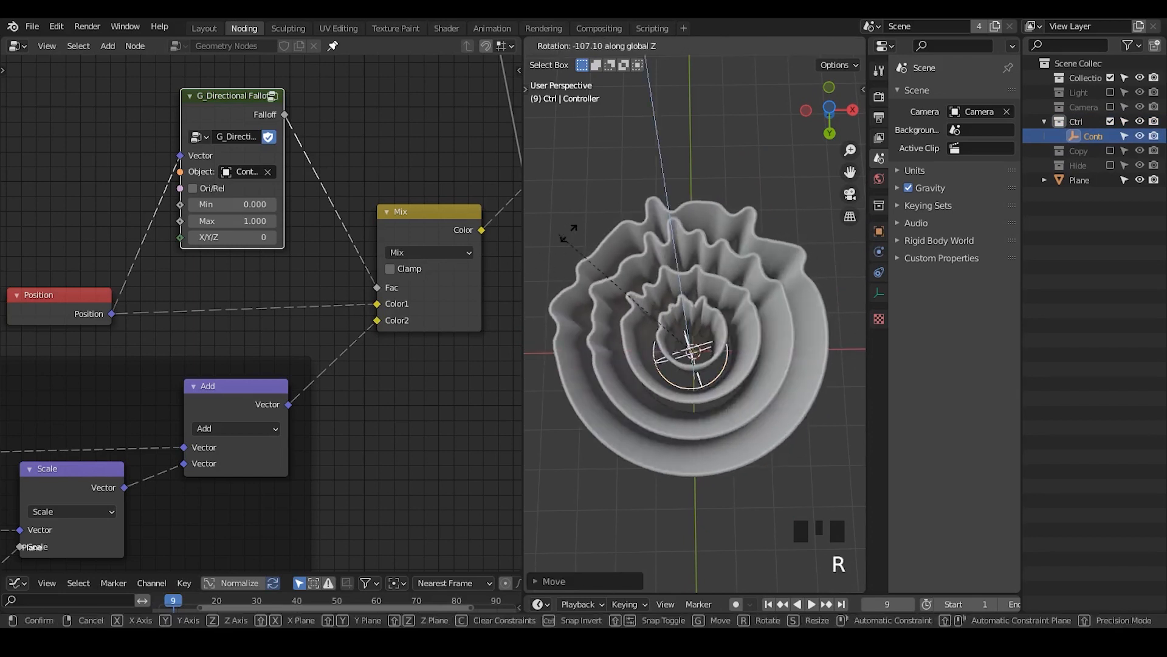
{"action": "left_click", "coordinate": [734, 249]}
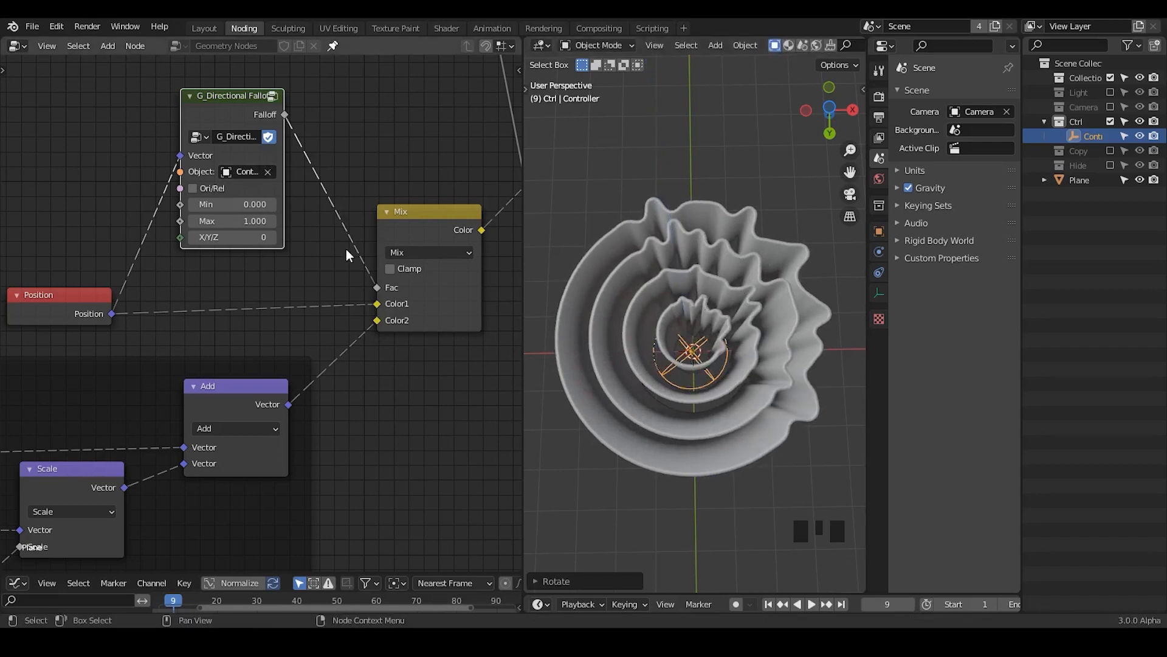
Step: Disconnect the directional falloff from the Mix node's Fac, try a Random Value node there, and delete that node
{"action": "left_click_drag", "start_coordinate": [378, 287], "coordinate": [342, 134]}
{"action": "key", "text": "ctrl+a"}
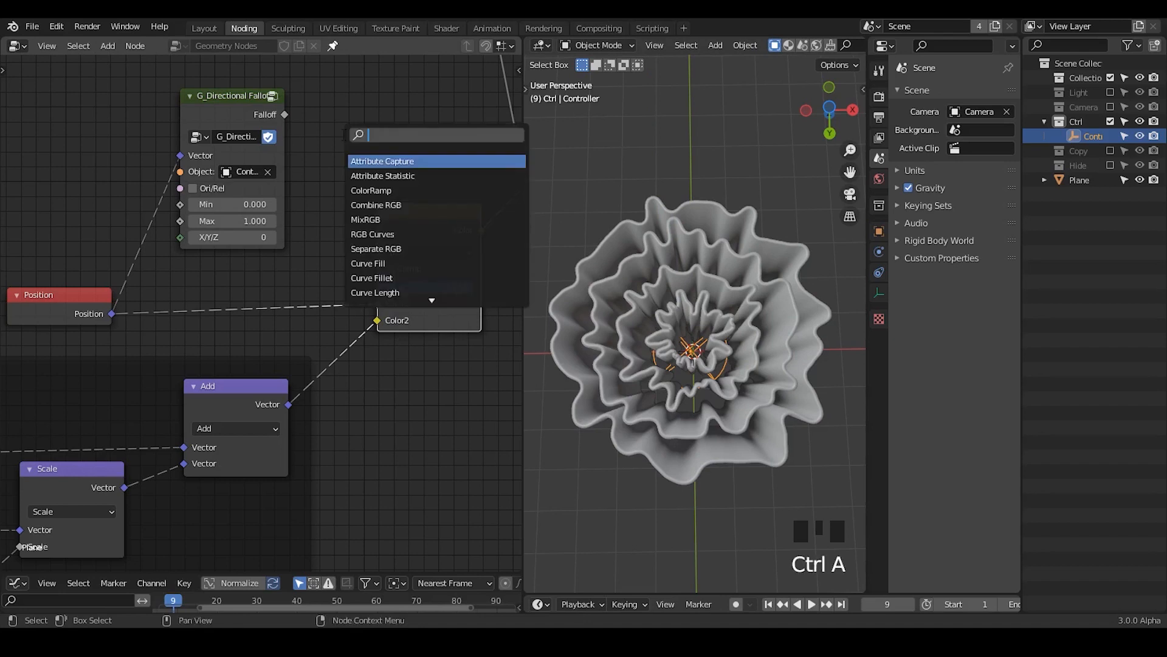
{"action": "type", "text": "a"}
{"action": "key", "text": "BackSpace"}
{"action": "type", "text": "random"}
{"action": "key", "text": "Return"}
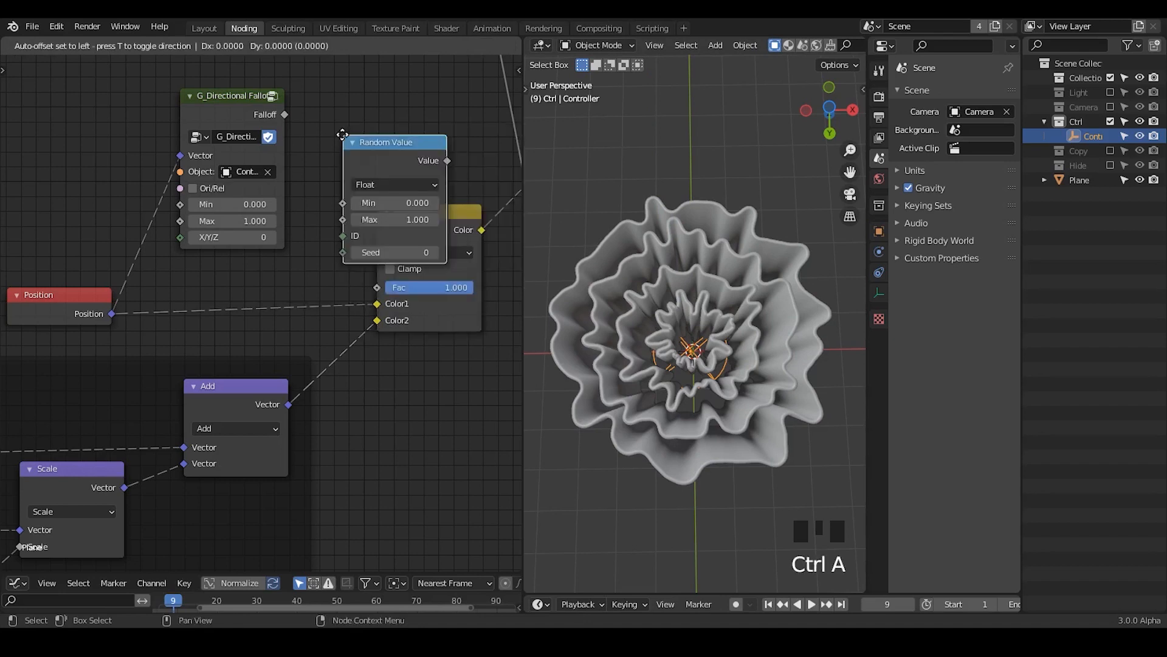
{"action": "left_click", "coordinate": [299, 107]}
{"action": "left_click_drag", "start_coordinate": [408, 135], "coordinate": [379, 287]}
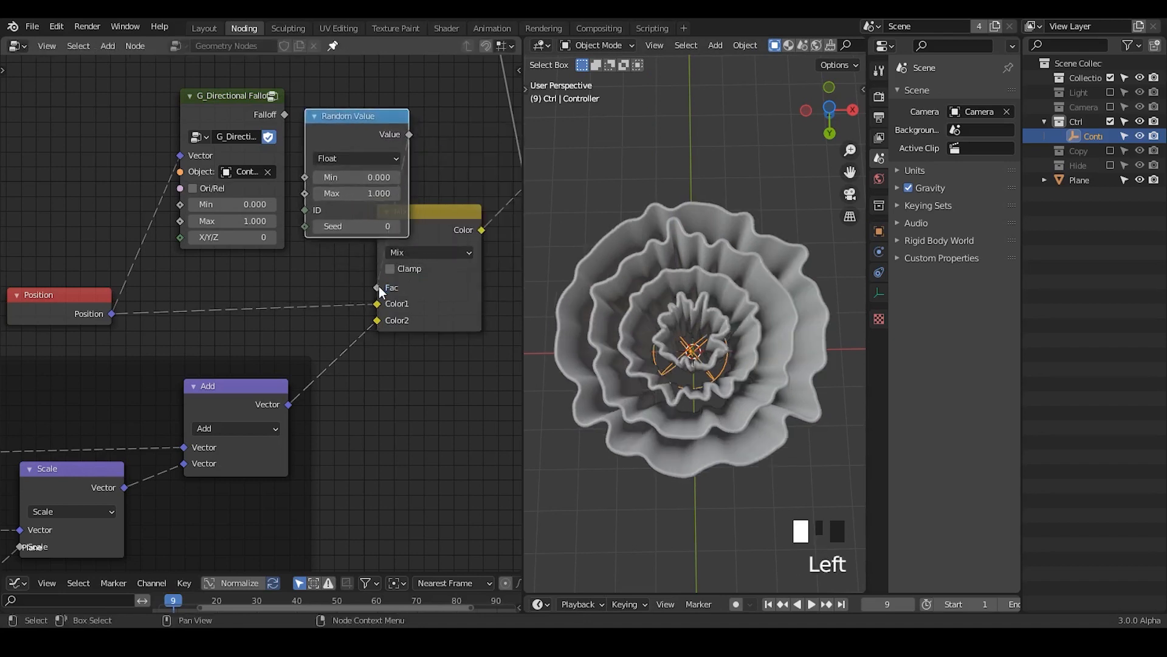
{"action": "left_click", "coordinate": [371, 137]}
{"action": "key", "text": "x"}
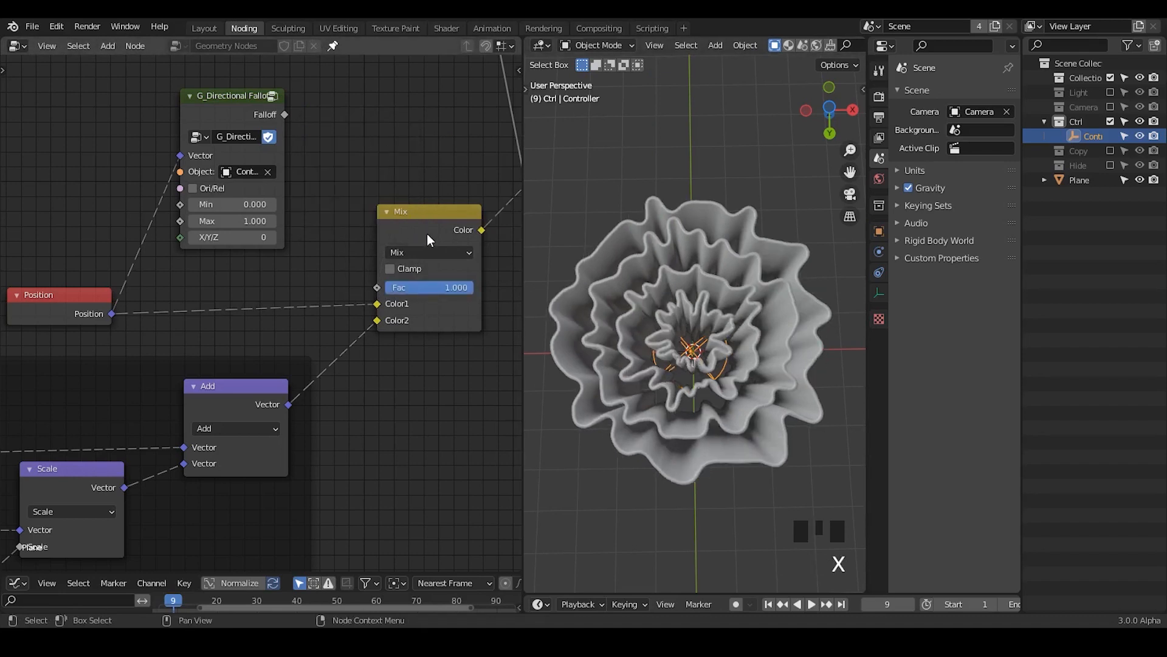
Step: Shift the Mix node slightly aside and add a G_Radial Falloff node beside the directional falloff
{"action": "left_click_drag", "start_coordinate": [427, 233], "coordinate": [441, 242]}
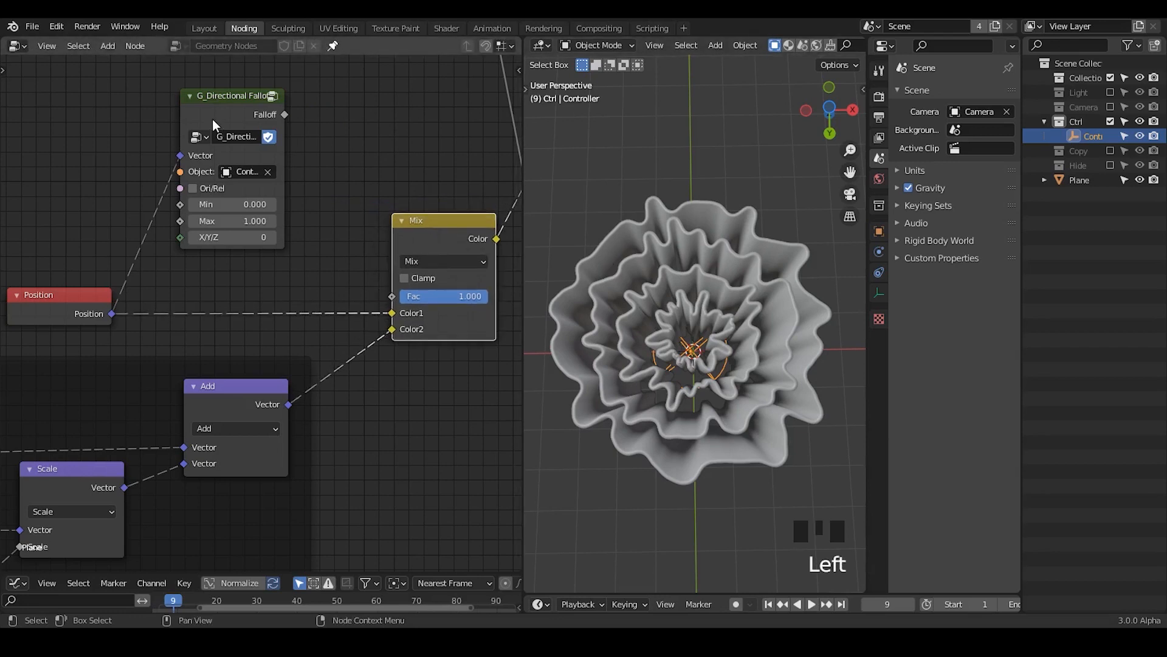
{"action": "key", "text": "ctrl+a"}
{"action": "type", "text": "fal"}
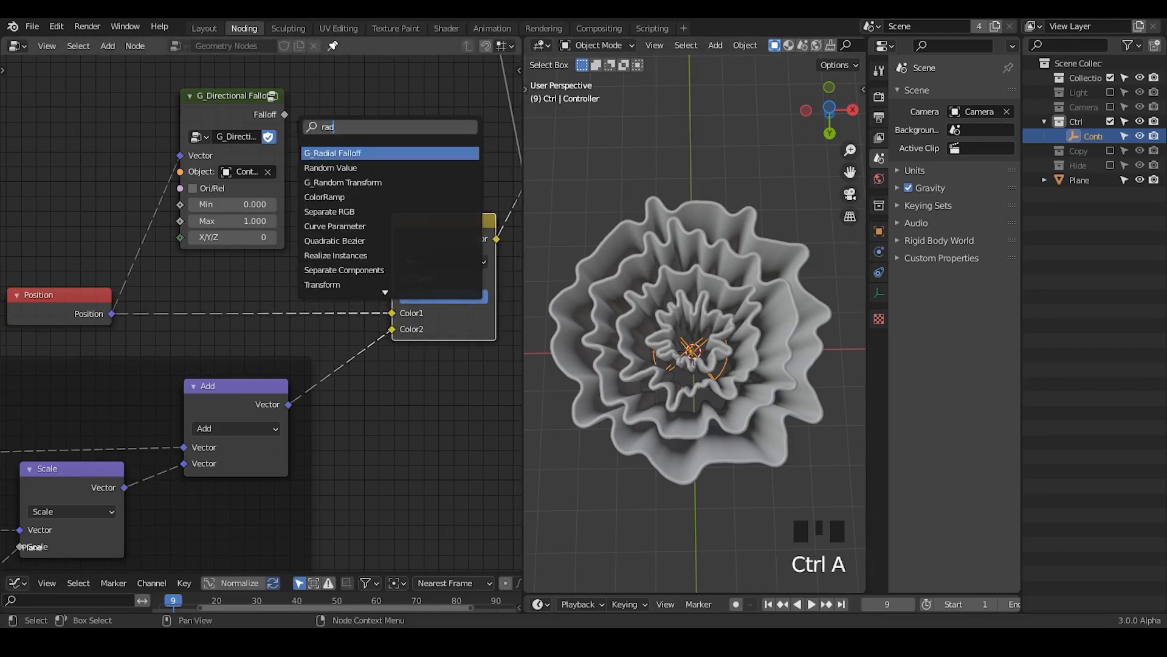
{"action": "type", "text": "loff"}
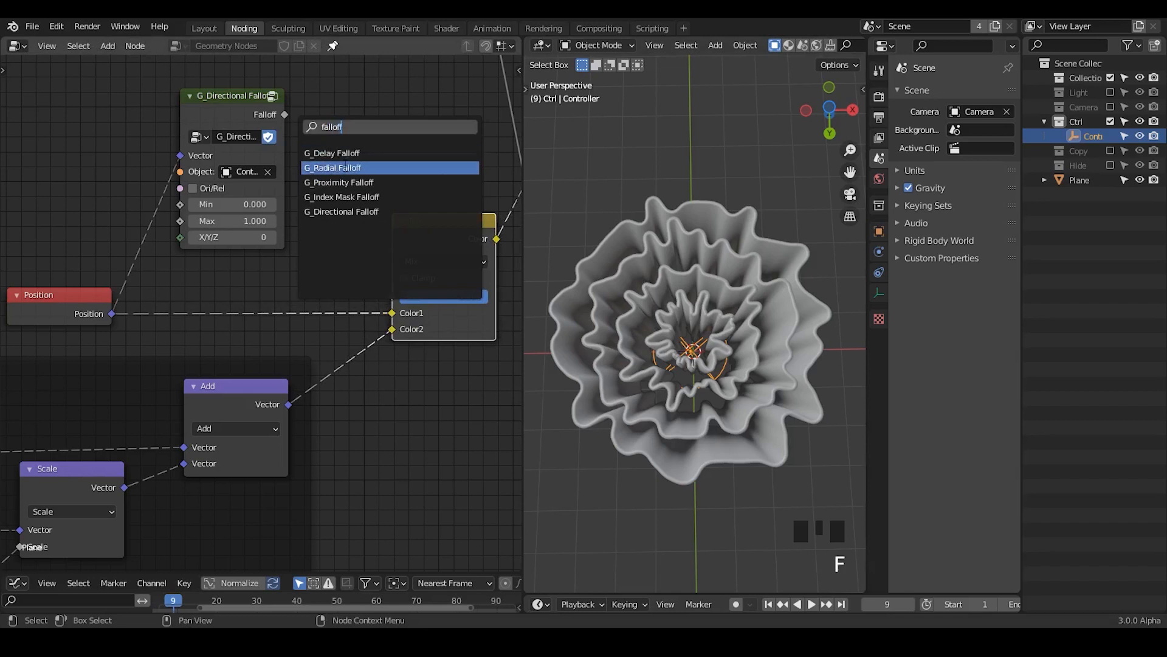
{"action": "left_click", "coordinate": [347, 167]}
{"action": "left_click", "coordinate": [342, 110]}
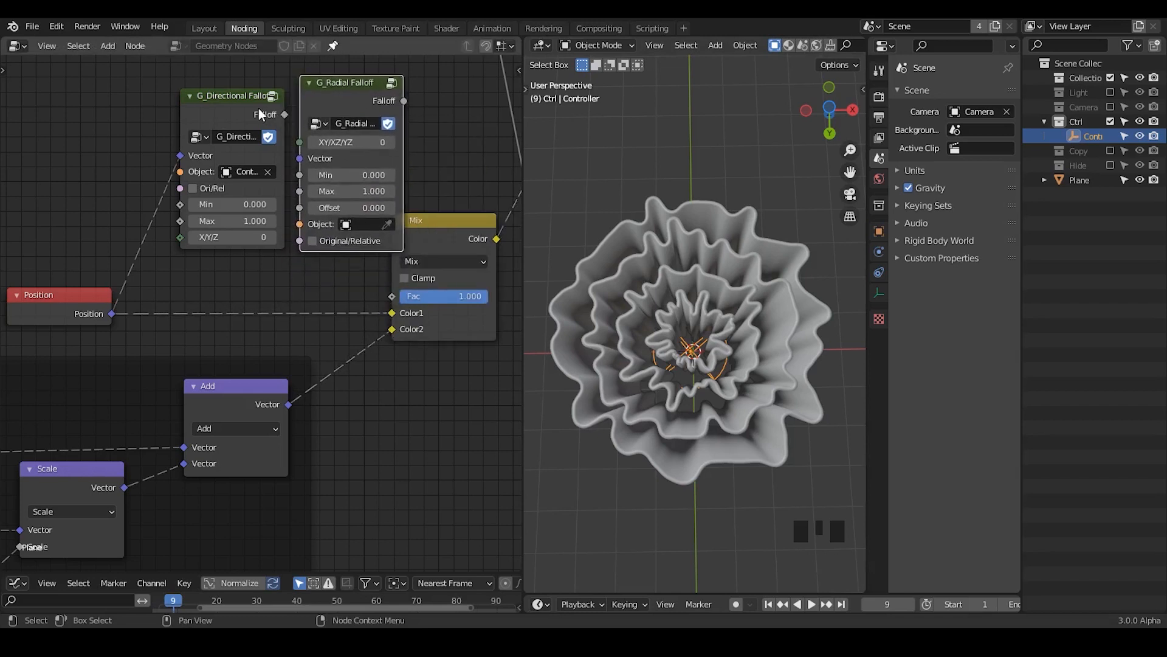
Step: Delete the directional falloff node, connect the radial Falloff to the Mix node's Fac and Position to its Vector
{"action": "left_click", "coordinate": [257, 108]}
{"action": "key", "text": "x"}
{"action": "left_click_drag", "start_coordinate": [352, 96], "coordinate": [403, 299]}
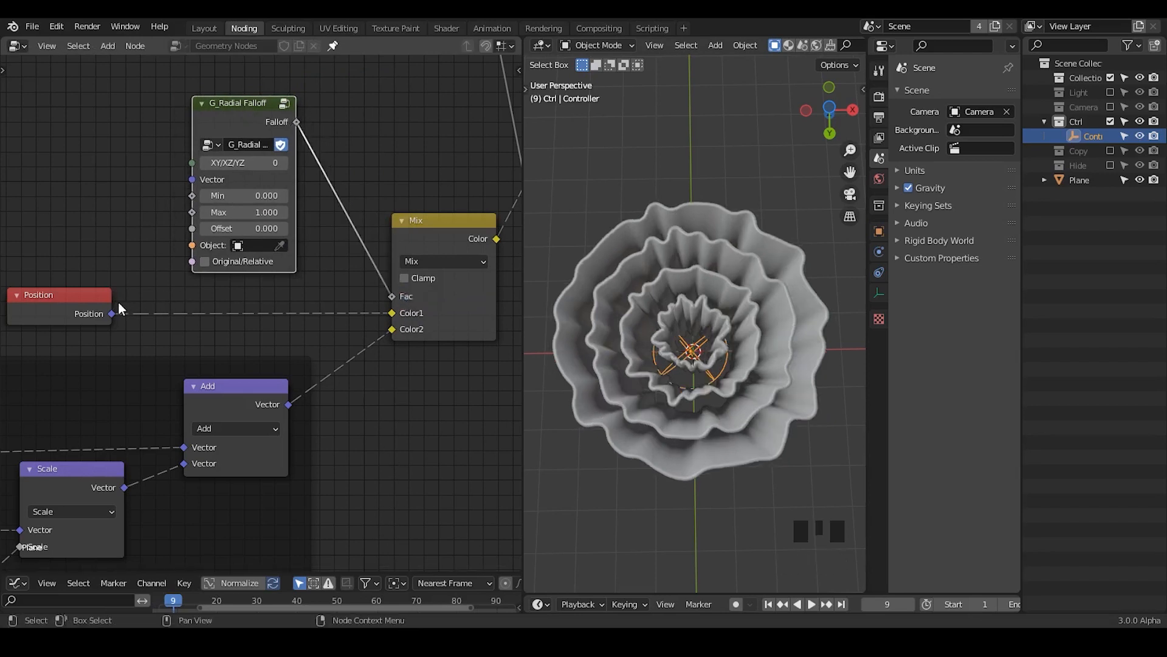
{"action": "left_click_drag", "start_coordinate": [114, 312], "coordinate": [192, 181]}
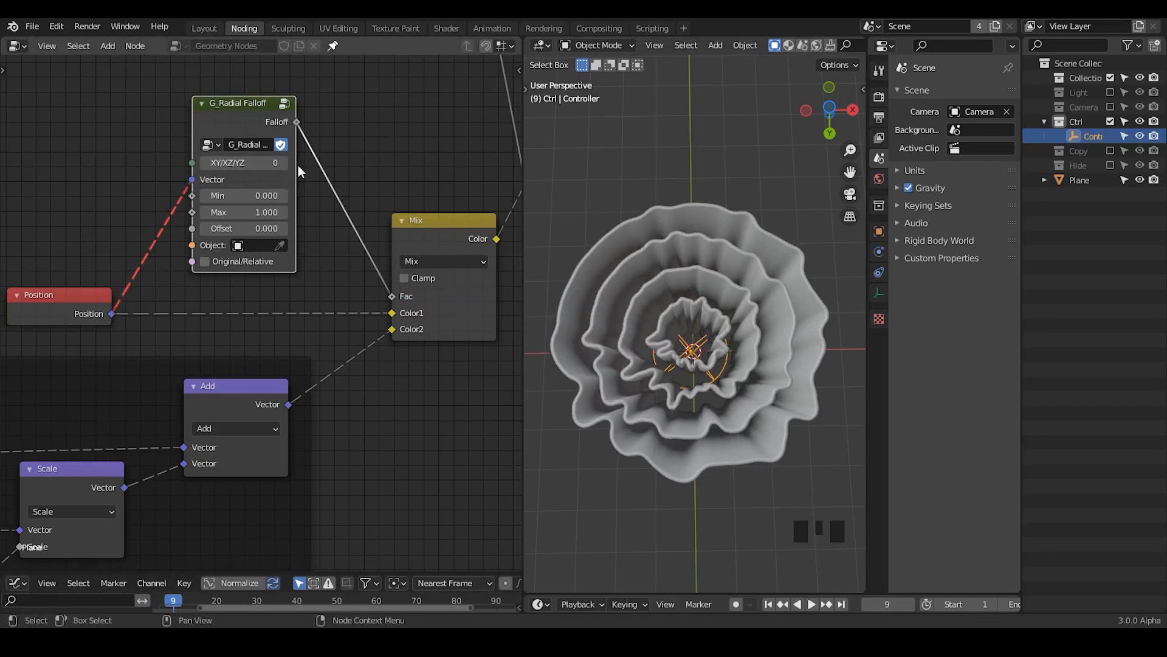
Step: Move the Radial Falloff node further away from the Mix node and view the rings in bottom orthographic view
{"action": "middle_click_drag", "start_coordinate": [298, 165], "coordinate": [369, 158]}
{"action": "left_click_drag", "start_coordinate": [402, 108], "coordinate": [132, 307]}
{"action": "key", "text": "g"}
{"action": "left_click", "coordinate": [213, 186]}
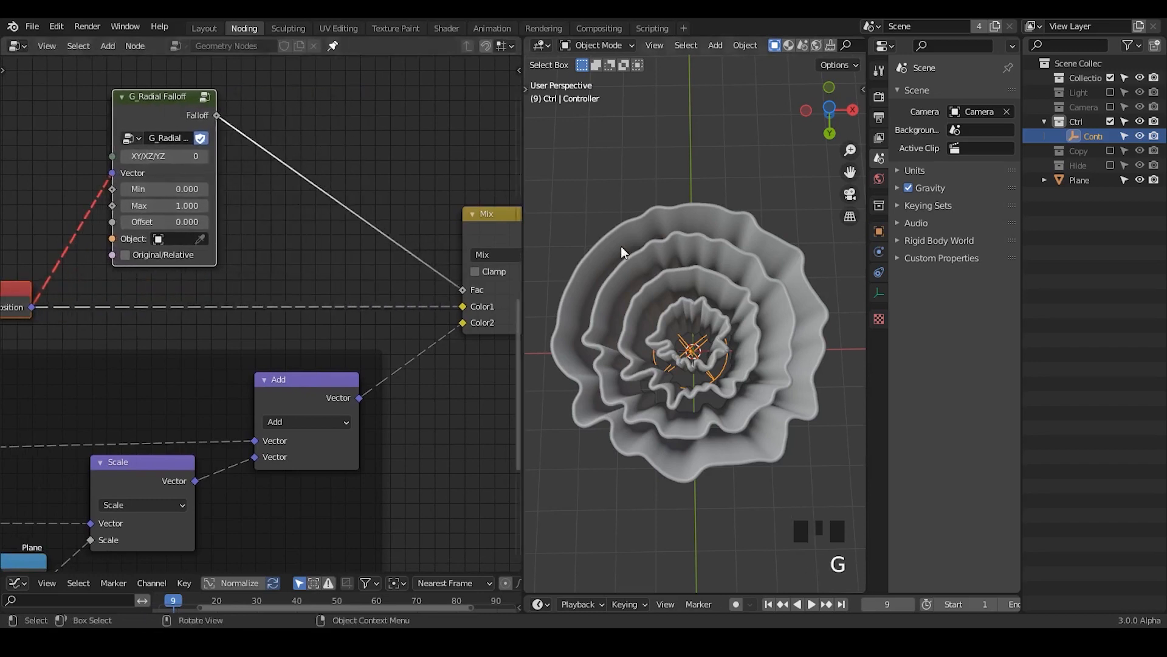
{"action": "left_click", "coordinate": [827, 108]}
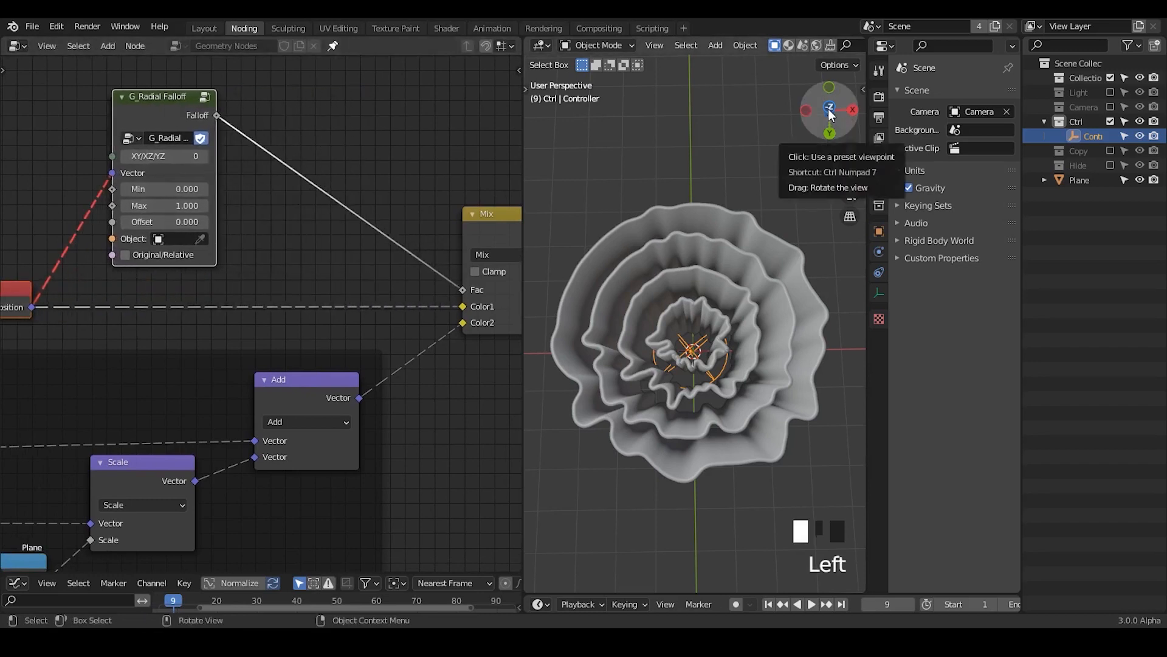
{"action": "middle_click_drag", "start_coordinate": [712, 347], "coordinate": [723, 200], "text": "ctrl"}
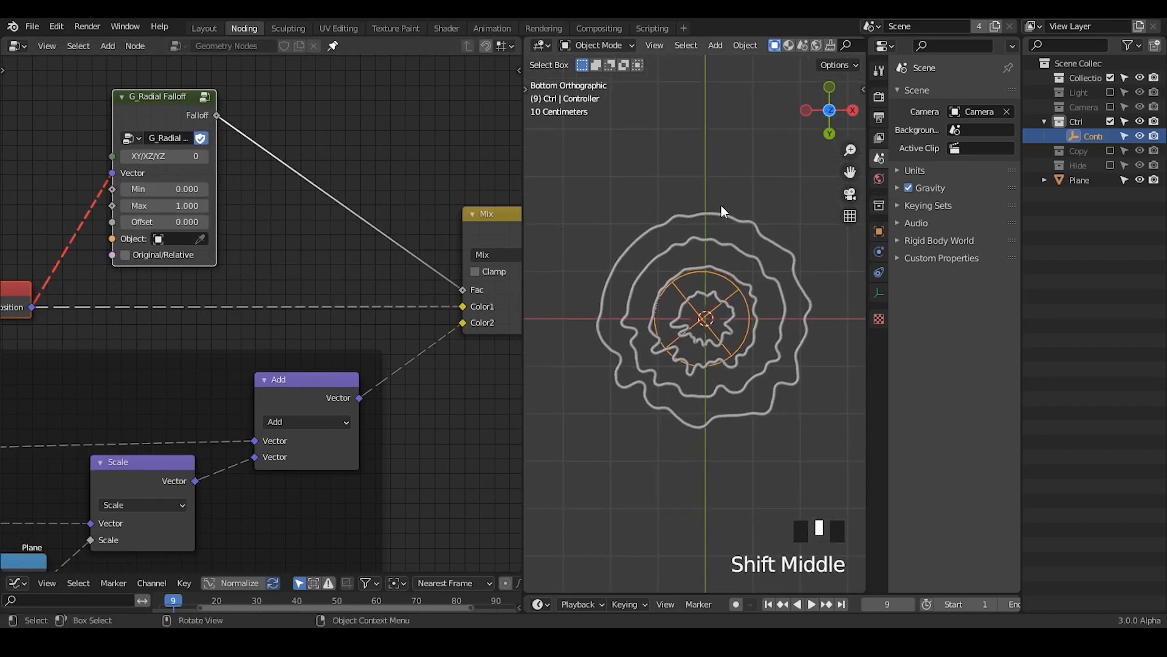
{"action": "middle_click_drag", "start_coordinate": [312, 196], "coordinate": [346, 193]}
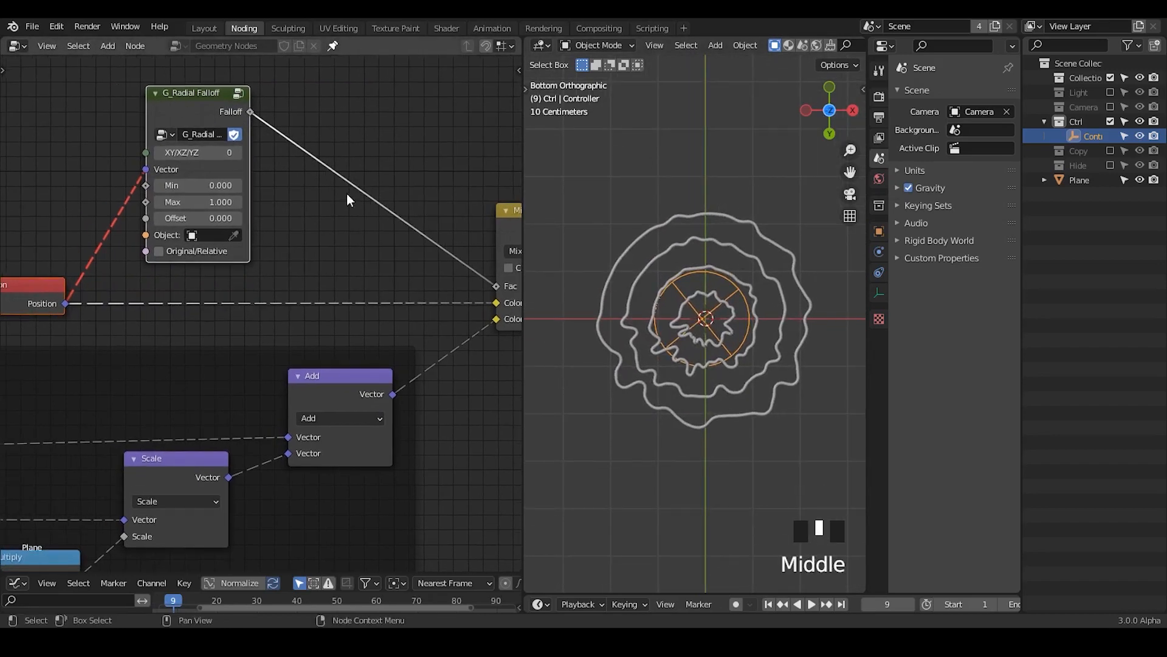
Step: Try a reroute on the Position-to-Radial Falloff link, dissolve it, and space the two nodes further apart
{"action": "middle_click_drag", "start_coordinate": [82, 271], "coordinate": [265, 241]}
{"action": "left_click_drag", "start_coordinate": [266, 241], "coordinate": [203, 236]}
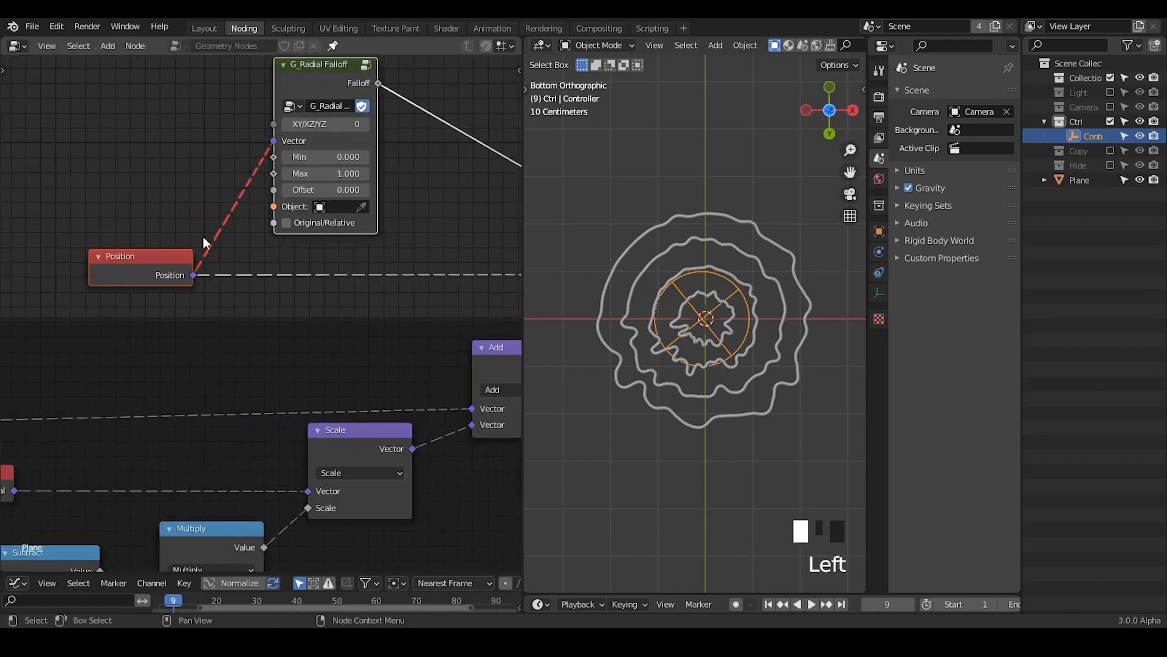
{"action": "left_click", "coordinate": [224, 194]}
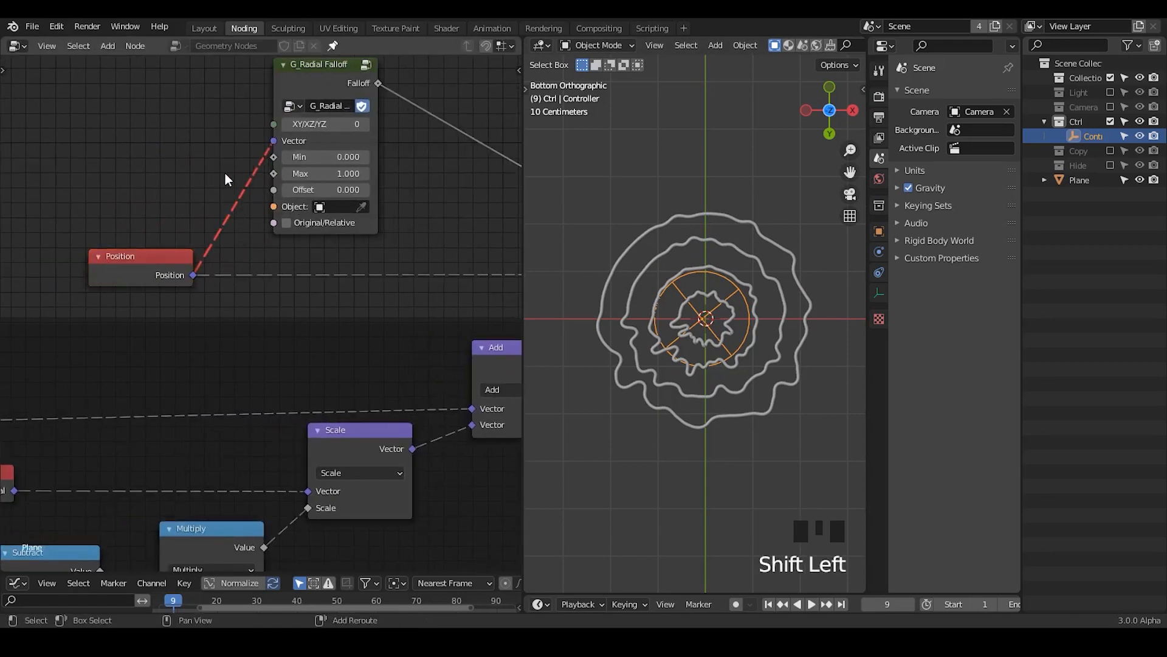
{"action": "right_click_drag", "start_coordinate": [224, 171], "coordinate": [232, 225], "text": "shift"}
{"action": "left_click_drag", "start_coordinate": [293, 104], "coordinate": [337, 104]}
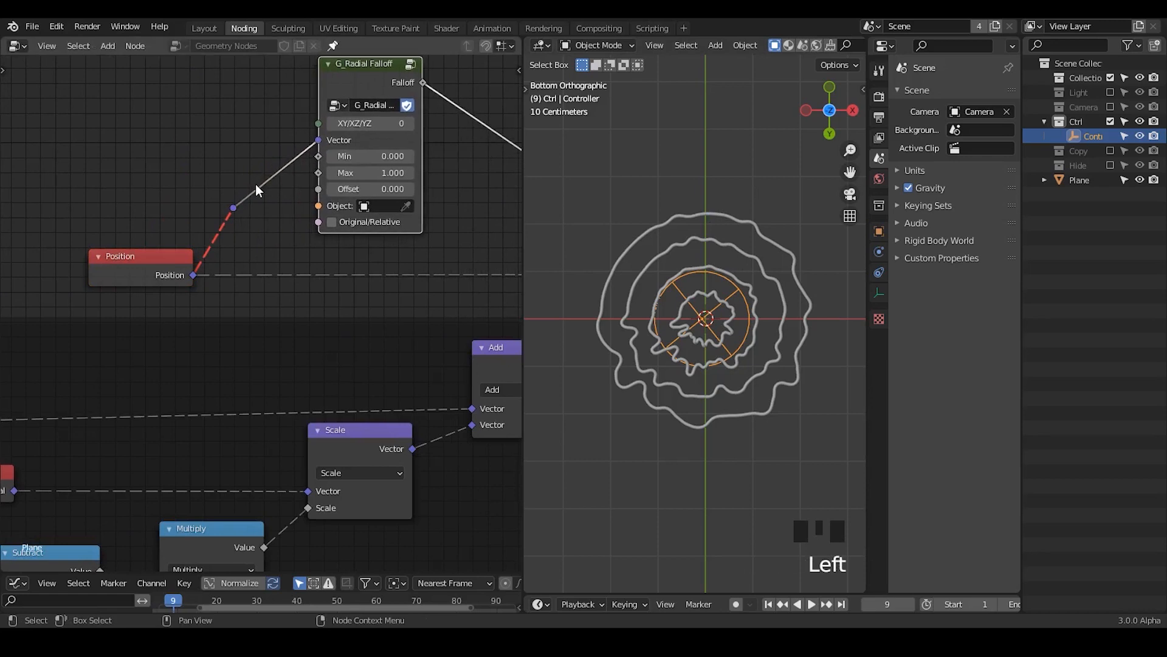
{"action": "left_click_drag", "start_coordinate": [256, 176], "coordinate": [148, 246]}
{"action": "key", "text": "ctrl+x"}
{"action": "middle_click_drag", "start_coordinate": [302, 229], "coordinate": [159, 243]}
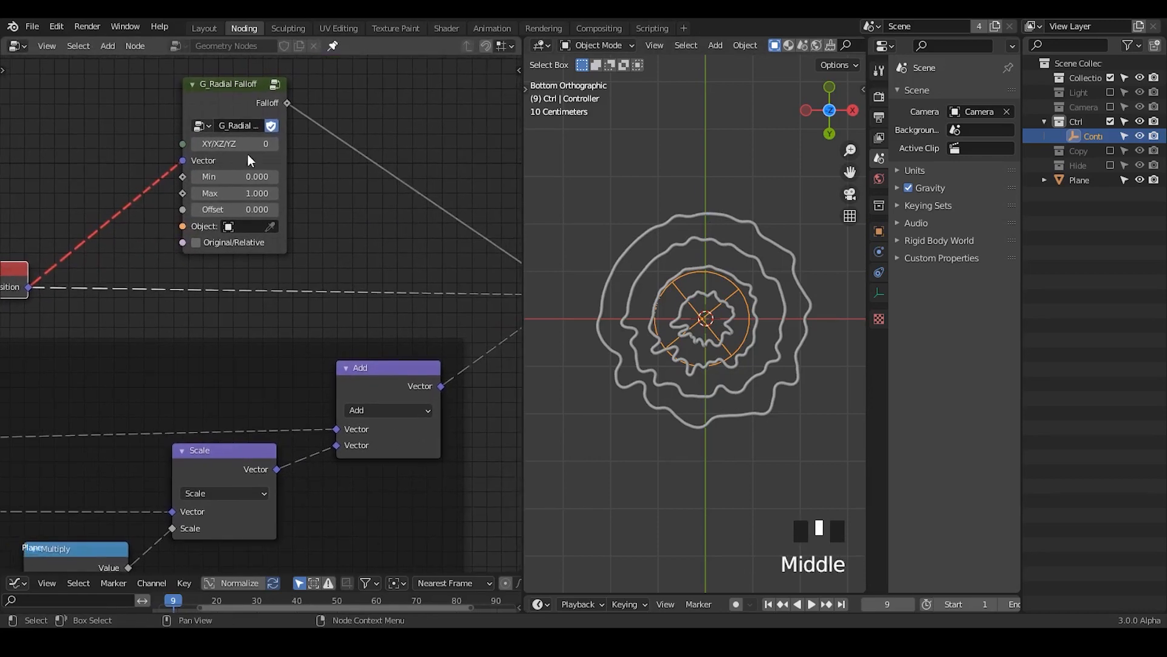
{"action": "left_click_drag", "start_coordinate": [235, 97], "coordinate": [293, 99]}
{"action": "middle_click_drag", "start_coordinate": [402, 199], "coordinate": [332, 191]}
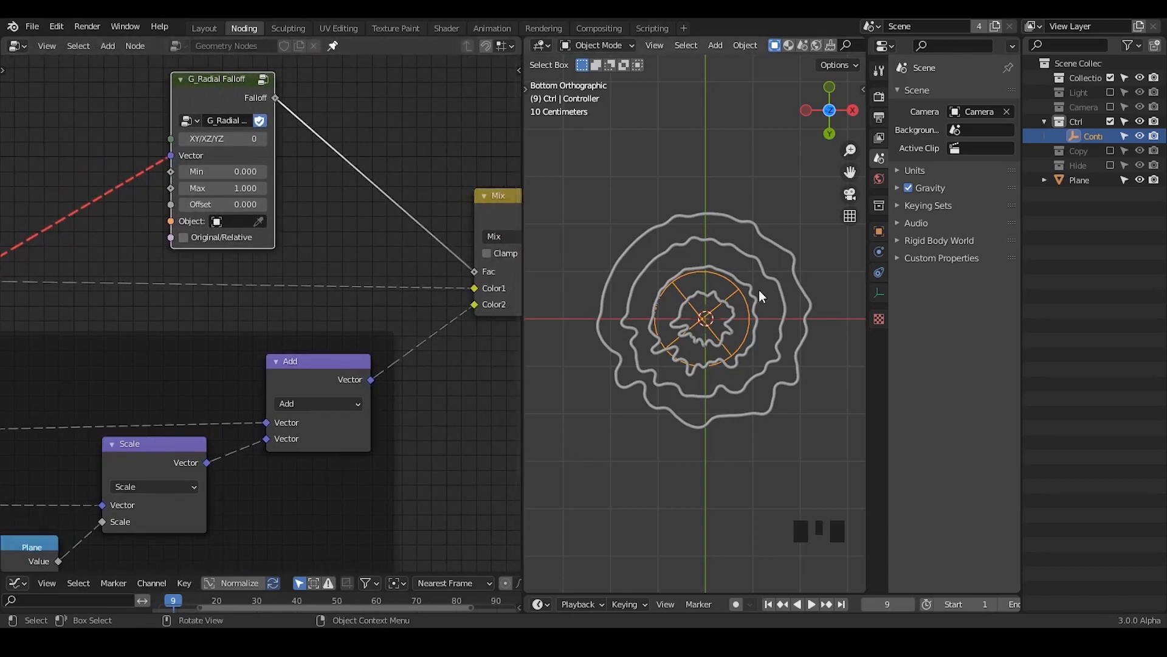
Step: Mute and unmute the Radial Falloff node repeatedly to compare the rings with and without the falloff
{"action": "left_click", "coordinate": [199, 97]}
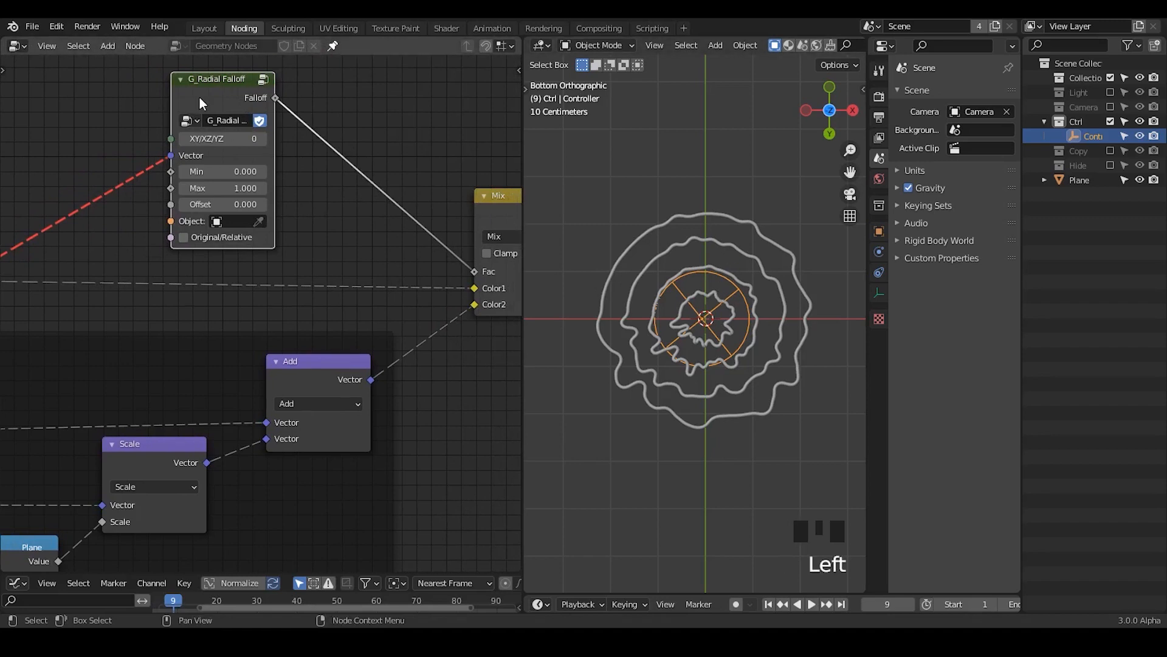
{"action": "key", "text": "m"}
{"action": "key", "text": "m"}
{"action": "key", "text": "m"}
{"action": "key", "text": "m"}
{"action": "key", "text": "m"}
{"action": "key", "text": "m"}
{"action": "key", "text": "m"}
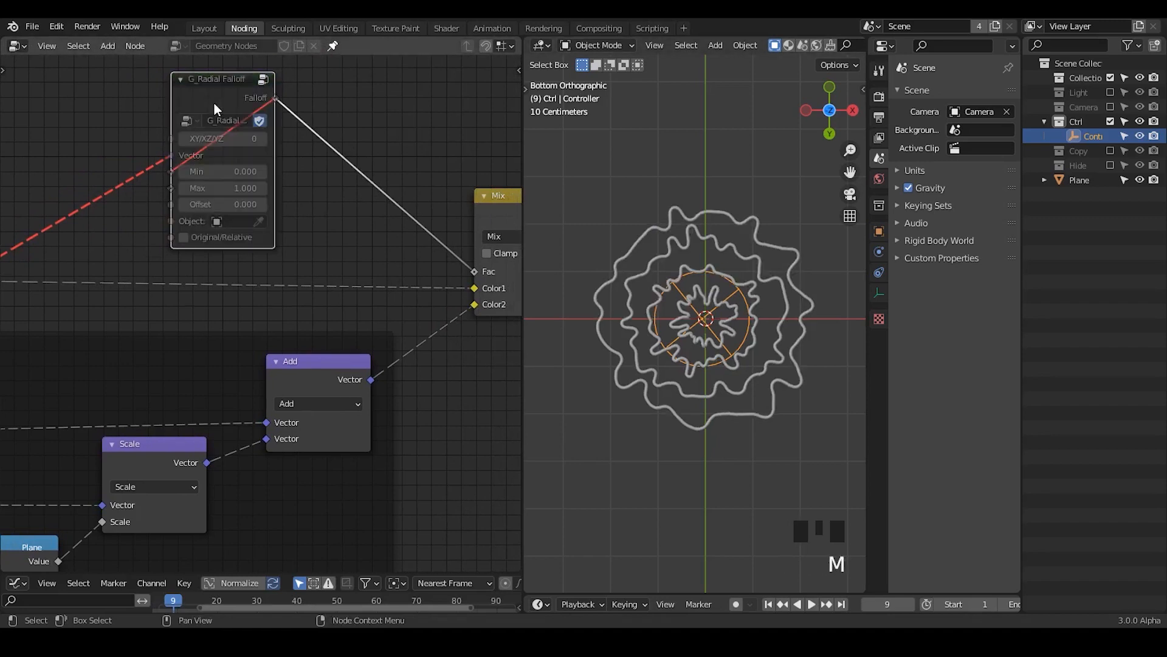
{"action": "key", "text": "m"}
{"action": "key", "text": "m"}
{"action": "key", "text": "m"}
{"action": "key", "text": "m"}
{"action": "key", "text": "m"}
{"action": "key", "text": "m"}
{"action": "key", "text": "m"}
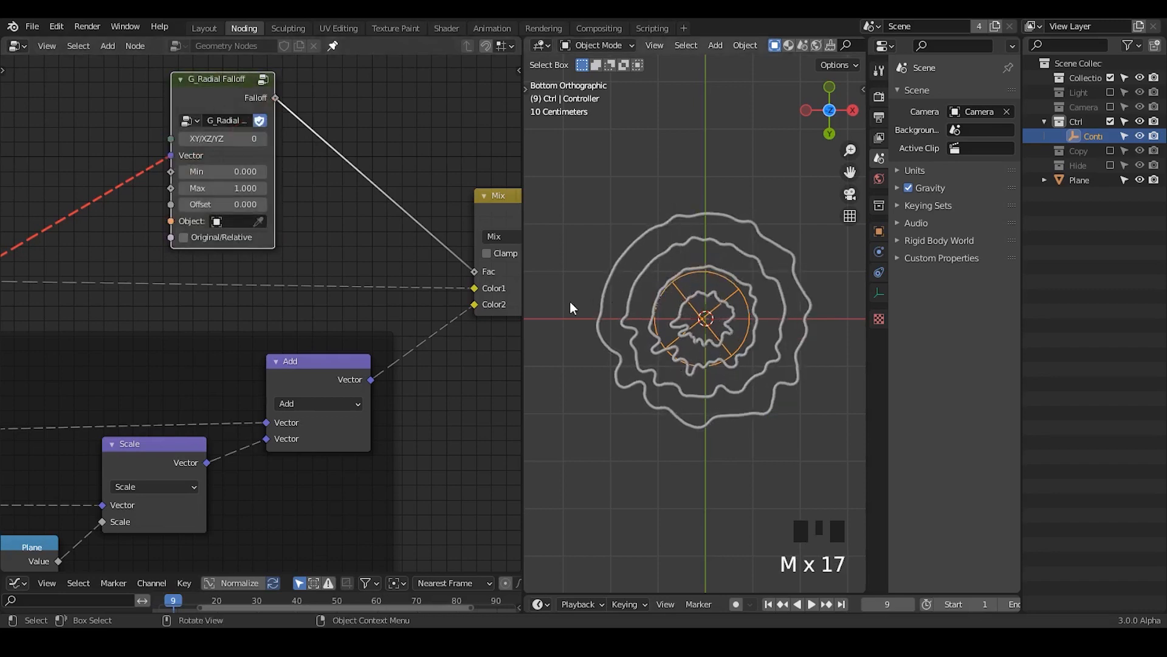
{"action": "left_click", "coordinate": [228, 94]}
{"action": "key", "text": "m"}
{"action": "key", "text": "m"}
{"action": "key", "text": "m"}
{"action": "key", "text": "m"}
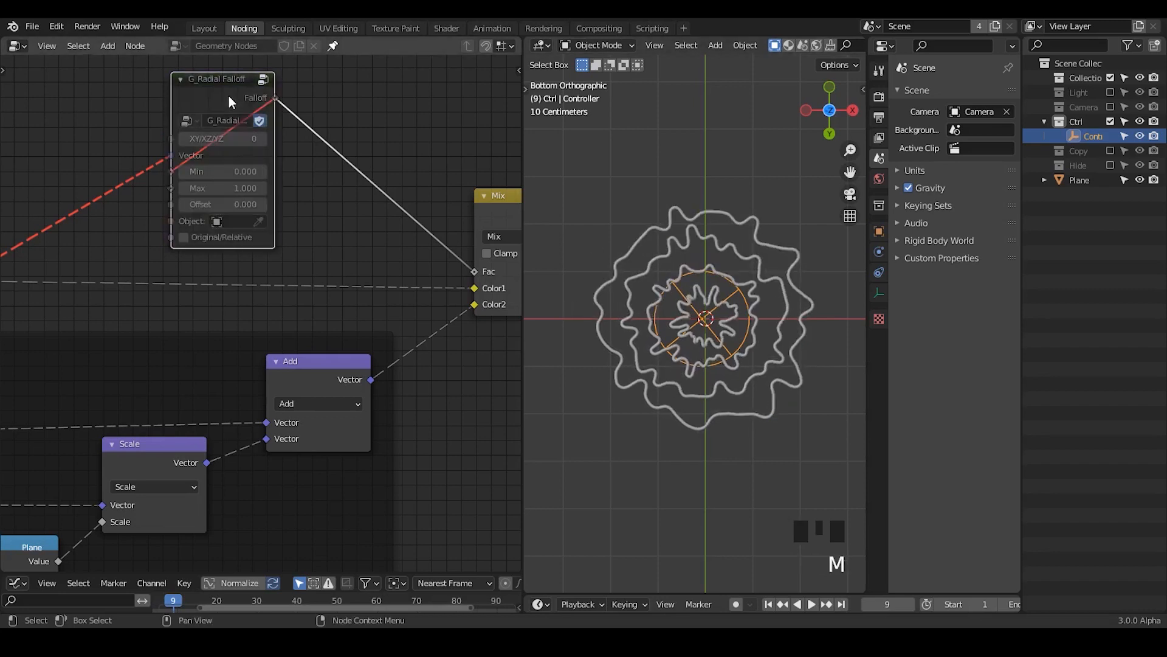
{"action": "key", "text": "m"}
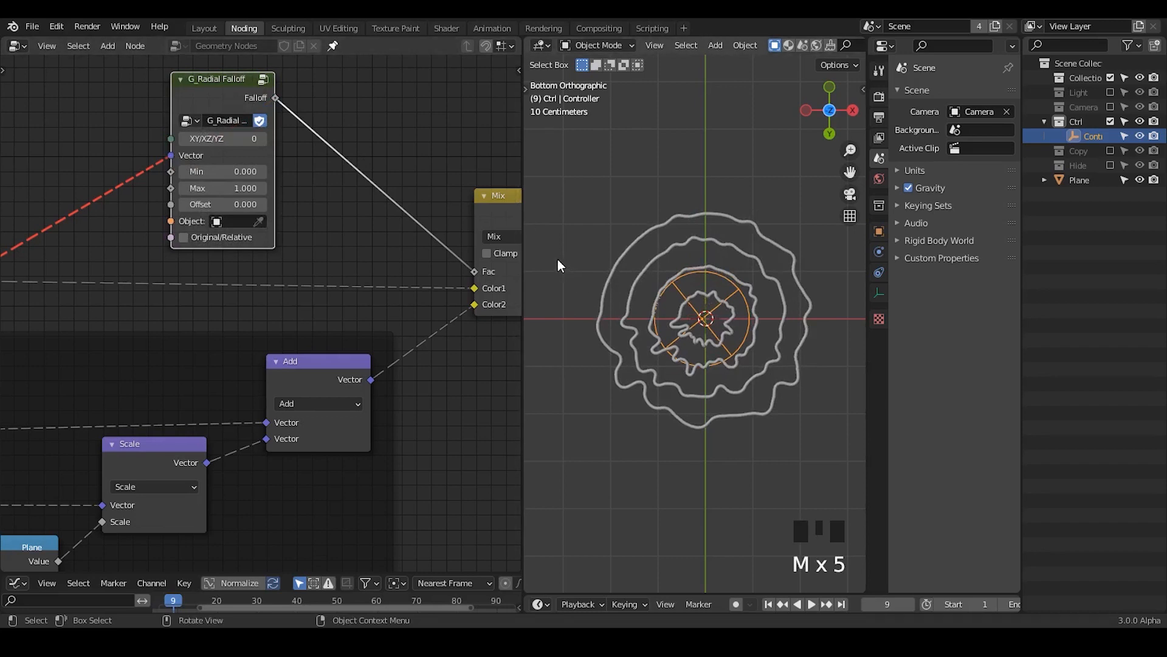
Step: Annotate a 0 beside the rings on the negative X side to mark the falloff's start
{"action": "key", "text": "d"}
{"action": "left_click_drag", "start_coordinate": [542, 257], "coordinate": [555, 255]}
{"action": "key", "text": "d"}
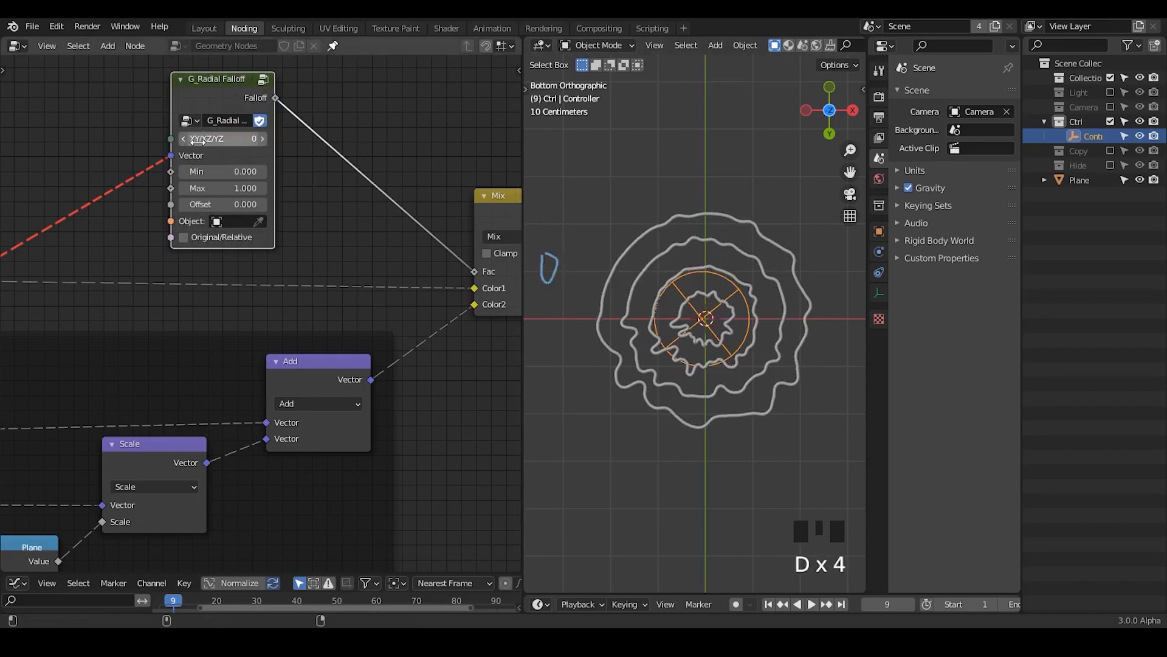
Step: Step the Radial Falloff node's XY/XZ/YZ value up and return it to 0
{"action": "left_click", "coordinate": [262, 138]}
{"action": "left_click", "coordinate": [262, 139]}
{"action": "left_click", "coordinate": [184, 138]}
{"action": "left_click", "coordinate": [183, 138]}
{"action": "left_click", "coordinate": [184, 139]}
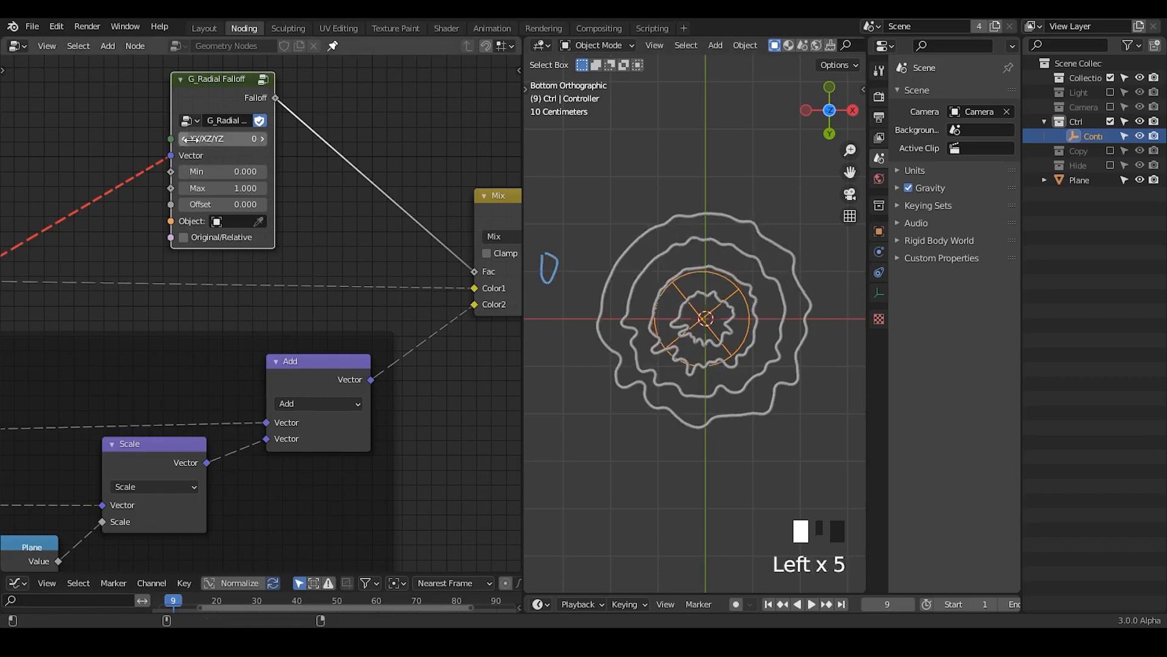
Step: Annotate a clockwise arrow around the rings and a 1 at its end, just below the 0
{"action": "middle_click_drag", "start_coordinate": [668, 287], "coordinate": [644, 283], "text": "ctrl"}
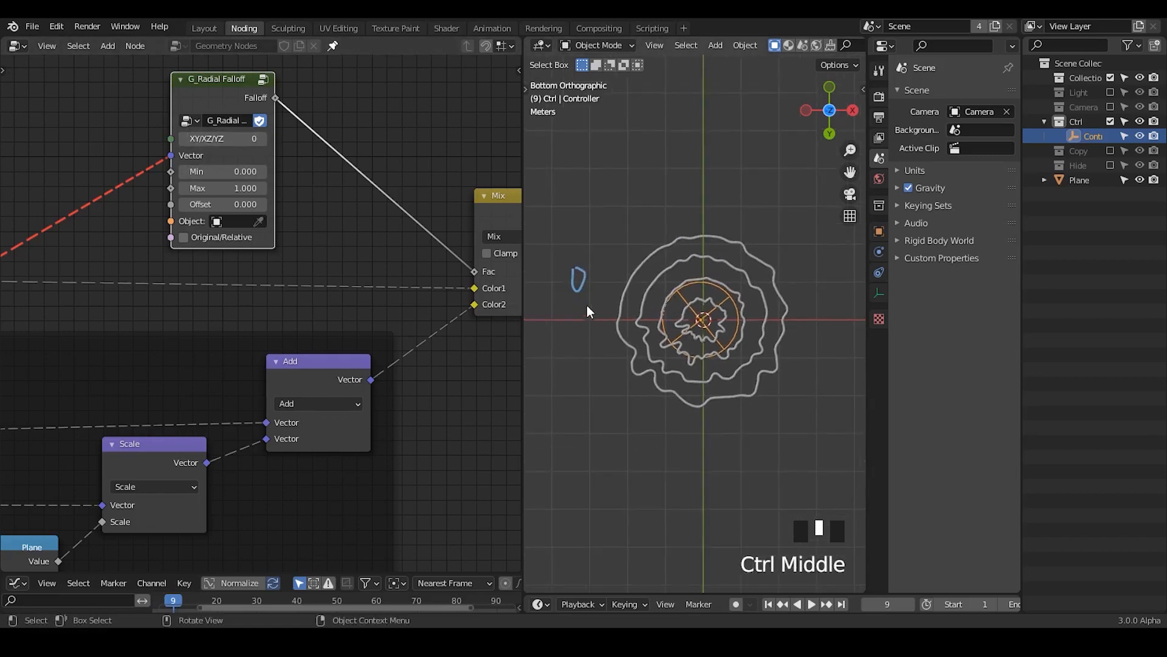
{"action": "key", "text": "d"}
{"action": "mouse_move", "coordinate": [617, 235]}
{"action": "left_mouse_down"}
{"action": "mouse_move", "coordinate": [784, 247]}
{"action": "mouse_move", "coordinate": [803, 404]}
{"action": "mouse_move", "coordinate": [669, 440]}
{"action": "mouse_move", "coordinate": [607, 356]}
{"action": "mouse_move", "coordinate": [588, 372]}
{"action": "mouse_move", "coordinate": [628, 358]}
{"action": "left_mouse_up"}
{"action": "key", "text": "d"}
Step: Annotate intermediate falloff values around the arrow: 0.1 near its start, 0.5 on the opposite side and another decimal above the rings
{"action": "key", "text": "d"}
{"action": "key", "text": "d"}
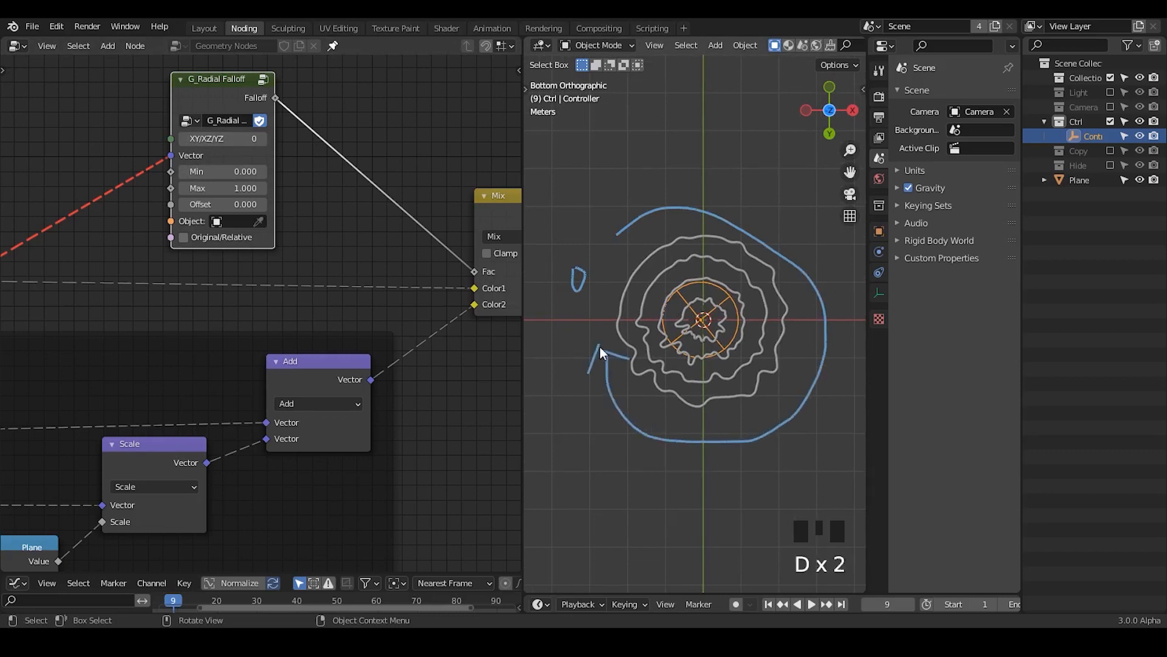
{"action": "left_click_drag", "start_coordinate": [577, 320], "coordinate": [574, 343]}
{"action": "key", "text": "d"}
{"action": "mouse_move", "coordinate": [591, 183]}
{"action": "left_mouse_down"}
{"action": "mouse_move", "coordinate": [605, 177]}
{"action": "mouse_move", "coordinate": [613, 195]}
{"action": "left_mouse_up"}
{"action": "left_click_drag", "start_coordinate": [619, 163], "coordinate": [624, 175]}
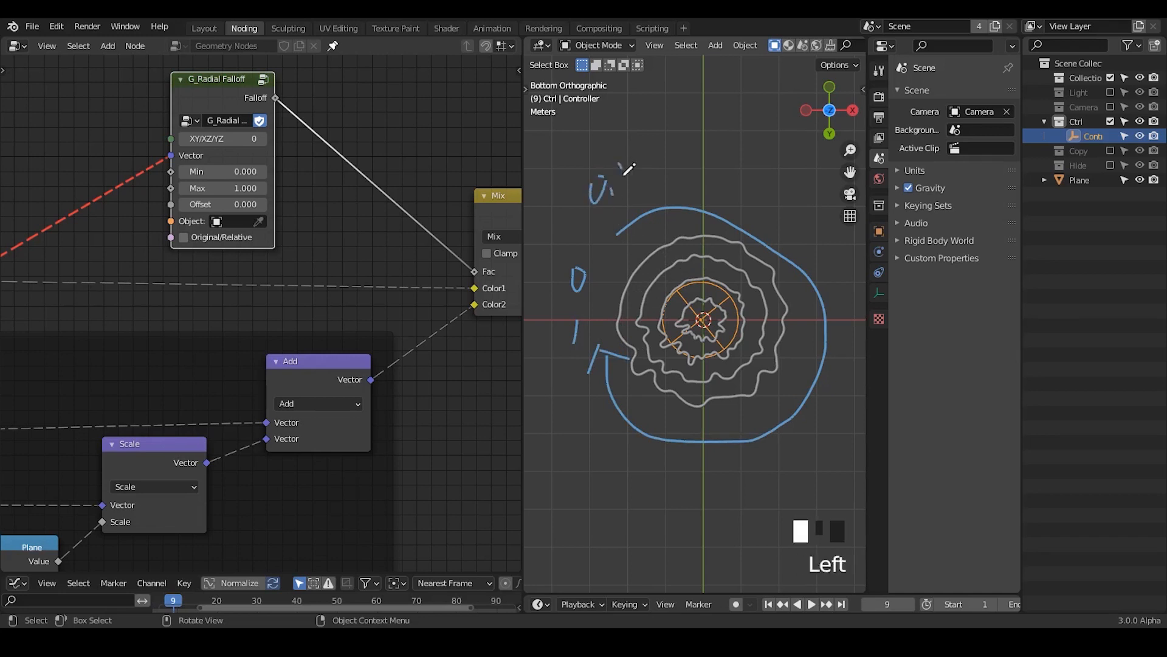
{"action": "key", "text": "d"}
{"action": "middle_click_drag", "start_coordinate": [833, 305], "coordinate": [785, 290], "text": "shift"}
{"action": "key", "text": "d"}
{"action": "left_click_drag", "start_coordinate": [792, 281], "coordinate": [830, 310]}
{"action": "left_click", "coordinate": [821, 306]}
{"action": "left_click_drag", "start_coordinate": [824, 277], "coordinate": [832, 274]}
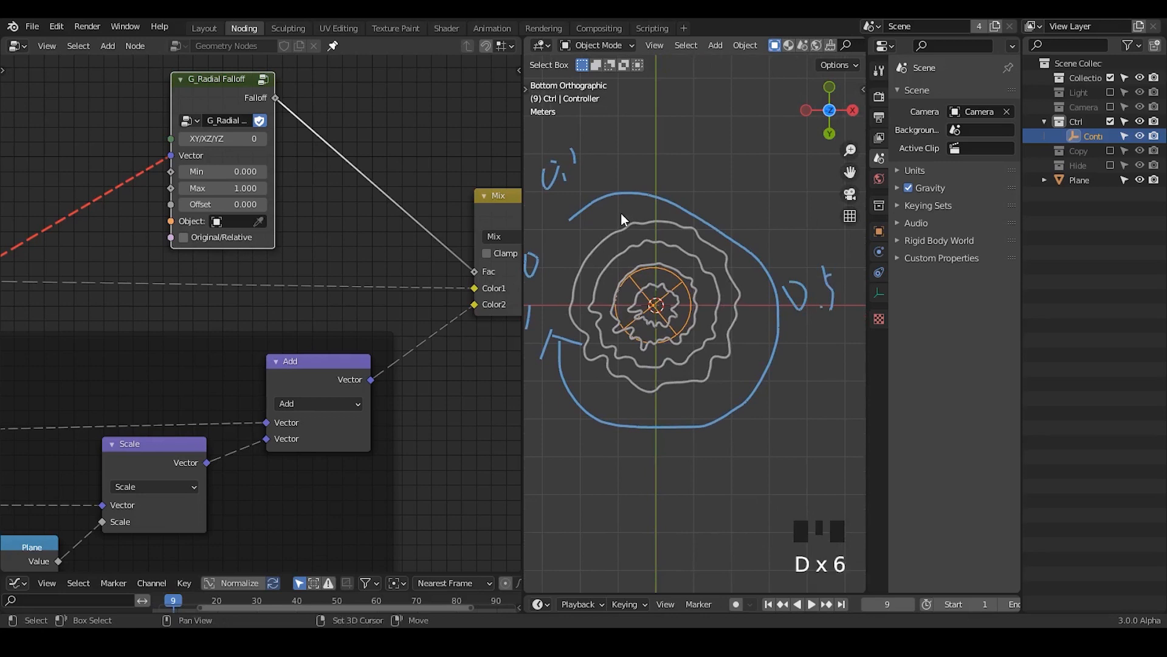
{"action": "middle_click_drag", "start_coordinate": [622, 214], "coordinate": [633, 216], "text": "shift"}
{"action": "key", "text": "d"}
{"action": "mouse_move", "coordinate": [640, 152]}
{"action": "left_mouse_down"}
{"action": "mouse_move", "coordinate": [657, 158]}
{"action": "mouse_move", "coordinate": [643, 149]}
{"action": "left_mouse_up"}
{"action": "left_click_drag", "start_coordinate": [672, 169], "coordinate": [673, 177]}
{"action": "mouse_move", "coordinate": [675, 153]}
{"action": "left_mouse_down"}
{"action": "mouse_move", "coordinate": [734, 181]}
{"action": "mouse_move", "coordinate": [742, 152]}
{"action": "left_mouse_up"}
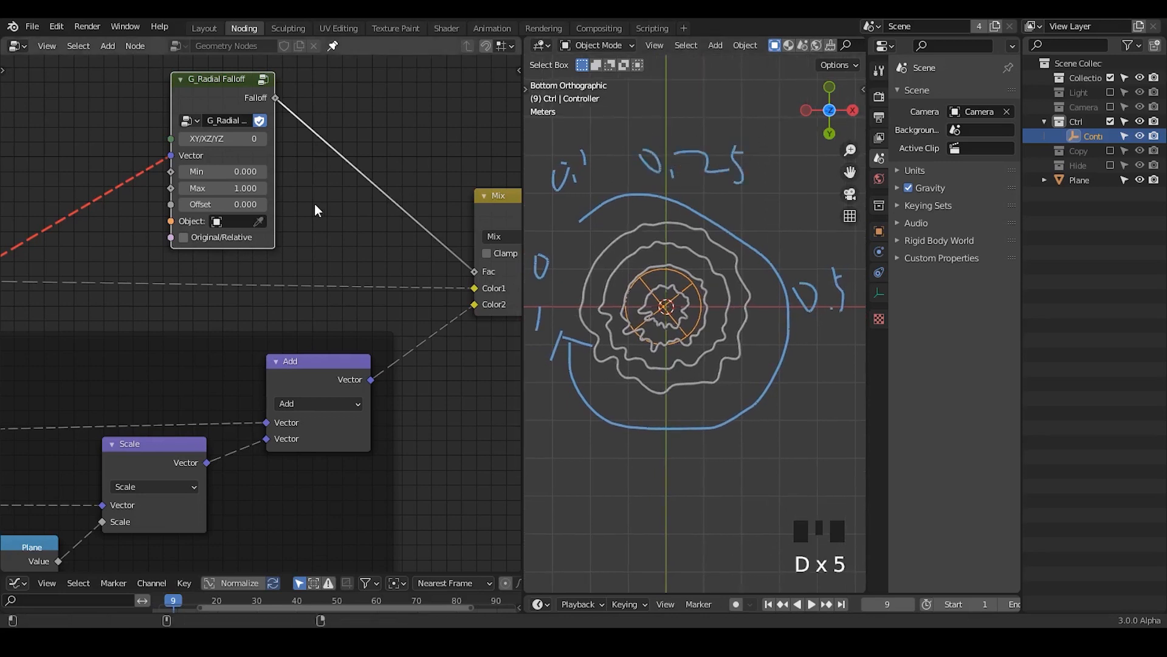
Step: Add a ColorRamp node on the link between the Radial Falloff and the Mix node's Fac
{"action": "key", "text": "ctrl+a"}
{"action": "type", "text": "m"}
{"action": "key", "text": "BackSpace"}
{"action": "type", "text": "col"}
{"action": "key", "text": "Return"}
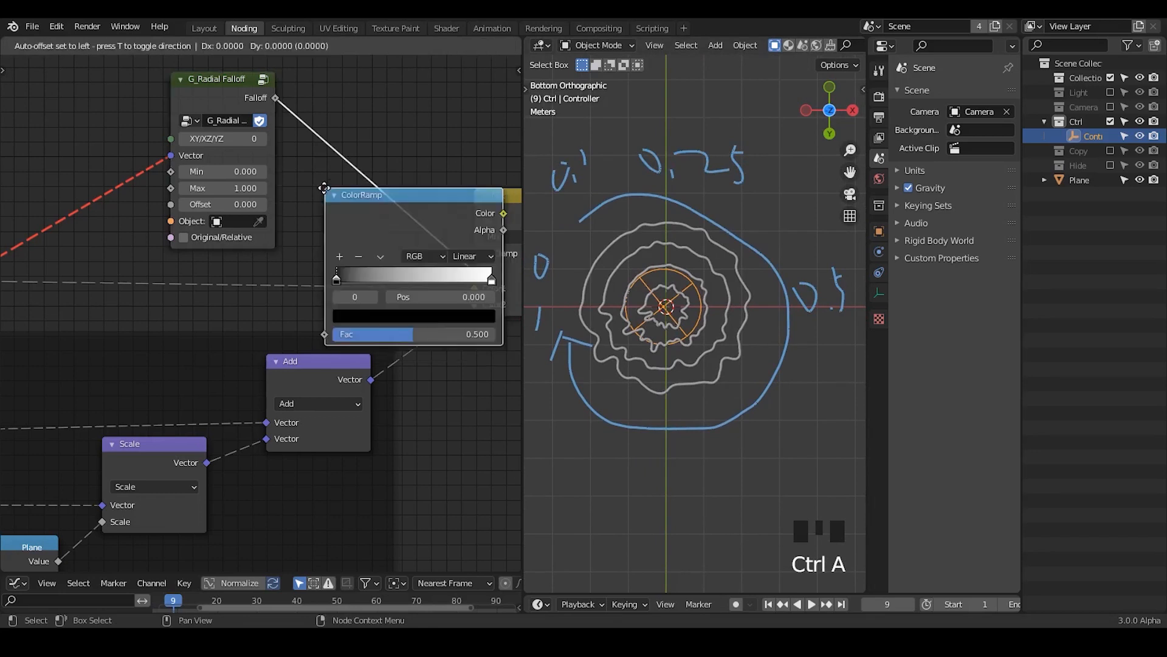
{"action": "left_click", "coordinate": [237, 127]}
Step: Tighten the ColorRamp by moving the black stop near the middle and the white stop to 0.664
{"action": "left_click_drag", "start_coordinate": [245, 217], "coordinate": [325, 220]}
{"action": "left_click", "coordinate": [403, 217]}
{"action": "left_click_drag", "start_coordinate": [402, 217], "coordinate": [351, 217]}
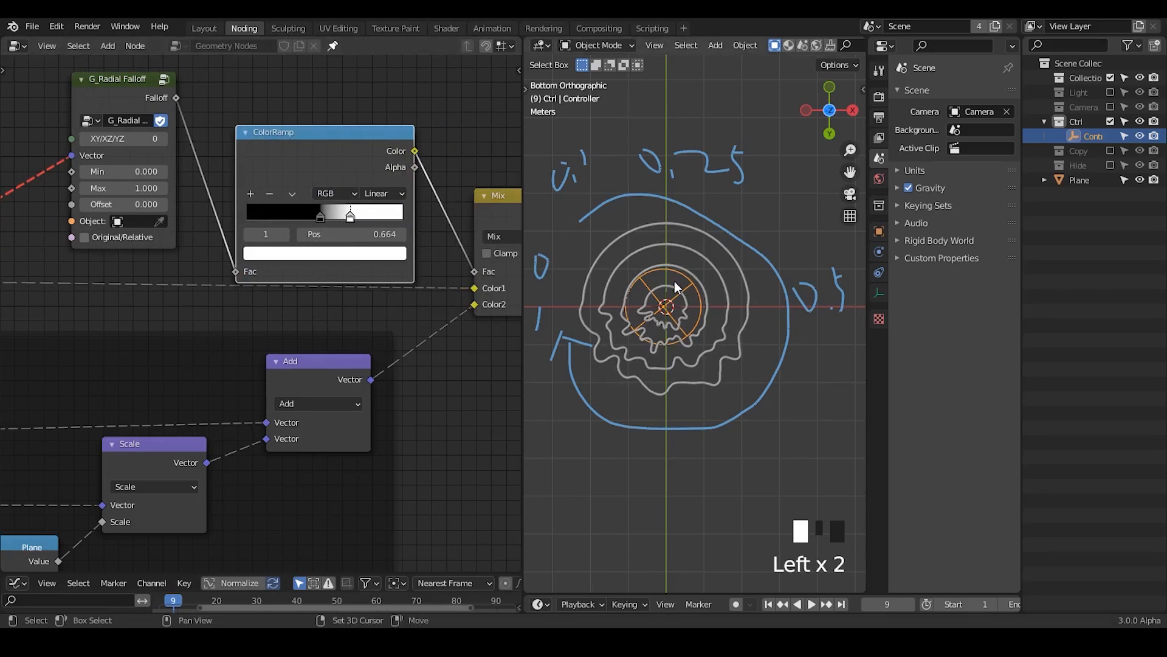
Step: Set the Radial Falloff node's Offset to -2.400 and shift the node away from the ColorRamp
{"action": "middle_click_drag", "start_coordinate": [673, 281], "coordinate": [703, 267], "text": "shift"}
{"action": "middle_click_drag", "start_coordinate": [163, 246], "coordinate": [208, 265]}
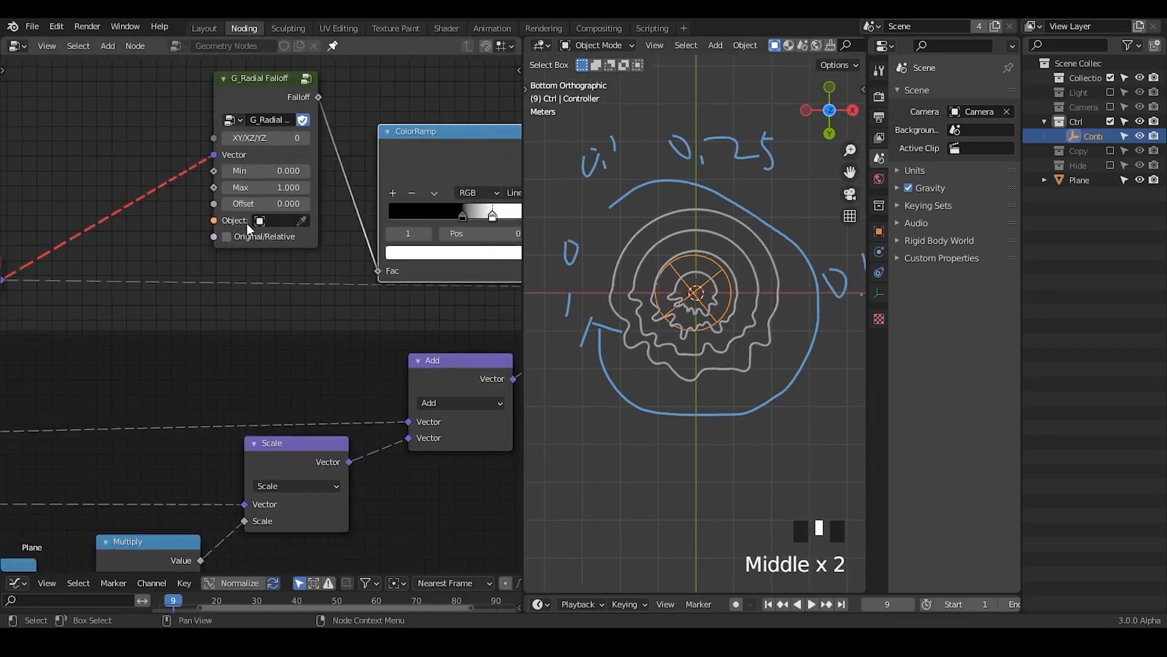
{"action": "mouse_move", "coordinate": [261, 203]}
{"action": "left_mouse_down"}
{"action": "mouse_move", "coordinate": [426, 203]}
{"action": "mouse_move", "coordinate": [220, 204]}
{"action": "mouse_move", "coordinate": [243, 203]}
{"action": "left_mouse_up"}
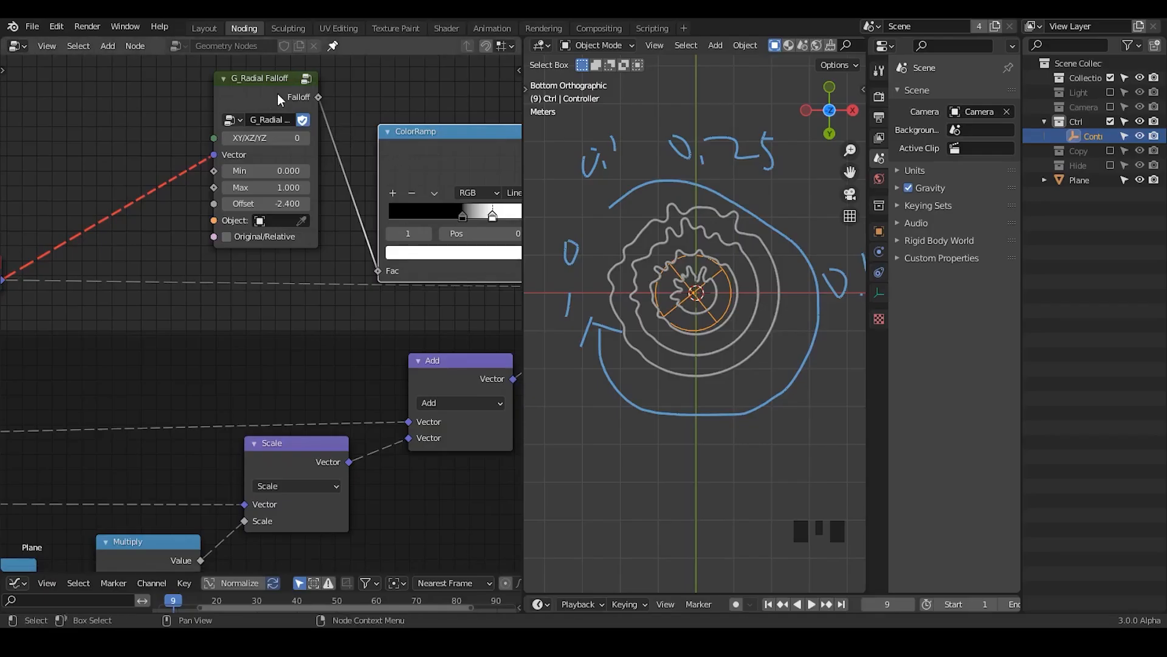
{"action": "left_click_drag", "start_coordinate": [277, 97], "coordinate": [228, 94]}
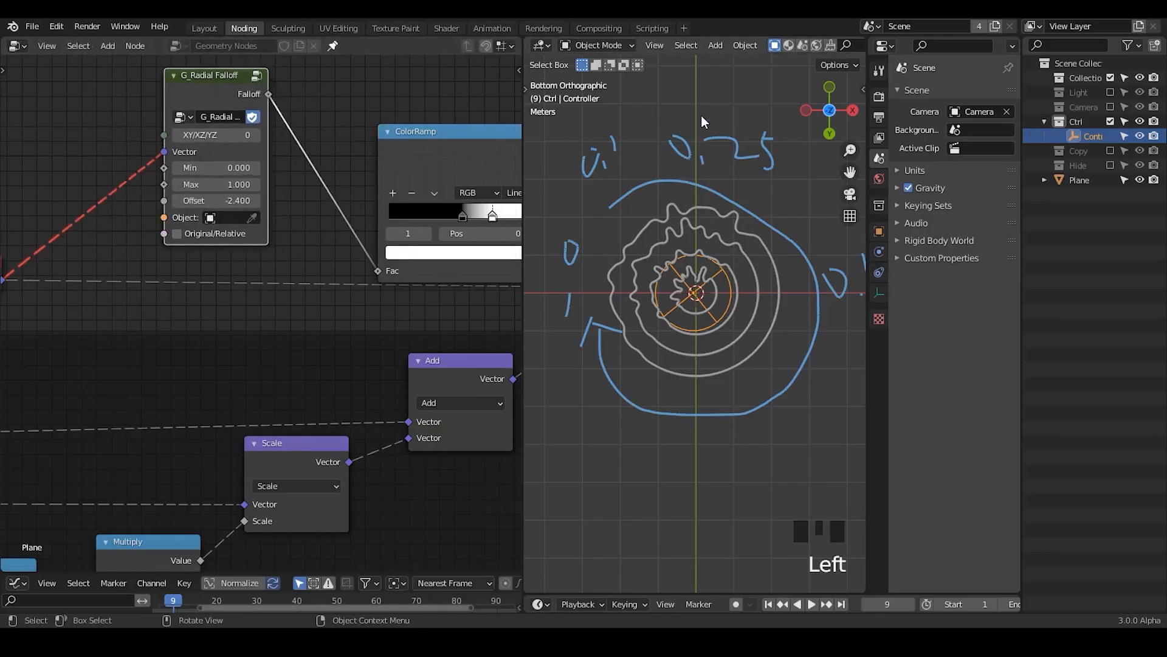
Step: Erase the annotations around the rings and exclude the Ctrl collection from the view layer
{"action": "key", "text": "d"}
{"action": "mouse_move", "coordinate": [702, 115]}
{"action": "right_mouse_down"}
{"action": "mouse_move", "coordinate": [683, 110]}
{"action": "mouse_move", "coordinate": [571, 391]}
{"action": "mouse_move", "coordinate": [721, 289]}
{"action": "right_mouse_up"}
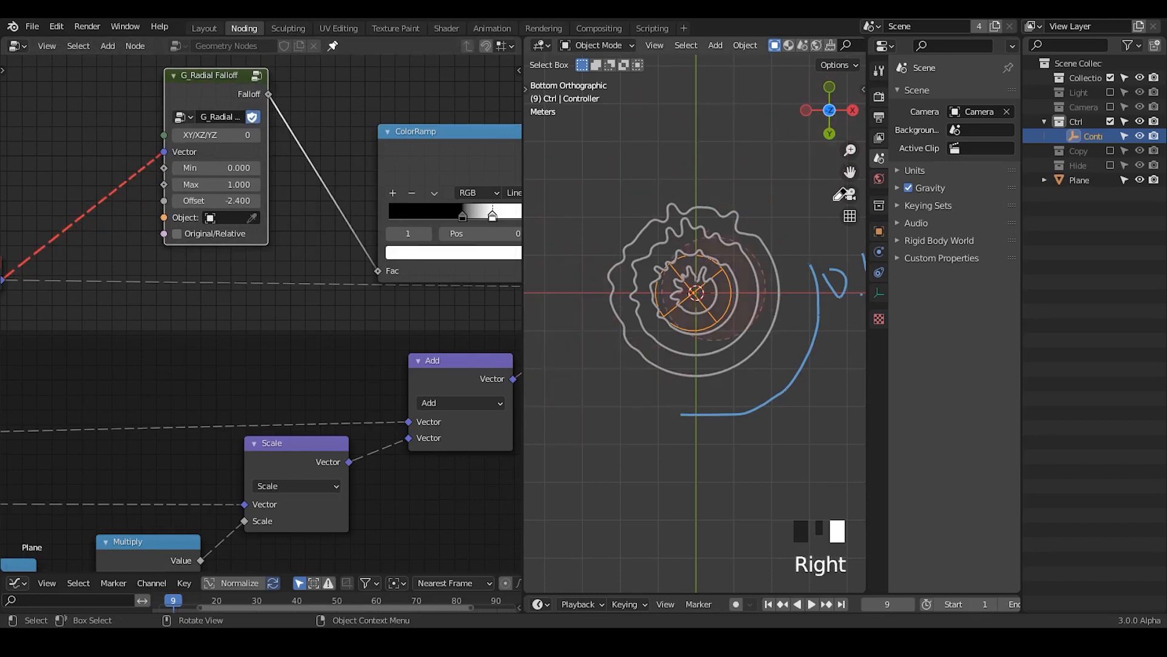
{"action": "mouse_move", "coordinate": [842, 194]}
{"action": "right_mouse_down"}
{"action": "mouse_move", "coordinate": [782, 352]}
{"action": "mouse_move", "coordinate": [755, 195]}
{"action": "right_mouse_up"}
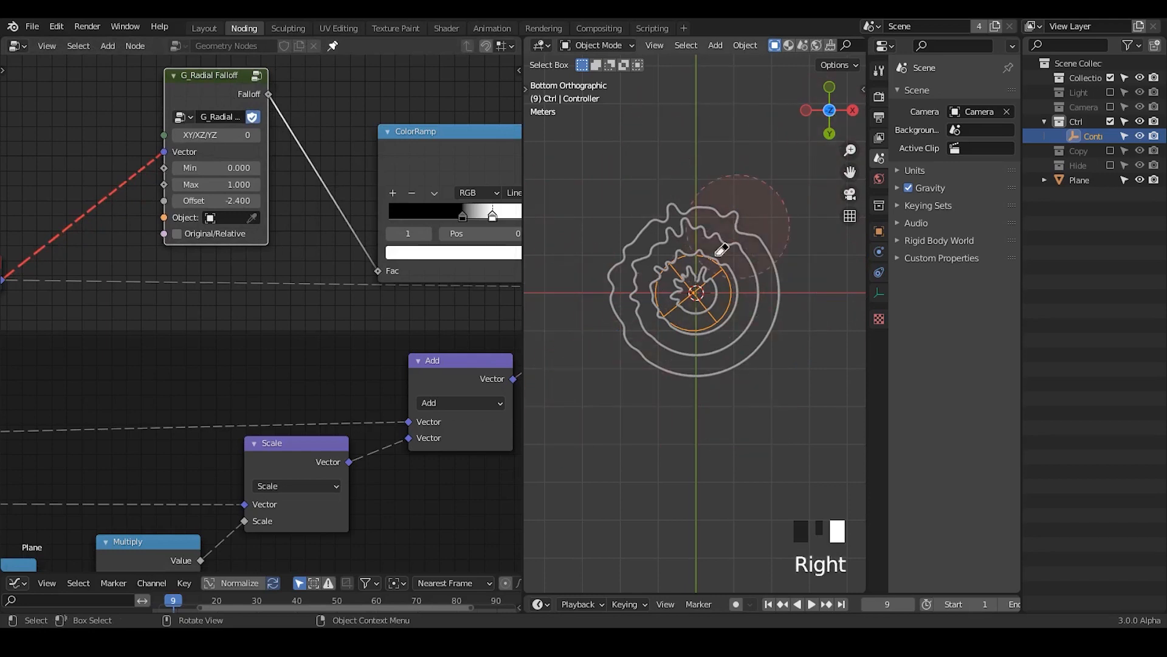
{"action": "left_click", "coordinate": [1111, 121]}
{"action": "middle_click_drag", "start_coordinate": [770, 307], "coordinate": [735, 306], "text": "ctrl"}
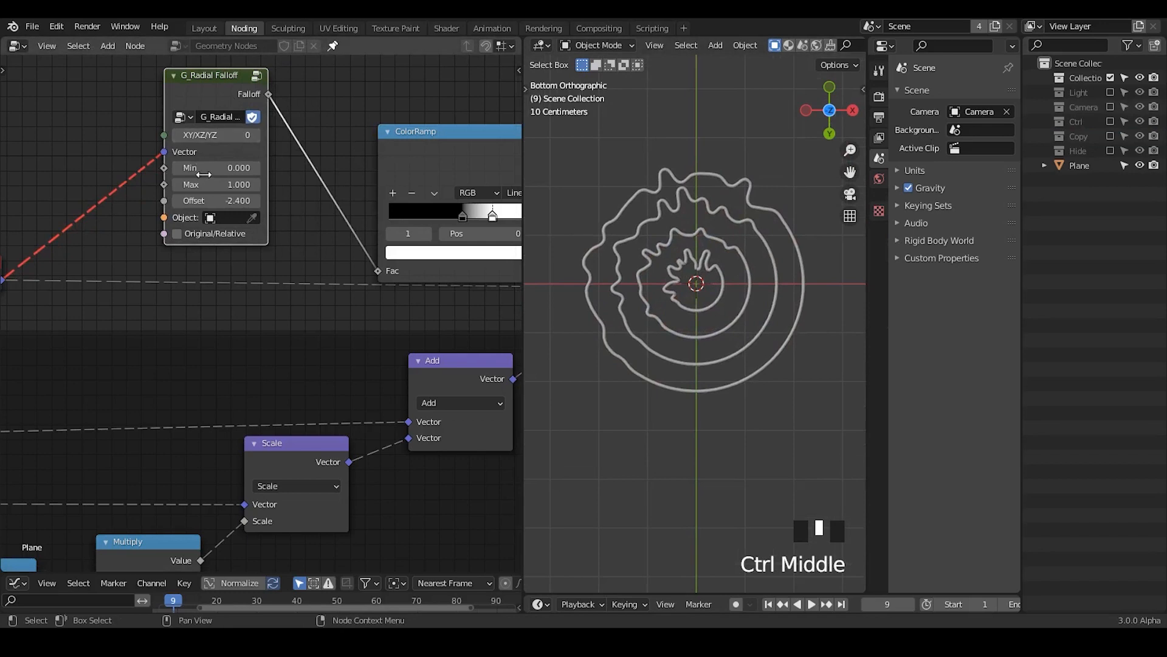
Step: Annotate two lines meeting at the rings' centre to mark the boundaries of the displaced sector
{"action": "middle_click_drag", "start_coordinate": [204, 175], "coordinate": [246, 180]}
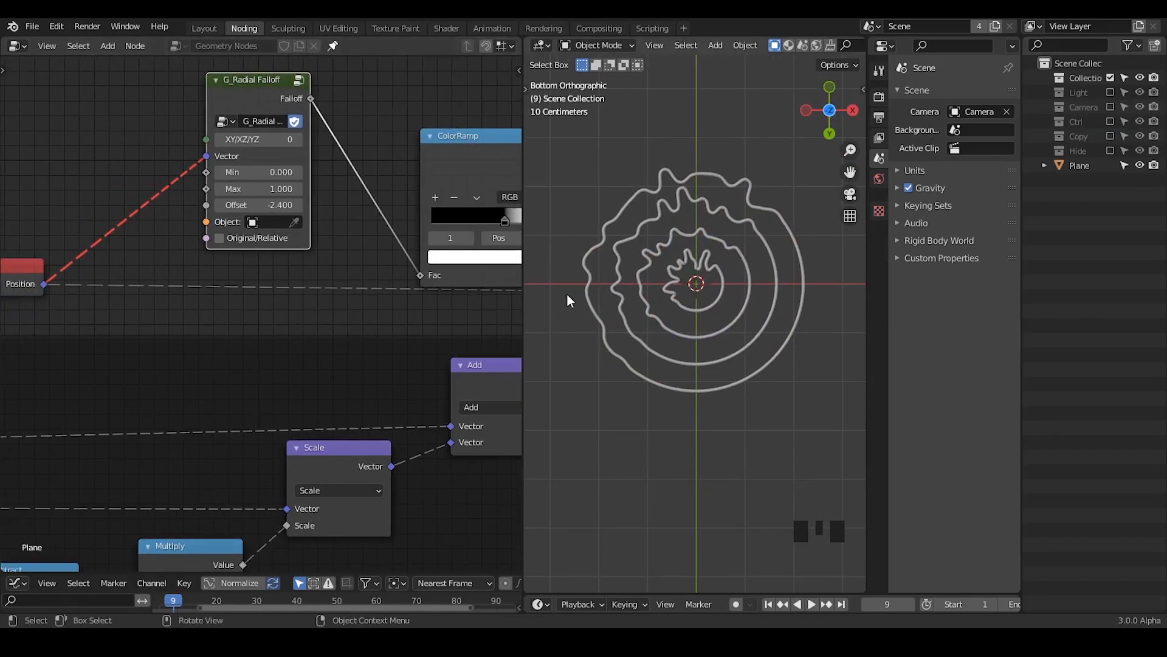
{"action": "key", "text": "d"}
{"action": "left_click_drag", "start_coordinate": [551, 289], "coordinate": [689, 290]}
{"action": "left_click_drag", "start_coordinate": [789, 147], "coordinate": [689, 285]}
{"action": "key", "text": "d"}
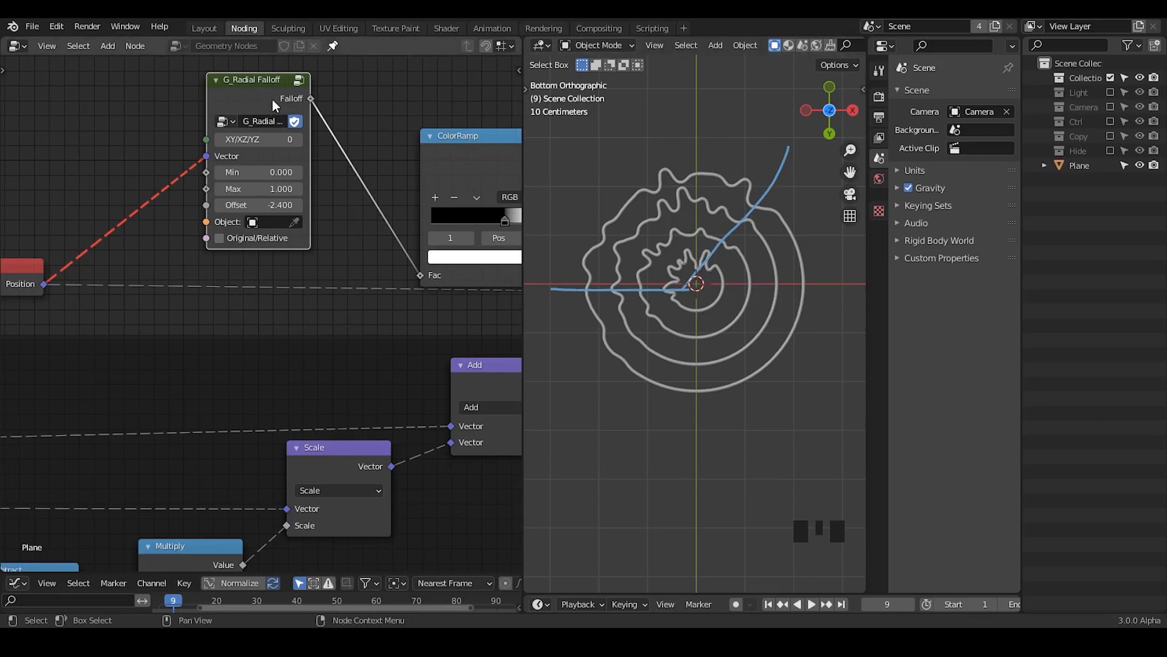
Step: Move the Radial Falloff and Position nodes further apart
{"action": "left_click_drag", "start_coordinate": [252, 86], "coordinate": [287, 94]}
{"action": "middle_click_drag", "start_coordinate": [15, 256], "coordinate": [105, 233]}
{"action": "left_click_drag", "start_coordinate": [105, 235], "coordinate": [69, 248]}
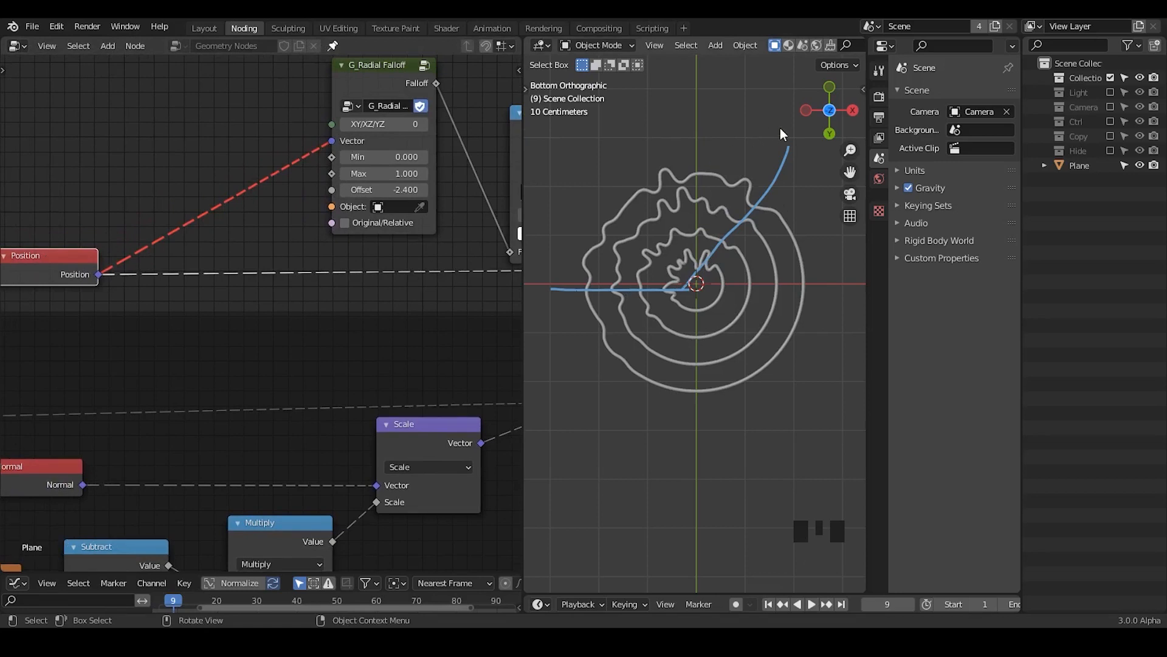
Step: Erase the two annotation lines from the rings
{"action": "key", "text": "d"}
{"action": "mouse_move", "coordinate": [779, 127]}
{"action": "right_mouse_down"}
{"action": "mouse_move", "coordinate": [697, 259]}
{"action": "mouse_move", "coordinate": [549, 262]}
{"action": "mouse_move", "coordinate": [710, 195]}
{"action": "right_mouse_up"}
{"action": "key", "text": "d"}
{"action": "key", "text": "d"}
{"action": "key", "text": "d"}
{"action": "key", "text": "d"}
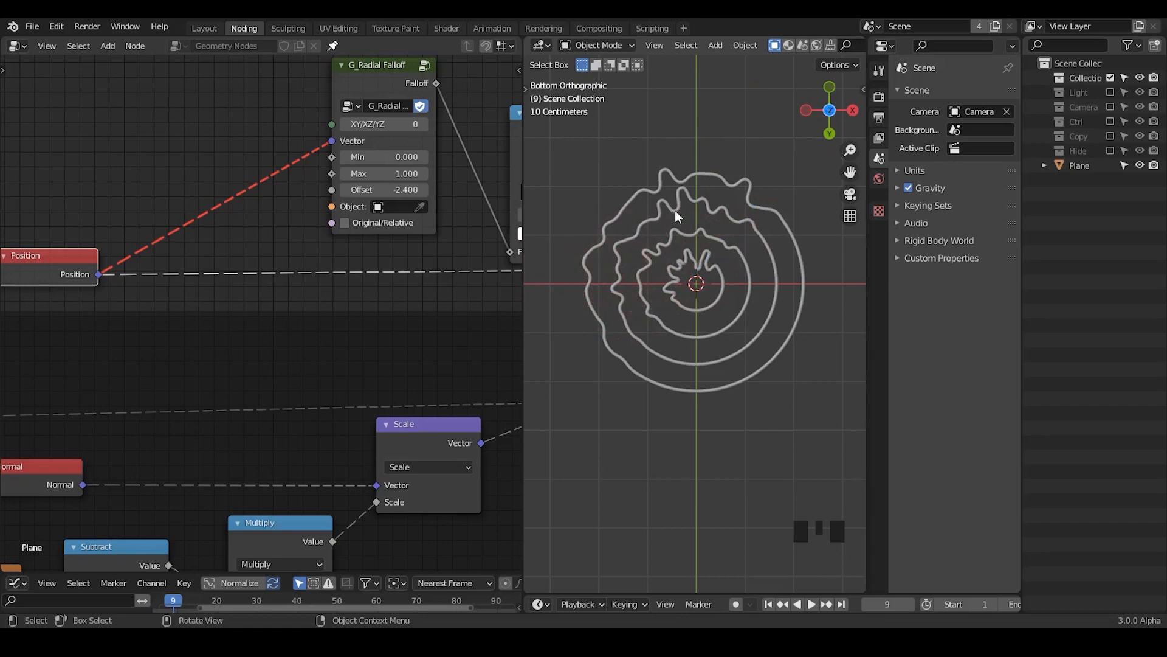
{"action": "middle_click_drag", "start_coordinate": [454, 123], "coordinate": [253, 232]}
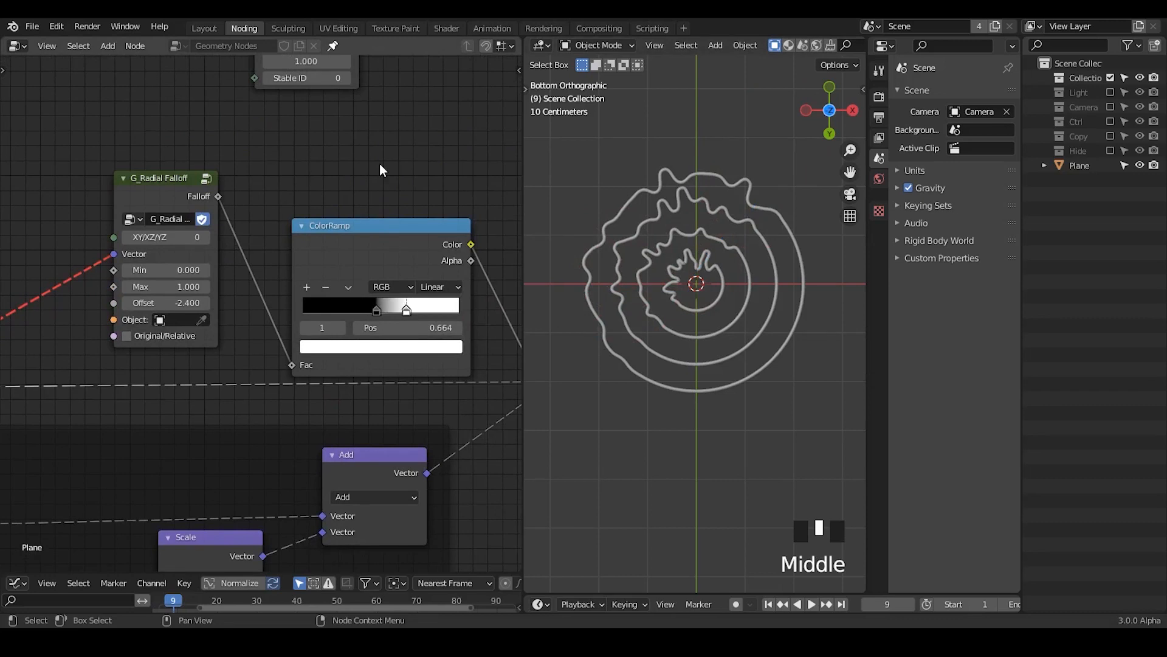
{"action": "middle_click_drag", "start_coordinate": [382, 170], "coordinate": [286, 226]}
{"action": "middle_click_drag", "start_coordinate": [320, 188], "coordinate": [426, 164]}
{"action": "middle_click_drag", "start_coordinate": [198, 298], "coordinate": [410, 196]}
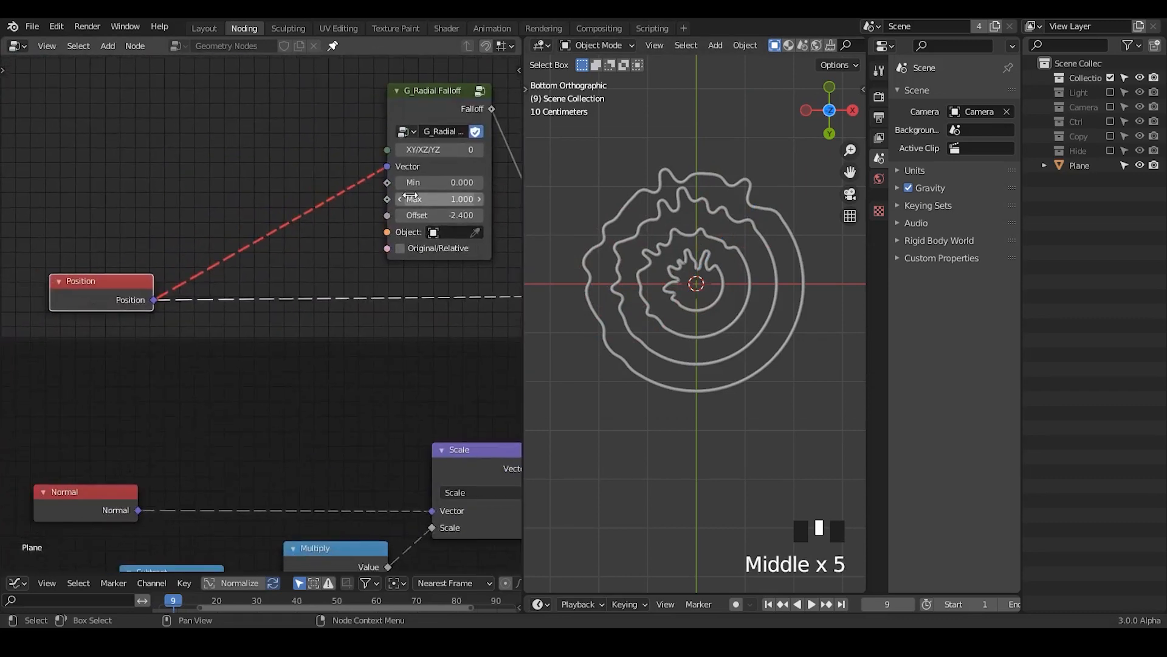
Step: Add a Random Value node beside the Radial Falloff and connect its value to the falloff's Offset input
{"action": "left_click_drag", "start_coordinate": [426, 217], "coordinate": [535, 217]}
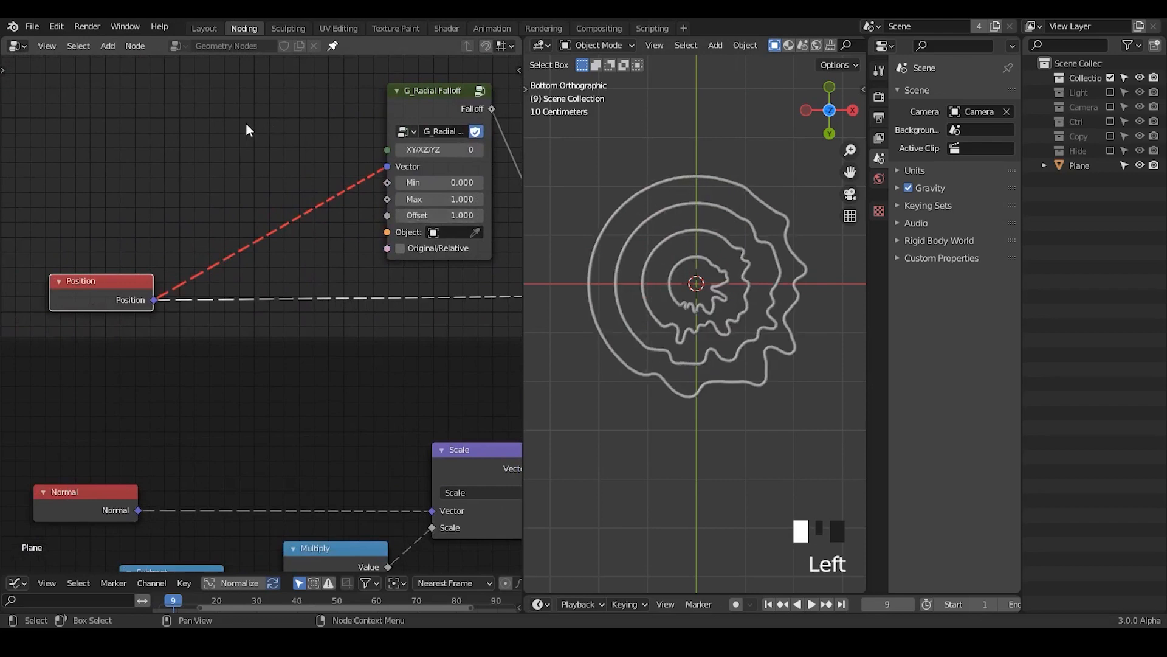
{"action": "key", "text": "ctrl+a"}
{"action": "type", "text": "random"}
{"action": "key", "text": "Return"}
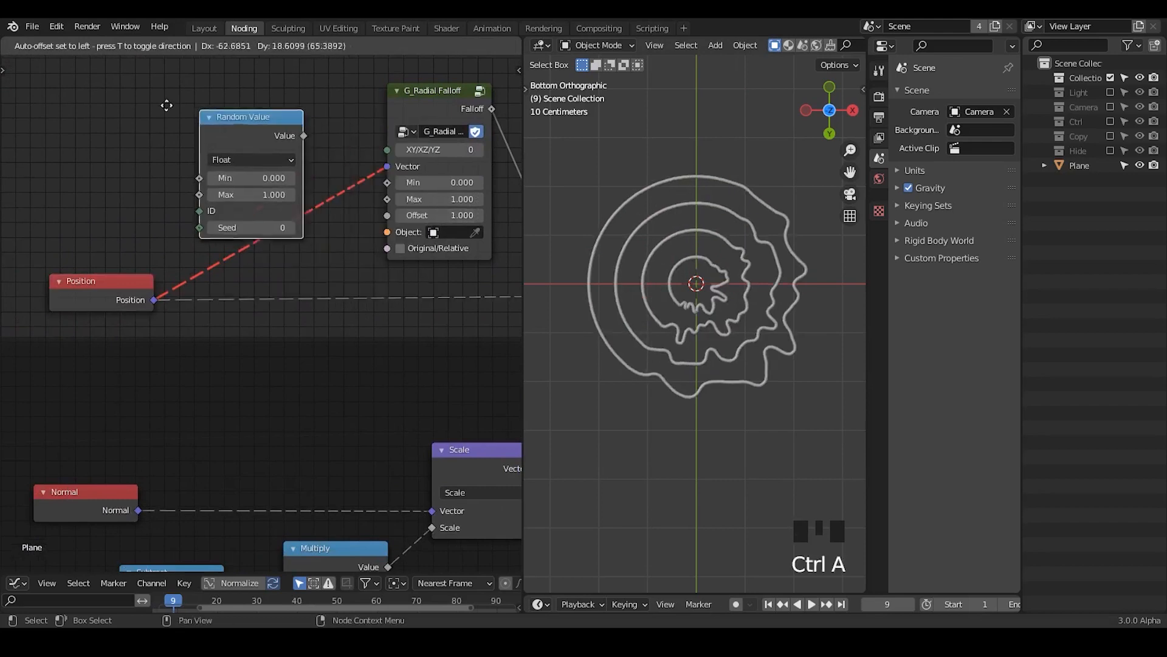
{"action": "left_click", "coordinate": [148, 102]}
{"action": "left_click_drag", "start_coordinate": [232, 110], "coordinate": [388, 215]}
{"action": "left_click_drag", "start_coordinate": [167, 99], "coordinate": [222, 114]}
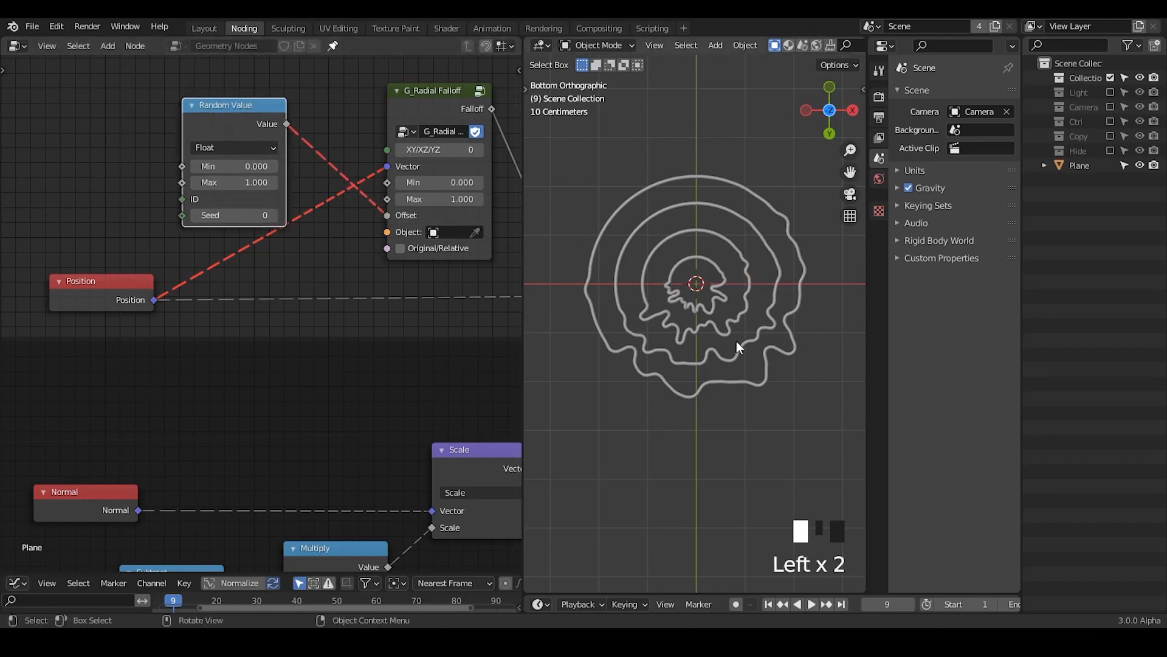
Step: Set the Random Value node's Max to 9.100 and move the node slightly away from the Radial Falloff
{"action": "middle_click_drag", "start_coordinate": [736, 347], "coordinate": [669, 292], "text": "ctrl"}
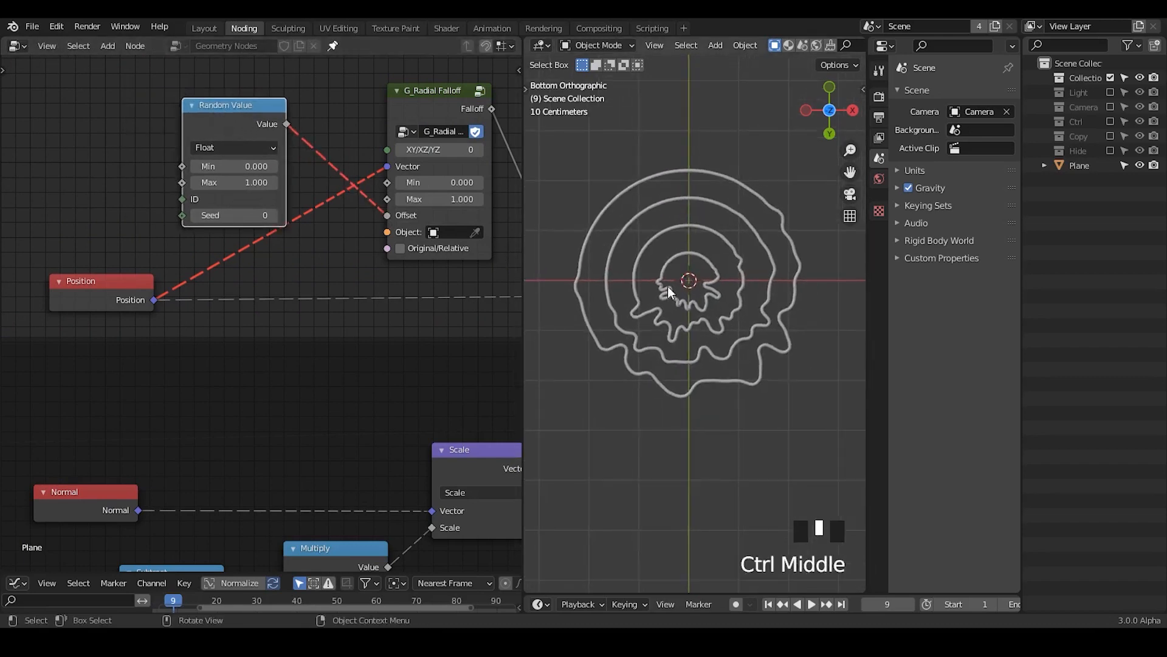
{"action": "left_click", "coordinate": [234, 182]}
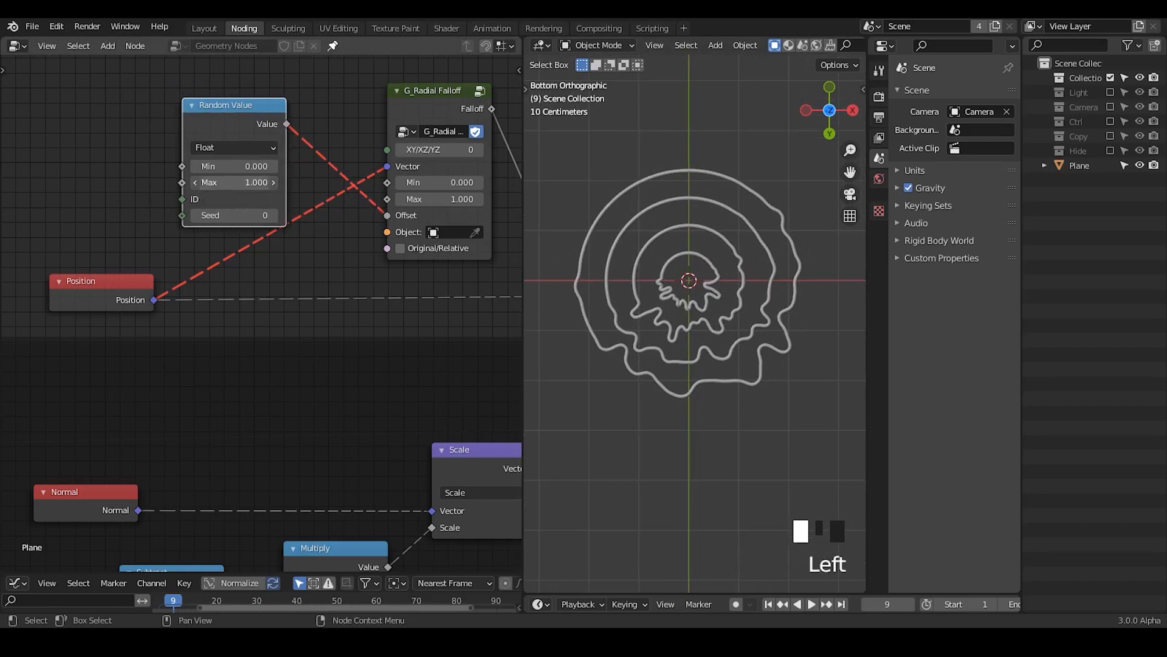
{"action": "mouse_move", "coordinate": [234, 182]}
{"action": "left_mouse_down"}
{"action": "mouse_move", "coordinate": [286, 182]}
{"action": "mouse_move", "coordinate": [226, 189]}
{"action": "left_mouse_up"}
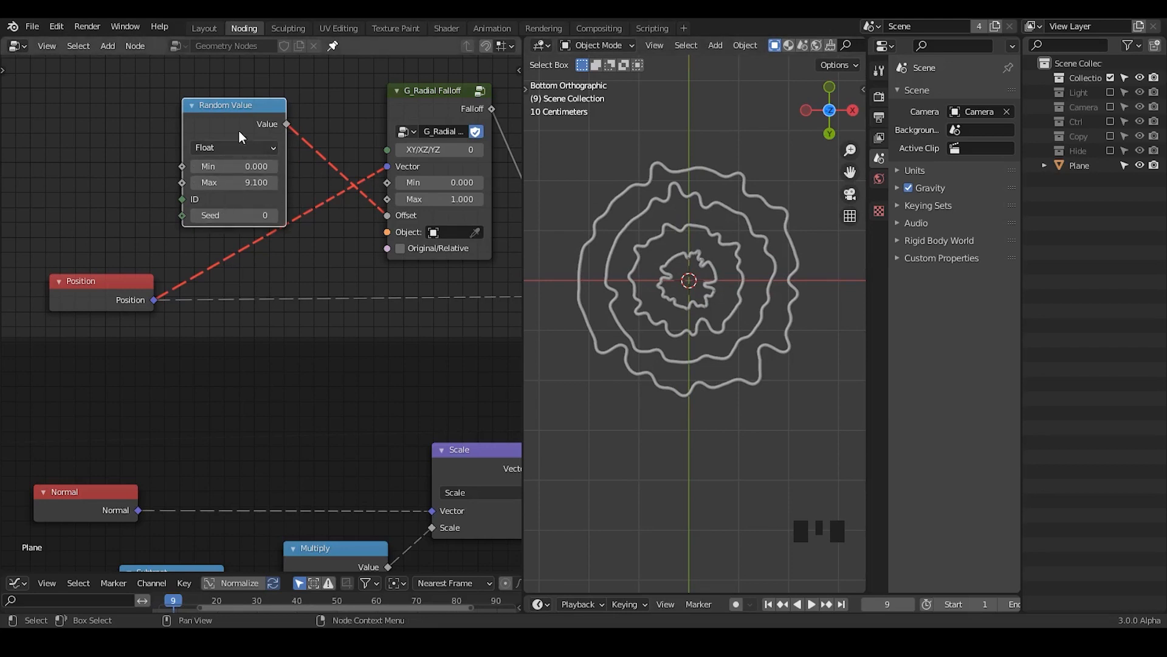
{"action": "mouse_move", "coordinate": [234, 122]}
{"action": "left_mouse_down"}
{"action": "mouse_move", "coordinate": [243, 125]}
{"action": "mouse_move", "coordinate": [223, 121]}
{"action": "left_mouse_up"}
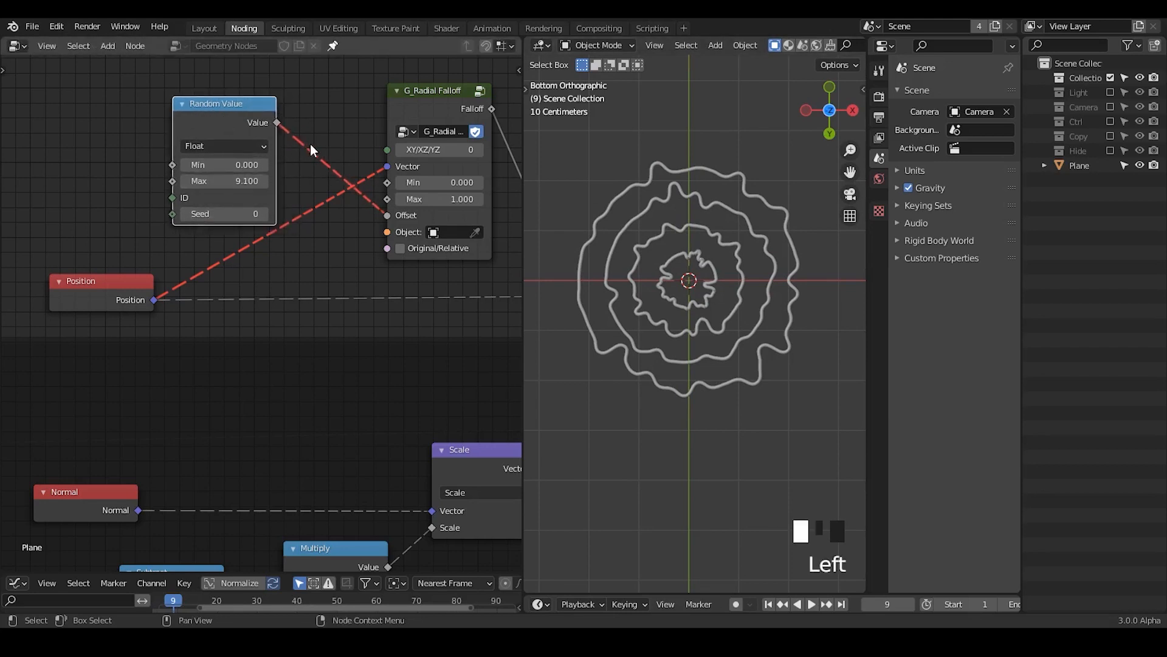
Step: Sketch temporary annotation strokes over the link between the Random Value and Radial Falloff nodes
{"action": "key", "text": "d"}
{"action": "left_click_drag", "start_coordinate": [327, 122], "coordinate": [297, 178]}
{"action": "mouse_move", "coordinate": [327, 130]}
{"action": "right_mouse_down"}
{"action": "mouse_move", "coordinate": [299, 180]}
{"action": "mouse_move", "coordinate": [327, 159]}
{"action": "right_mouse_up"}
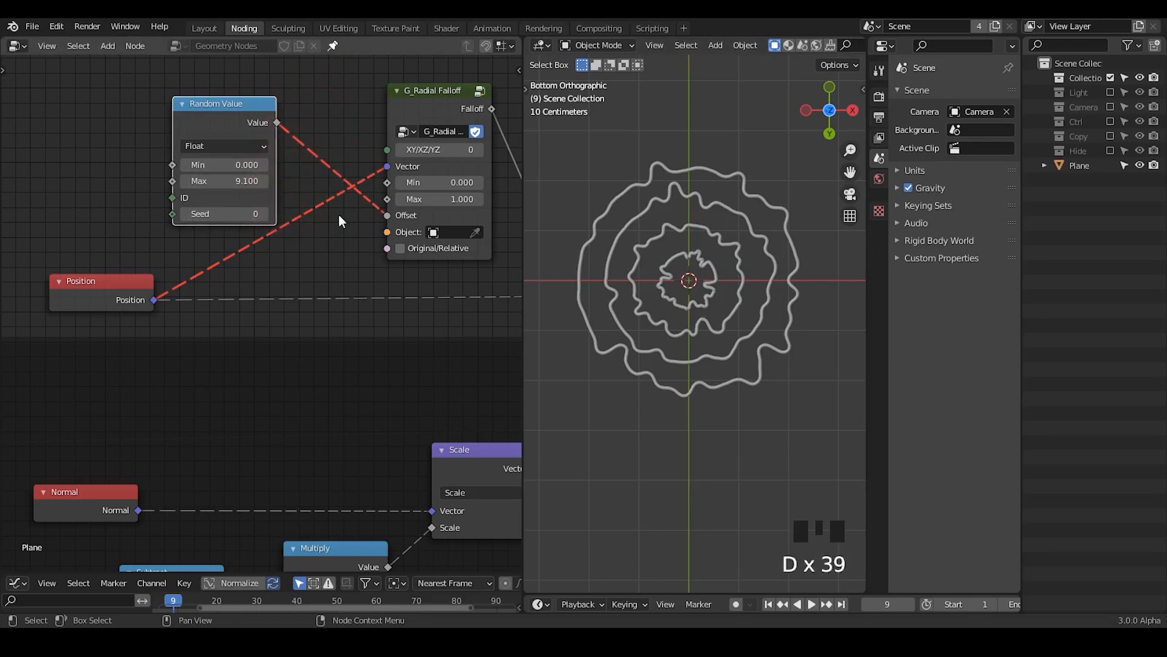
{"action": "middle_click_drag", "start_coordinate": [340, 278], "coordinate": [320, 272]}
{"action": "left_click_drag", "start_coordinate": [192, 110], "coordinate": [213, 104]}
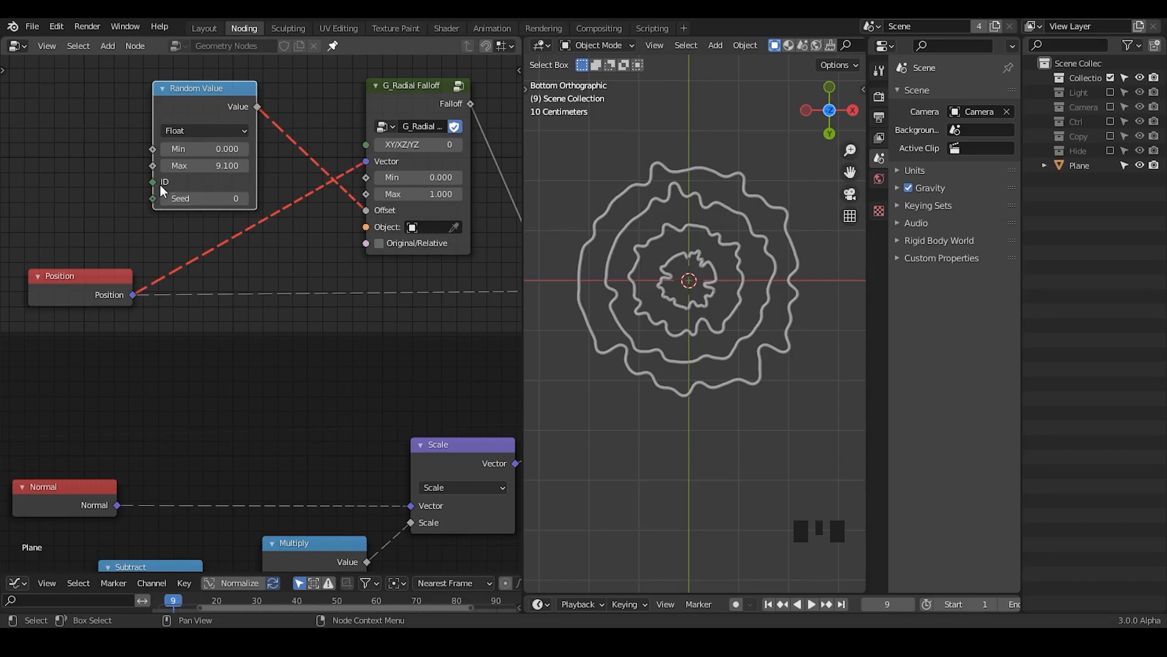
Step: Annotate small crosses on several points along the upper part of the outermost ring
{"action": "key", "text": "d"}
{"action": "key", "text": "d"}
{"action": "left_click", "coordinate": [637, 162]}
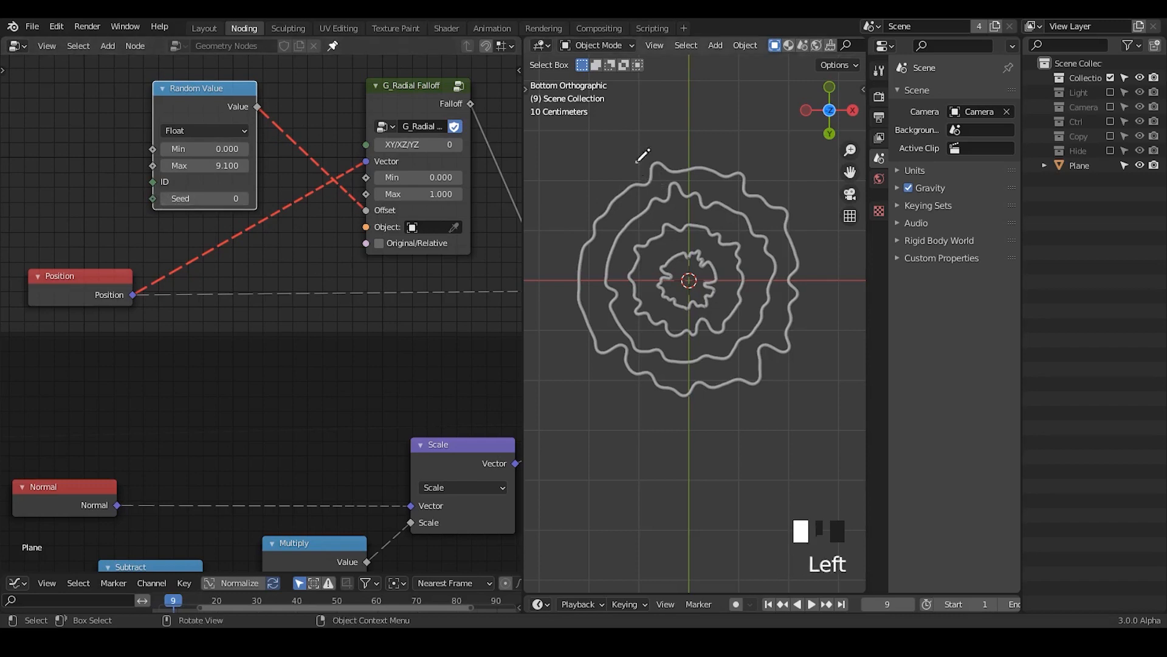
{"action": "key", "text": "d"}
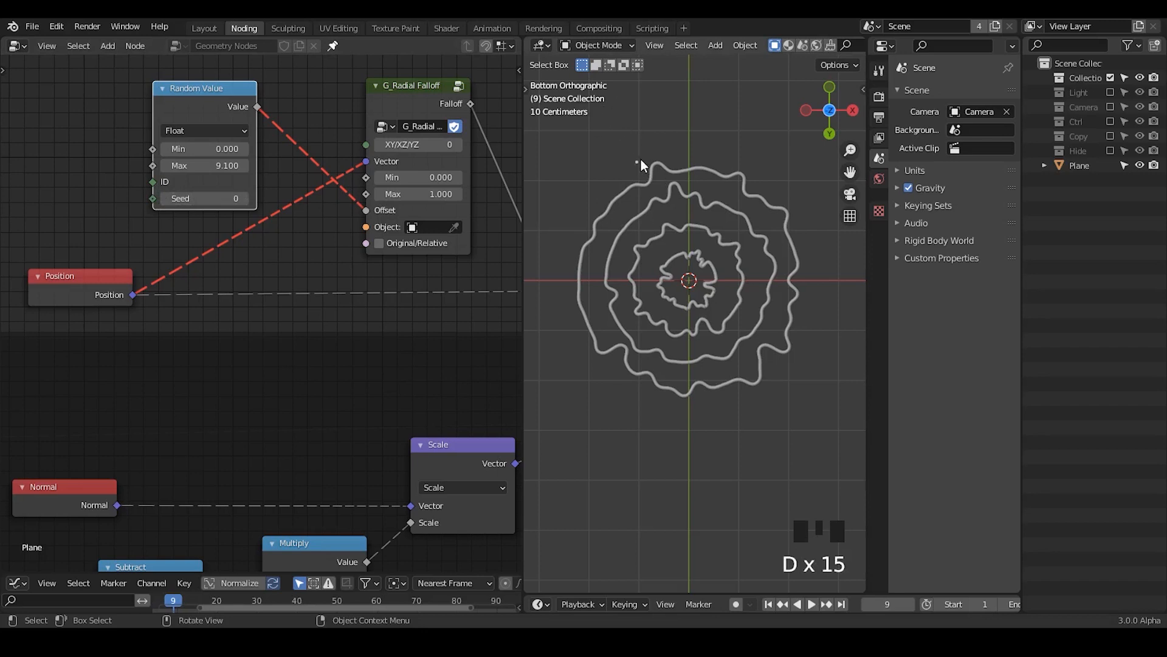
{"action": "key", "text": "d"}
{"action": "mouse_move", "coordinate": [648, 191]}
{"action": "left_mouse_down"}
{"action": "mouse_move", "coordinate": [638, 176]}
{"action": "mouse_move", "coordinate": [685, 178]}
{"action": "left_mouse_up"}
{"action": "left_click_drag", "start_coordinate": [693, 151], "coordinate": [663, 181]}
{"action": "left_click_drag", "start_coordinate": [698, 156], "coordinate": [712, 182]}
{"action": "left_click_drag", "start_coordinate": [712, 161], "coordinate": [699, 184]}
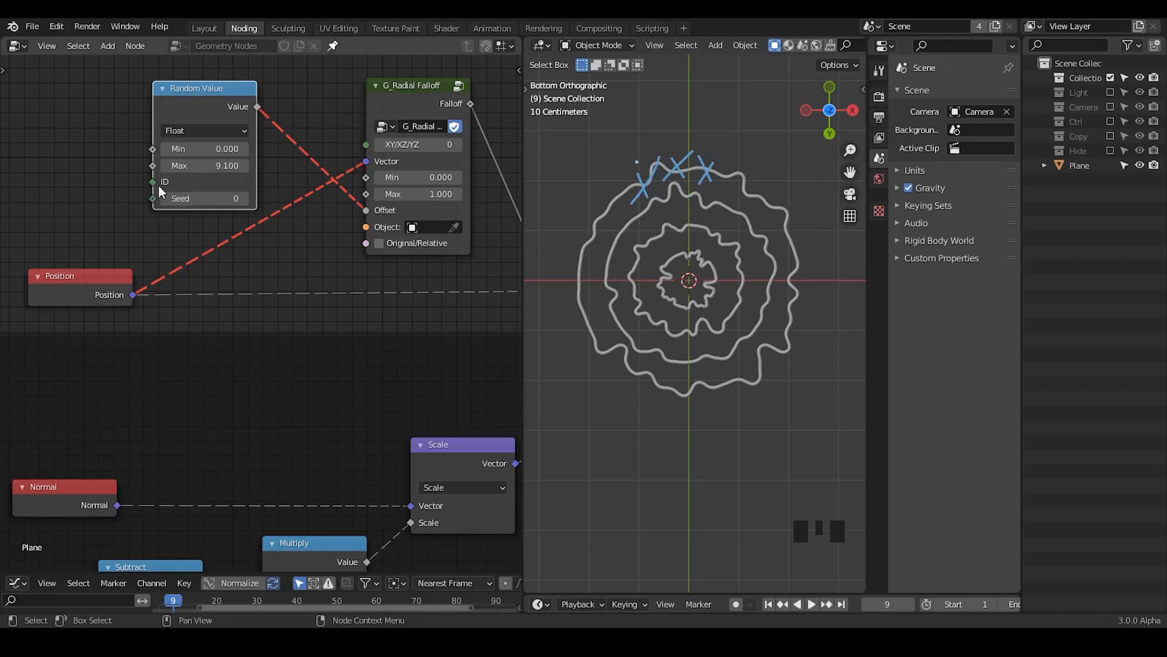
Step: Try a Seed of 1 on the Random Value node and return it to 0, erasing the cross annotations
{"action": "mouse_move", "coordinate": [151, 185]}
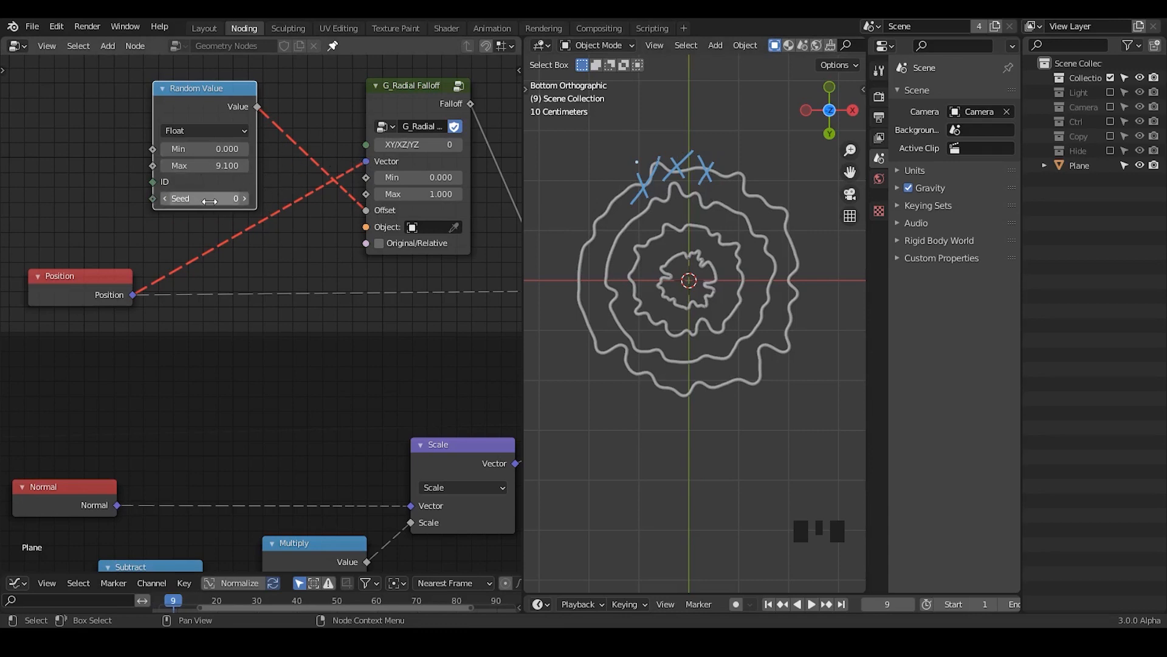
{"action": "left_click", "coordinate": [246, 199]}
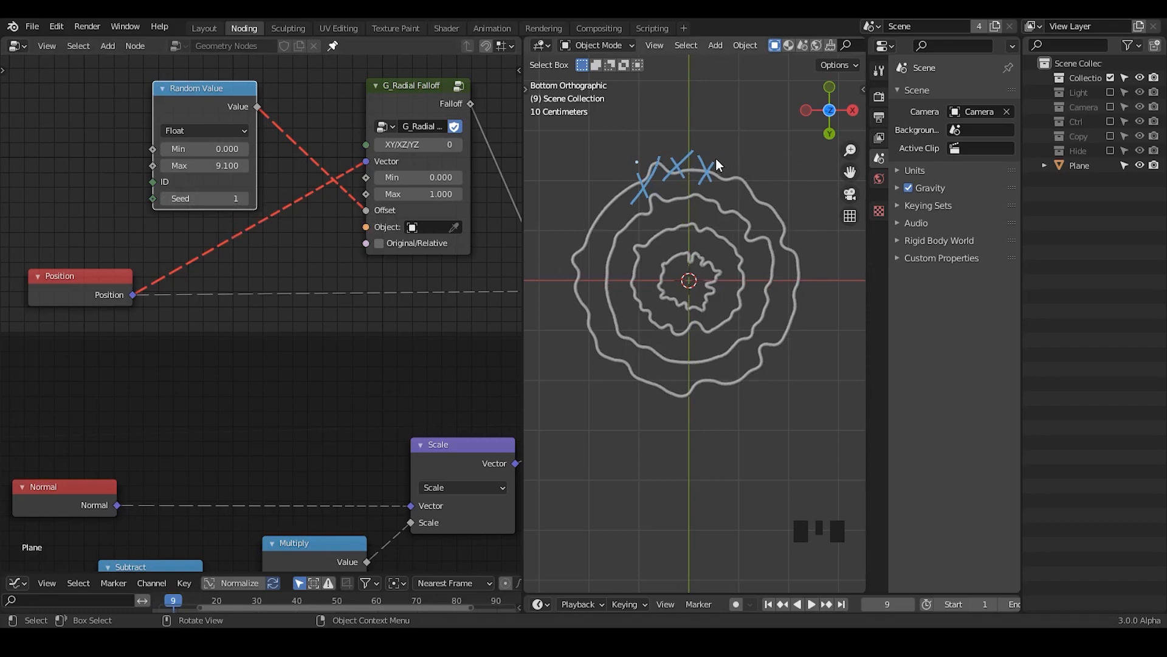
{"action": "mouse_move", "coordinate": [715, 154]}
{"action": "right_mouse_down"}
{"action": "mouse_move", "coordinate": [699, 130]}
{"action": "mouse_move", "coordinate": [687, 182]}
{"action": "right_mouse_up"}
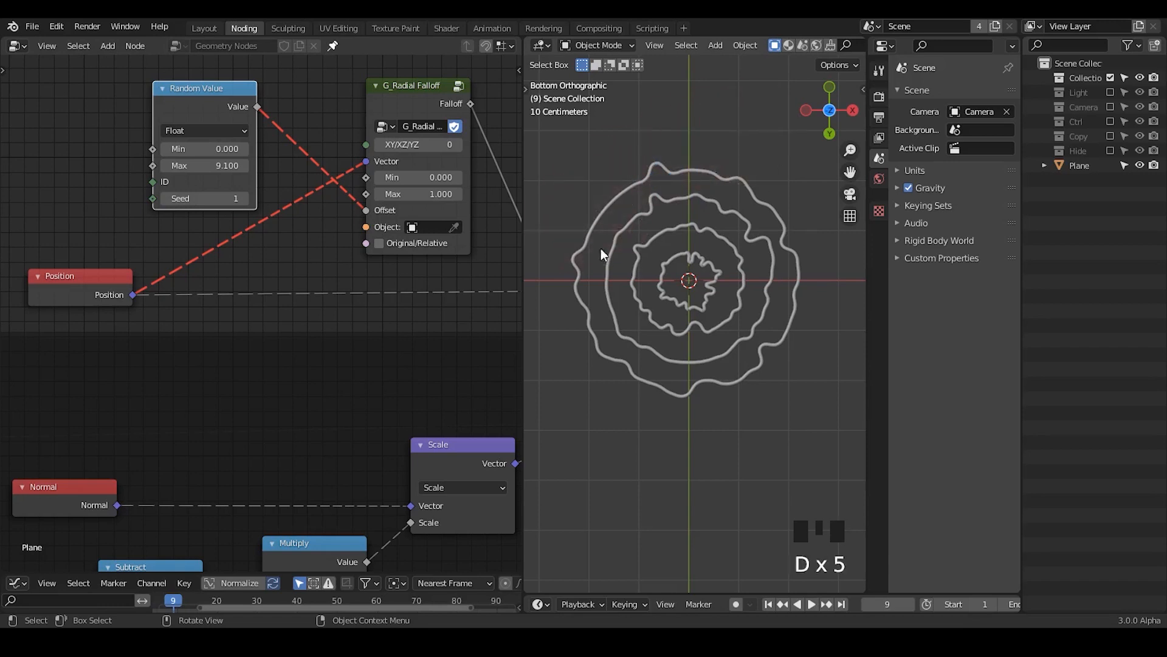
{"action": "left_click", "coordinate": [162, 200]}
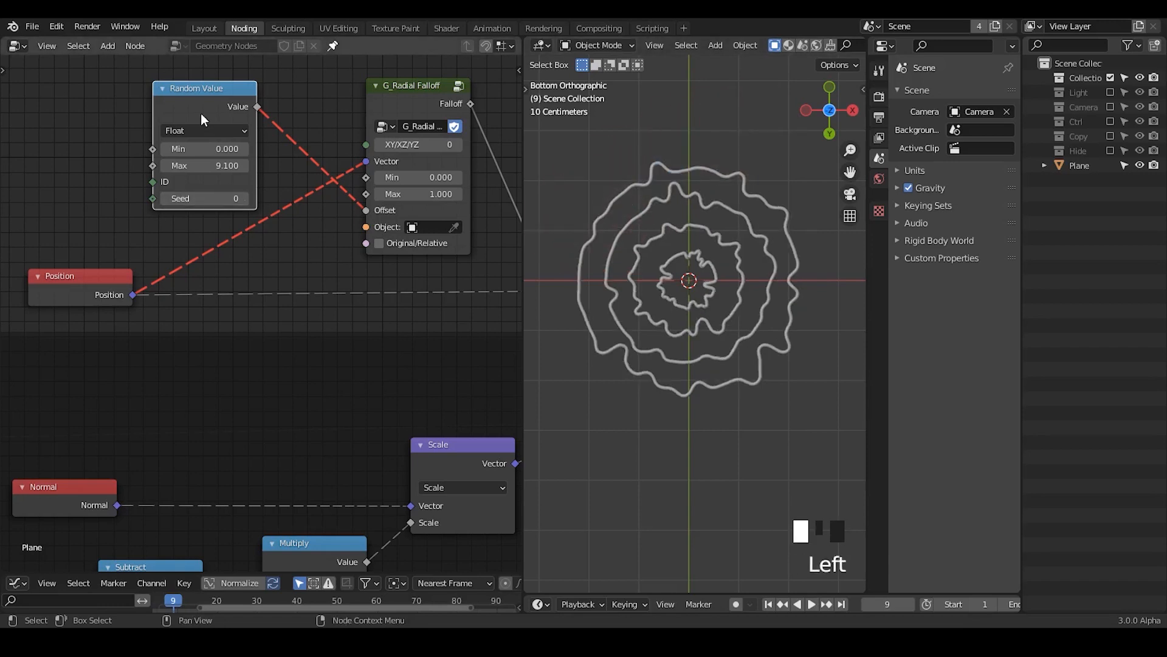
Step: Move the Random Value node closer to the Radial Falloff and the Position node further away from them
{"action": "left_click_drag", "start_coordinate": [200, 113], "coordinate": [254, 122]}
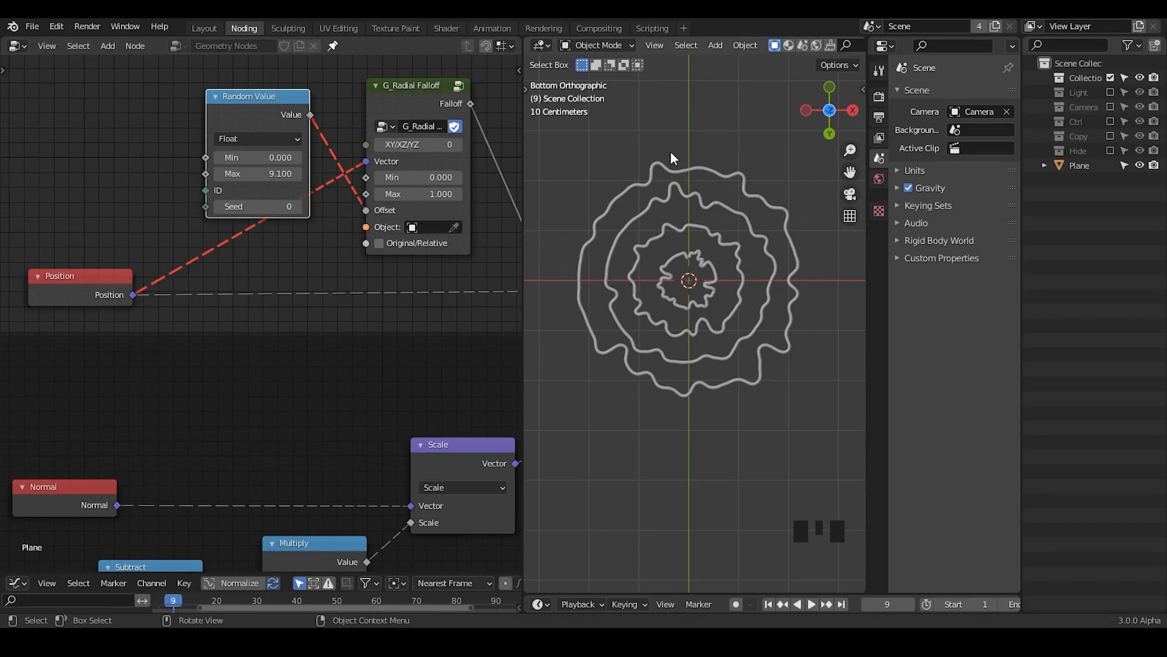
{"action": "left_click_drag", "start_coordinate": [122, 279], "coordinate": [75, 274]}
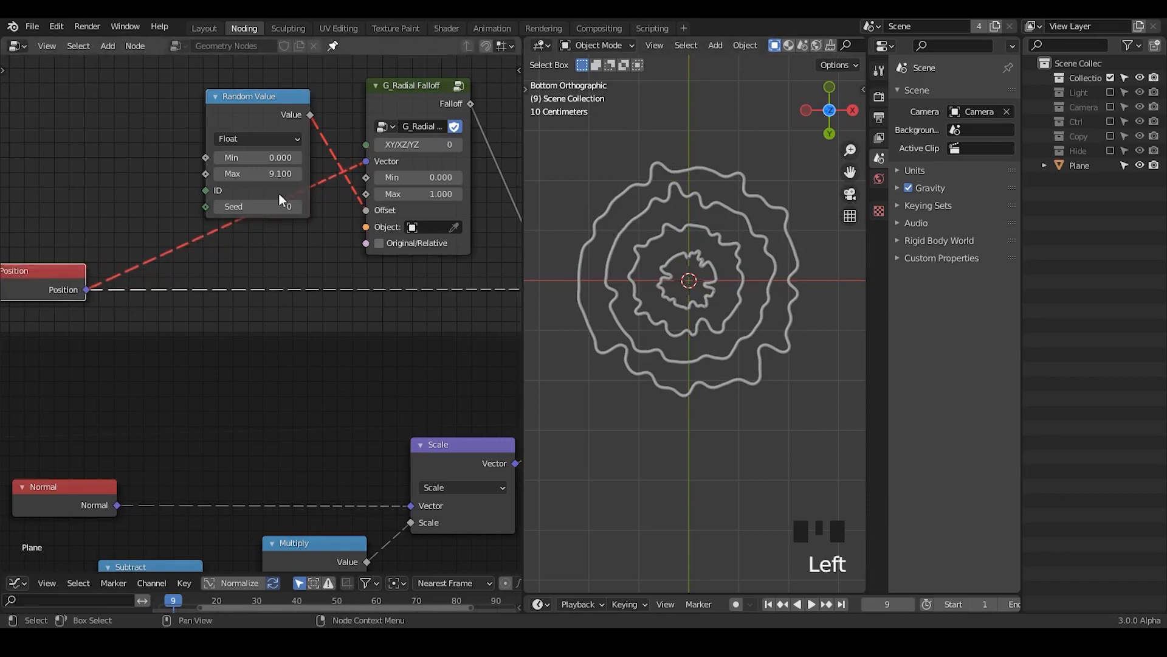
{"action": "left_click_drag", "start_coordinate": [225, 155], "coordinate": [235, 156]}
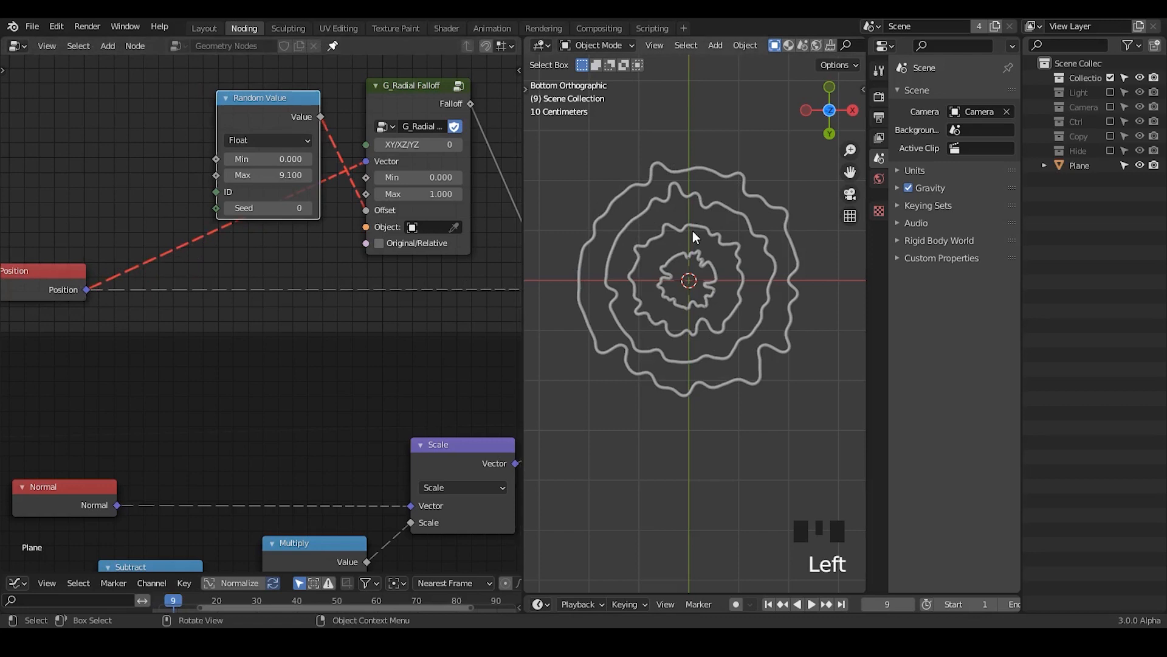
Step: Mute the Mix node that feeds the Set Position node so the rings are undisplaced
{"action": "middle_click_drag", "start_coordinate": [415, 262], "coordinate": [194, 233]}
{"action": "middle_click_drag", "start_coordinate": [397, 245], "coordinate": [166, 243]}
{"action": "left_click", "coordinate": [373, 178]}
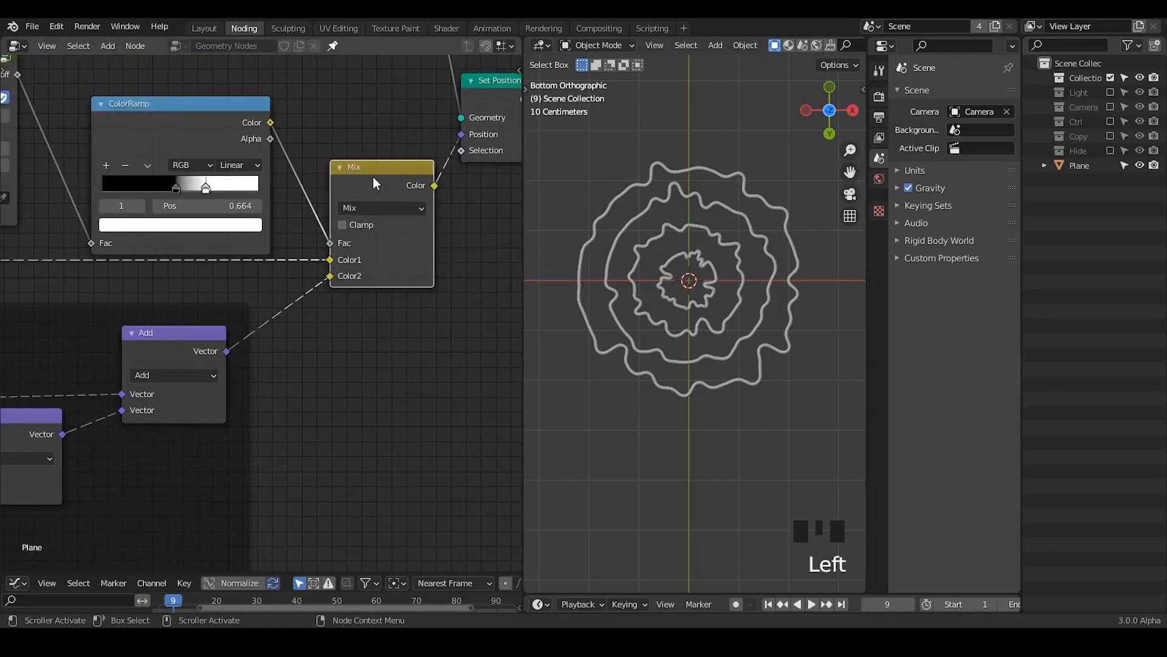
{"action": "key", "text": "m"}
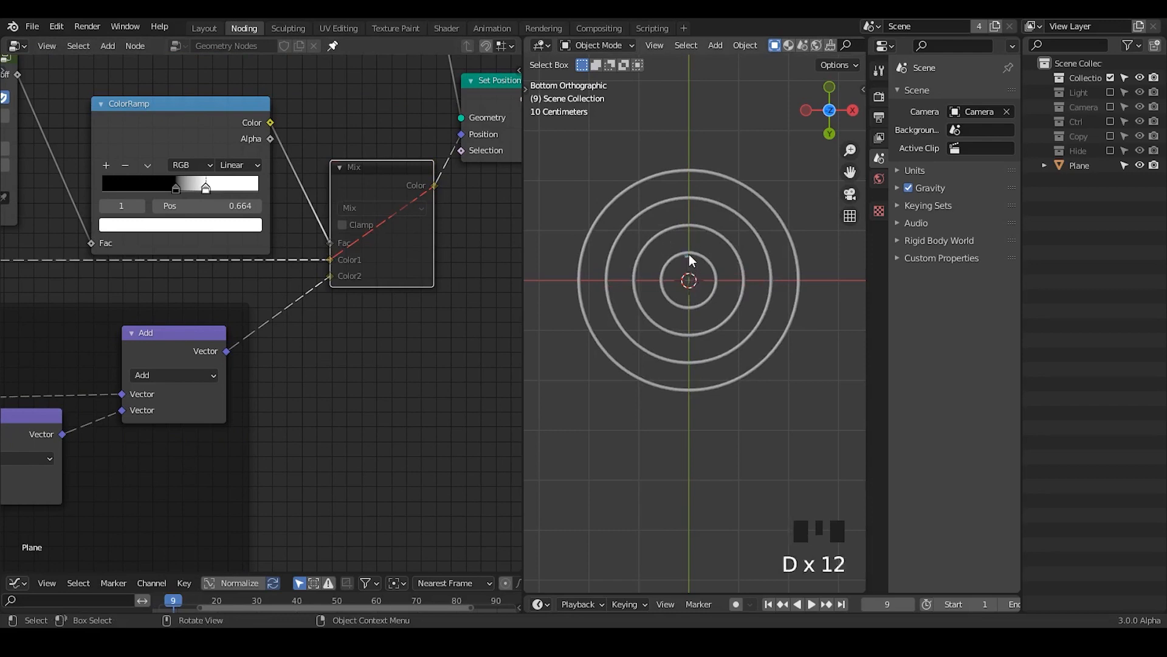
Step: Annotate around the innermost ring's centre, clear the marks, and unmute the Mix node
{"action": "mouse_move", "coordinate": [679, 264]}
{"action": "left_mouse_down"}
{"action": "mouse_move", "coordinate": [702, 263]}
{"action": "mouse_move", "coordinate": [688, 283]}
{"action": "left_mouse_up"}
{"action": "left_click_drag", "start_coordinate": [682, 277], "coordinate": [697, 274]}
{"action": "mouse_move", "coordinate": [712, 237]}
{"action": "right_mouse_down"}
{"action": "mouse_move", "coordinate": [656, 310]}
{"action": "mouse_move", "coordinate": [696, 257]}
{"action": "right_mouse_up"}
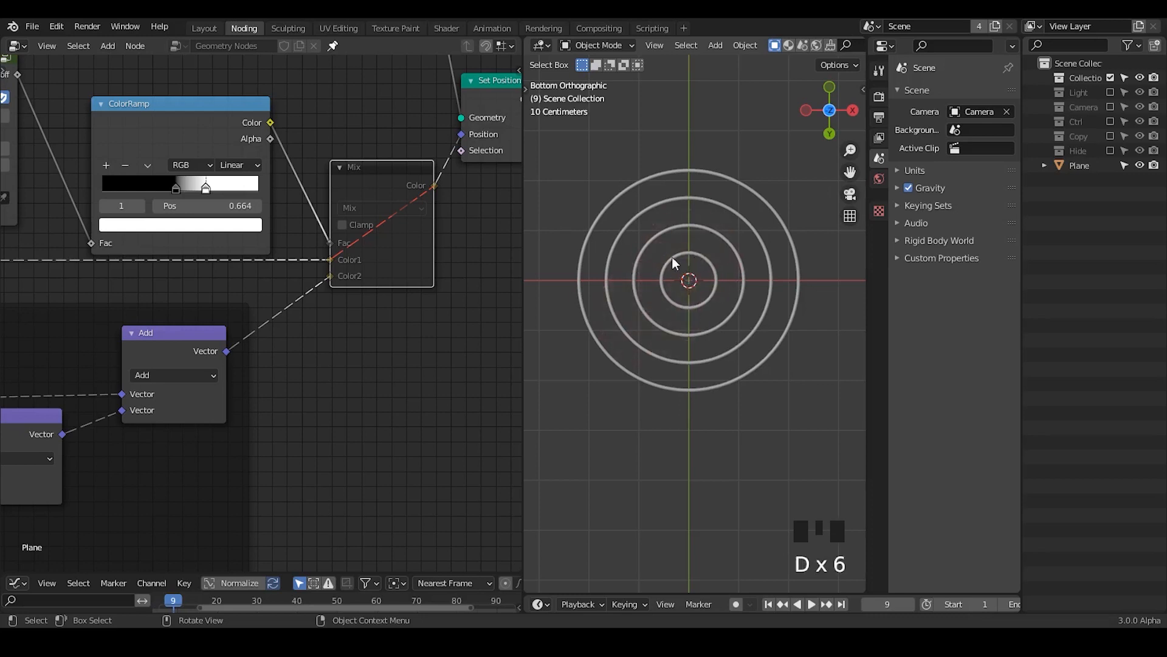
{"action": "left_click", "coordinate": [385, 176]}
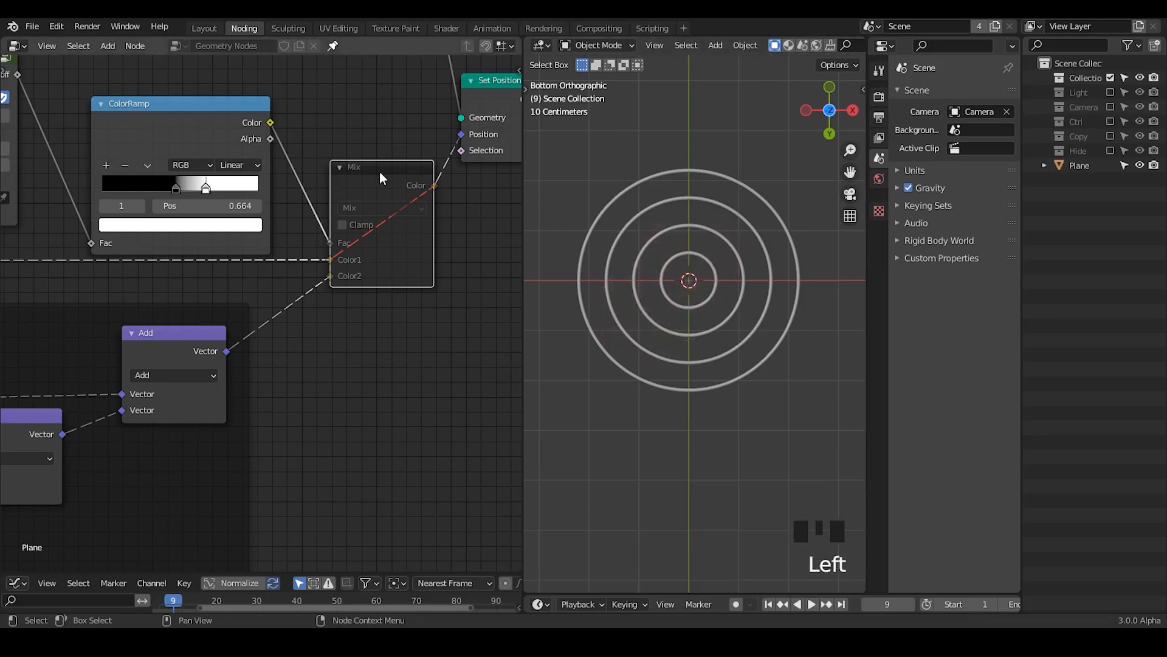
{"action": "key", "text": "m"}
{"action": "middle_click_drag", "start_coordinate": [2, 291], "coordinate": [380, 266]}
{"action": "middle_click_drag", "start_coordinate": [122, 266], "coordinate": [387, 261]}
{"action": "left_click_drag", "start_coordinate": [239, 218], "coordinate": [131, 214]}
{"action": "key", "text": "ctrl+a"}
{"action": "type", "text": "sepa"}
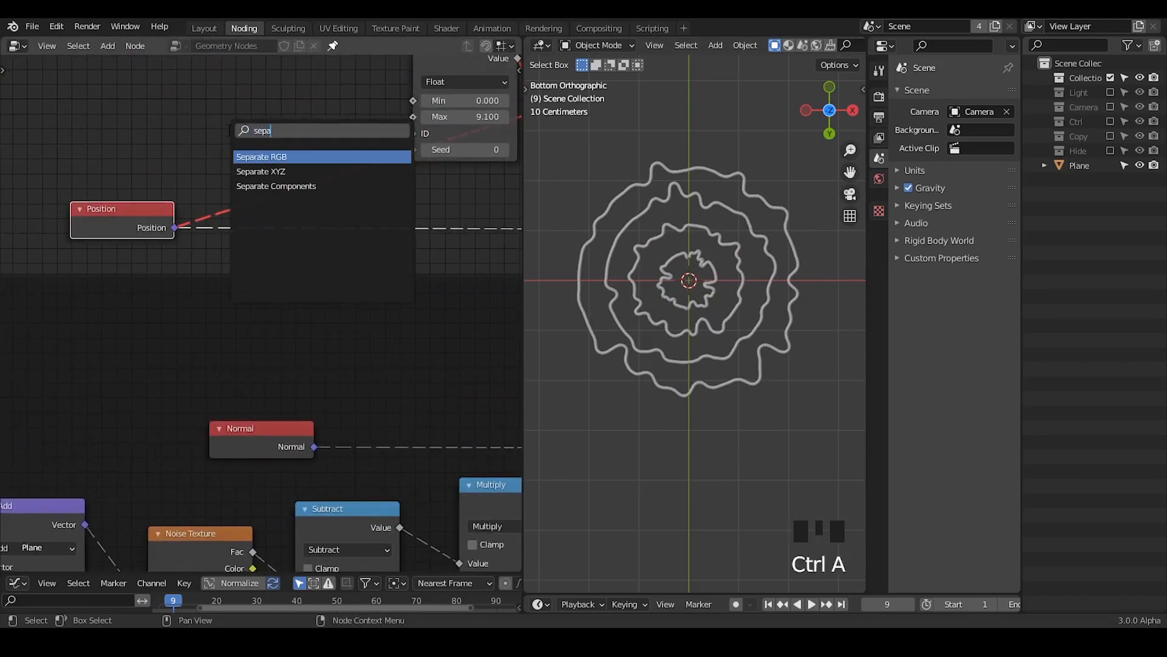
{"action": "type", "text": "ra"}
{"action": "key", "text": "BackSpace"}
{"action": "key", "text": "BackSpace"}
{"action": "key", "text": "BackSpace"}
{"action": "key", "text": "BackSpace"}
{"action": "key", "text": "BackSpace"}
{"action": "key", "text": "BackSpace"}
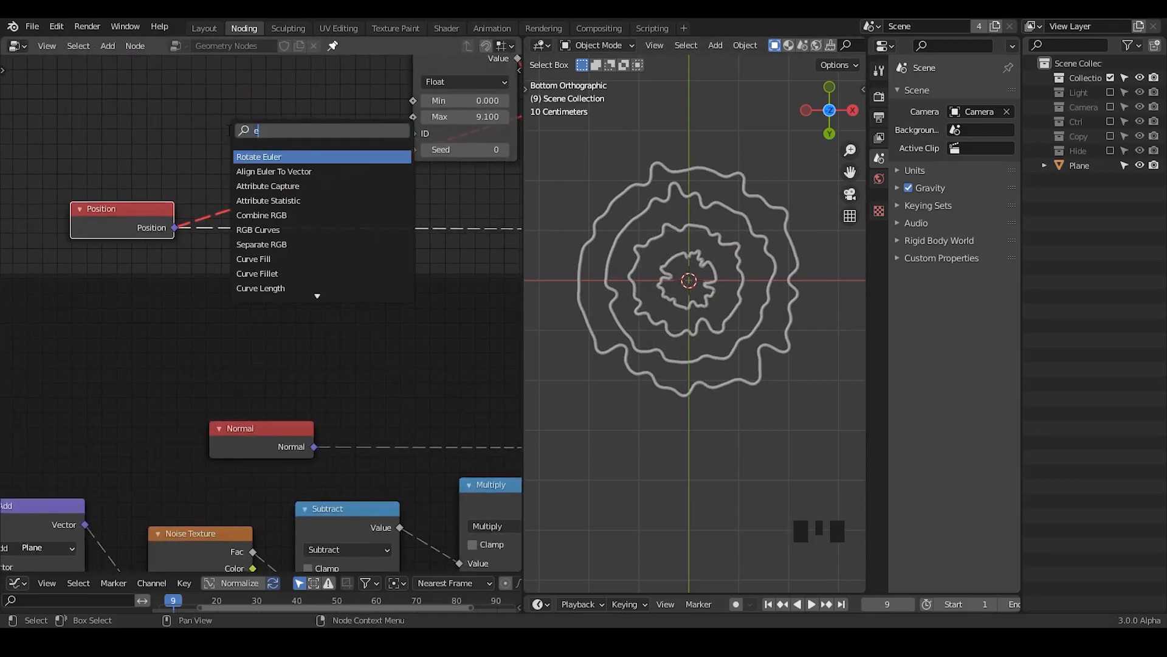
{"action": "type", "text": "vecto rma"}
{"action": "key", "text": "Return"}
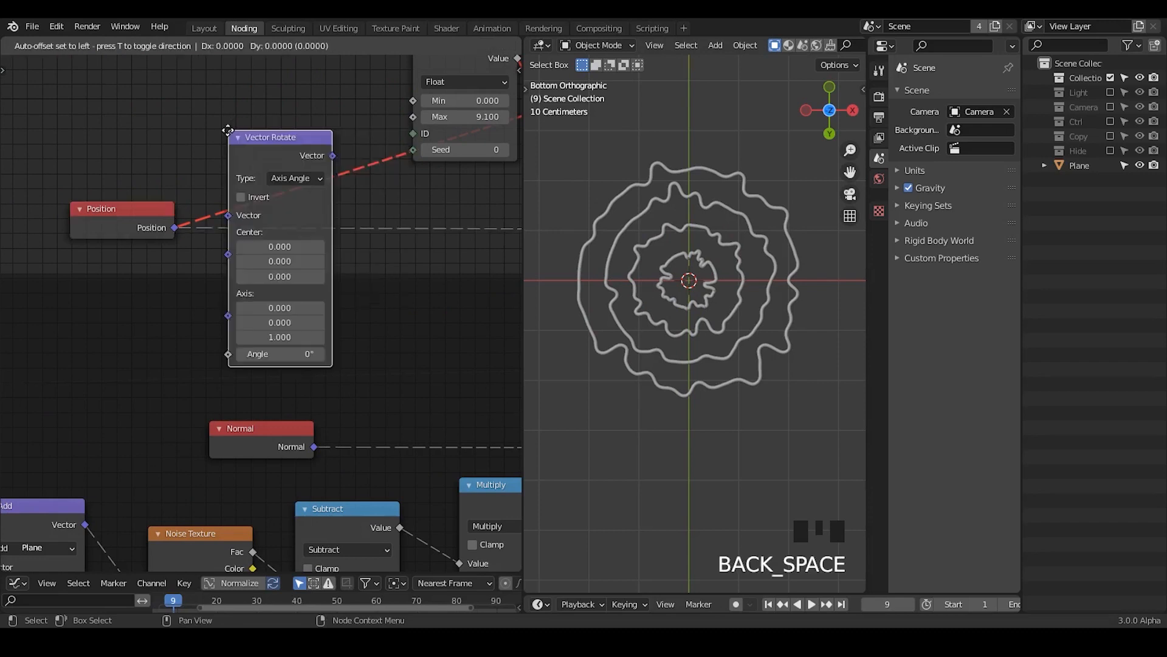
{"action": "left_click", "coordinate": [32, 155]}
{"action": "key", "text": "x"}
Step: Add a Vector Math node, set its operation to Length, and connect the Position output to its Vector input
{"action": "middle_click_drag", "start_coordinate": [130, 157], "coordinate": [103, 266]}
{"action": "key", "text": "ctrl+a"}
{"action": "type", "text": "vector math"}
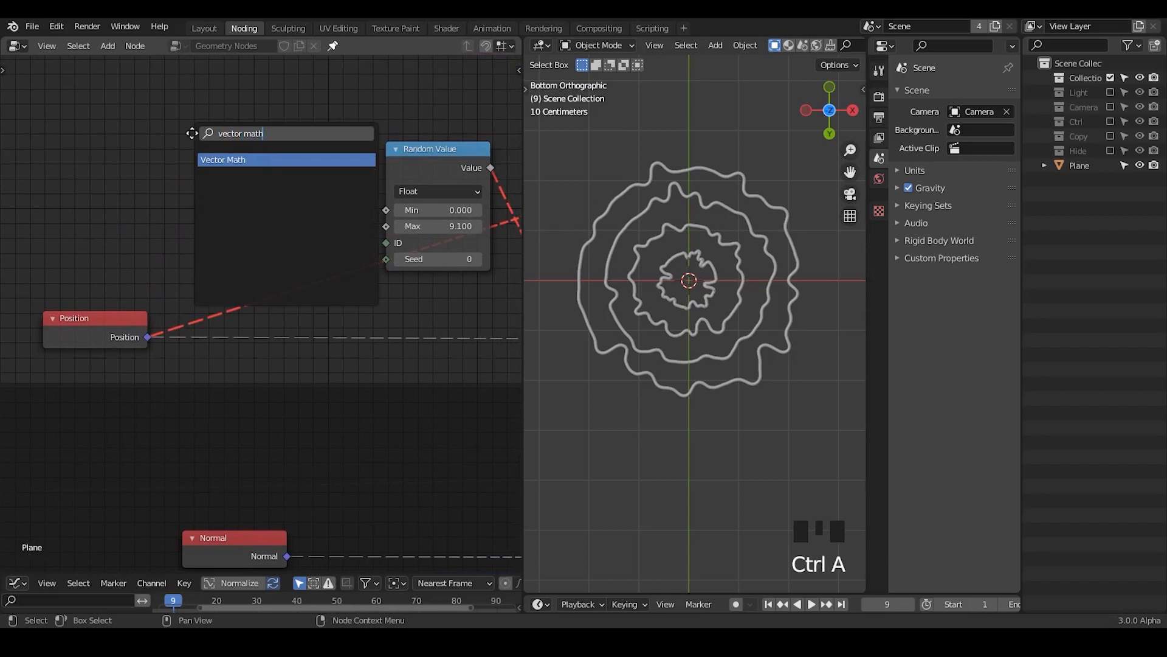
{"action": "key", "text": "Return"}
{"action": "left_click", "coordinate": [228, 67]}
{"action": "left_click", "coordinate": [271, 125]}
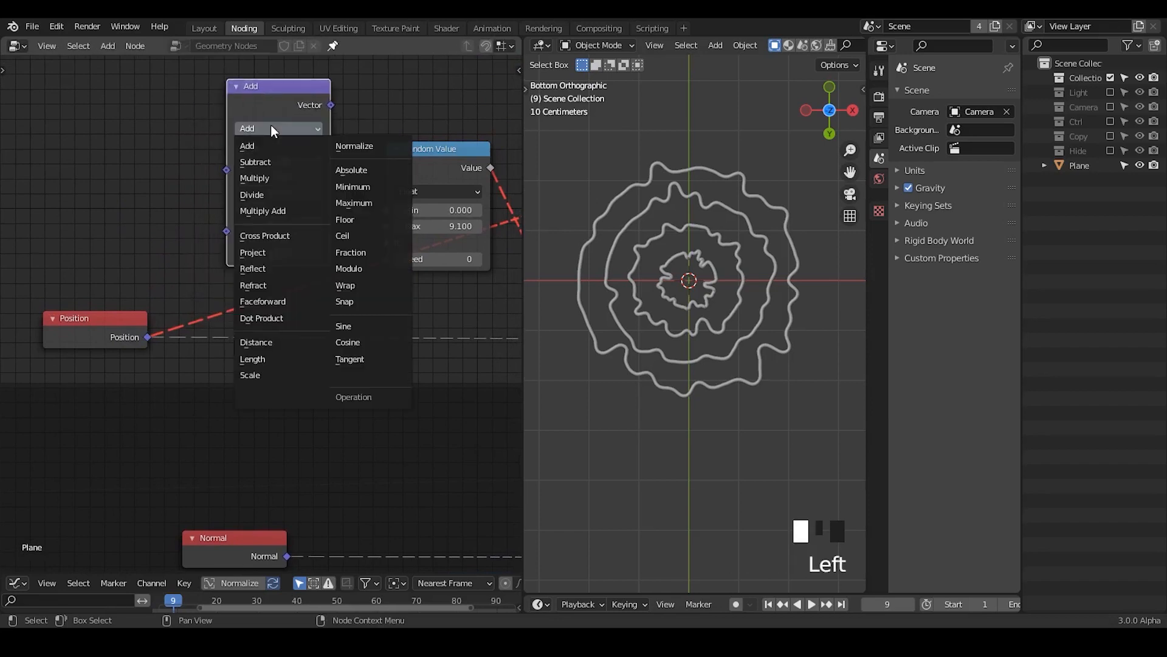
{"action": "left_click", "coordinate": [280, 357]}
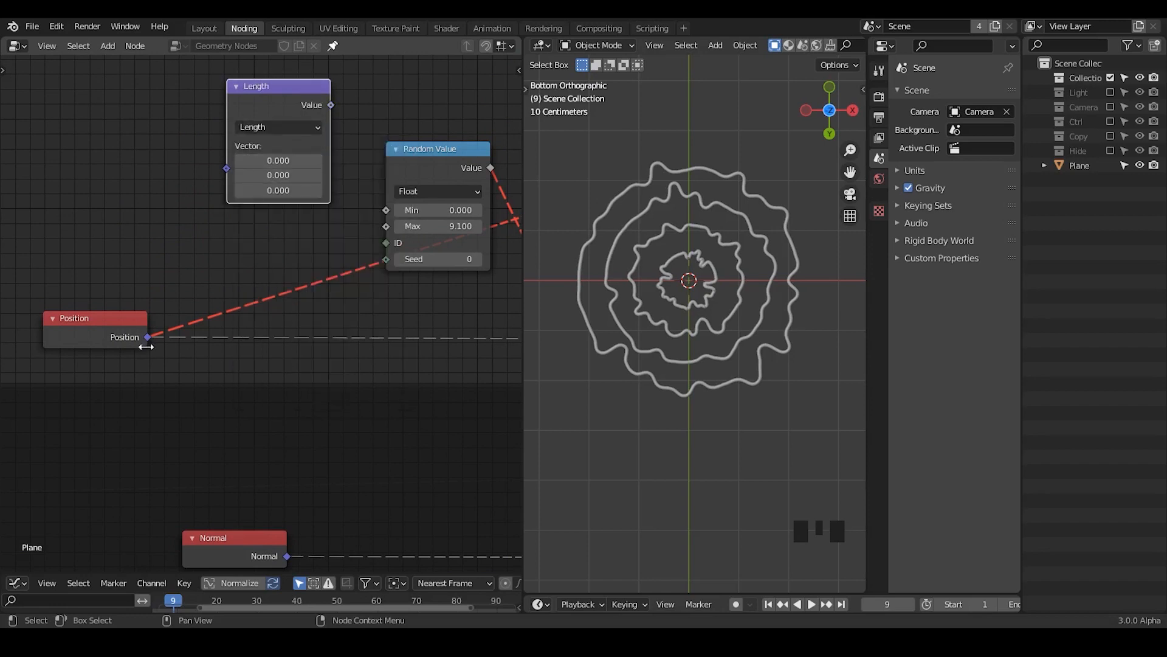
{"action": "left_click_drag", "start_coordinate": [148, 338], "coordinate": [226, 169]}
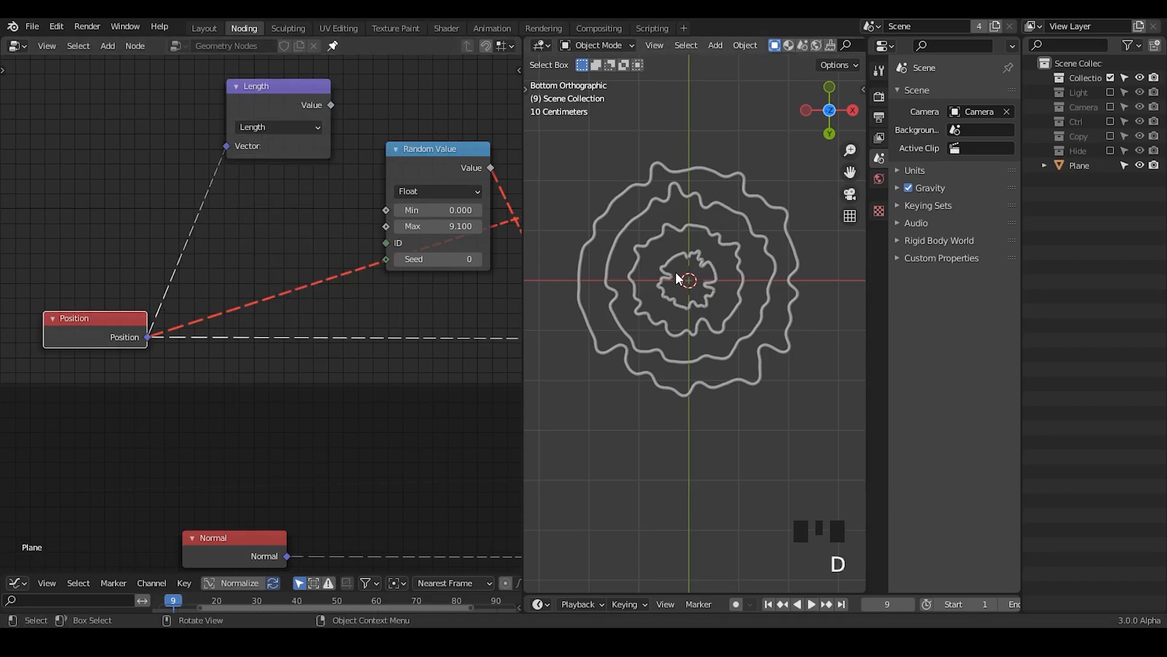
Step: Try the Distance operation on the Length node and switch it back to Length
{"action": "left_click", "coordinate": [265, 129]}
{"action": "left_click", "coordinate": [274, 333]}
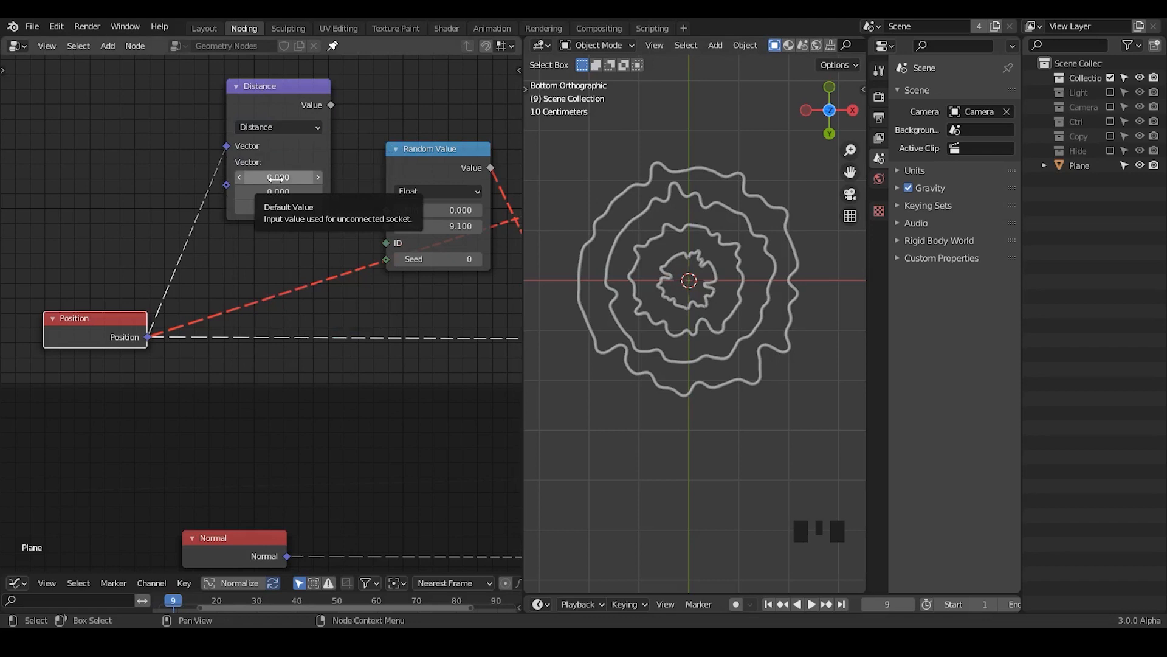
{"action": "left_click", "coordinate": [286, 126]}
{"action": "left_click", "coordinate": [273, 359]}
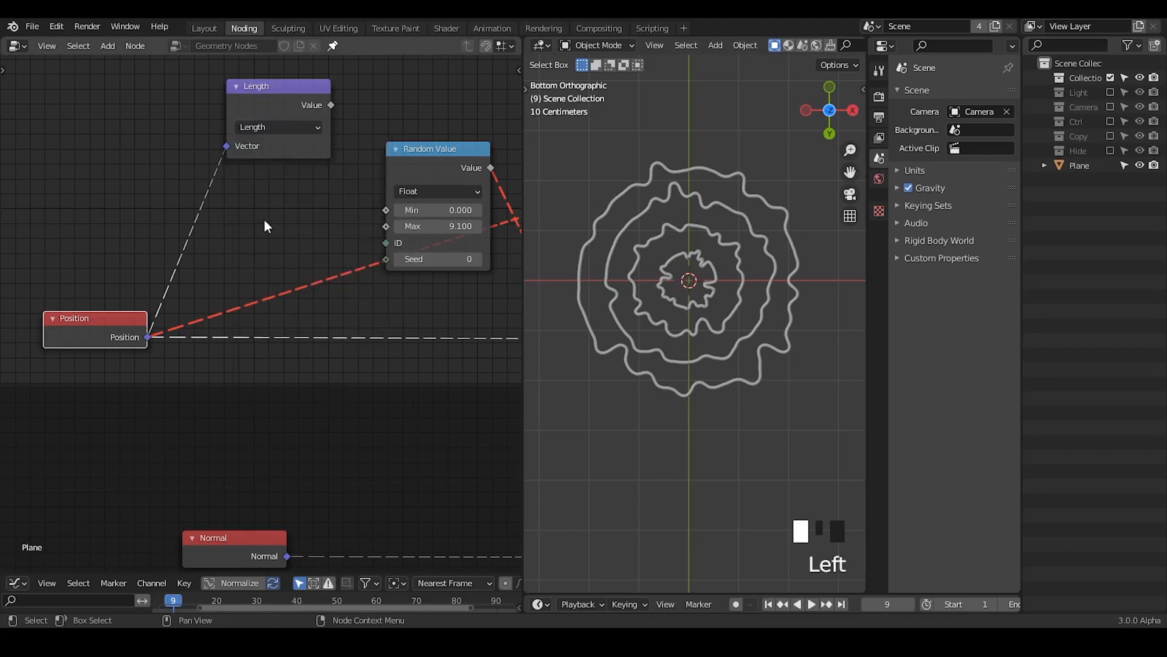
Step: Connect the Length value to the Random Value node's ID input, and set its Max to 8.900 and Seed to 1
{"action": "left_click_drag", "start_coordinate": [276, 104], "coordinate": [386, 242]}
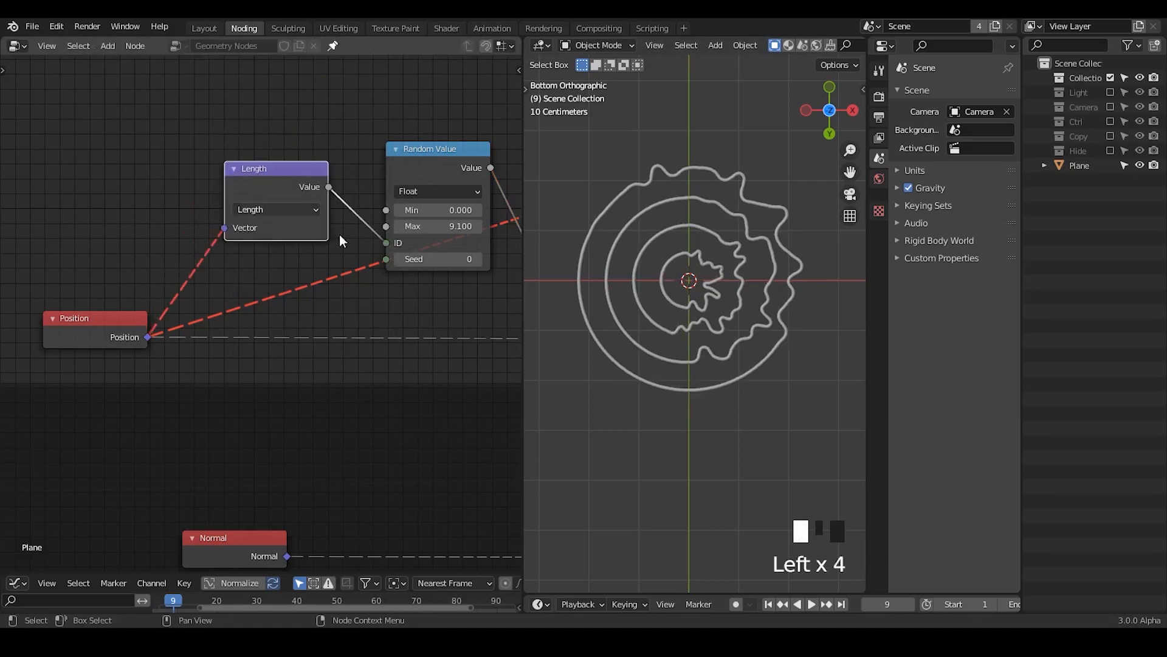
{"action": "middle_click_drag", "start_coordinate": [339, 235], "coordinate": [182, 221]}
{"action": "mouse_move", "coordinate": [286, 212]}
{"action": "left_mouse_down"}
{"action": "mouse_move", "coordinate": [304, 212]}
{"action": "mouse_move", "coordinate": [283, 213]}
{"action": "left_mouse_up"}
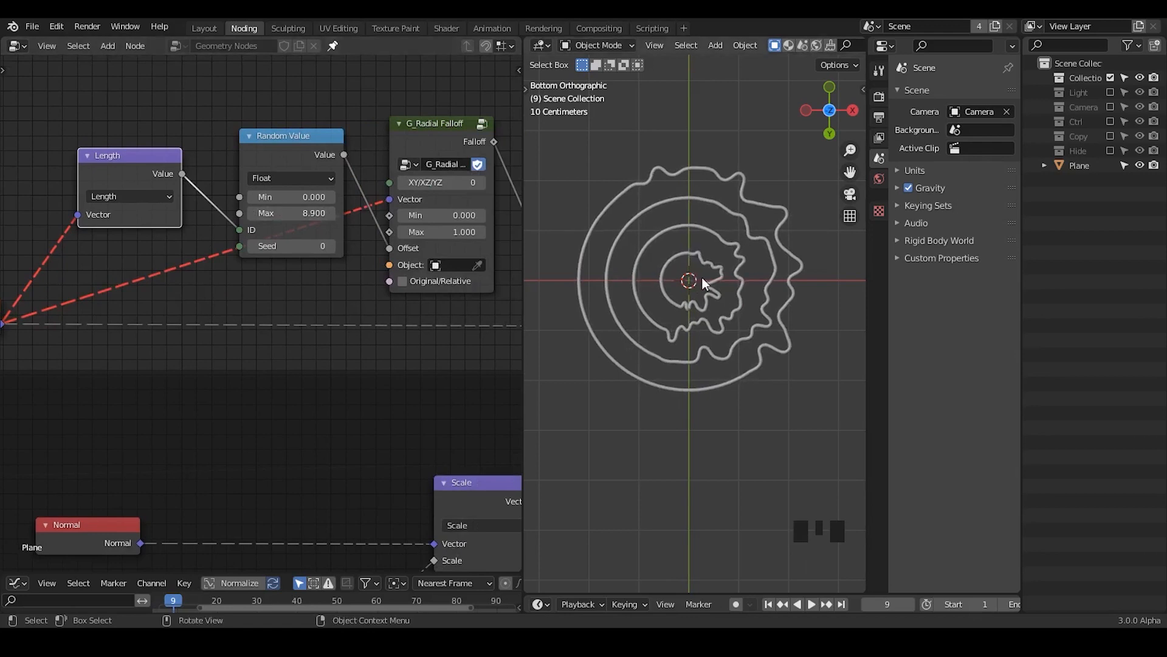
{"action": "left_click", "coordinate": [332, 246]}
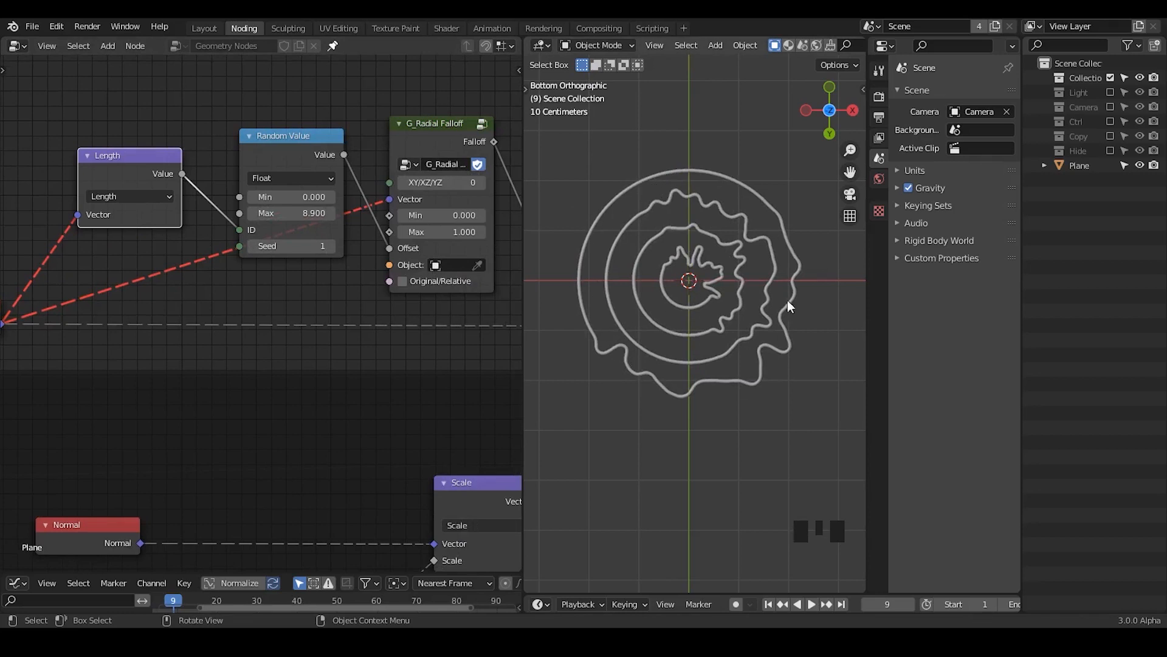
Step: Trace the displaced sectors of the outermost and innermost rings with freehand annotations, and erase the marks
{"action": "mouse_move", "coordinate": [599, 334]}
{"action": "left_mouse_down"}
{"action": "mouse_move", "coordinate": [589, 359]}
{"action": "mouse_move", "coordinate": [649, 389]}
{"action": "mouse_move", "coordinate": [742, 382]}
{"action": "left_mouse_up"}
{"action": "left_click_drag", "start_coordinate": [792, 326], "coordinate": [777, 224]}
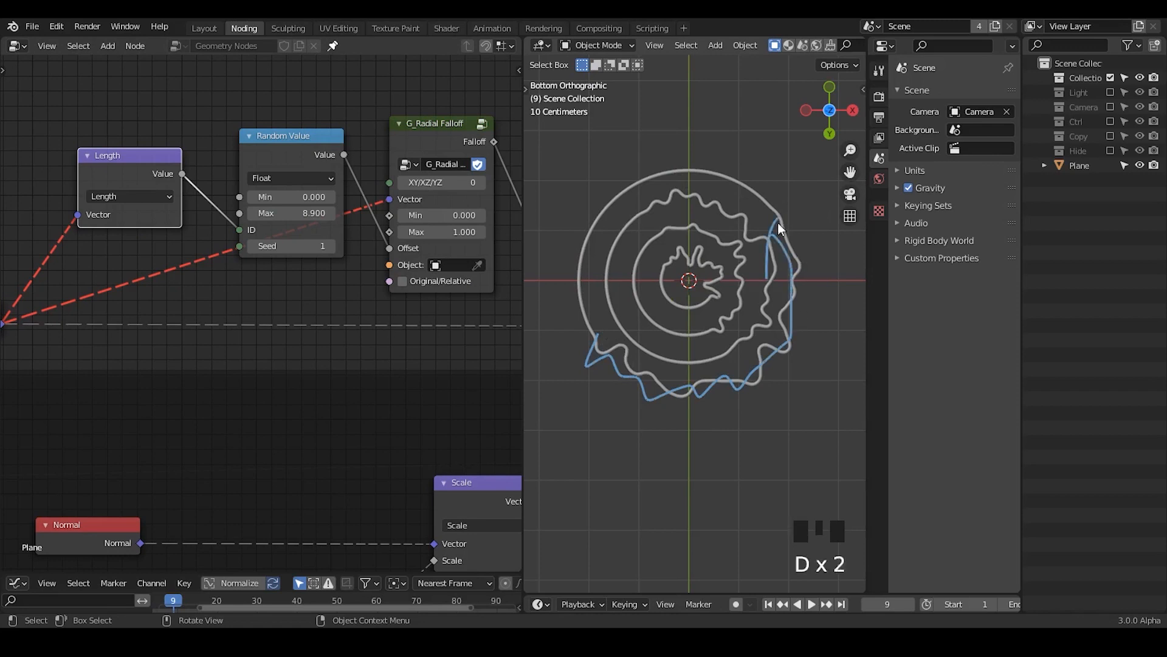
{"action": "right_click_drag", "start_coordinate": [782, 207], "coordinate": [775, 241]}
{"action": "left_click_drag", "start_coordinate": [795, 307], "coordinate": [811, 243]}
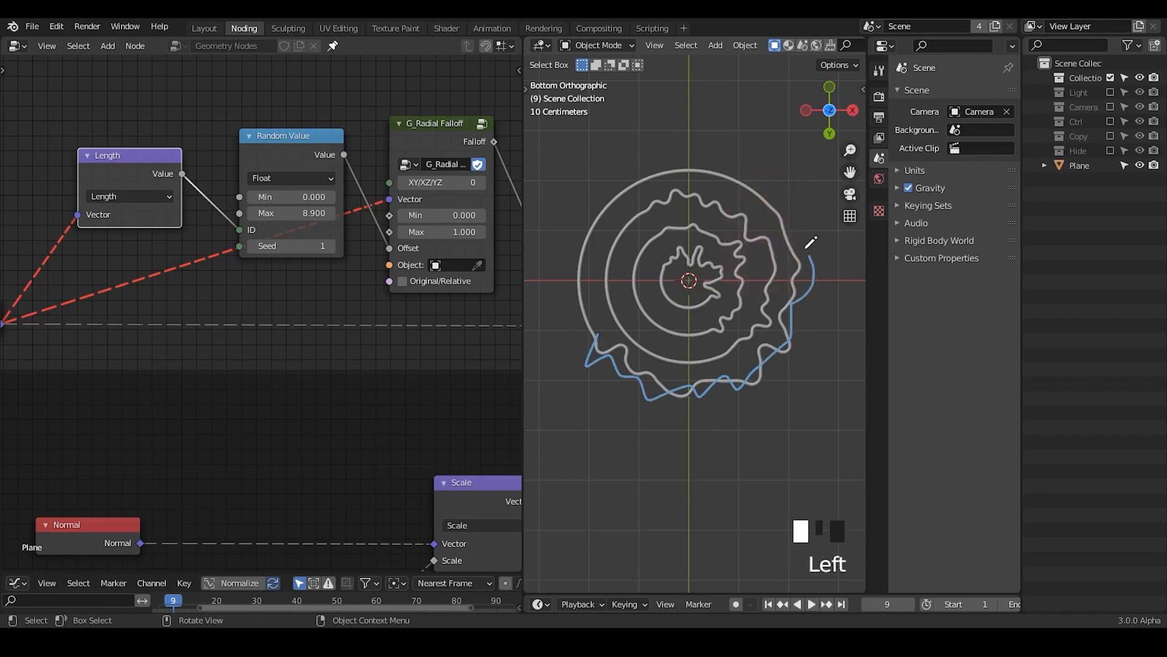
{"action": "key", "text": "d"}
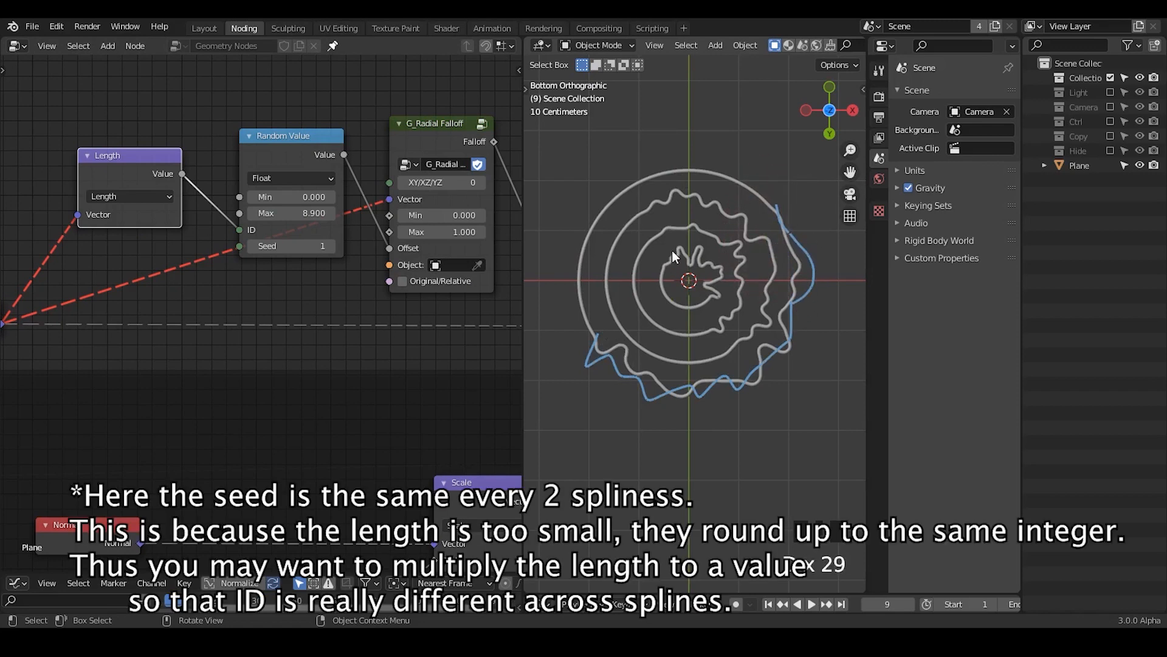
{"action": "left_click_drag", "start_coordinate": [666, 253], "coordinate": [664, 268]}
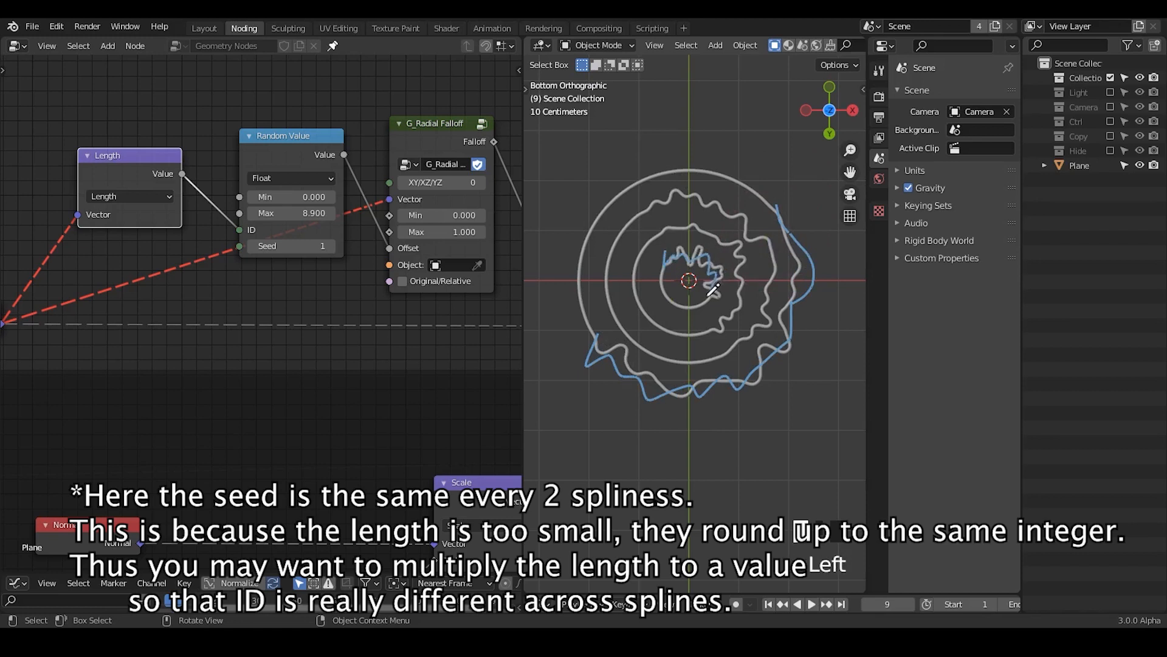
{"action": "key", "text": "d"}
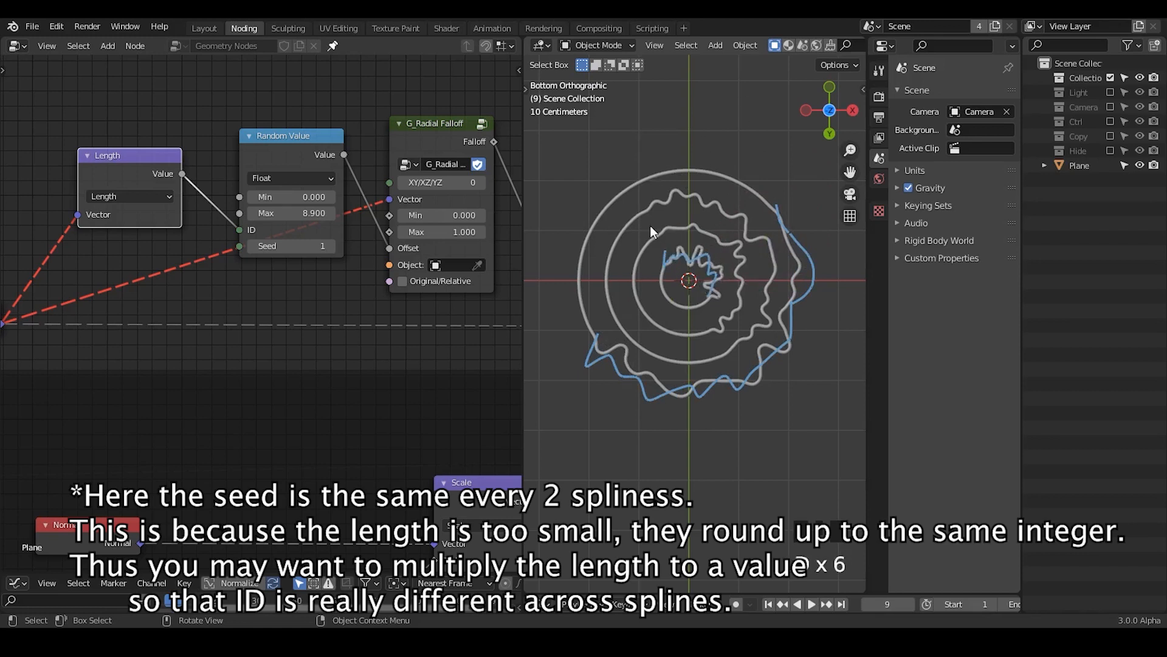
{"action": "mouse_move", "coordinate": [651, 232]}
{"action": "right_mouse_down"}
{"action": "mouse_move", "coordinate": [590, 325]}
{"action": "mouse_move", "coordinate": [824, 226]}
{"action": "mouse_move", "coordinate": [740, 371]}
{"action": "mouse_move", "coordinate": [723, 368]}
{"action": "right_mouse_up"}
Step: Narrow the ColorRamp's gradient by bringing the black stop close to the white stop at position 0.518, and reposition the node
{"action": "middle_click_drag", "start_coordinate": [440, 314], "coordinate": [174, 299]}
{"action": "left_click", "coordinate": [367, 239]}
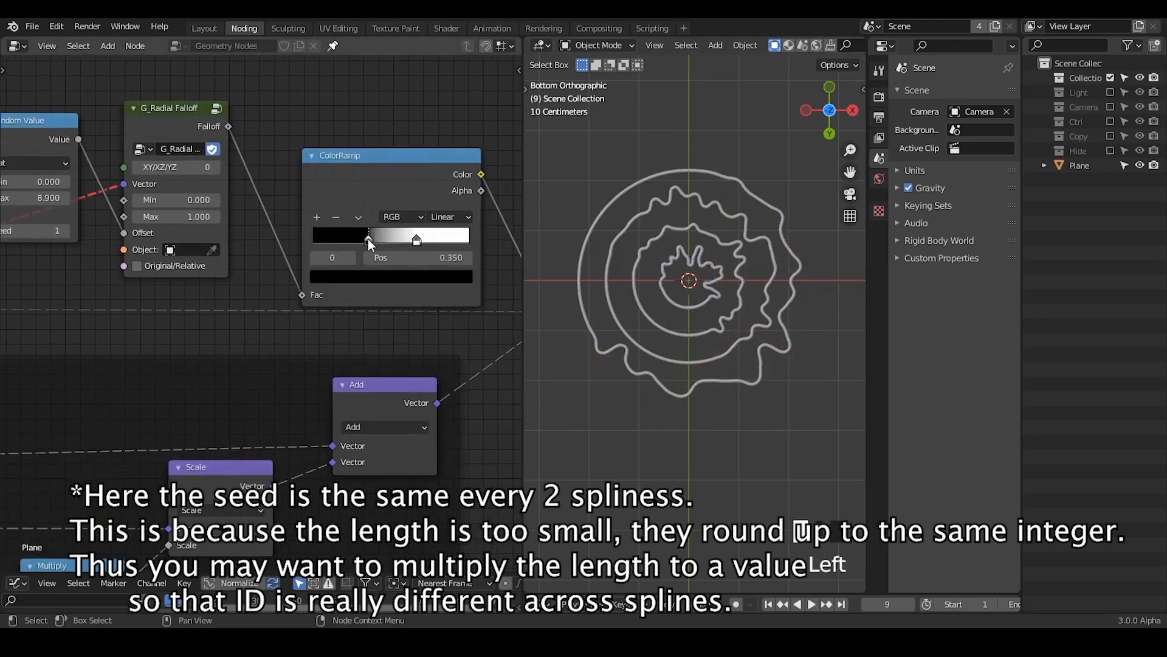
{"action": "mouse_move", "coordinate": [416, 239]}
{"action": "left_mouse_down"}
{"action": "mouse_move", "coordinate": [383, 237]}
{"action": "mouse_move", "coordinate": [396, 241]}
{"action": "left_mouse_up"}
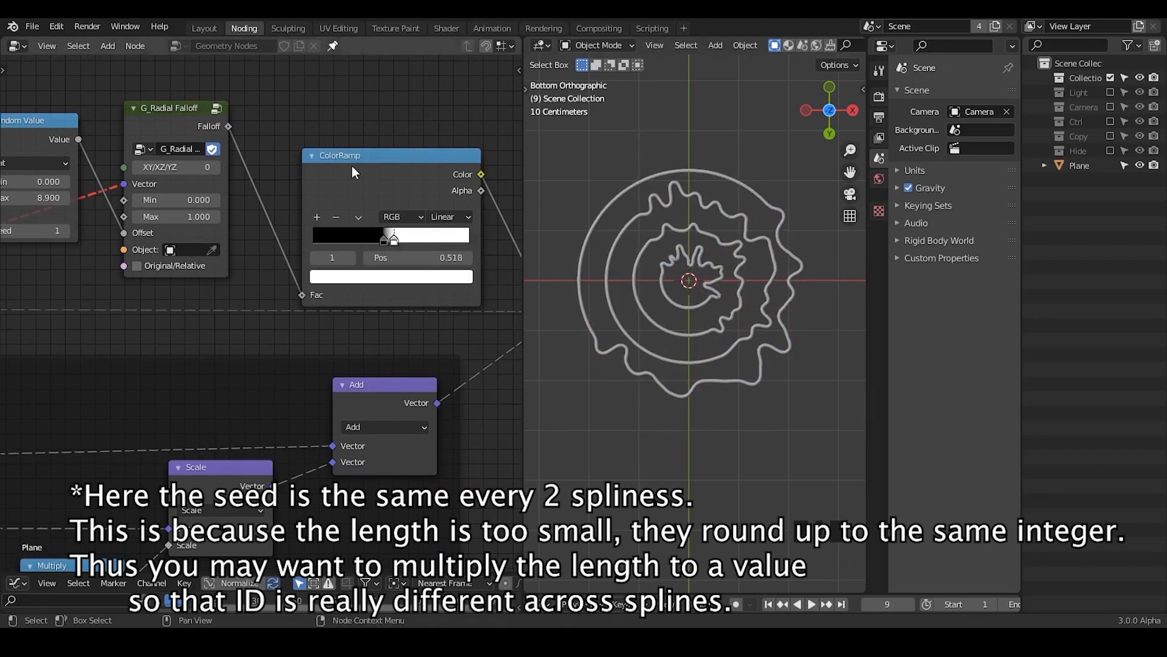
{"action": "left_click_drag", "start_coordinate": [357, 176], "coordinate": [375, 163]}
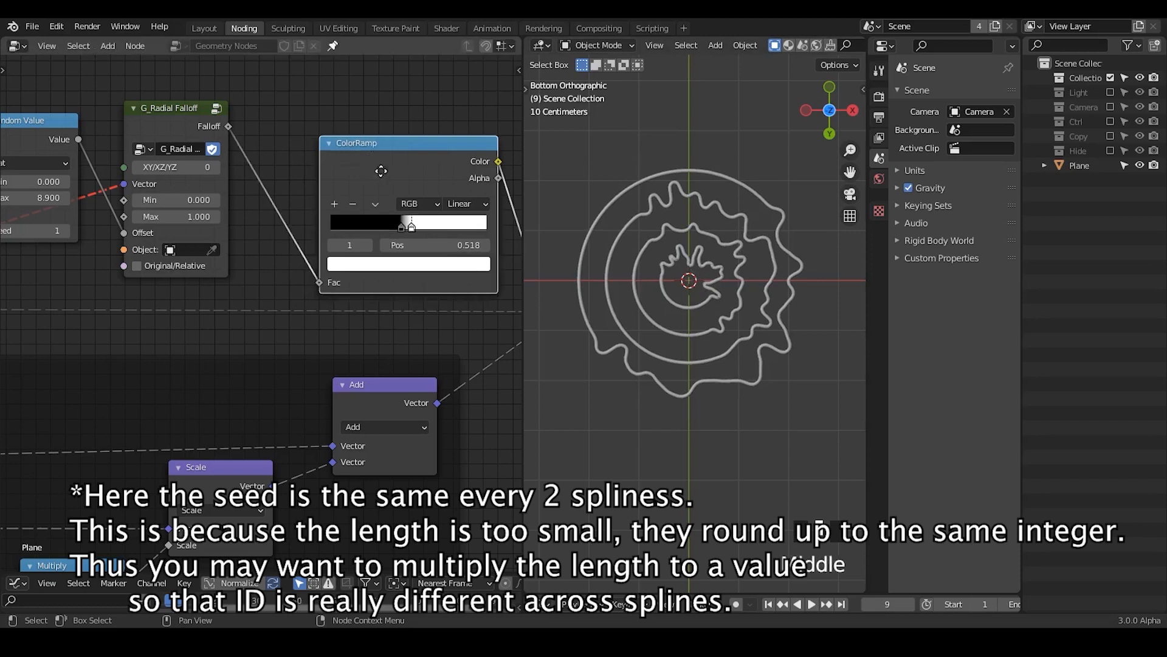
{"action": "middle_click_drag", "start_coordinate": [375, 163], "coordinate": [327, 197]}
{"action": "key", "text": "alt+Tab"}
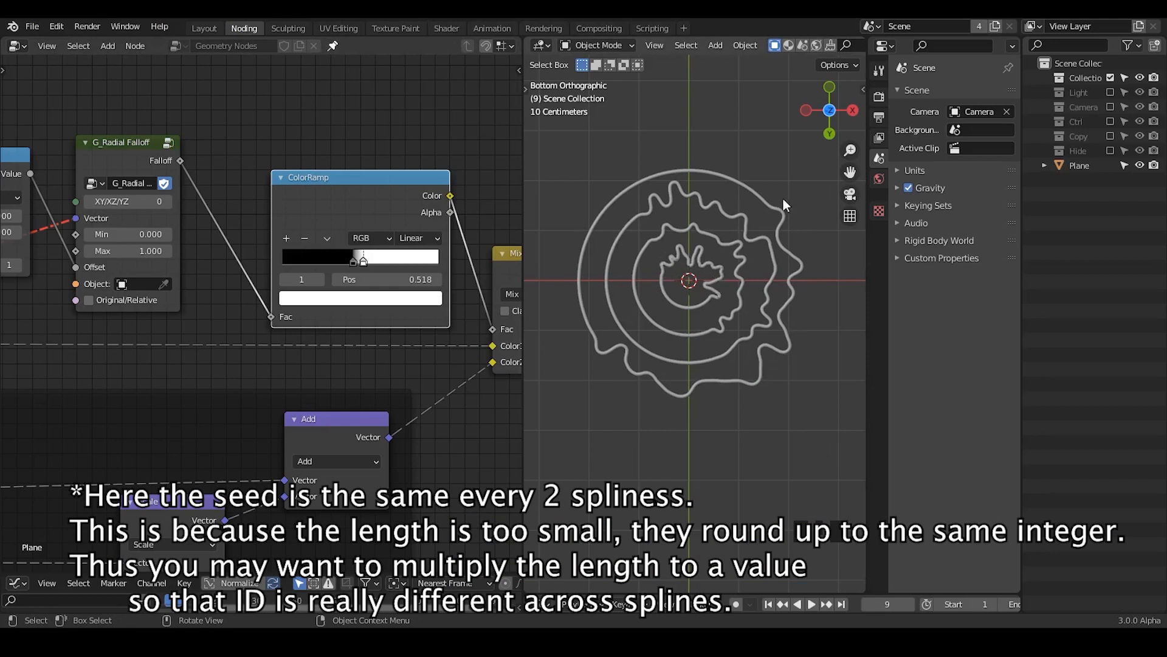
Step: Mark the point spacing on the outermost and innermost rings with short annotation strokes
{"action": "middle_click_drag", "start_coordinate": [380, 174], "coordinate": [179, 398]}
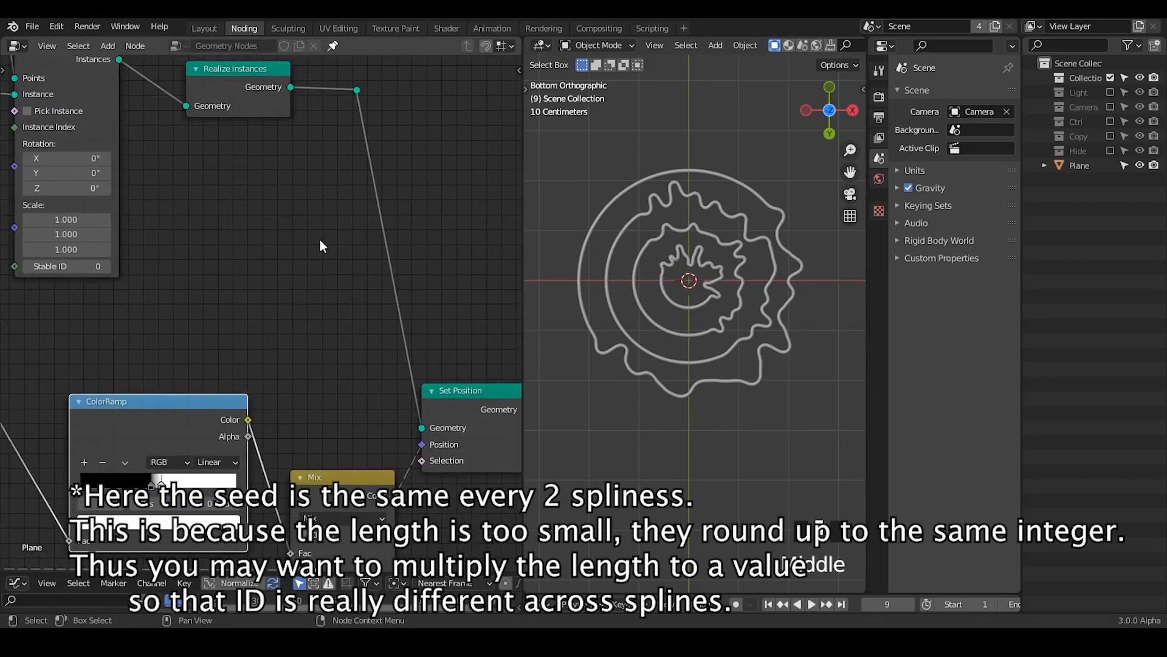
{"action": "middle_click_drag", "start_coordinate": [339, 248], "coordinate": [432, 300]}
{"action": "middle_click_drag", "start_coordinate": [209, 260], "coordinate": [343, 260]}
{"action": "left_click_drag", "start_coordinate": [90, 135], "coordinate": [100, 144]}
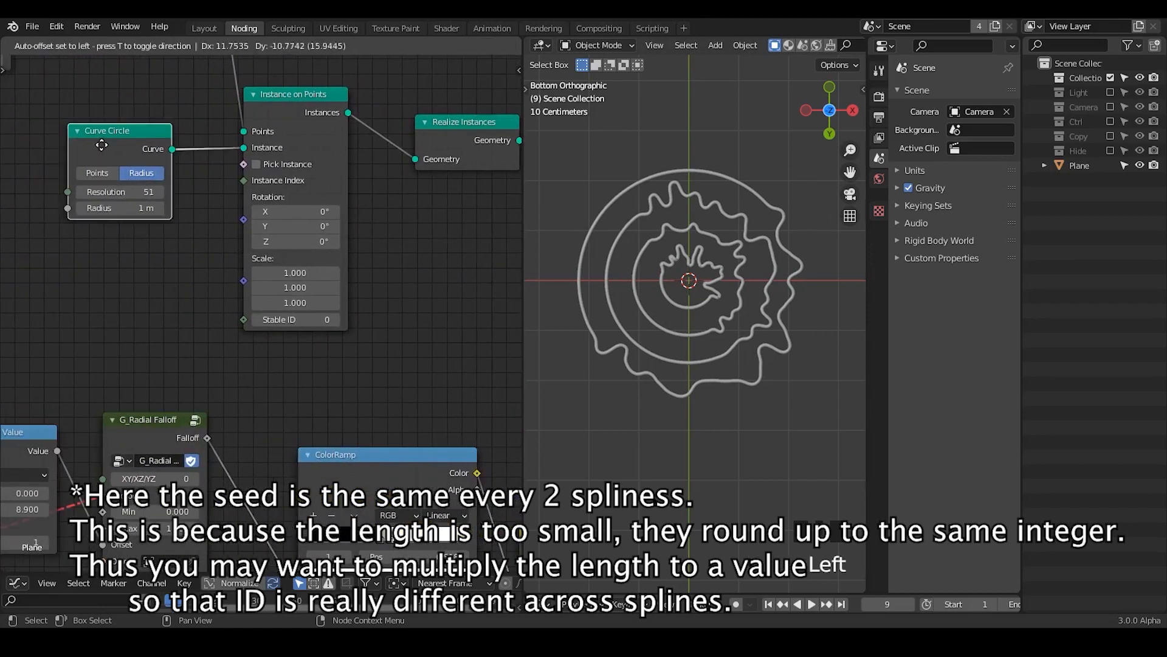
{"action": "middle_click_drag", "start_coordinate": [356, 298], "coordinate": [148, 221]}
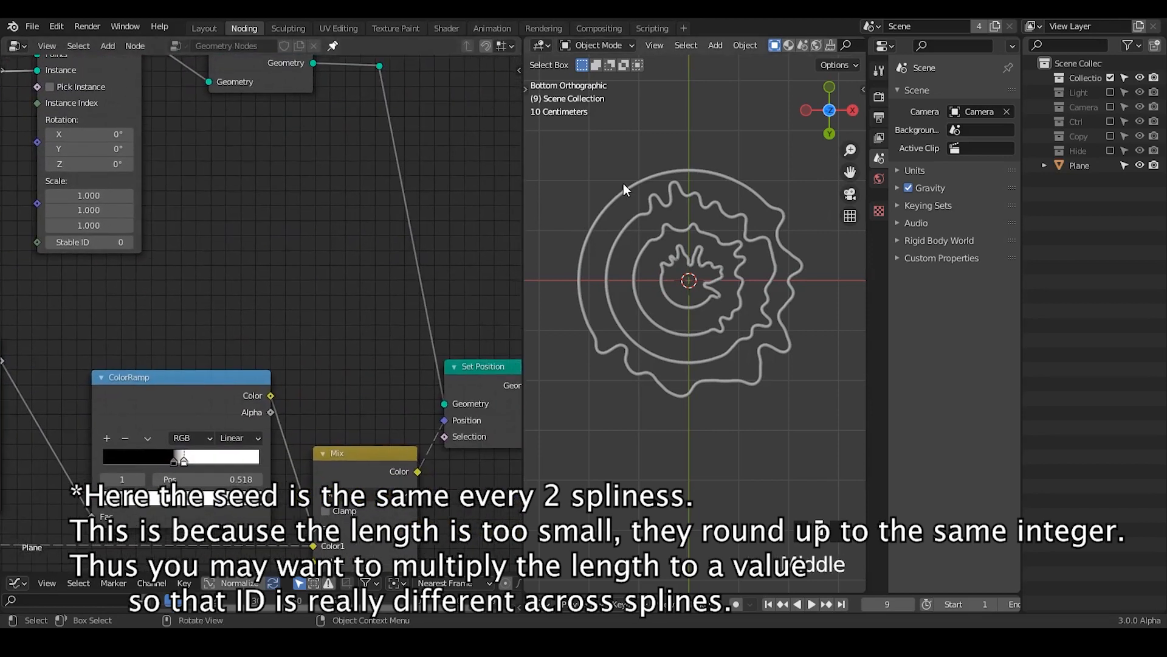
{"action": "left_click_drag", "start_coordinate": [616, 188], "coordinate": [650, 179]}
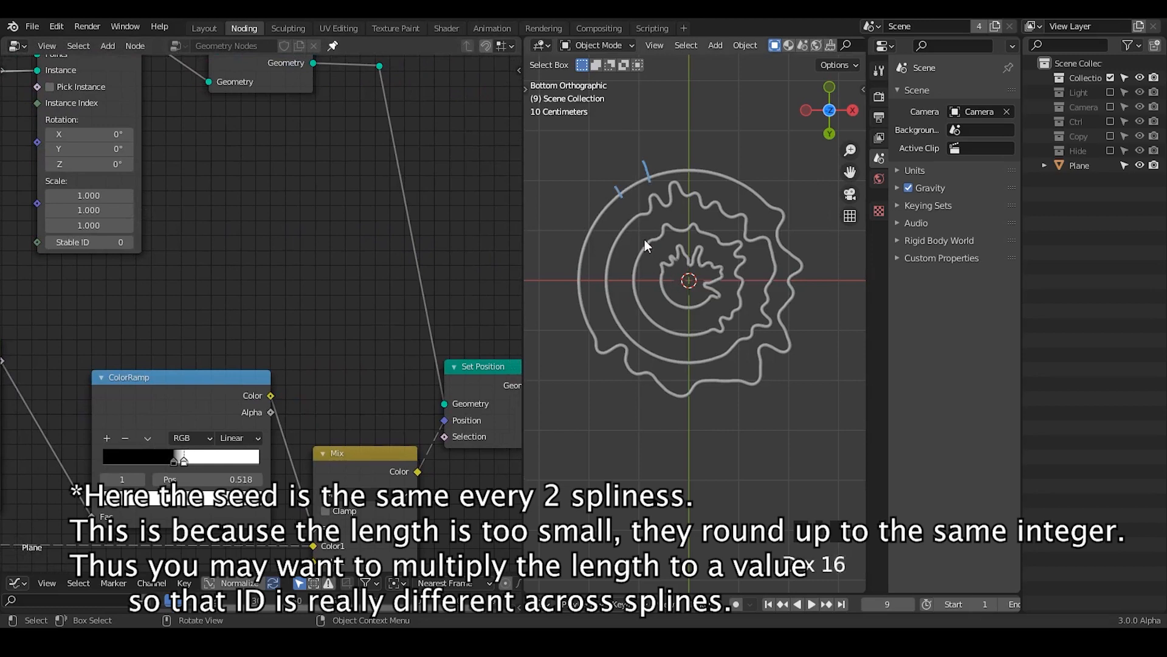
{"action": "left_click_drag", "start_coordinate": [668, 273], "coordinate": [674, 255]}
{"action": "key", "text": "d"}
Step: Insert a Resample Curve node between the realized instances and Set Position, and set its mode to Length
{"action": "key", "text": "ctrl+a"}
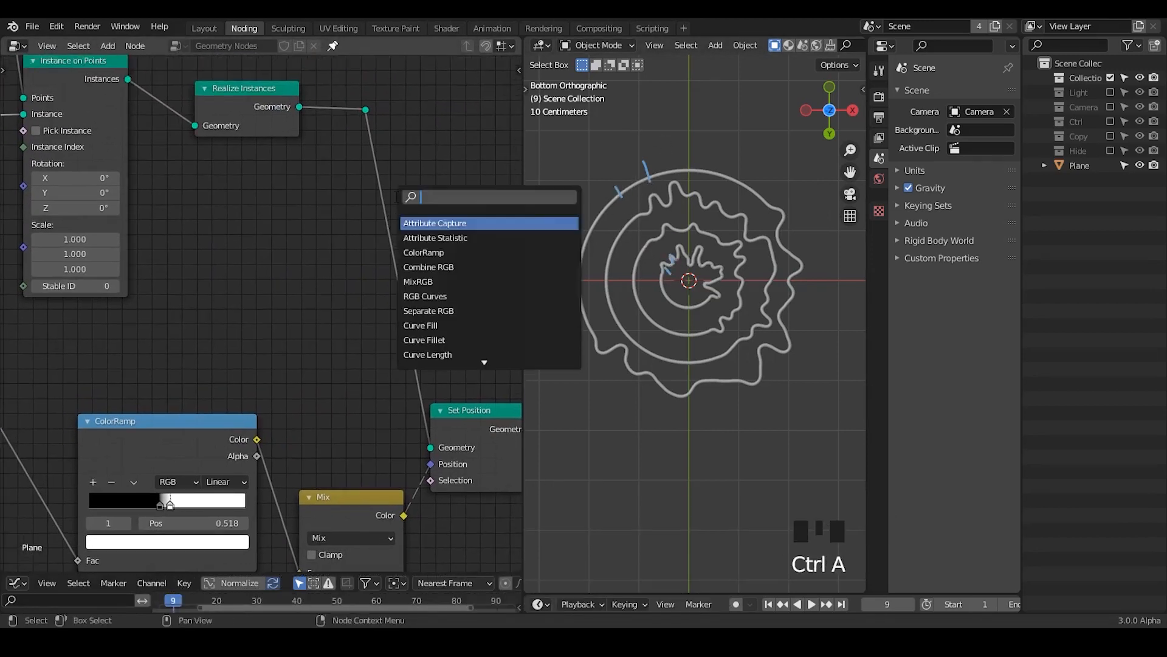
{"action": "type", "text": "resample"}
{"action": "key", "text": "Return"}
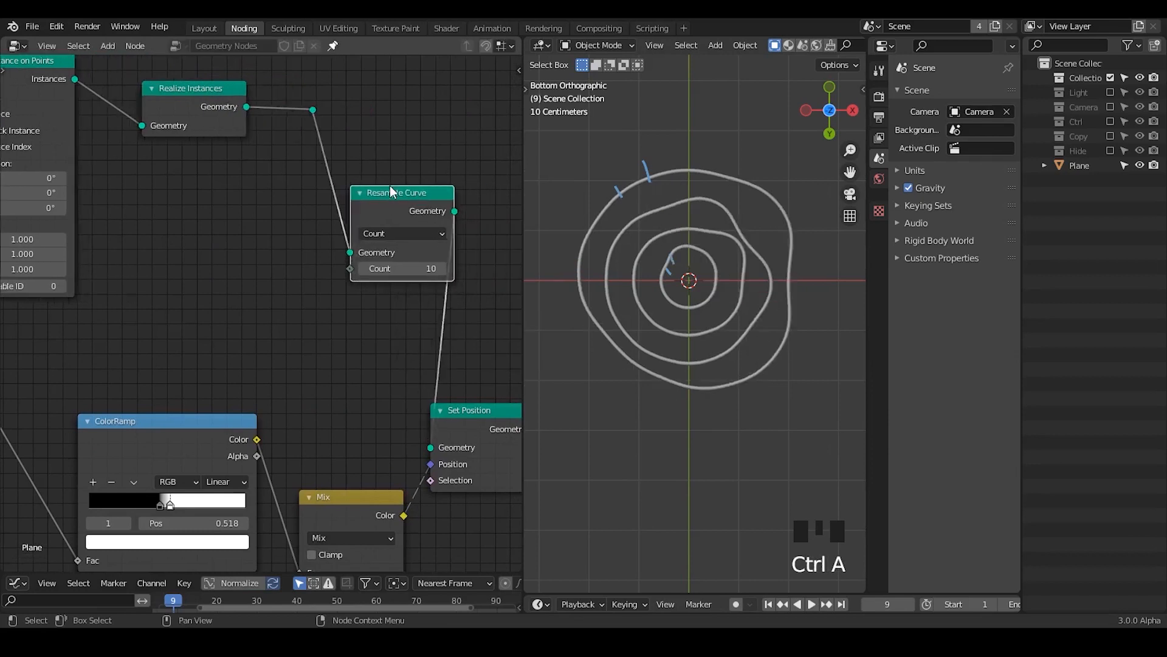
{"action": "left_click", "coordinate": [266, 184]}
{"action": "left_click", "coordinate": [318, 233]}
{"action": "left_click", "coordinate": [327, 284]}
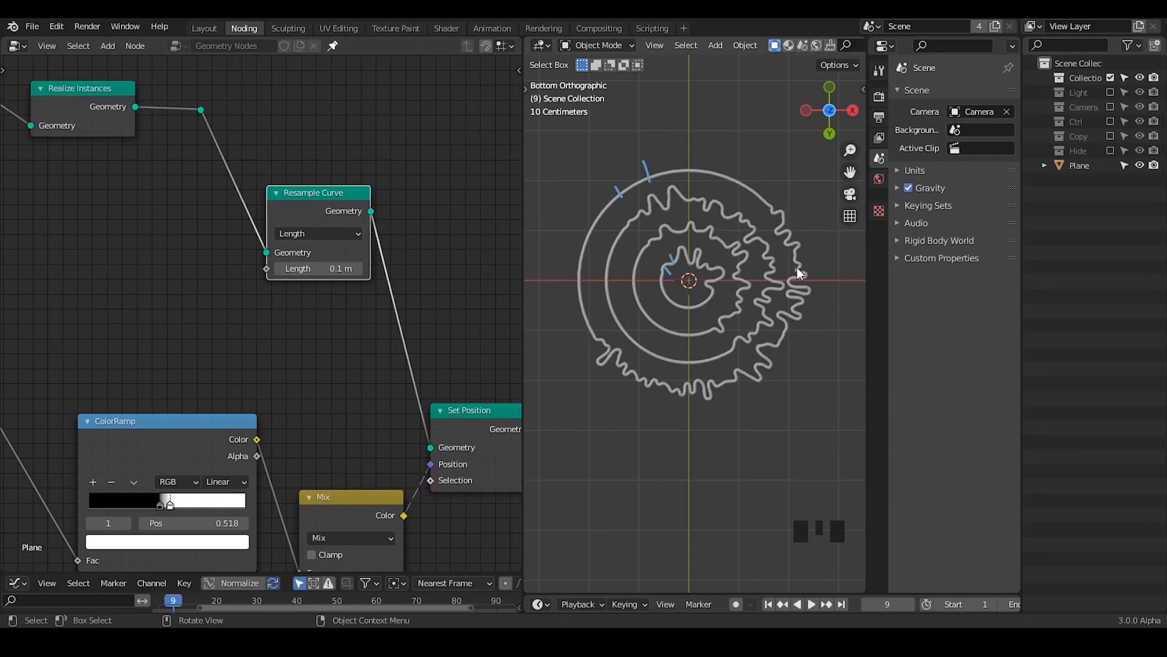
Step: Try a resample length of 0.2 m and set it back to 0.1 m
{"action": "left_click", "coordinate": [347, 269]}
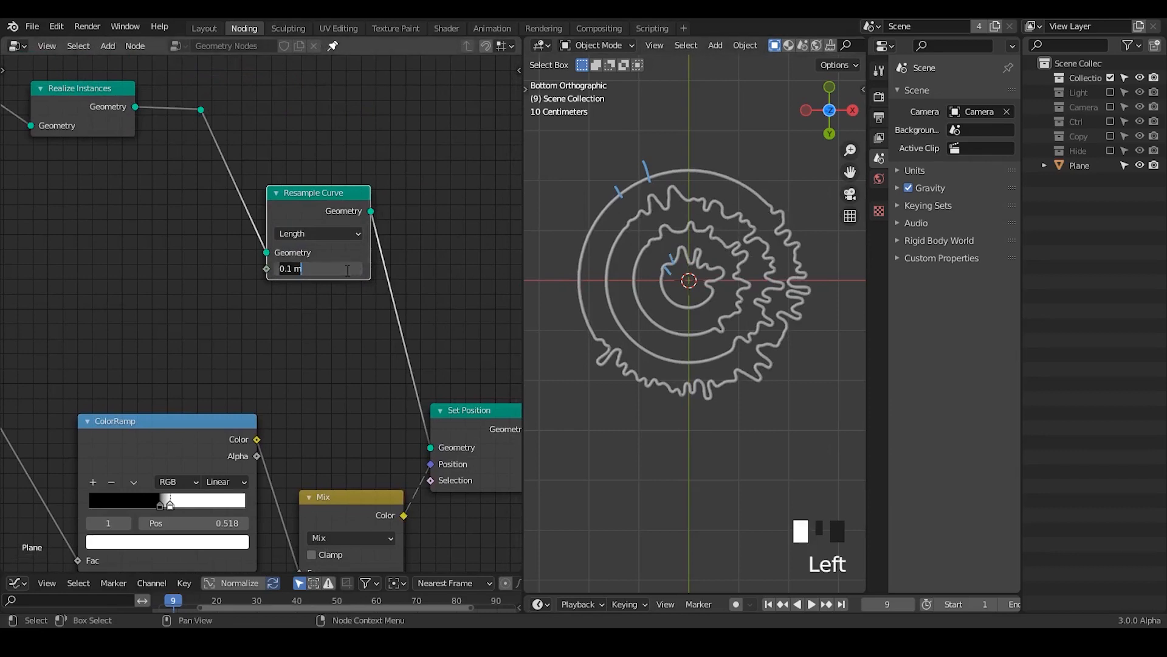
{"action": "type", "text": "0.2"}
{"action": "key", "text": "Return"}
{"action": "left_click", "coordinate": [335, 266]}
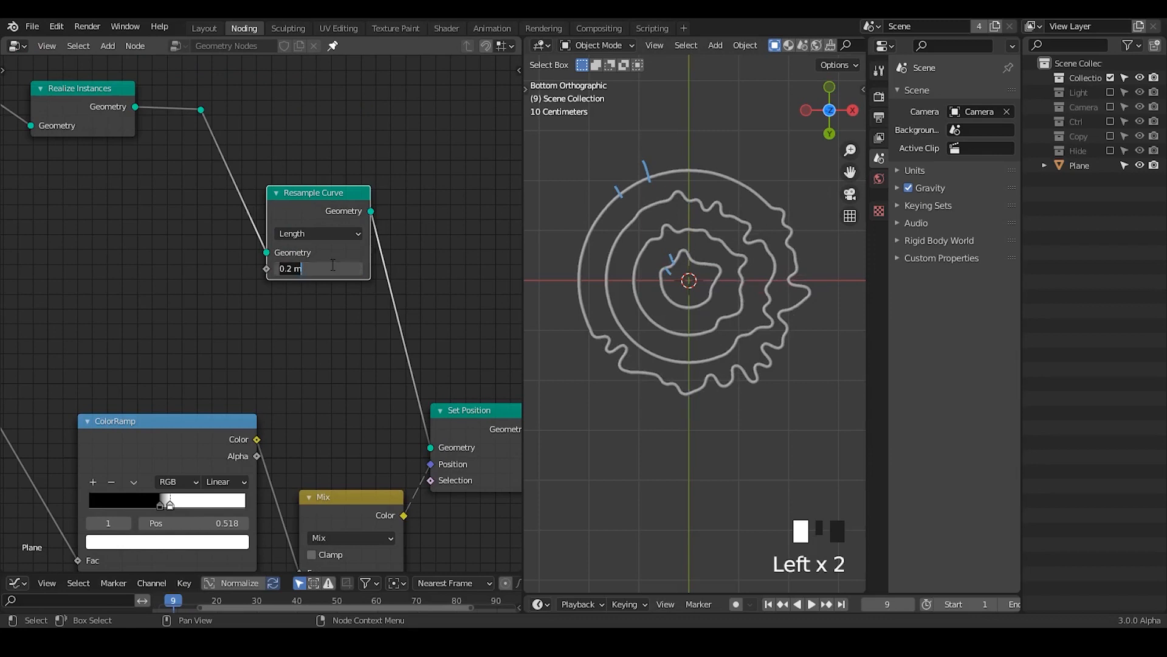
{"action": "type", "text": "0.1"}
{"action": "key", "text": "Return"}
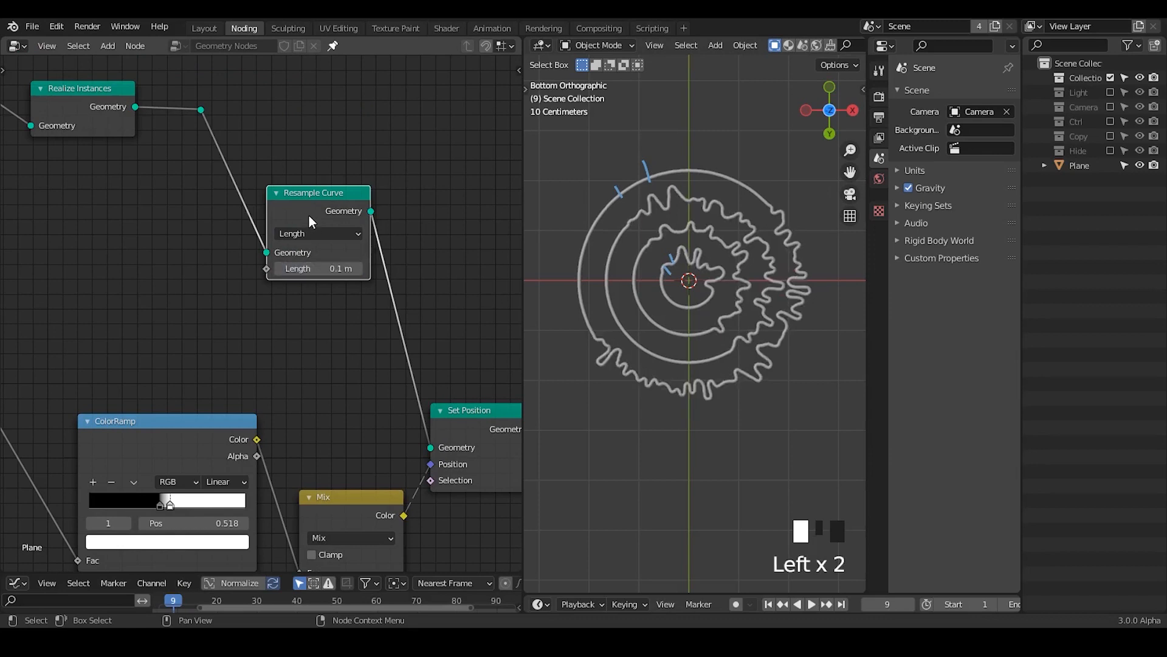
Step: Move the Resample Curve node closer to Realize Instances and erase the spacing annotations from the rings
{"action": "left_click_drag", "start_coordinate": [308, 215], "coordinate": [287, 139]}
{"action": "middle_click_drag", "start_coordinate": [709, 314], "coordinate": [712, 300], "text": "shift"}
{"action": "key", "text": "d"}
{"action": "mouse_move", "coordinate": [617, 198]}
{"action": "right_mouse_down"}
{"action": "mouse_move", "coordinate": [714, 163]}
{"action": "mouse_move", "coordinate": [676, 269]}
{"action": "right_mouse_up"}
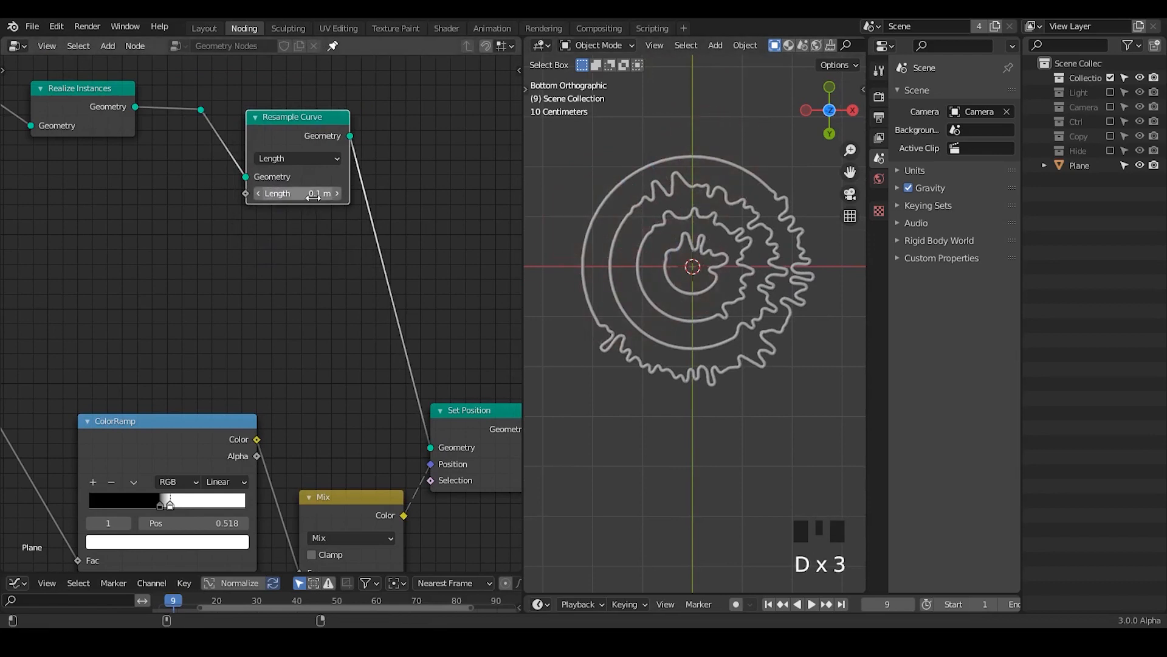
{"action": "left_click", "coordinate": [325, 195]}
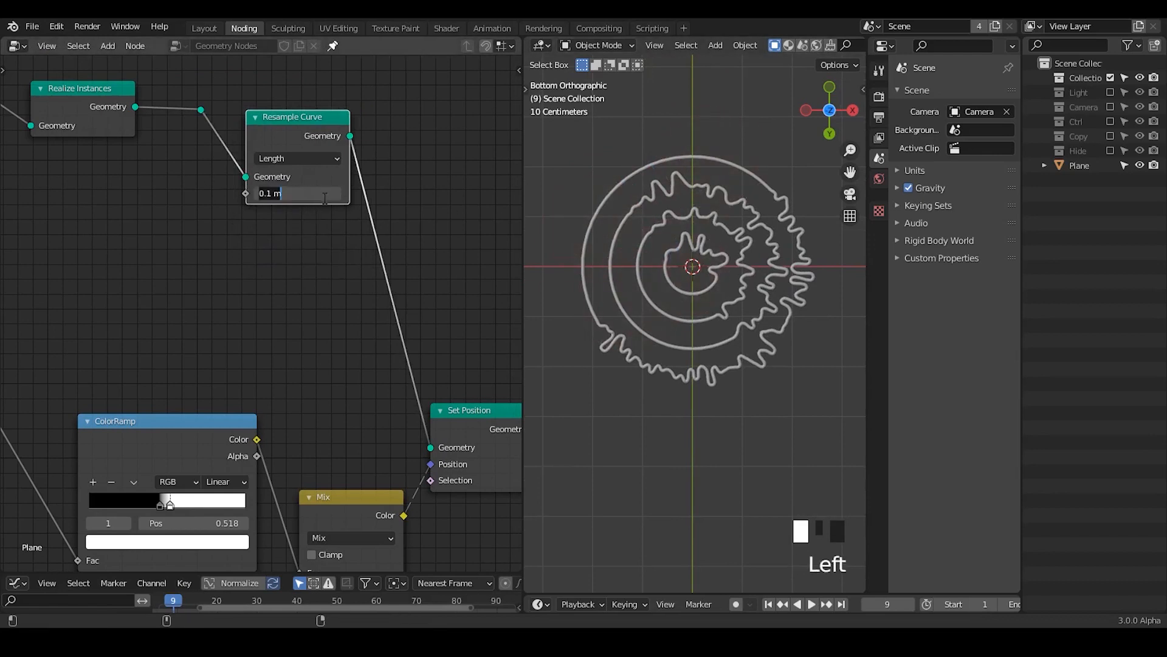
{"action": "left_click", "coordinate": [319, 239]}
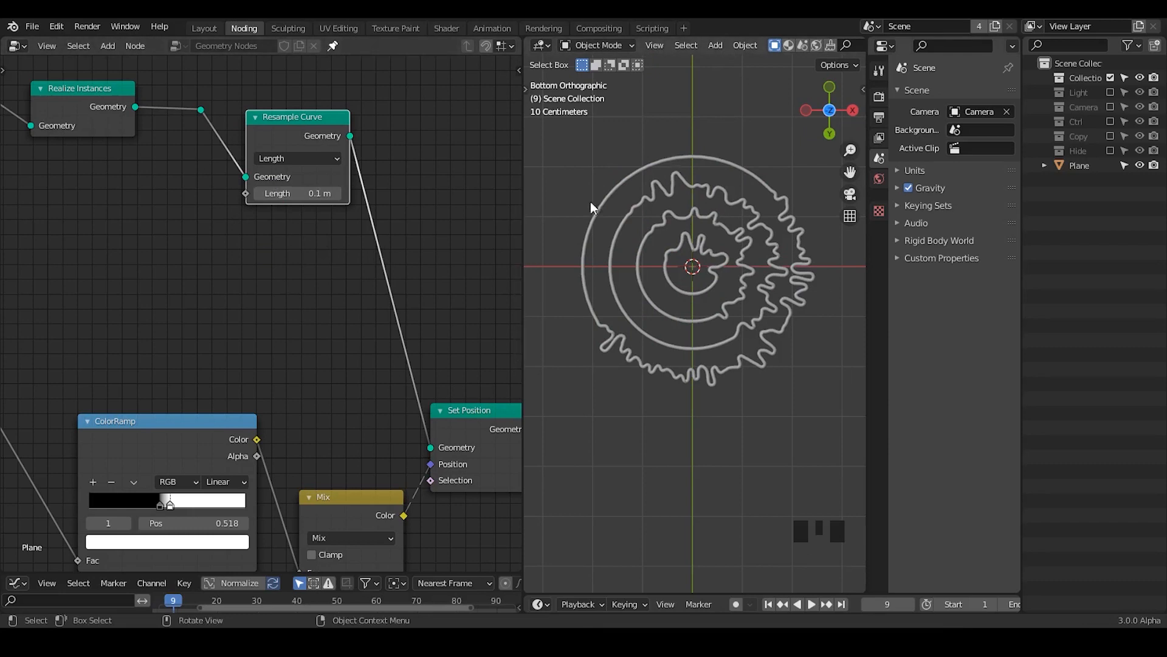
Step: Raise the Count of the Mesh Line feeding the instancing points to 7 to add more rings
{"action": "middle_click_drag", "start_coordinate": [3, 281], "coordinate": [429, 352]}
{"action": "middle_click_drag", "start_coordinate": [13, 248], "coordinate": [256, 384]}
{"action": "middle_click_drag", "start_coordinate": [128, 304], "coordinate": [111, 442]}
{"action": "middle_click_drag", "start_coordinate": [248, 135], "coordinate": [260, 215]}
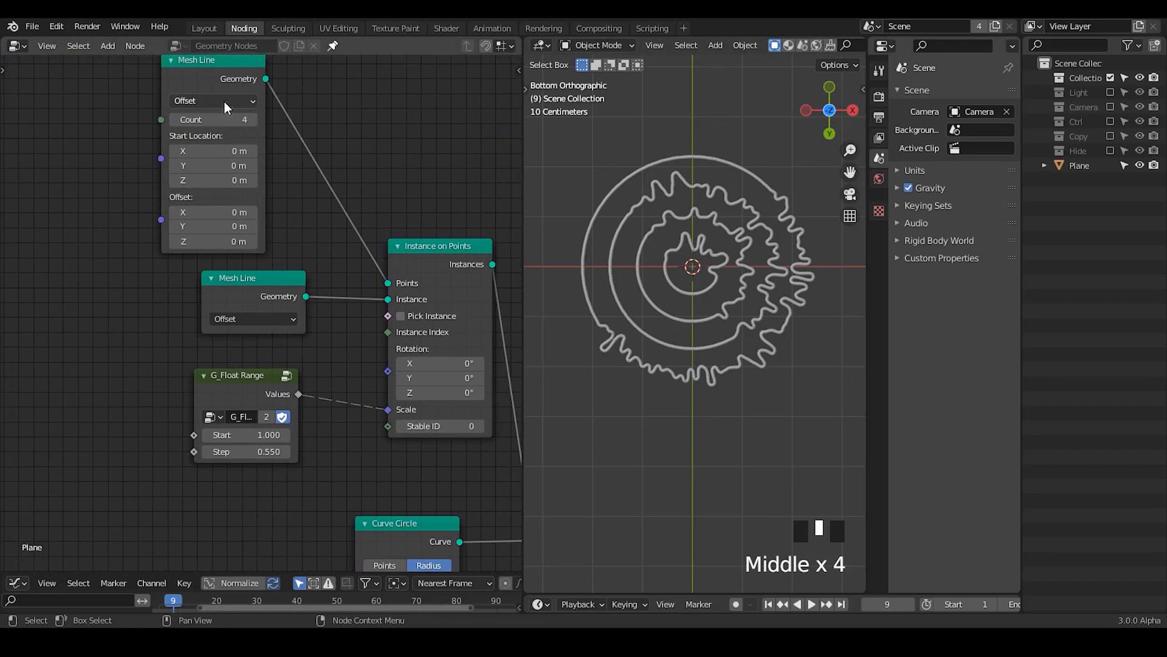
{"action": "left_click", "coordinate": [253, 120]}
{"action": "left_click", "coordinate": [253, 119]}
{"action": "middle_click_drag", "start_coordinate": [669, 131], "coordinate": [602, 139], "text": "ctrl"}
{"action": "left_click", "coordinate": [253, 119]}
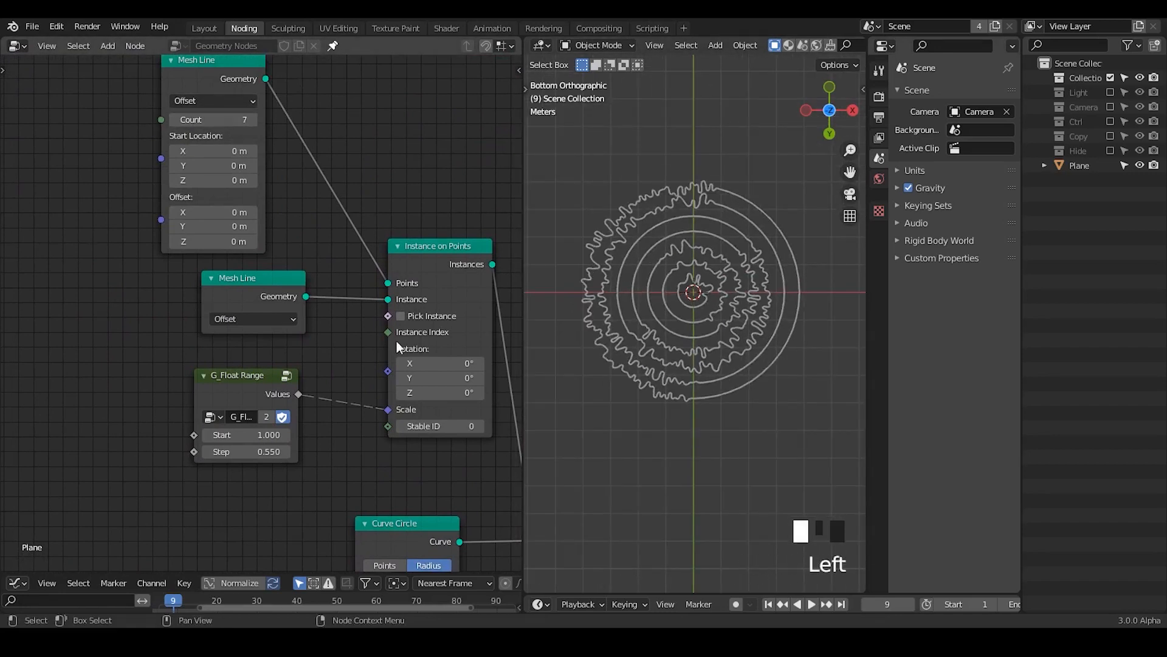
Step: Insert a Math node with the Add operation between G_Radial Falloff and the ColorRamp
{"action": "middle_click_drag", "start_coordinate": [396, 341], "coordinate": [290, 186]}
{"action": "middle_click_drag", "start_coordinate": [462, 547], "coordinate": [165, 213]}
{"action": "left_click_drag", "start_coordinate": [296, 127], "coordinate": [353, 117]}
{"action": "left_click", "coordinate": [315, 131]}
{"action": "left_click", "coordinate": [333, 170]}
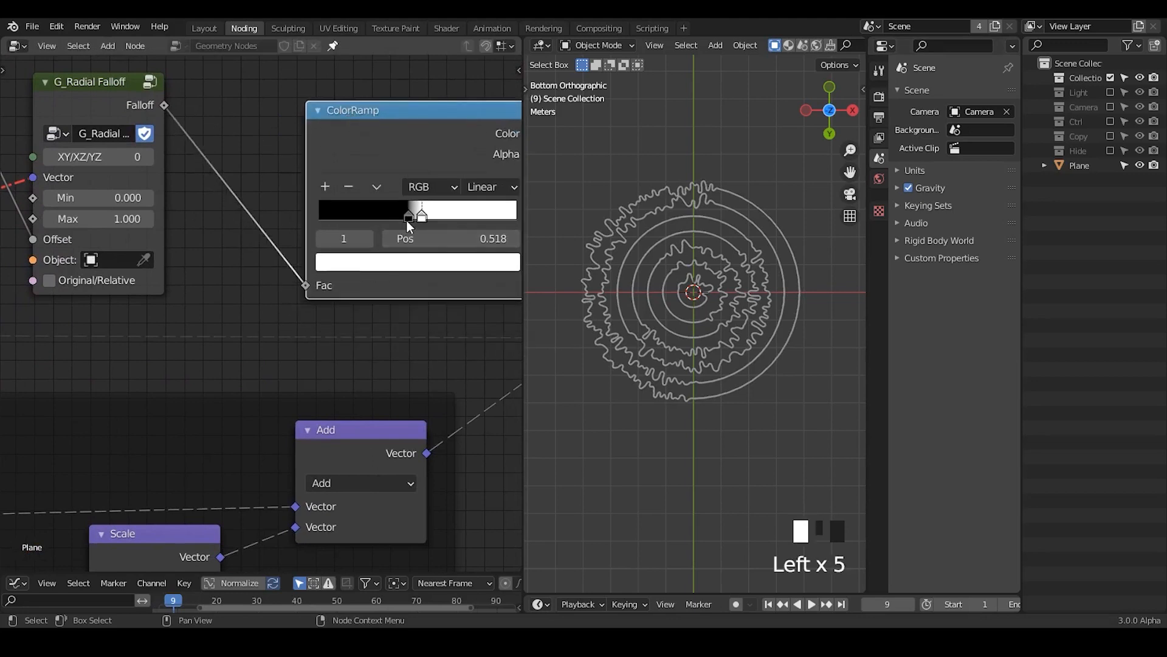
{"action": "middle_click_drag", "start_coordinate": [730, 393], "coordinate": [744, 338], "text": "ctrl"}
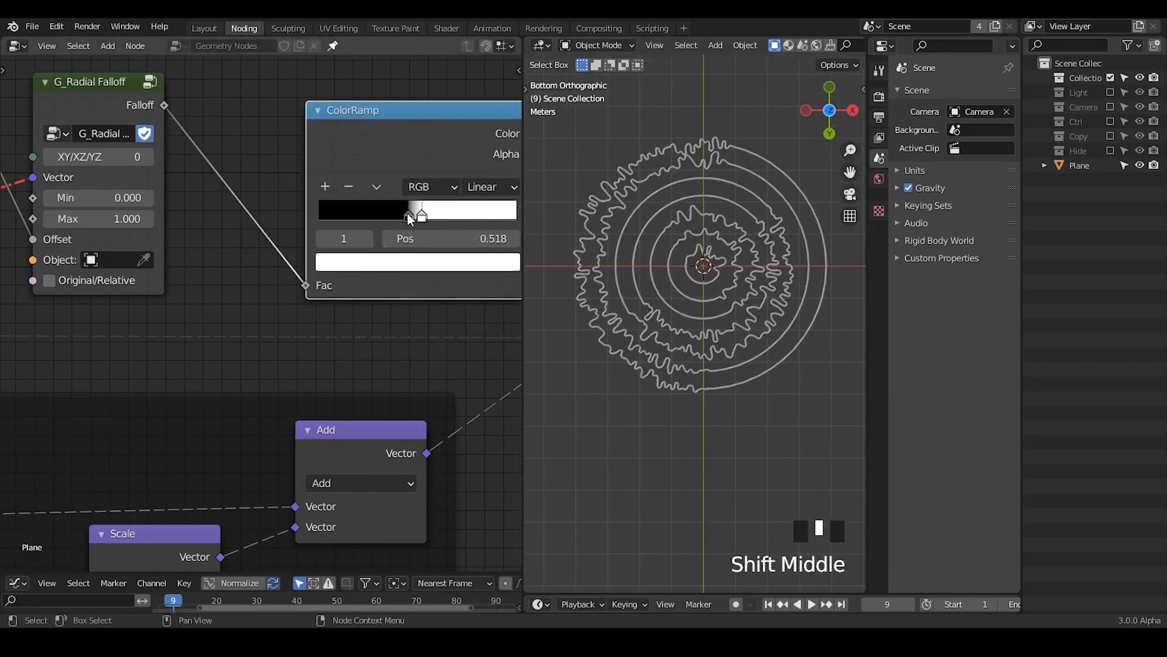
{"action": "key", "text": "ctrl+a"}
{"action": "type", "text": "mat"}
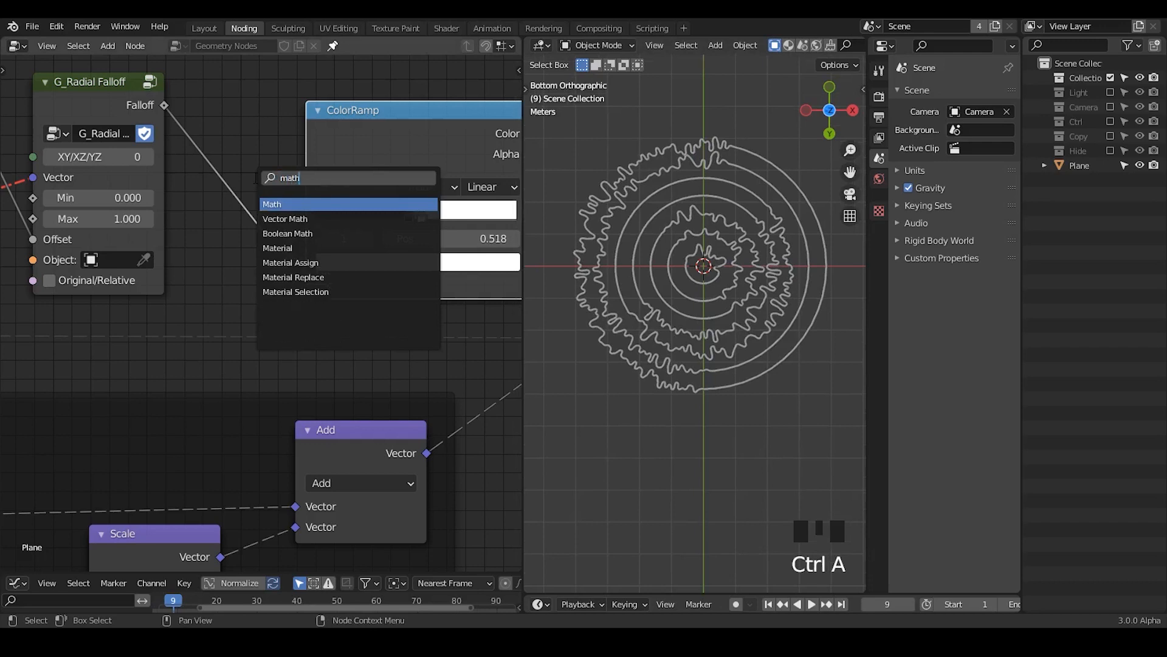
{"action": "key", "text": "Return"}
{"action": "left_click", "coordinate": [242, 174]}
{"action": "middle_click_drag", "start_coordinate": [261, 212], "coordinate": [331, 216]}
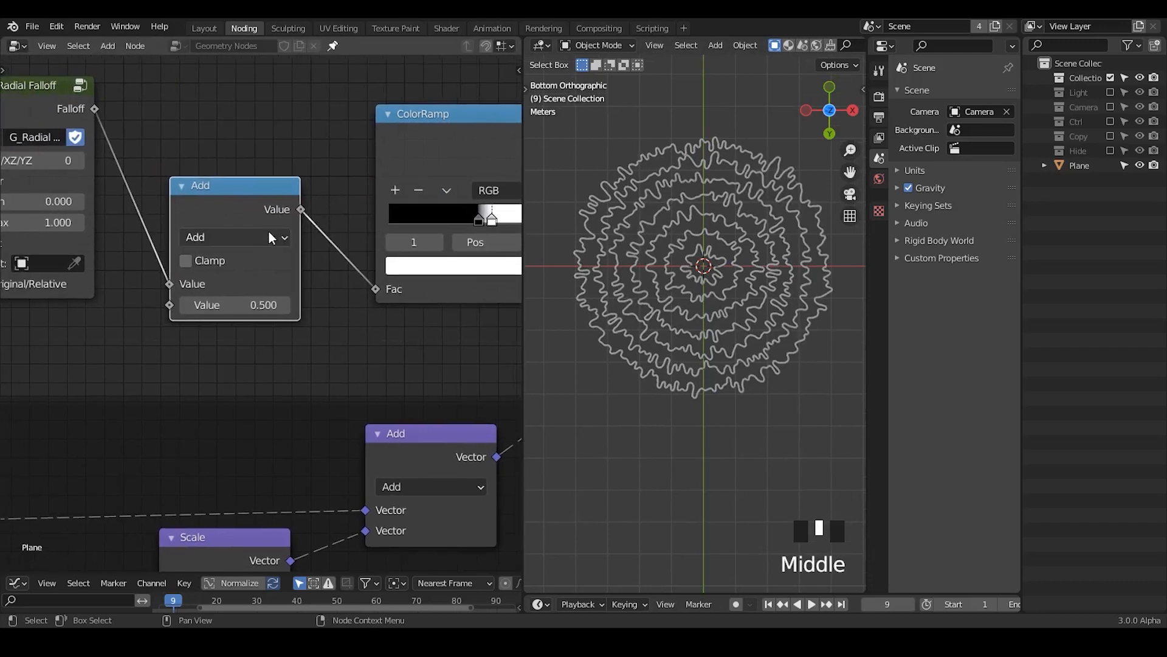
{"action": "left_click", "coordinate": [251, 236]}
{"action": "left_click_drag", "start_coordinate": [259, 178], "coordinate": [276, 157]}
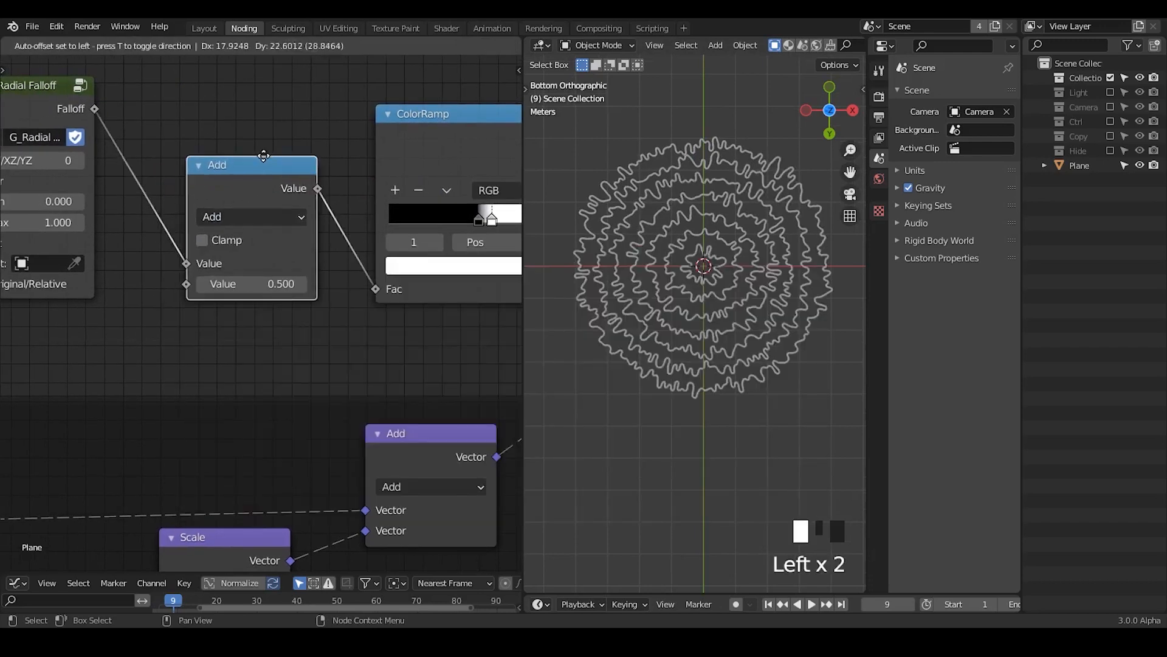
Step: Sweep the Math Add node's value down to -1.000 and back up to 0.520
{"action": "left_click_drag", "start_coordinate": [271, 283], "coordinate": [222, 282]}
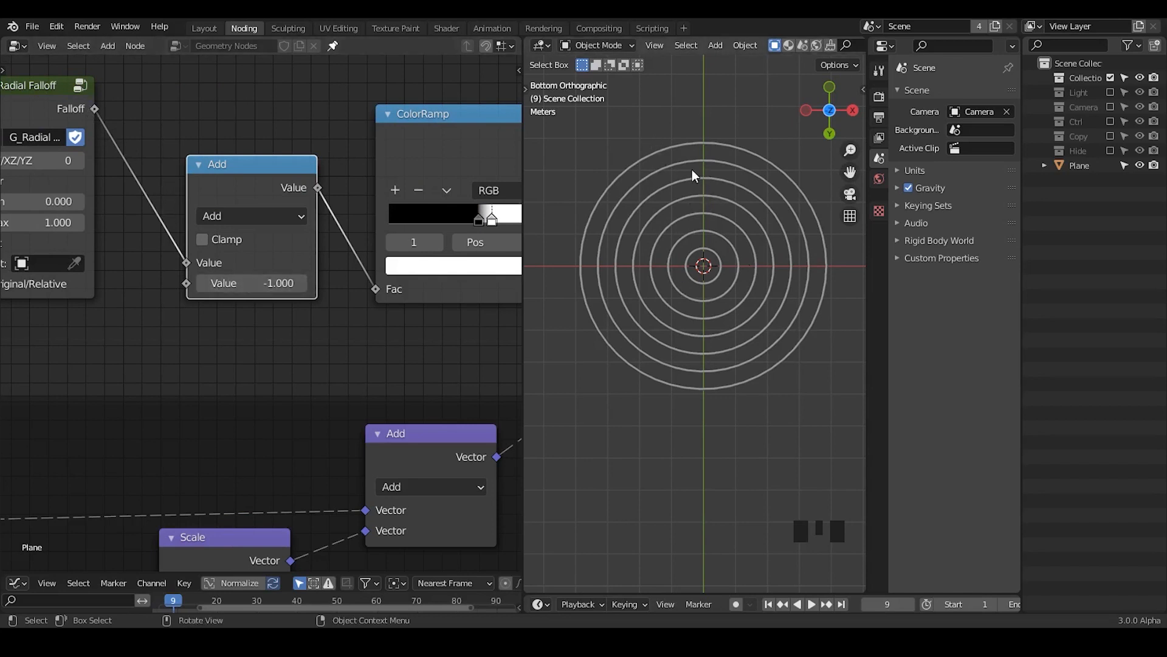
{"action": "left_click", "coordinate": [263, 284], "text": "shift"}
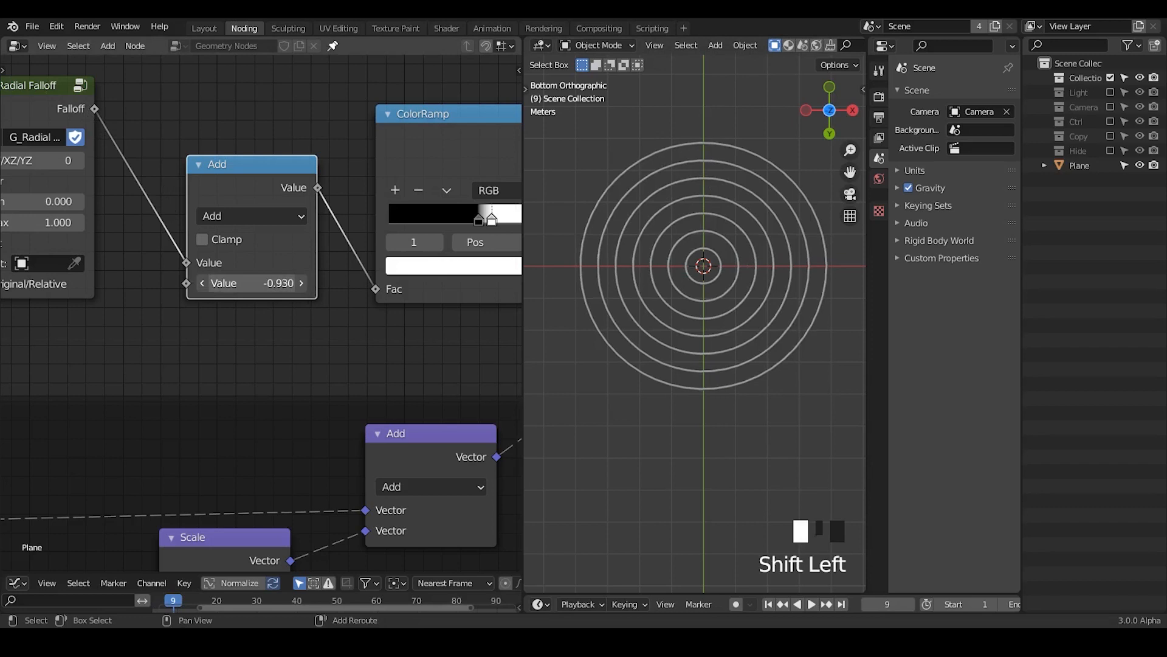
{"action": "mouse_move", "coordinate": [263, 284]}
{"action": "left_mouse_down", "text": "shift"}
{"action": "mouse_move", "coordinate": [446, 284]}
{"action": "mouse_move", "coordinate": [237, 285]}
{"action": "left_mouse_up", "text": "shift"}
{"action": "left_click_drag", "start_coordinate": [251, 283], "coordinate": [294, 283]}
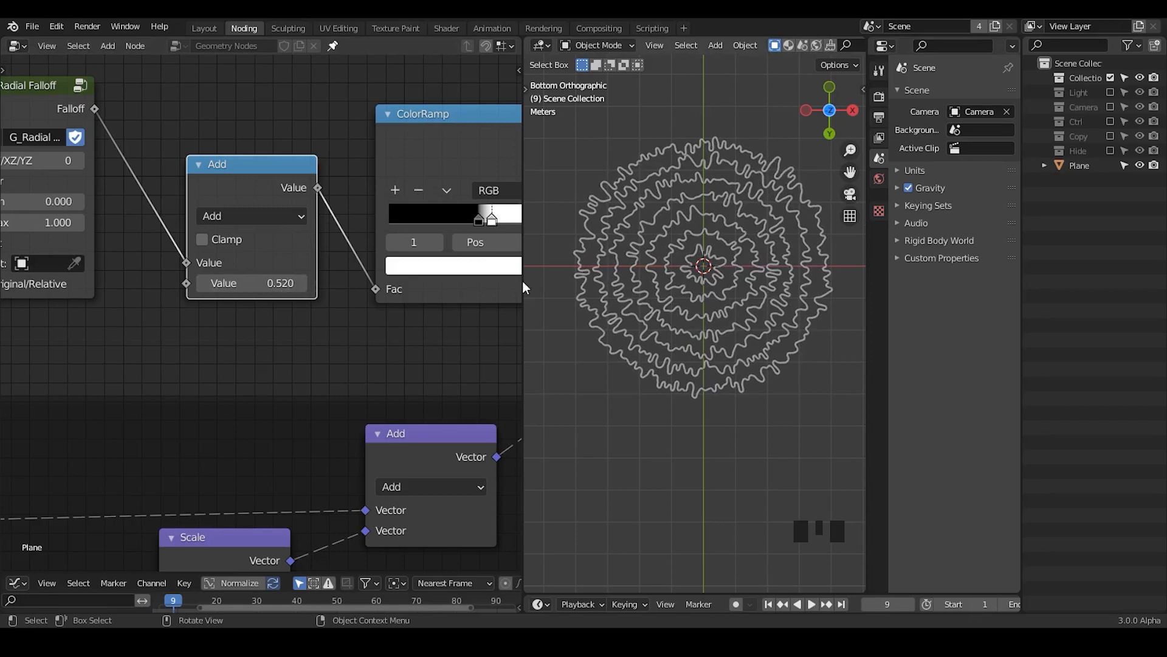
Step: Collapse the Random Value node near the falloff's Offset input, and set the G_Radial Falloff Max to 1.300
{"action": "middle_click_drag", "start_coordinate": [145, 337], "coordinate": [387, 313]}
{"action": "middle_click_drag", "start_coordinate": [207, 296], "coordinate": [332, 290]}
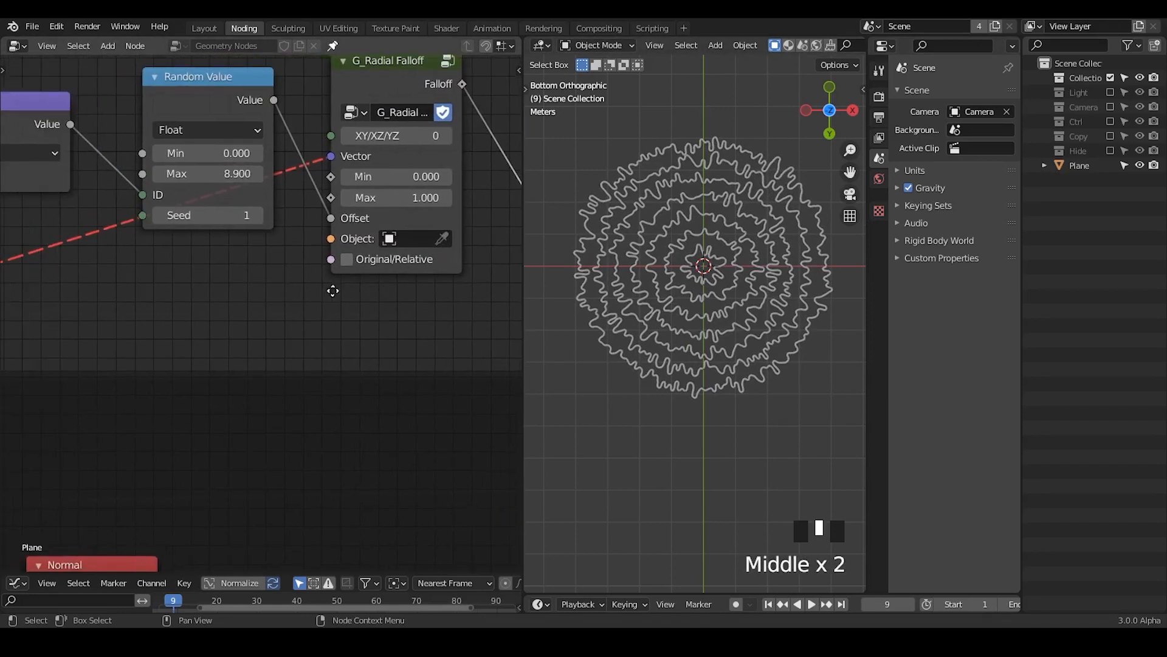
{"action": "left_click", "coordinate": [155, 77]}
{"action": "left_click_drag", "start_coordinate": [184, 76], "coordinate": [173, 259]}
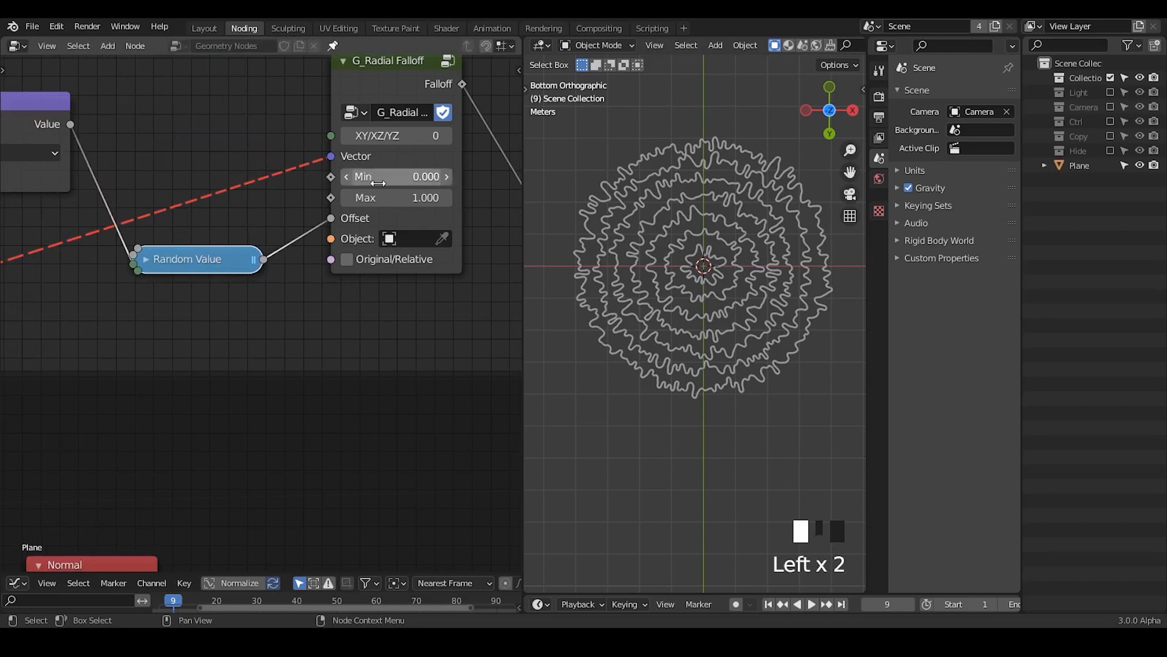
{"action": "left_click", "coordinate": [408, 195]}
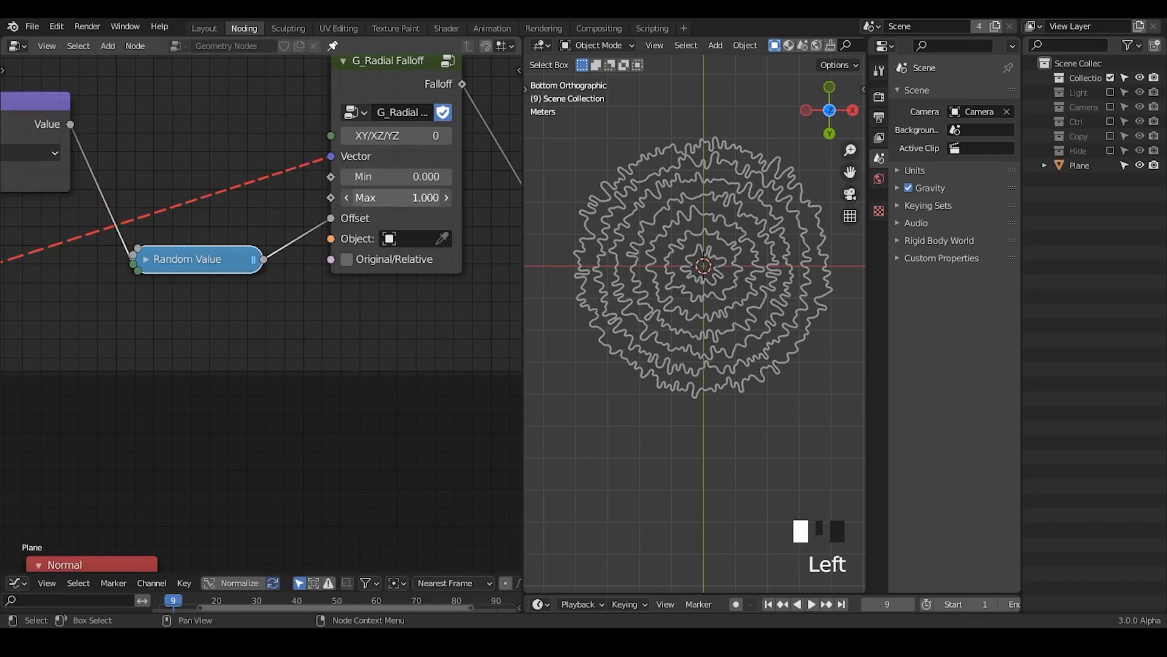
Step: Reverse the G_Radial Falloff range with Min 1.000 and Max 0.000, and set the Math Add node's value to -0.150
{"action": "double_click", "coordinate": [411, 177]}
{"action": "key", "text": "Return"}
{"action": "left_click", "coordinate": [439, 198]}
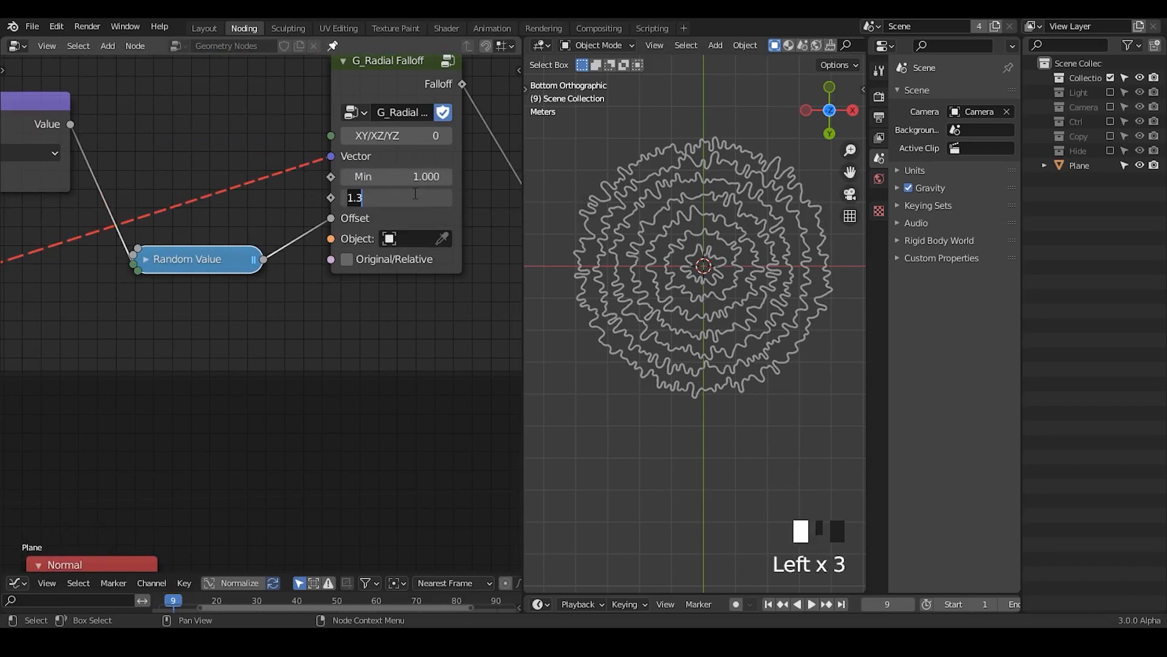
{"action": "type", "text": "0"}
{"action": "key", "text": "Return"}
{"action": "middle_click_drag", "start_coordinate": [460, 266], "coordinate": [217, 273]}
{"action": "mouse_move", "coordinate": [377, 265]}
{"action": "left_mouse_down", "text": "shift"}
{"action": "mouse_move", "coordinate": [292, 265]}
{"action": "mouse_move", "coordinate": [314, 265]}
{"action": "left_mouse_up", "text": "shift"}
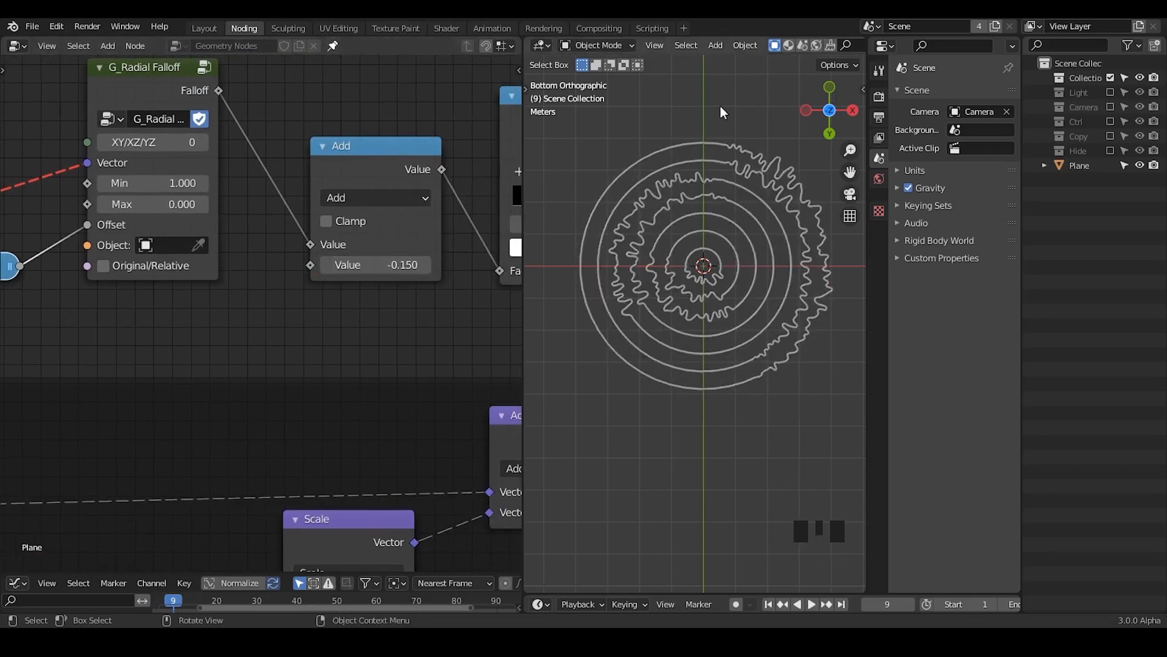
Step: Sketch temporary annotation strokes above the rings in the viewport and erase them
{"action": "key", "text": "d"}
{"action": "left_click_drag", "start_coordinate": [708, 102], "coordinate": [629, 122]}
{"action": "right_click_drag", "start_coordinate": [689, 75], "coordinate": [629, 115]}
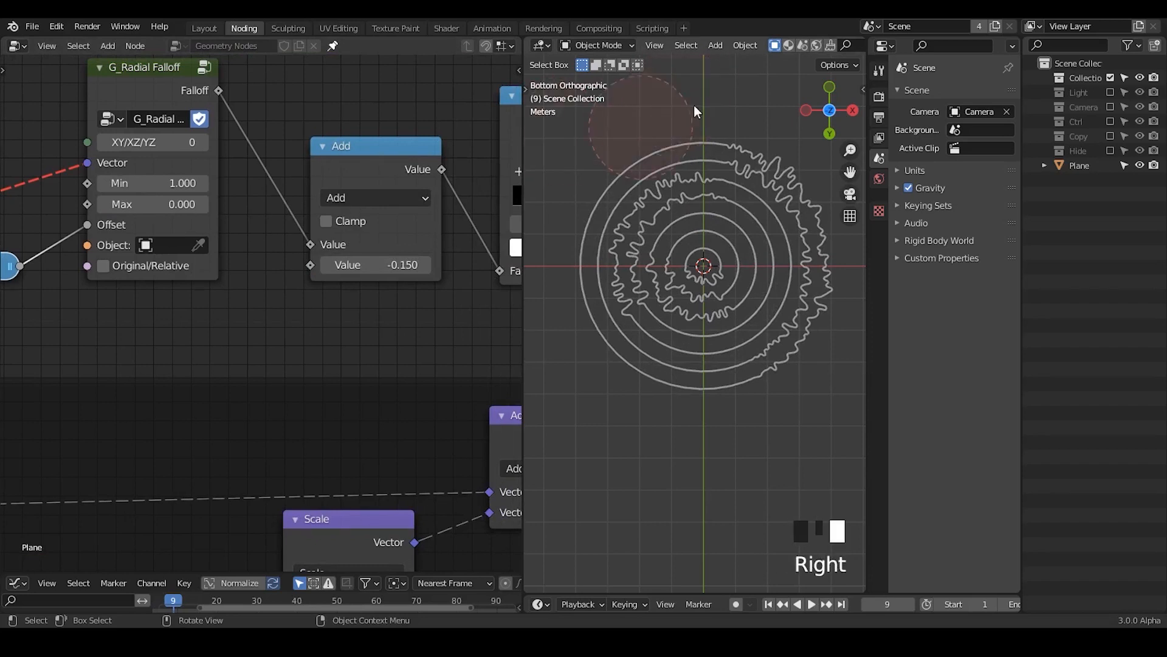
{"action": "mouse_move", "coordinate": [687, 101]}
{"action": "left_mouse_down"}
{"action": "mouse_move", "coordinate": [760, 99]}
{"action": "mouse_move", "coordinate": [800, 117]}
{"action": "left_mouse_up"}
{"action": "right_click_drag", "start_coordinate": [801, 122], "coordinate": [755, 78]}
Step: Examine the settings and data type options of the Random Value node feeding the falloff's Offset
{"action": "middle_click_drag", "start_coordinate": [52, 246], "coordinate": [357, 243]}
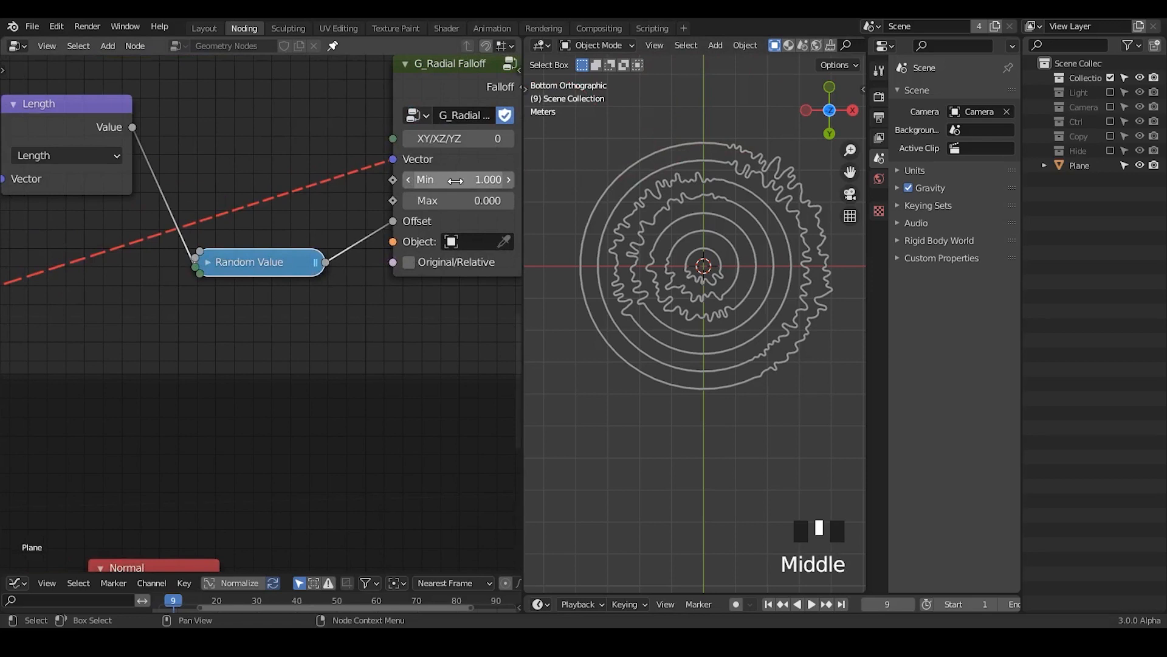
{"action": "left_click", "coordinate": [209, 262]}
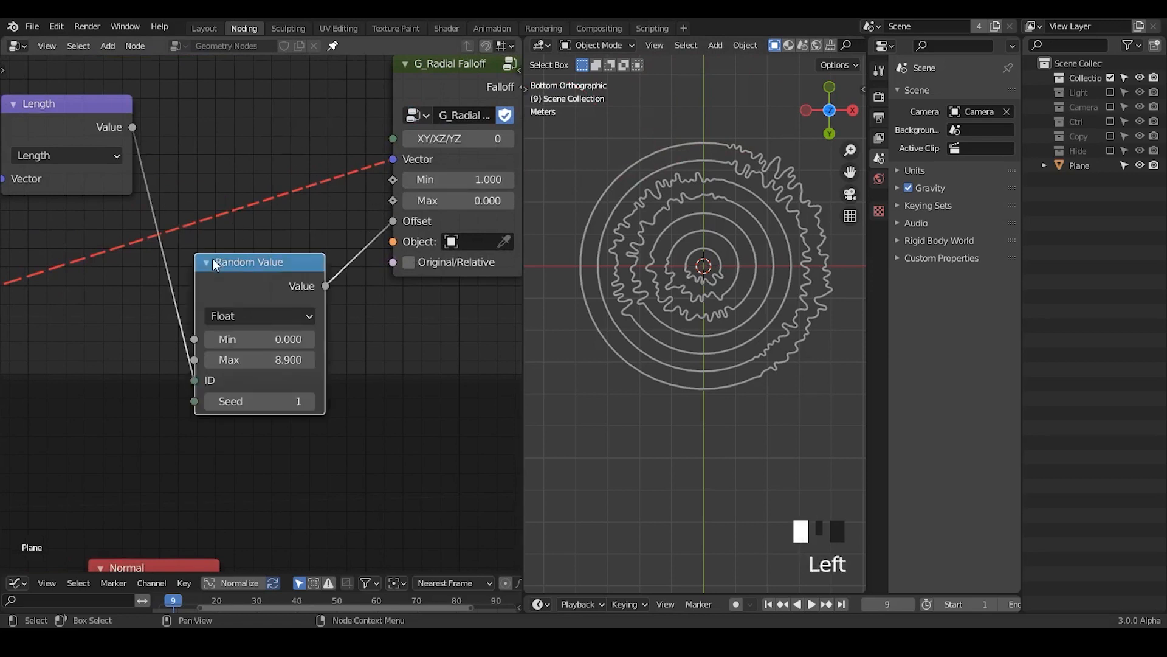
{"action": "left_click", "coordinate": [262, 326]}
{"action": "left_click", "coordinate": [256, 318]}
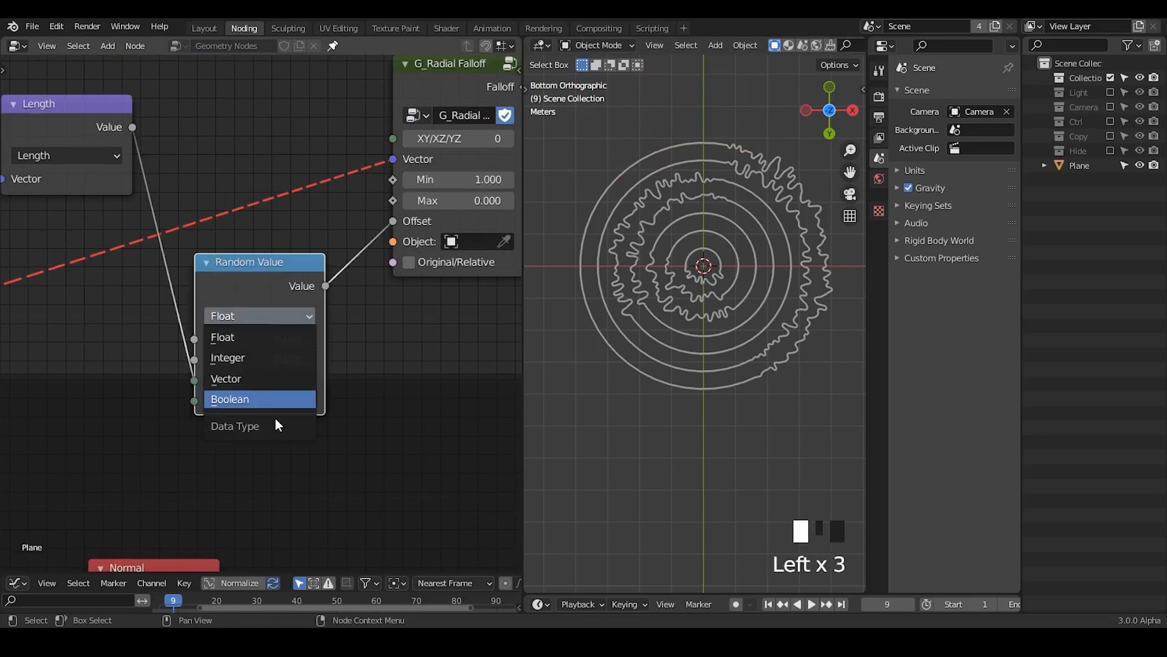
{"action": "left_click", "coordinate": [261, 189]}
{"action": "left_click", "coordinate": [207, 264]}
Step: Duplicate the Random Value node above the original and switch the expanded copy's data type to Boolean
{"action": "left_click", "coordinate": [235, 270]}
{"action": "middle_click_drag", "start_coordinate": [265, 321], "coordinate": [315, 406]}
{"action": "key", "text": "shift+d"}
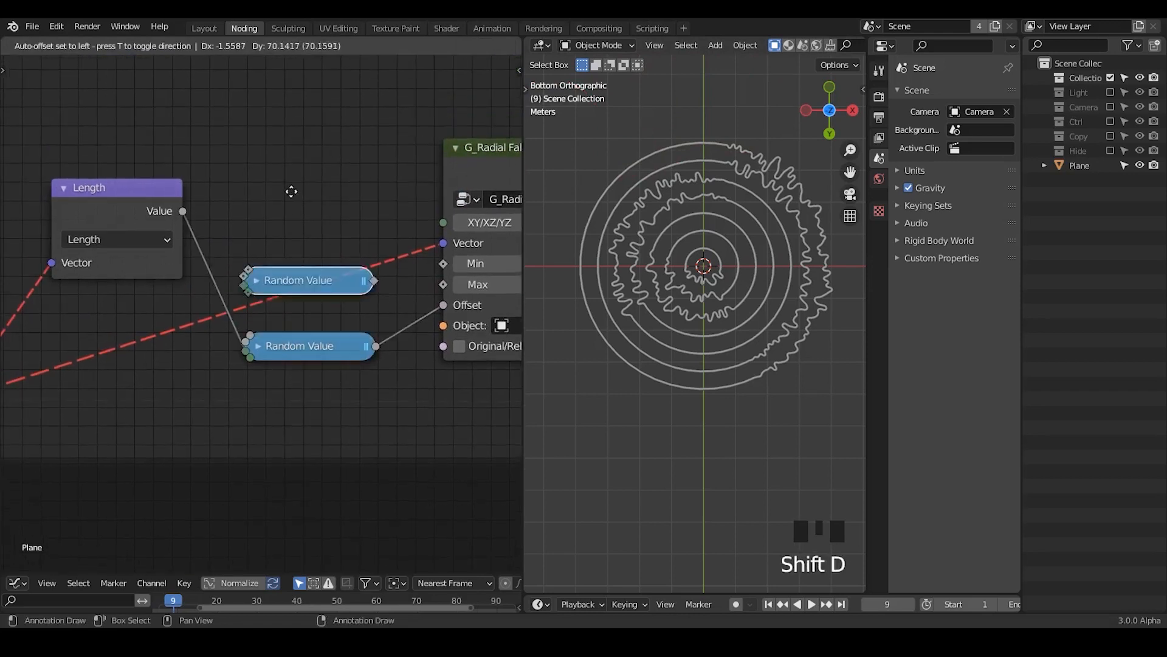
{"action": "left_click", "coordinate": [270, 125]}
{"action": "left_click", "coordinate": [265, 116]}
{"action": "left_click", "coordinate": [327, 162]}
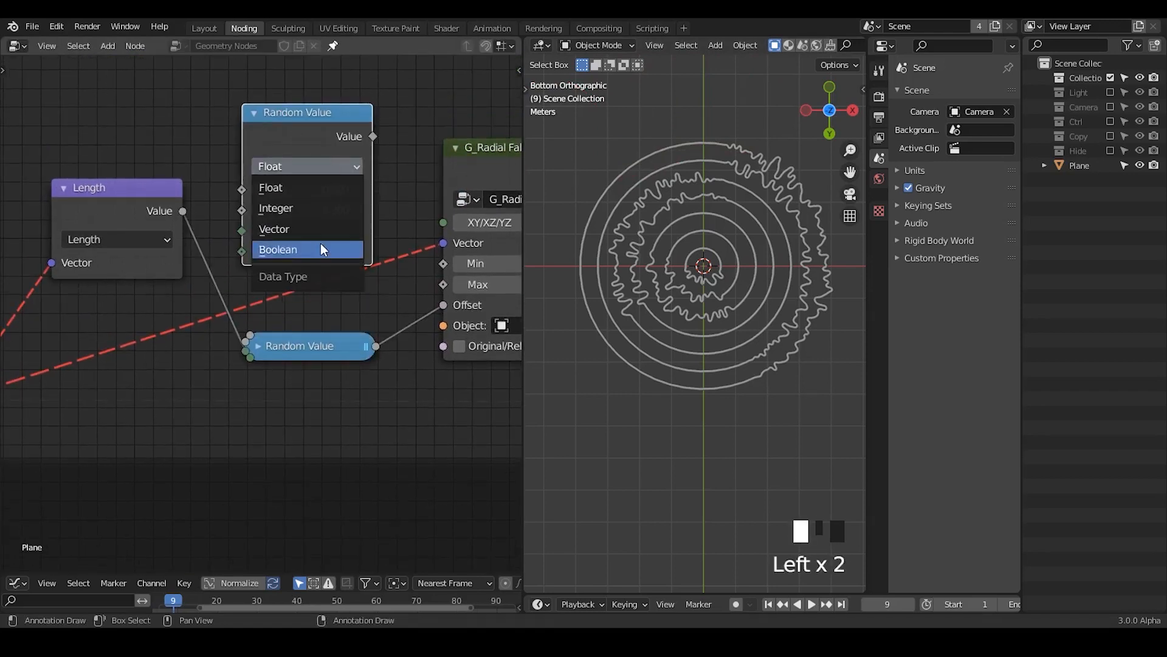
{"action": "left_click", "coordinate": [319, 243]}
Step: Feed the Length value into the Boolean Random Value's ID and connect its output to the G_Radial Falloff Min
{"action": "left_click_drag", "start_coordinate": [182, 211], "coordinate": [242, 209]}
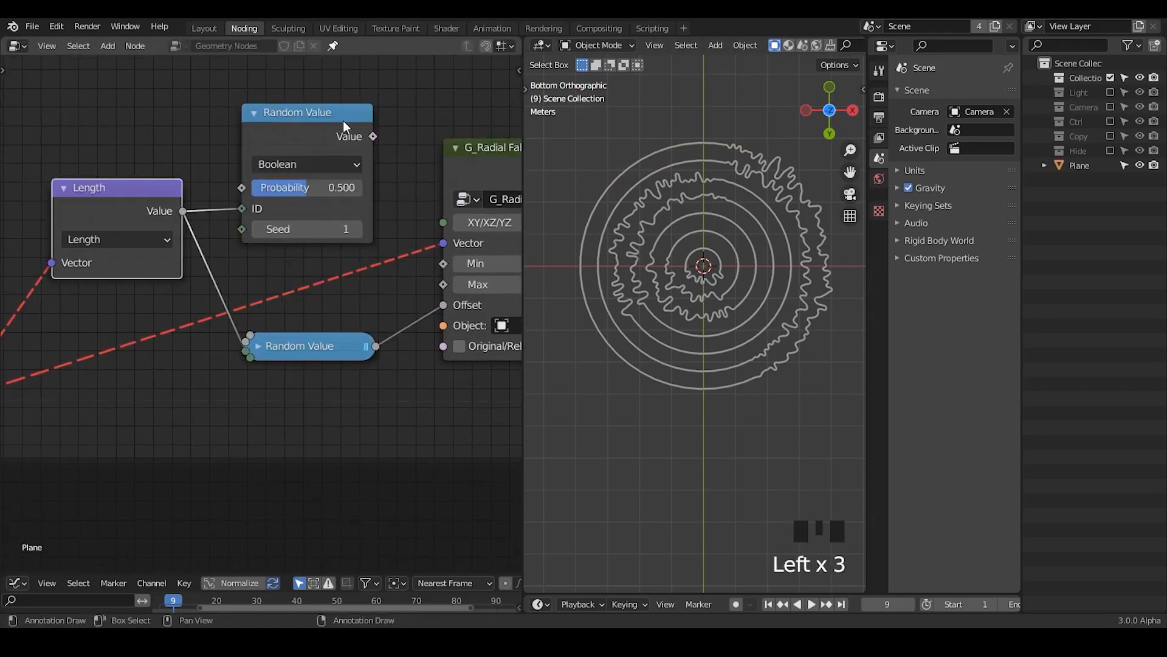
{"action": "left_click_drag", "start_coordinate": [371, 137], "coordinate": [429, 305]}
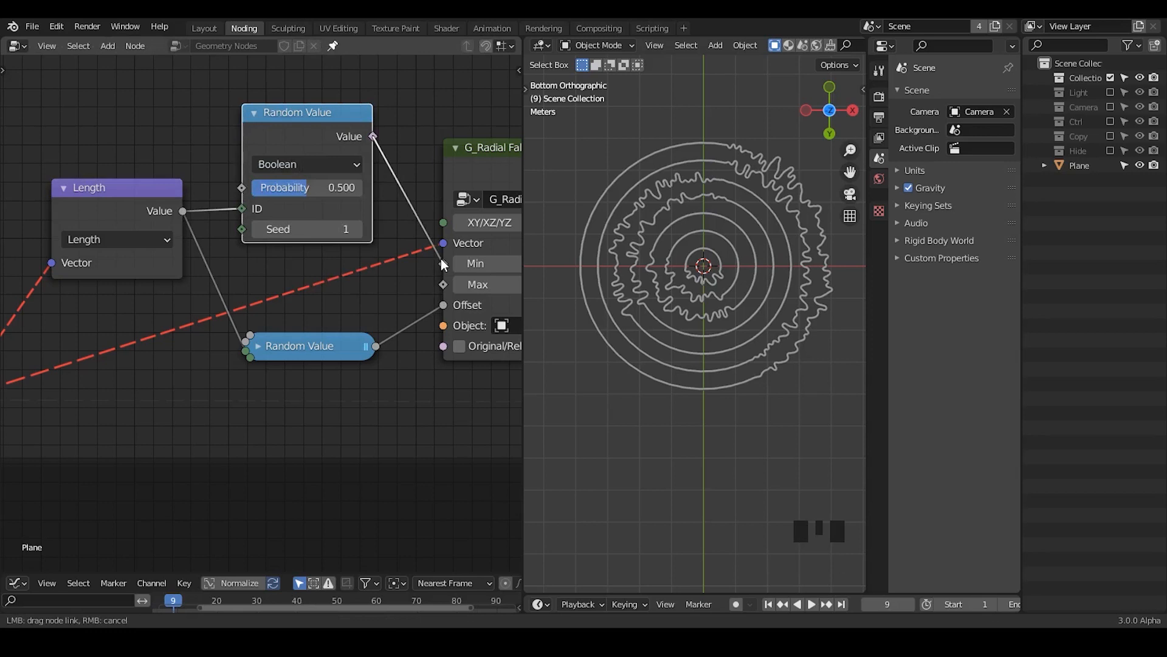
{"action": "left_click_drag", "start_coordinate": [441, 260], "coordinate": [442, 262]}
Step: Move the Position, Length and both Random Value nodes away from G_Radial Falloff to make room between them
{"action": "middle_click_drag", "start_coordinate": [401, 263], "coordinate": [467, 227]}
{"action": "middle_click_drag", "start_coordinate": [443, 181], "coordinate": [443, 202], "text": "ctrl"}
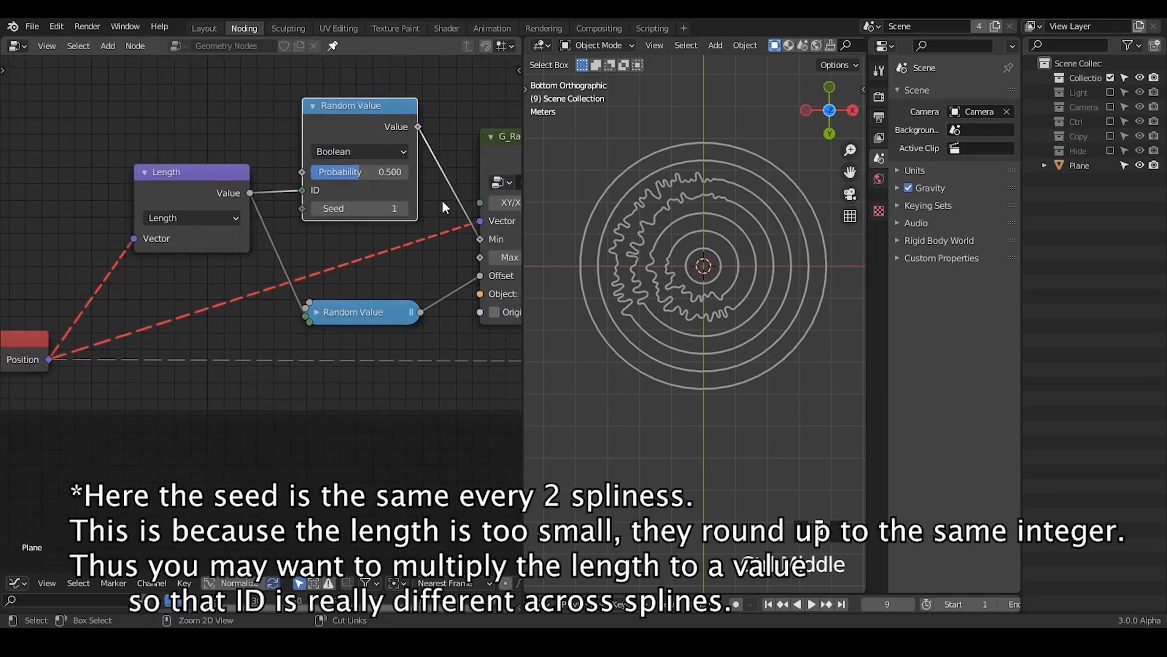
{"action": "left_click_drag", "start_coordinate": [444, 135], "coordinate": [34, 373]}
{"action": "key", "text": "g"}
{"action": "left_click", "coordinate": [309, 261]}
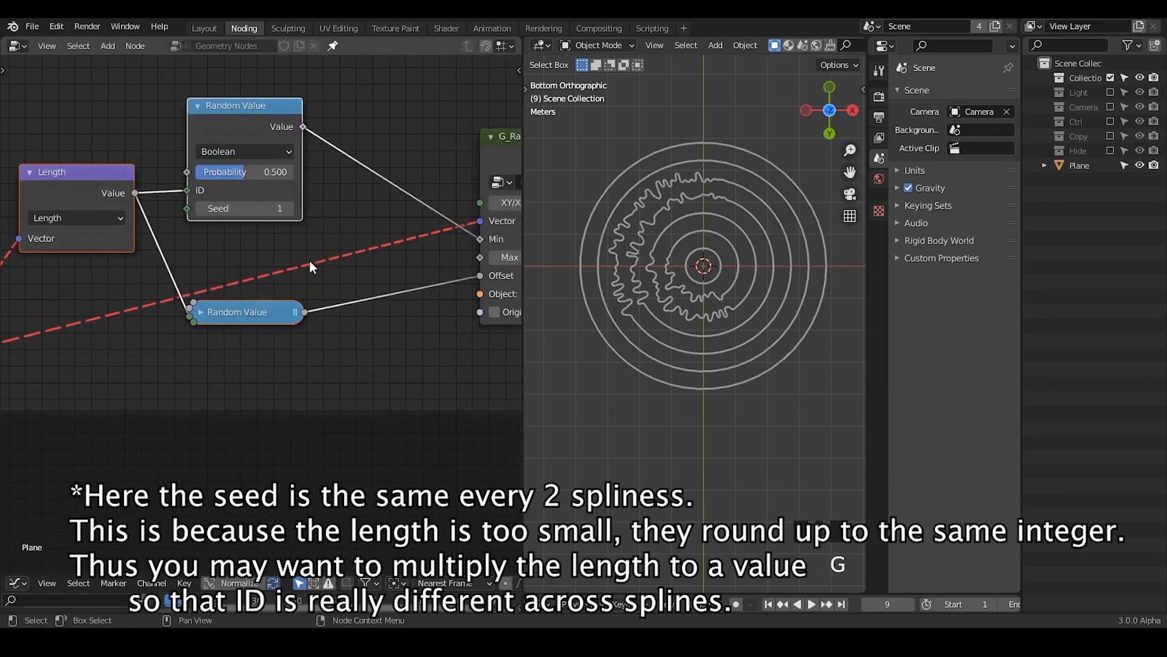
{"action": "left_click", "coordinate": [309, 261]}
{"action": "middle_click_drag", "start_coordinate": [401, 274], "coordinate": [322, 261]}
Step: Sketch handwritten annotations in the node editor between the Boolean Random Value node and G_Radial Falloff
{"action": "key", "text": "ctrl+a"}
{"action": "key", "text": "d"}
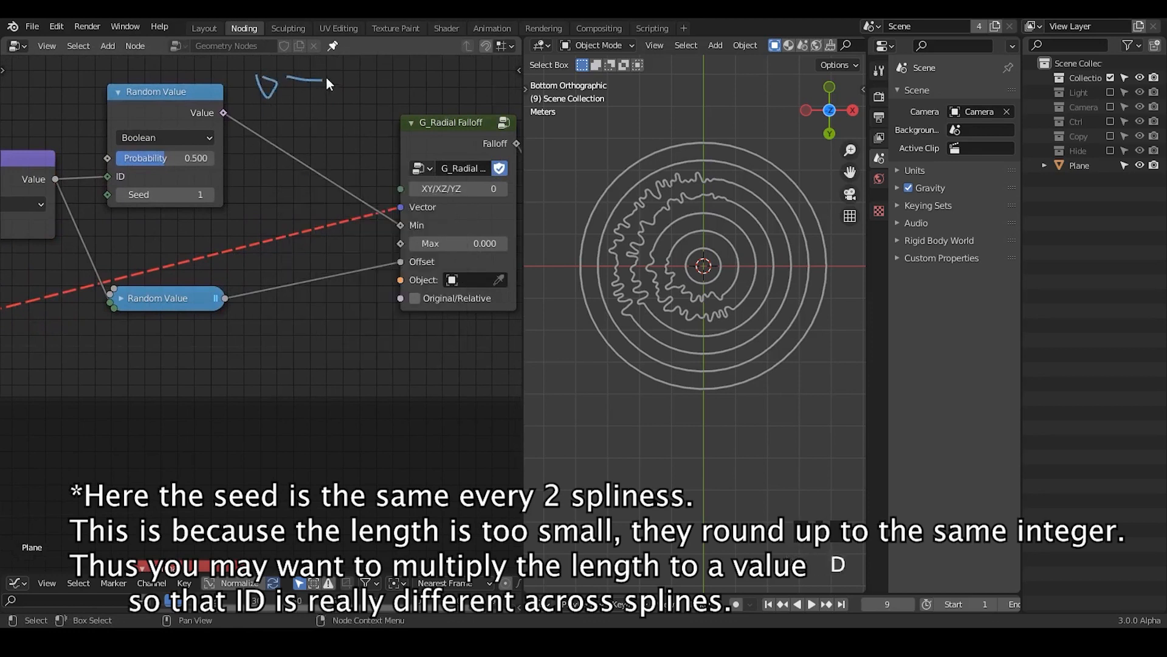
{"action": "right_click_drag", "start_coordinate": [332, 76], "coordinate": [344, 83]}
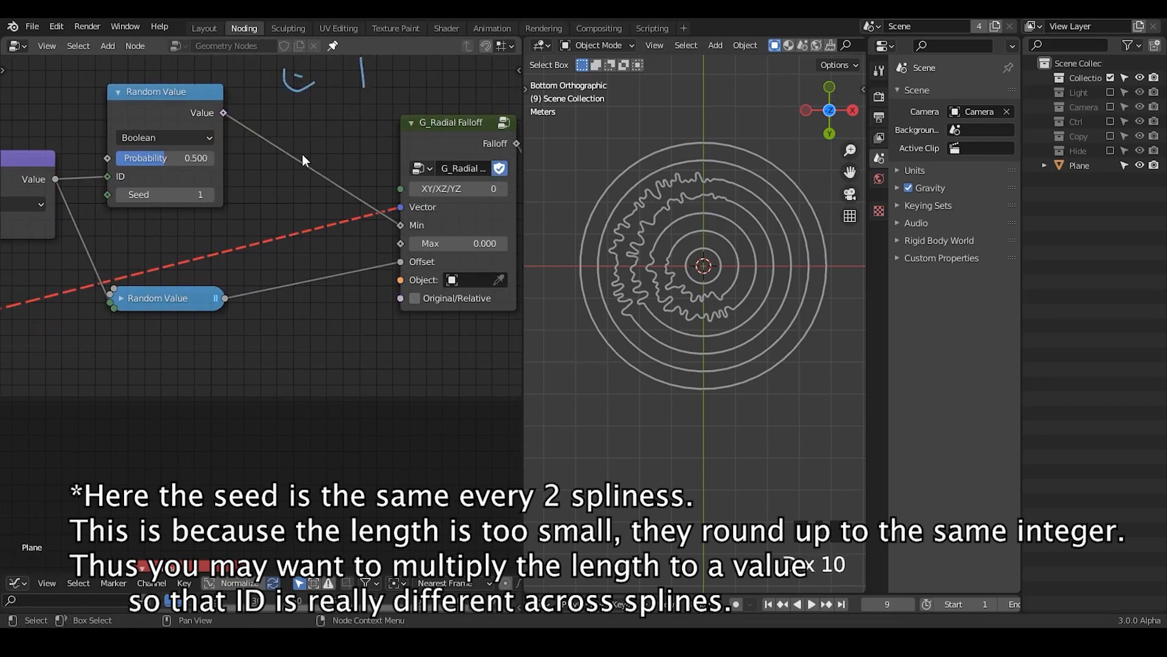
Step: Add a Map Range node below the falloff inputs and feed the Boolean Random Value output into its Value
{"action": "key", "text": "ctrl+a"}
{"action": "type", "text": "map range"}
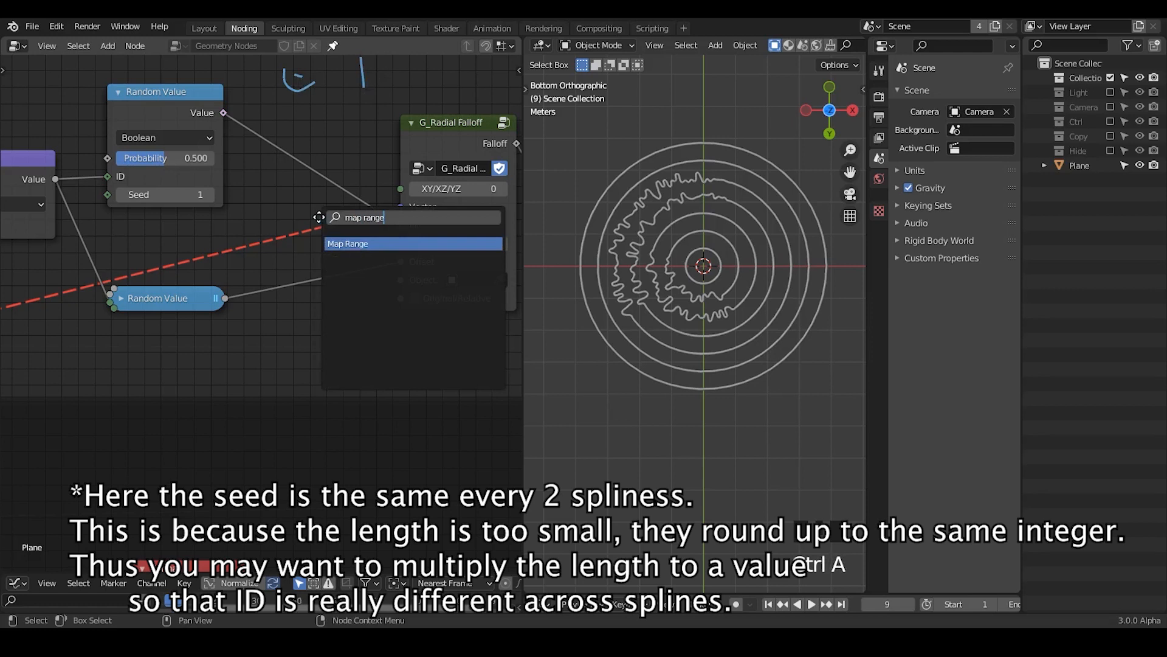
{"action": "key", "text": "Return"}
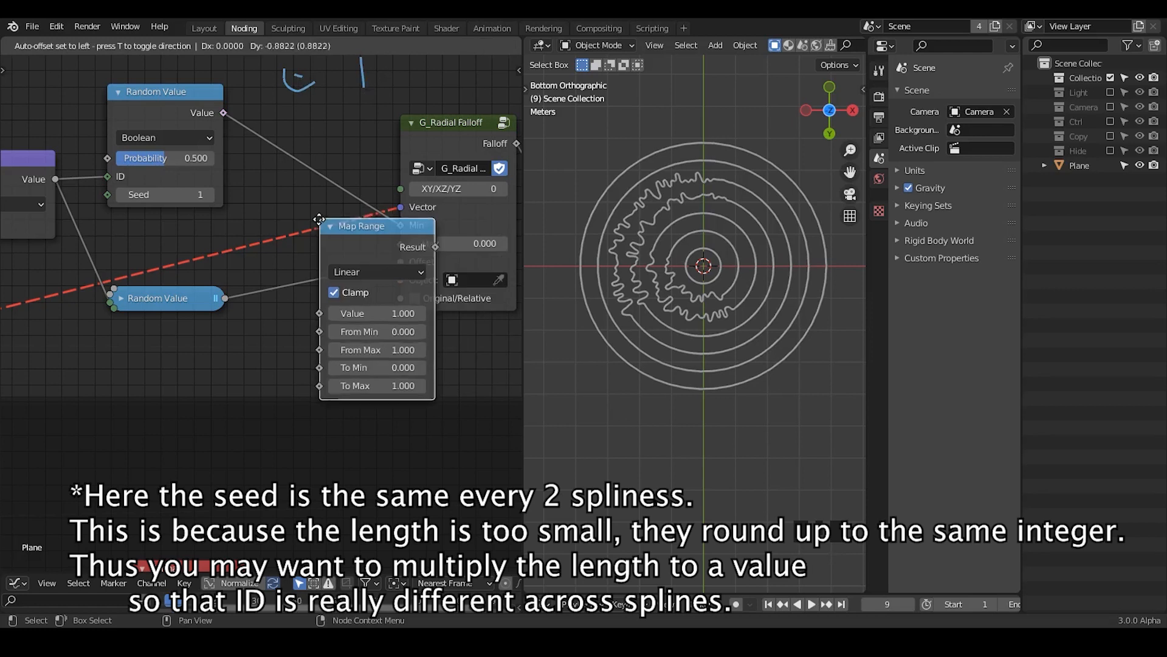
{"action": "left_click", "coordinate": [257, 304]}
{"action": "left_click_drag", "start_coordinate": [223, 113], "coordinate": [252, 403]}
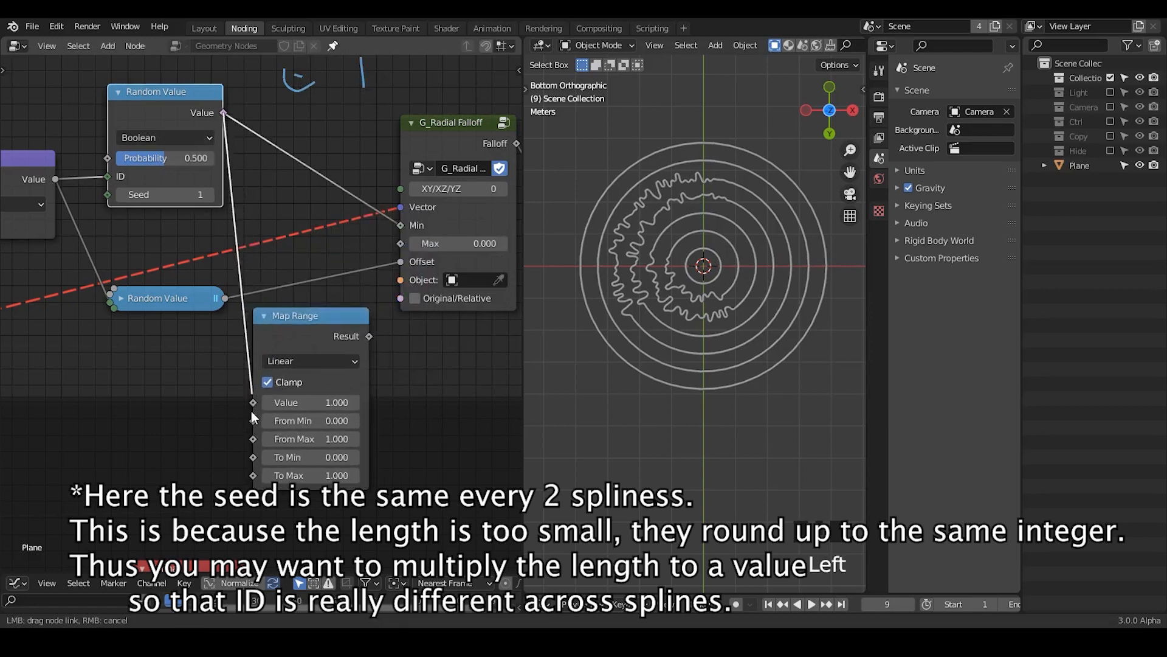
Step: Invert the Map Range output by setting To Min to 1.000 and To Max to 0.000
{"action": "left_click", "coordinate": [336, 458]}
{"action": "type", "text": "1"}
{"action": "key", "text": "Return"}
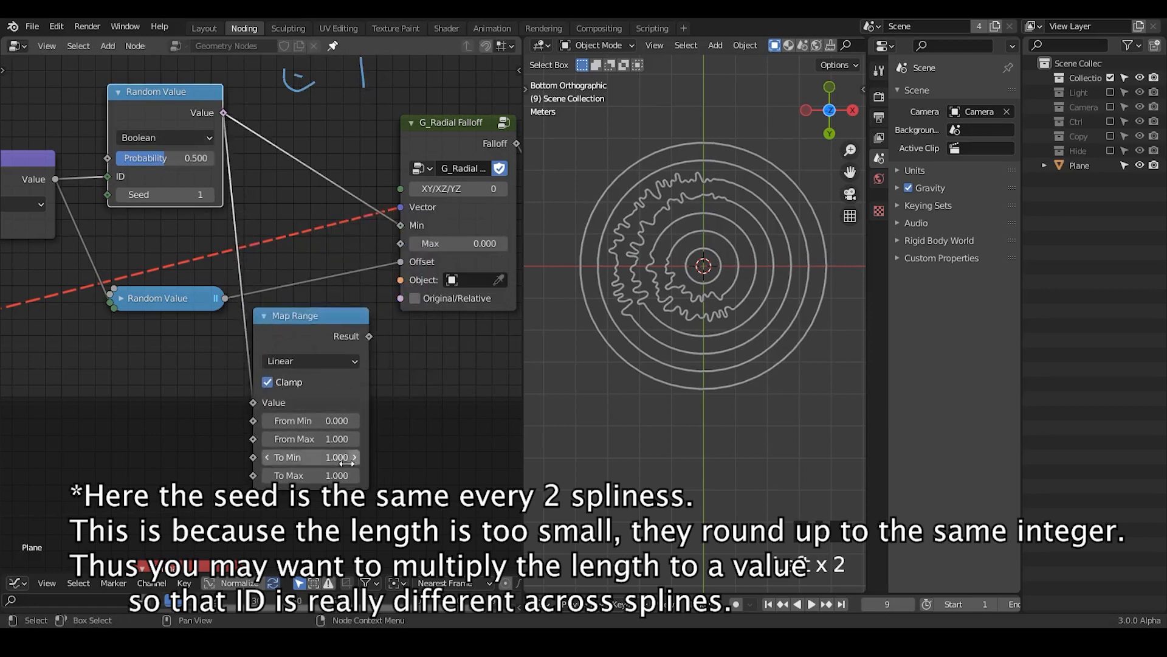
{"action": "left_click", "coordinate": [335, 475]}
{"action": "type", "text": "0"}
{"action": "key", "text": "Return"}
Step: Connect the Map Range Result to the G_Radial Falloff Max, and tuck the collapsed node between the Random Value nodes and the falloff
{"action": "left_click_drag", "start_coordinate": [369, 336], "coordinate": [401, 244]}
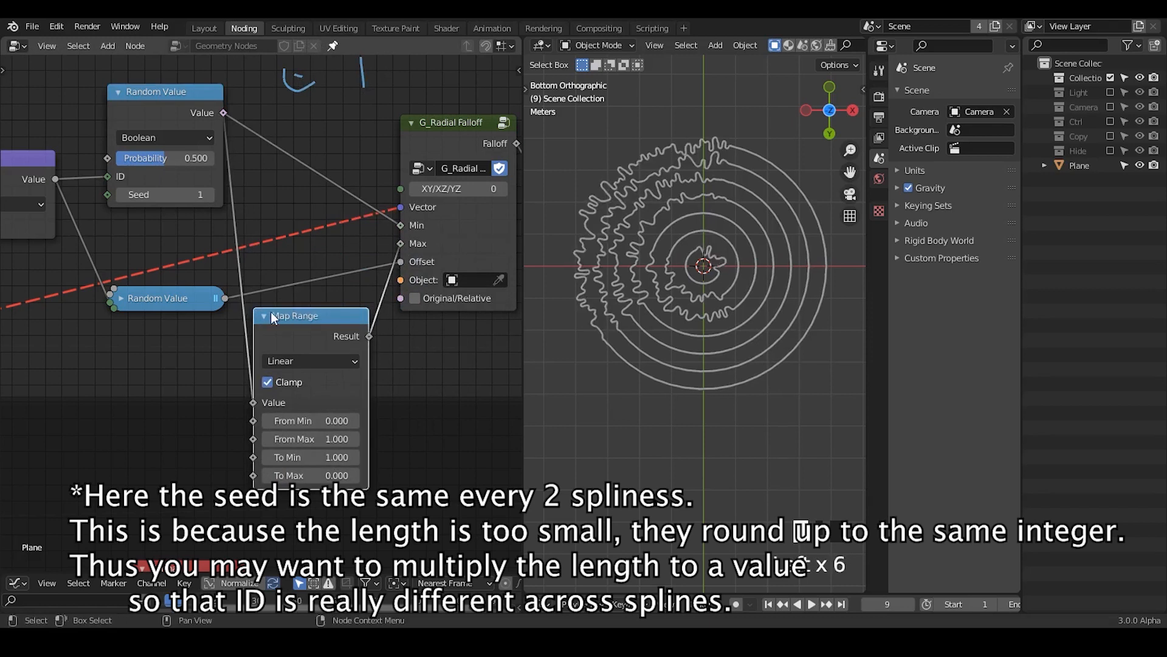
{"action": "key", "text": "h"}
{"action": "left_click_drag", "start_coordinate": [291, 320], "coordinate": [277, 235]}
Step: Lower the Math Add node's value to -0.380 and mark the movement of the displaced sectors with temporary annotation arrows
{"action": "middle_click_drag", "start_coordinate": [448, 367], "coordinate": [124, 345]}
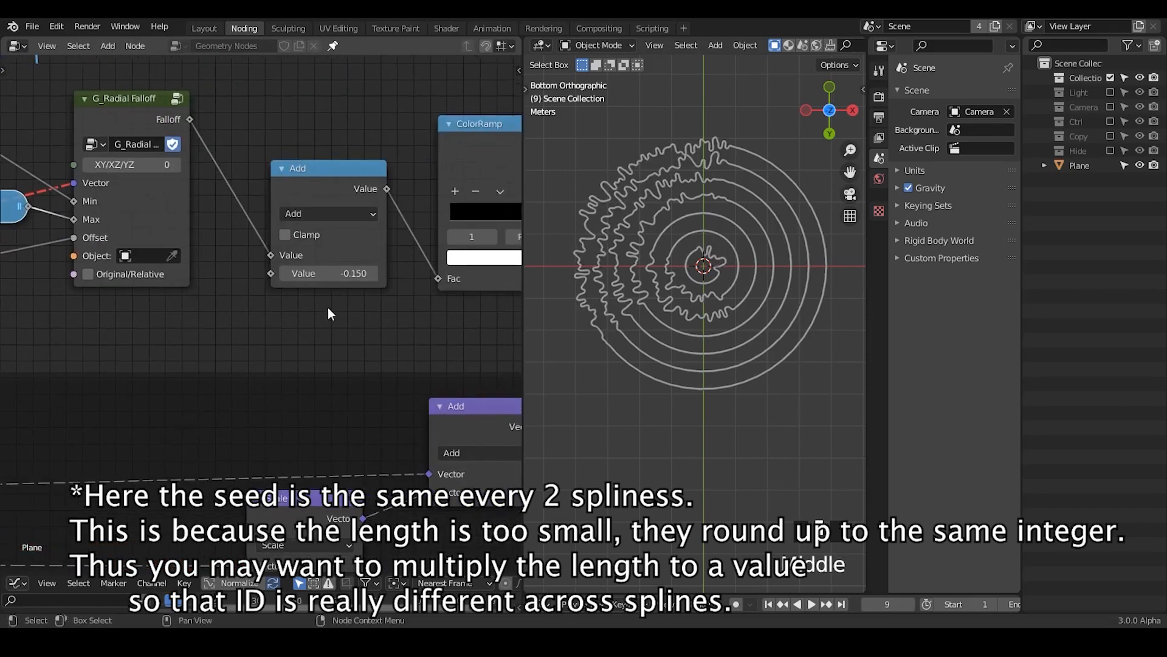
{"action": "mouse_move", "coordinate": [336, 273]}
{"action": "left_mouse_down", "text": "shift"}
{"action": "mouse_move", "coordinate": [357, 274]}
{"action": "mouse_move", "coordinate": [319, 273]}
{"action": "mouse_move", "coordinate": [330, 273]}
{"action": "left_mouse_up", "text": "shift"}
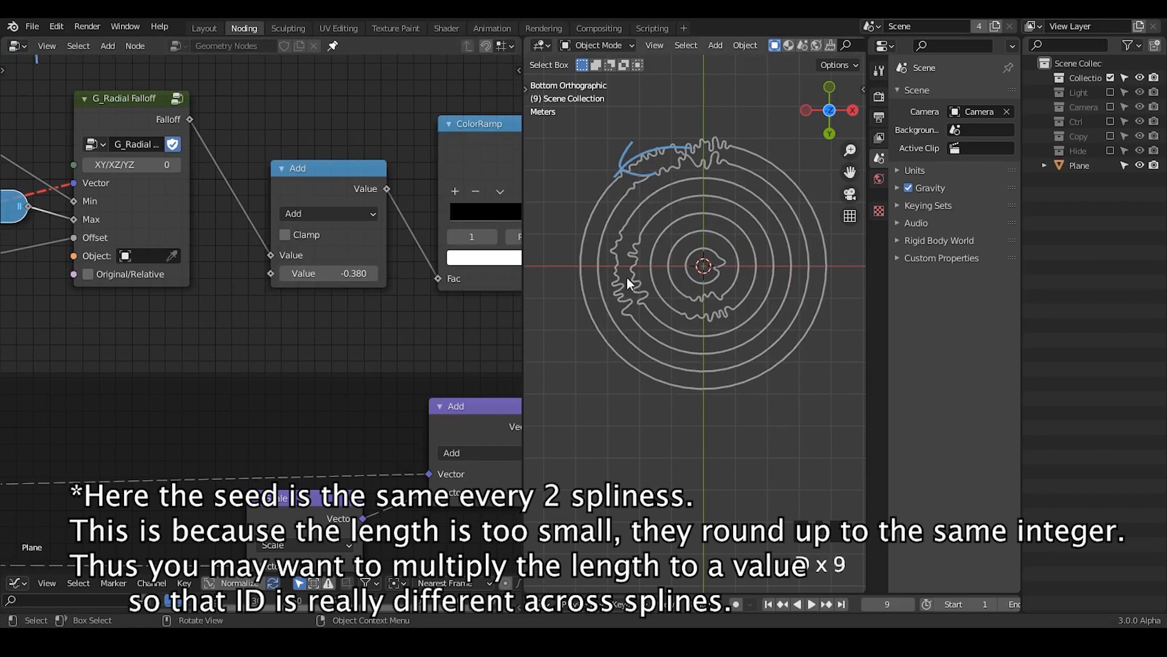
{"action": "left_click_drag", "start_coordinate": [627, 278], "coordinate": [636, 201]}
{"action": "right_click_drag", "start_coordinate": [639, 243], "coordinate": [696, 125]}
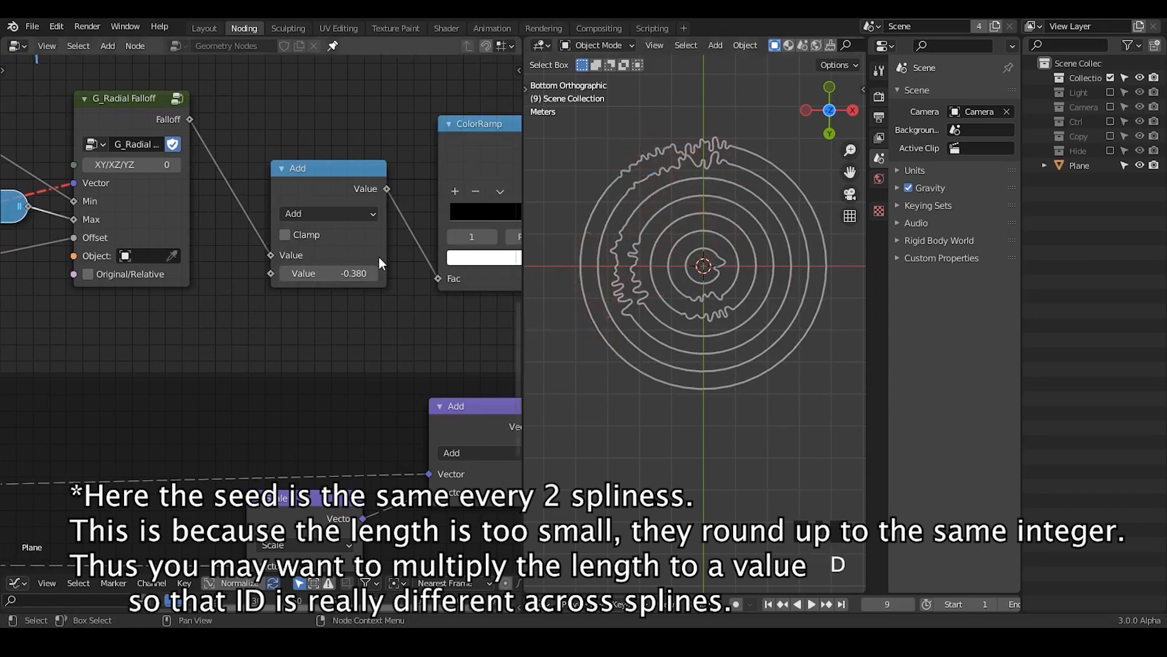
Step: Set the Math Add node's value to 0.220 and step up the float Random Value node's Seed to vary the ring sectors
{"action": "mouse_move", "coordinate": [357, 273]}
{"action": "left_mouse_down", "text": "shift"}
{"action": "mouse_move", "coordinate": [400, 274]}
{"action": "mouse_move", "coordinate": [358, 274]}
{"action": "left_mouse_up", "text": "shift"}
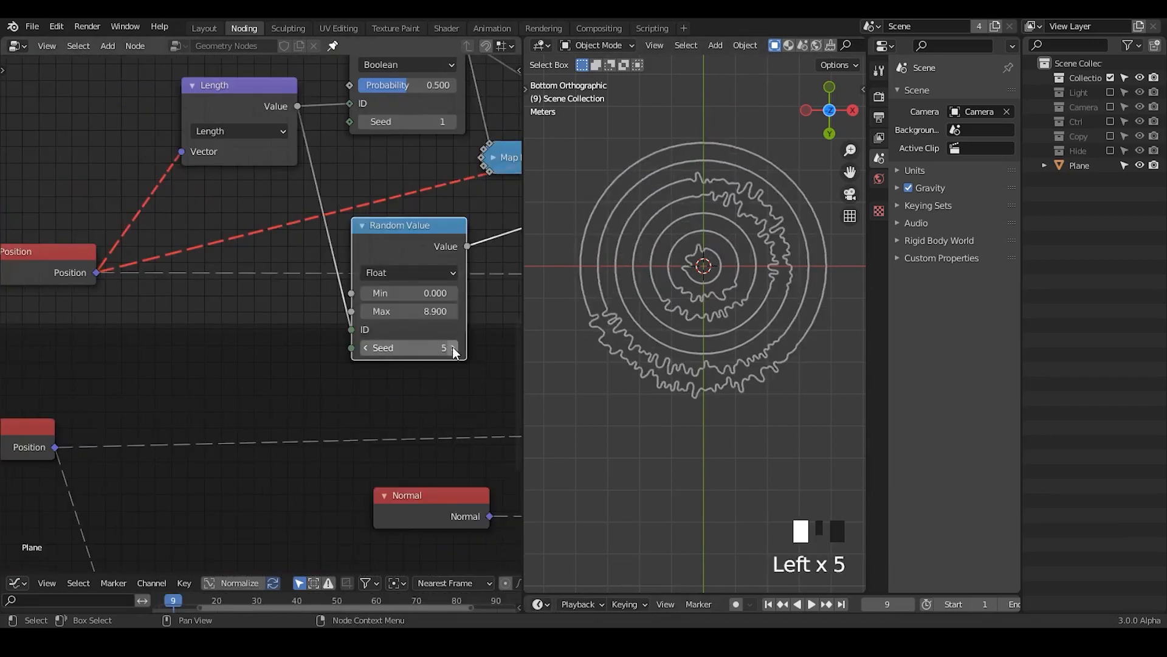
{"action": "middle_click_drag", "start_coordinate": [452, 340], "coordinate": [310, 253], "text": "ctrl"}
Step: Reposition the frame of noise displacement nodes beneath the radial falloff node chain
{"action": "left_click", "coordinate": [257, 268]}
{"action": "key", "text": "g"}
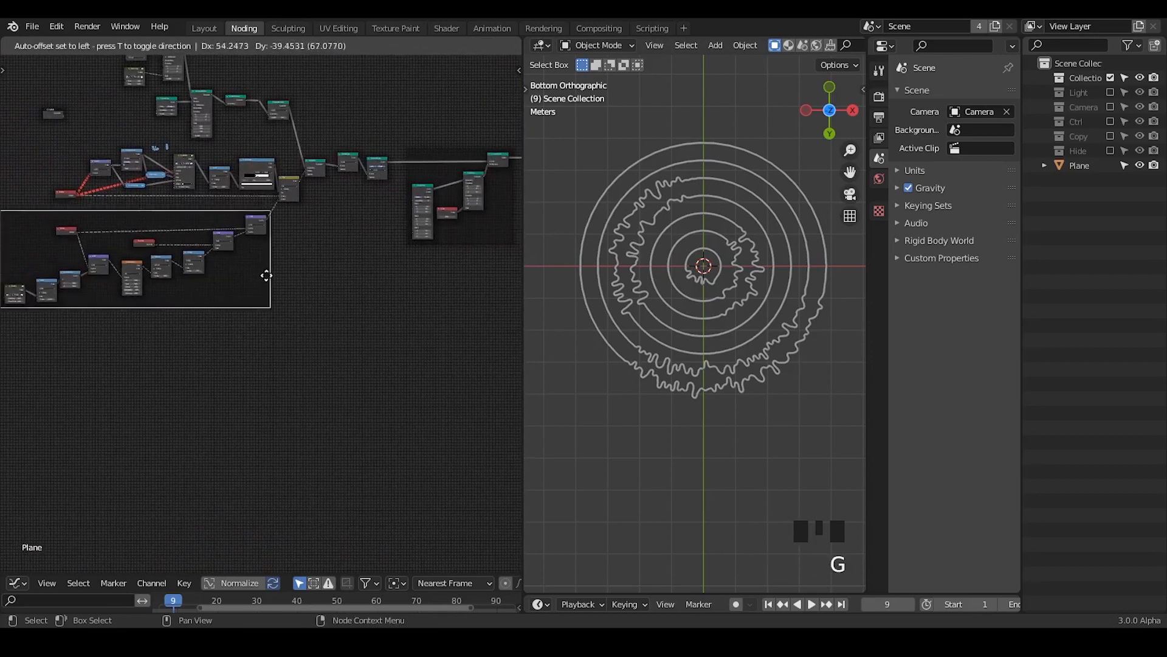
{"action": "left_click", "coordinate": [391, 231]}
{"action": "mouse_move", "coordinate": [402, 225]}
{"action": "middle_mouse_down"}
{"action": "mouse_move", "coordinate": [265, 254]}
{"action": "mouse_move", "coordinate": [352, 229]}
{"action": "mouse_move", "coordinate": [411, 243]}
{"action": "middle_mouse_up"}
{"action": "left_click", "coordinate": [250, 289]}
{"action": "key", "text": "g"}
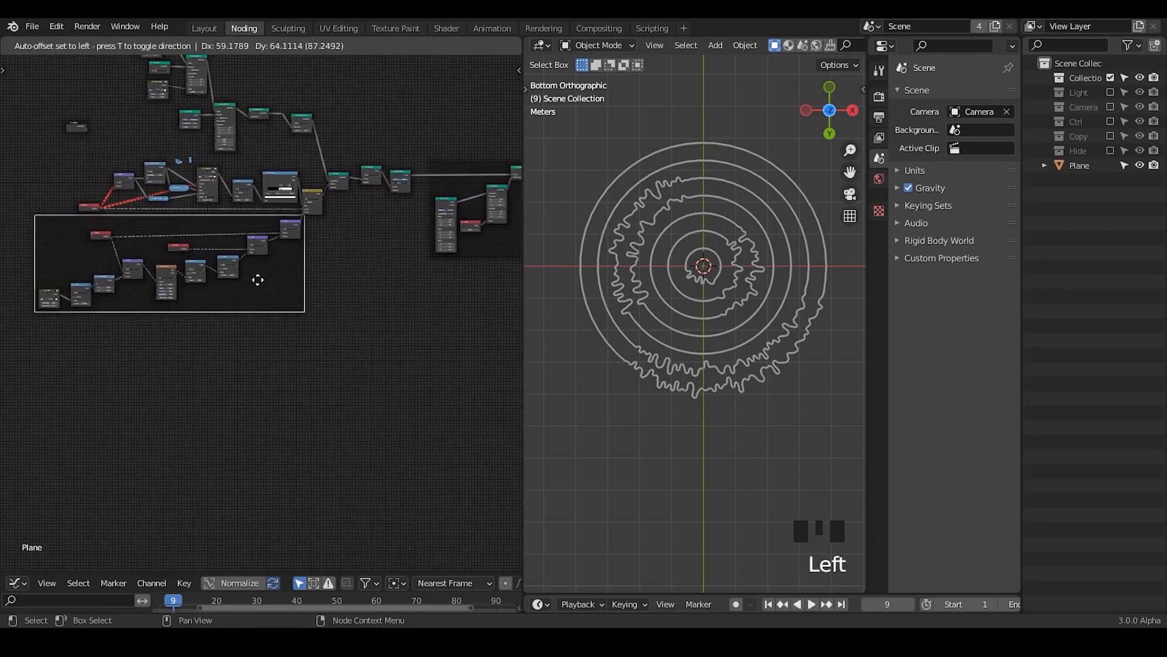
{"action": "left_click", "coordinate": [254, 280]}
Step: Review the node chain through to the output, and erase the handwritten annotations above G_Radial Falloff
{"action": "middle_click_drag", "start_coordinate": [392, 226], "coordinate": [209, 201]}
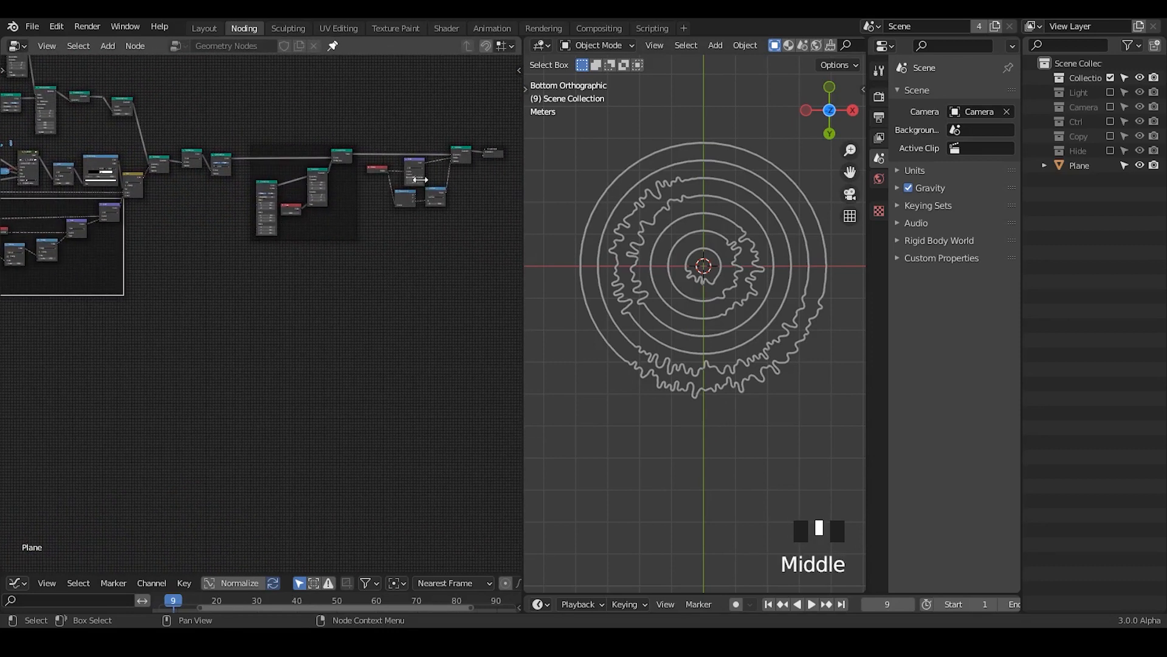
{"action": "left_click", "coordinate": [457, 154]}
{"action": "middle_click_drag", "start_coordinate": [457, 153], "coordinate": [288, 176]}
{"action": "middle_click_drag", "start_coordinate": [233, 257], "coordinate": [308, 263]}
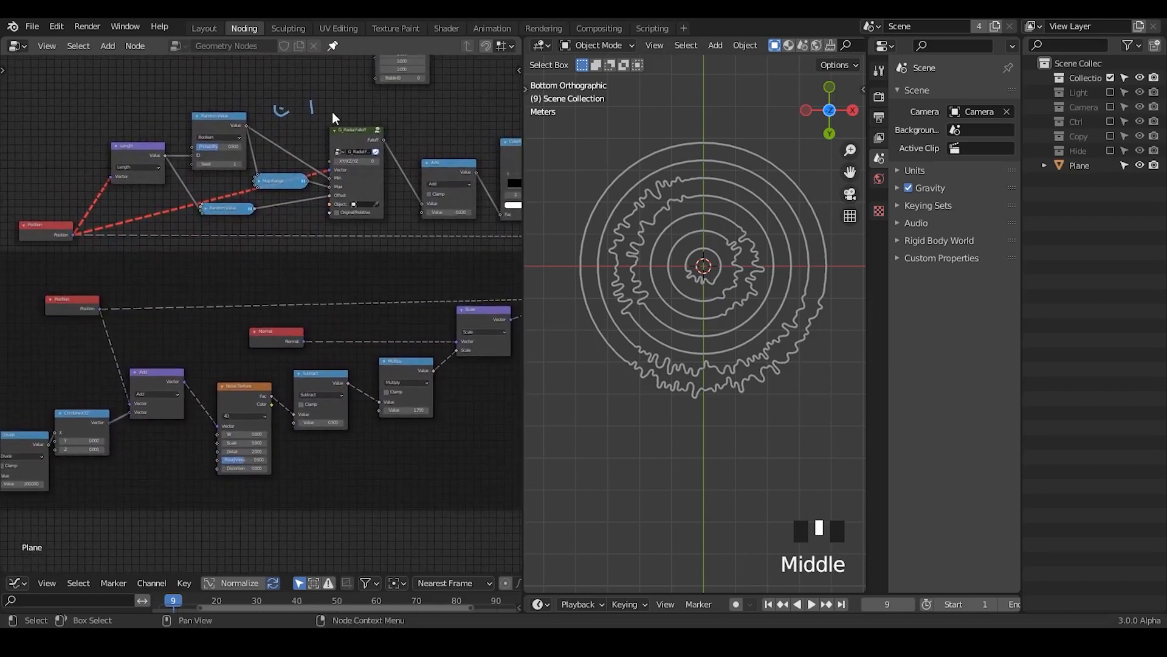
{"action": "mouse_move", "coordinate": [332, 112]}
{"action": "right_mouse_down"}
{"action": "mouse_move", "coordinate": [285, 119]}
{"action": "mouse_move", "coordinate": [311, 110]}
{"action": "right_mouse_up"}
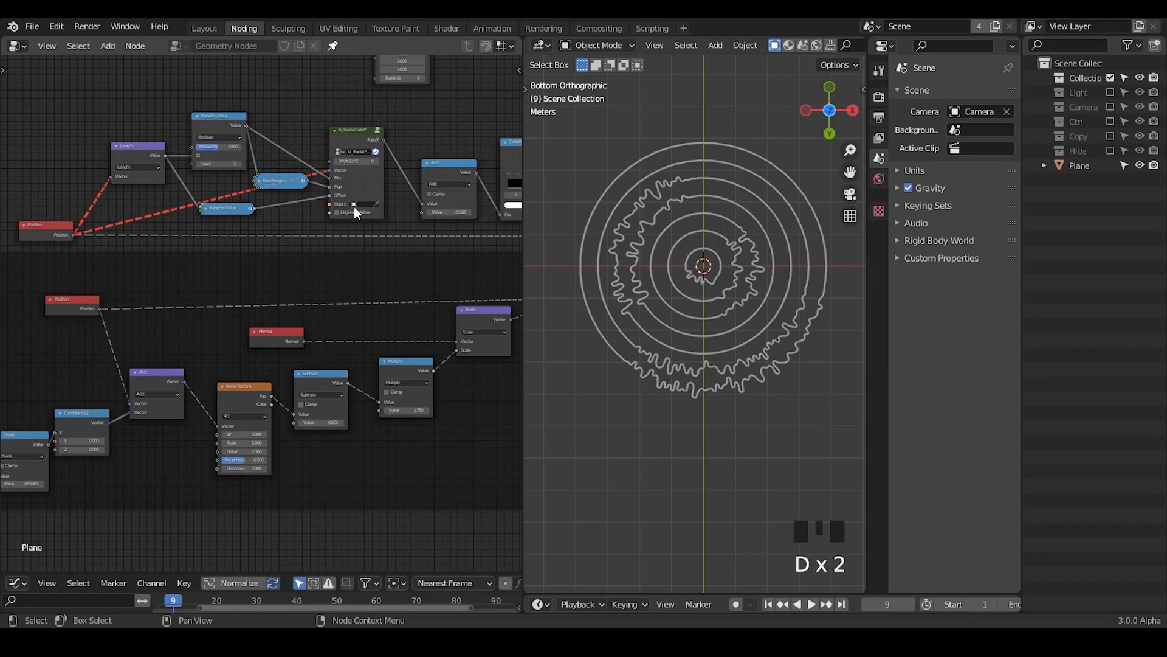
Step: Move the noise displacement frame farther below the falloff nodes and shift the Position node feeding Length slightly down
{"action": "middle_click_drag", "start_coordinate": [414, 309], "coordinate": [406, 280]}
{"action": "key", "text": "g"}
{"action": "left_click", "coordinate": [333, 298]}
{"action": "left_click", "coordinate": [303, 250]}
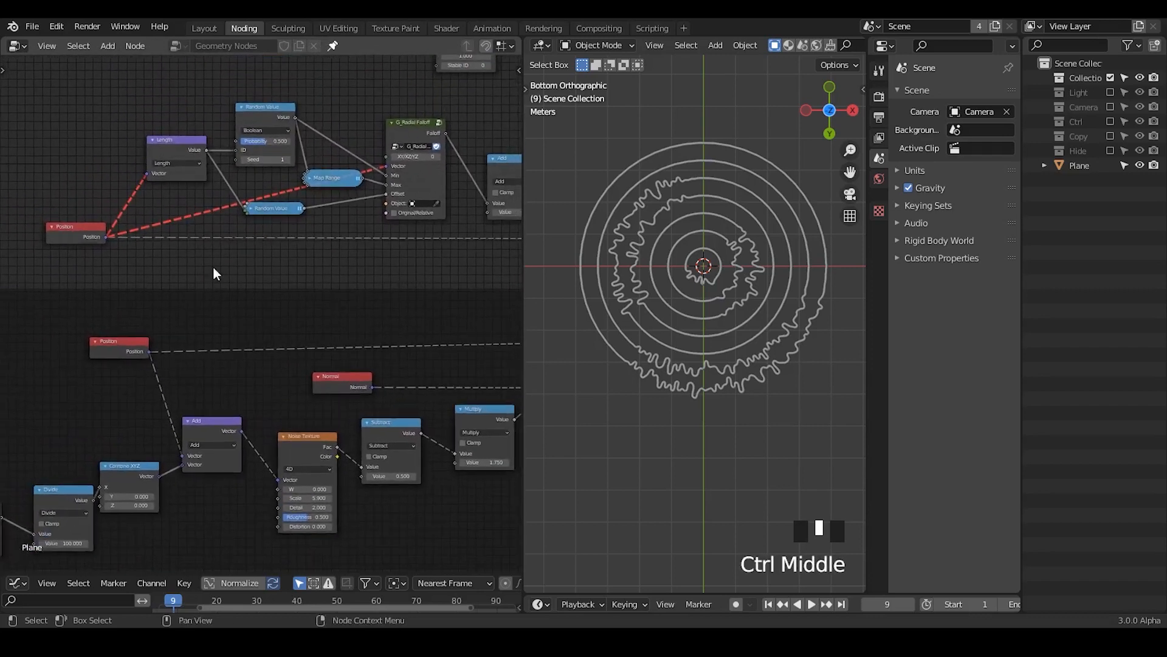
{"action": "left_click_drag", "start_coordinate": [89, 237], "coordinate": [88, 245]}
{"action": "middle_click_drag", "start_coordinate": [360, 244], "coordinate": [318, 298]}
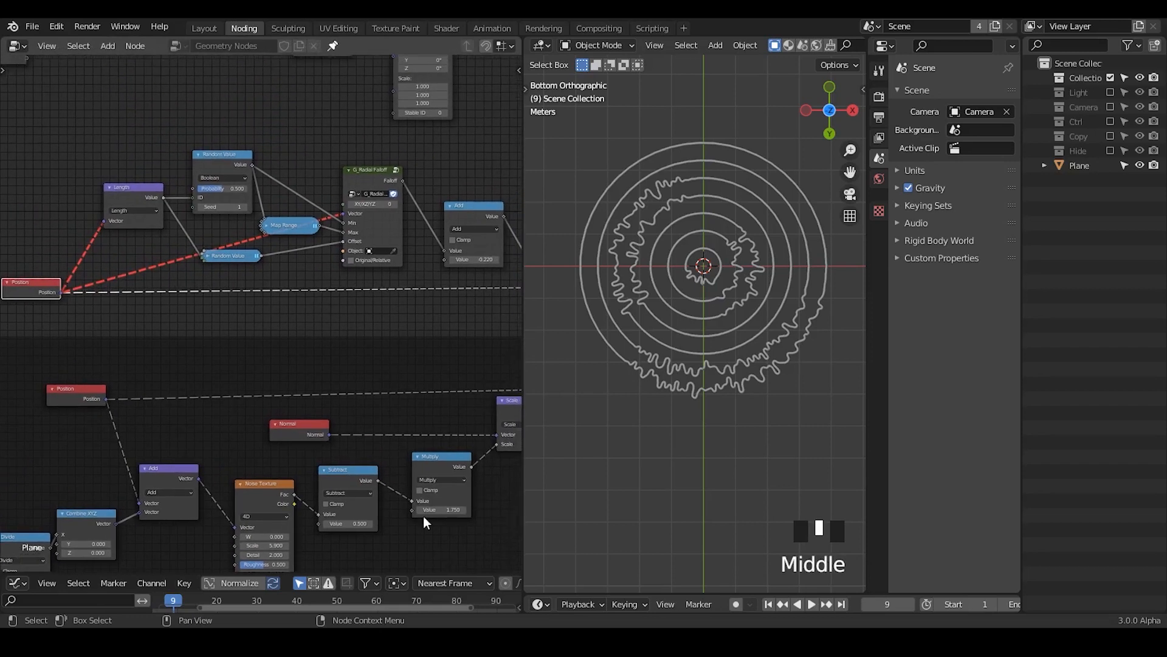
{"action": "key", "text": "alt+Tab"}
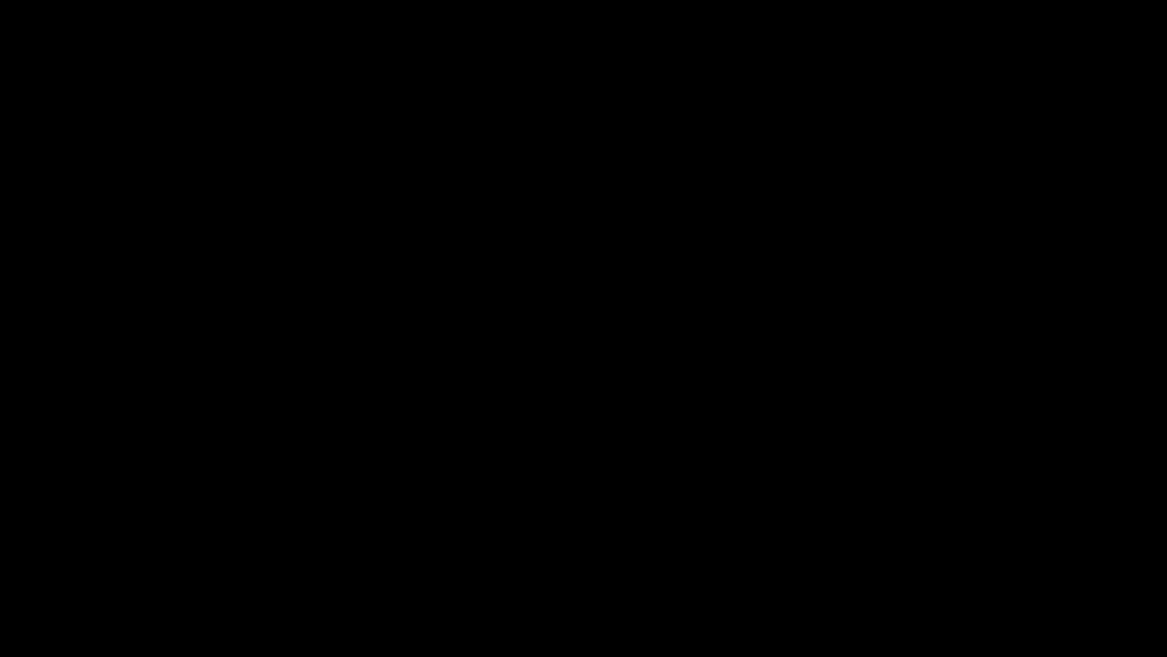